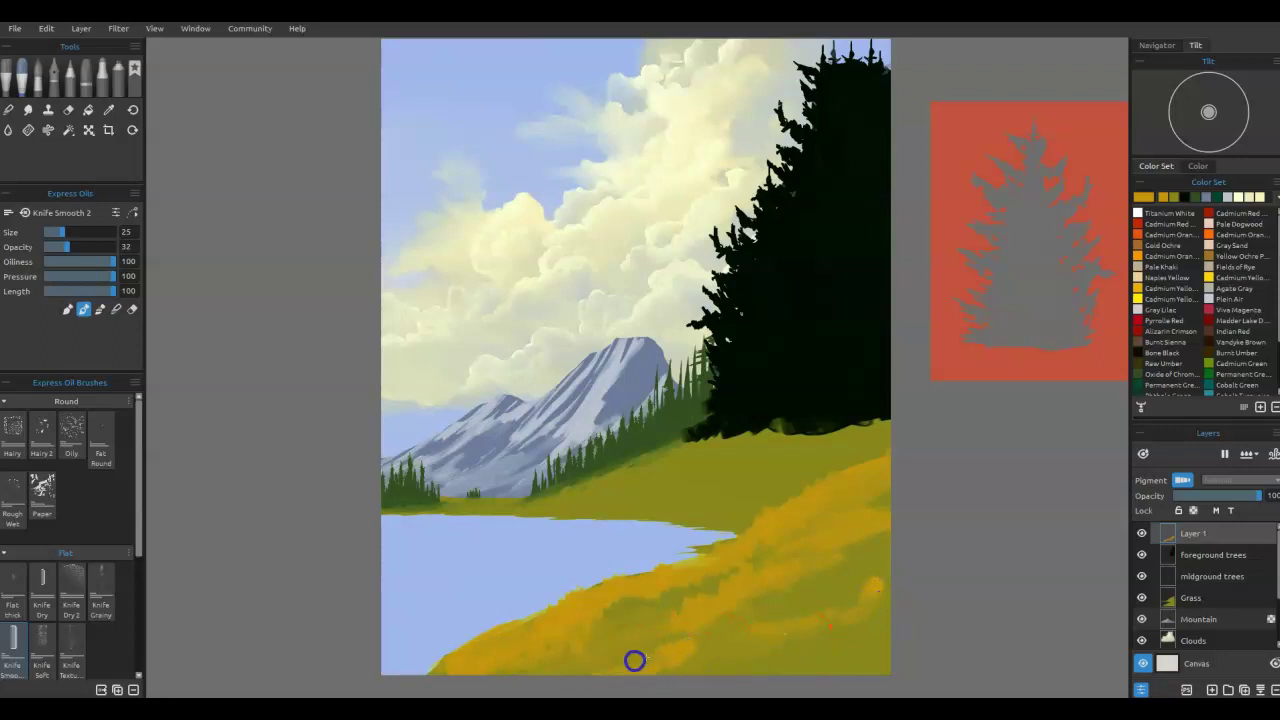
# Step: Finish the ochre strokes on the foreground hill and paint ochre patches on the Grass layer's middle slope
pyautogui.moveTo(868, 555); pyautogui.dragTo(899, 550)
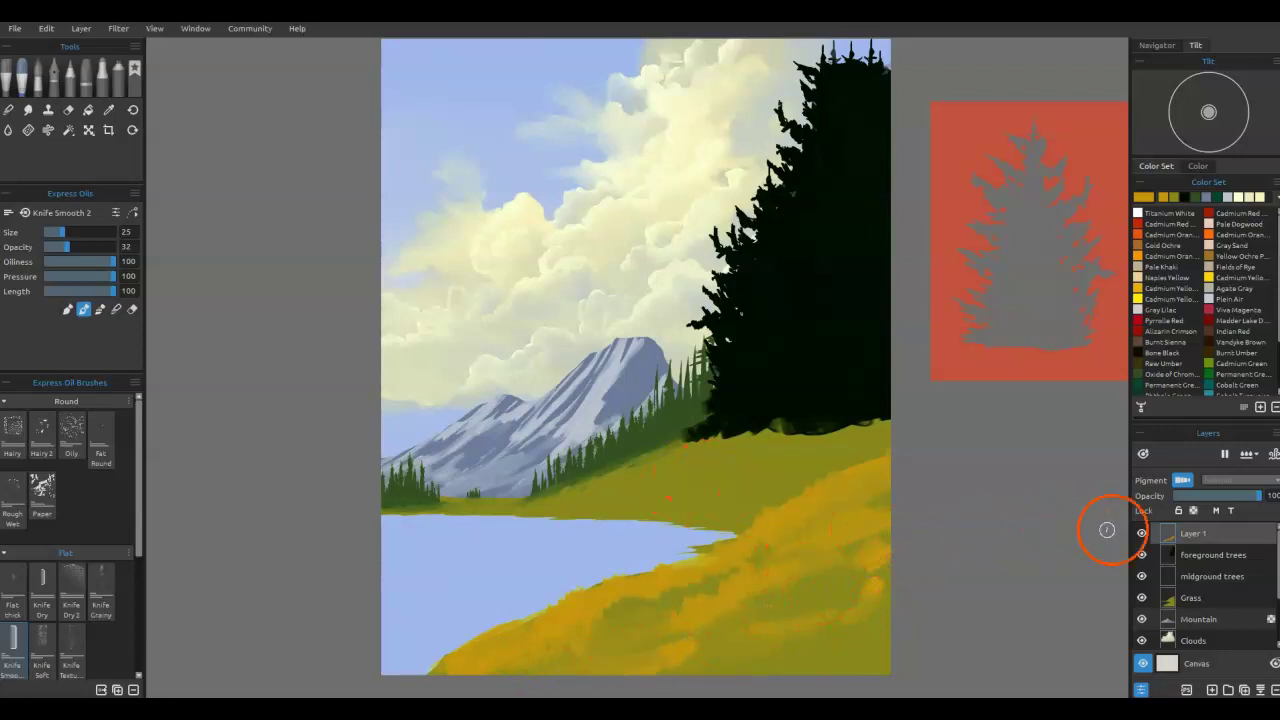
pyautogui.click(1200, 599)
pyautogui.click(700, 508)
pyautogui.click(786, 480)
pyautogui.moveTo(717, 490); pyautogui.dragTo(643, 507)
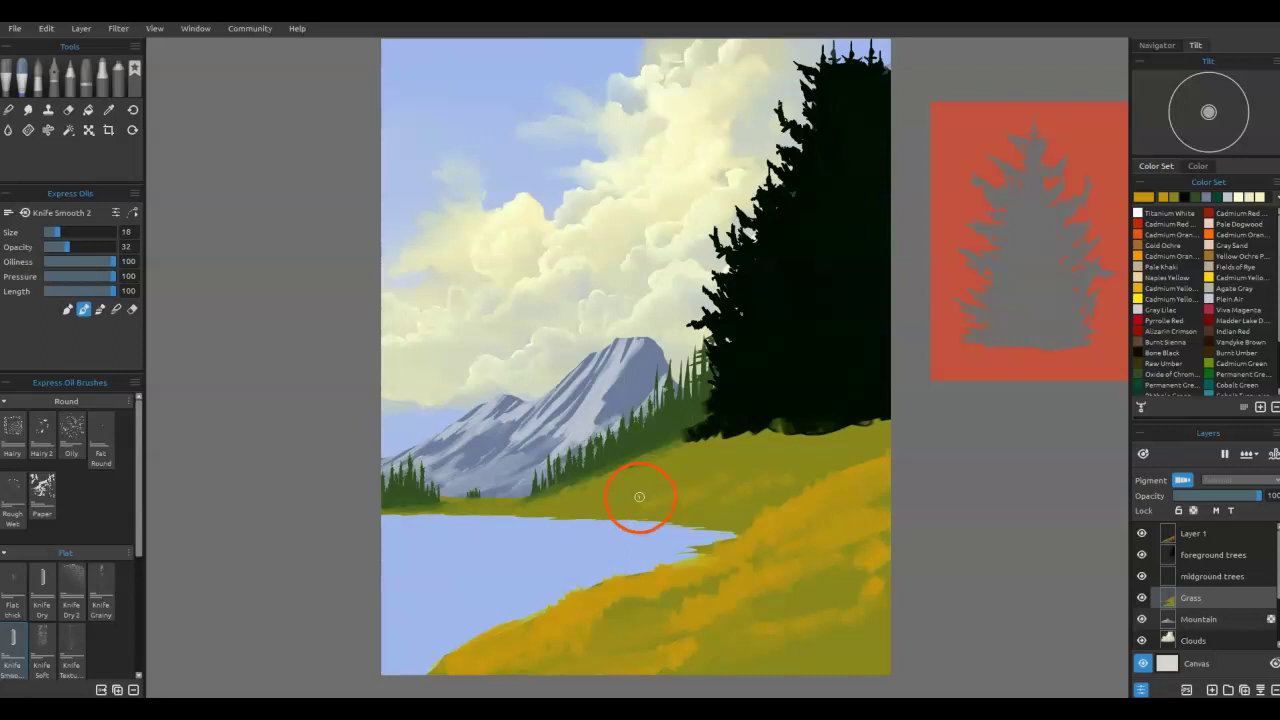
# Step: Reduce the brush size to 12 and paint ochre streaks across the Grass layer's middle slope and far shore
pyautogui.press('[')
pyautogui.press('[')
pyautogui.press('[')
pyautogui.click(594, 489)
pyautogui.moveTo(594, 489); pyautogui.dragTo(627, 475)
pyautogui.moveTo(545, 507)
pyautogui.mouseDown()
pyautogui.moveTo(621, 471)
pyautogui.moveTo(493, 518)
pyautogui.mouseUp()
pyautogui.moveTo(760, 483); pyautogui.dragTo(753, 482)
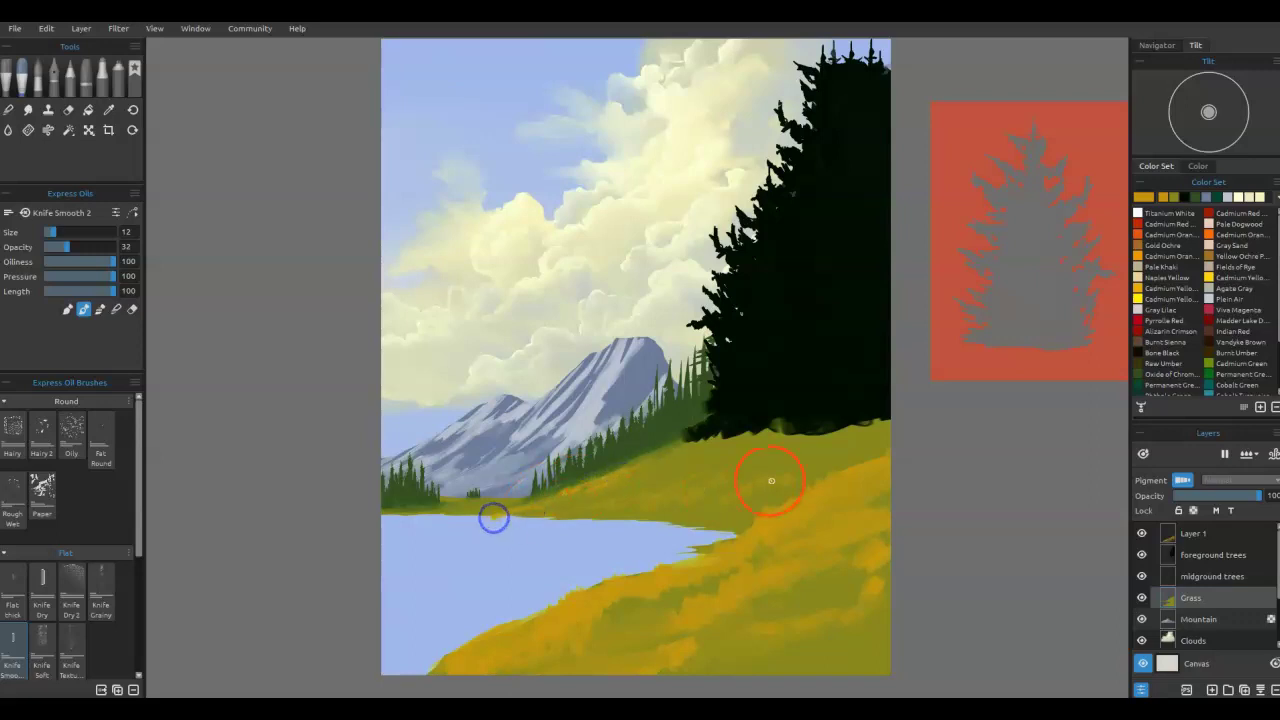
# Step: Reduce the brush size to 9, add fine ochre strokes to the far shore, and paint grass tufts along the foreground hill on Layer 1
pyautogui.press('[')
pyautogui.press('[')
pyautogui.press('[')
pyautogui.moveTo(480, 499); pyautogui.dragTo(437, 503)
pyautogui.click(814, 521)
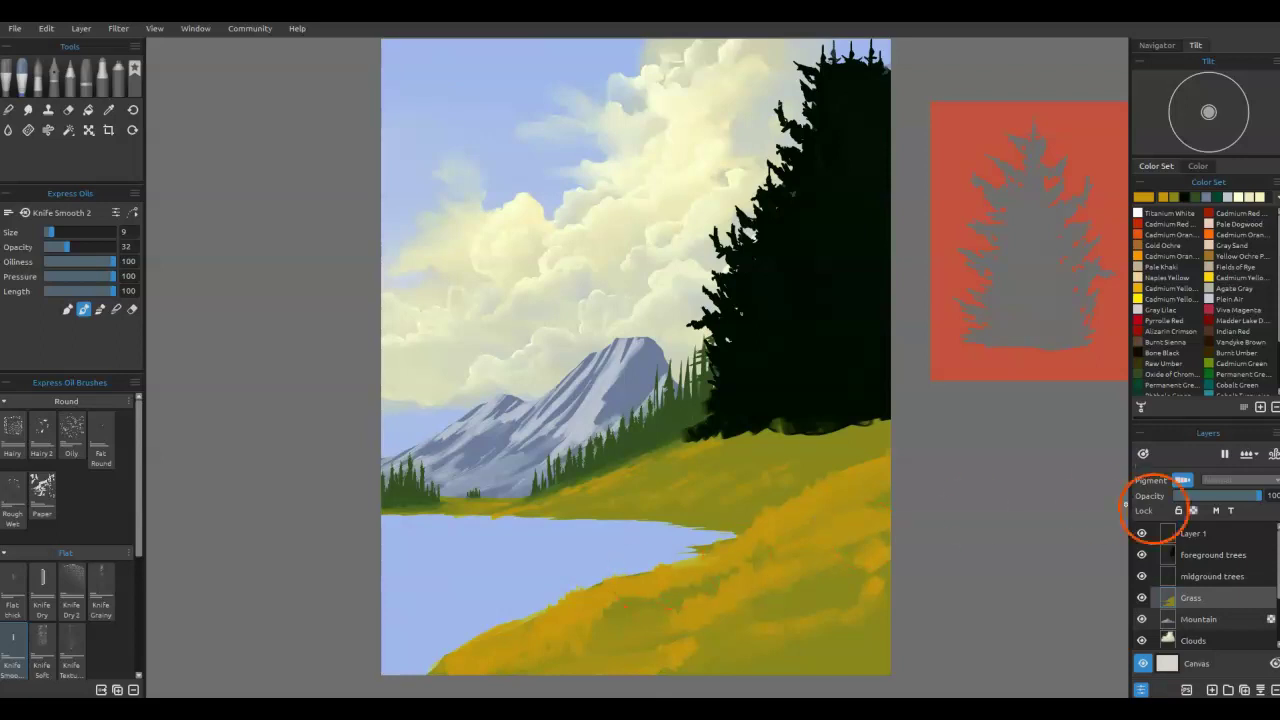
pyautogui.click(1193, 533)
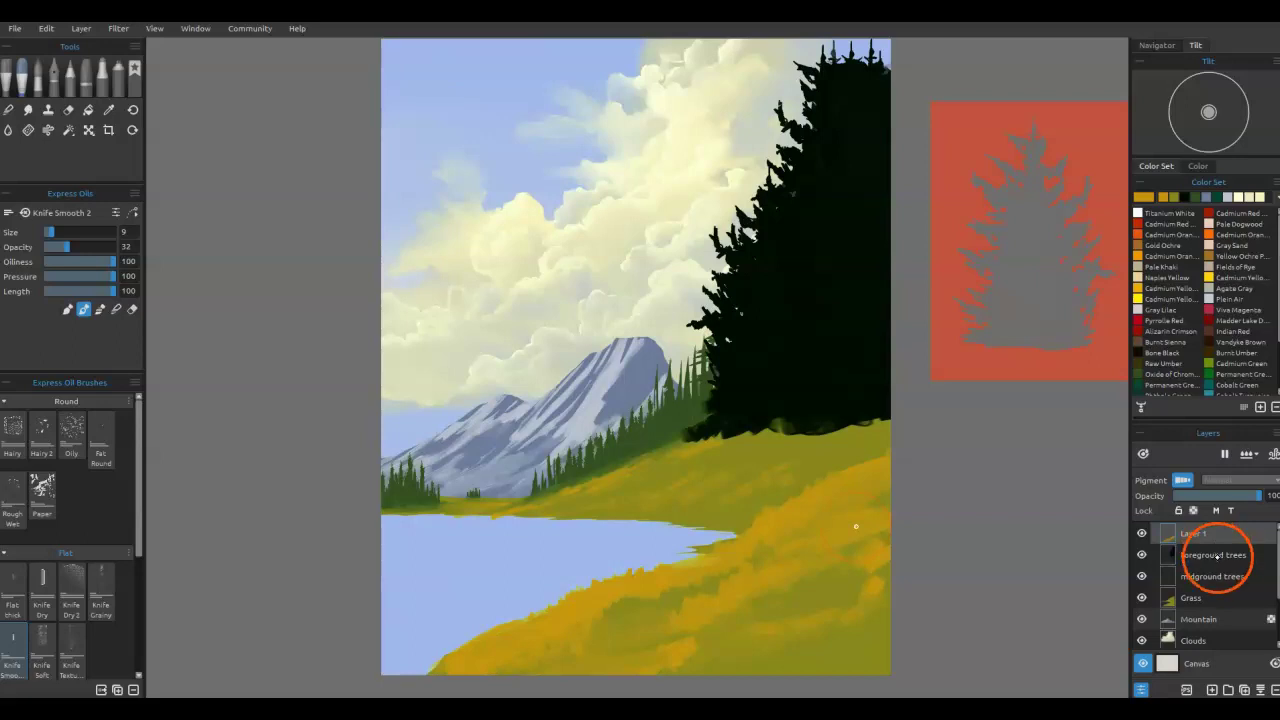
# Step: Add a new layer above Layer 1 and outline a large angular rock selection at the foreground hill's right edge
pyautogui.click(1212, 689)
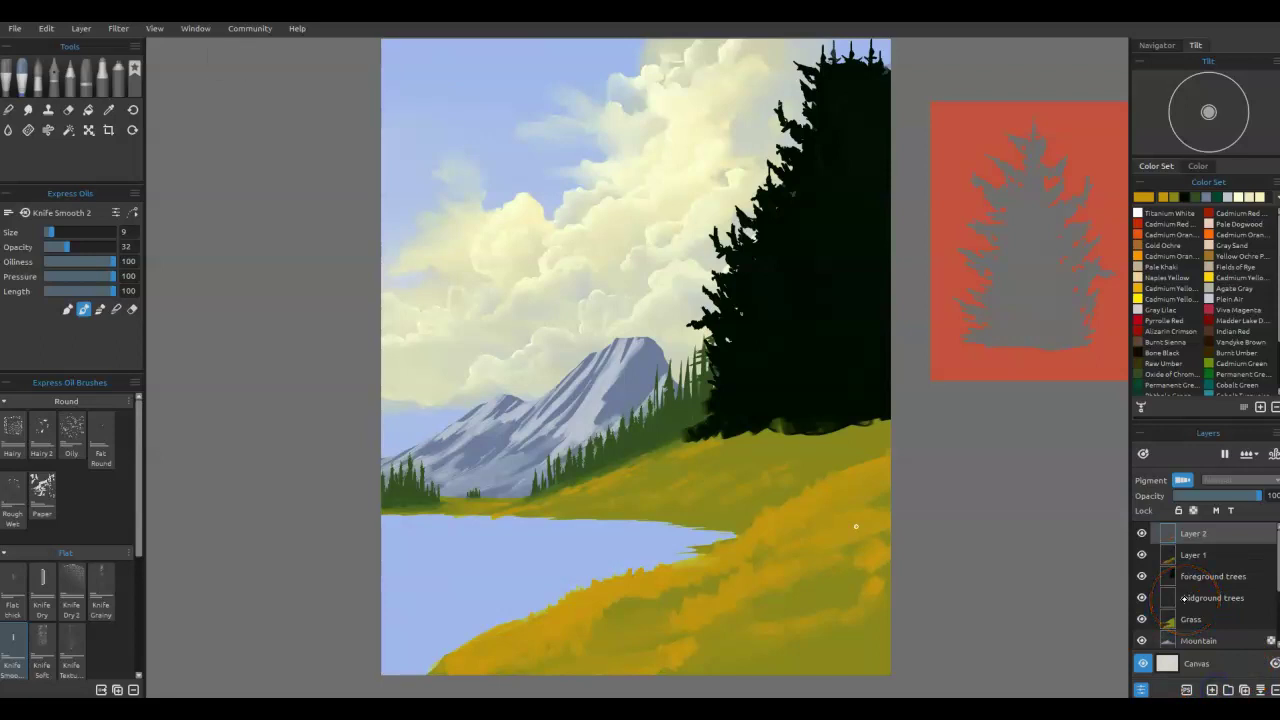
pyautogui.press('s')
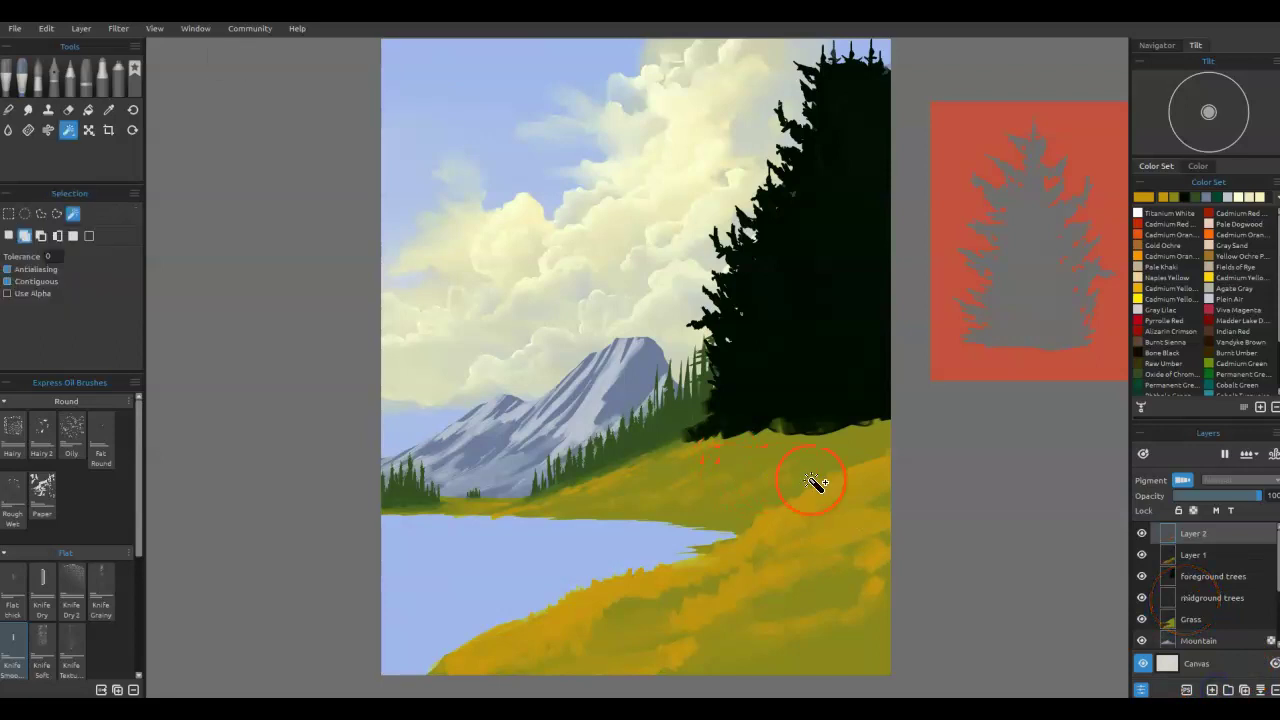
pyautogui.click(57, 213)
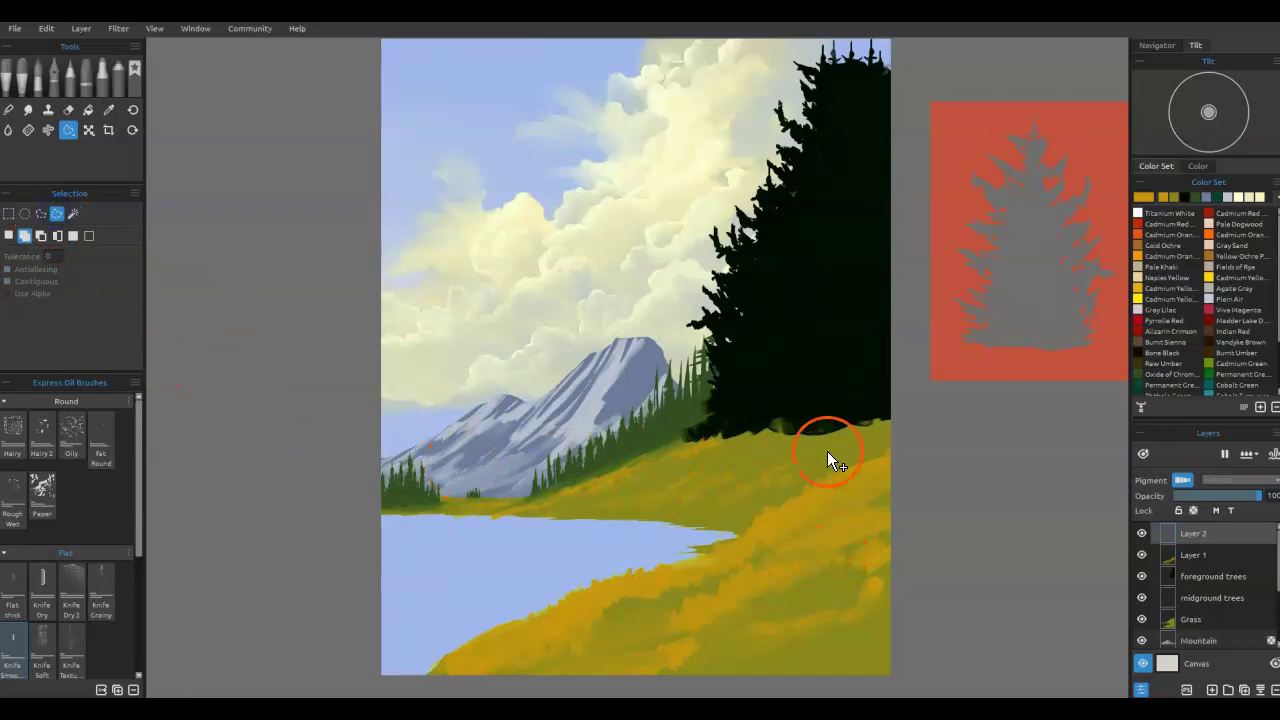
pyautogui.moveTo(824, 614)
pyautogui.mouseDown()
pyautogui.moveTo(867, 553)
pyautogui.moveTo(896, 537)
pyautogui.mouseUp()
pyautogui.moveTo(904, 628)
pyautogui.mouseDown()
pyautogui.moveTo(813, 636)
pyautogui.moveTo(826, 608)
pyautogui.mouseUp()
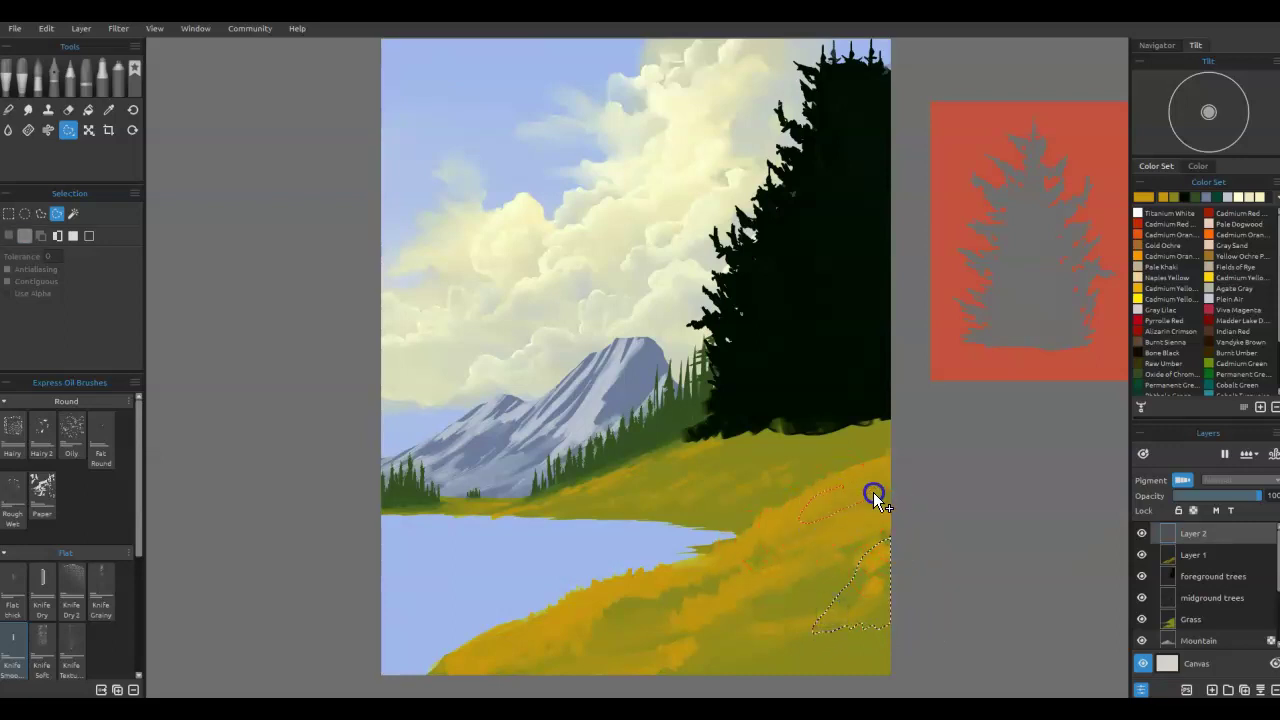
# Step: Add rock-shaped areas to the selection on the upper foreground hill and the middle slope
pyautogui.moveTo(809, 502)
pyautogui.mouseDown()
pyautogui.moveTo(871, 534)
pyautogui.moveTo(803, 517)
pyautogui.mouseUp()
pyautogui.moveTo(684, 508)
pyautogui.mouseDown()
pyautogui.moveTo(651, 524)
pyautogui.moveTo(673, 513)
pyautogui.moveTo(646, 503)
pyautogui.moveTo(702, 476)
pyautogui.moveTo(605, 511)
pyautogui.moveTo(725, 468)
pyautogui.mouseUp()
pyautogui.moveTo(783, 458); pyautogui.dragTo(785, 462)
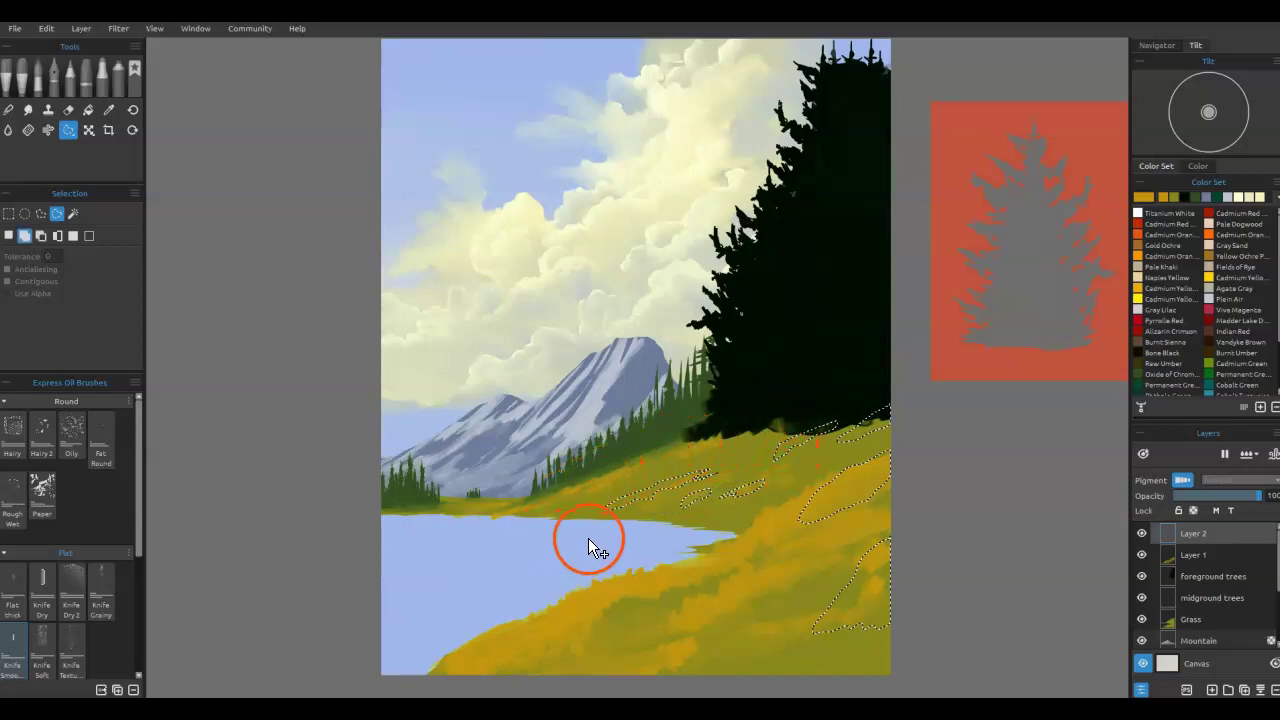
# Step: Extend the selection with thin rock shapes along the far shoreline from the middle slope to the canvas's left edge
pyautogui.moveTo(594, 516); pyautogui.dragTo(635, 519)
pyautogui.moveTo(498, 510); pyautogui.dragTo(523, 508)
pyautogui.moveTo(480, 498); pyautogui.dragTo(455, 507)
pyautogui.click(401, 516)
pyautogui.moveTo(413, 505); pyautogui.dragTo(415, 507)
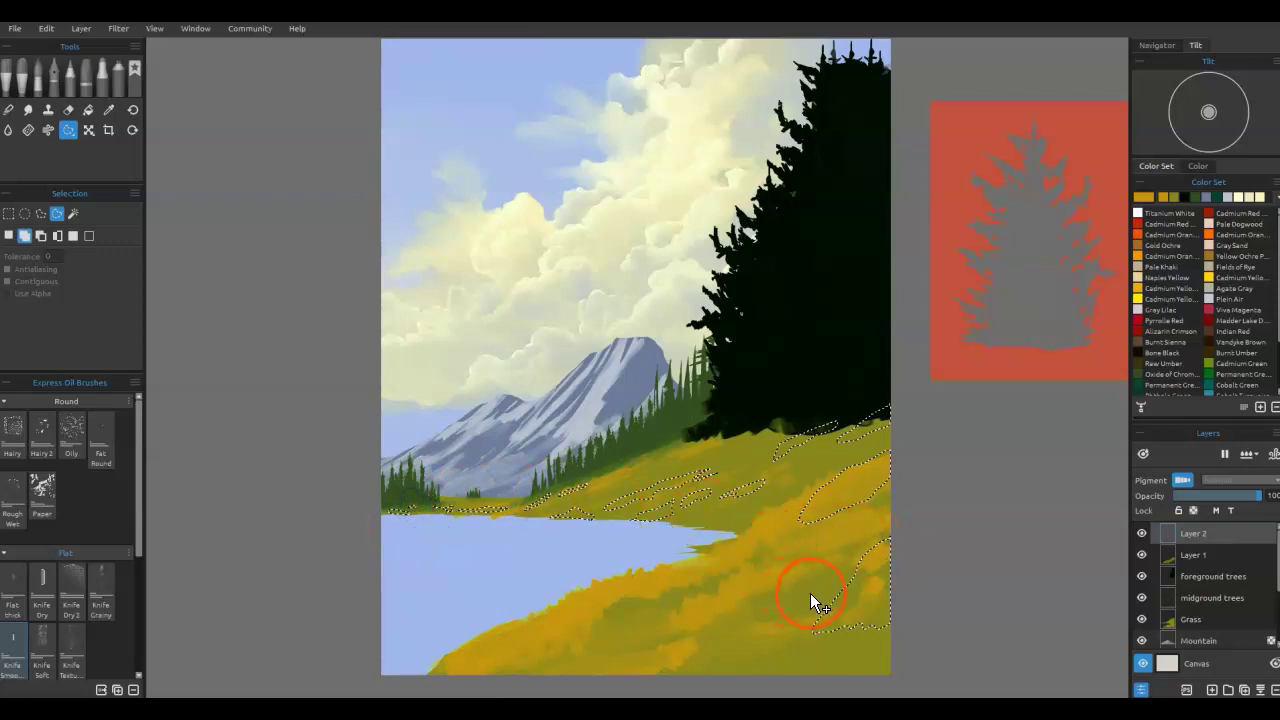
# Step: Add small rock shapes to the selection along the base of the foreground trees and upper slope
pyautogui.moveTo(882, 478)
pyautogui.mouseDown()
pyautogui.moveTo(885, 426)
pyautogui.moveTo(834, 420)
pyautogui.mouseUp()
pyautogui.click(742, 467)
pyautogui.keyDown('shift'); pyautogui.click(698, 443); pyautogui.keyUp('shift')
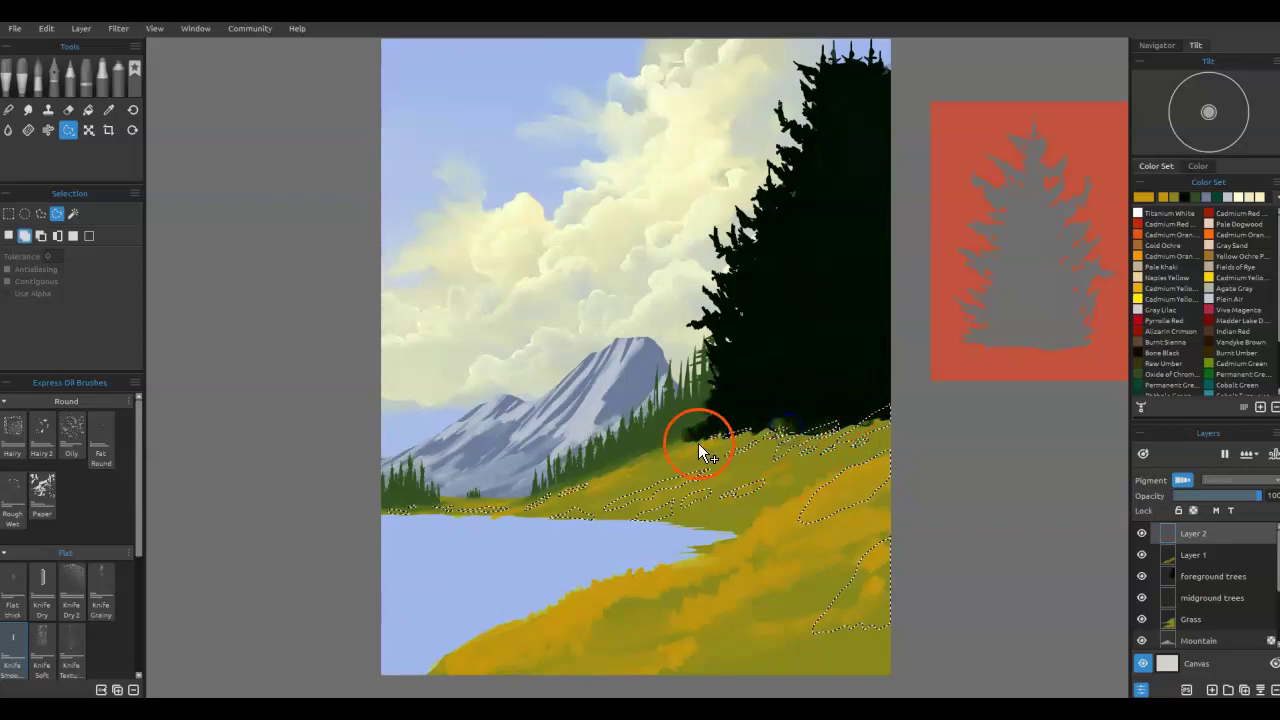
pyautogui.click(1036, 343)
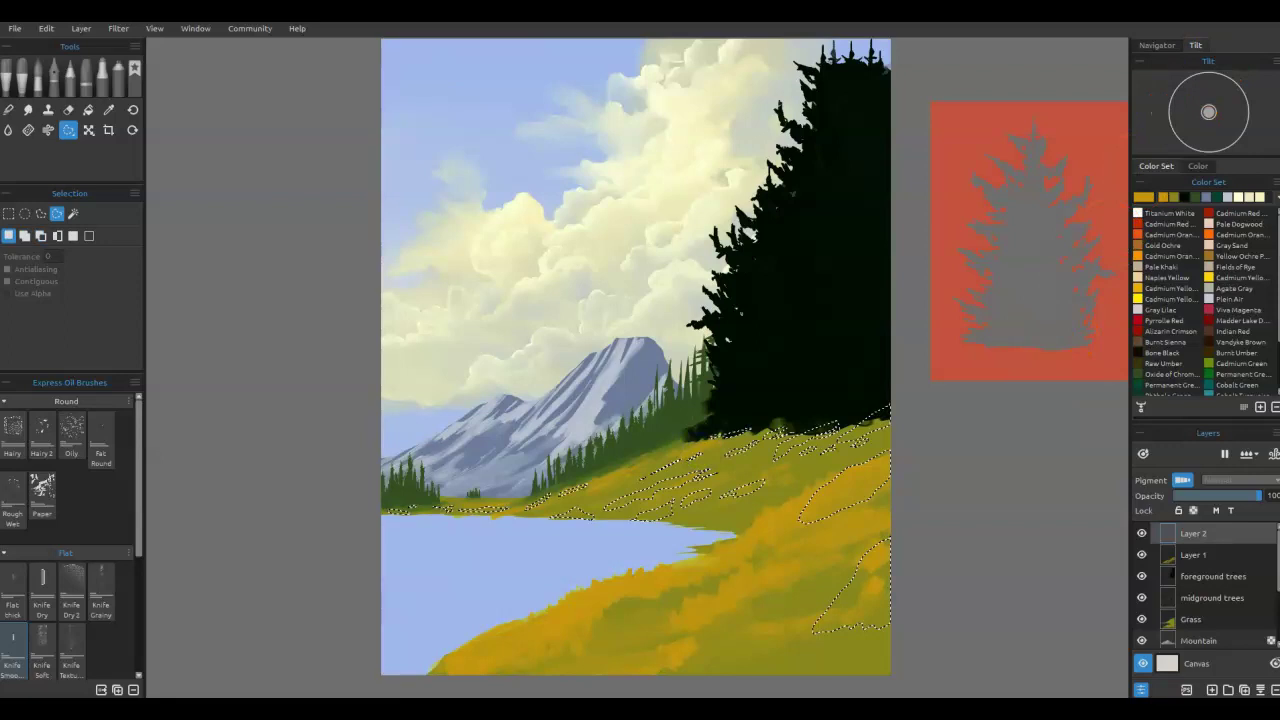
# Step: Return to the Knife Smooth 2 brush and set its colour to the pinkish beige #b4a08f
pyautogui.press('b')
pyautogui.click(757, 408)
pyautogui.click(1031, 233)
pyautogui.click(1128, 196)
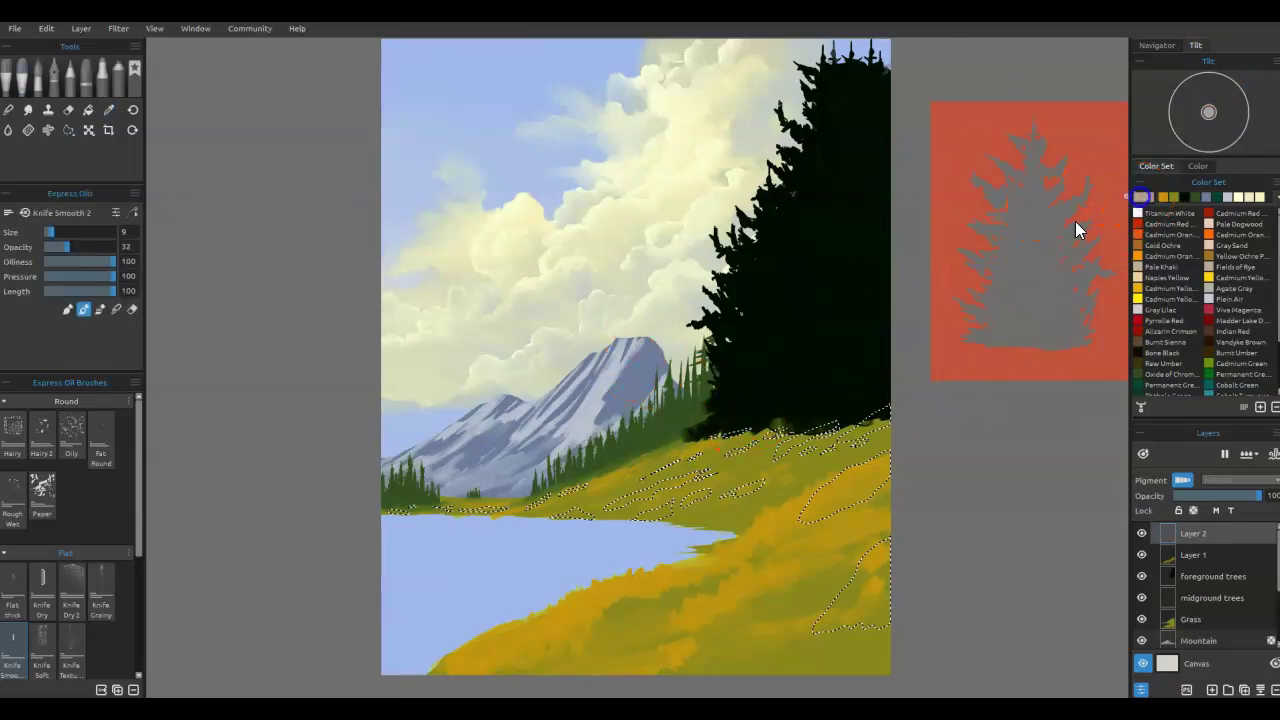
pyautogui.click(902, 286)
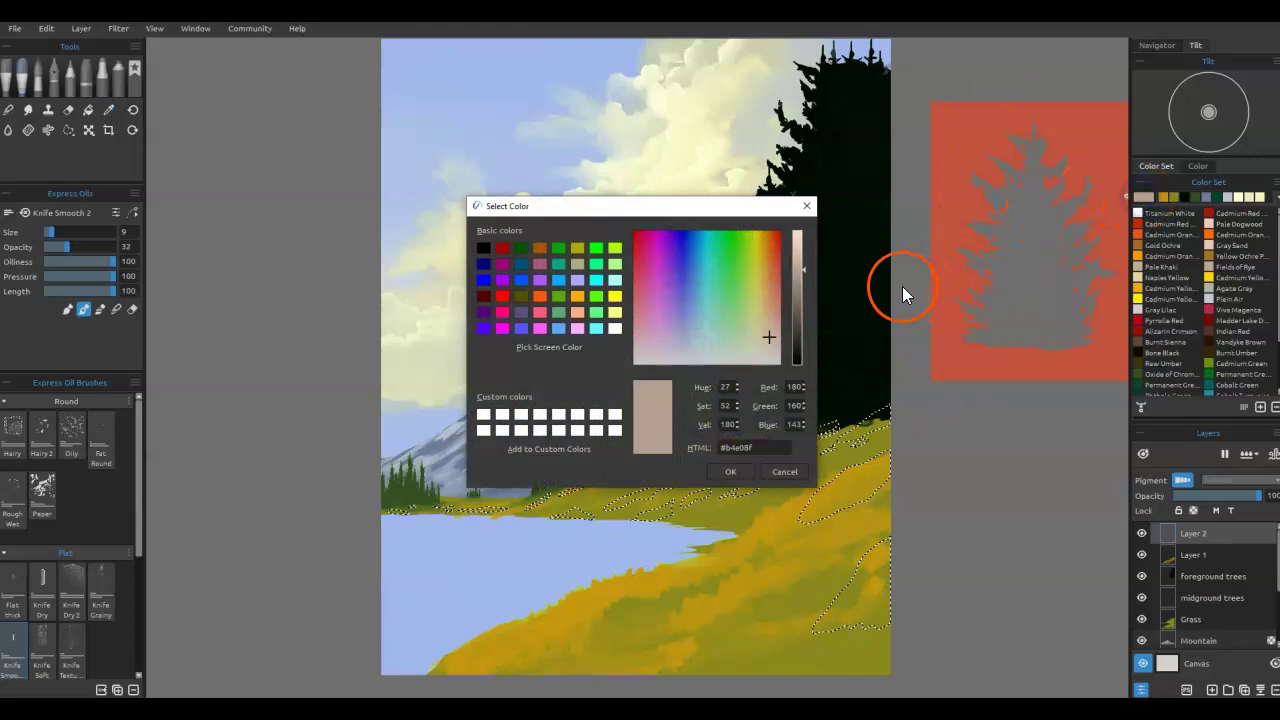
pyautogui.click(738, 476)
pyautogui.click(456, 242)
# Step: Enlarge the brush to size 80 and fill all selected rock shapes with the beige colour on Layer 2
pyautogui.press(']')
pyautogui.press(']')
pyautogui.press(']')
pyautogui.moveTo(869, 593)
pyautogui.mouseDown()
pyautogui.moveTo(871, 609)
pyautogui.moveTo(903, 546)
pyautogui.moveTo(834, 614)
pyautogui.moveTo(849, 627)
pyautogui.moveTo(886, 586)
pyautogui.moveTo(854, 497)
pyautogui.moveTo(914, 451)
pyautogui.moveTo(535, 544)
pyautogui.moveTo(544, 483)
pyautogui.moveTo(771, 467)
pyautogui.moveTo(854, 631)
pyautogui.mouseUp()
pyautogui.press(']')
pyautogui.press(']')
pyautogui.press(']')
pyautogui.press(']')
pyautogui.press(']')
pyautogui.press(']')
pyautogui.press(']')
pyautogui.press(']')
pyautogui.press(']')
pyautogui.press(']')
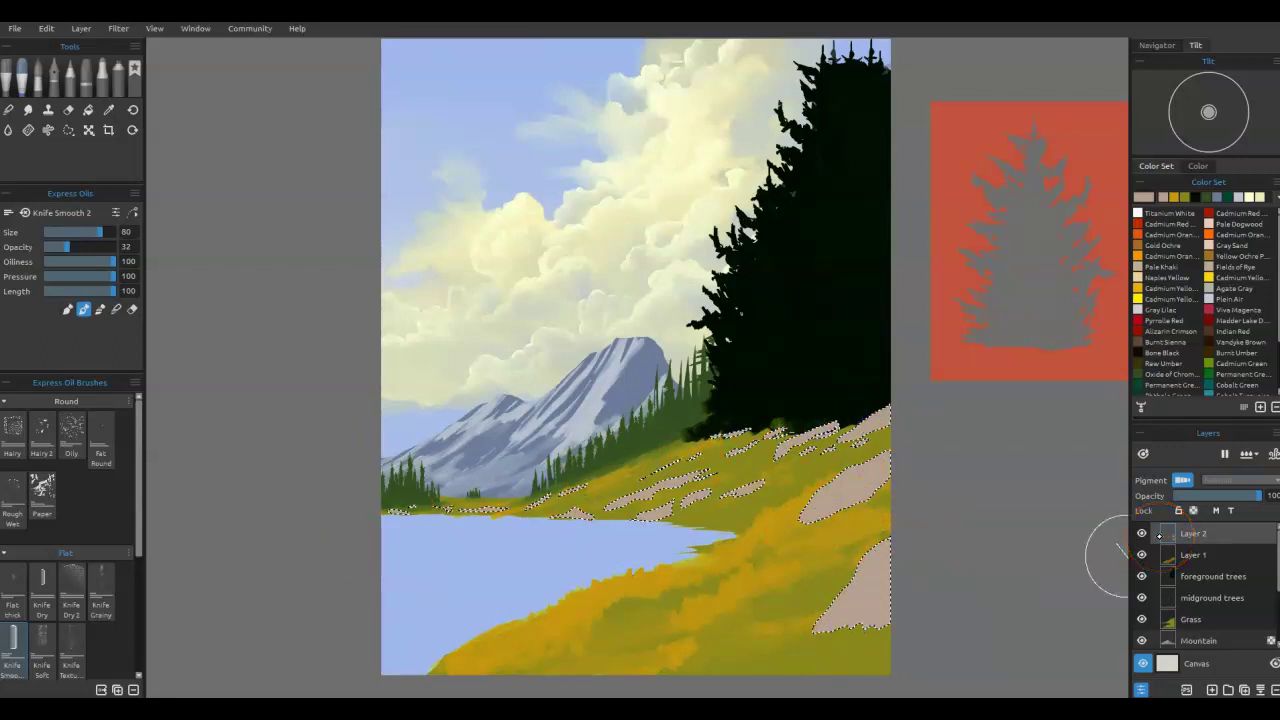
pyautogui.moveTo(868, 546)
pyautogui.mouseDown()
pyautogui.moveTo(891, 557)
pyautogui.moveTo(863, 583)
pyautogui.moveTo(888, 556)
pyautogui.mouseUp()
# Step: Add a new layer directly above the foreground trees layer and clear the selection
pyautogui.click(1208, 576)
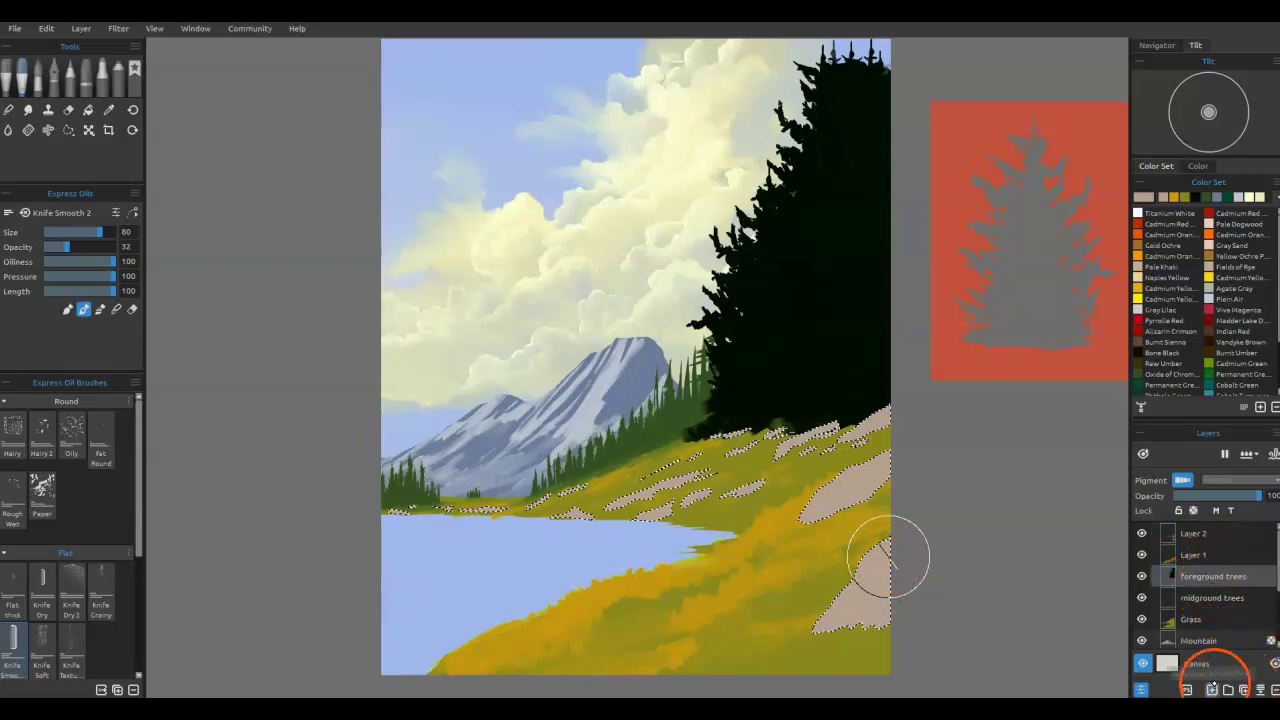
pyautogui.click(1212, 690)
pyautogui.moveTo(785, 414); pyautogui.dragTo(785, 388)
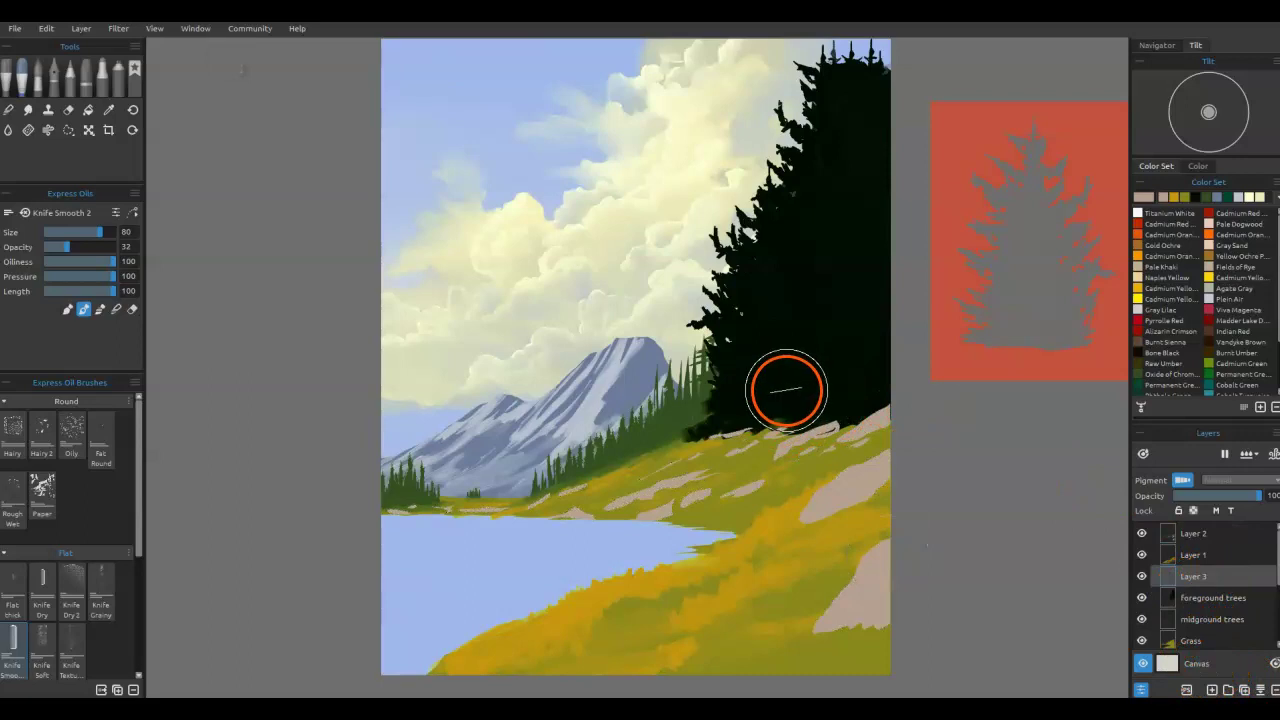
# Step: Reduce the brush size to 20 and paint two tall grey-brown trunks in the right part of the dark trees
pyautogui.press('[')
pyautogui.press('[')
pyautogui.press('[')
pyautogui.press('[')
pyautogui.press('[')
pyautogui.press('[')
pyautogui.press('[')
pyautogui.press('[')
pyautogui.press('[')
pyautogui.press('[')
pyautogui.press('[')
pyautogui.press('[')
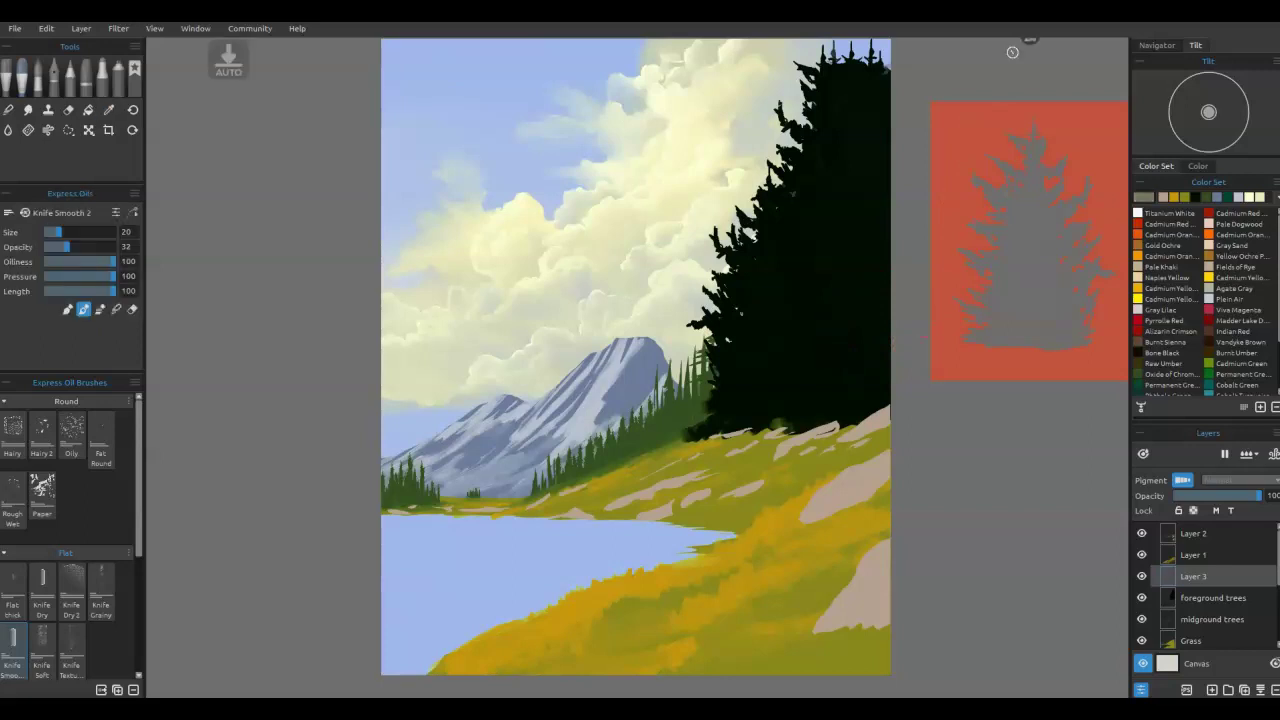
pyautogui.moveTo(858, 292)
pyautogui.mouseDown()
pyautogui.moveTo(848, 430)
pyautogui.moveTo(865, 274)
pyautogui.mouseUp()
pyautogui.moveTo(860, 322)
pyautogui.mouseDown()
pyautogui.moveTo(854, 414)
pyautogui.moveTo(810, 408)
pyautogui.moveTo(820, 283)
pyautogui.moveTo(812, 426)
pyautogui.moveTo(846, 189)
pyautogui.mouseUp()
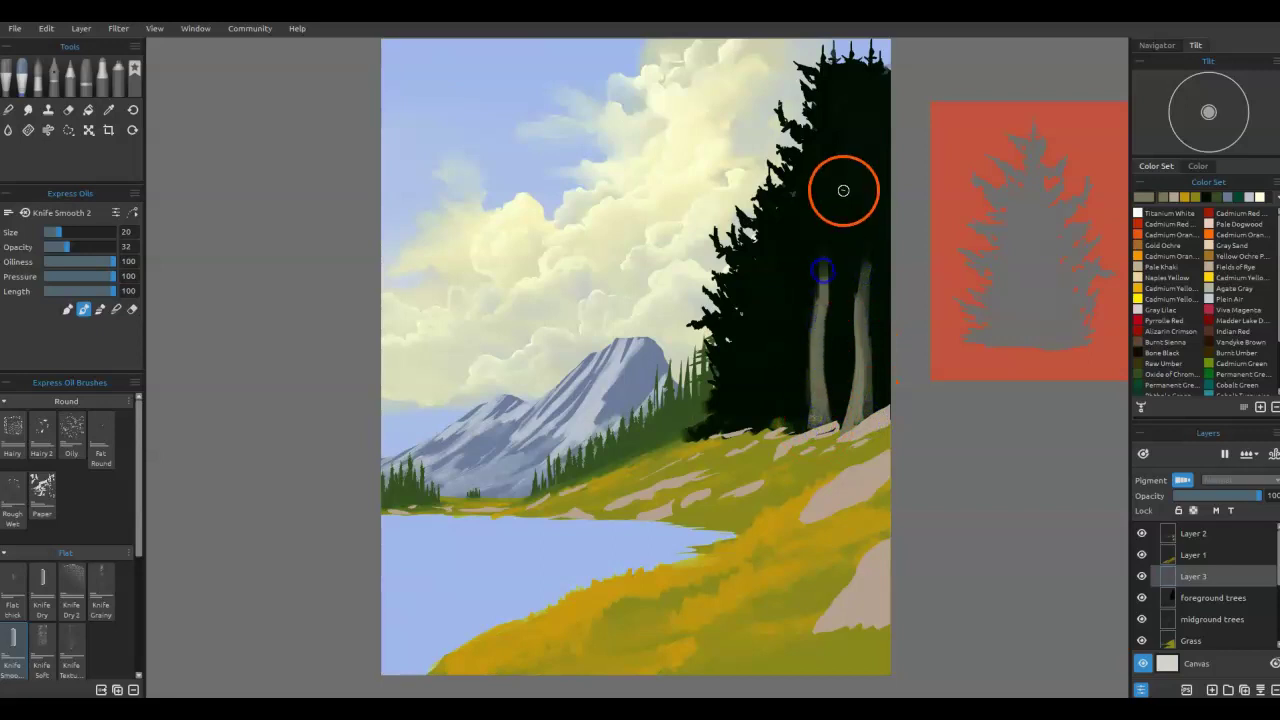
# Step: Paint three shorter, thinner trunks in the left part of the dark trees, reducing the brush size to 9
pyautogui.moveTo(778, 406)
pyautogui.mouseDown()
pyautogui.moveTo(781, 388)
pyautogui.moveTo(780, 422)
pyautogui.moveTo(779, 388)
pyautogui.moveTo(744, 363)
pyautogui.mouseUp()
pyautogui.press('[')
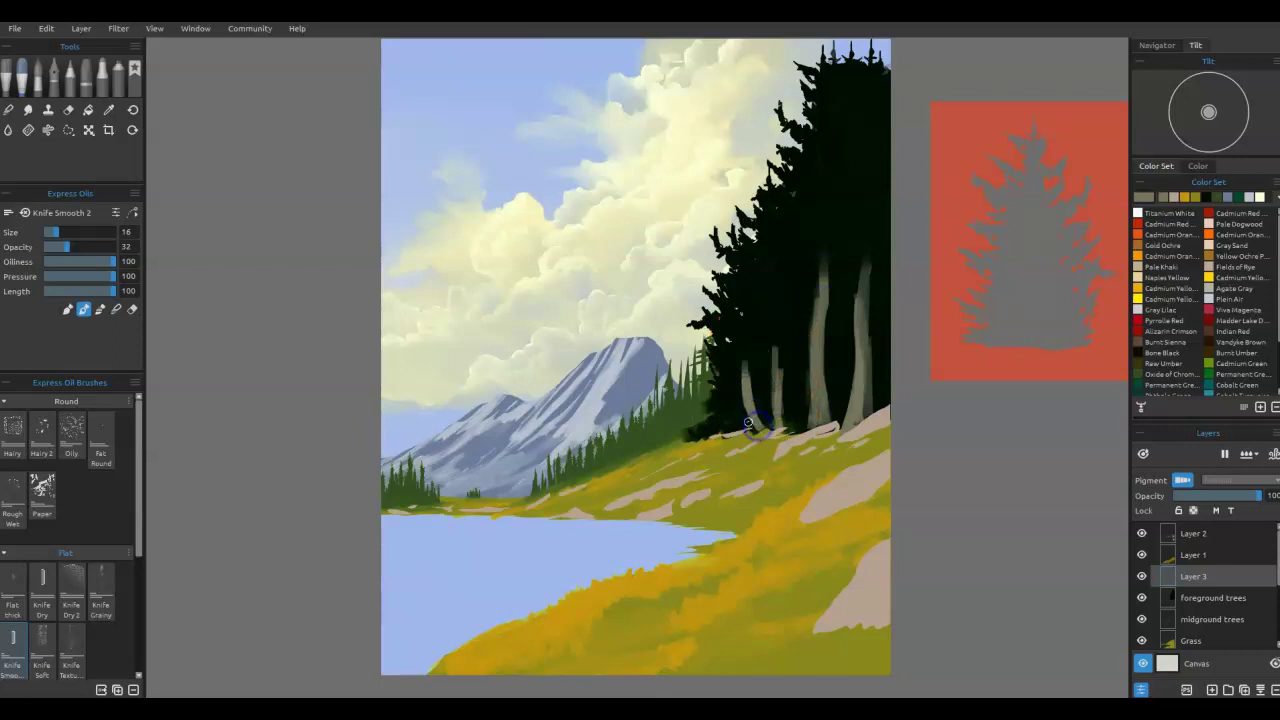
pyautogui.press('[')
pyautogui.press('[')
pyautogui.press('[')
pyautogui.press('[')
pyautogui.moveTo(759, 402); pyautogui.dragTo(759, 391)
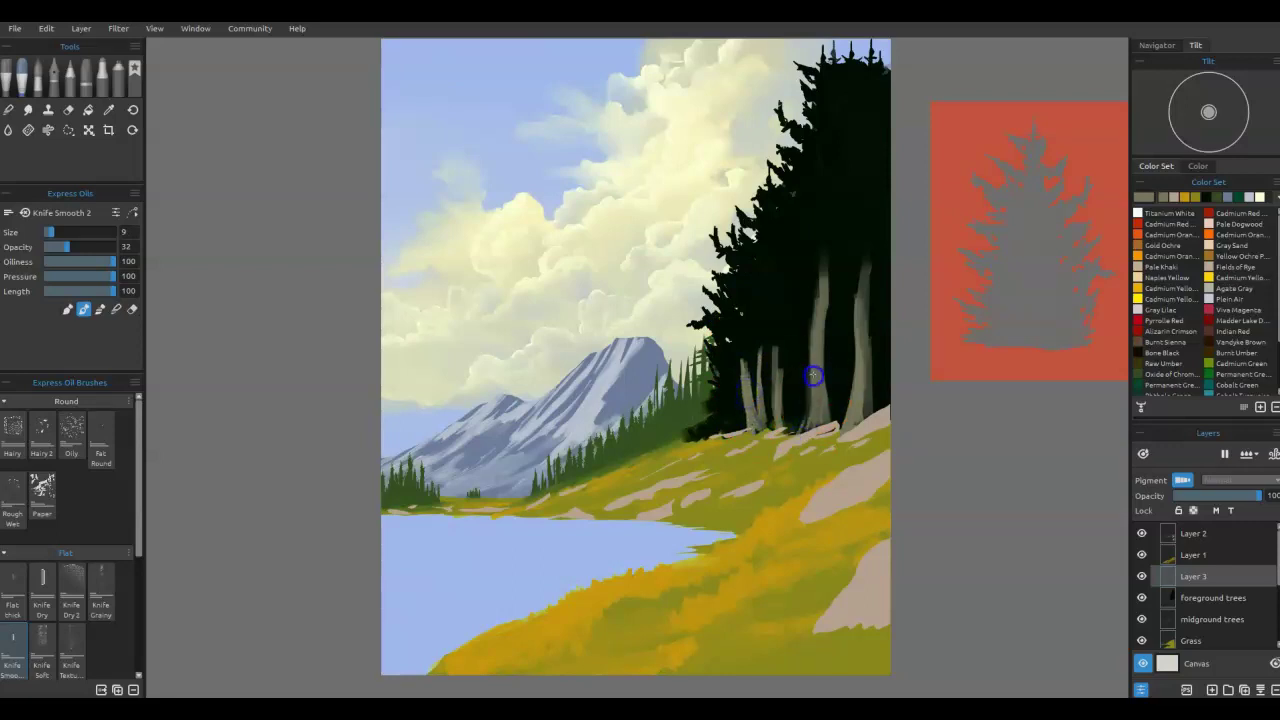
# Step: Add bark strokes to the two tall trunks and paint a side branch reaching toward the canvas's right edge
pyautogui.moveTo(805, 424)
pyautogui.mouseDown()
pyautogui.moveTo(819, 313)
pyautogui.moveTo(813, 347)
pyautogui.moveTo(806, 271)
pyautogui.moveTo(816, 328)
pyautogui.mouseUp()
pyautogui.moveTo(863, 323); pyautogui.dragTo(857, 312)
pyautogui.moveTo(871, 360); pyautogui.dragTo(887, 320)
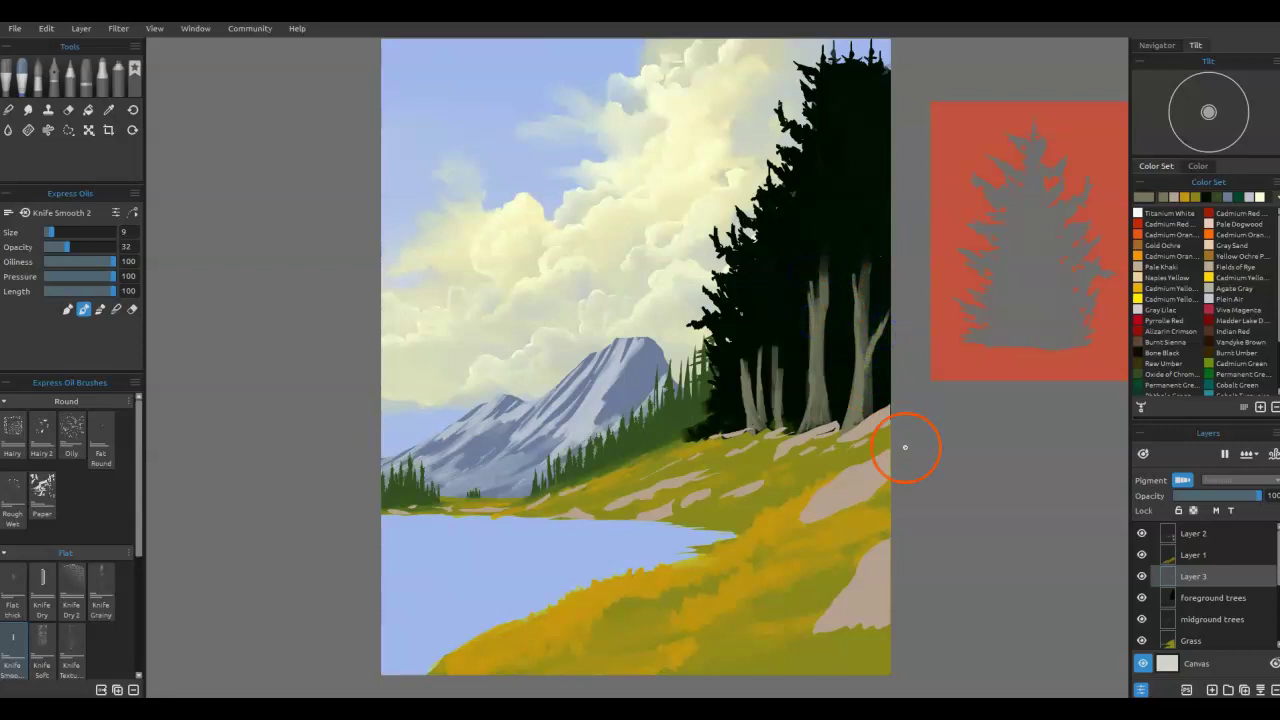
# Step: Paint grey-brown crack and shadow strokes on the hillside rocks on Layer 2
pyautogui.rightClick(819, 497)
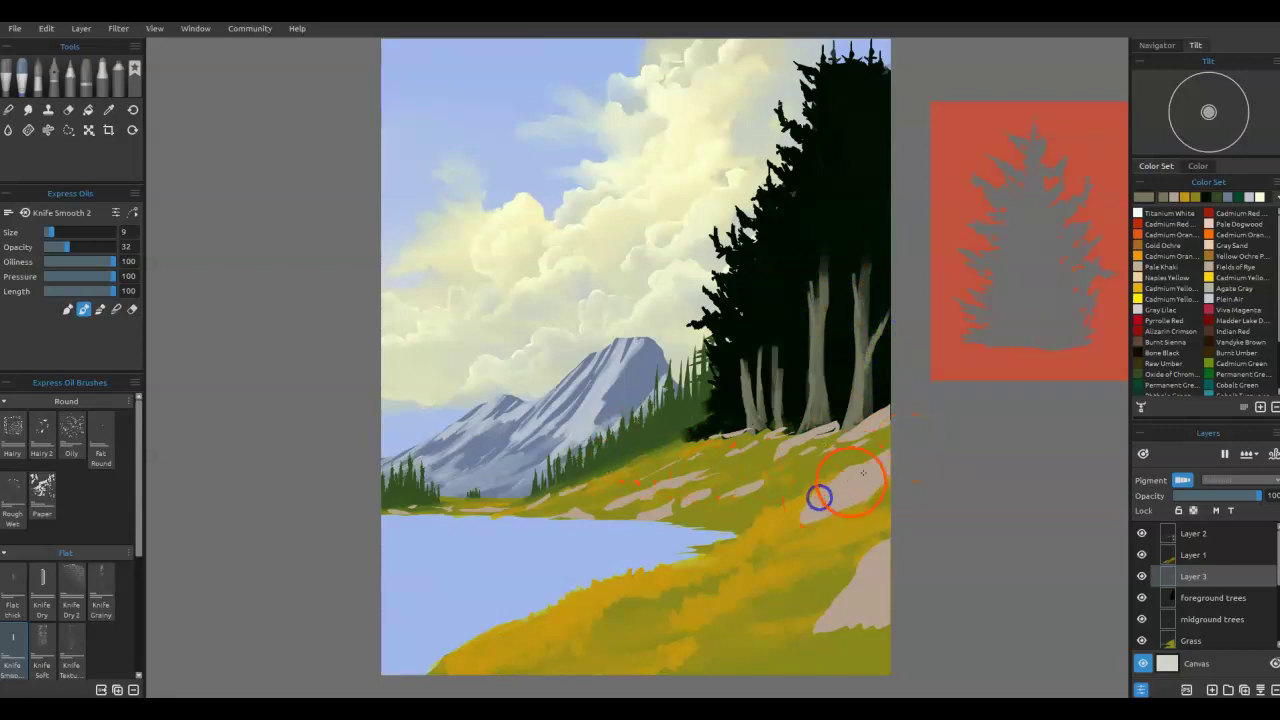
pyautogui.click(1195, 534)
pyautogui.moveTo(842, 508); pyautogui.dragTo(878, 475)
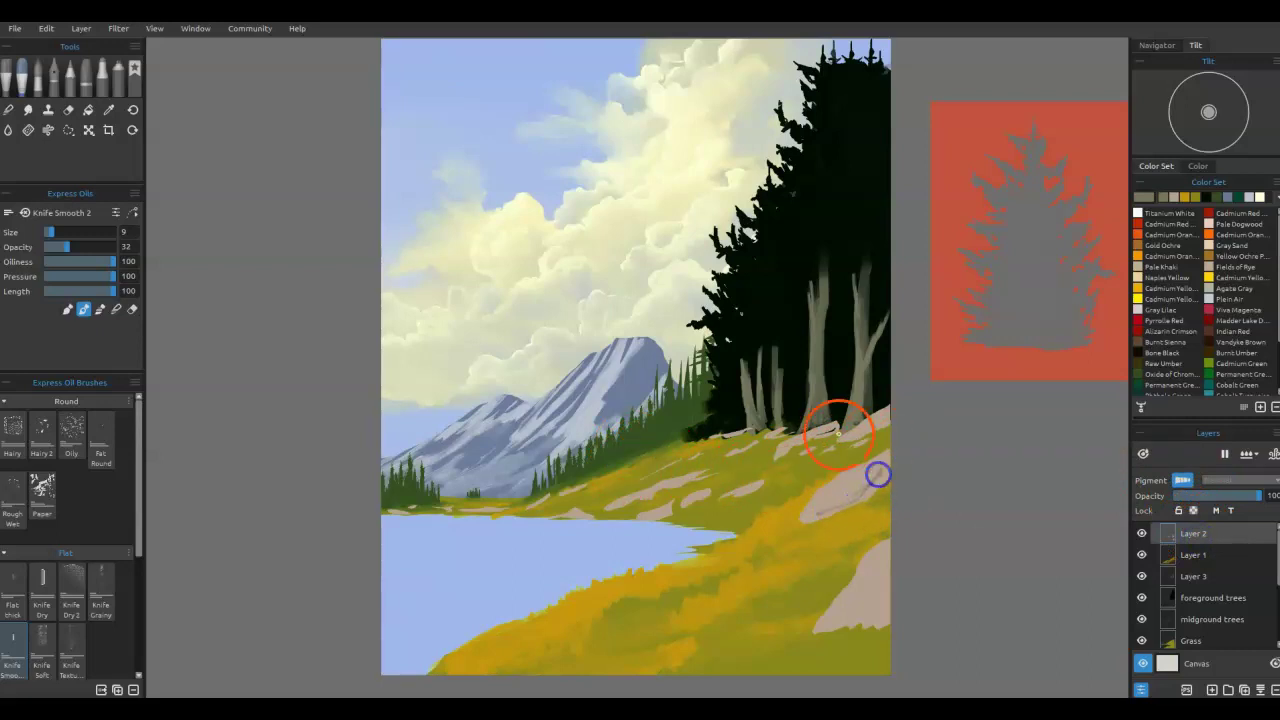
pyautogui.moveTo(800, 440); pyautogui.dragTo(834, 431)
pyautogui.moveTo(741, 495); pyautogui.dragTo(751, 488)
pyautogui.moveTo(675, 506)
pyautogui.mouseDown()
pyautogui.moveTo(657, 514)
pyautogui.moveTo(693, 477)
pyautogui.mouseUp()
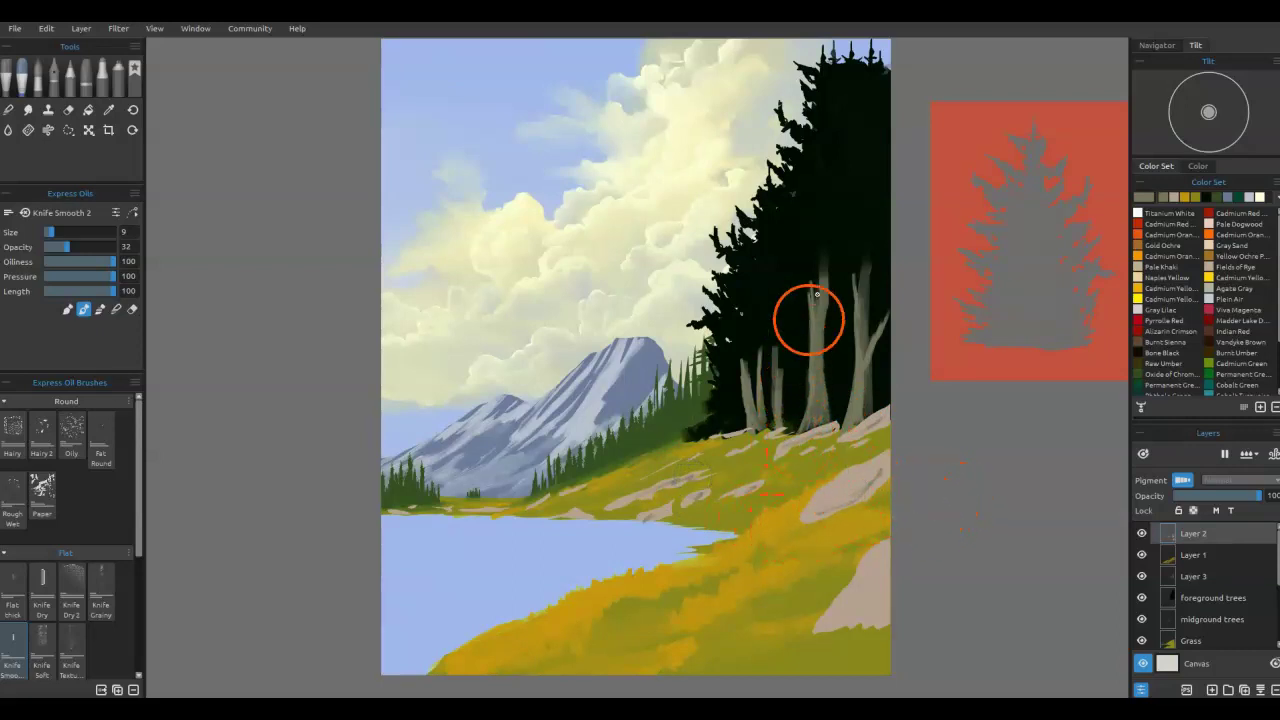
# Step: Try painting thin bare branches across the dark foreground trees, and undo them
pyautogui.moveTo(830, 255)
pyautogui.mouseDown()
pyautogui.moveTo(798, 296)
pyautogui.moveTo(803, 320)
pyautogui.moveTo(764, 346)
pyautogui.mouseUp()
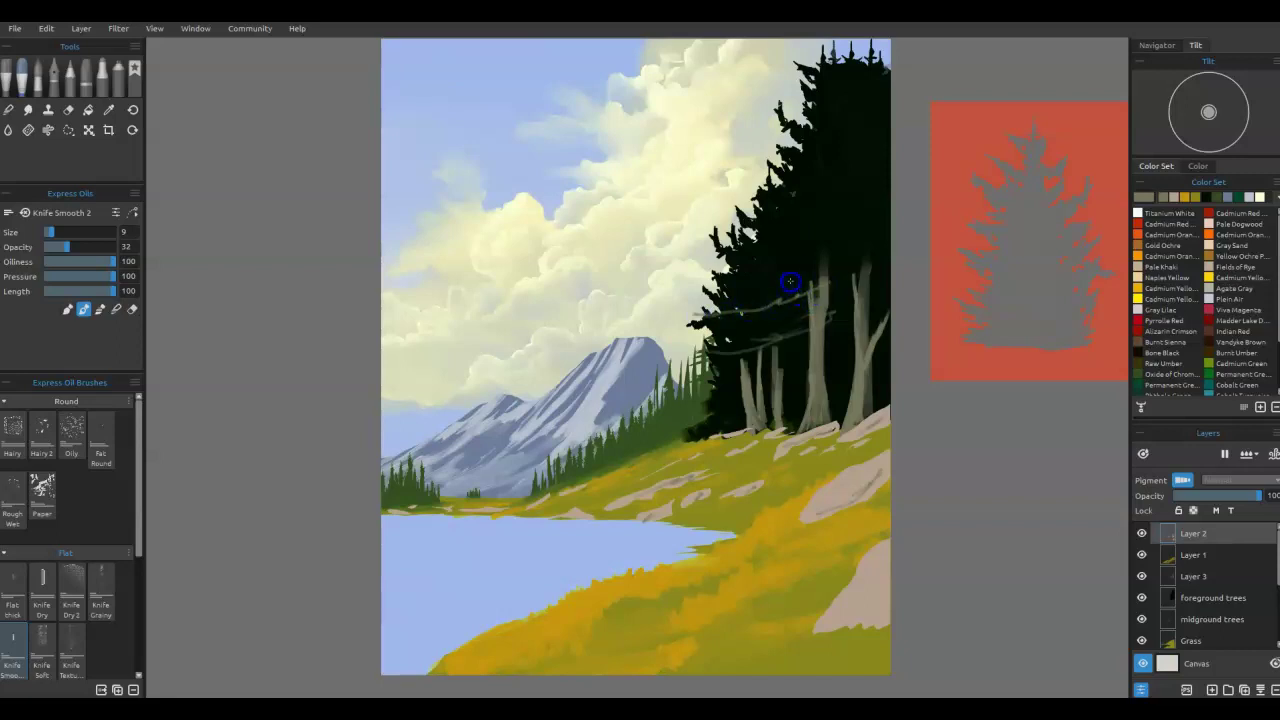
pyautogui.hotkey('ctrl', 'z')
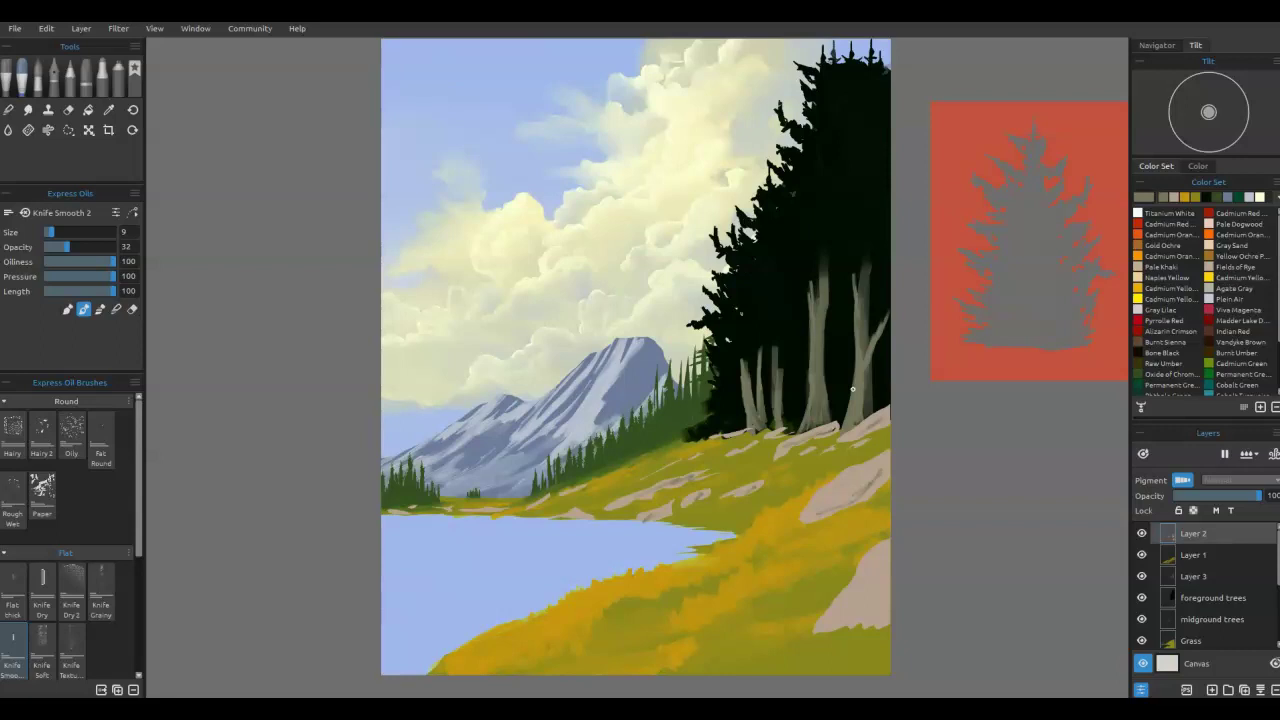
pyautogui.moveTo(504, 590)
pyautogui.mouseDown()
pyautogui.moveTo(480, 543)
pyautogui.moveTo(600, 537)
pyautogui.moveTo(600, 561)
pyautogui.moveTo(571, 529)
pyautogui.moveTo(677, 514)
pyautogui.moveTo(629, 551)
pyautogui.moveTo(669, 545)
pyautogui.moveTo(623, 560)
pyautogui.moveTo(846, 491)
pyautogui.mouseUp()
pyautogui.moveTo(695, 538)
pyautogui.mouseDown()
pyautogui.moveTo(718, 571)
pyautogui.moveTo(709, 601)
pyautogui.mouseUp()
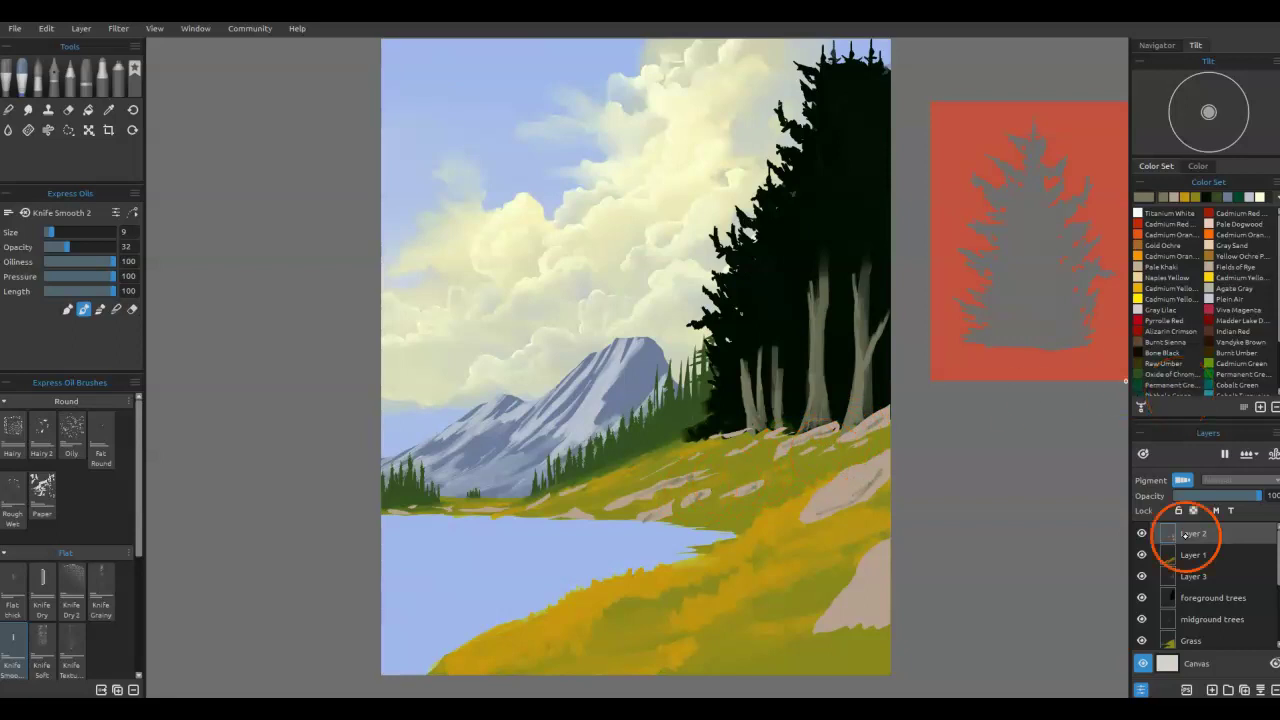
# Step: Check Layer 2's contents by toggling its visibility and rename the layer "rocks"
pyautogui.click(1141, 533)
pyautogui.click(1141, 533)
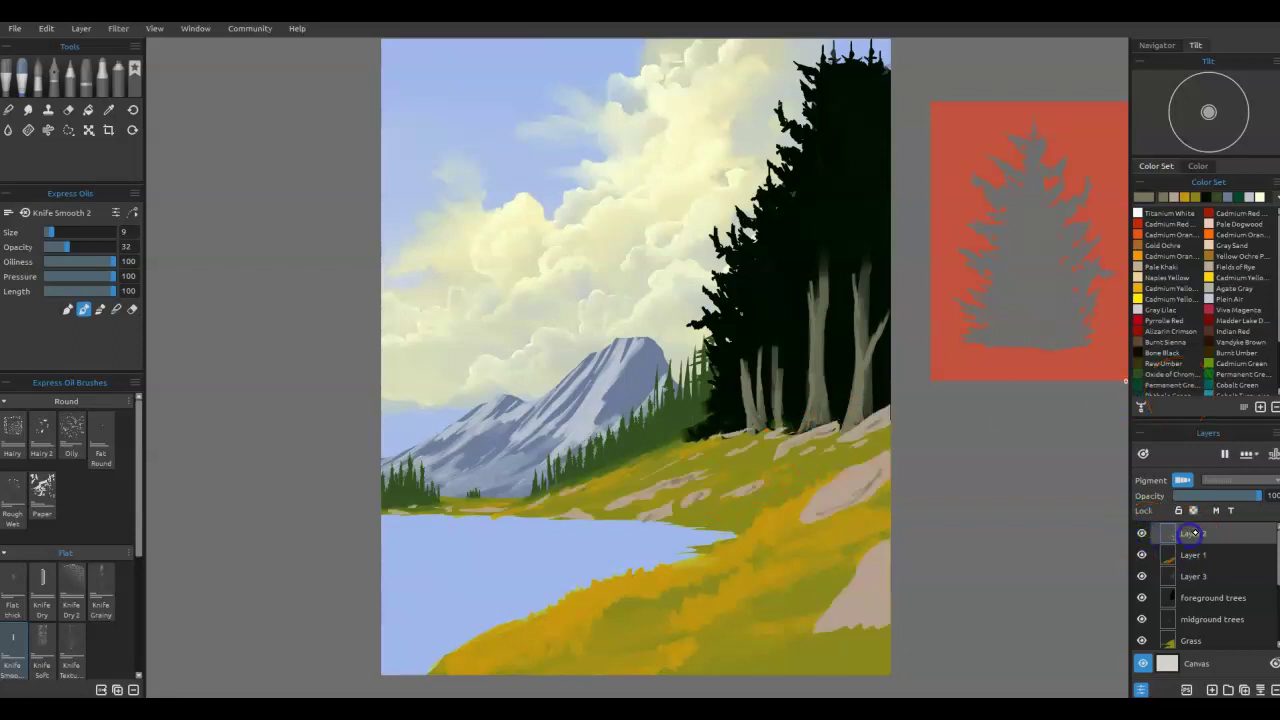
pyautogui.doubleClick(1195, 533)
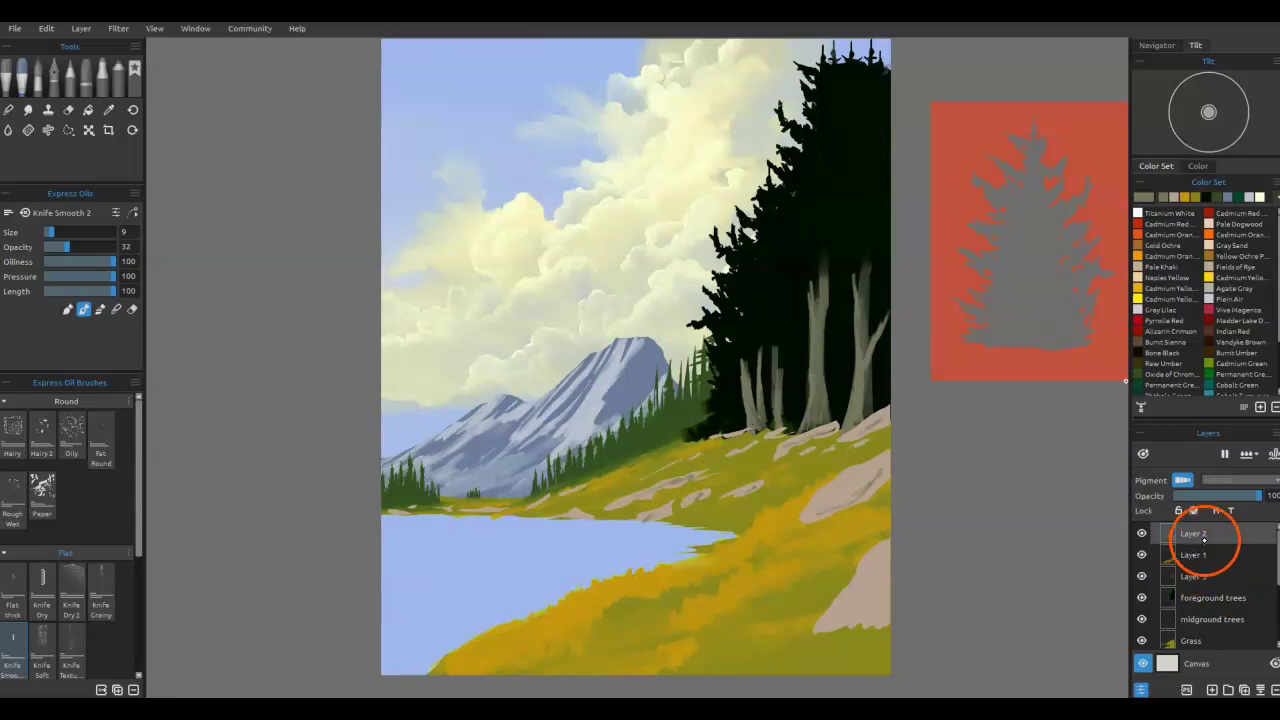
pyautogui.write('rocks')
pyautogui.press('Return')
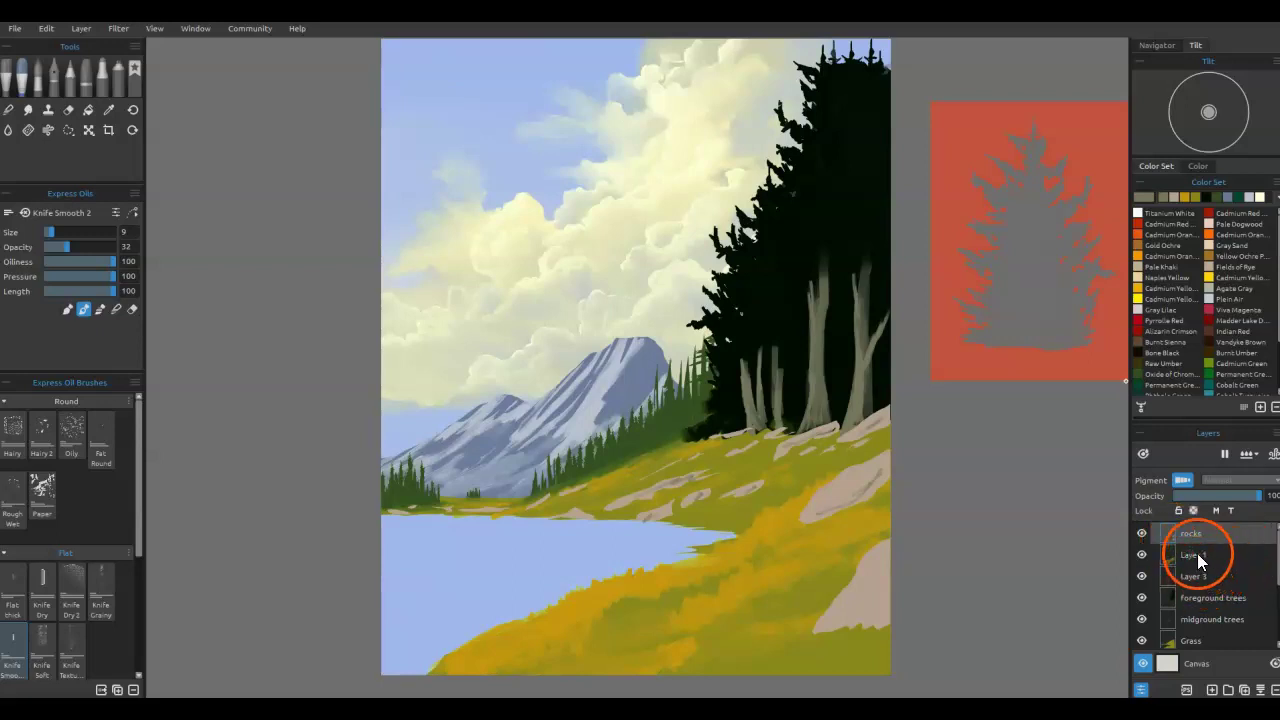
# Step: Rename Layer 1 as "foreground grass" and Layer 3 as "Trunks"
pyautogui.doubleClick(1197, 553)
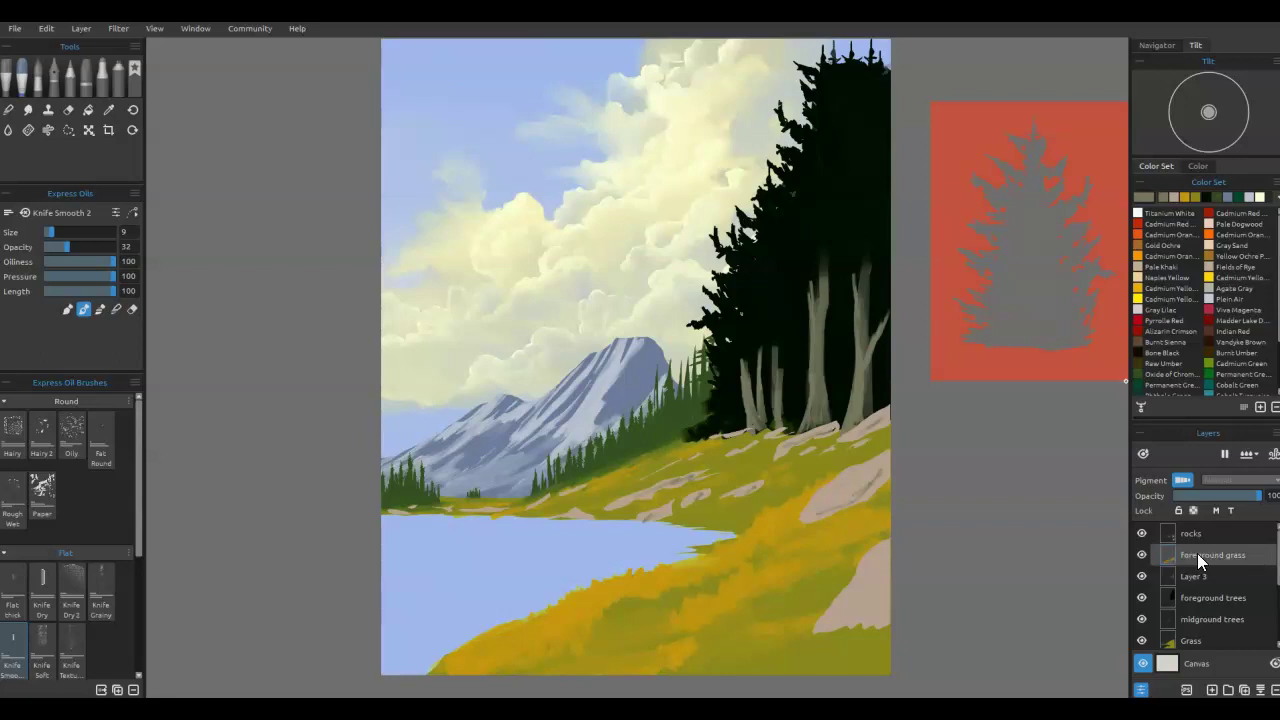
pyautogui.doubleClick(1209, 576)
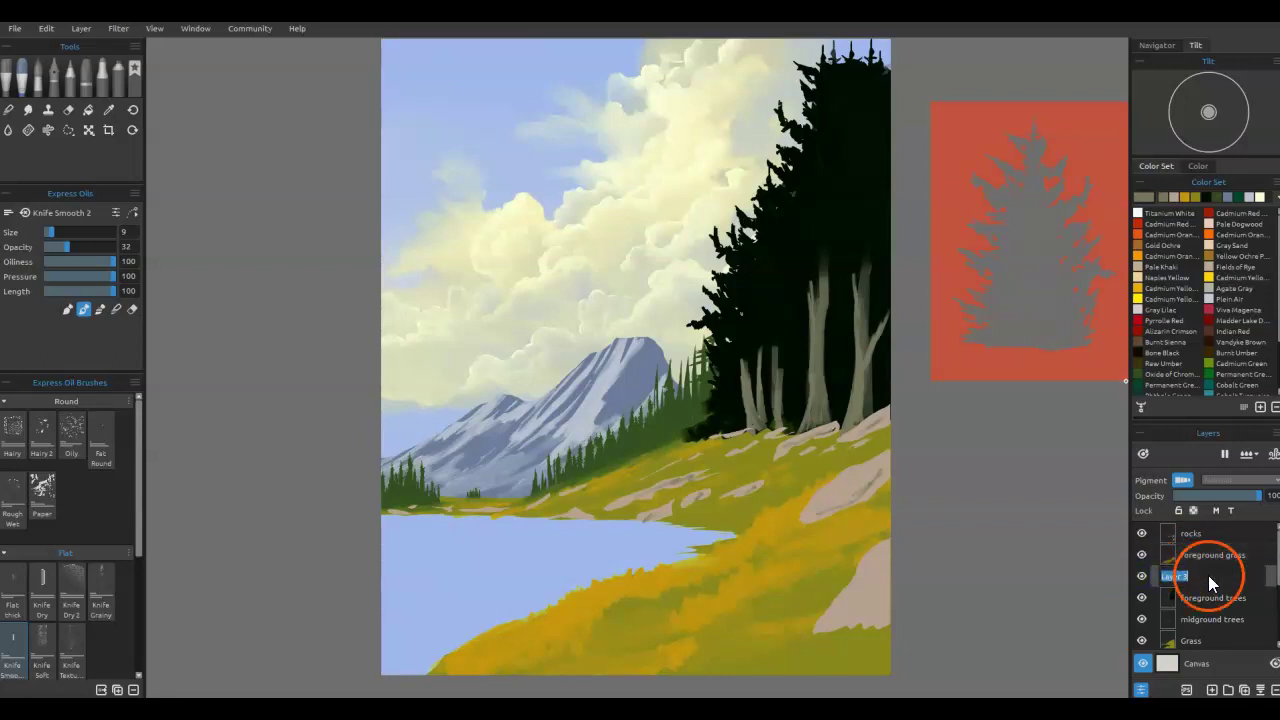
pyautogui.write('Trunks')
pyautogui.press('Return')
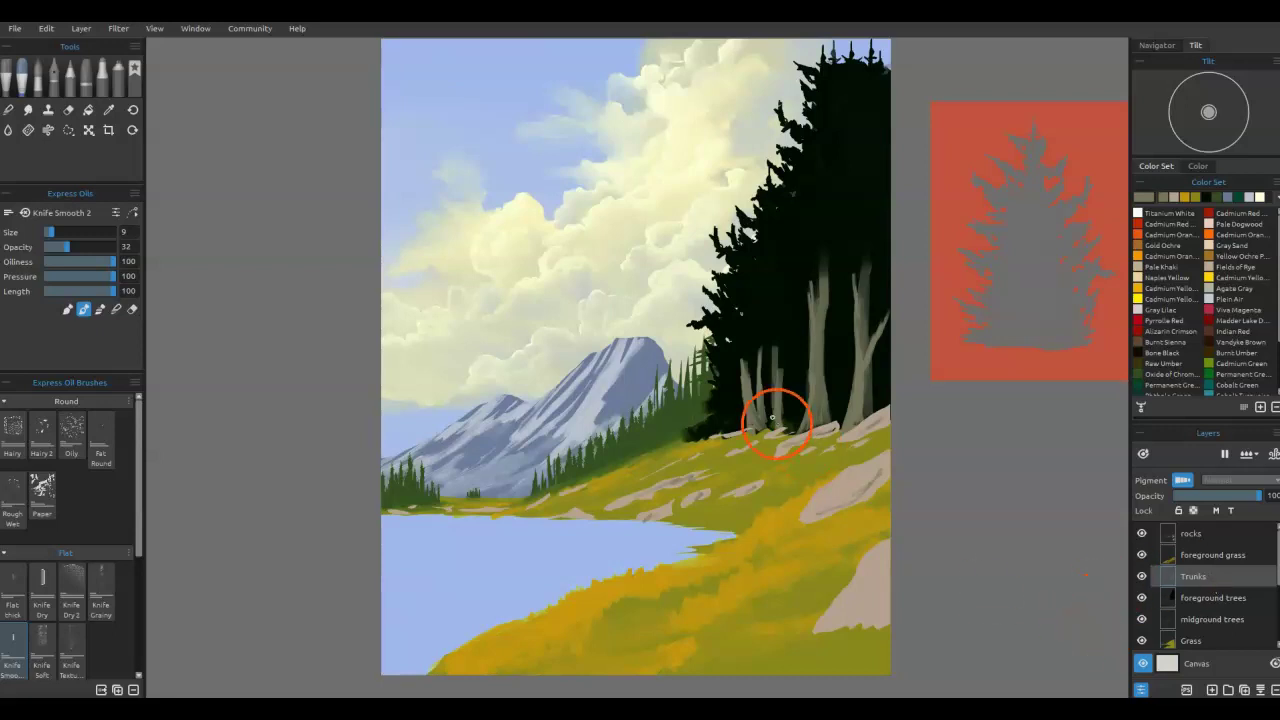
# Step: Select the Mountain layer and add a mountain-texture stencil to the canvas
pyautogui.scroll(-3, 1189, 557)
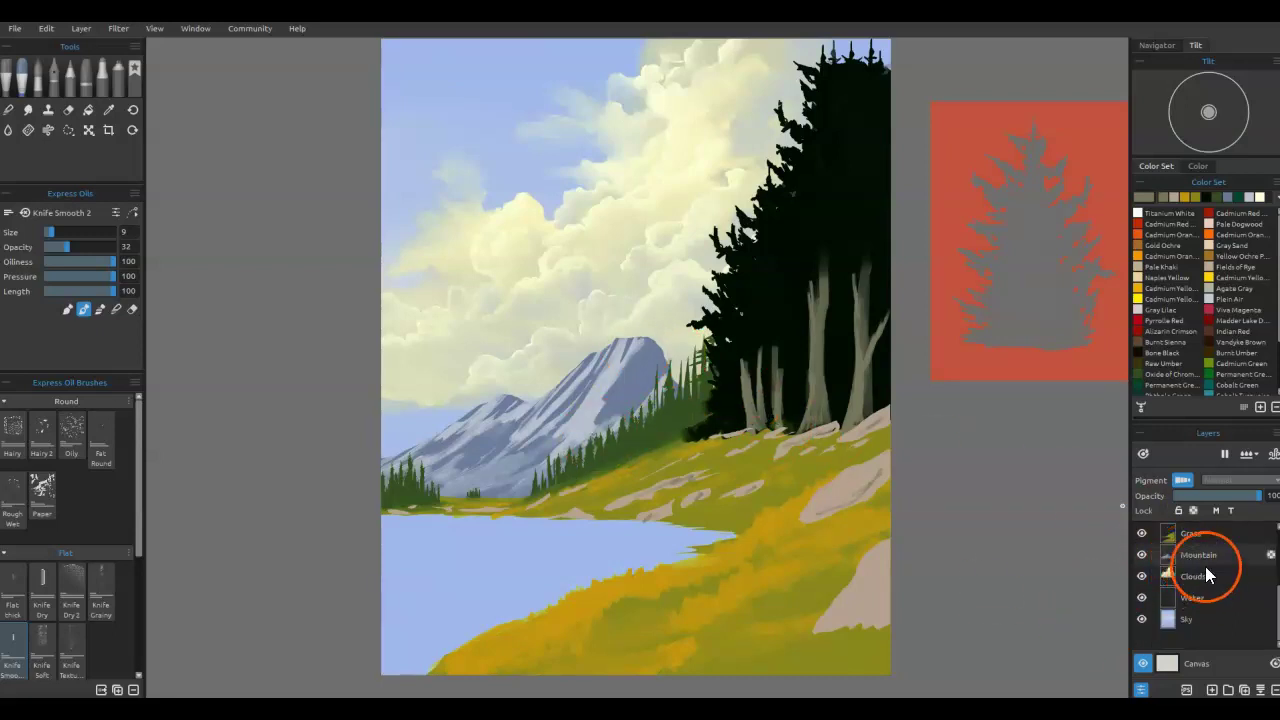
pyautogui.click(1209, 554)
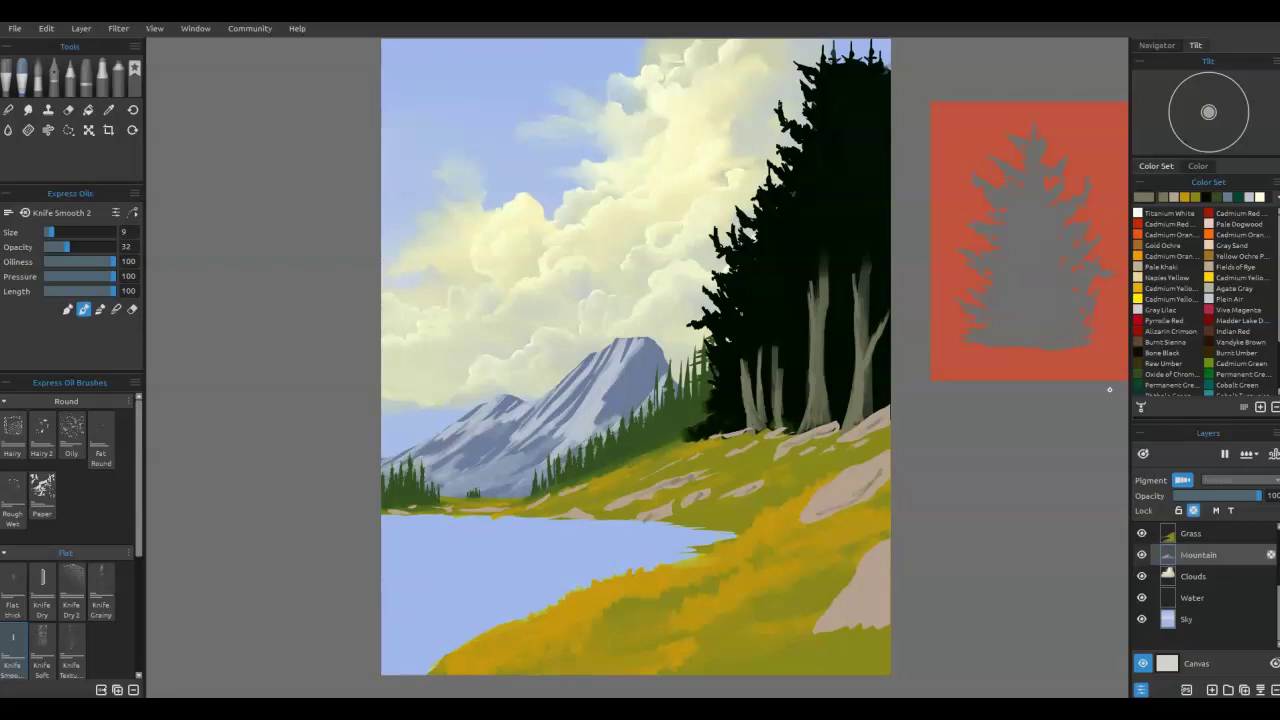
pyautogui.click(1272, 428)
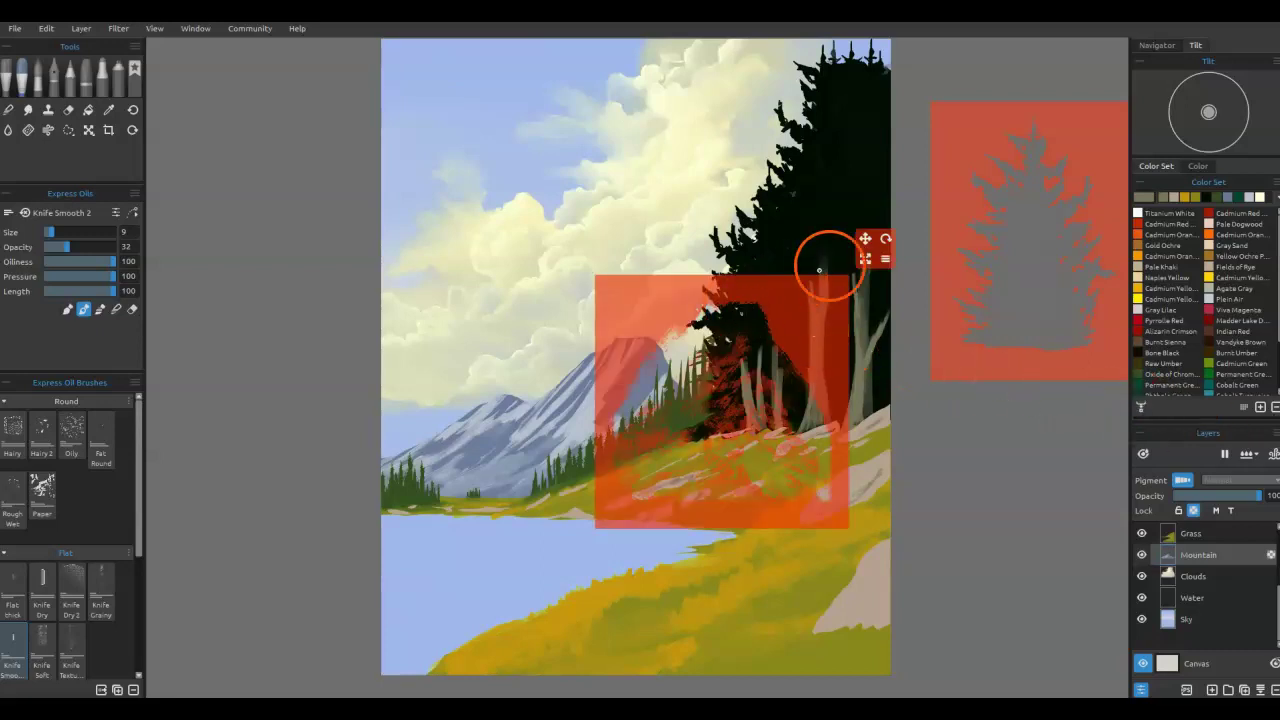
# Step: Disable the stencil's Lock Size Ratio option and resize it into a narrow upright rectangle
pyautogui.moveTo(873, 259); pyautogui.dragTo(860, 305)
pyautogui.click(887, 257)
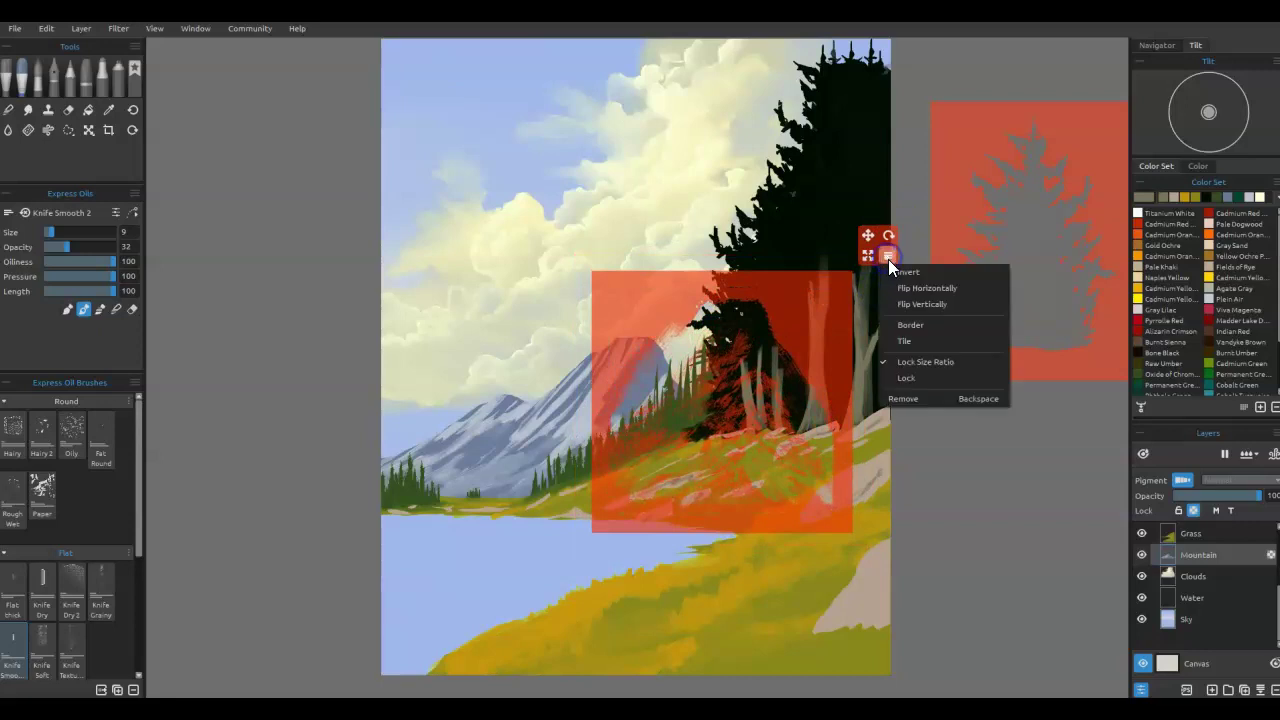
pyautogui.click(909, 361)
pyautogui.moveTo(866, 255); pyautogui.dragTo(781, 297)
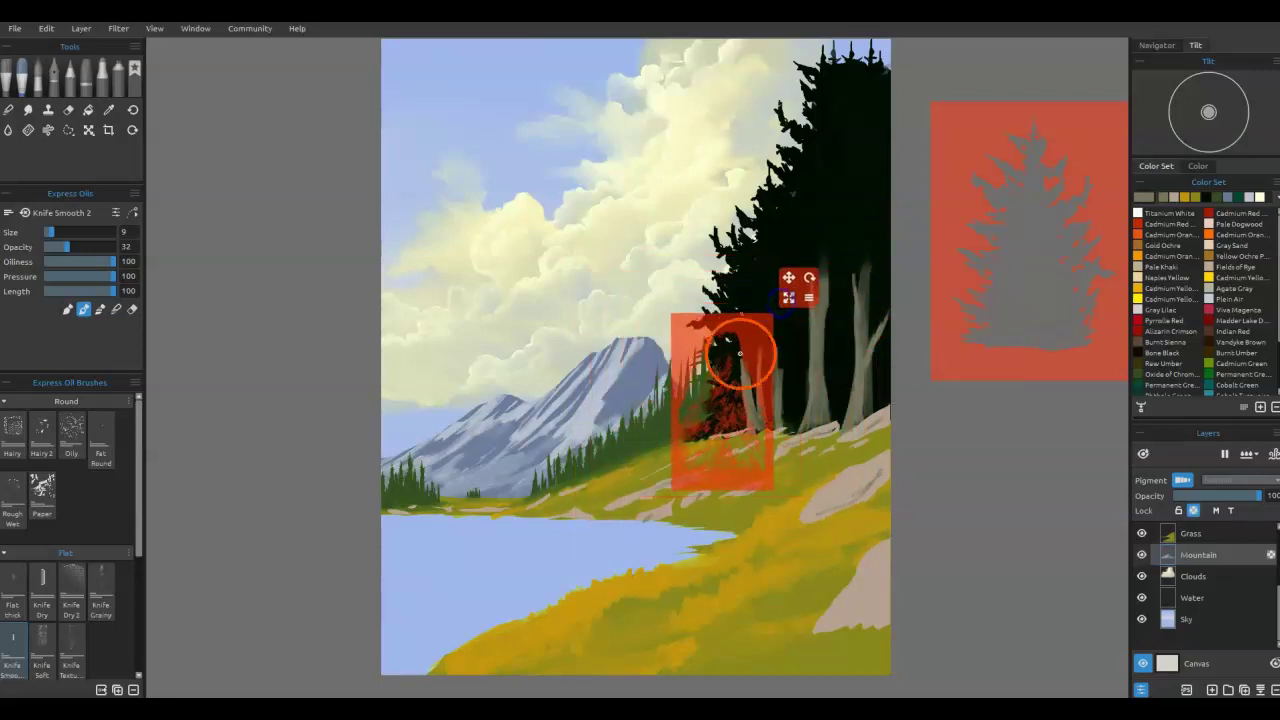
# Step: Move the stencil onto the main mountain peak and tilt it to follow the sunlit slope
pyautogui.moveTo(734, 352); pyautogui.dragTo(582, 352)
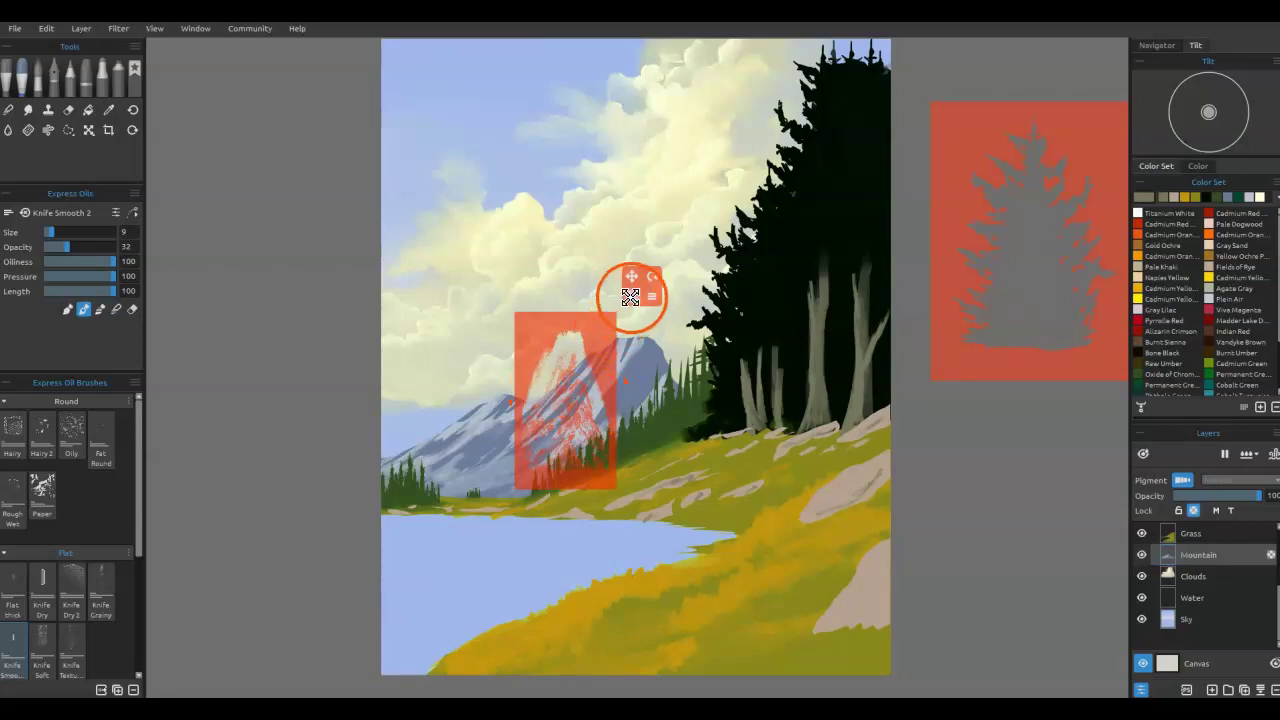
pyautogui.moveTo(650, 284); pyautogui.dragTo(682, 305)
pyautogui.moveTo(611, 357); pyautogui.dragTo(637, 341)
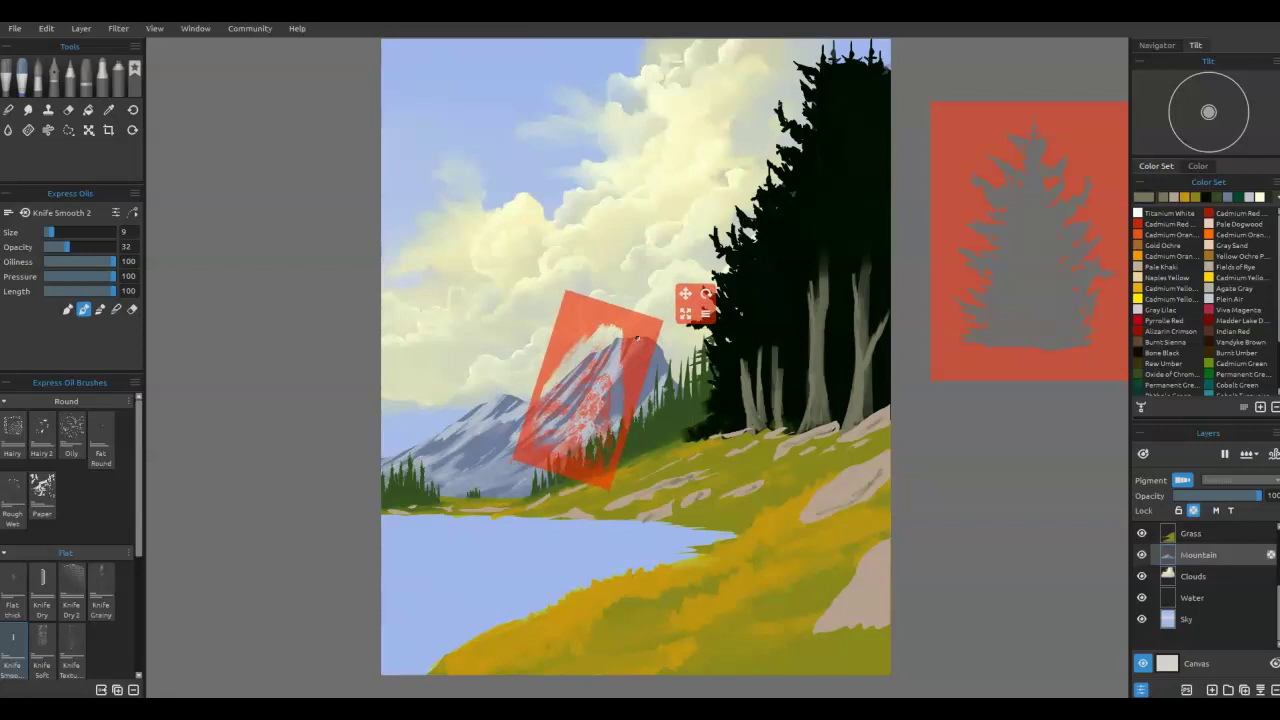
# Step: Paint warm tan highlights through the stencil on the main peak with the Mtn Knife brush, using a colour sampled from the clouds
pyautogui.press('i')
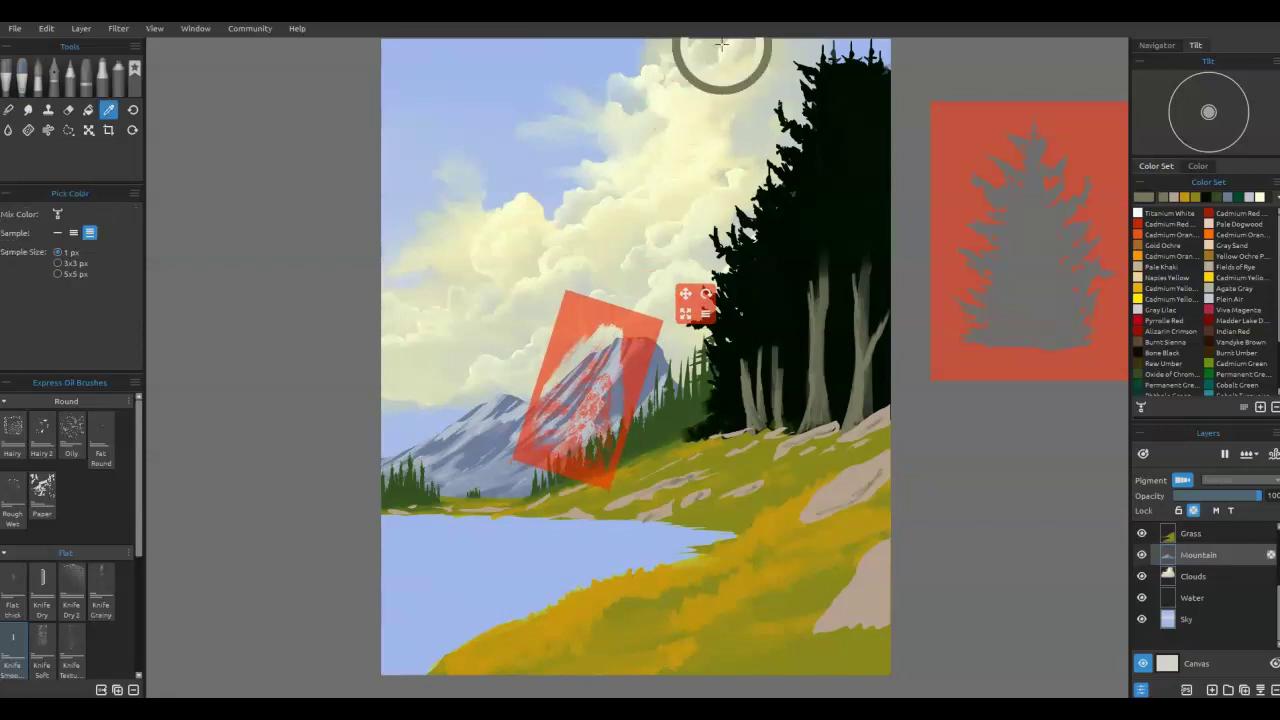
pyautogui.click(721, 44)
pyautogui.click(6, 71)
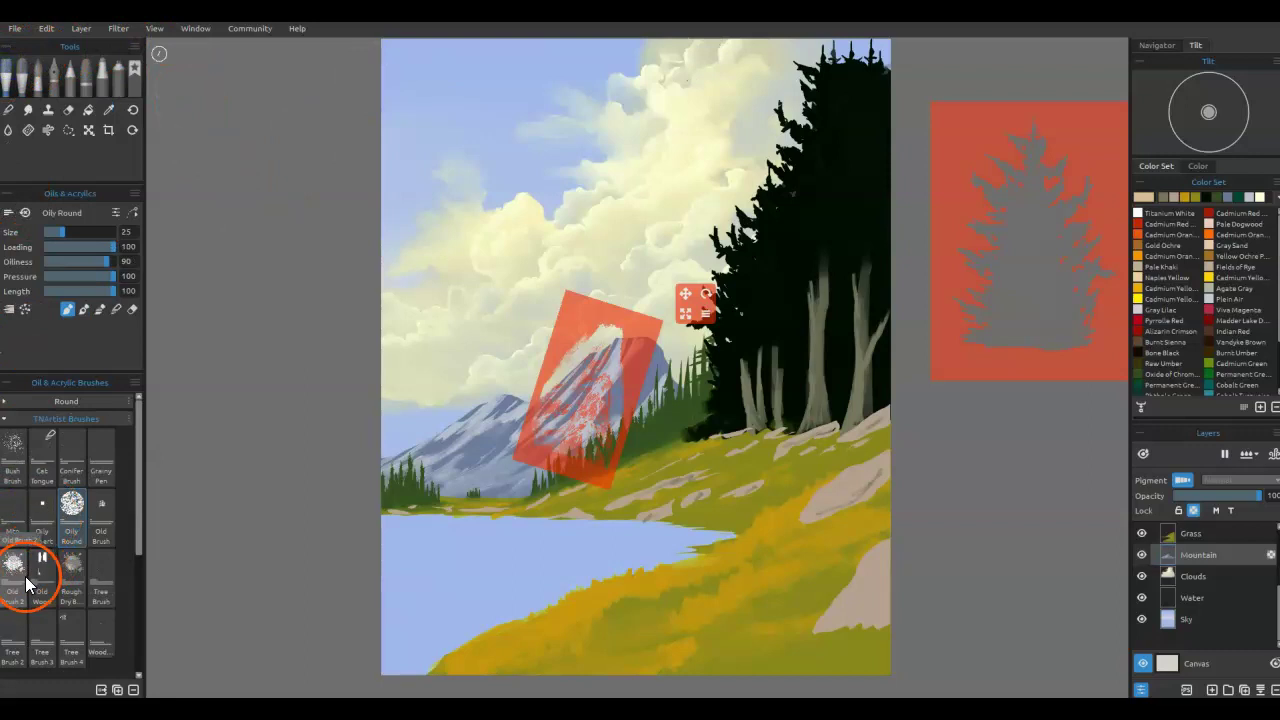
pyautogui.click(14, 520)
pyautogui.moveTo(571, 400); pyautogui.dragTo(558, 414)
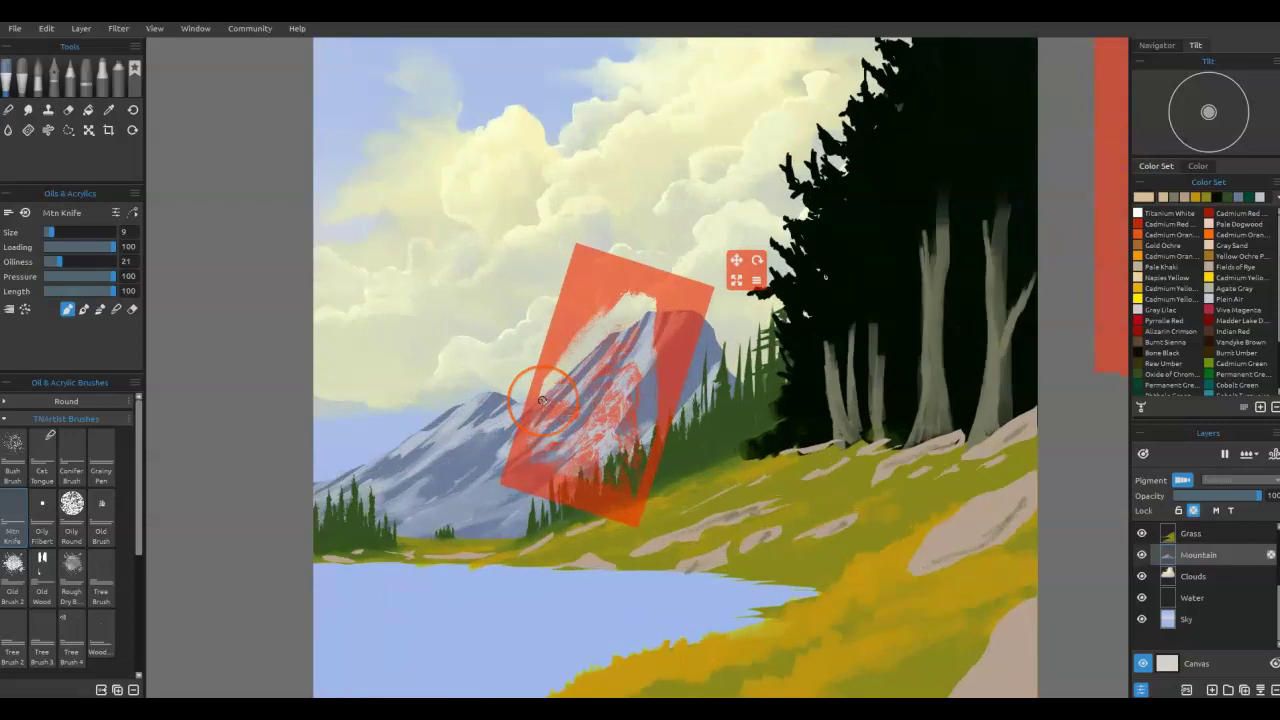
pyautogui.scroll(4, 560, 414)
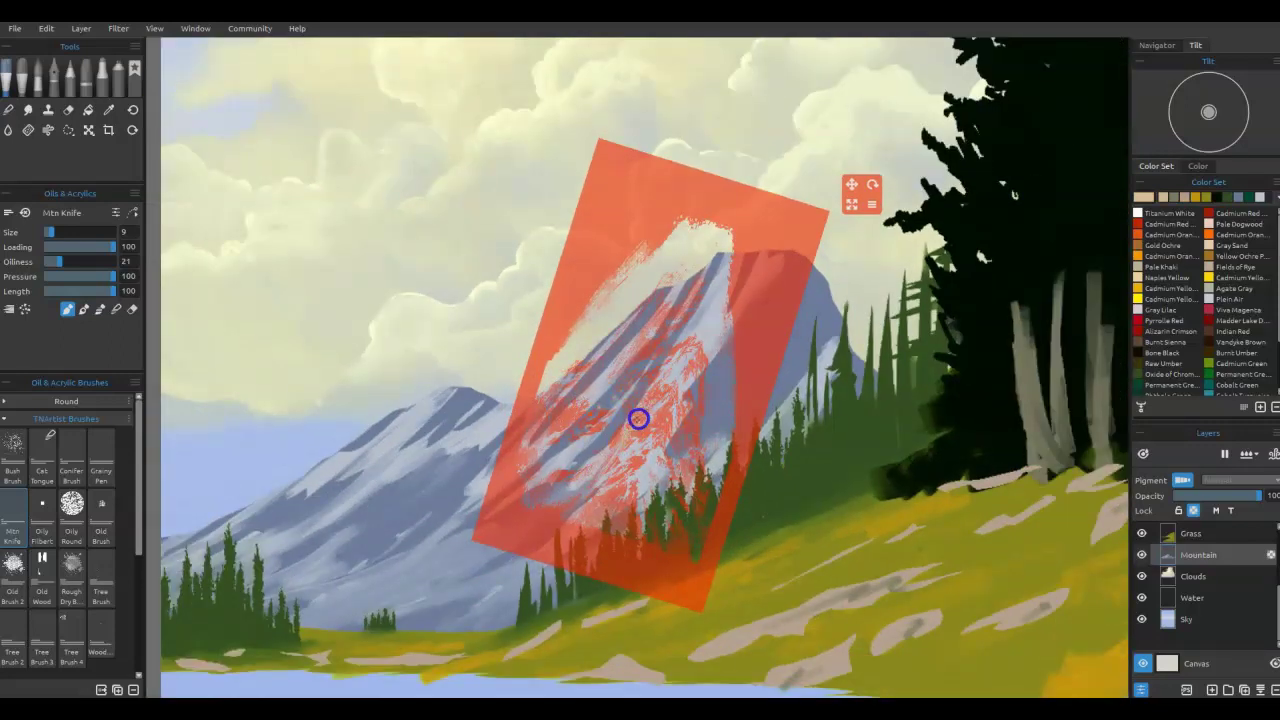
pyautogui.moveTo(684, 374)
pyautogui.mouseDown()
pyautogui.moveTo(591, 471)
pyautogui.moveTo(606, 456)
pyautogui.moveTo(539, 481)
pyautogui.mouseUp()
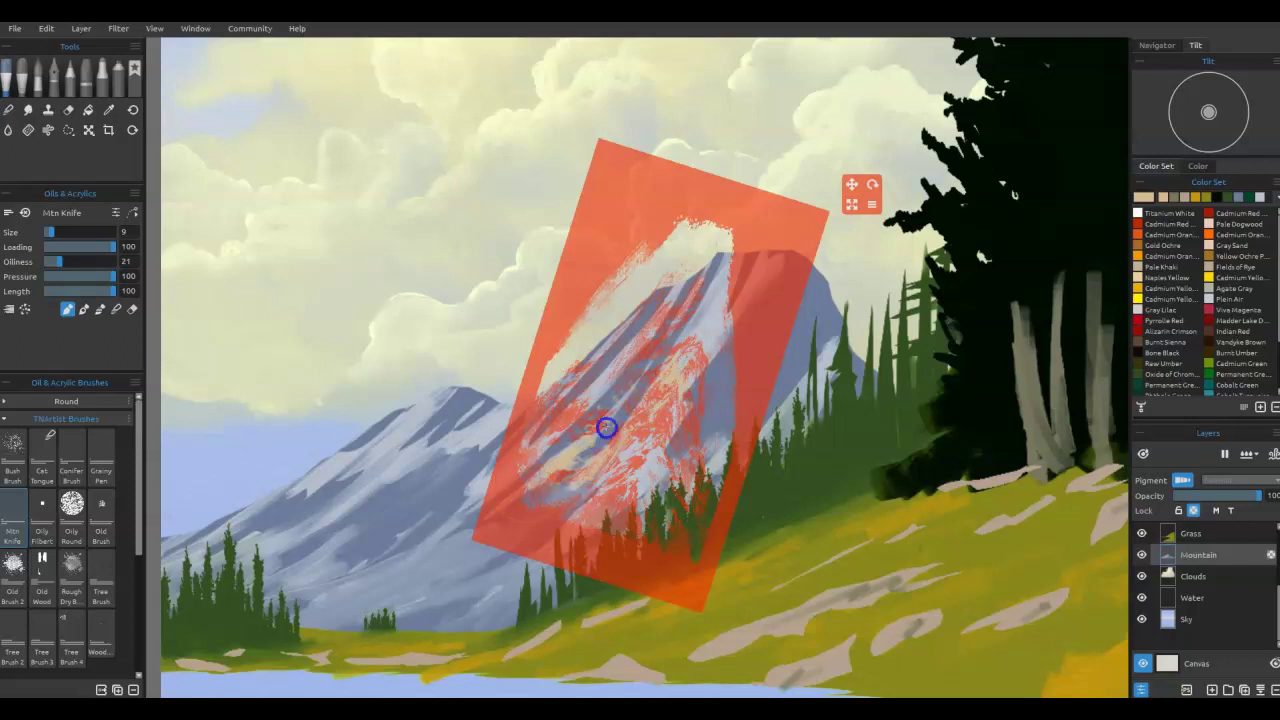
pyautogui.moveTo(606, 426)
pyautogui.mouseDown()
pyautogui.moveTo(630, 385)
pyautogui.moveTo(551, 457)
pyautogui.mouseUp()
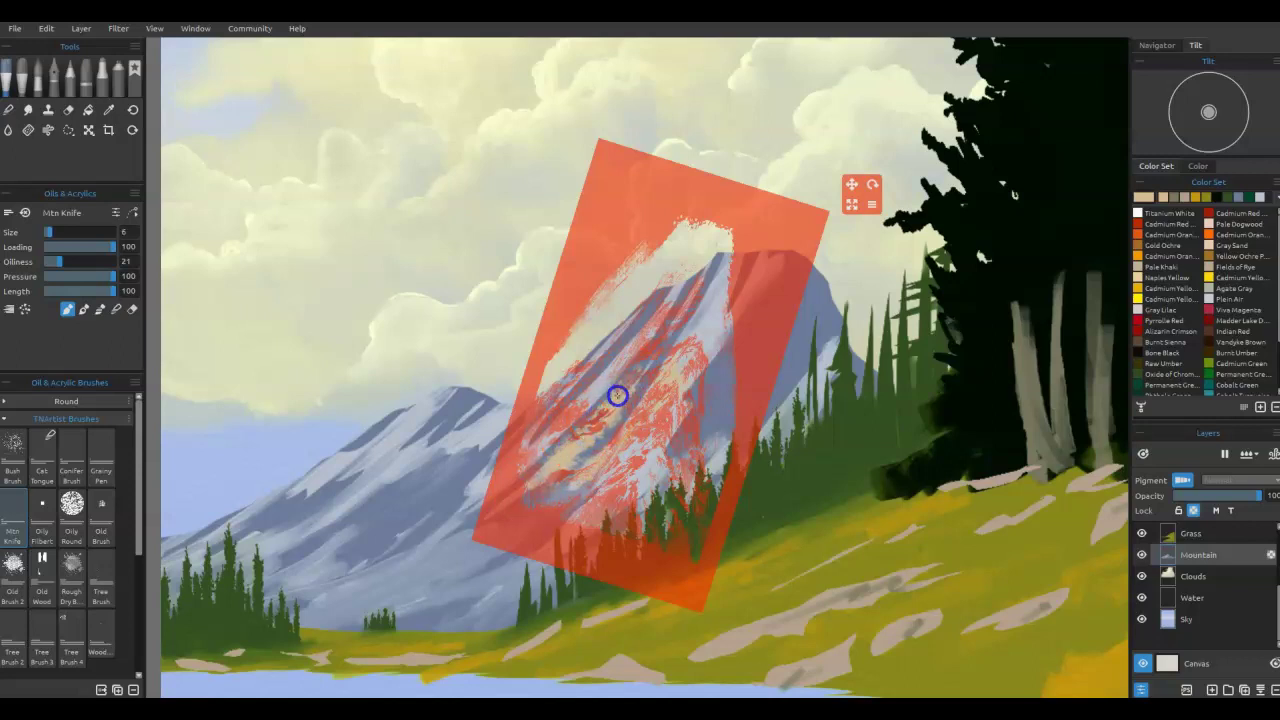
pyautogui.moveTo(570, 440)
pyautogui.mouseDown()
pyautogui.moveTo(615, 434)
pyautogui.moveTo(617, 473)
pyautogui.moveTo(666, 434)
pyautogui.moveTo(636, 500)
pyautogui.moveTo(553, 441)
pyautogui.moveTo(586, 437)
pyautogui.mouseUp()
# Step: Add more tan texture through the stencil with the Oily Round brush and move the stencil off the main peak
pyautogui.click(71, 505)
pyautogui.press('[')
pyautogui.press('[')
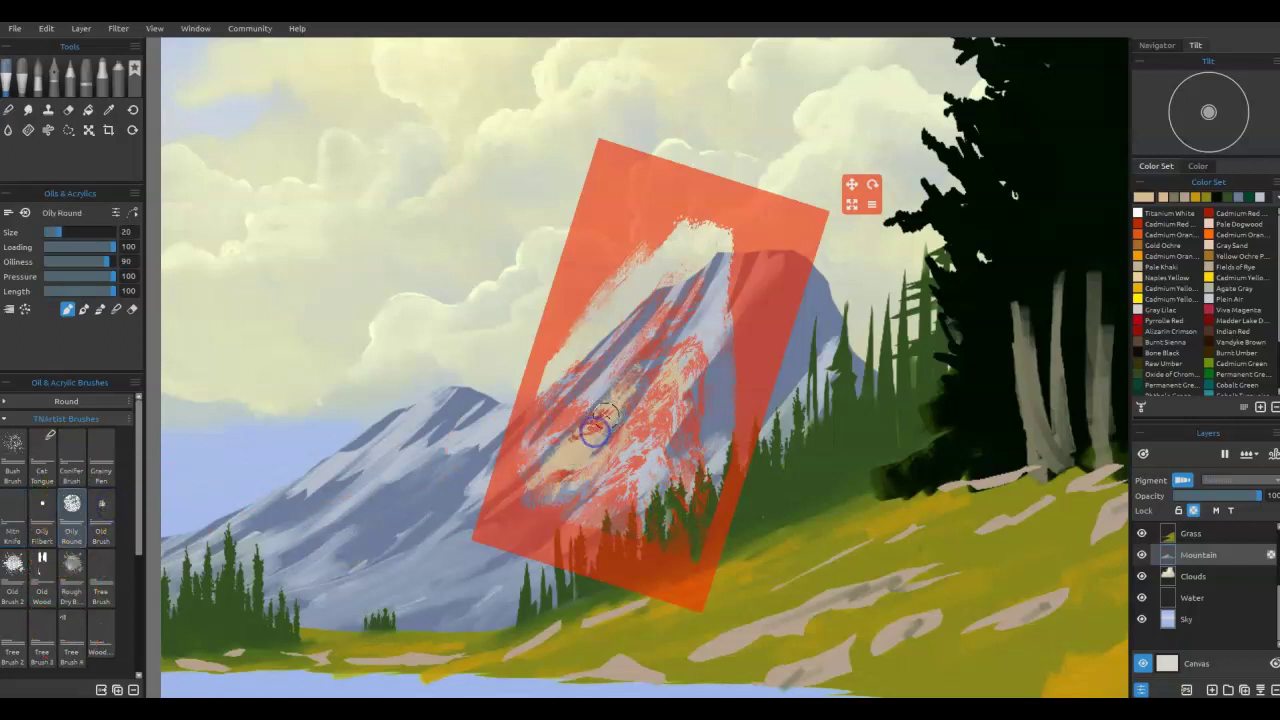
pyautogui.moveTo(620, 343)
pyautogui.mouseDown()
pyautogui.moveTo(601, 387)
pyautogui.moveTo(646, 328)
pyautogui.moveTo(546, 438)
pyautogui.moveTo(676, 311)
pyautogui.moveTo(665, 387)
pyautogui.moveTo(676, 385)
pyautogui.moveTo(618, 567)
pyautogui.moveTo(418, 614)
pyautogui.moveTo(223, 634)
pyautogui.mouseUp()
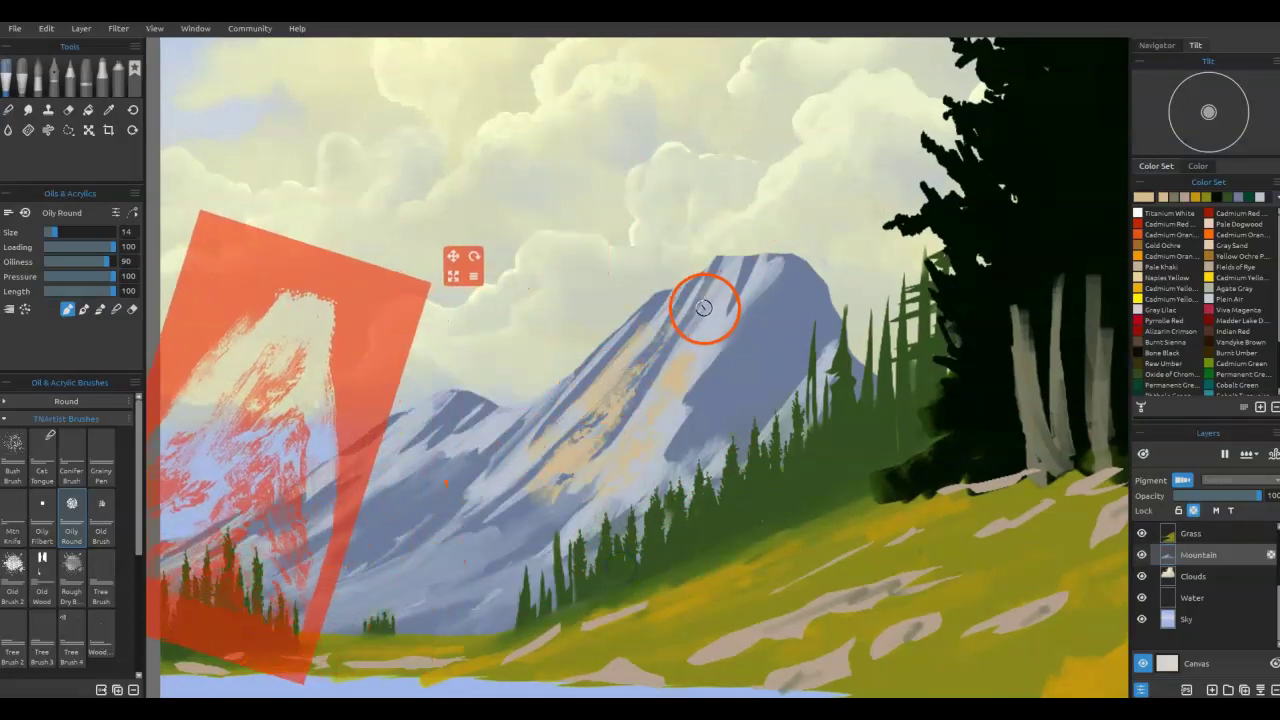
# Step: Paint tan streaks freehand from the main peak's summit down its slope with the Oily Round brush at size 7
pyautogui.press('[')
pyautogui.press('[')
pyautogui.press('[')
pyautogui.press('[')
pyautogui.press('[')
pyautogui.press('[')
pyautogui.press('[')
pyautogui.moveTo(720, 266); pyautogui.dragTo(718, 284)
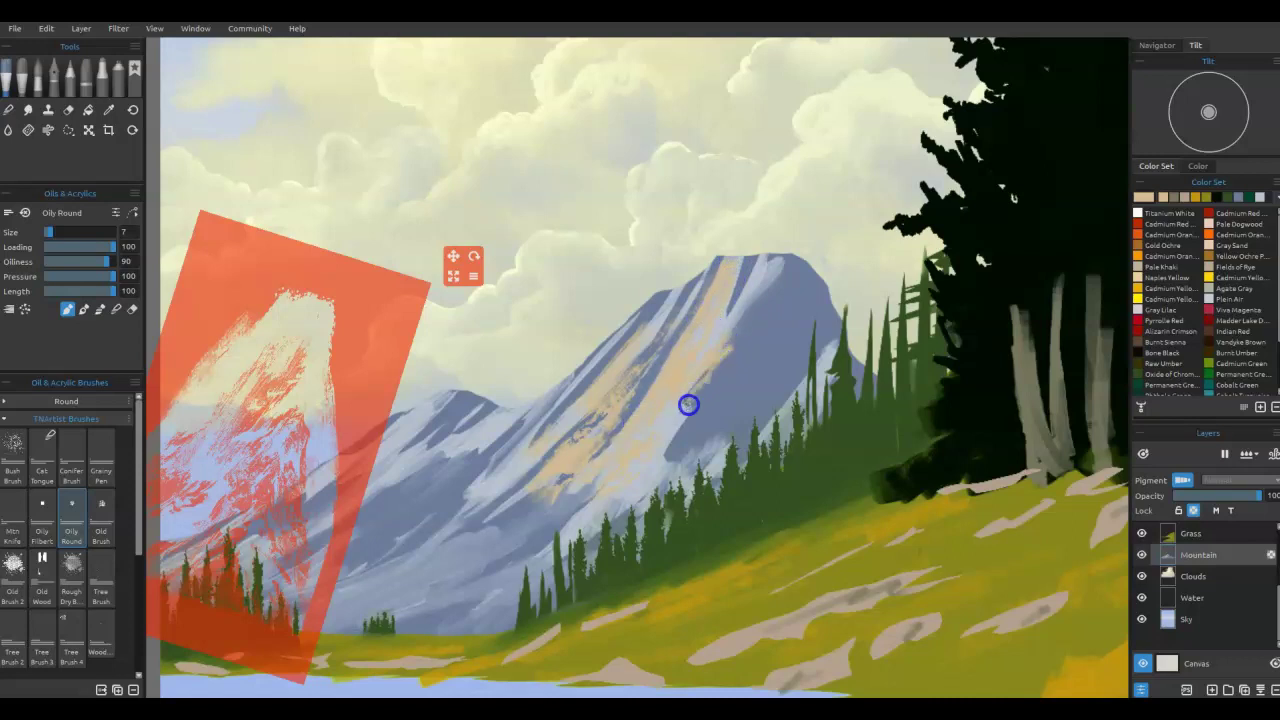
# Step: Place the stencil back over the main peak's summit and paint more rock texture through it
pyautogui.moveTo(357, 434); pyautogui.dragTo(832, 337)
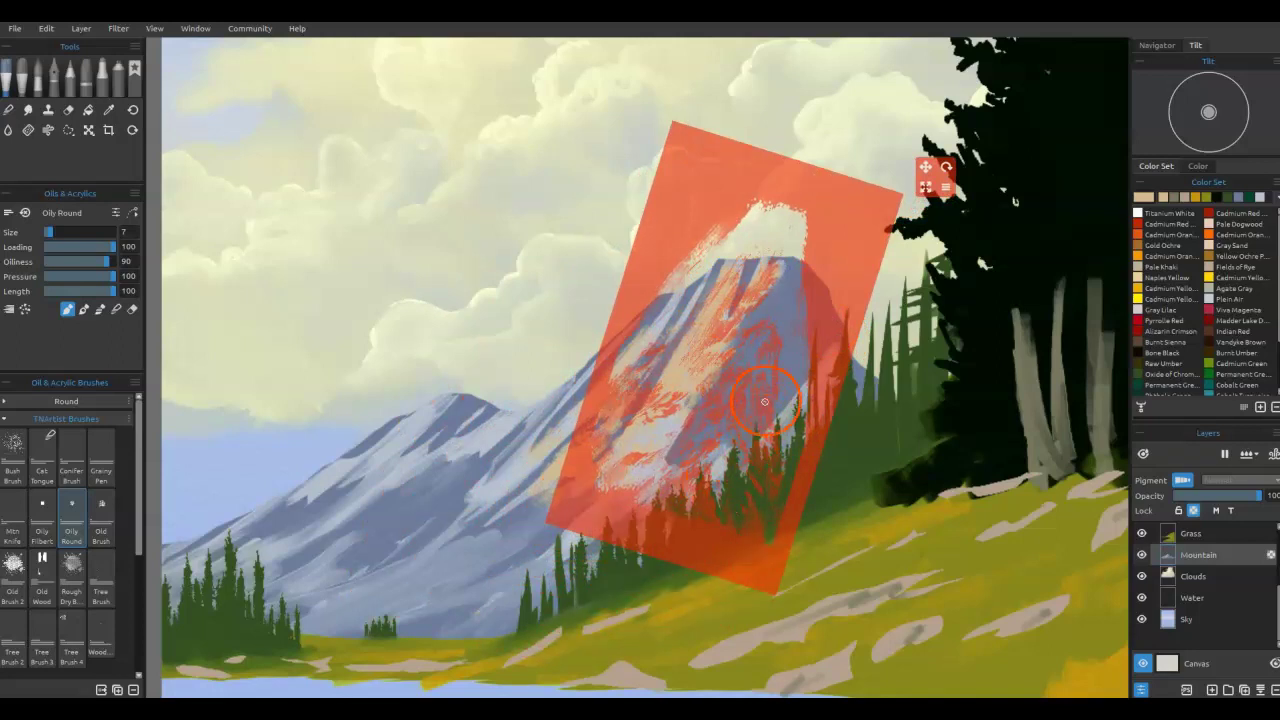
pyautogui.moveTo(789, 486); pyautogui.dragTo(781, 467)
pyautogui.moveTo(712, 368)
pyautogui.mouseDown()
pyautogui.moveTo(724, 296)
pyautogui.moveTo(705, 370)
pyautogui.mouseUp()
pyautogui.moveTo(751, 263); pyautogui.dragTo(728, 326)
pyautogui.moveTo(709, 401)
pyautogui.mouseDown()
pyautogui.moveTo(634, 460)
pyautogui.moveTo(629, 417)
pyautogui.moveTo(670, 351)
pyautogui.moveTo(623, 380)
pyautogui.moveTo(685, 279)
pyautogui.mouseUp()
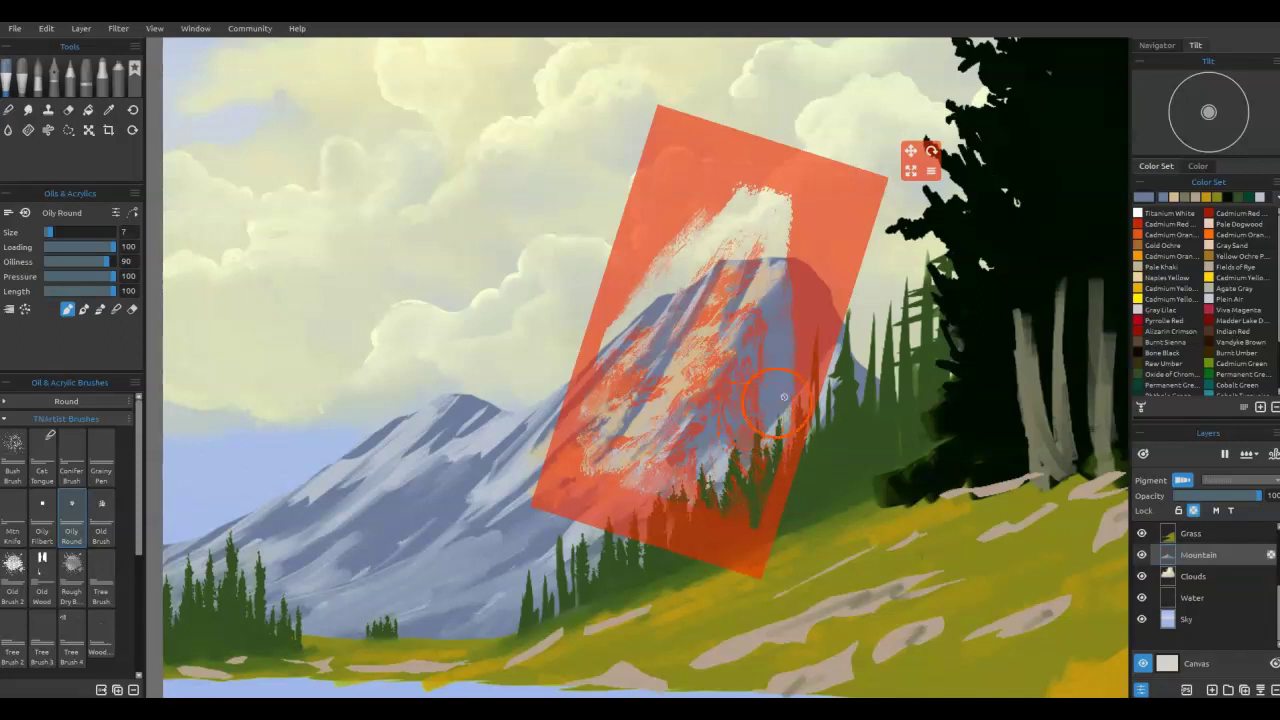
# Step: Paint pinkish-grey texture through the stencil on the main peak's sunlit slope and hide the stencil
pyautogui.click(1194, 198)
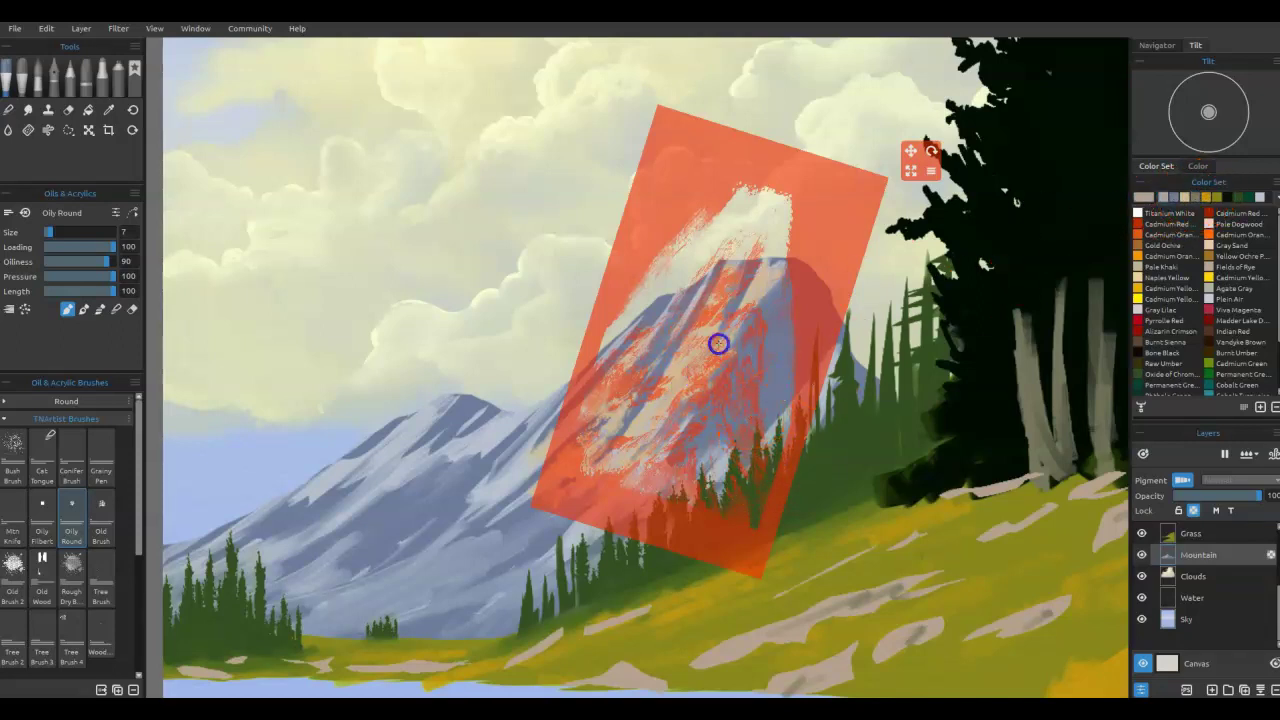
pyautogui.moveTo(742, 272); pyautogui.dragTo(718, 320)
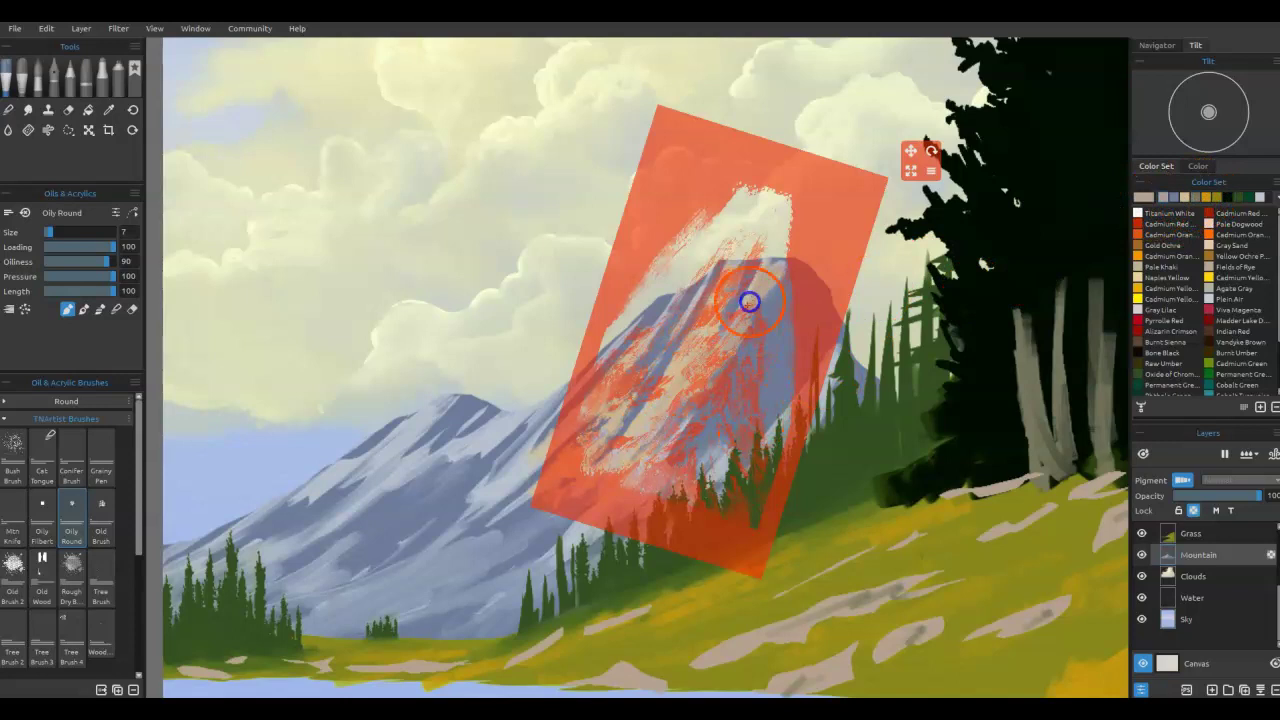
pyautogui.moveTo(659, 382)
pyautogui.mouseDown()
pyautogui.moveTo(642, 421)
pyautogui.moveTo(697, 326)
pyautogui.moveTo(622, 450)
pyautogui.moveTo(664, 417)
pyautogui.mouseUp()
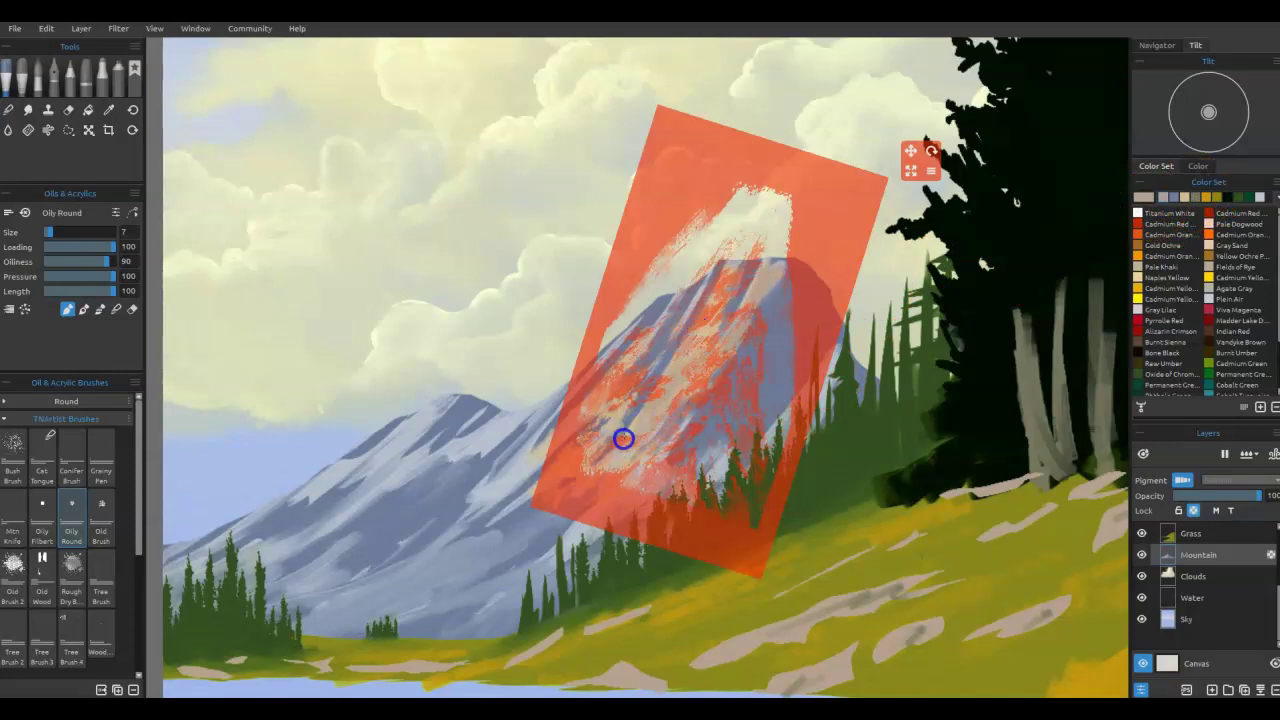
pyautogui.moveTo(708, 302)
pyautogui.mouseDown()
pyautogui.moveTo(683, 326)
pyautogui.moveTo(686, 352)
pyautogui.mouseUp()
pyautogui.moveTo(740, 318); pyautogui.dragTo(709, 363)
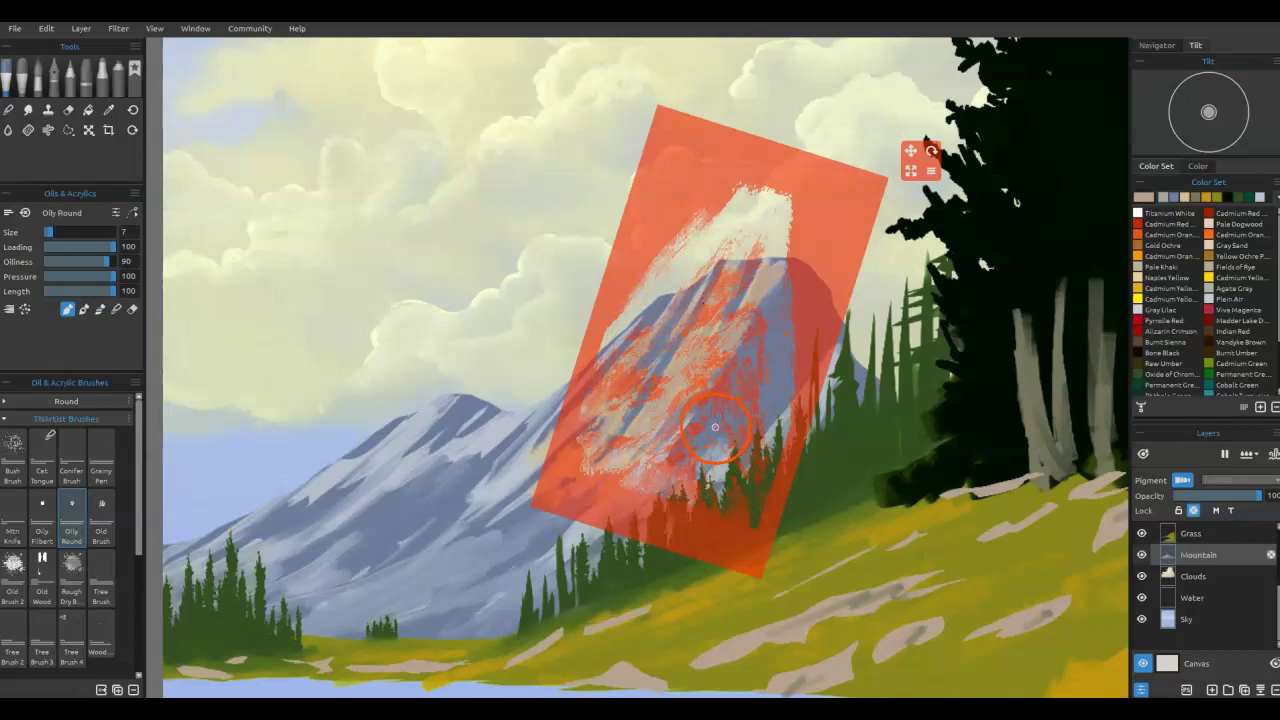
pyautogui.hotkey('ctrl', 'h')
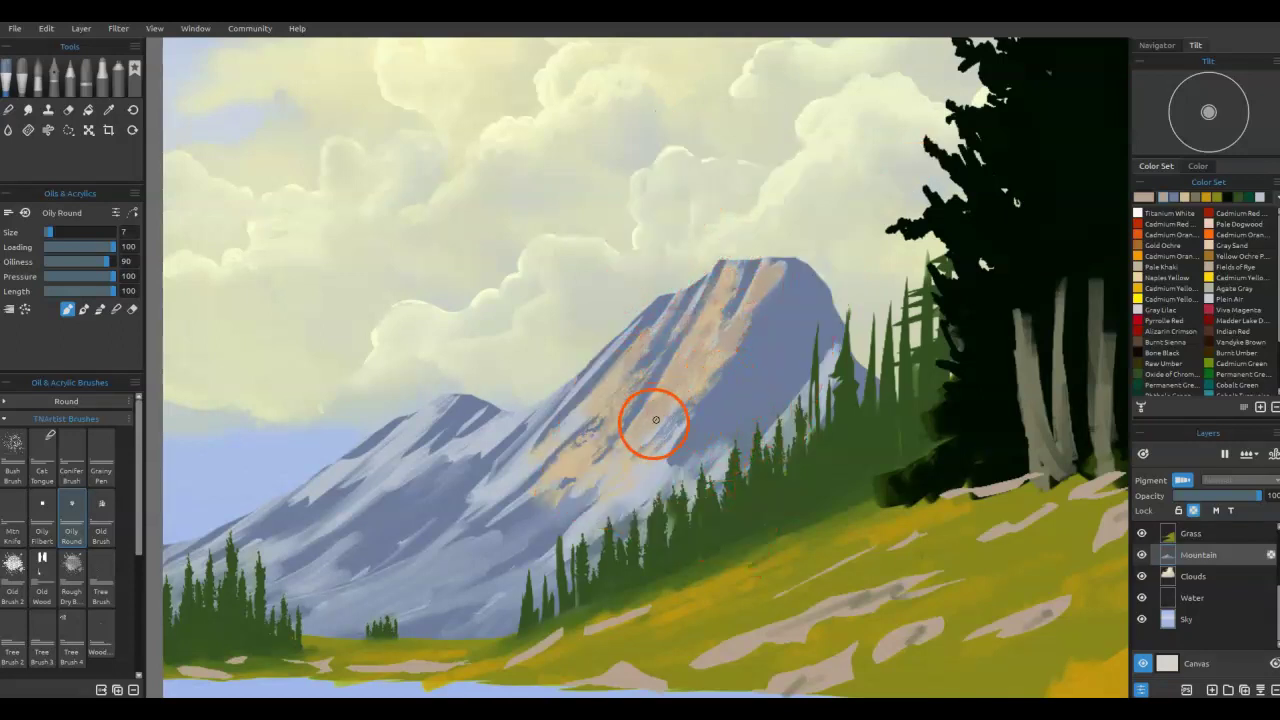
# Step: Switch the Oily Round brush to blending and soften the warm highlights from the summit down the main slope
pyautogui.press('n')
pyautogui.moveTo(667, 386)
pyautogui.mouseDown()
pyautogui.moveTo(664, 414)
pyautogui.moveTo(566, 509)
pyautogui.moveTo(600, 485)
pyautogui.mouseUp()
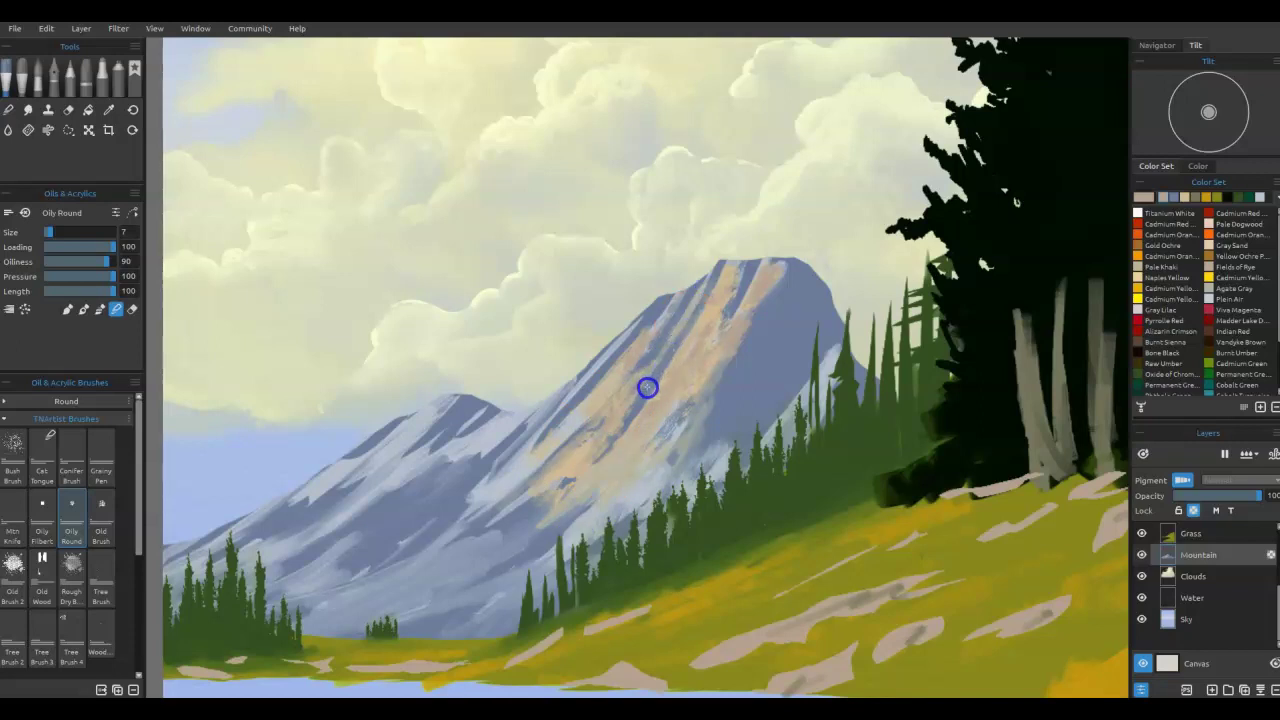
pyautogui.moveTo(743, 279)
pyautogui.mouseDown()
pyautogui.moveTo(734, 313)
pyautogui.moveTo(749, 268)
pyautogui.moveTo(736, 265)
pyautogui.moveTo(708, 306)
pyautogui.moveTo(726, 270)
pyautogui.moveTo(699, 304)
pyautogui.mouseUp()
pyautogui.moveTo(750, 262)
pyautogui.mouseDown()
pyautogui.moveTo(749, 326)
pyautogui.moveTo(775, 295)
pyautogui.moveTo(700, 337)
pyautogui.moveTo(663, 509)
pyautogui.moveTo(689, 274)
pyautogui.moveTo(646, 357)
pyautogui.moveTo(617, 369)
pyautogui.moveTo(644, 333)
pyautogui.moveTo(603, 371)
pyautogui.moveTo(664, 300)
pyautogui.moveTo(617, 357)
pyautogui.moveTo(609, 409)
pyautogui.moveTo(503, 483)
pyautogui.moveTo(597, 406)
pyautogui.moveTo(491, 526)
pyautogui.moveTo(506, 517)
pyautogui.moveTo(471, 537)
pyautogui.moveTo(517, 503)
pyautogui.moveTo(491, 529)
pyautogui.moveTo(541, 507)
pyautogui.moveTo(537, 529)
pyautogui.moveTo(592, 475)
pyautogui.mouseUp()
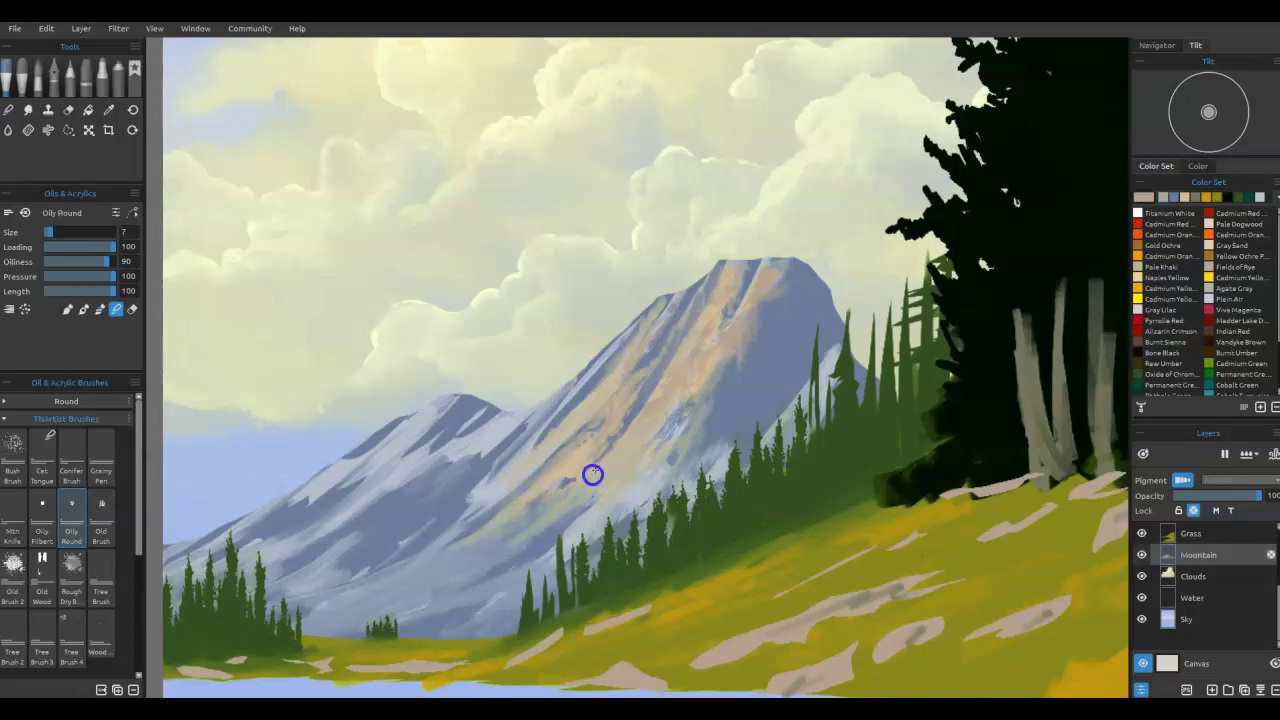
# Step: Blend the lower slope of the main peak and its shadow edge above the green tree line
pyautogui.moveTo(545, 525); pyautogui.dragTo(515, 545)
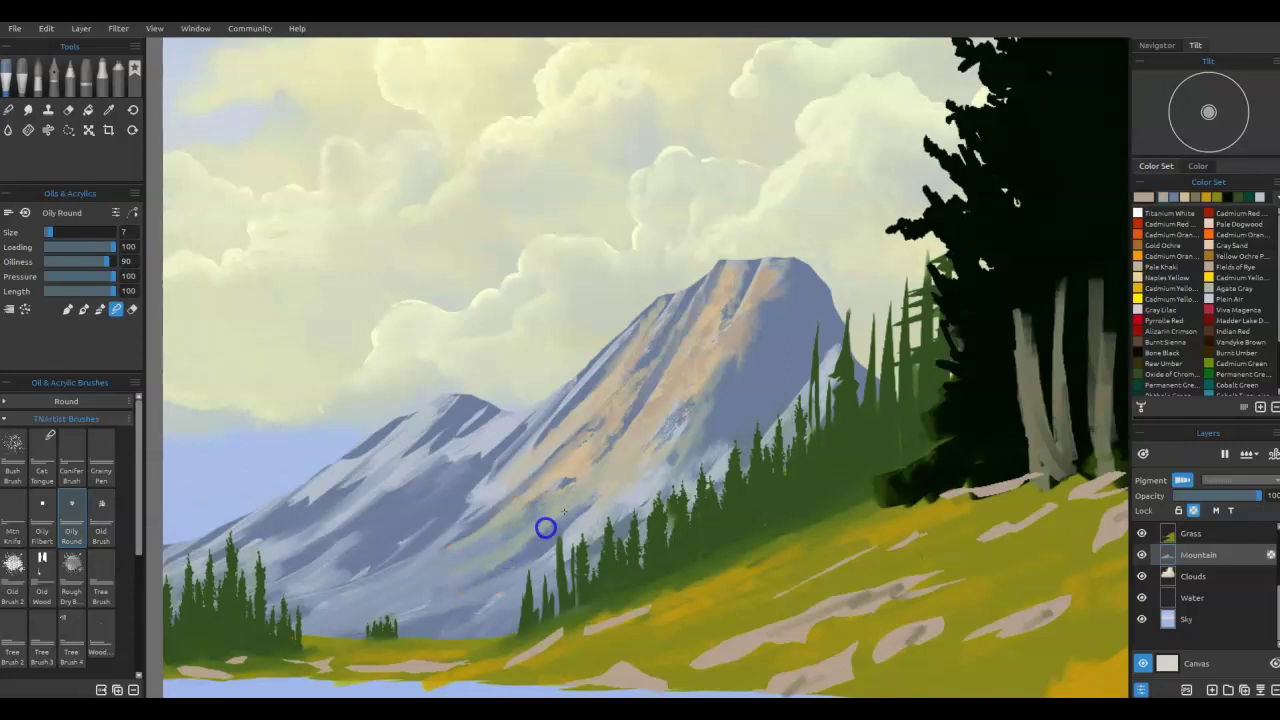
pyautogui.moveTo(580, 510)
pyautogui.mouseDown()
pyautogui.moveTo(558, 546)
pyautogui.moveTo(588, 523)
pyautogui.moveTo(566, 493)
pyautogui.moveTo(498, 543)
pyautogui.mouseUp()
pyautogui.moveTo(571, 460)
pyautogui.mouseDown()
pyautogui.moveTo(645, 438)
pyautogui.moveTo(628, 464)
pyautogui.moveTo(631, 496)
pyautogui.moveTo(653, 481)
pyautogui.moveTo(676, 492)
pyautogui.moveTo(734, 434)
pyautogui.moveTo(726, 415)
pyautogui.moveTo(704, 443)
pyautogui.moveTo(720, 409)
pyautogui.mouseUp()
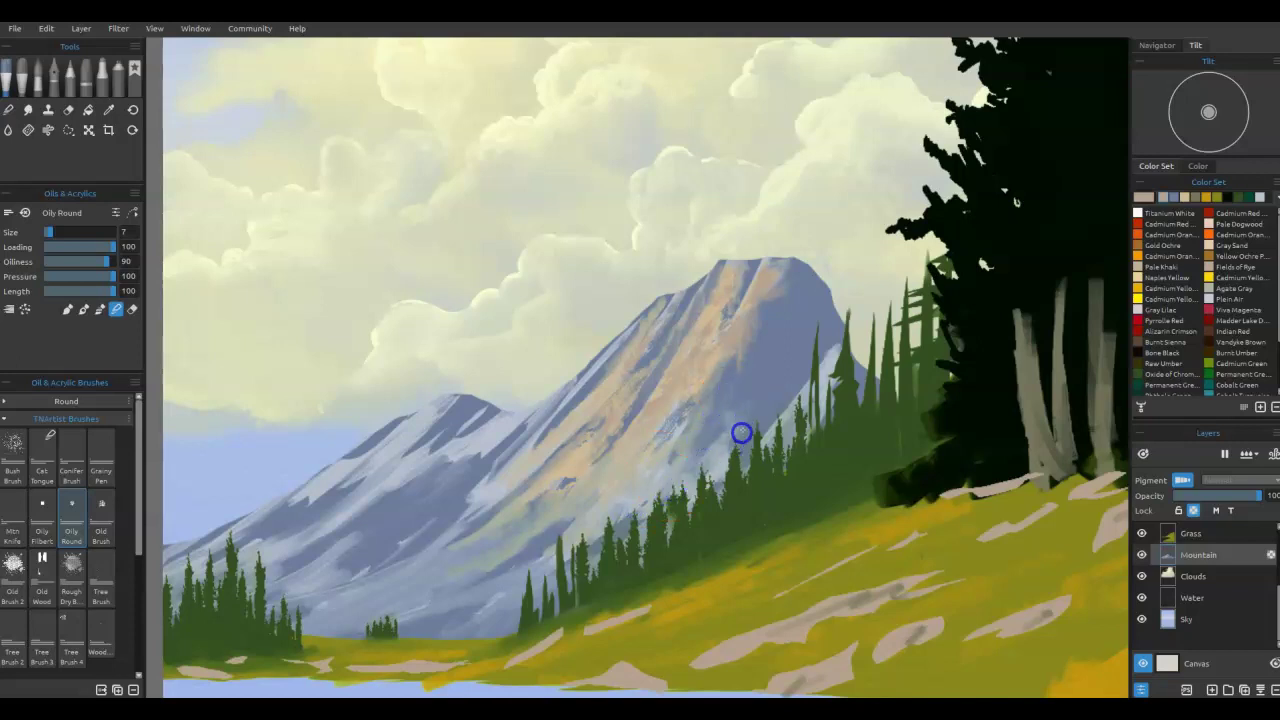
pyautogui.moveTo(735, 464)
pyautogui.mouseDown()
pyautogui.moveTo(837, 328)
pyautogui.moveTo(737, 508)
pyautogui.moveTo(717, 462)
pyautogui.moveTo(681, 487)
pyautogui.moveTo(680, 390)
pyautogui.moveTo(734, 261)
pyautogui.moveTo(711, 310)
pyautogui.moveTo(717, 264)
pyautogui.moveTo(645, 358)
pyautogui.moveTo(500, 435)
pyautogui.mouseUp()
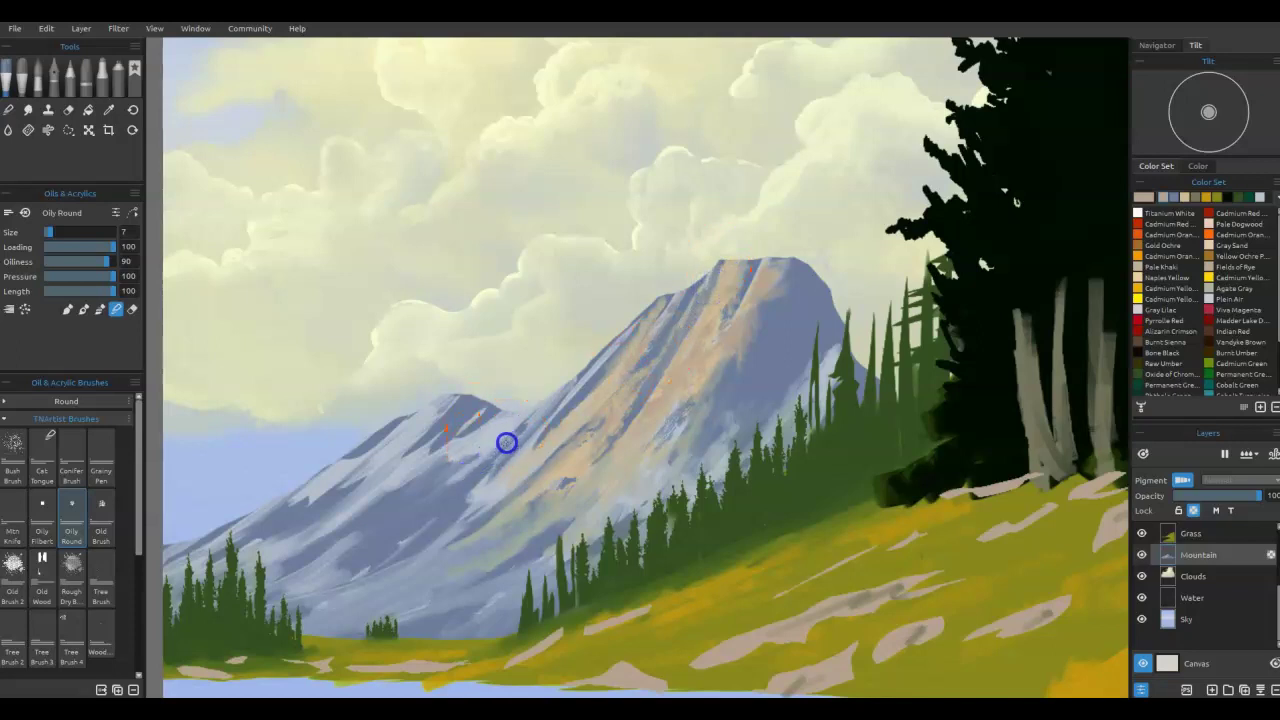
# Step: Blend the snow and shadow bands between the smaller mountain and main peak, undoing one unwanted stroke
pyautogui.moveTo(435, 496)
pyautogui.mouseDown()
pyautogui.moveTo(409, 519)
pyautogui.moveTo(449, 493)
pyautogui.mouseUp()
pyautogui.hotkey('ctrl', 'z')
pyautogui.moveTo(414, 522)
pyautogui.mouseDown()
pyautogui.moveTo(443, 534)
pyautogui.moveTo(428, 554)
pyautogui.mouseUp()
pyautogui.moveTo(482, 494); pyautogui.dragTo(442, 524)
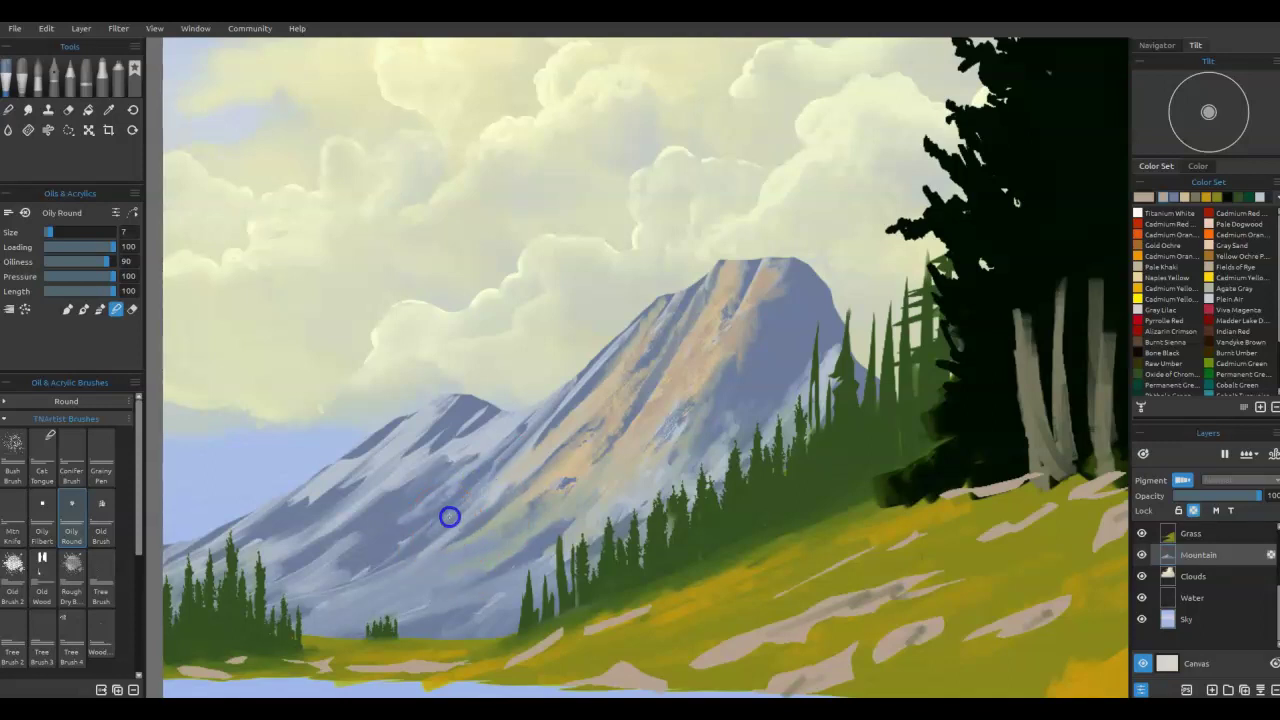
pyautogui.moveTo(536, 440)
pyautogui.mouseDown()
pyautogui.moveTo(591, 409)
pyautogui.moveTo(657, 449)
pyautogui.moveTo(766, 251)
pyautogui.mouseUp()
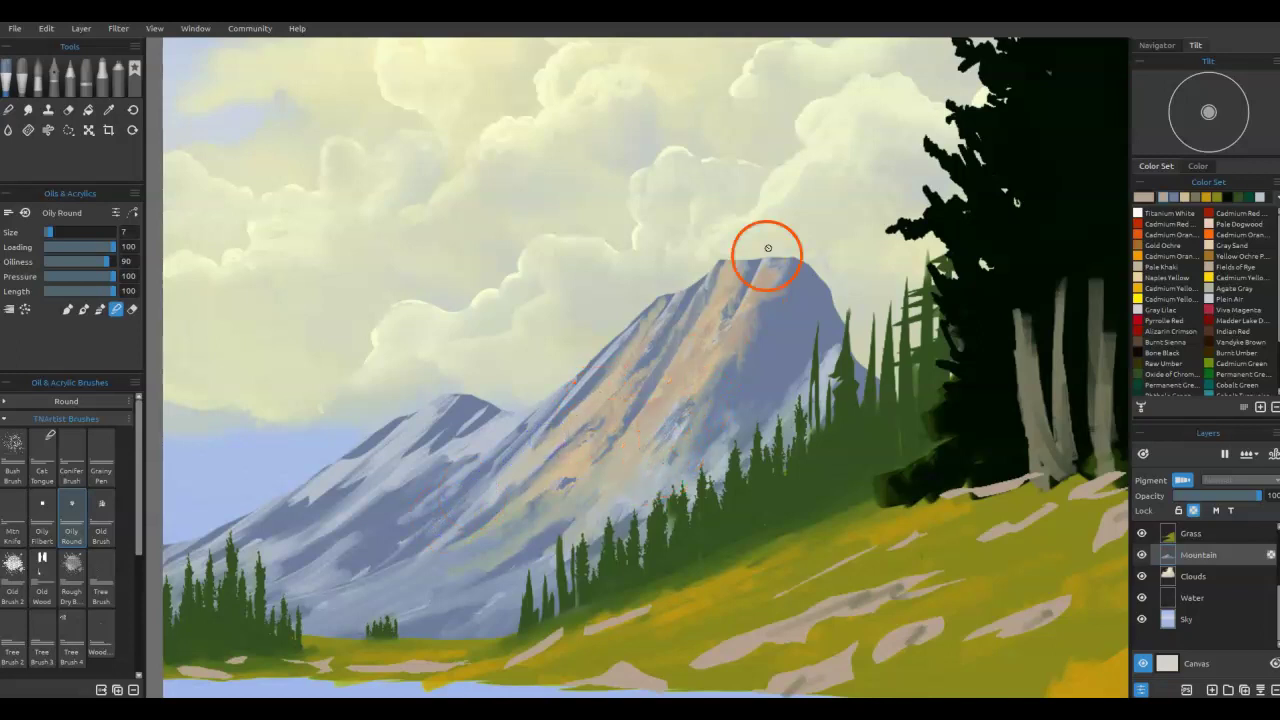
# Step: Unlock the Mountain layer's transparency and blend the summit and outer ridges past their hard edges into a rougher outline
pyautogui.click(1193, 510)
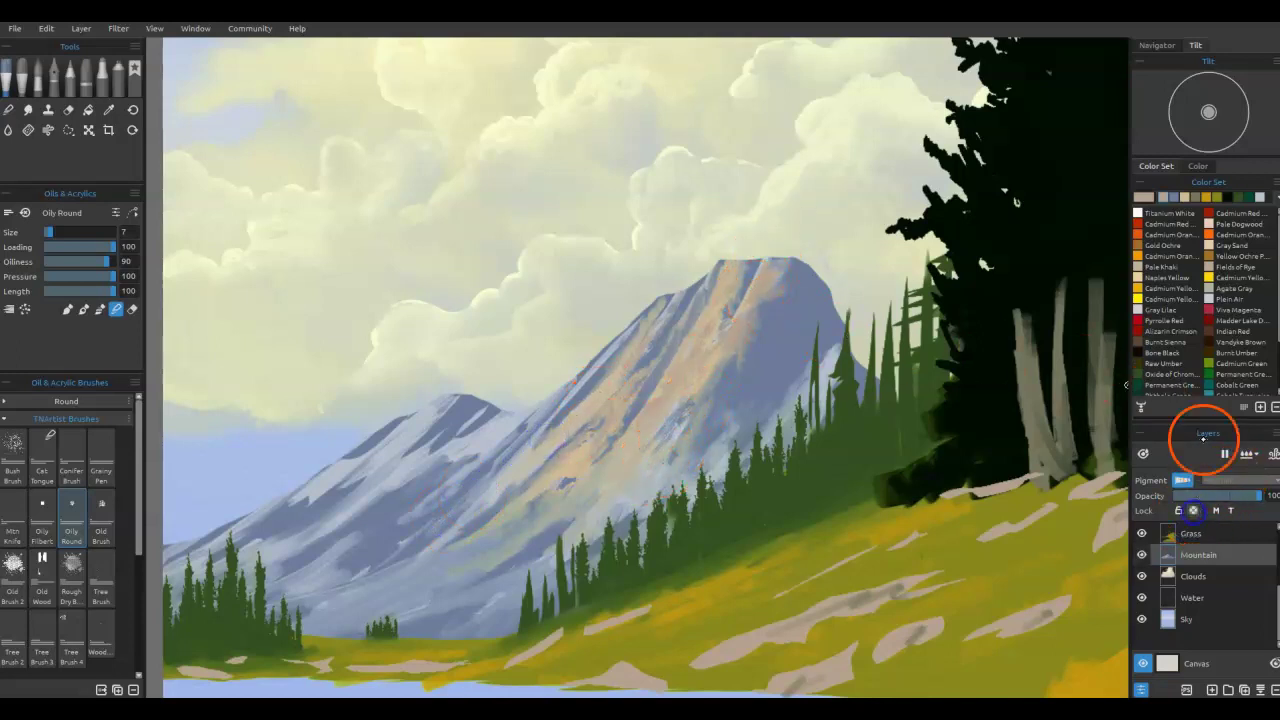
pyautogui.moveTo(759, 252)
pyautogui.mouseDown()
pyautogui.moveTo(751, 266)
pyautogui.moveTo(759, 253)
pyautogui.mouseUp()
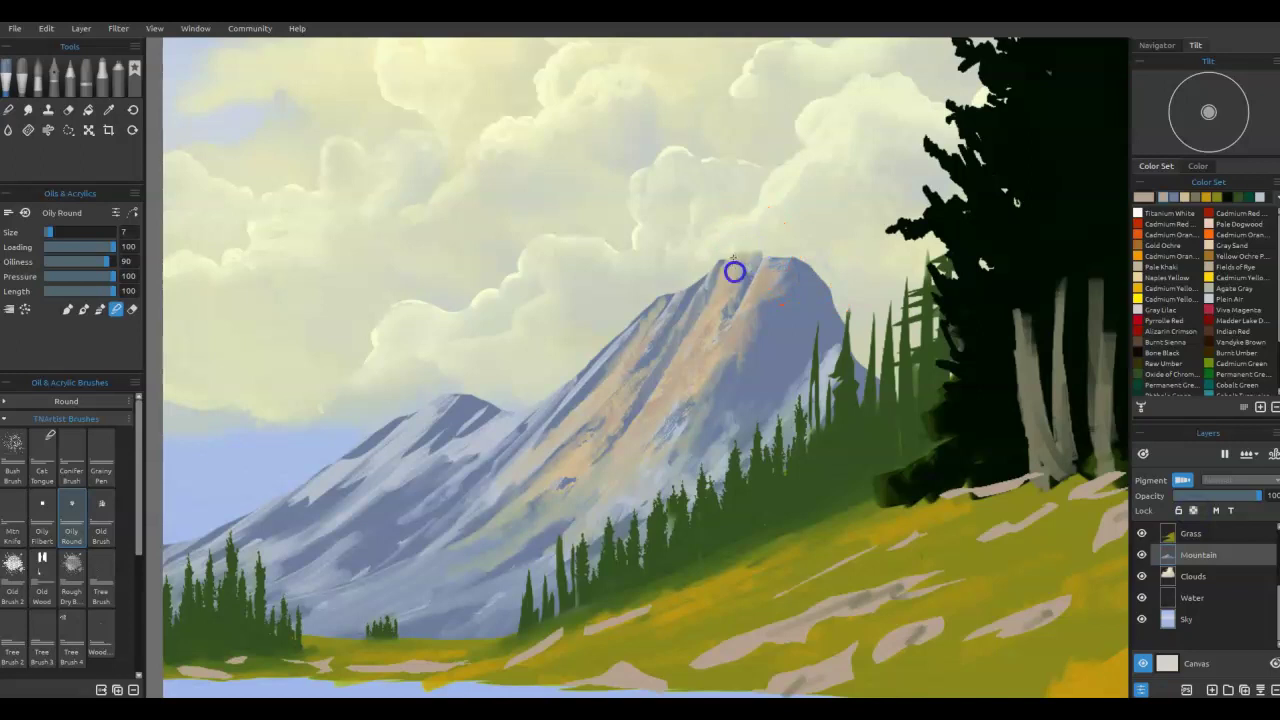
pyautogui.moveTo(714, 271)
pyautogui.mouseDown()
pyautogui.moveTo(676, 317)
pyautogui.moveTo(710, 275)
pyautogui.moveTo(678, 309)
pyautogui.moveTo(686, 289)
pyautogui.moveTo(651, 324)
pyautogui.mouseUp()
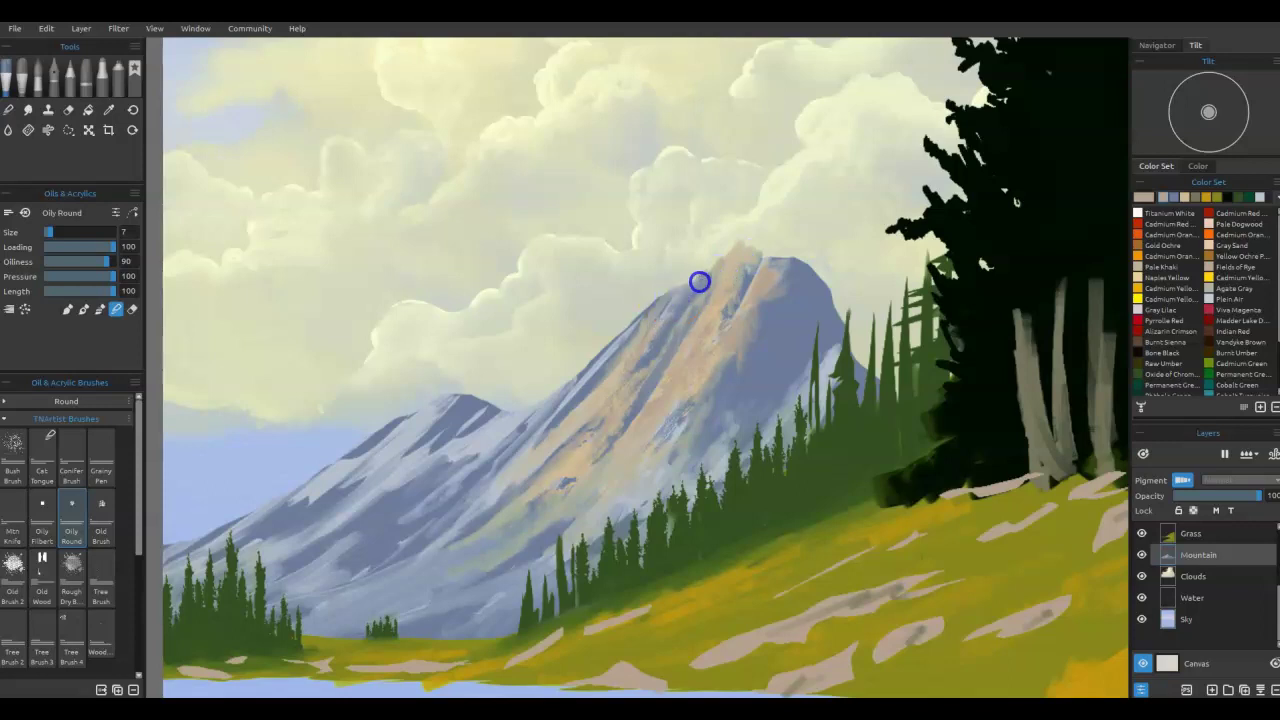
pyautogui.moveTo(838, 306)
pyautogui.mouseDown()
pyautogui.moveTo(845, 337)
pyautogui.moveTo(843, 322)
pyautogui.mouseUp()
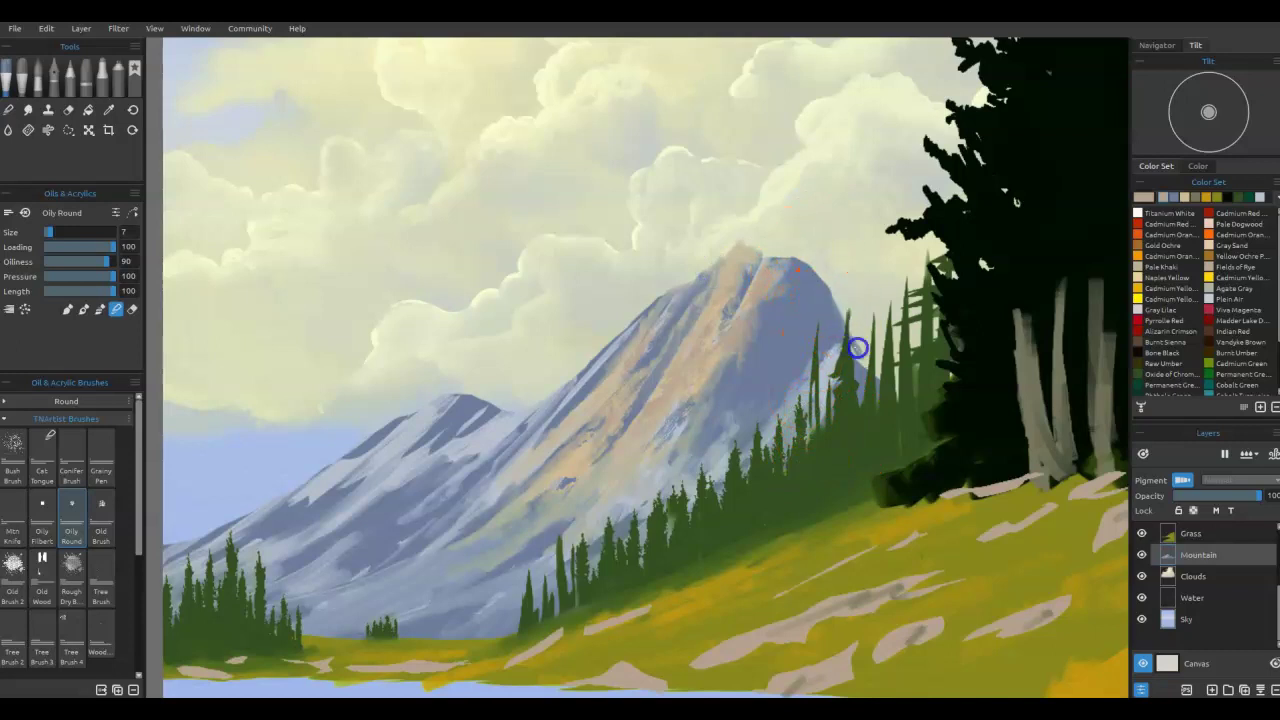
pyautogui.moveTo(786, 274)
pyautogui.mouseDown()
pyautogui.moveTo(806, 298)
pyautogui.moveTo(788, 271)
pyautogui.moveTo(788, 322)
pyautogui.moveTo(794, 296)
pyautogui.moveTo(748, 344)
pyautogui.moveTo(792, 285)
pyautogui.moveTo(784, 322)
pyautogui.moveTo(748, 351)
pyautogui.moveTo(724, 401)
pyautogui.moveTo(786, 329)
pyautogui.mouseUp()
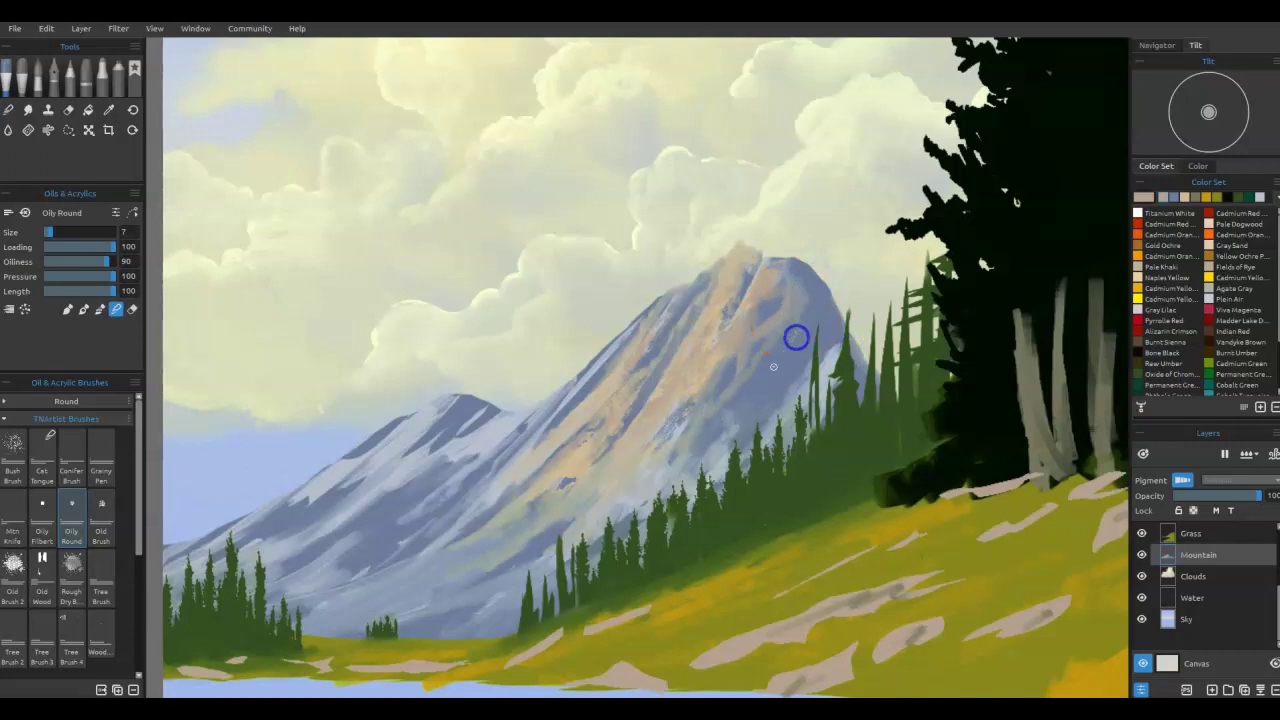
# Step: Blend the main peak's shaded flank and lower slope and the smaller mountain's top edge with Oily Round at size 12
pyautogui.moveTo(773, 367)
pyautogui.mouseDown()
pyautogui.moveTo(797, 308)
pyautogui.moveTo(777, 364)
pyautogui.moveTo(744, 395)
pyautogui.moveTo(770, 354)
pyautogui.moveTo(719, 417)
pyautogui.moveTo(706, 367)
pyautogui.moveTo(683, 436)
pyautogui.moveTo(628, 480)
pyautogui.moveTo(653, 450)
pyautogui.moveTo(601, 523)
pyautogui.mouseUp()
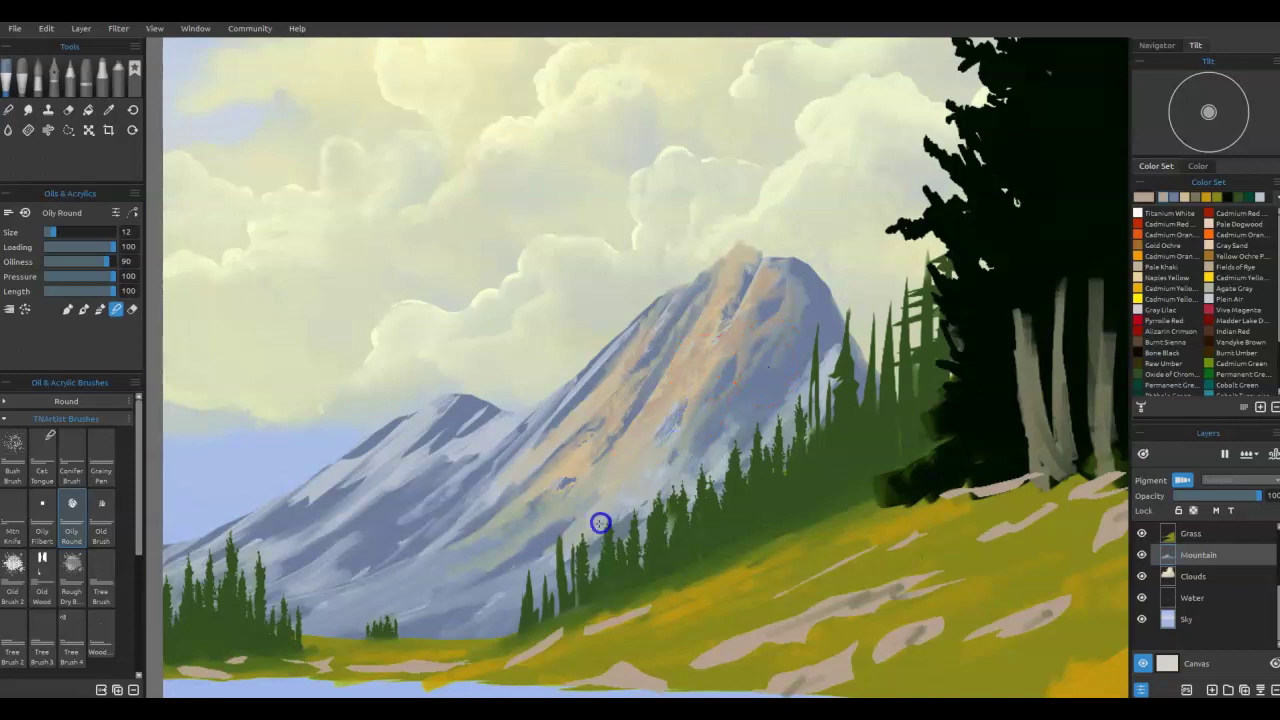
pyautogui.moveTo(477, 549)
pyautogui.mouseDown()
pyautogui.moveTo(529, 491)
pyautogui.moveTo(428, 542)
pyautogui.moveTo(586, 423)
pyautogui.moveTo(569, 466)
pyautogui.moveTo(596, 470)
pyautogui.moveTo(580, 500)
pyautogui.mouseUp()
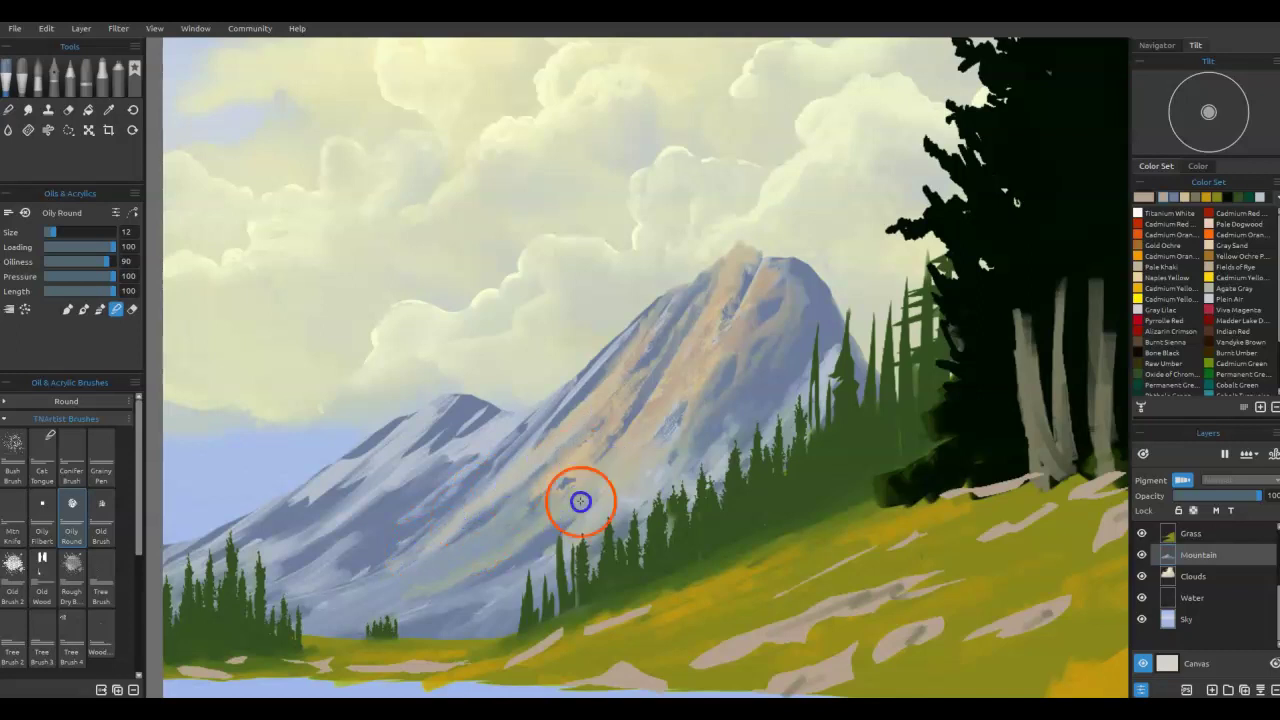
pyautogui.moveTo(768, 598)
pyautogui.mouseDown()
pyautogui.moveTo(703, 590)
pyautogui.moveTo(699, 567)
pyautogui.moveTo(568, 426)
pyautogui.moveTo(525, 422)
pyautogui.mouseUp()
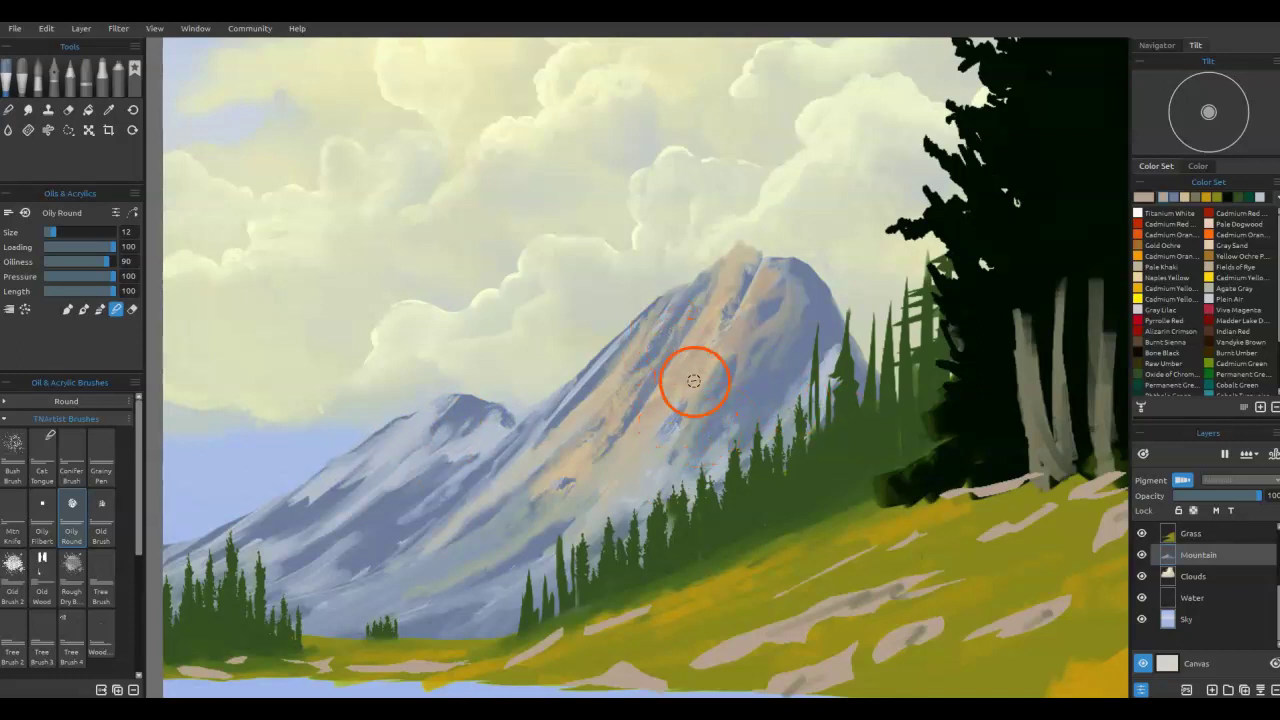
# Step: Sample a warm tan and paint sunlit rock strokes down the smaller mountain's slope, reducing the brush size to 8
pyautogui.press('i')
pyautogui.click(463, 437)
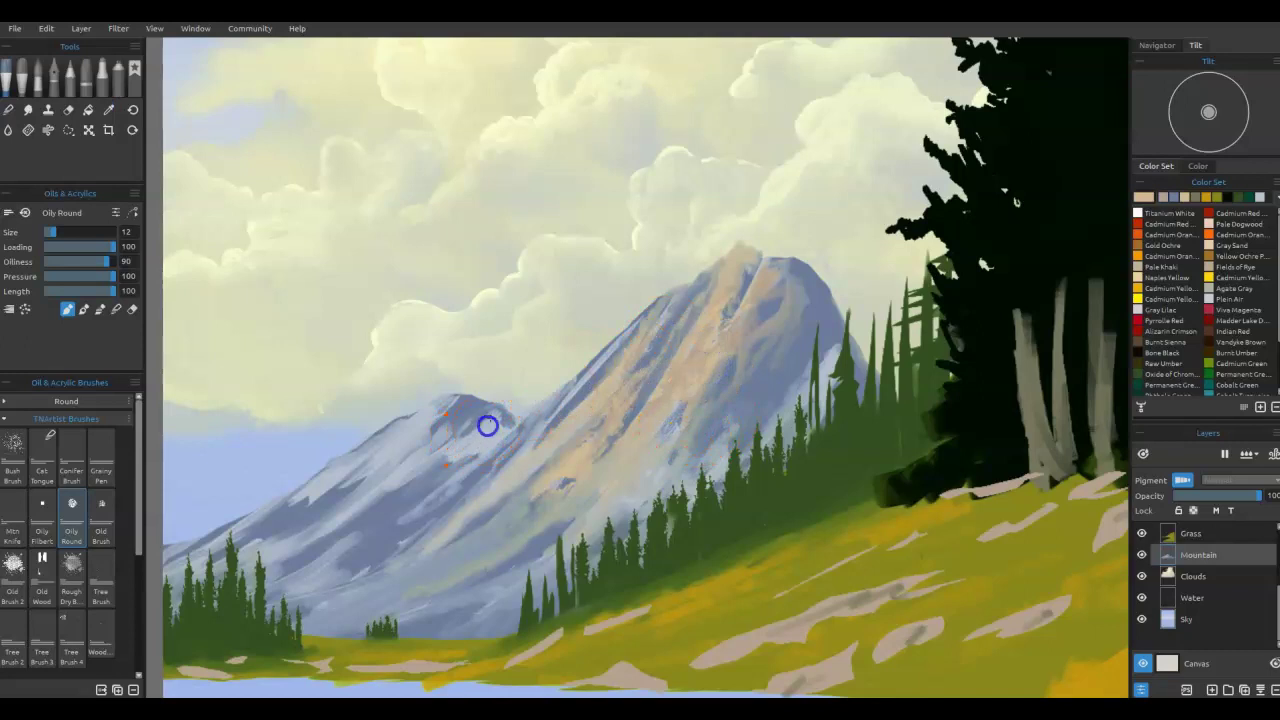
pyautogui.moveTo(433, 468); pyautogui.dragTo(394, 505)
pyautogui.press('[')
pyautogui.press('[')
pyautogui.press('[')
pyautogui.press('[')
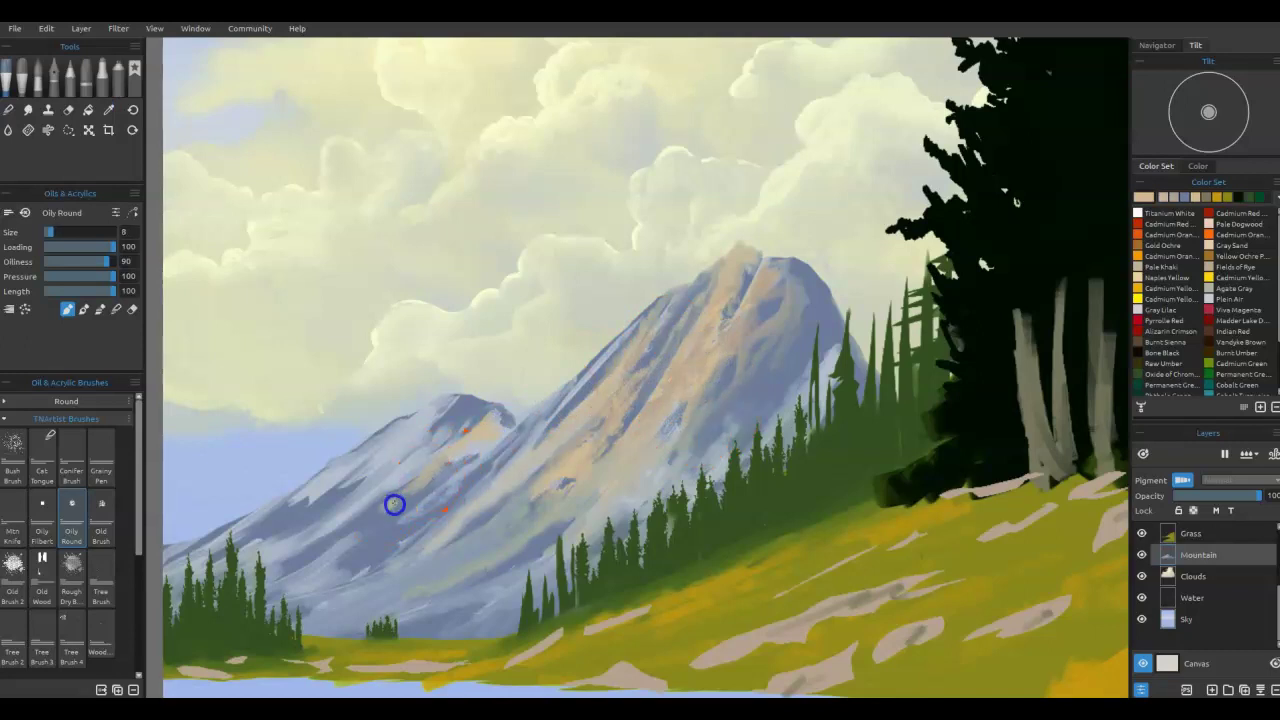
pyautogui.moveTo(508, 441); pyautogui.dragTo(460, 489)
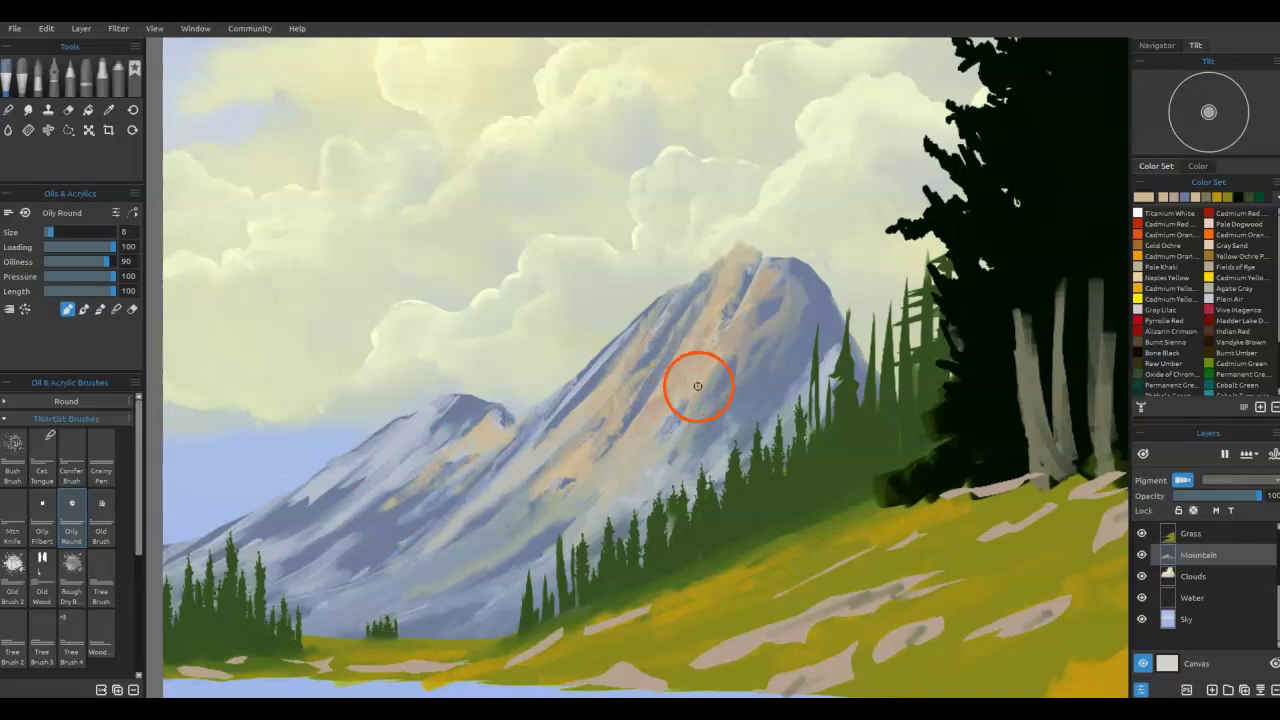
# Step: Sample grey and lavender tones and dab them onto the smaller mountain and the main peak's shaded flank
pyautogui.keyDown('alt'); pyautogui.click(754, 339); pyautogui.keyUp('alt')
pyautogui.moveTo(473, 412)
pyautogui.mouseDown()
pyautogui.moveTo(448, 430)
pyautogui.moveTo(499, 424)
pyautogui.moveTo(486, 457)
pyautogui.moveTo(485, 446)
pyautogui.moveTo(466, 460)
pyautogui.moveTo(500, 421)
pyautogui.mouseUp()
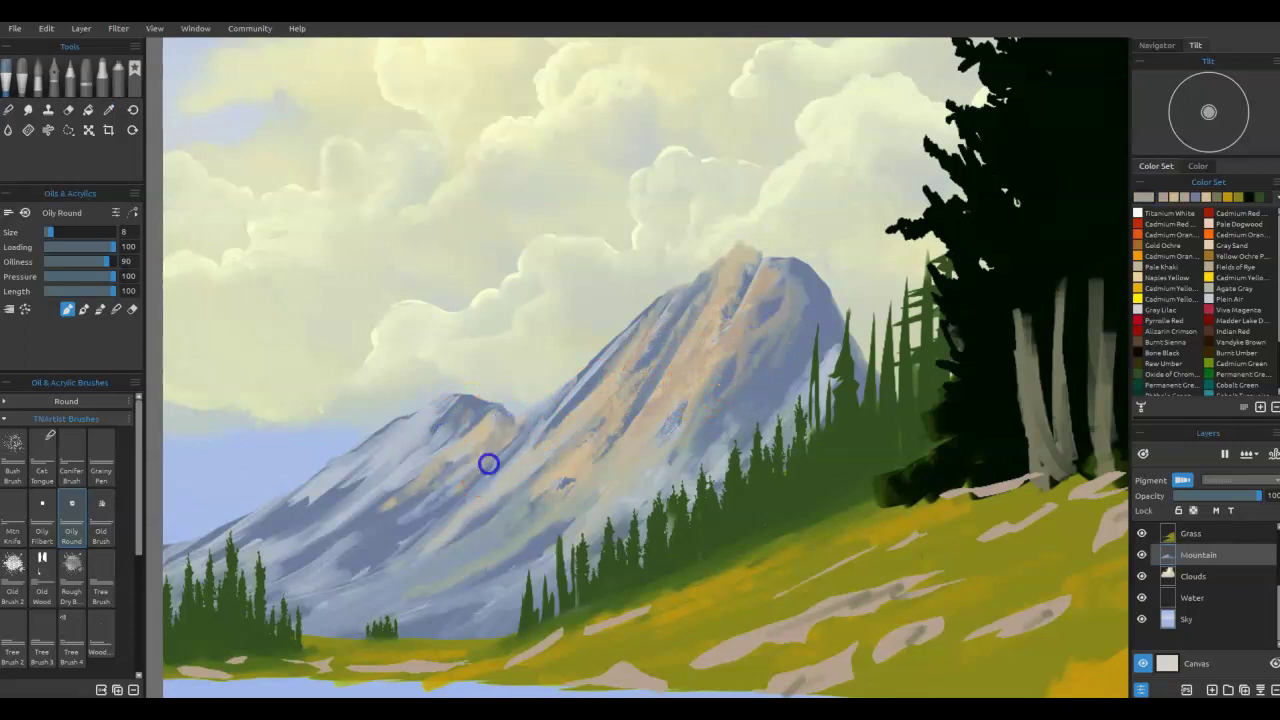
pyautogui.moveTo(471, 483); pyautogui.dragTo(484, 450)
pyautogui.moveTo(760, 398)
pyautogui.mouseDown()
pyautogui.moveTo(735, 430)
pyautogui.moveTo(771, 385)
pyautogui.moveTo(772, 402)
pyautogui.moveTo(699, 466)
pyautogui.moveTo(724, 445)
pyautogui.moveTo(719, 463)
pyautogui.moveTo(785, 395)
pyautogui.moveTo(796, 367)
pyautogui.moveTo(792, 377)
pyautogui.moveTo(780, 281)
pyautogui.moveTo(794, 361)
pyautogui.moveTo(810, 330)
pyautogui.moveTo(810, 304)
pyautogui.moveTo(791, 379)
pyautogui.moveTo(777, 354)
pyautogui.moveTo(753, 395)
pyautogui.mouseUp()
pyautogui.keyDown('alt'); pyautogui.click(822, 385); pyautogui.keyUp('alt')
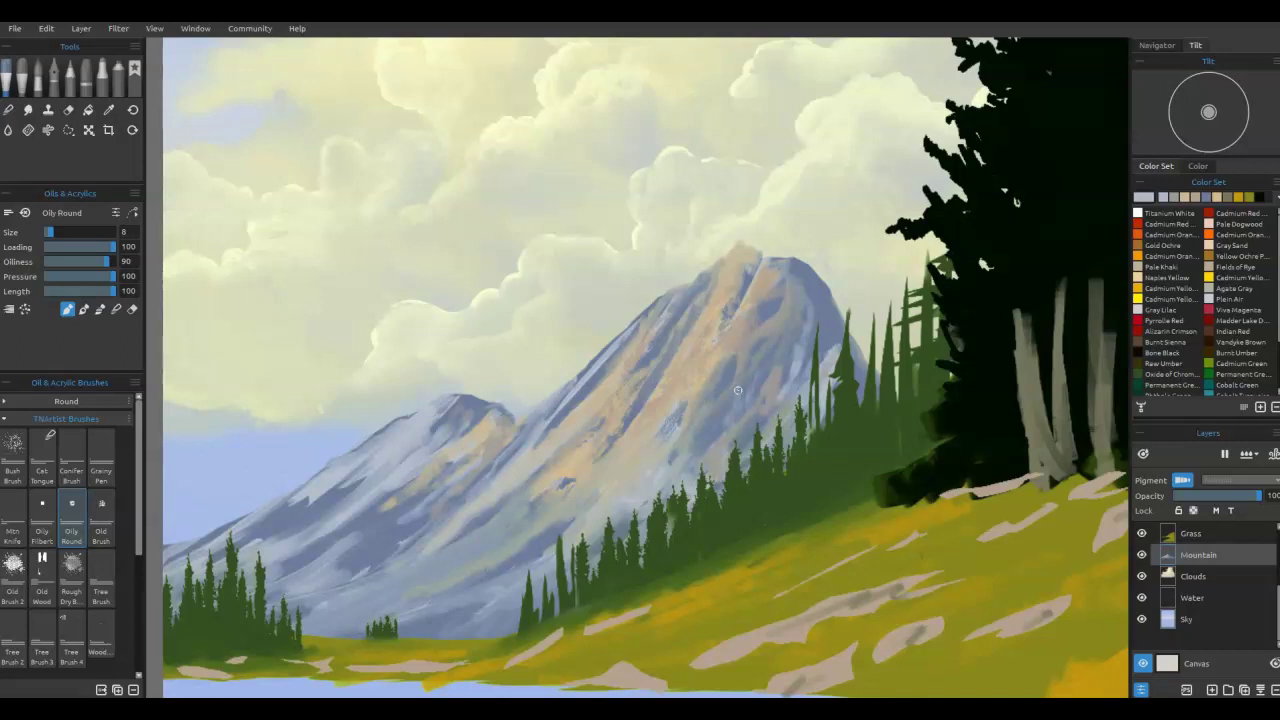
# Step: Sample a blue-grey shadow colour from the painting and darken it to #373f53
pyautogui.press('i')
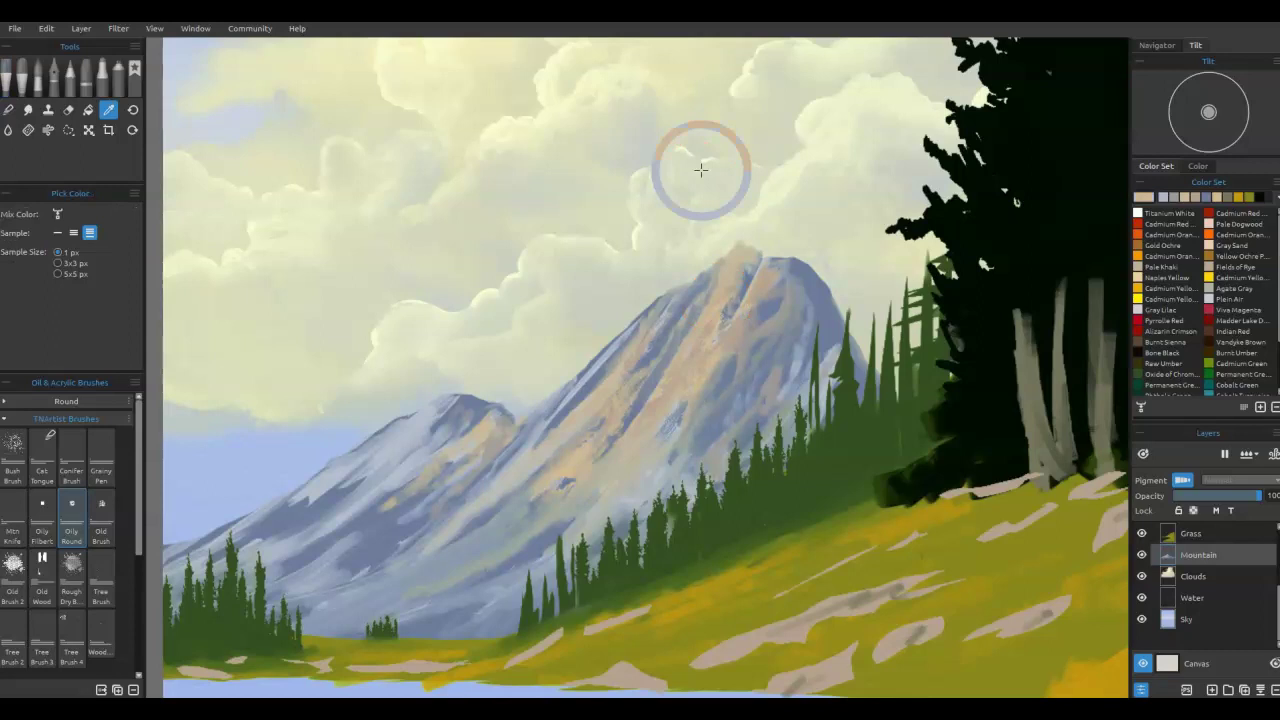
pyautogui.click(701, 170)
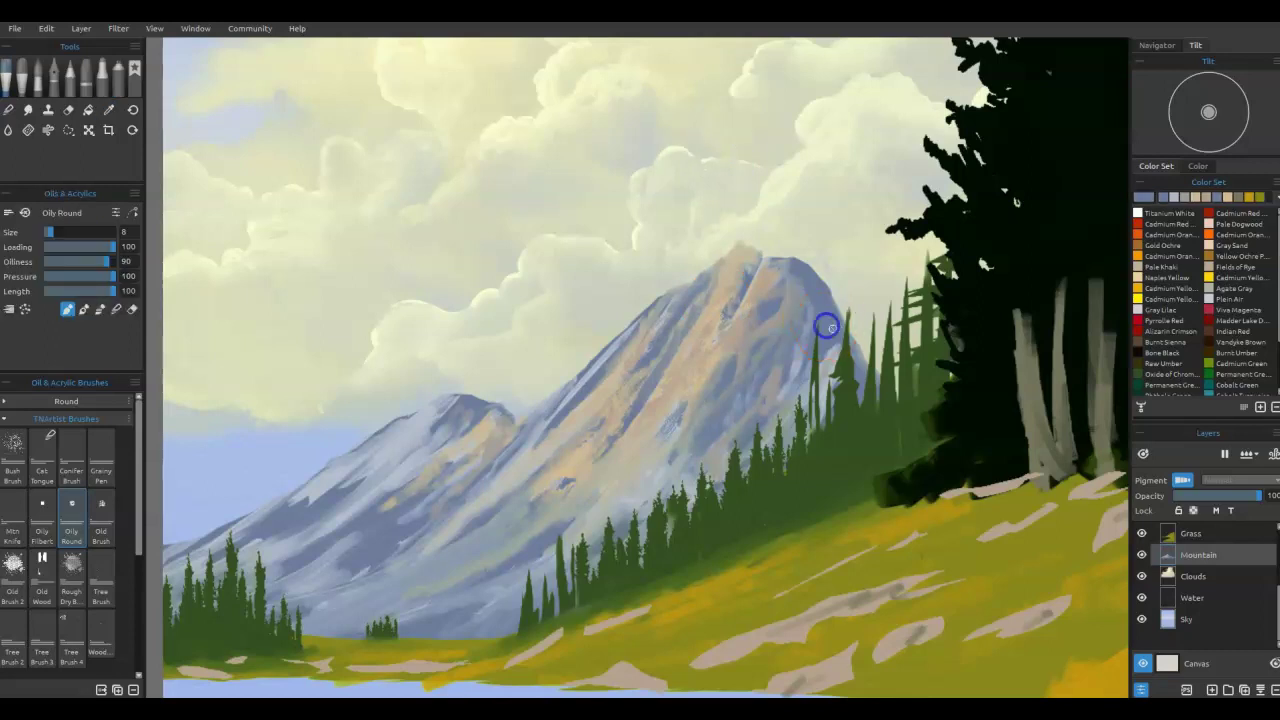
pyautogui.click(1143, 196)
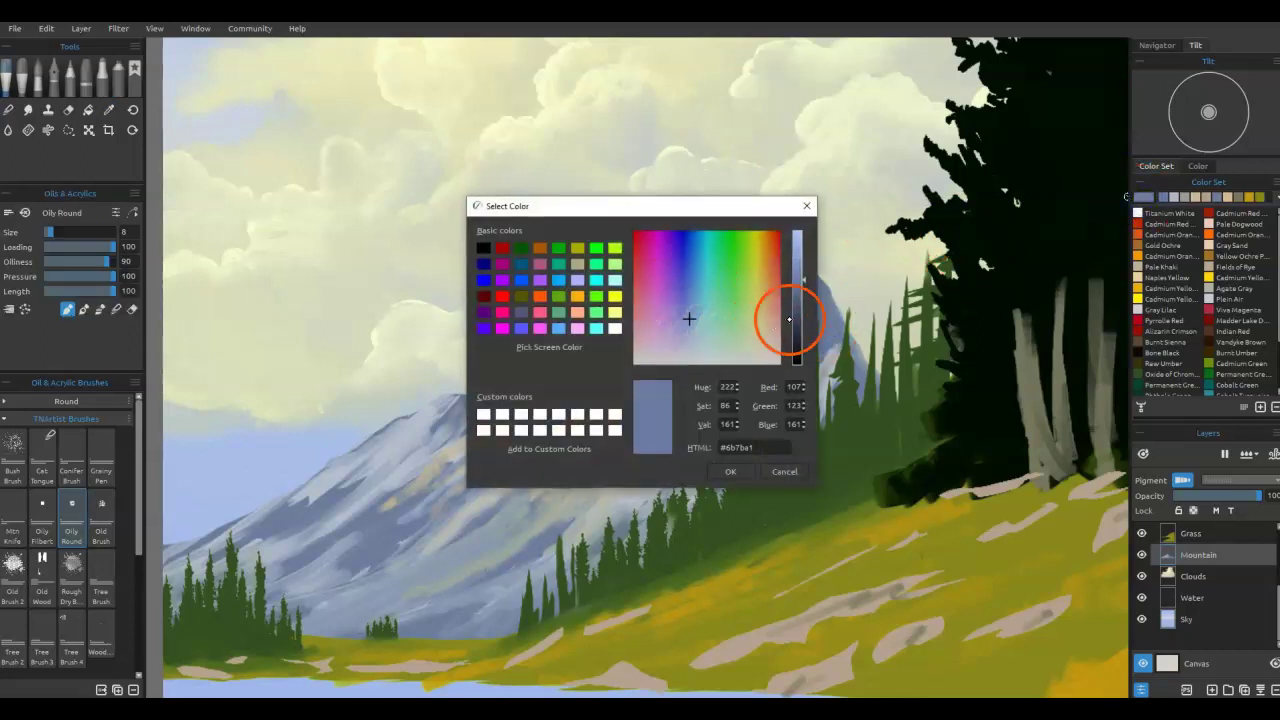
pyautogui.moveTo(798, 327); pyautogui.dragTo(789, 363)
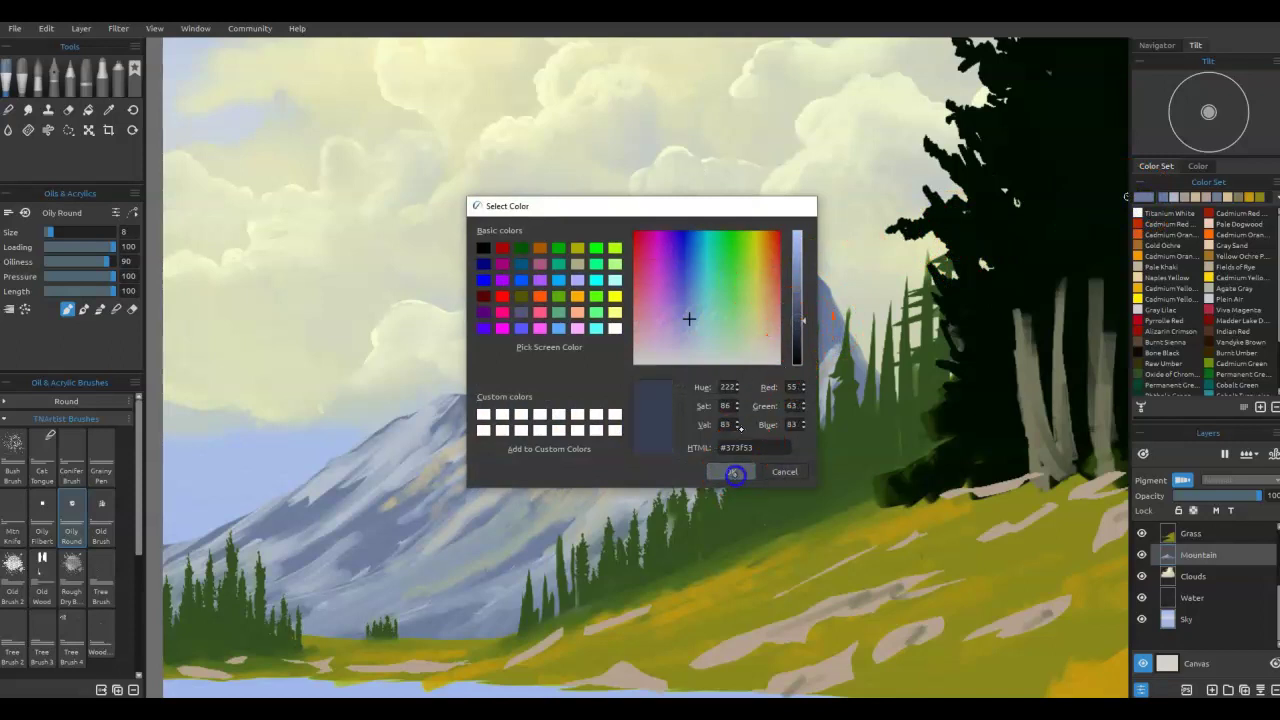
pyautogui.click(730, 471)
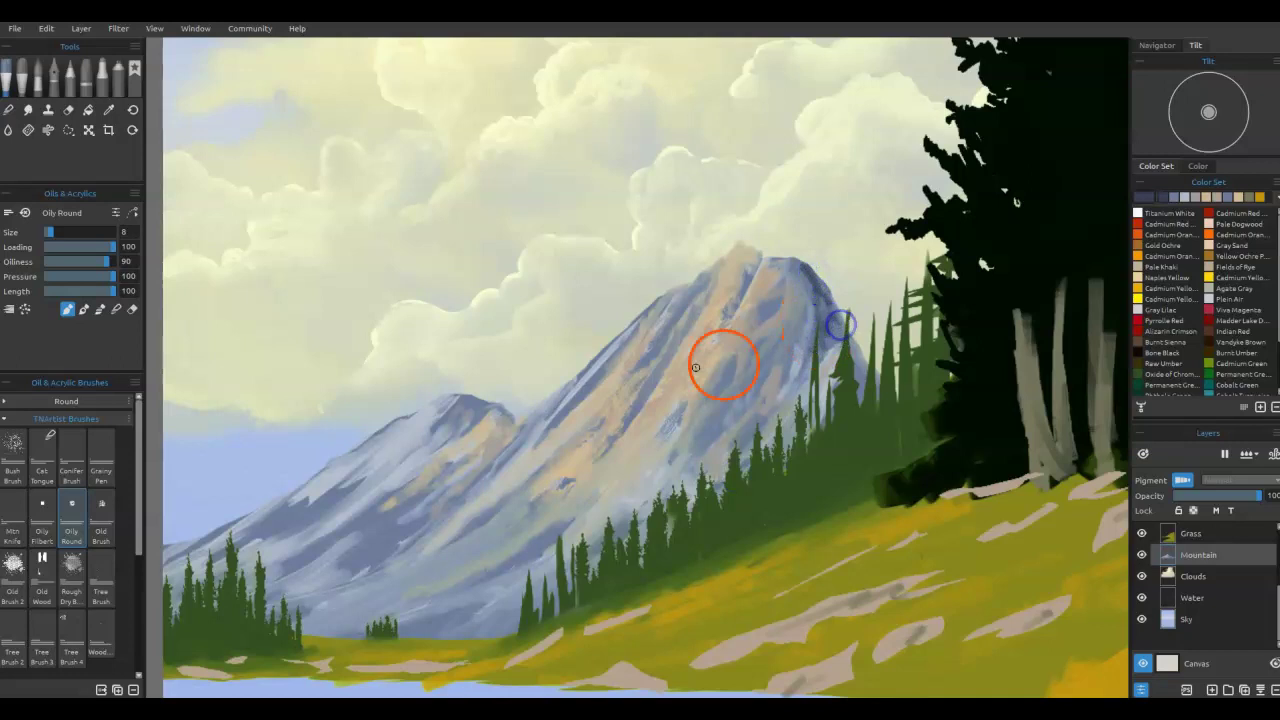
# Step: Paint dark broken shadows down the main peak's steep ridge behind the trees with the Mtn Knife brush
pyautogui.click(12, 512)
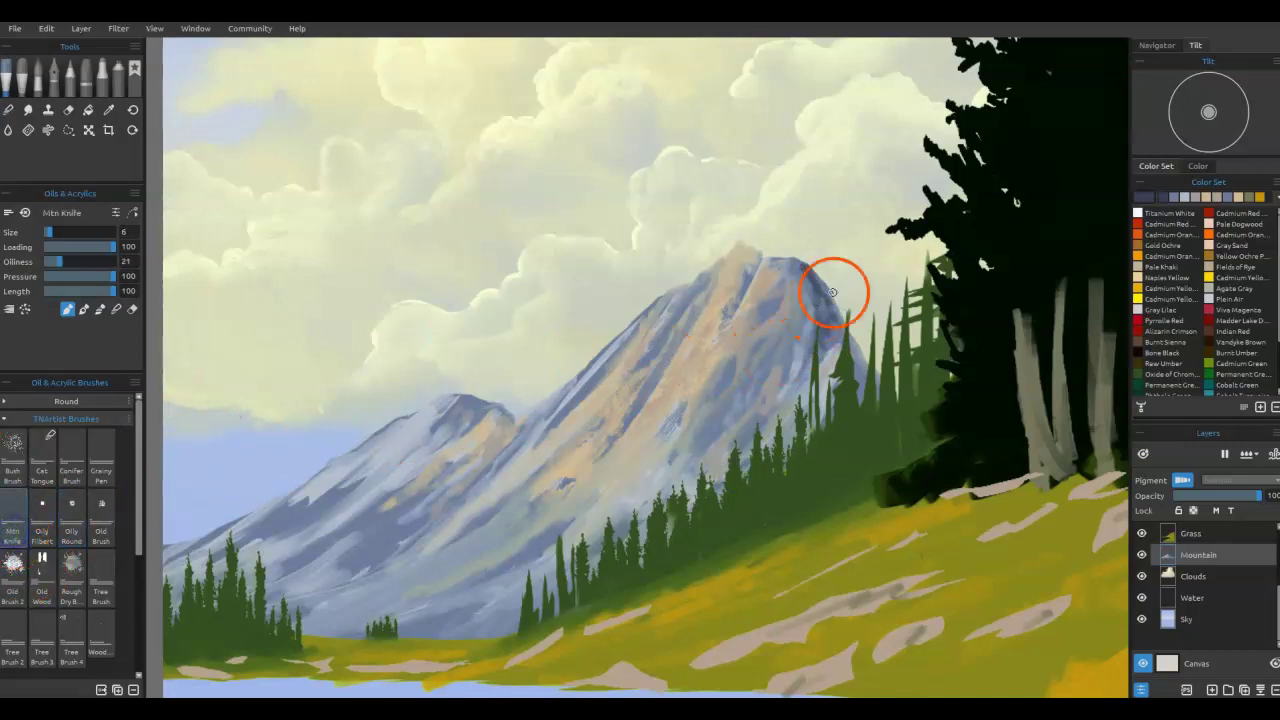
pyautogui.moveTo(837, 342)
pyautogui.mouseDown()
pyautogui.moveTo(814, 277)
pyautogui.moveTo(797, 273)
pyautogui.mouseUp()
pyautogui.moveTo(840, 339)
pyautogui.mouseDown()
pyautogui.moveTo(869, 378)
pyautogui.moveTo(858, 347)
pyautogui.mouseUp()
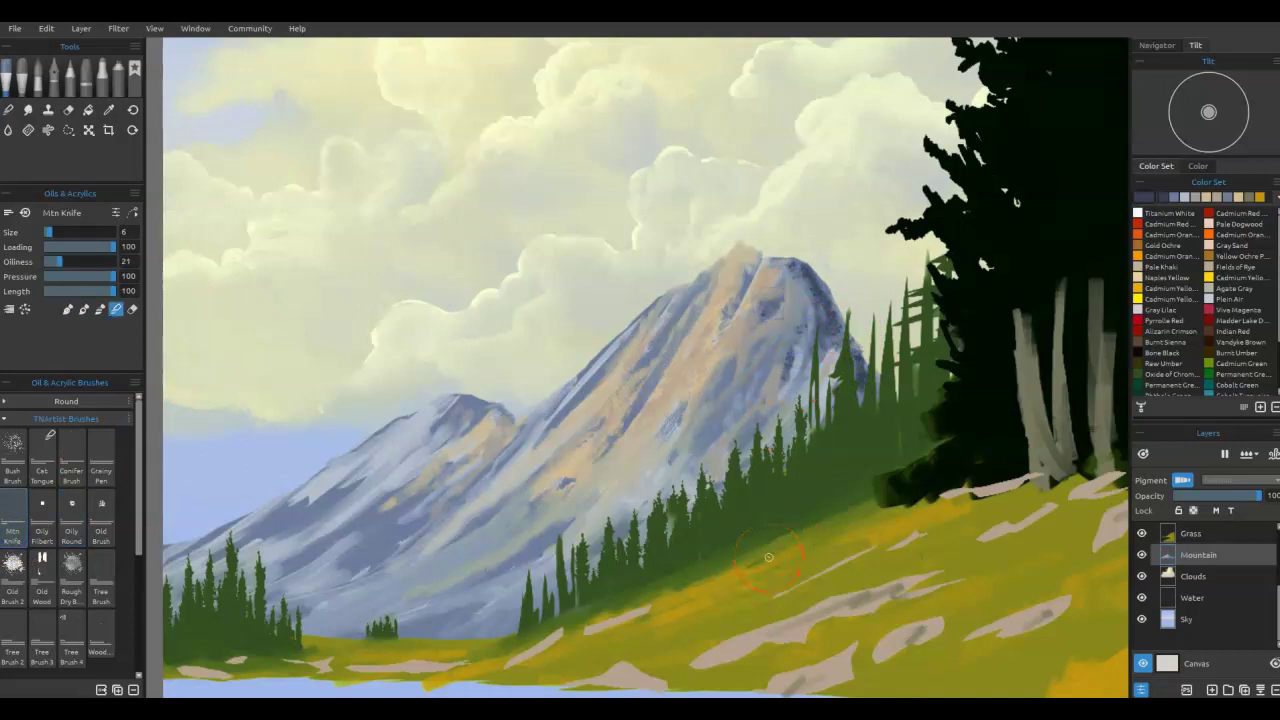
# Step: Blend the dark ridge shadows into the main peak with the Mtn Knife, finishing near the summit with Oily Round
pyautogui.rightClick(785, 379)
pyautogui.moveTo(802, 279); pyautogui.dragTo(808, 281)
pyautogui.moveTo(845, 331); pyautogui.dragTo(812, 277)
pyautogui.moveTo(859, 371); pyautogui.dragTo(852, 357)
pyautogui.moveTo(852, 357); pyautogui.dragTo(861, 360)
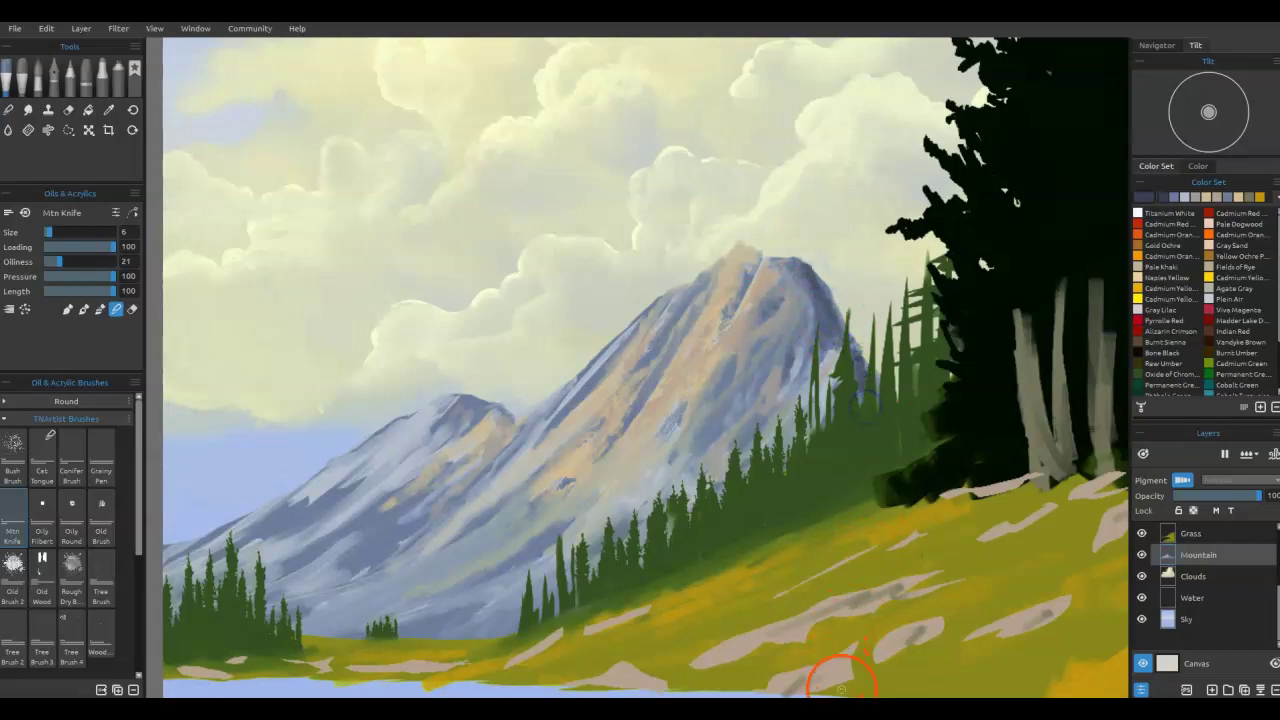
pyautogui.moveTo(822, 307)
pyautogui.mouseDown()
pyautogui.moveTo(797, 328)
pyautogui.moveTo(825, 311)
pyautogui.mouseUp()
pyautogui.click(72, 520)
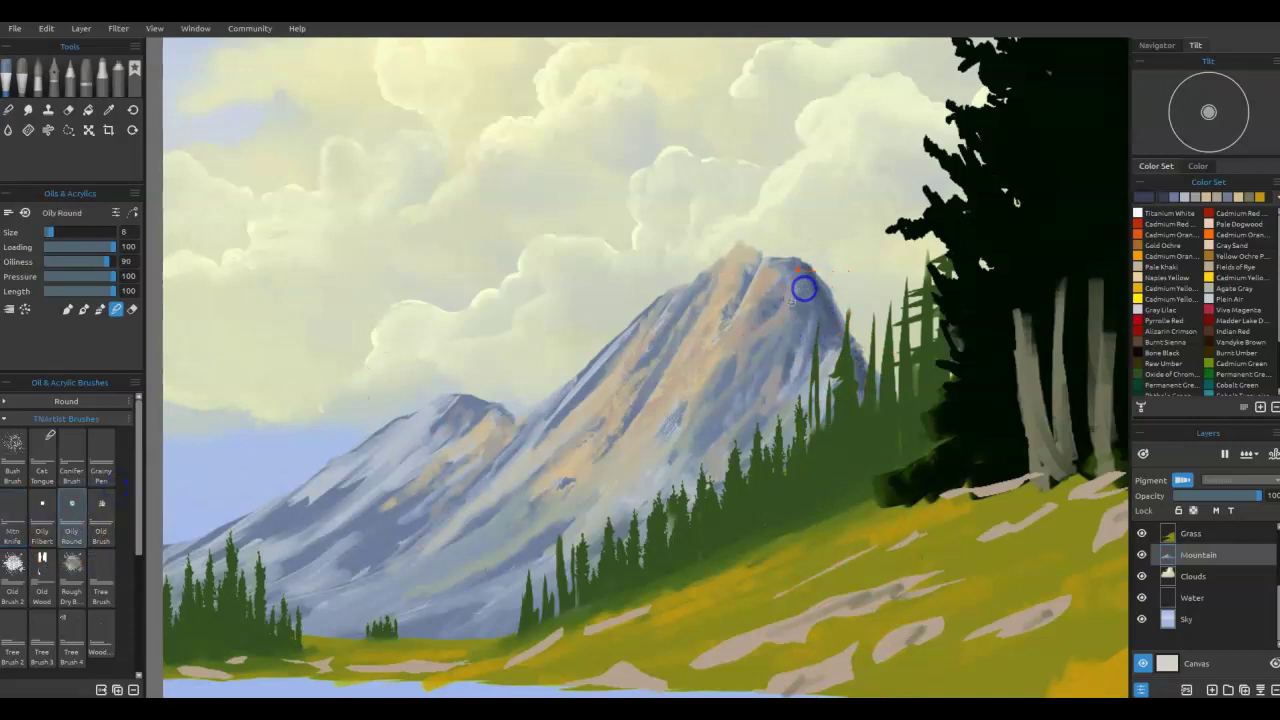
pyautogui.moveTo(789, 328); pyautogui.dragTo(776, 310)
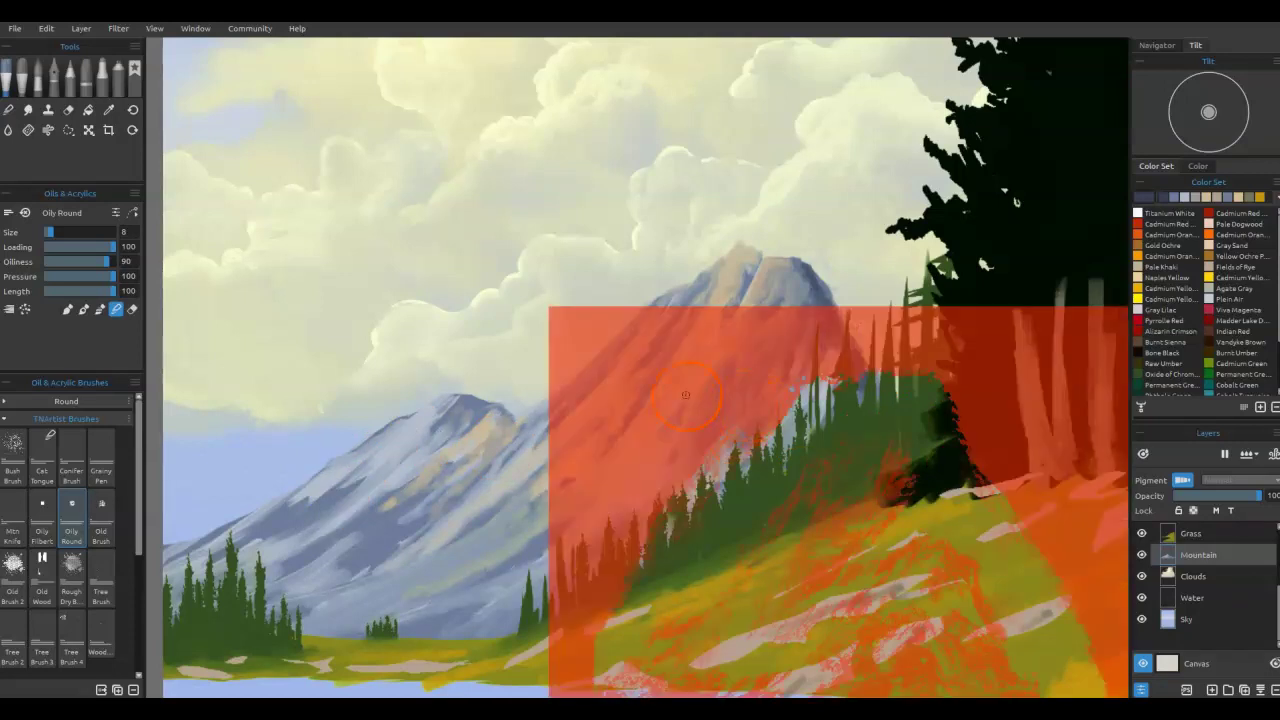
# Step: Place the mountain stencil over the smaller mountain, unlock its size ratio, and narrow and tilt it along the slope
pyautogui.moveTo(631, 400); pyautogui.dragTo(314, 251)
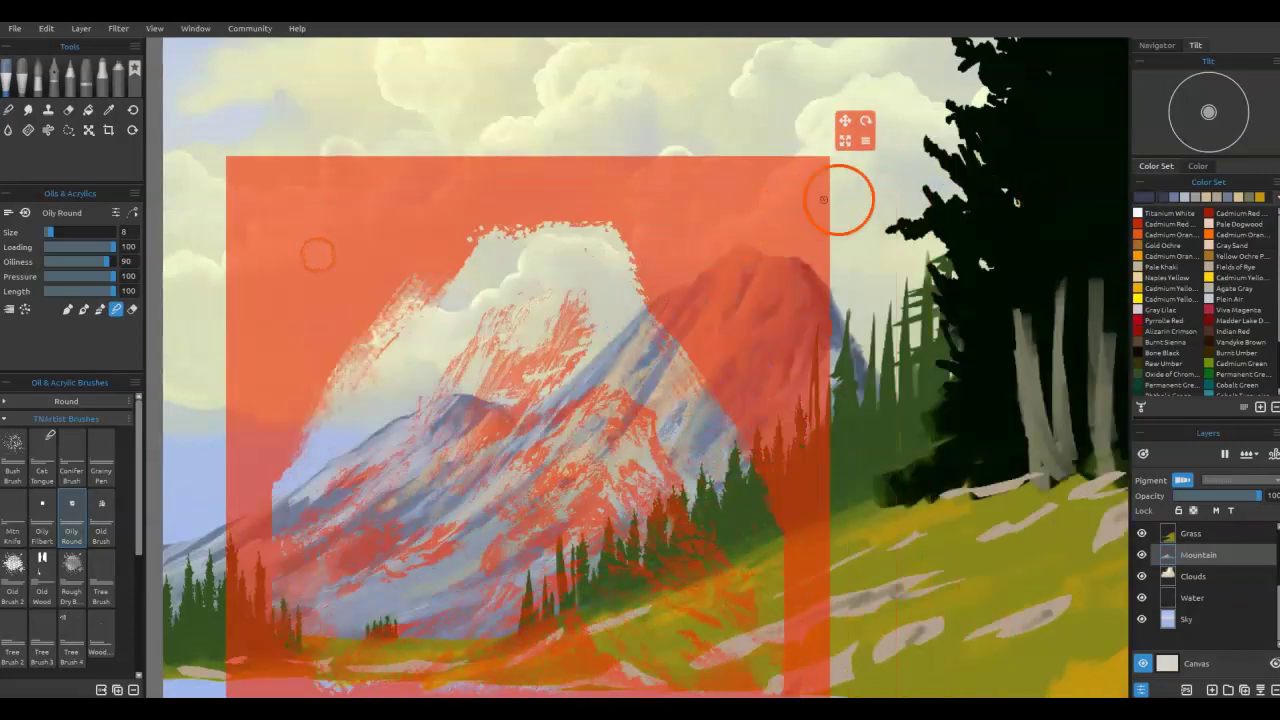
pyautogui.click(866, 141)
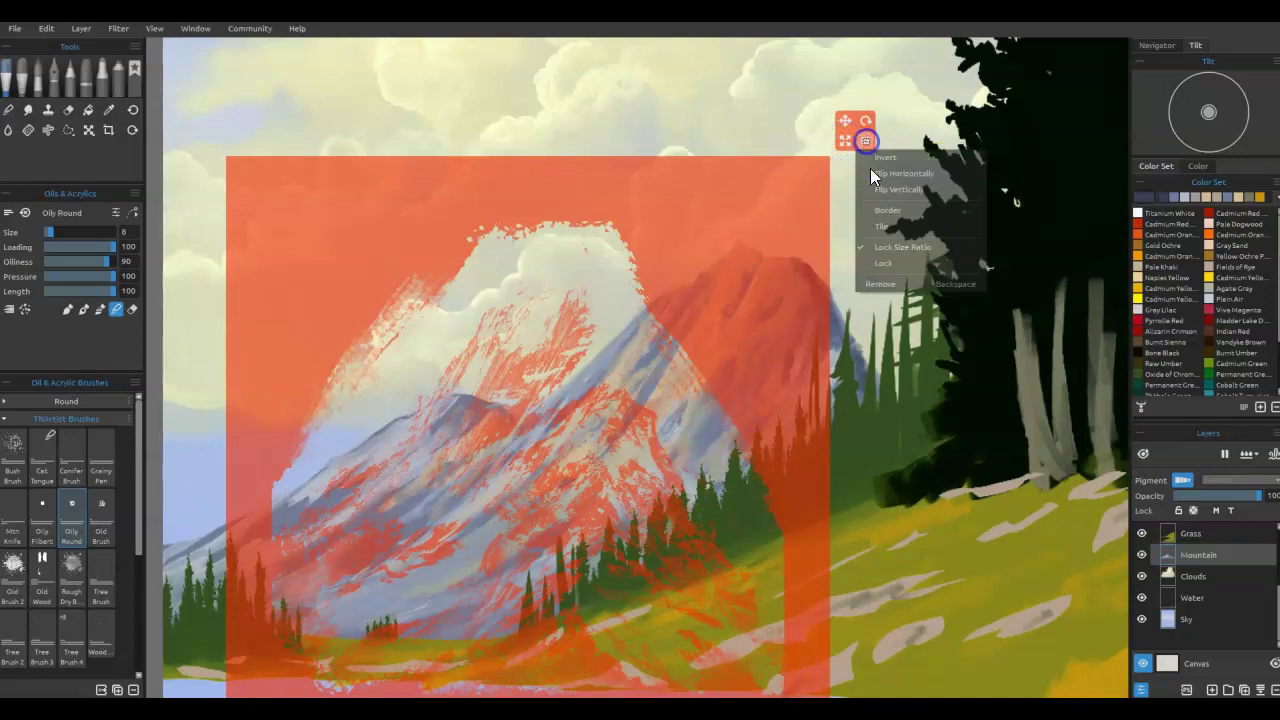
pyautogui.click(886, 257)
pyautogui.moveTo(834, 158); pyautogui.dragTo(552, 307)
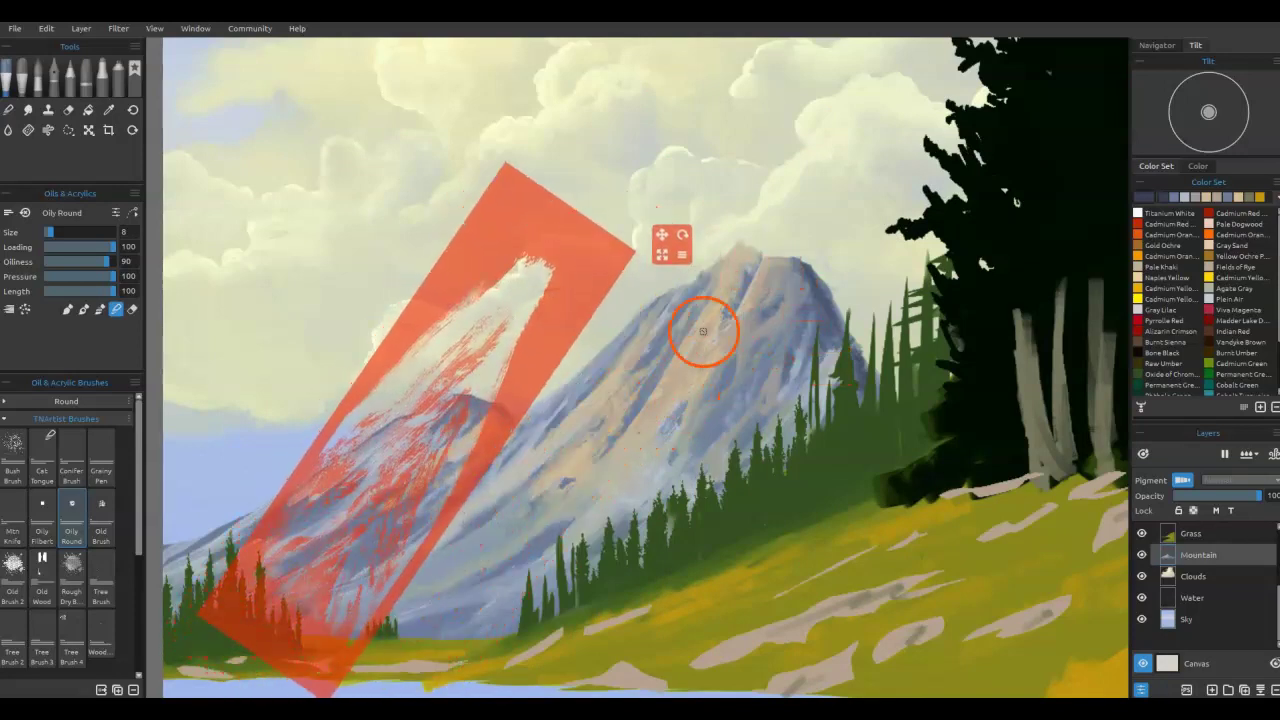
# Step: Sample a pale cloud colour and paint snowy texture through the stencil onto the smaller mountain, shifting the stencil along its slope
pyautogui.press('alt')
pyautogui.keyDown('alt'); pyautogui.click(825, 150); pyautogui.keyUp('alt')
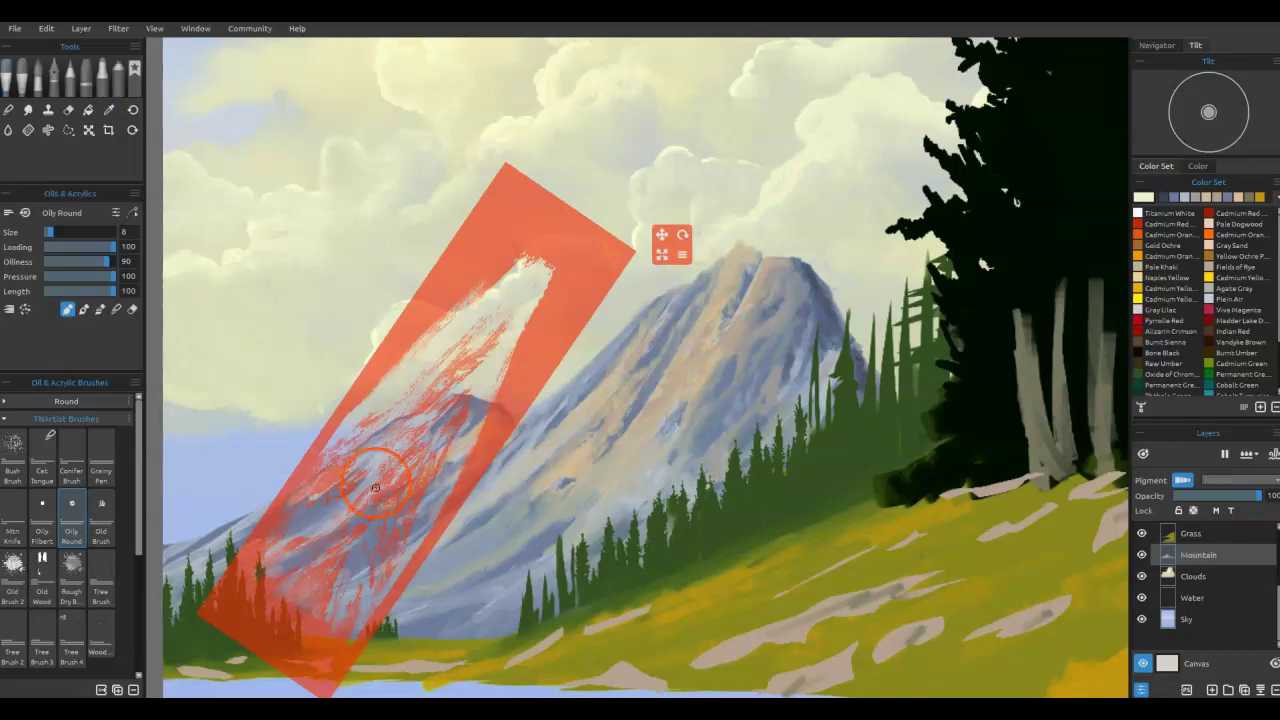
pyautogui.moveTo(419, 422)
pyautogui.mouseDown()
pyautogui.moveTo(357, 452)
pyautogui.moveTo(403, 441)
pyautogui.moveTo(438, 412)
pyautogui.moveTo(406, 456)
pyautogui.mouseUp()
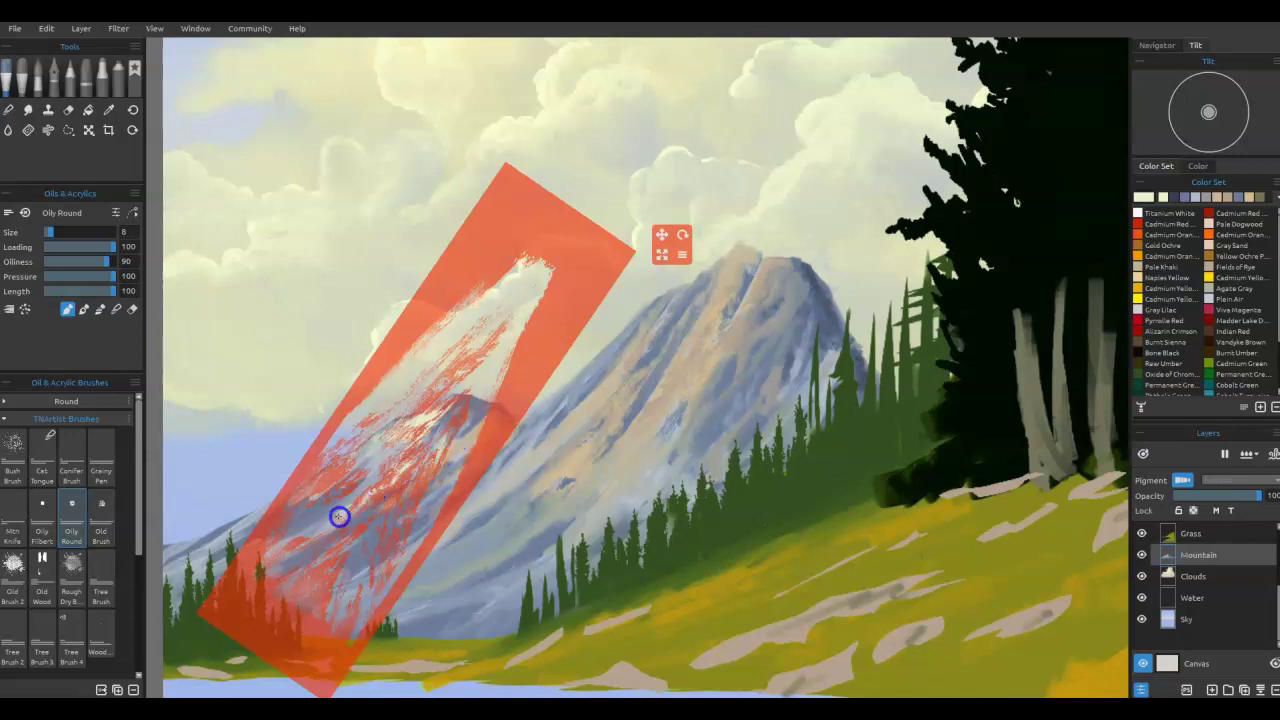
pyautogui.moveTo(492, 423); pyautogui.dragTo(580, 381)
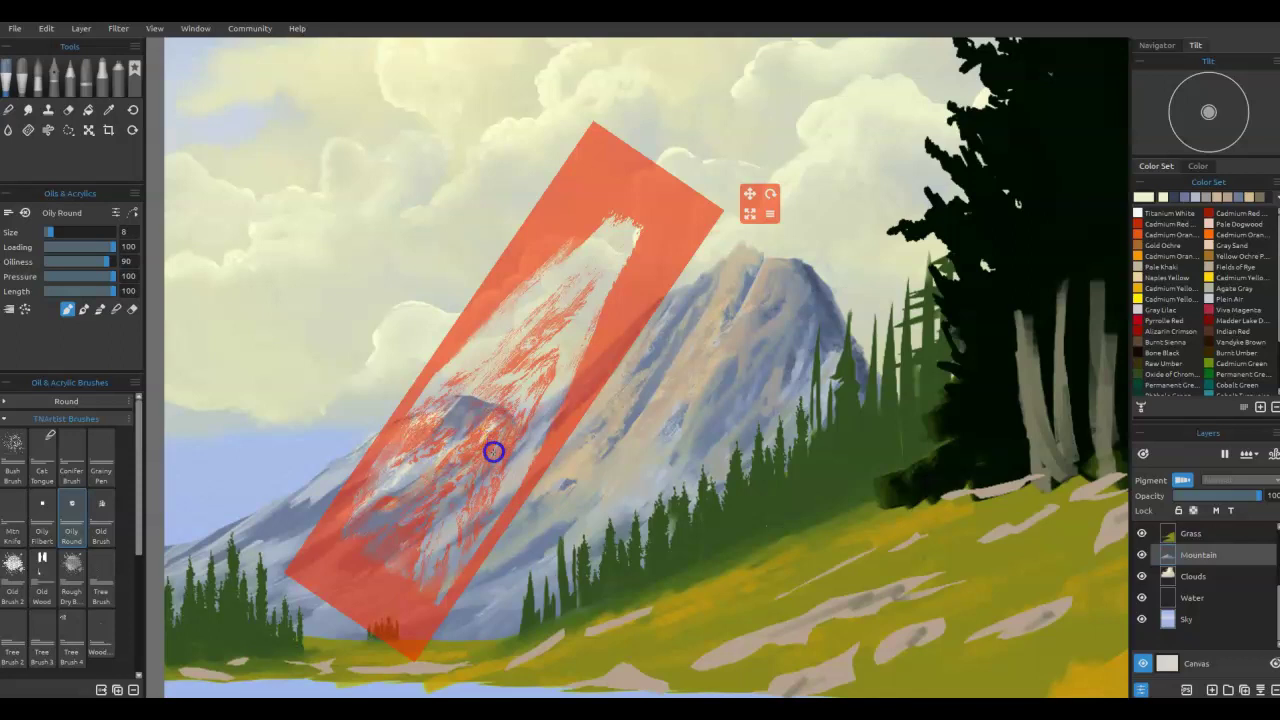
# Step: Move the stencil across the main peak and paint pale texture through it along the ridge and upper slope
pyautogui.moveTo(546, 428)
pyautogui.mouseDown()
pyautogui.moveTo(680, 386)
pyautogui.moveTo(699, 349)
pyautogui.mouseUp()
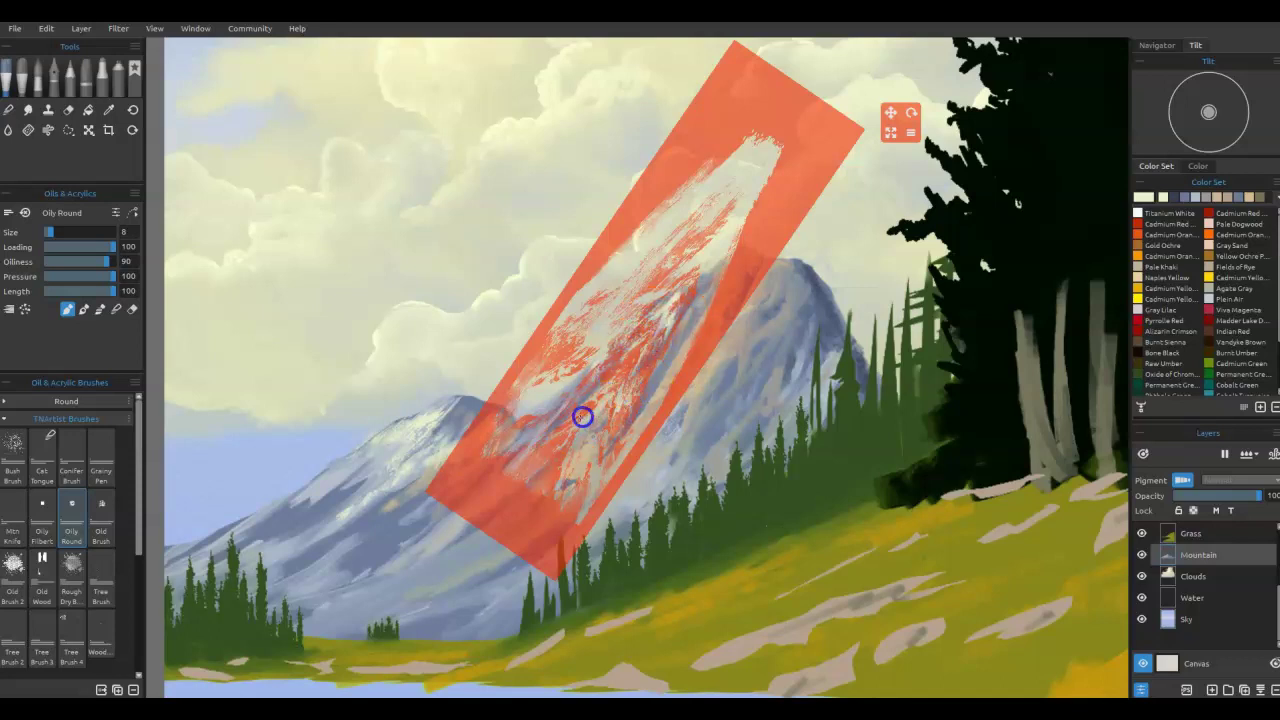
pyautogui.moveTo(643, 437)
pyautogui.mouseDown()
pyautogui.moveTo(749, 409)
pyautogui.moveTo(753, 390)
pyautogui.mouseUp()
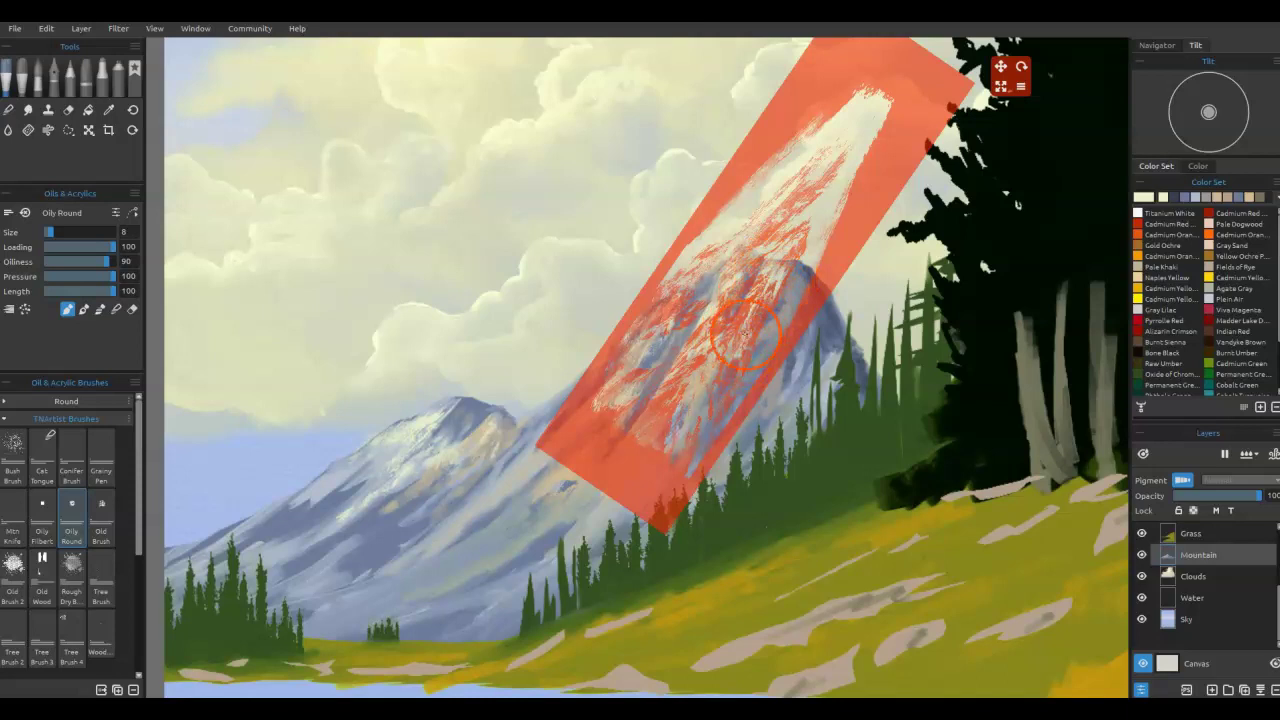
# Step: Reposition the stencil and blend the pale texture through it on the main peak and on the smaller mountain
pyautogui.moveTo(680, 495); pyautogui.dragTo(632, 551)
pyautogui.press('n')
pyautogui.moveTo(784, 262); pyautogui.dragTo(742, 280)
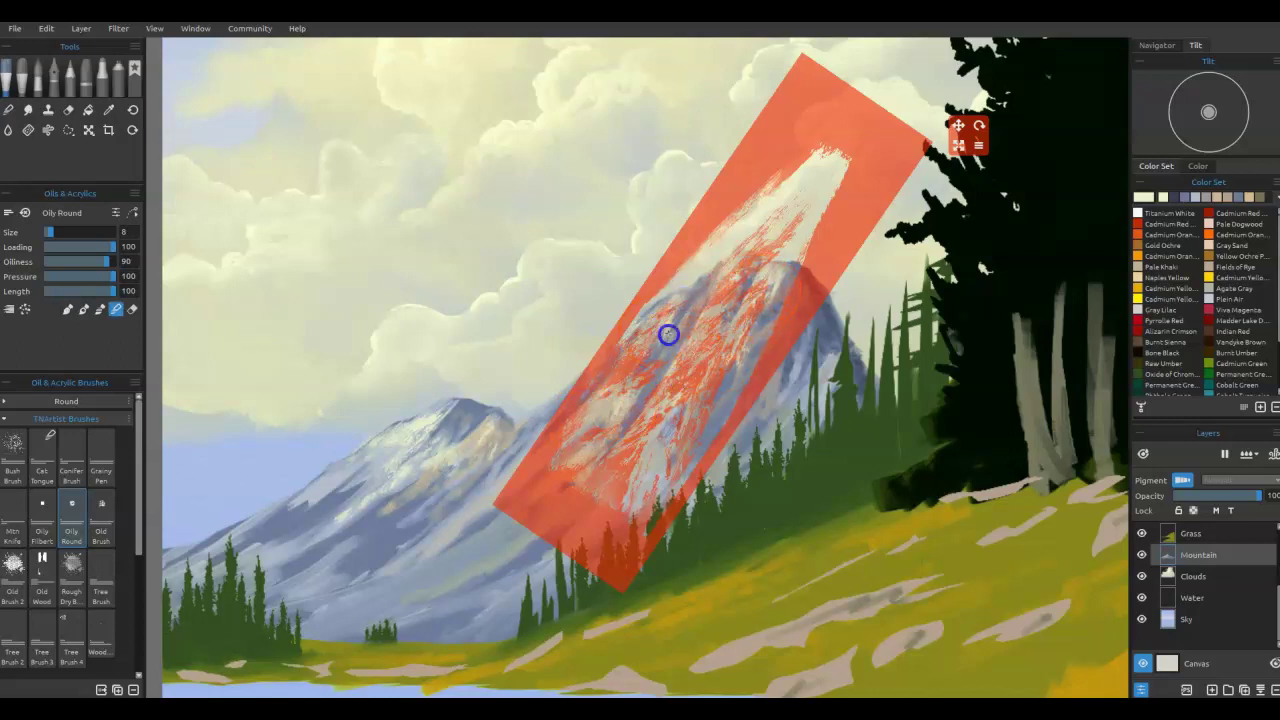
pyautogui.moveTo(629, 543); pyautogui.dragTo(388, 558)
pyautogui.moveTo(434, 425); pyautogui.dragTo(402, 453)
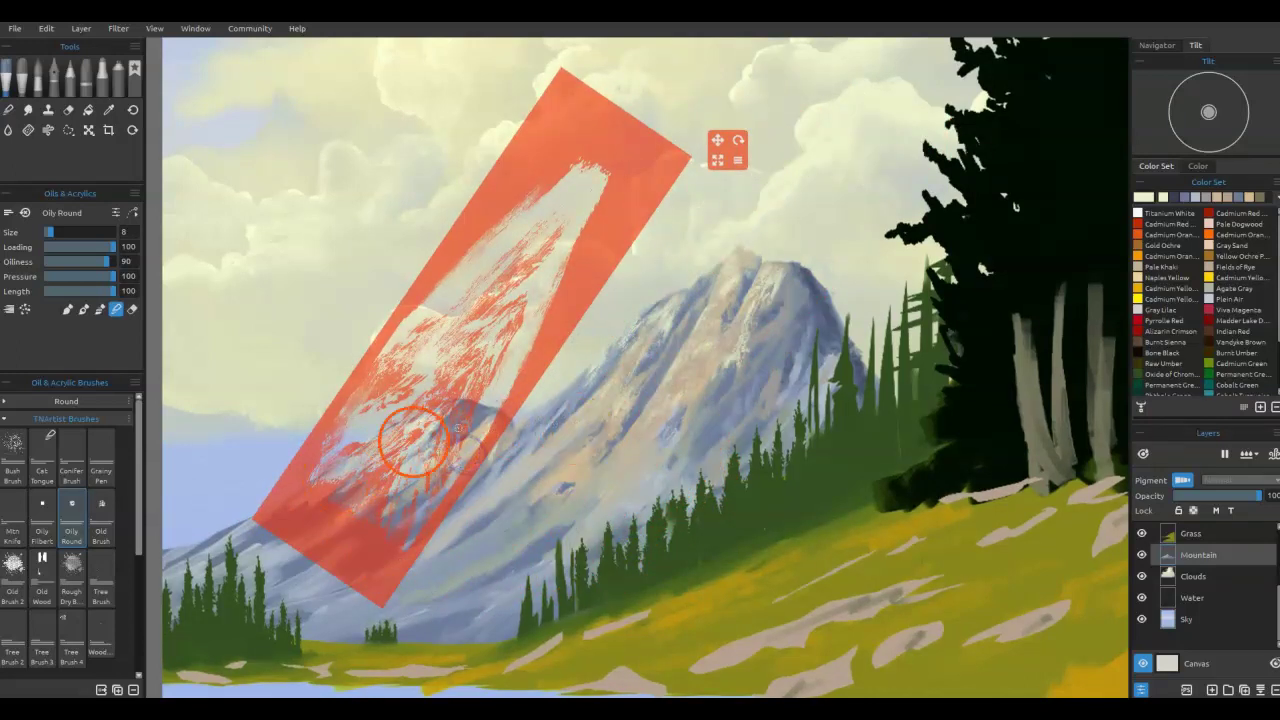
# Step: Return the stencil to the main peak and switch the brush from blending to painting to add pale summit texture
pyautogui.moveTo(386, 548); pyautogui.dragTo(657, 539)
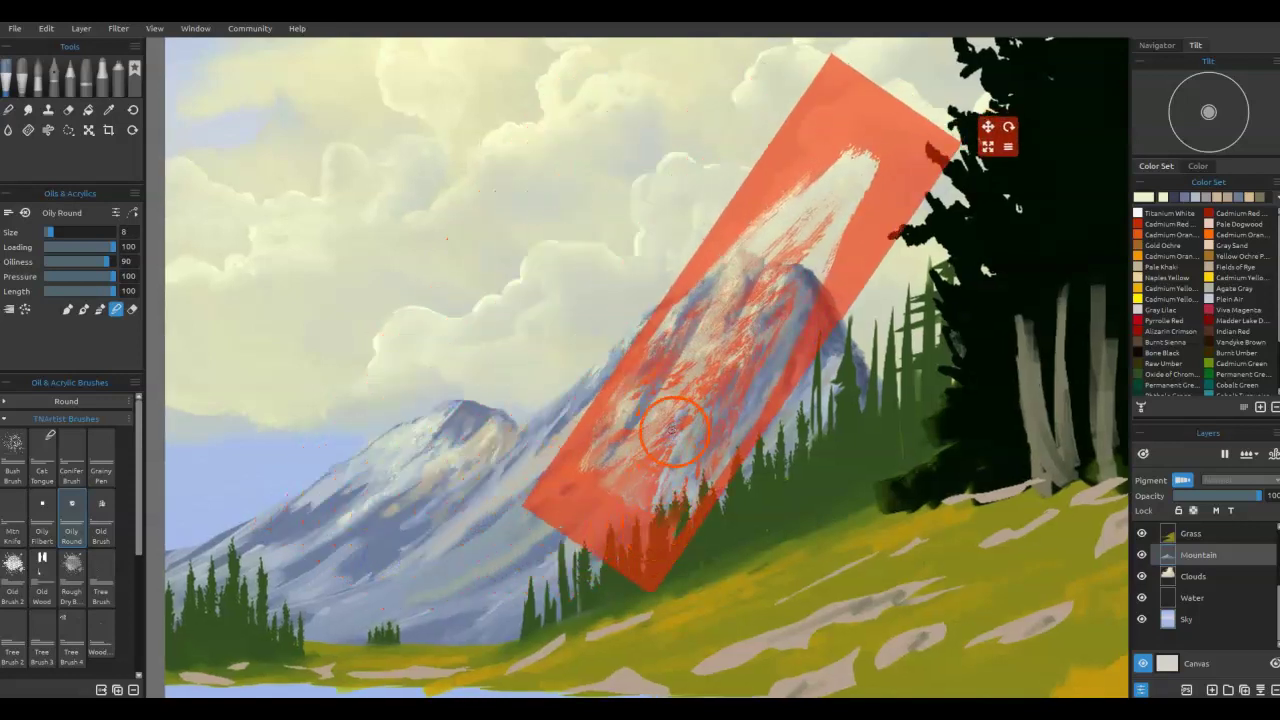
pyautogui.press('n')
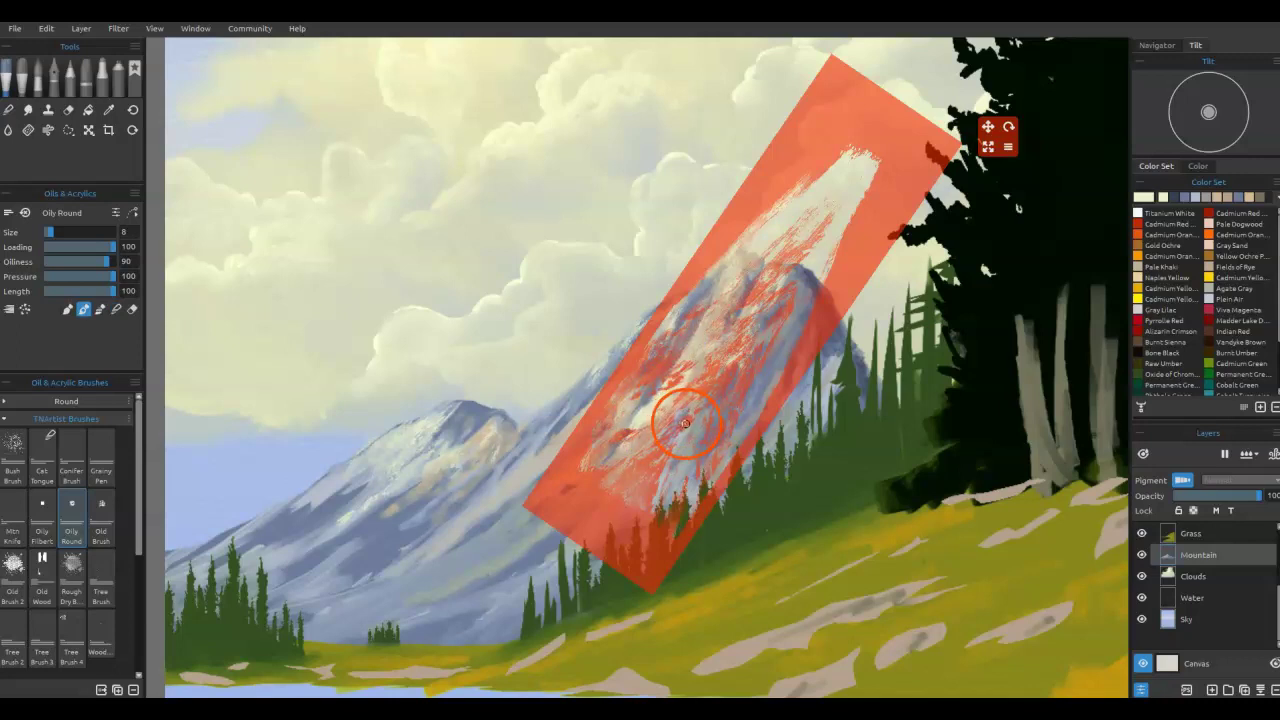
pyautogui.moveTo(735, 261); pyautogui.dragTo(724, 289)
pyautogui.moveTo(775, 377)
pyautogui.mouseDown()
pyautogui.moveTo(769, 309)
pyautogui.moveTo(727, 284)
pyautogui.moveTo(689, 370)
pyautogui.mouseUp()
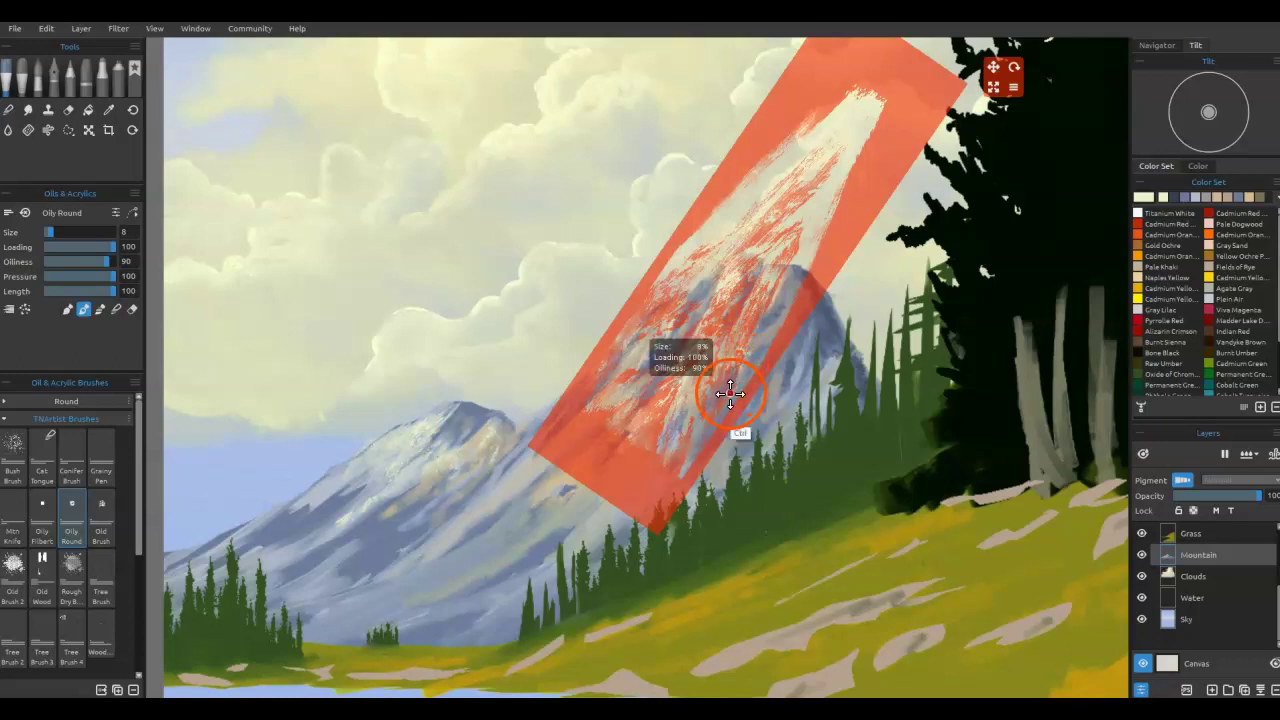
# Step: Sample a blue-grey shadow colour and paint it through the stencil onto the main peak's upper slope
pyautogui.press('alt')
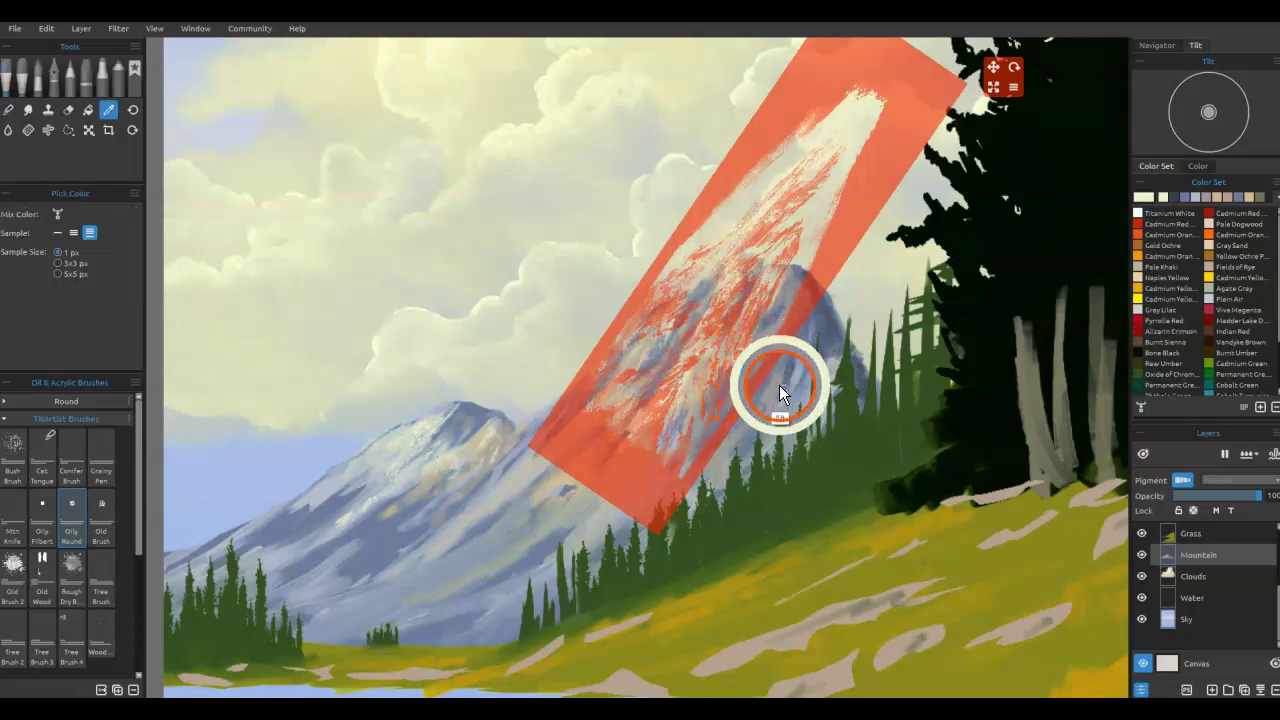
pyautogui.keyDown('alt'); pyautogui.click(742, 289); pyautogui.keyUp('alt')
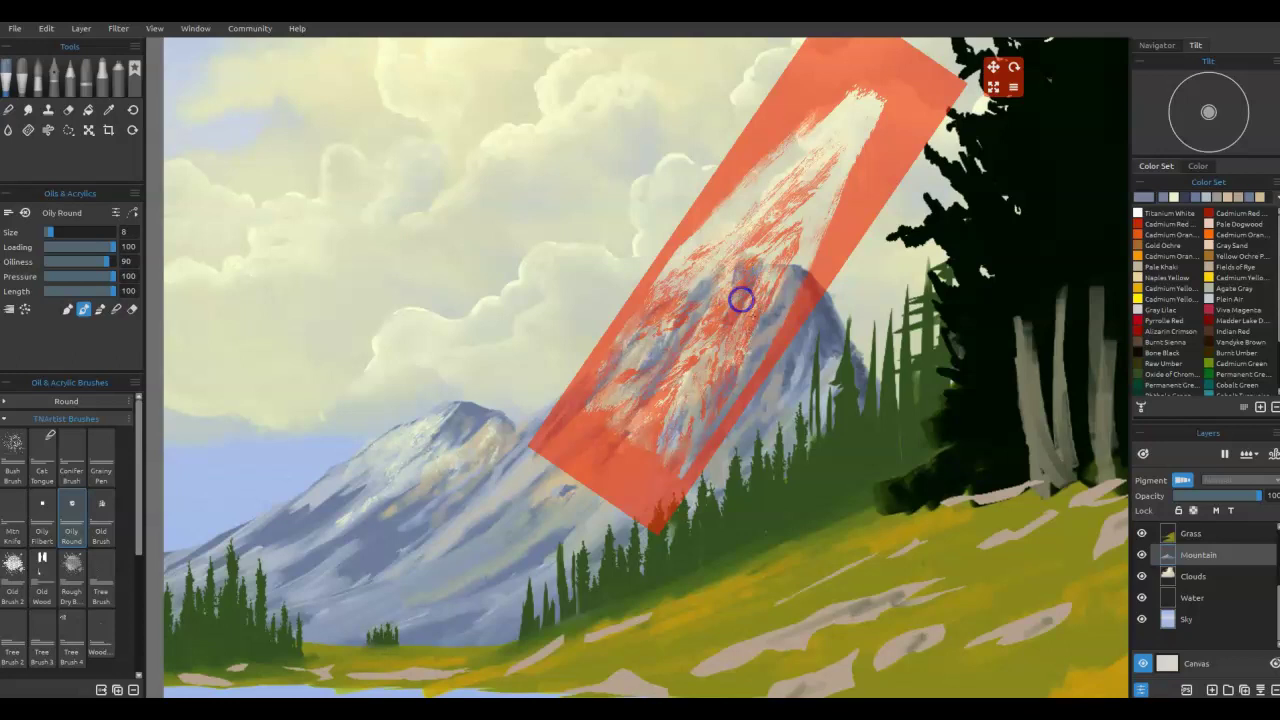
pyautogui.moveTo(775, 290); pyautogui.dragTo(756, 329)
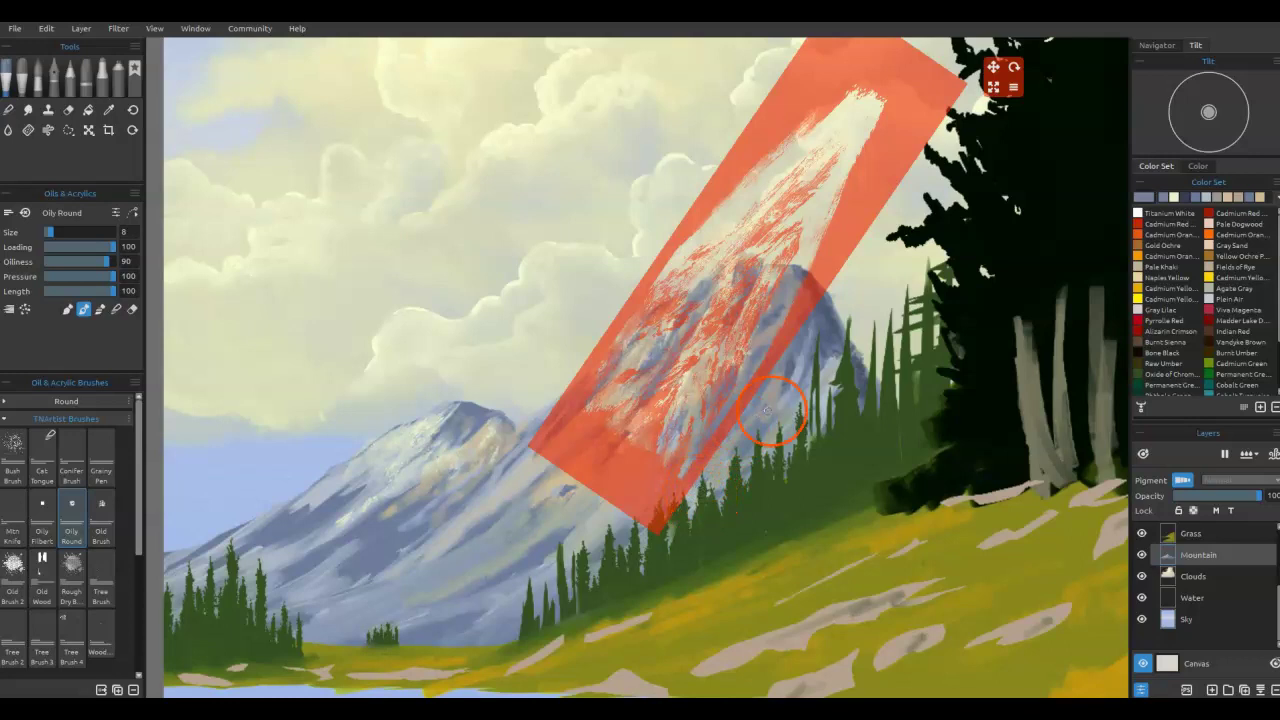
# Step: Move the stencil onto the smaller mountain, paint dark blue-grey shadow through it near the summit and blend it
pyautogui.moveTo(651, 488); pyautogui.dragTo(503, 458)
pyautogui.click(463, 440)
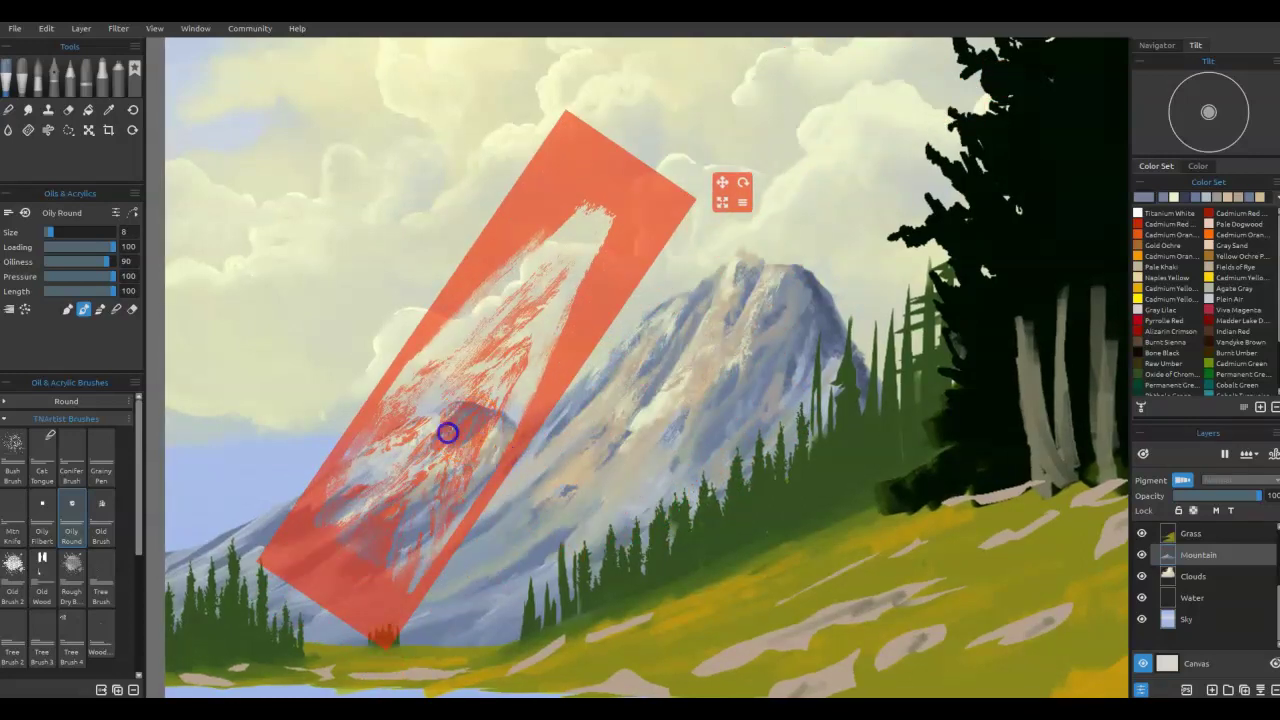
pyautogui.moveTo(453, 432); pyautogui.dragTo(460, 446)
pyautogui.press('n')
pyautogui.click(481, 430)
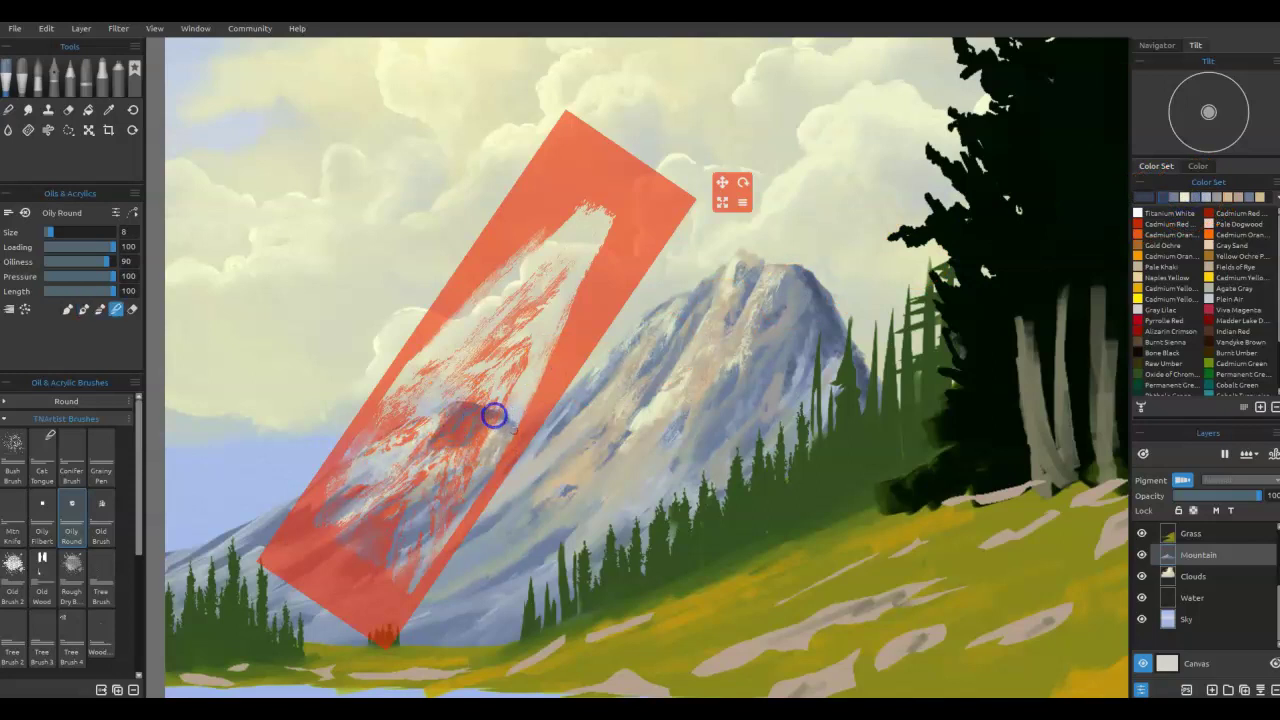
# Step: Move the stencil off the smaller mountain and blend the light and shadow streaks down the main peak's slope
pyautogui.moveTo(457, 517)
pyautogui.mouseDown()
pyautogui.moveTo(563, 627)
pyautogui.moveTo(280, 598)
pyautogui.mouseUp()
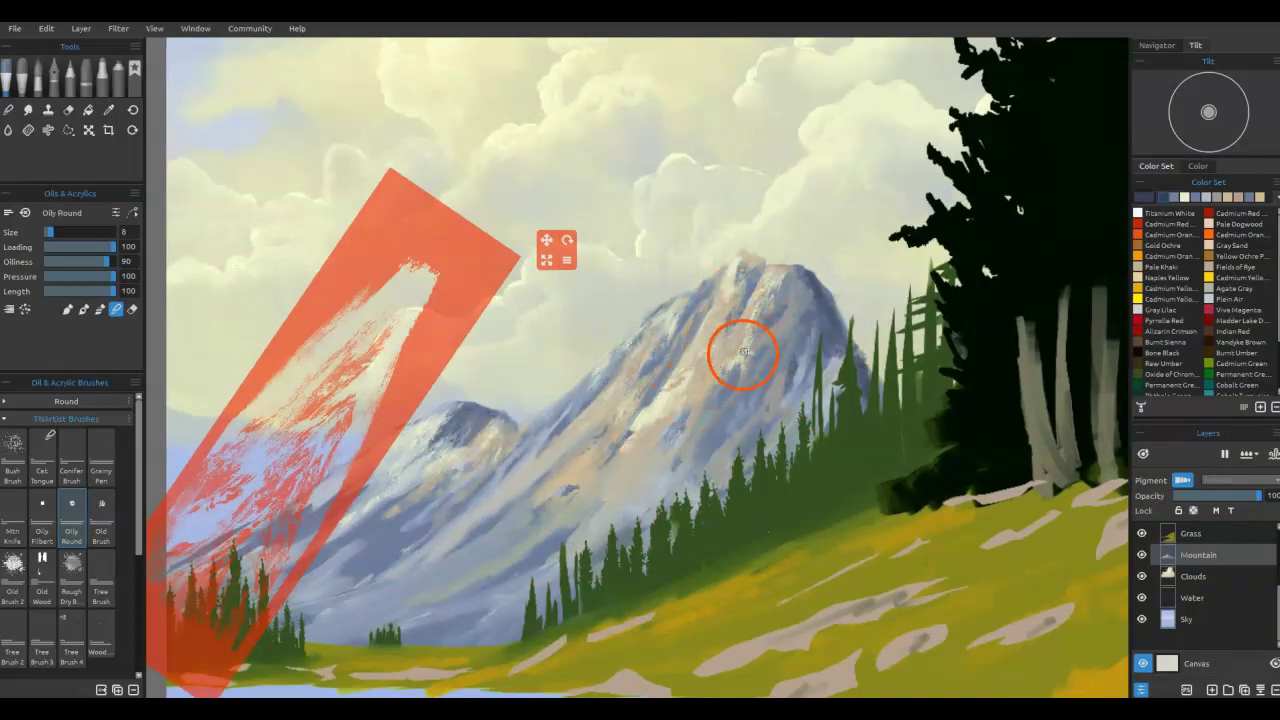
pyautogui.moveTo(653, 417); pyautogui.dragTo(621, 471)
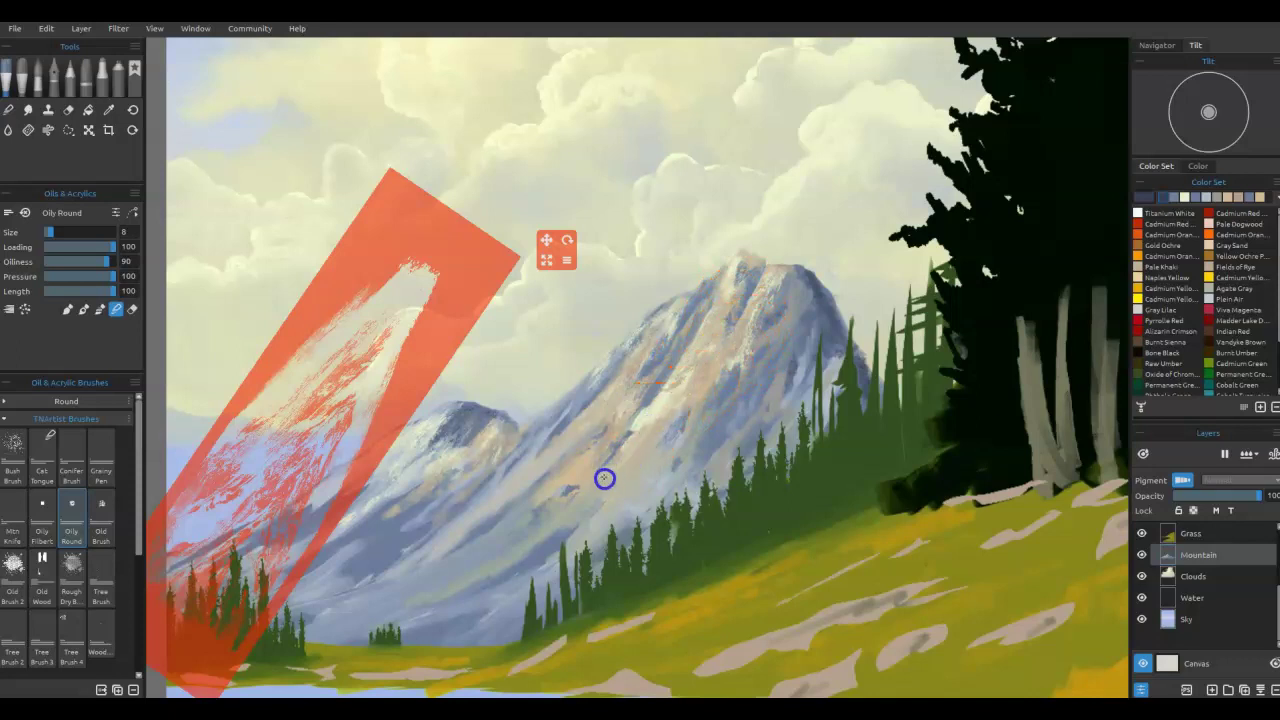
pyautogui.moveTo(641, 455); pyautogui.dragTo(619, 472)
pyautogui.moveTo(676, 394); pyautogui.dragTo(576, 495)
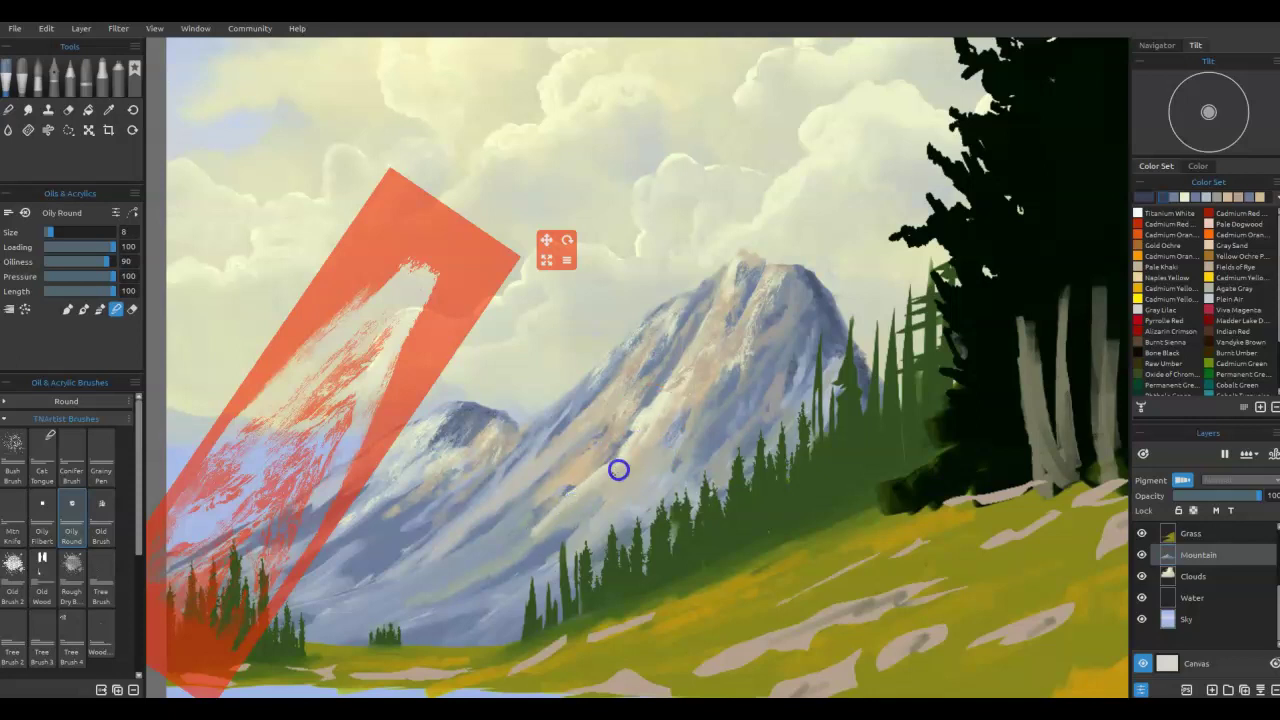
pyautogui.moveTo(648, 429); pyautogui.dragTo(524, 533)
pyautogui.moveTo(593, 457); pyautogui.dragTo(466, 560)
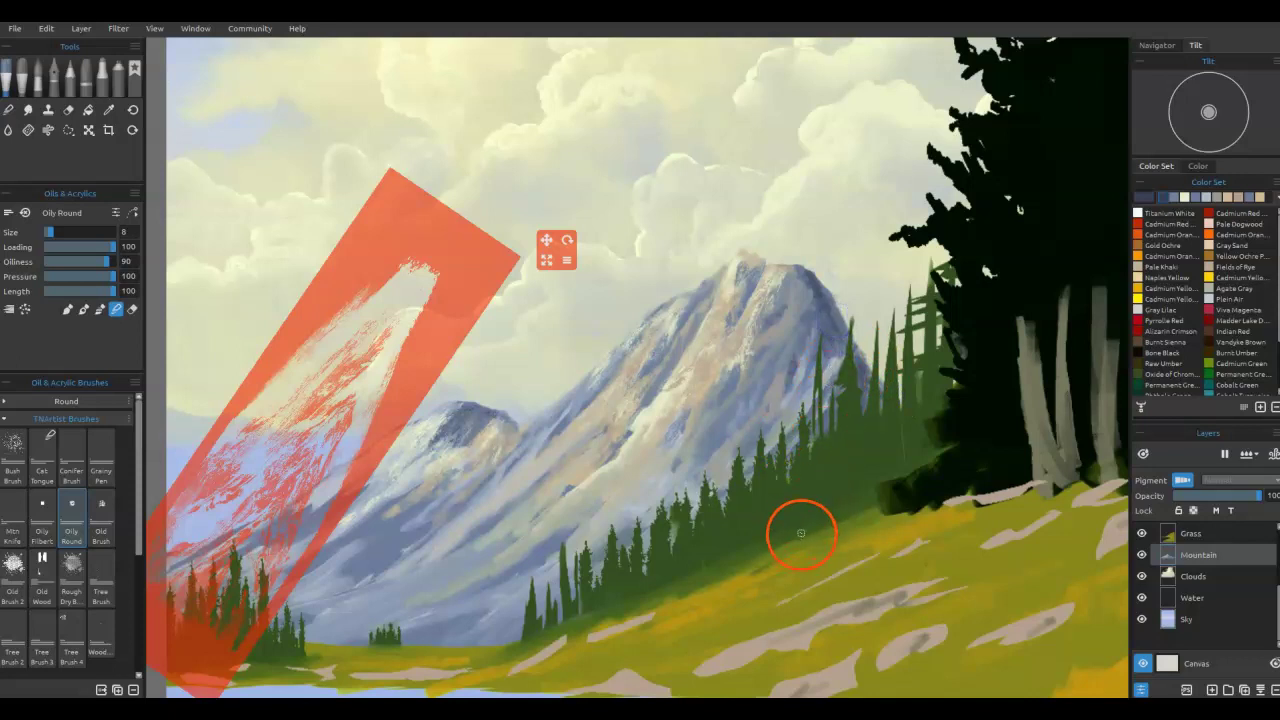
# Step: Erase along the outlines of the main peak and the smaller mountain, and move the stencil clear of both
pyautogui.press('e')
pyautogui.moveTo(865, 347); pyautogui.dragTo(872, 364)
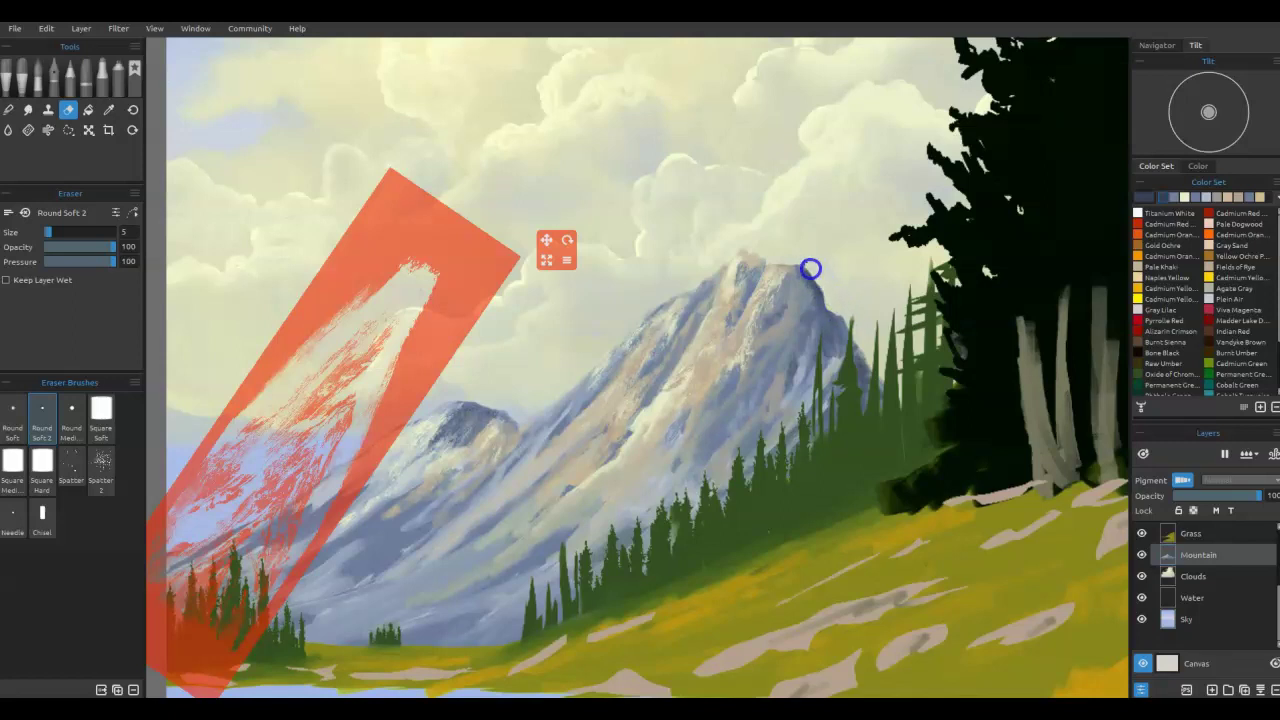
pyautogui.click(774, 223)
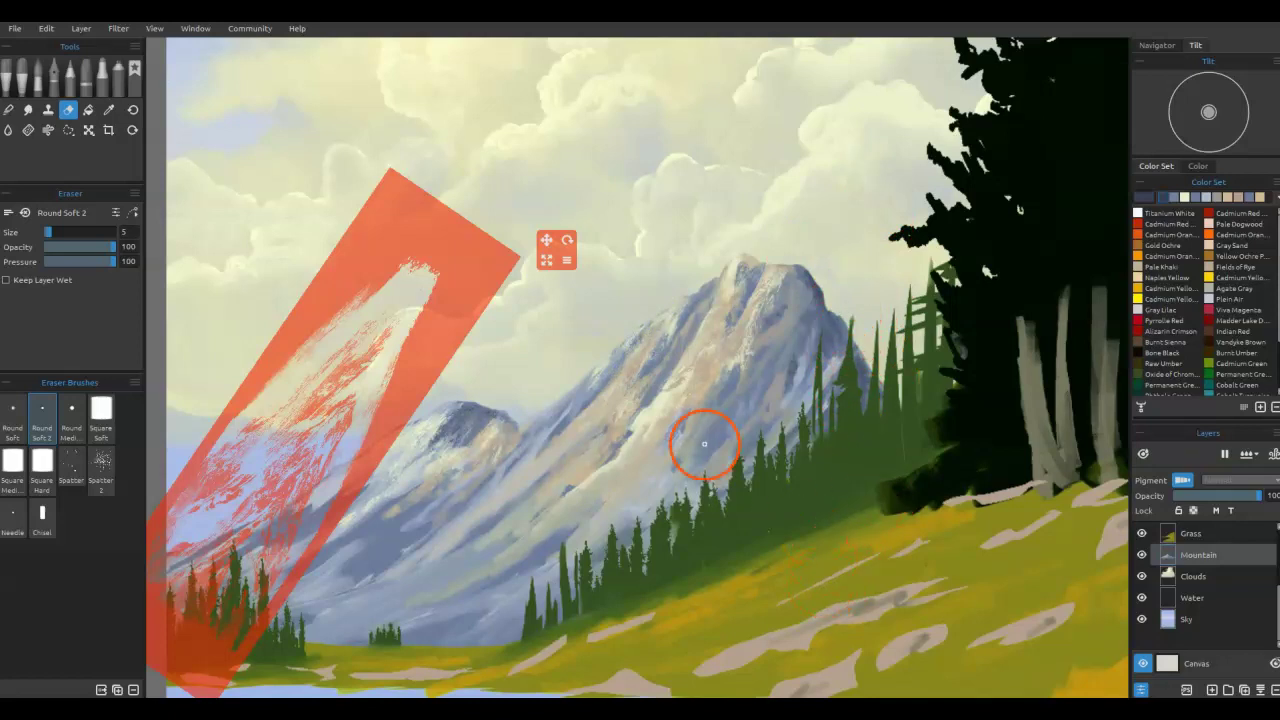
pyautogui.moveTo(414, 380); pyautogui.dragTo(1040, 335)
pyautogui.moveTo(511, 409); pyautogui.dragTo(519, 432)
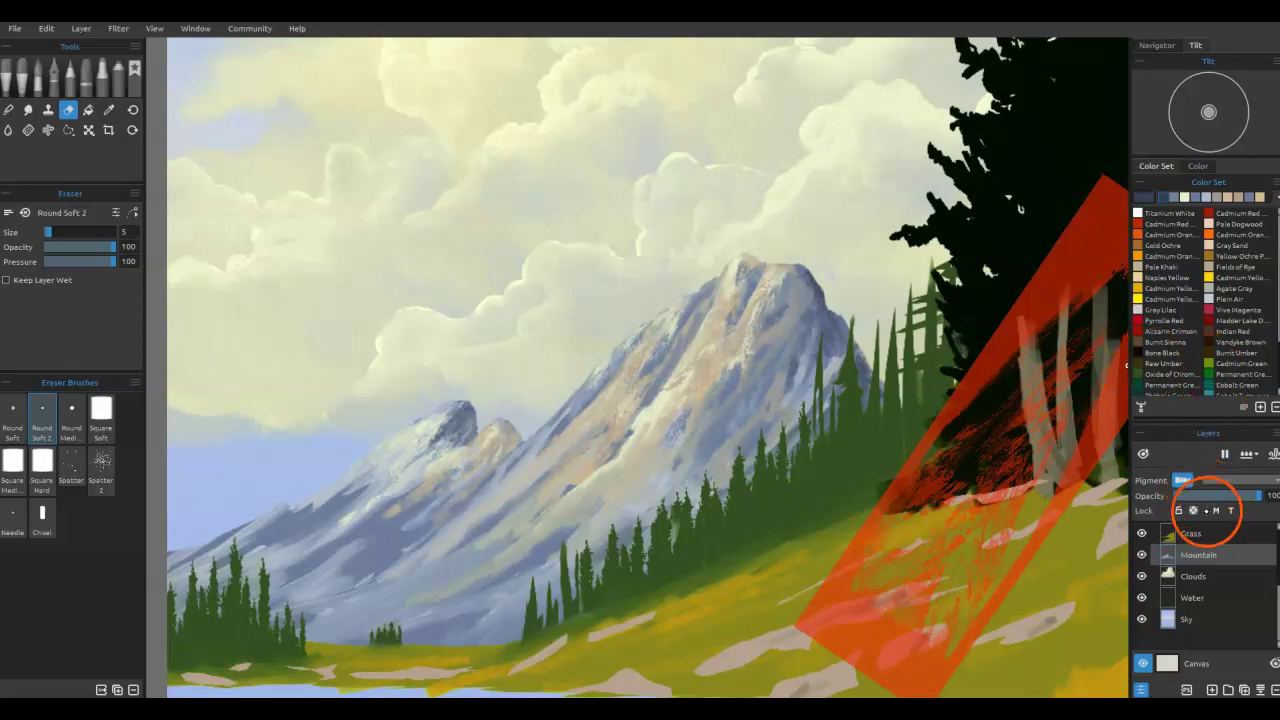
# Step: Lock the Mountain layer's transparency and airbrush soft patches of sampled black and tree green along the mountain base
pyautogui.click(1193, 510)
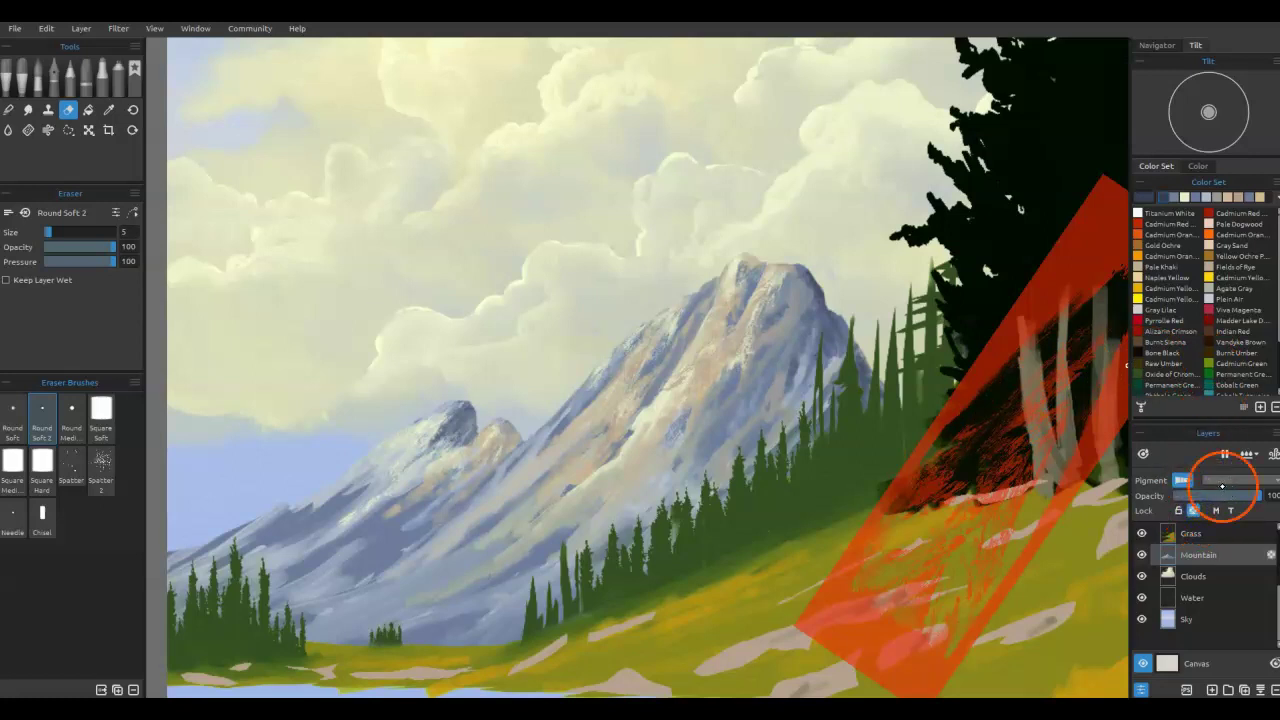
pyautogui.press('alt')
pyautogui.keyDown('alt'); pyautogui.click(1036, 221); pyautogui.keyUp('alt')
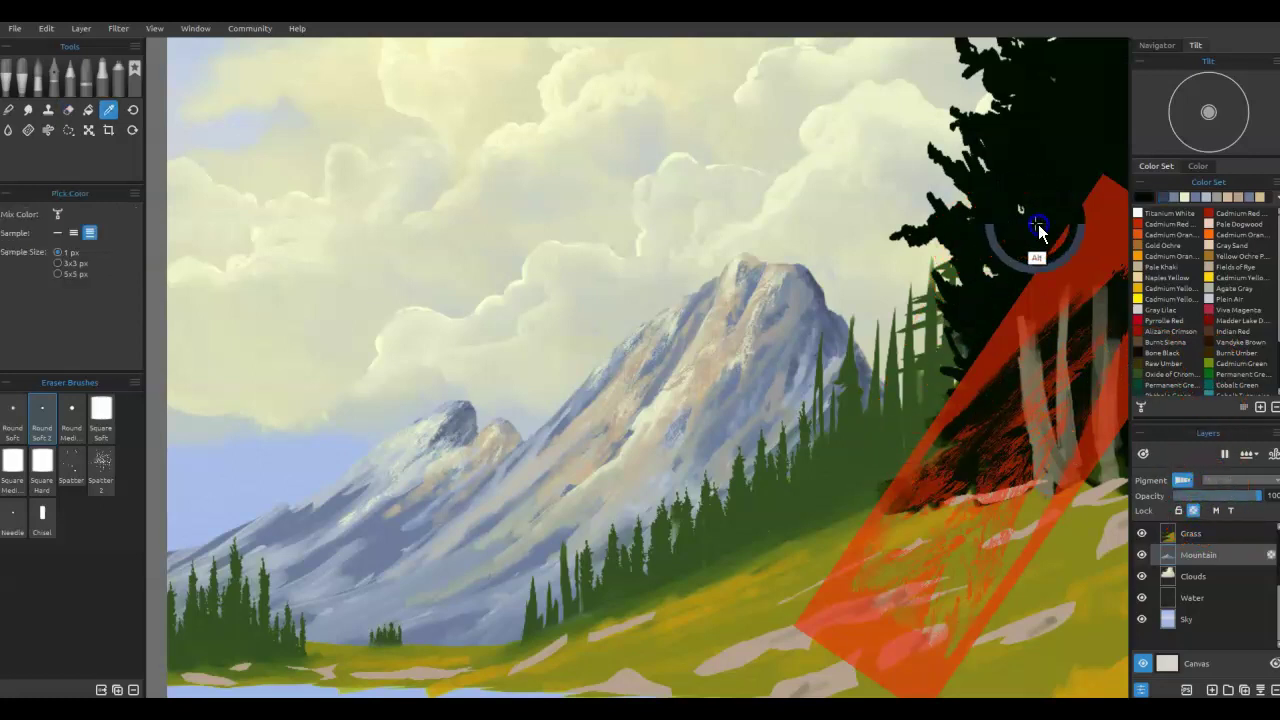
pyautogui.click(117, 80)
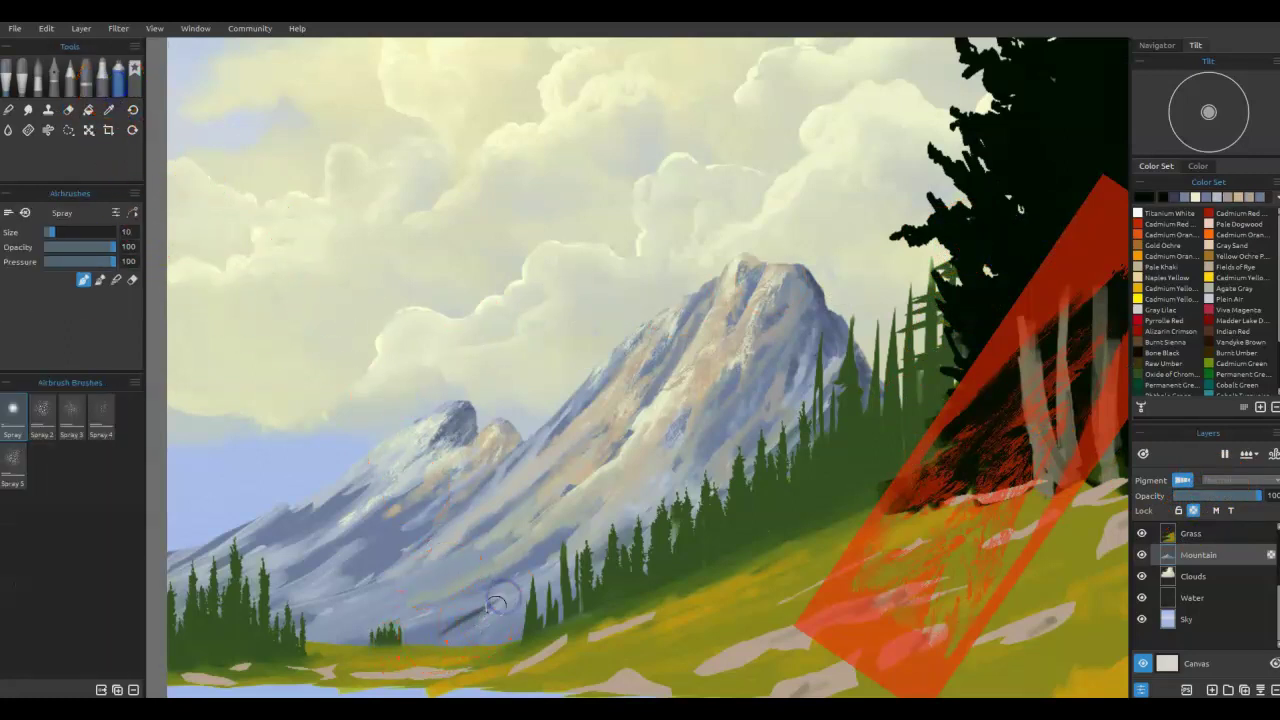
pyautogui.moveTo(86, 246); pyautogui.dragTo(64, 246)
pyautogui.moveTo(329, 486)
pyautogui.mouseDown()
pyautogui.moveTo(477, 626)
pyautogui.moveTo(446, 642)
pyautogui.moveTo(503, 626)
pyautogui.moveTo(519, 584)
pyautogui.moveTo(415, 619)
pyautogui.moveTo(495, 565)
pyautogui.moveTo(514, 544)
pyautogui.moveTo(447, 584)
pyautogui.moveTo(498, 534)
pyautogui.moveTo(376, 613)
pyautogui.moveTo(338, 623)
pyautogui.moveTo(422, 557)
pyautogui.moveTo(331, 583)
pyautogui.moveTo(291, 622)
pyautogui.moveTo(331, 574)
pyautogui.moveTo(411, 555)
pyautogui.moveTo(432, 609)
pyautogui.moveTo(539, 539)
pyautogui.moveTo(475, 599)
pyautogui.moveTo(549, 572)
pyautogui.moveTo(456, 643)
pyautogui.moveTo(508, 623)
pyautogui.moveTo(420, 640)
pyautogui.moveTo(436, 611)
pyautogui.moveTo(286, 574)
pyautogui.mouseUp()
pyautogui.keyDown('alt'); pyautogui.click(266, 634); pyautogui.keyUp('alt')
# Step: Blend the dark patches at the mountain base with the Express Oils Paper brush, reducing its size to 7
pyautogui.click(24, 80)
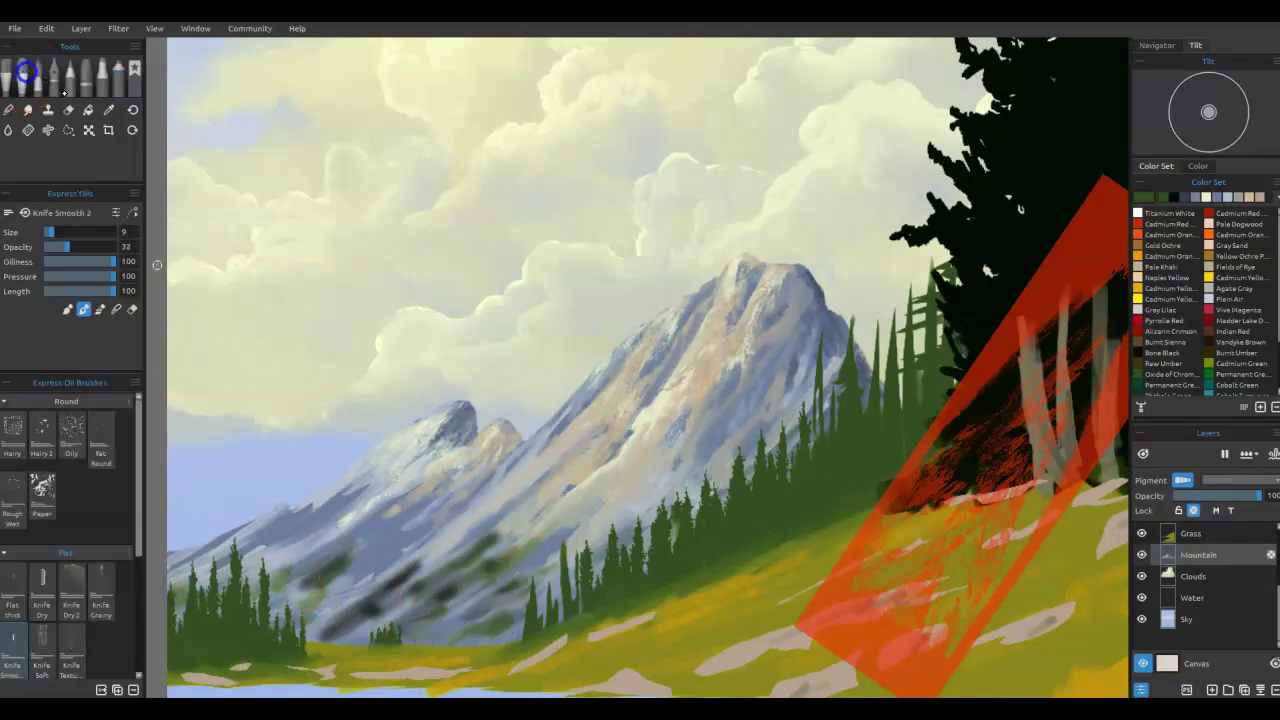
pyautogui.click(42, 490)
pyautogui.press('b')
pyautogui.moveTo(486, 589)
pyautogui.mouseDown()
pyautogui.moveTo(468, 600)
pyautogui.moveTo(524, 602)
pyautogui.moveTo(562, 570)
pyautogui.moveTo(469, 631)
pyautogui.mouseUp()
pyautogui.press('[')
pyautogui.press('[')
pyautogui.press('[')
pyautogui.press('[')
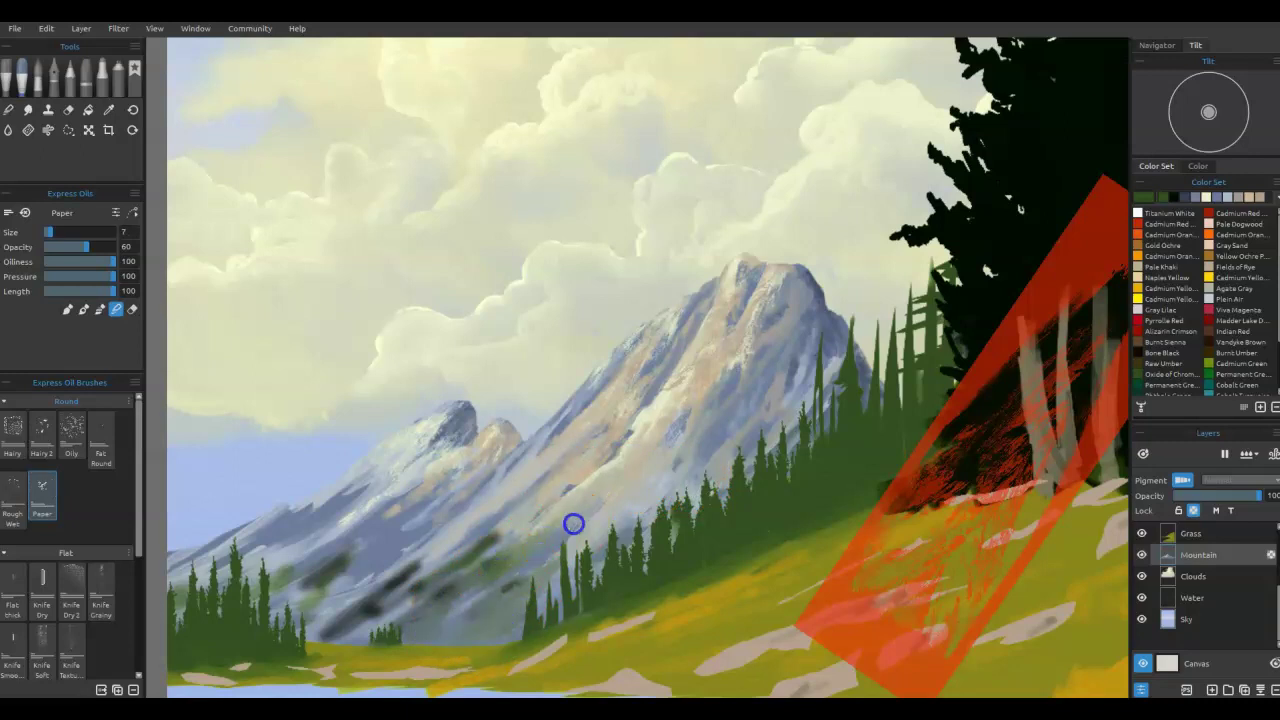
# Step: Smooth the dark green patches into the lower slope with the Oily Round brush in blending mode at size 8
pyautogui.click(10, 132)
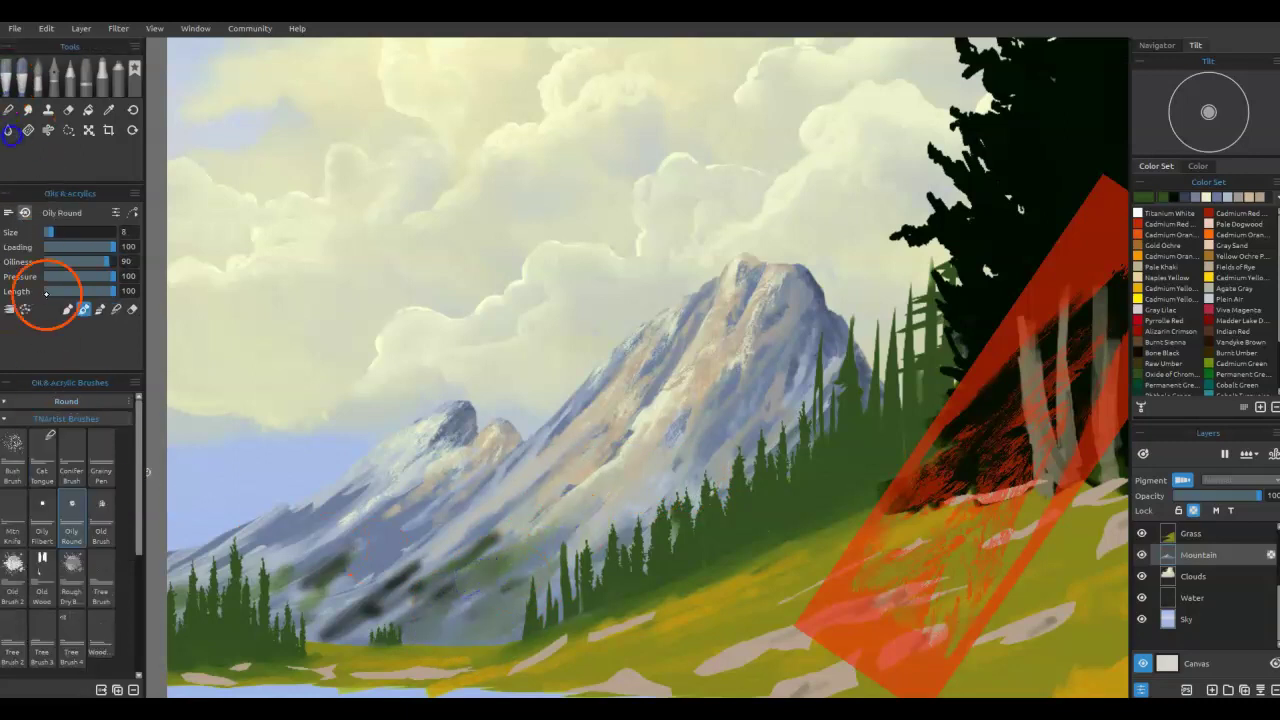
pyautogui.click(491, 543)
pyautogui.moveTo(455, 567)
pyautogui.mouseDown()
pyautogui.moveTo(520, 513)
pyautogui.moveTo(494, 543)
pyautogui.mouseUp()
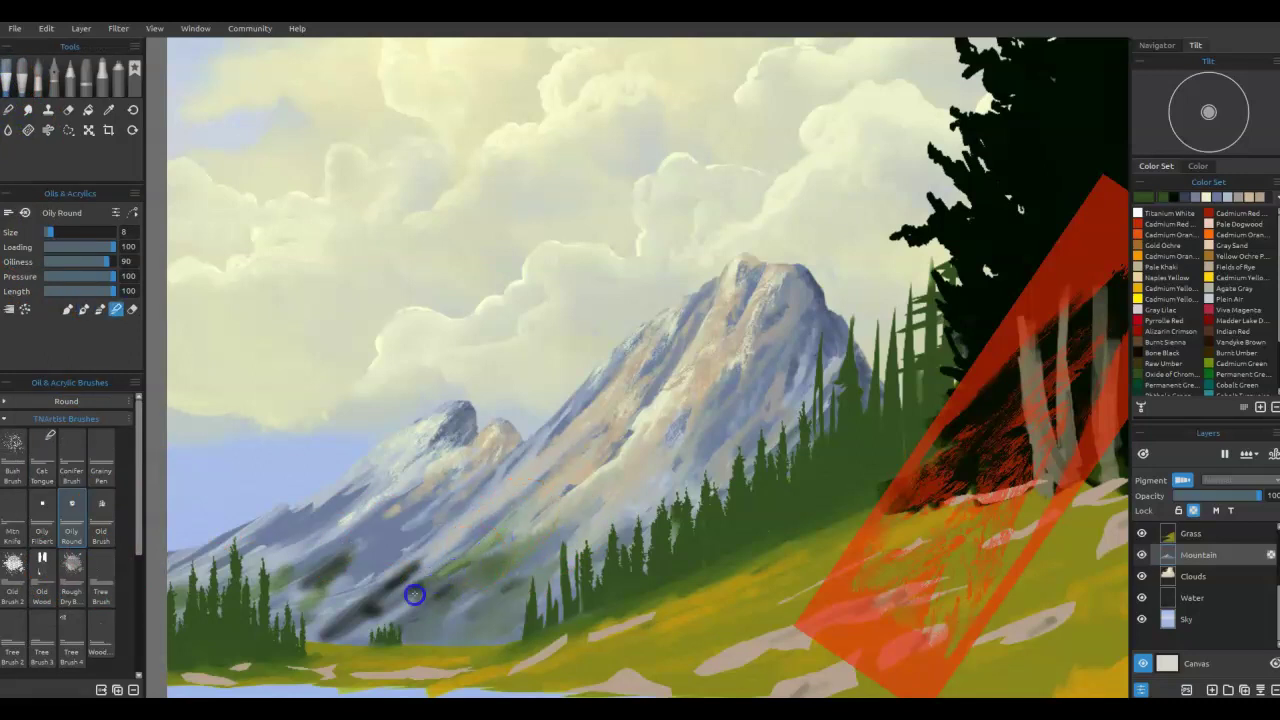
pyautogui.moveTo(446, 591)
pyautogui.mouseDown()
pyautogui.moveTo(409, 604)
pyautogui.moveTo(446, 573)
pyautogui.moveTo(391, 606)
pyautogui.moveTo(474, 524)
pyautogui.moveTo(382, 586)
pyautogui.moveTo(410, 562)
pyautogui.mouseUp()
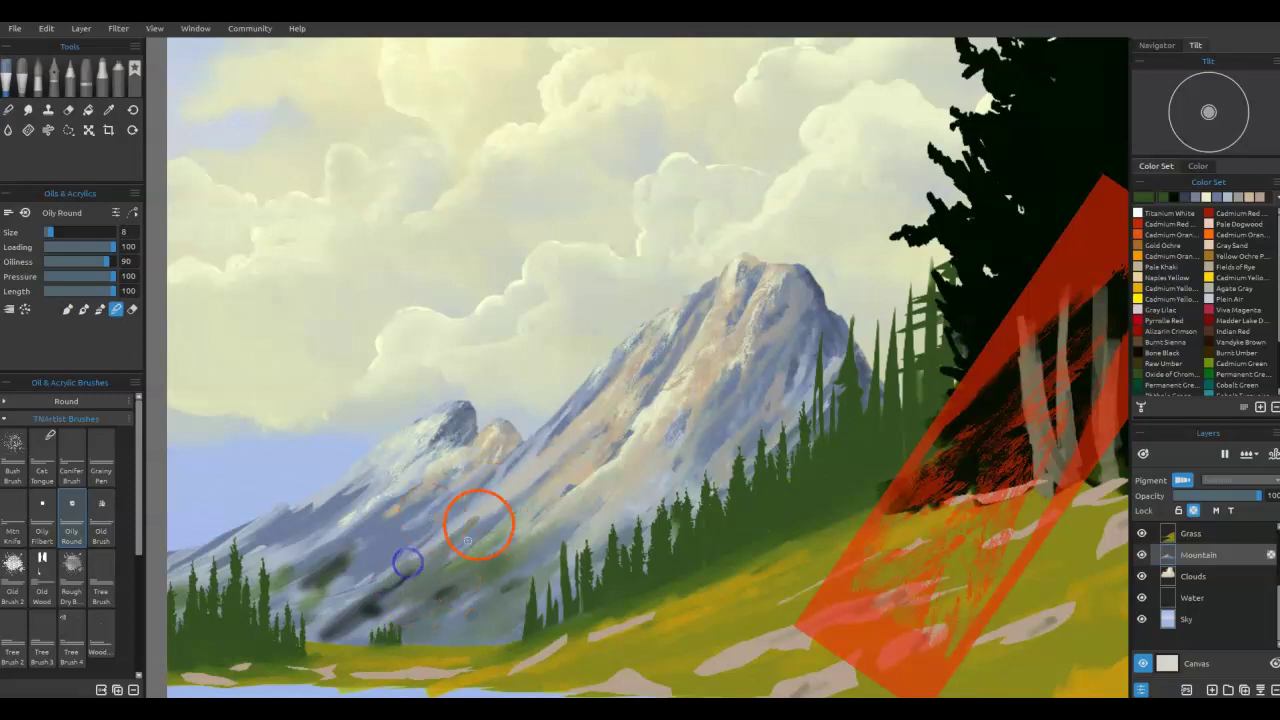
# Step: Break up the central dark patches into distant tree texture by blending with Old Brush 2 at size 12
pyautogui.click(14, 565)
pyautogui.press('[')
pyautogui.press('[')
pyautogui.press('[')
pyautogui.press('[')
pyautogui.press('[')
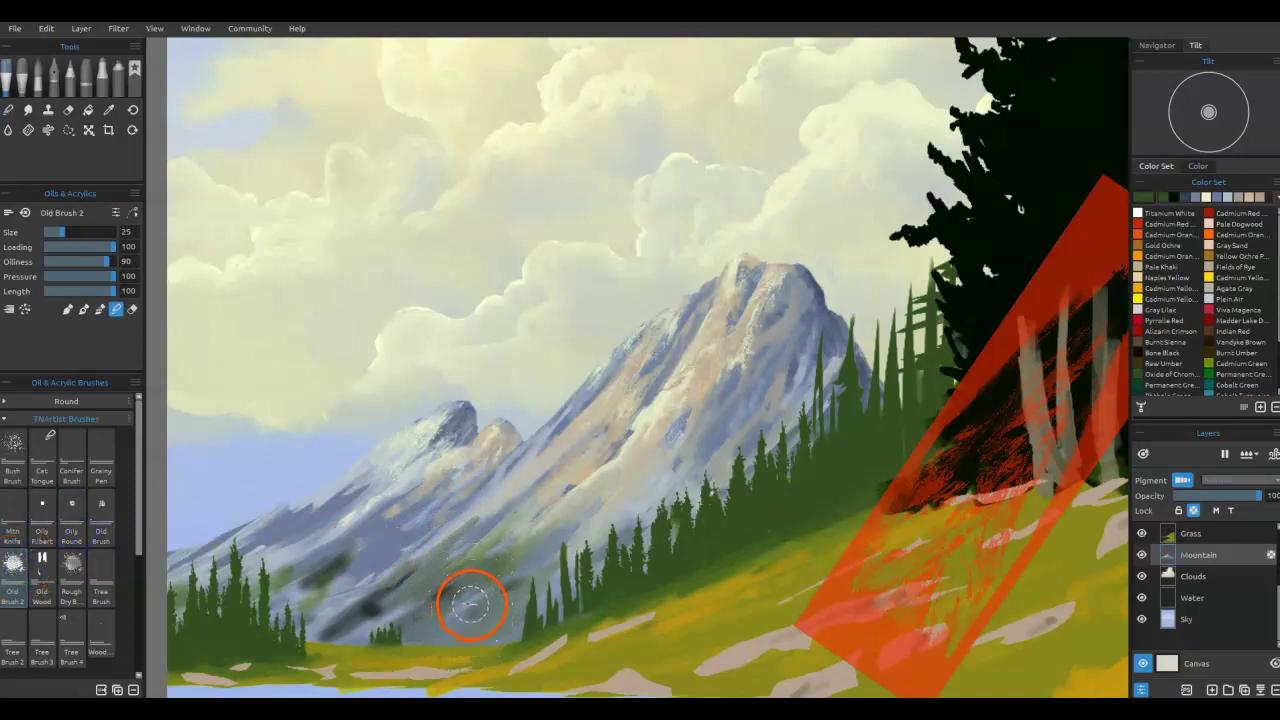
pyautogui.press('[')
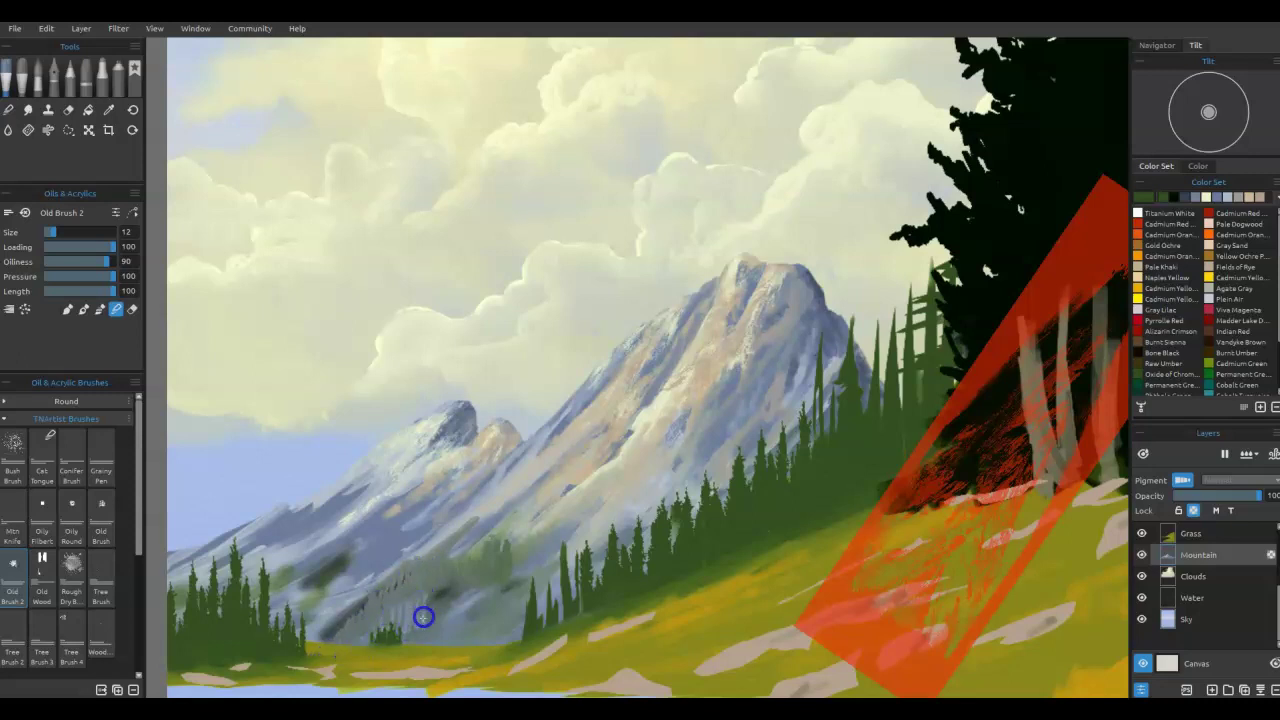
pyautogui.moveTo(438, 608); pyautogui.dragTo(467, 598)
# Step: Reduce Old Brush 2 to size 7 and blend tree texture into the dark patch above the left-hand conifers
pyautogui.press('[')
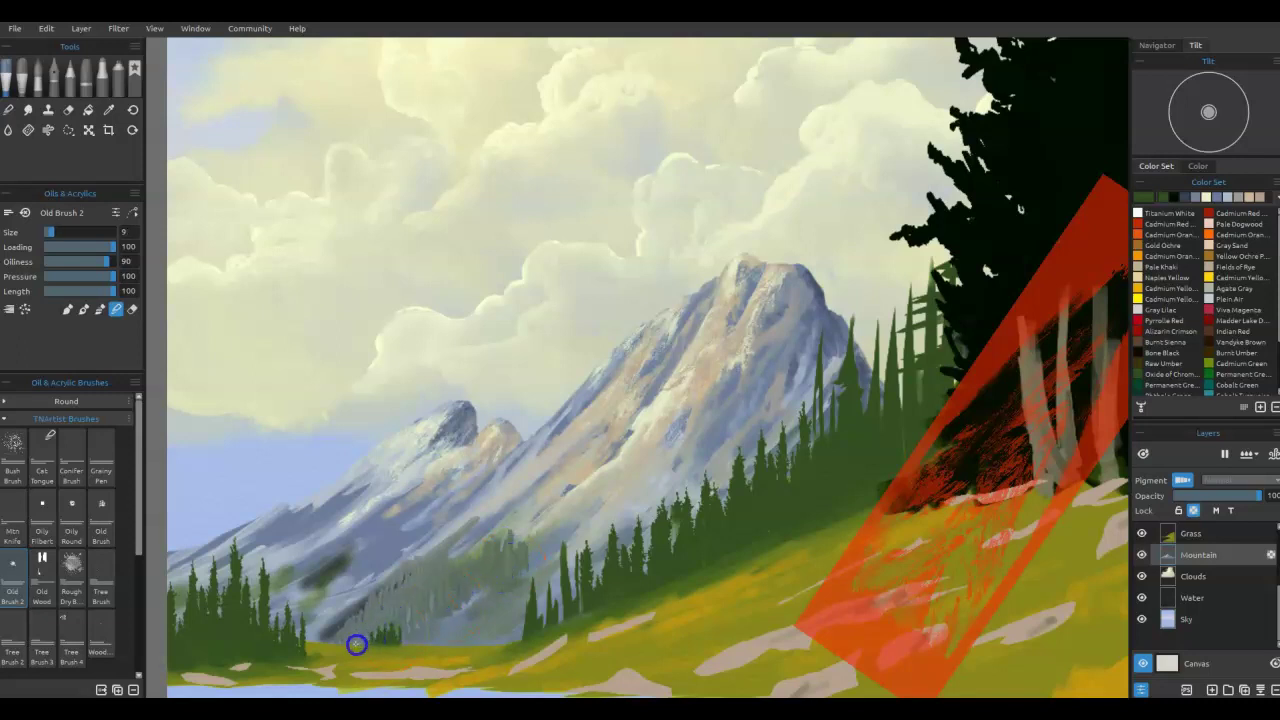
pyautogui.press('[')
pyautogui.press('[')
pyautogui.moveTo(334, 580)
pyautogui.mouseDown()
pyautogui.moveTo(331, 563)
pyautogui.moveTo(272, 618)
pyautogui.moveTo(309, 606)
pyautogui.moveTo(348, 563)
pyautogui.moveTo(371, 577)
pyautogui.moveTo(381, 568)
pyautogui.moveTo(335, 591)
pyautogui.moveTo(345, 567)
pyautogui.moveTo(366, 591)
pyautogui.moveTo(363, 606)
pyautogui.moveTo(334, 614)
pyautogui.moveTo(345, 620)
pyautogui.mouseUp()
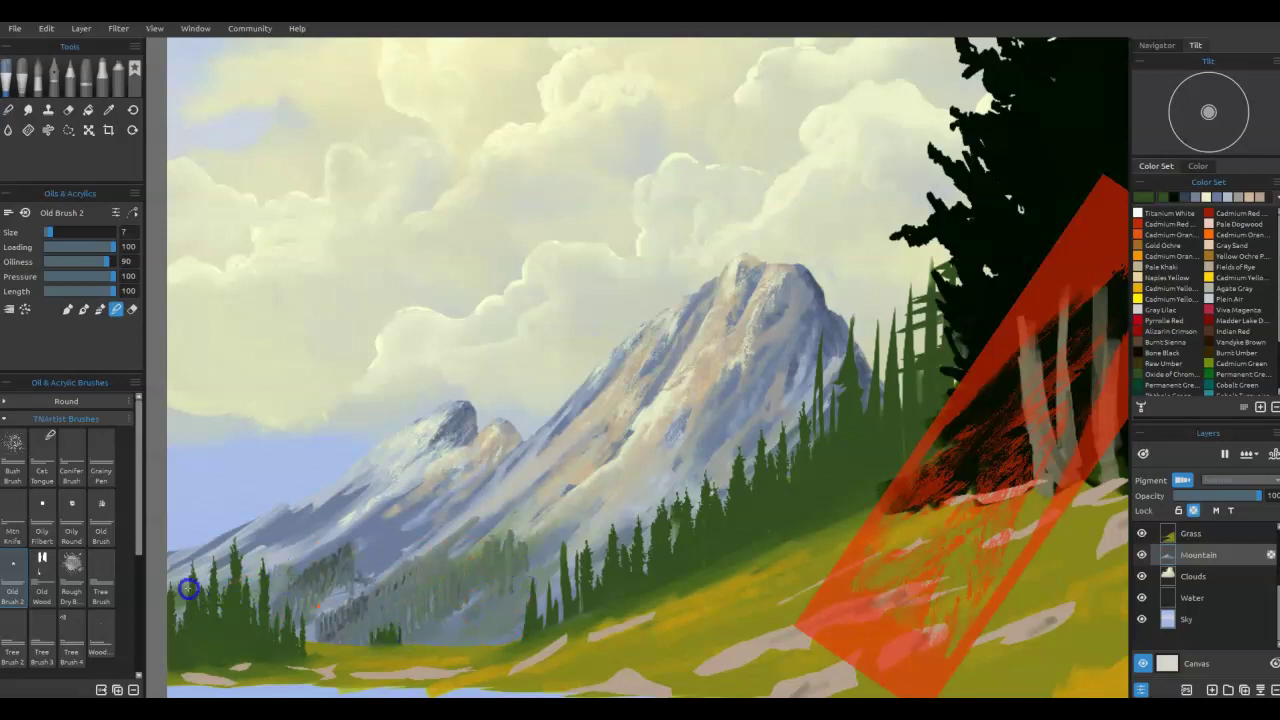
# Step: Switch to the Bush Brush at size 10 and blend the textured foothill patches
pyautogui.click(13, 455)
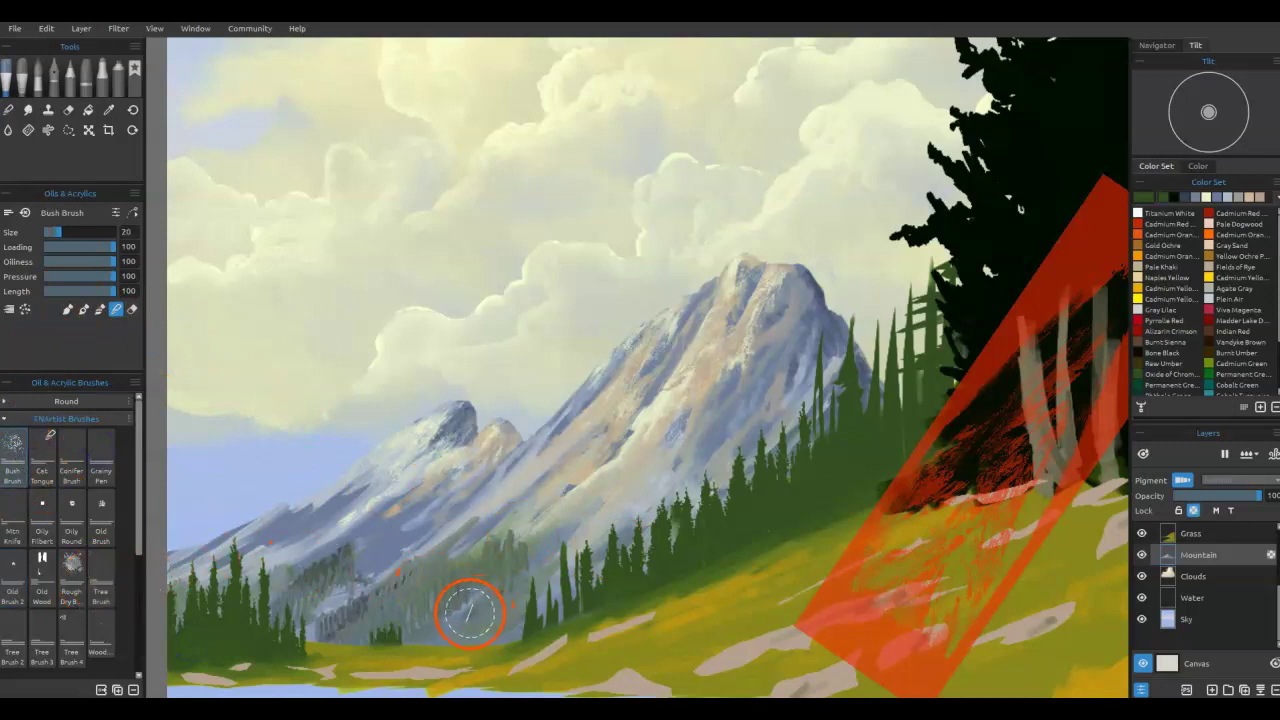
pyautogui.press('[')
pyautogui.press('[')
pyautogui.press('[')
pyautogui.press('[')
pyautogui.press('[')
pyautogui.press('[')
pyautogui.press('[')
pyautogui.press('[')
pyautogui.press('[')
pyautogui.press('[')
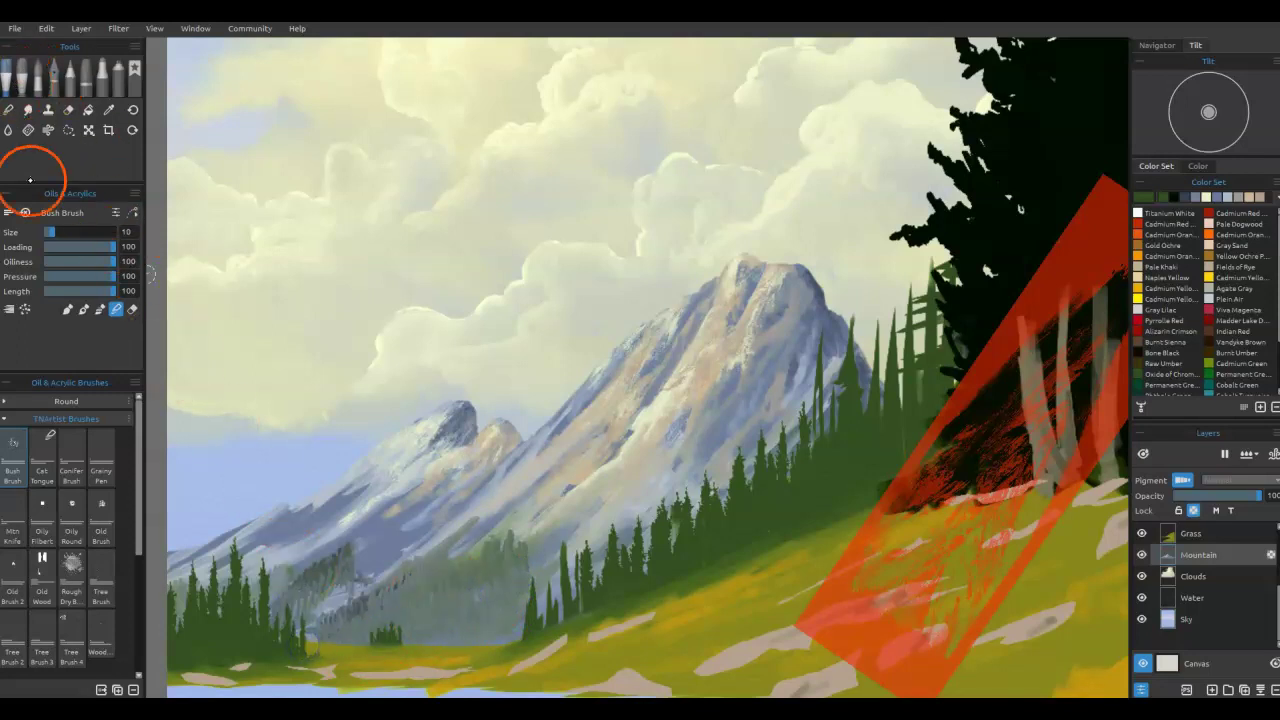
# Step: Blend the foothill trees into a smooth grey-green band with the Oily Round brush
pyautogui.click(72, 512)
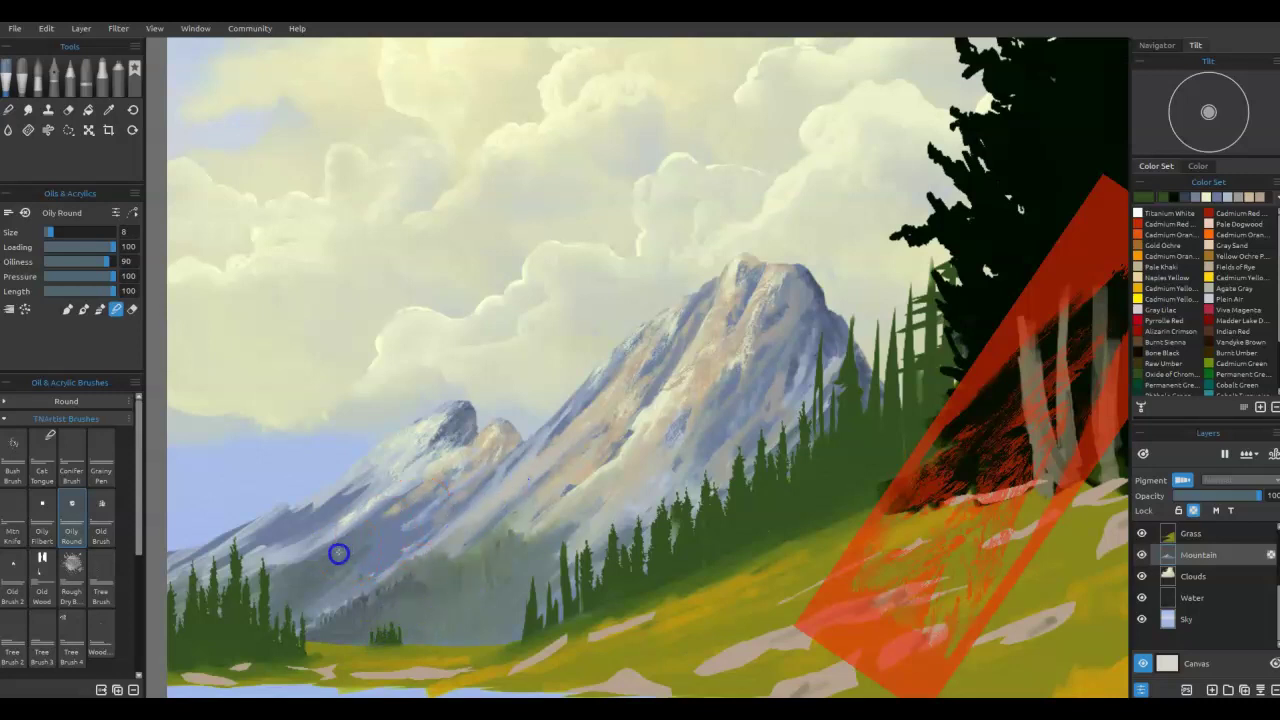
pyautogui.moveTo(350, 559); pyautogui.dragTo(353, 569)
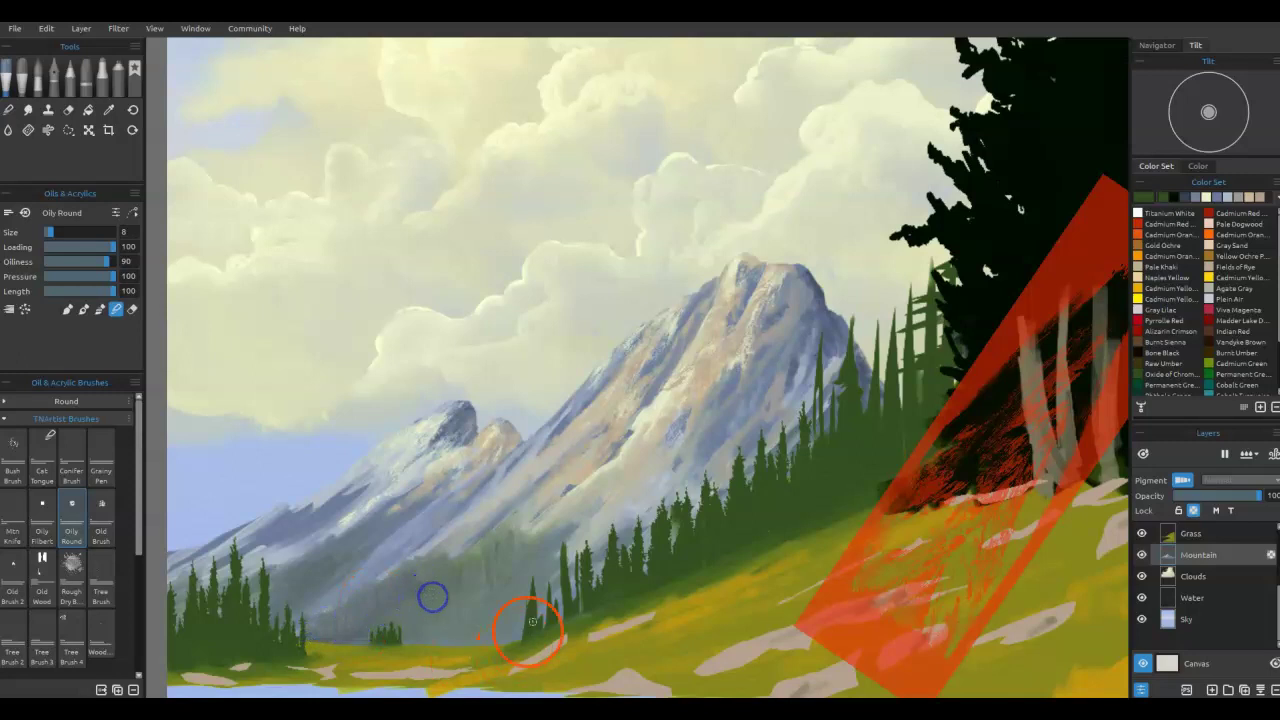
pyautogui.moveTo(524, 573)
pyautogui.mouseDown()
pyautogui.moveTo(494, 580)
pyautogui.moveTo(483, 609)
pyautogui.moveTo(539, 570)
pyautogui.moveTo(485, 557)
pyautogui.mouseUp()
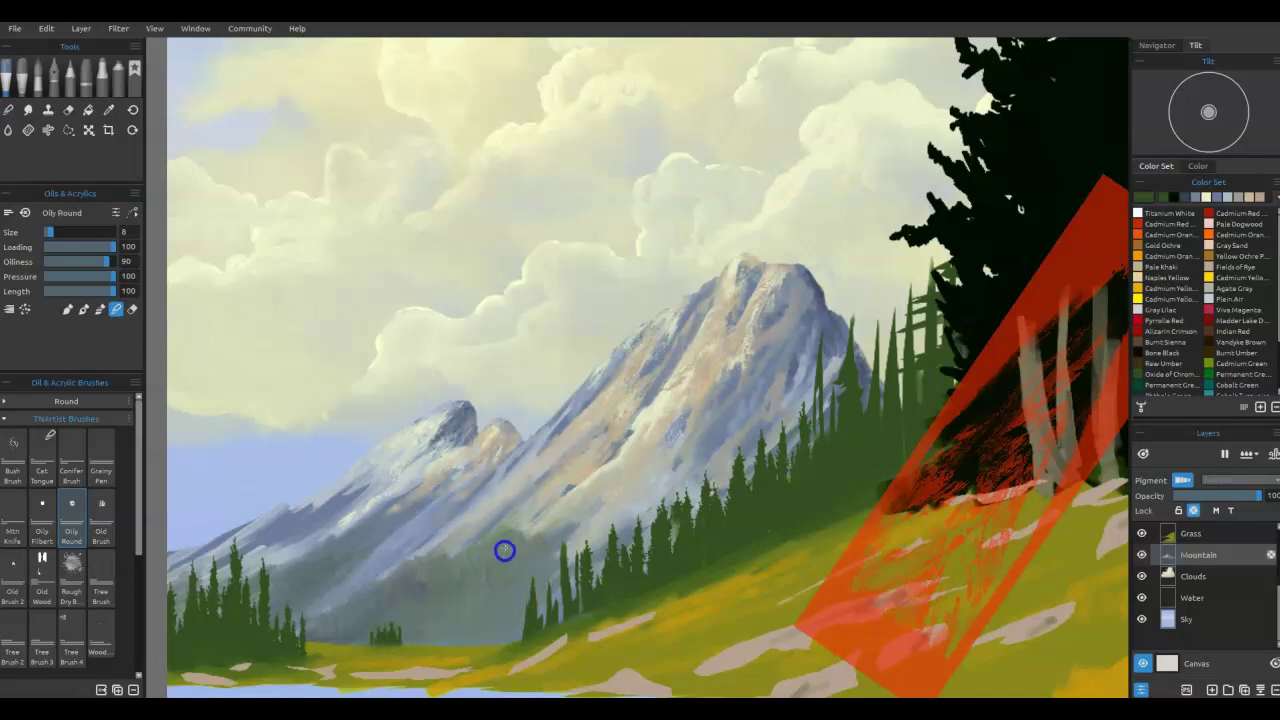
# Step: Soften the base and upper edge of the grey-green foothills using the Soft blender at size 14
pyautogui.click(8, 110)
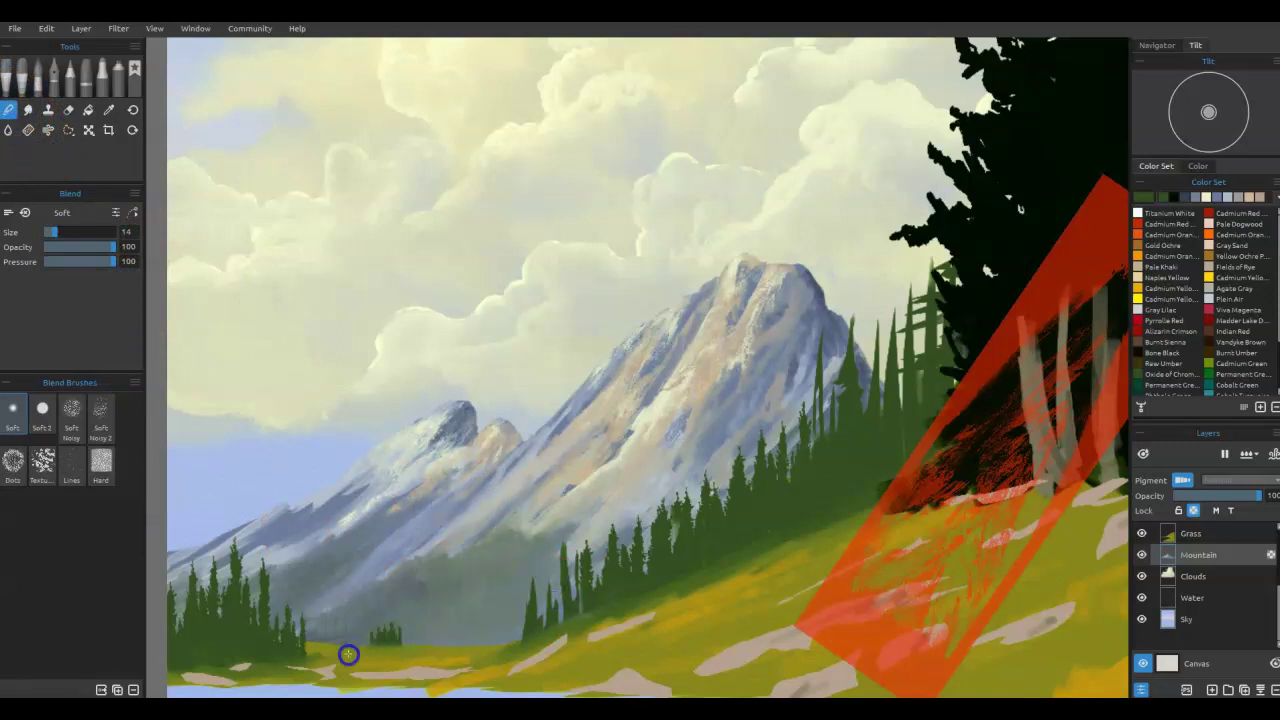
pyautogui.moveTo(290, 643)
pyautogui.mouseDown()
pyautogui.moveTo(423, 626)
pyautogui.moveTo(443, 586)
pyautogui.moveTo(316, 637)
pyautogui.mouseUp()
pyautogui.click(492, 666)
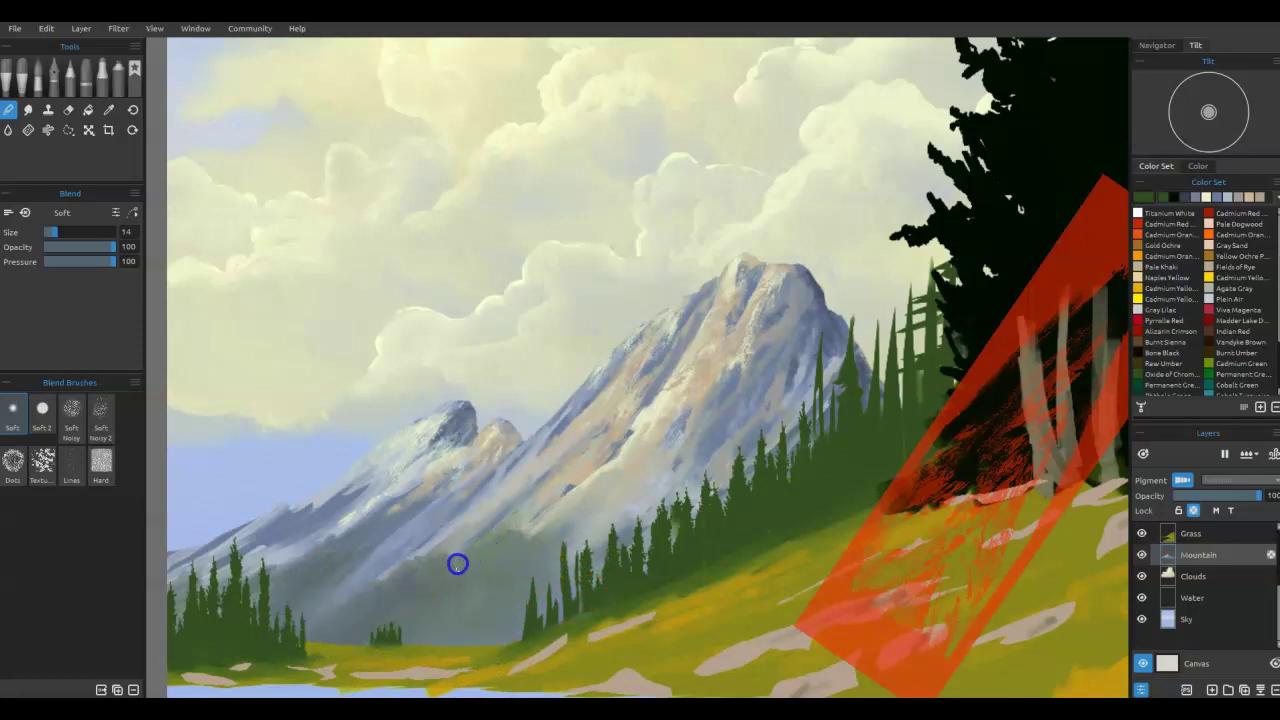
pyautogui.click(609, 543)
pyautogui.moveTo(793, 549)
pyautogui.mouseDown()
pyautogui.moveTo(764, 584)
pyautogui.moveTo(783, 538)
pyautogui.moveTo(803, 529)
pyautogui.mouseUp()
# Step: Sample dark green from the tree slope, paint it over the foothills with Oily Round and blend it in
pyautogui.keyDown('alt'); pyautogui.click(798, 528); pyautogui.keyUp('alt')
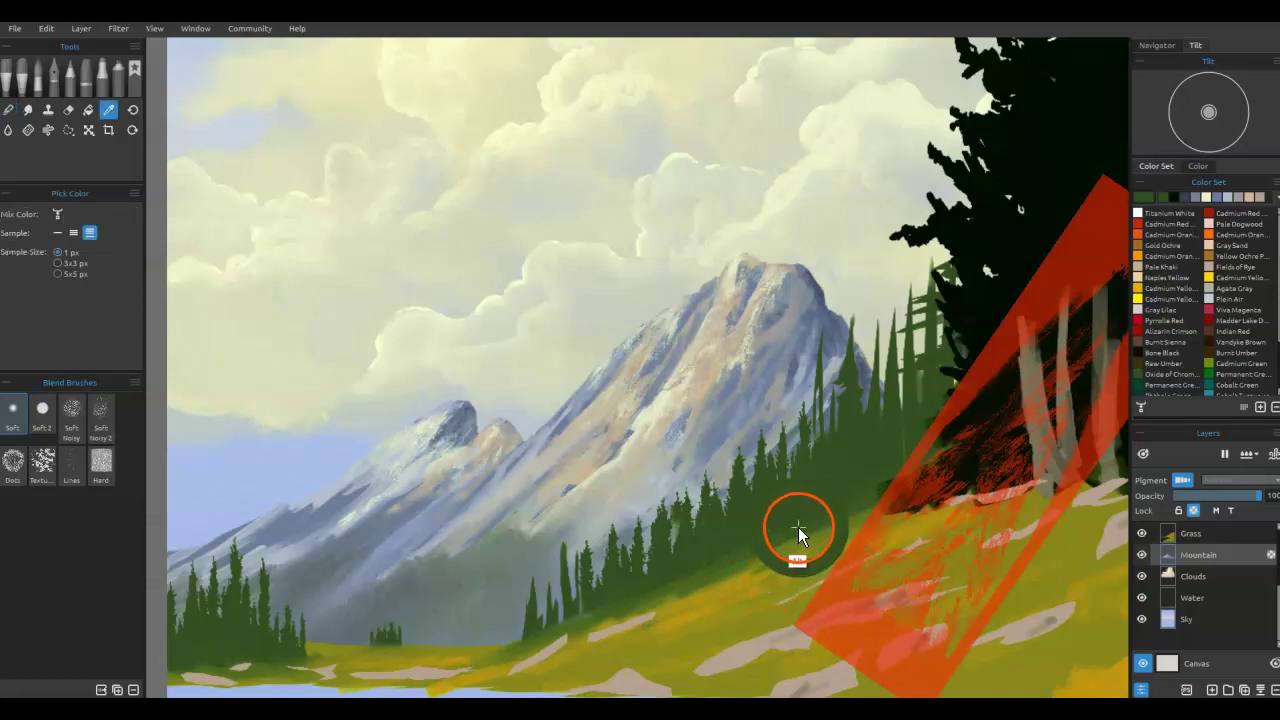
pyautogui.press('o')
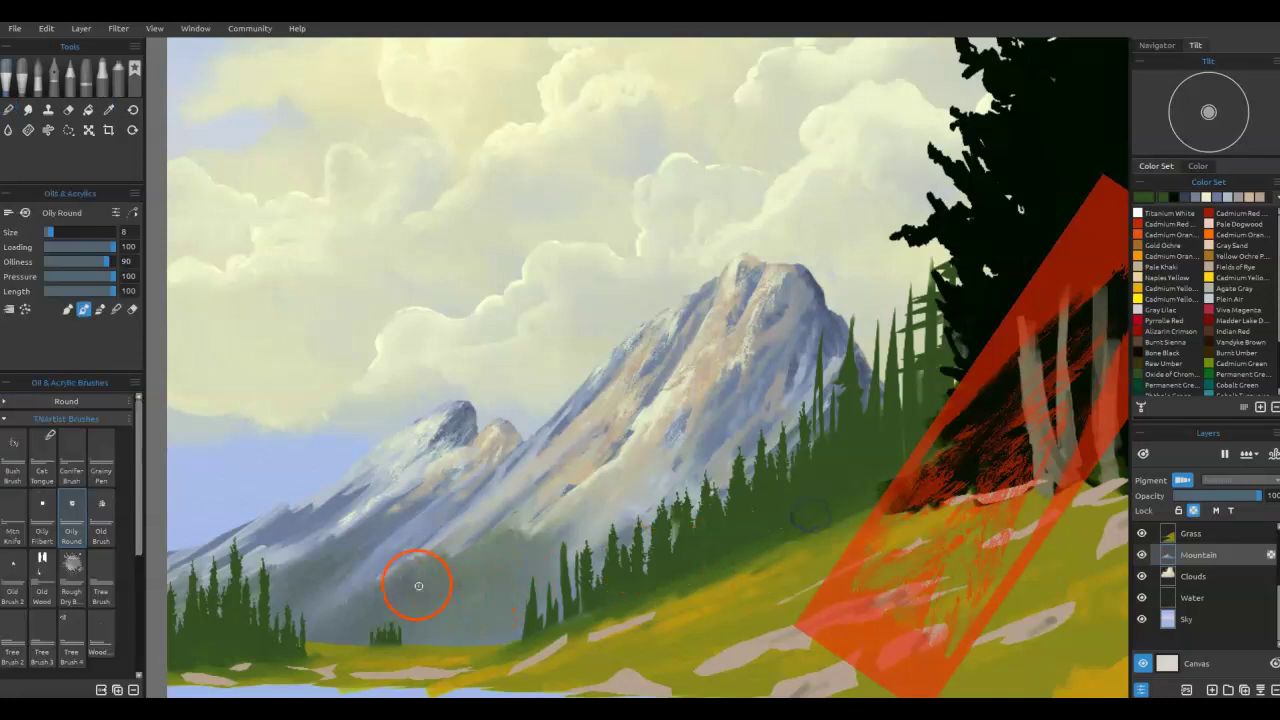
pyautogui.moveTo(484, 577); pyautogui.dragTo(413, 615)
pyautogui.click(491, 611)
pyautogui.press('n')
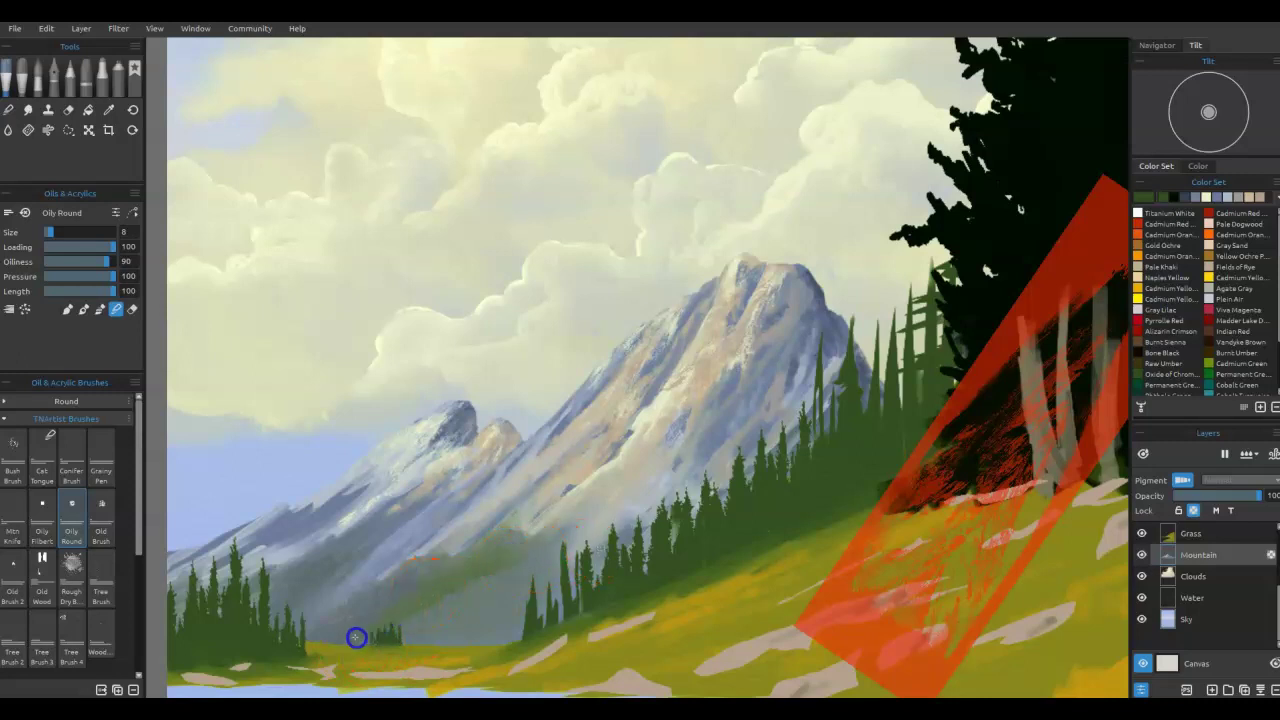
pyautogui.click(307, 680)
pyautogui.moveTo(540, 614)
pyautogui.mouseDown()
pyautogui.moveTo(587, 614)
pyautogui.moveTo(616, 587)
pyautogui.moveTo(611, 596)
pyautogui.mouseUp()
# Step: Sample the foreground conifer green and adjust it to a lighter, muted green
pyautogui.keyDown('alt'); pyautogui.click(588, 608); pyautogui.keyUp('alt')
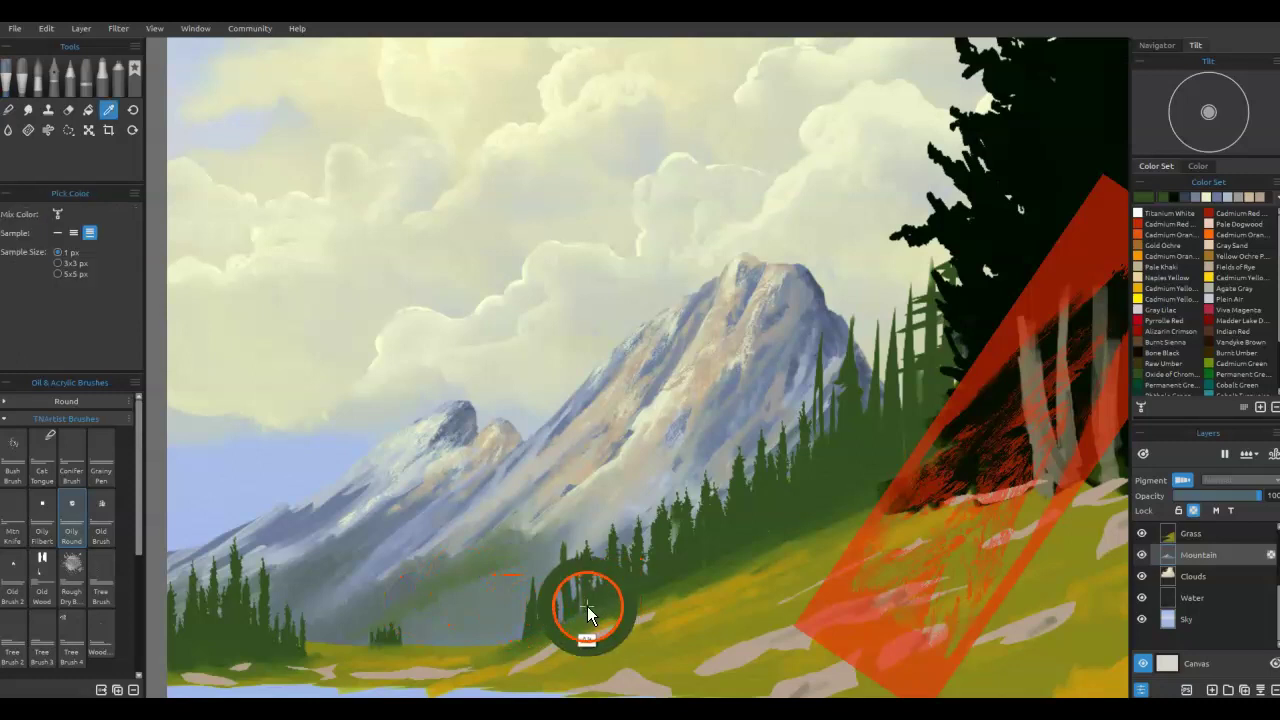
pyautogui.moveTo(1184, 197); pyautogui.dragTo(1145, 198)
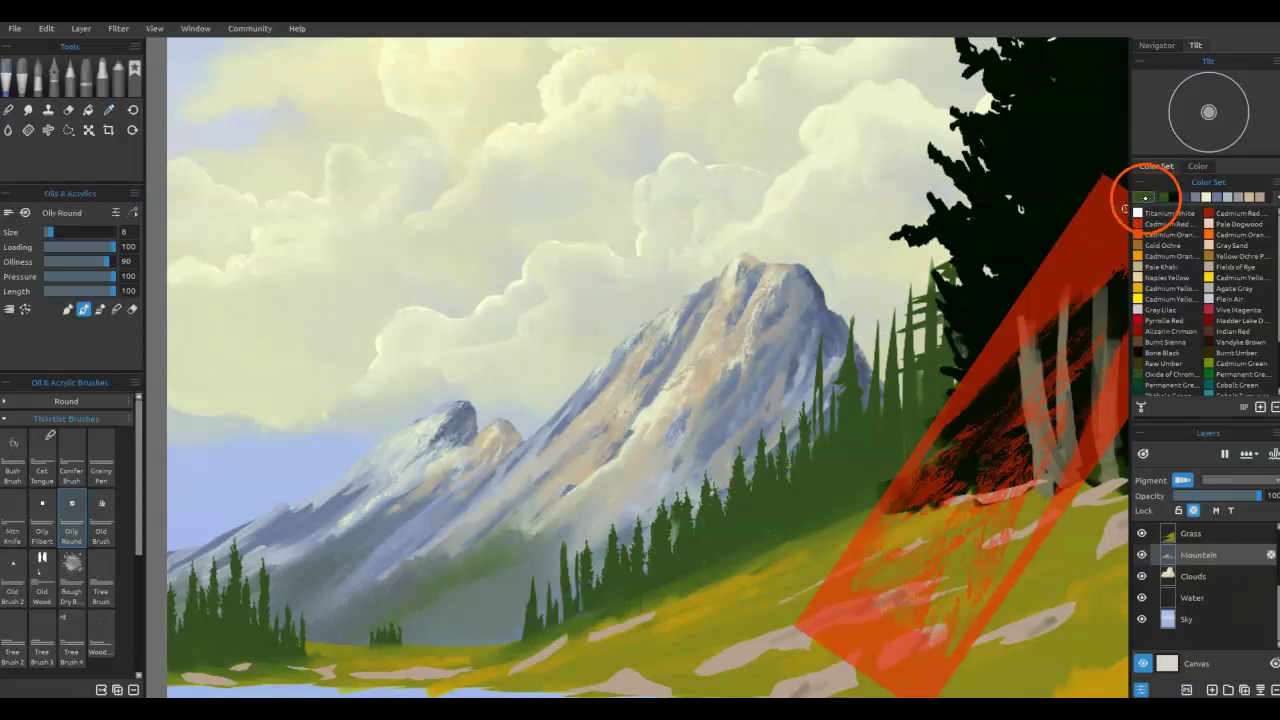
pyautogui.doubleClick(1145, 198)
pyautogui.click(739, 324)
pyautogui.moveTo(796, 295); pyautogui.dragTo(796, 284)
pyautogui.click(730, 471)
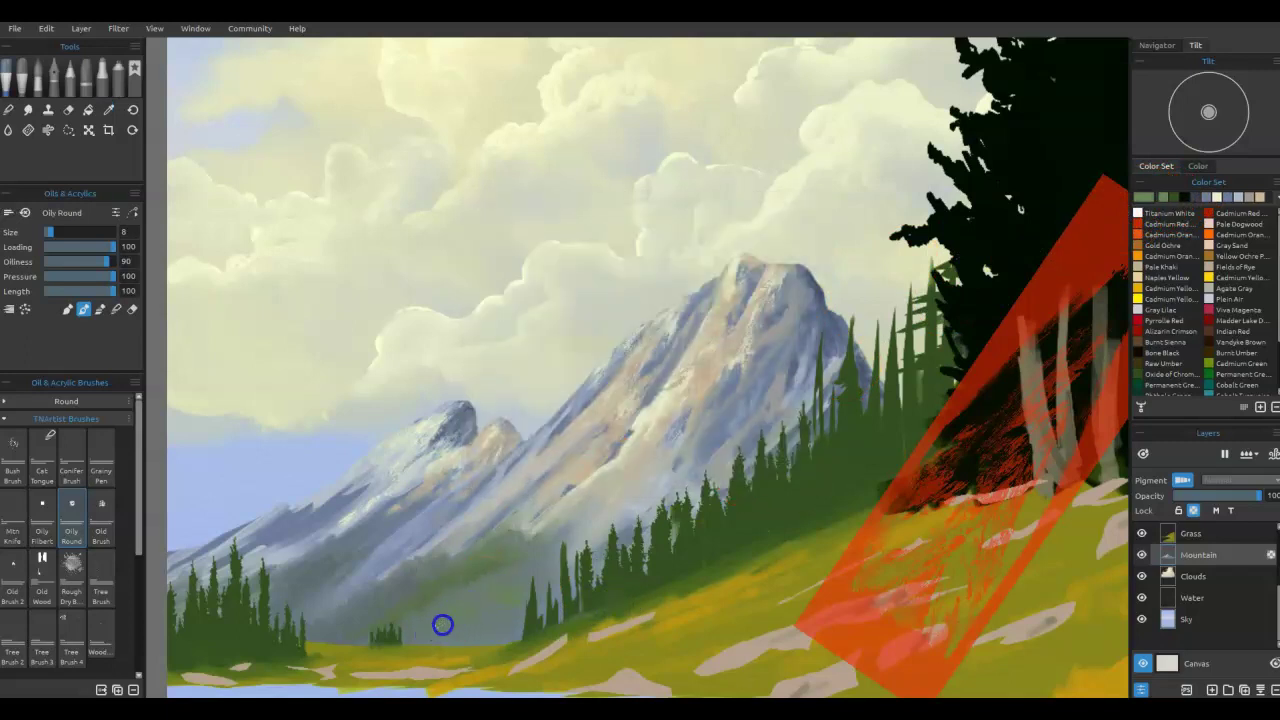
# Step: Darken the muted green, paint it across the lower foothills behind the small trees and blend the strokes
pyautogui.doubleClick(1143, 198)
pyautogui.click(729, 471)
pyautogui.moveTo(486, 600)
pyautogui.mouseDown()
pyautogui.moveTo(545, 620)
pyautogui.moveTo(525, 600)
pyautogui.moveTo(394, 639)
pyautogui.mouseUp()
pyautogui.press('n')
pyautogui.moveTo(494, 614); pyautogui.dragTo(490, 629)
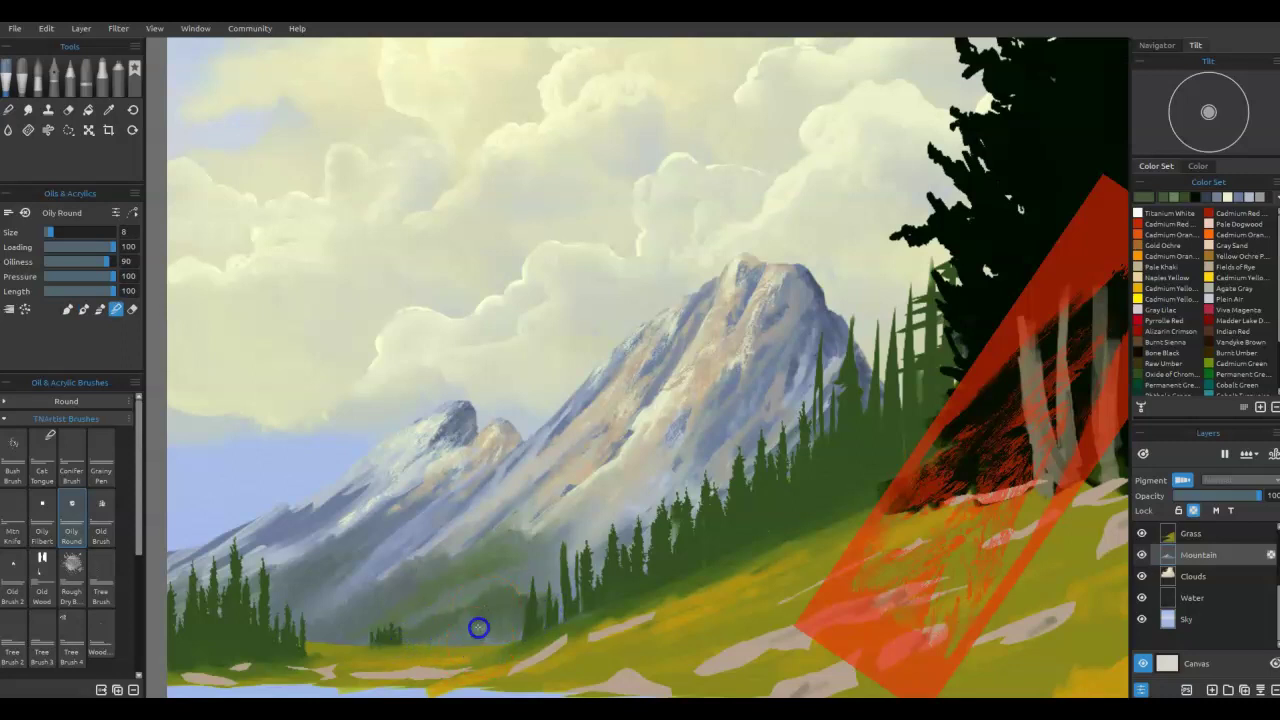
# Step: Blend the muted green strokes across the lower foothills and around the small trees with Oily Round at size 8
pyautogui.moveTo(537, 630)
pyautogui.mouseDown()
pyautogui.moveTo(574, 609)
pyautogui.moveTo(480, 637)
pyautogui.mouseUp()
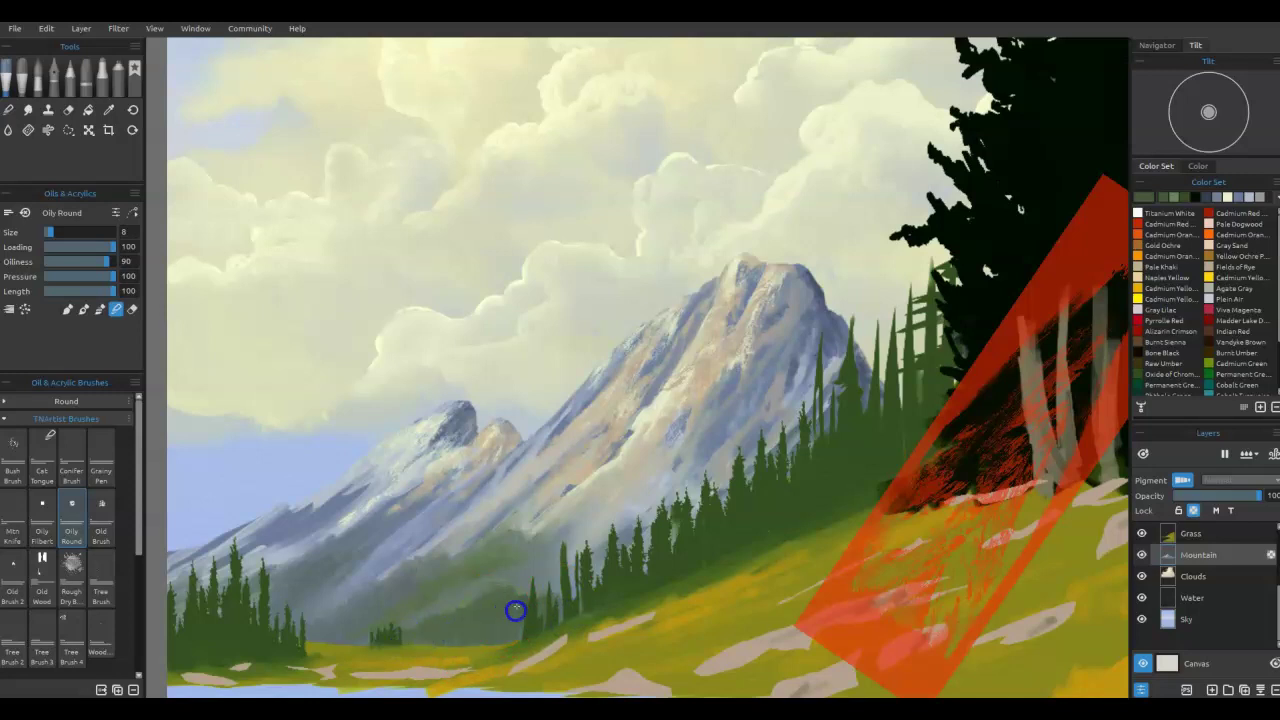
pyautogui.click(514, 616)
pyautogui.click(390, 640)
pyautogui.moveTo(495, 621); pyautogui.dragTo(469, 590)
pyautogui.click(802, 592)
pyautogui.click(634, 571)
pyautogui.click(497, 563)
pyautogui.click(371, 600)
pyautogui.click(366, 622)
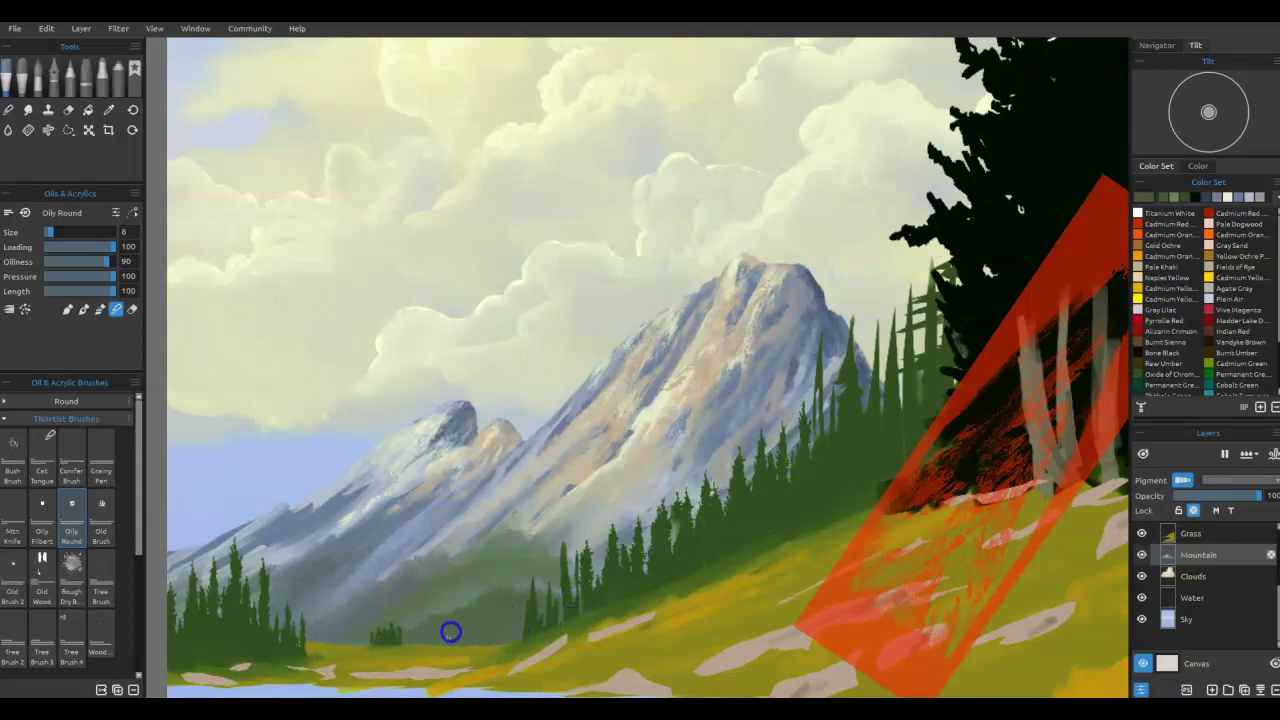
pyautogui.hotkey('ctrl', '0')
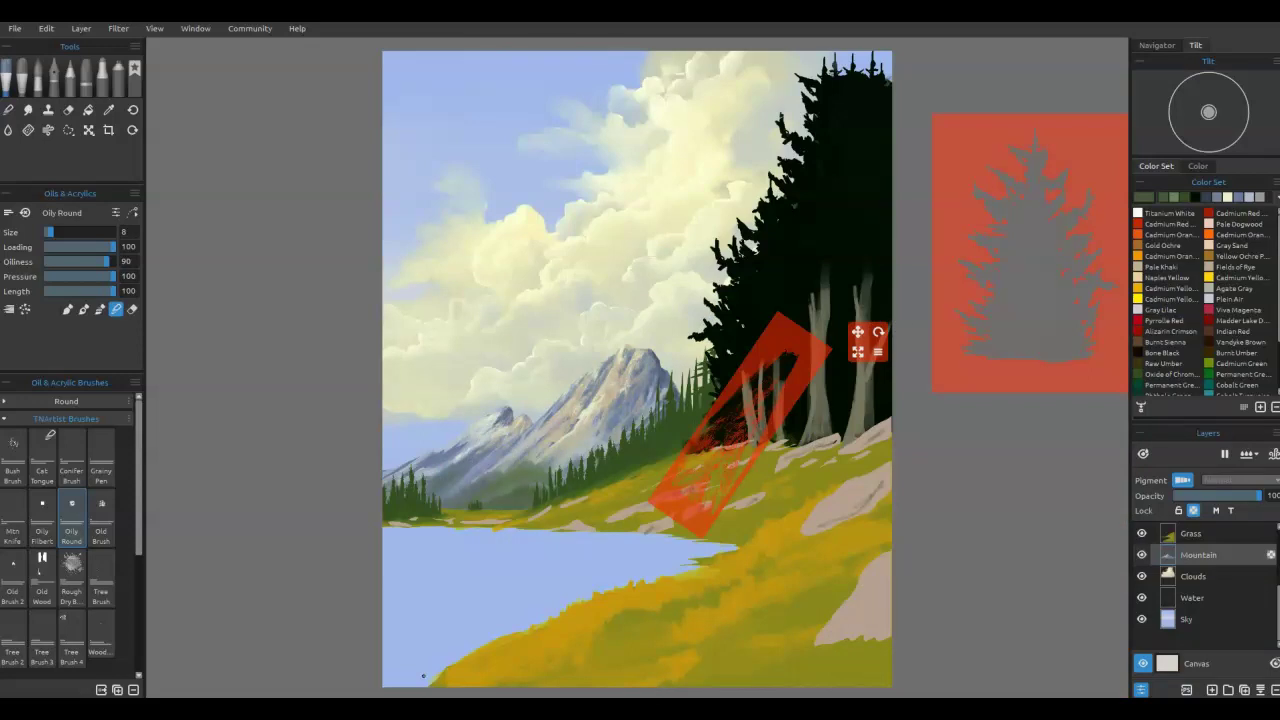
pyautogui.moveTo(520, 455)
pyautogui.mouseDown()
pyautogui.moveTo(456, 493)
pyautogui.moveTo(573, 465)
pyautogui.mouseUp()
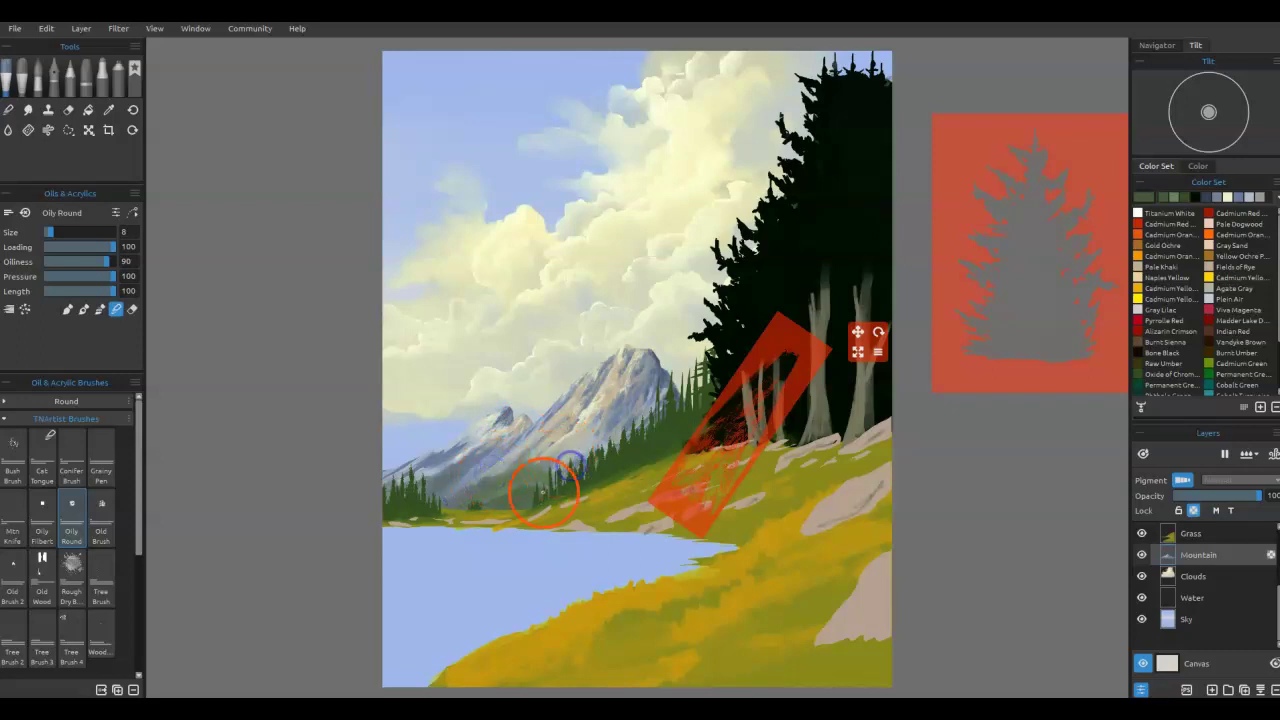
# Step: On the Clouds layer, soften the low clouds at the horizon with the Express Oils Paper brush in blending mode at size 12
pyautogui.click(1201, 577)
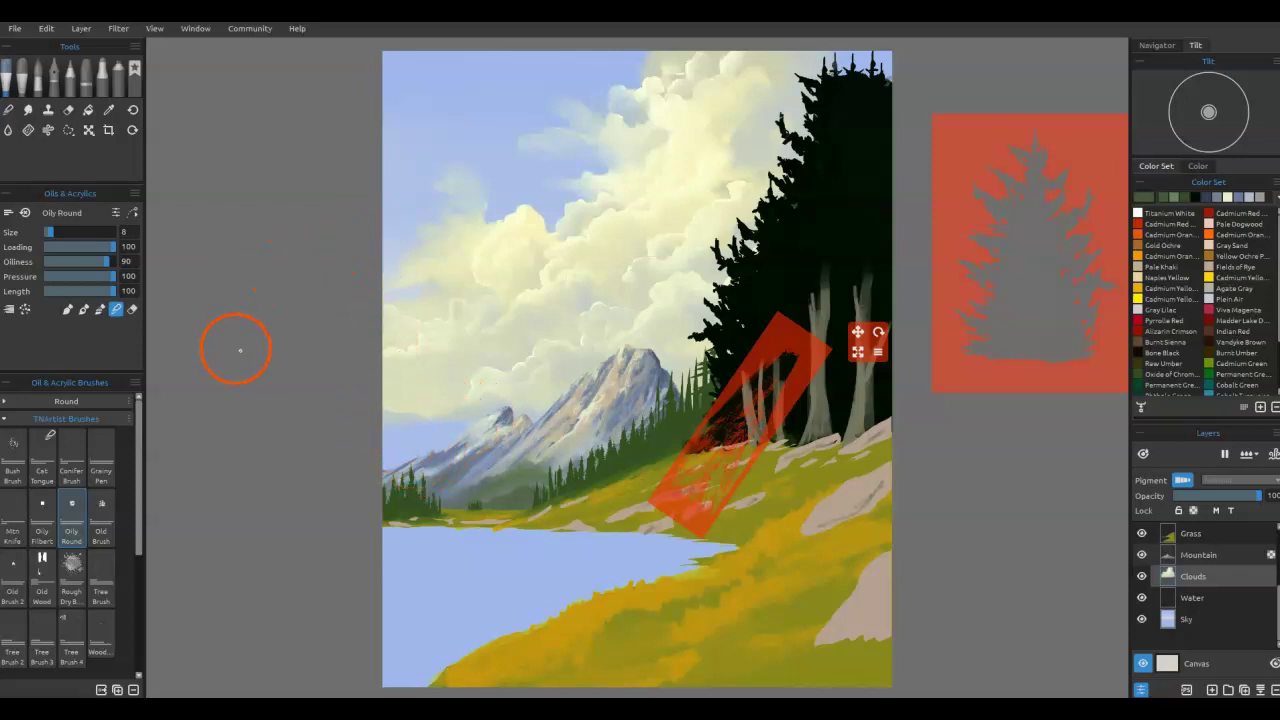
pyautogui.click(25, 72)
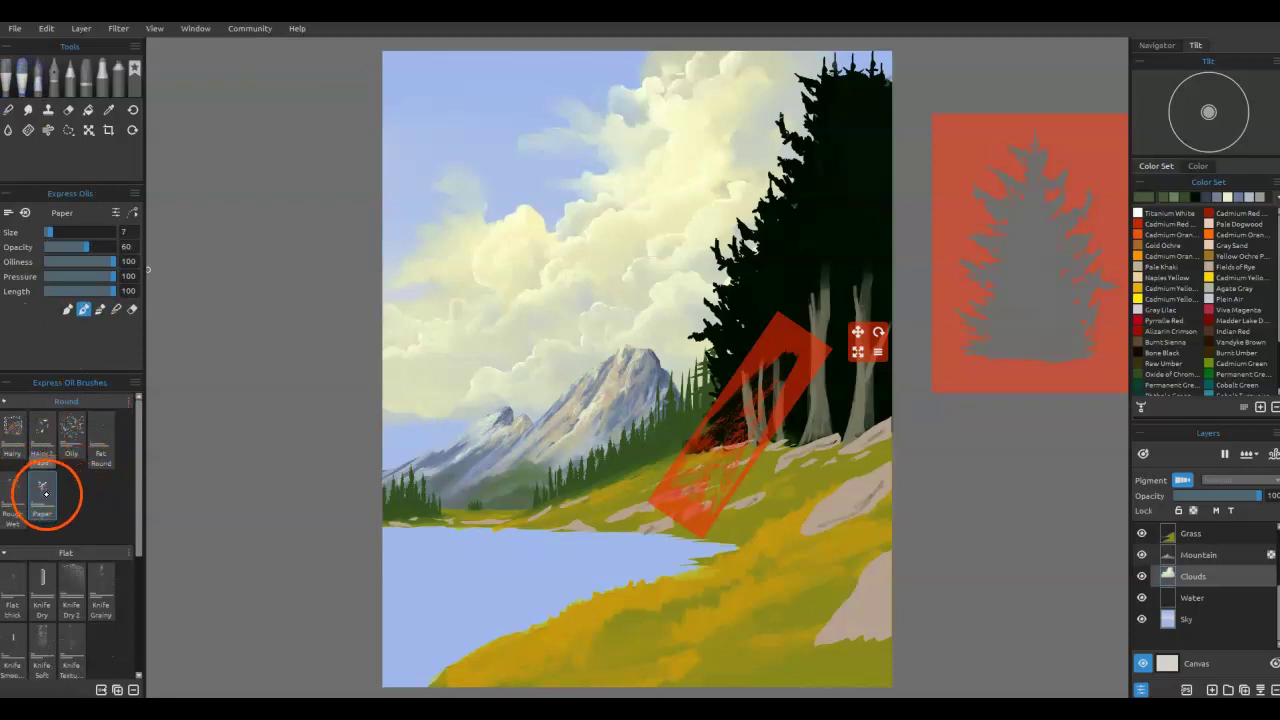
pyautogui.press('n')
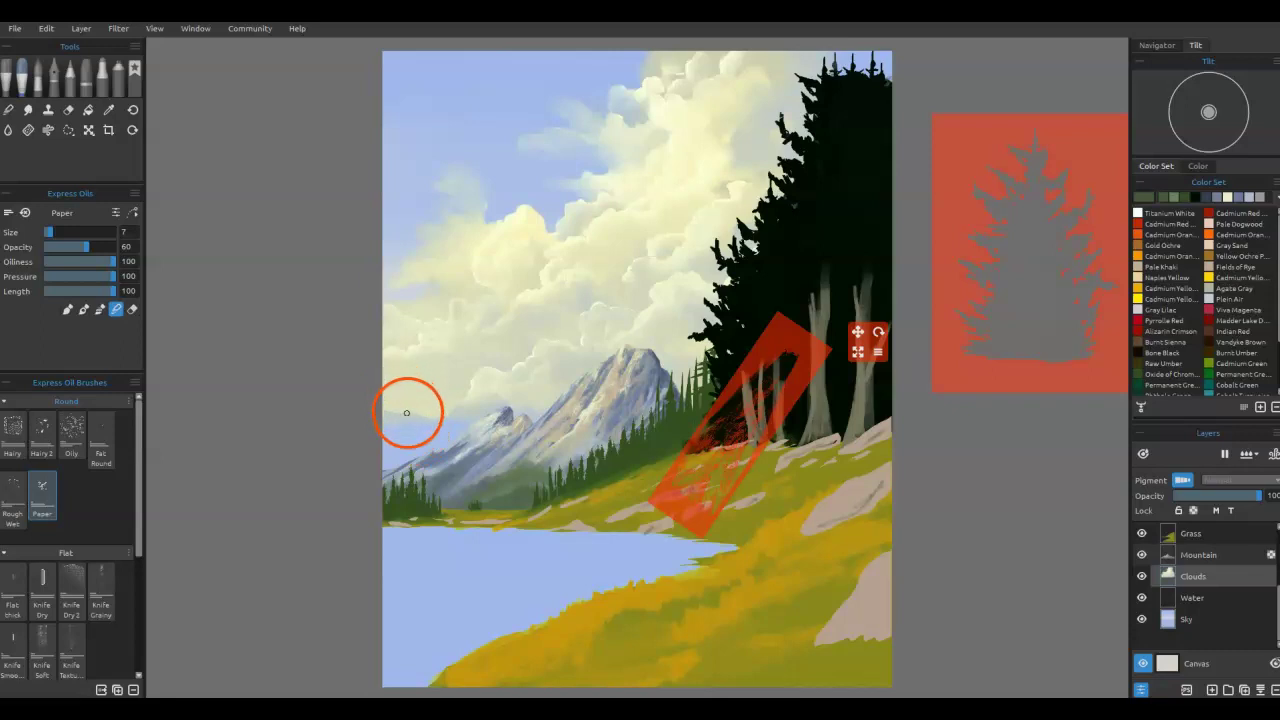
pyautogui.press(']')
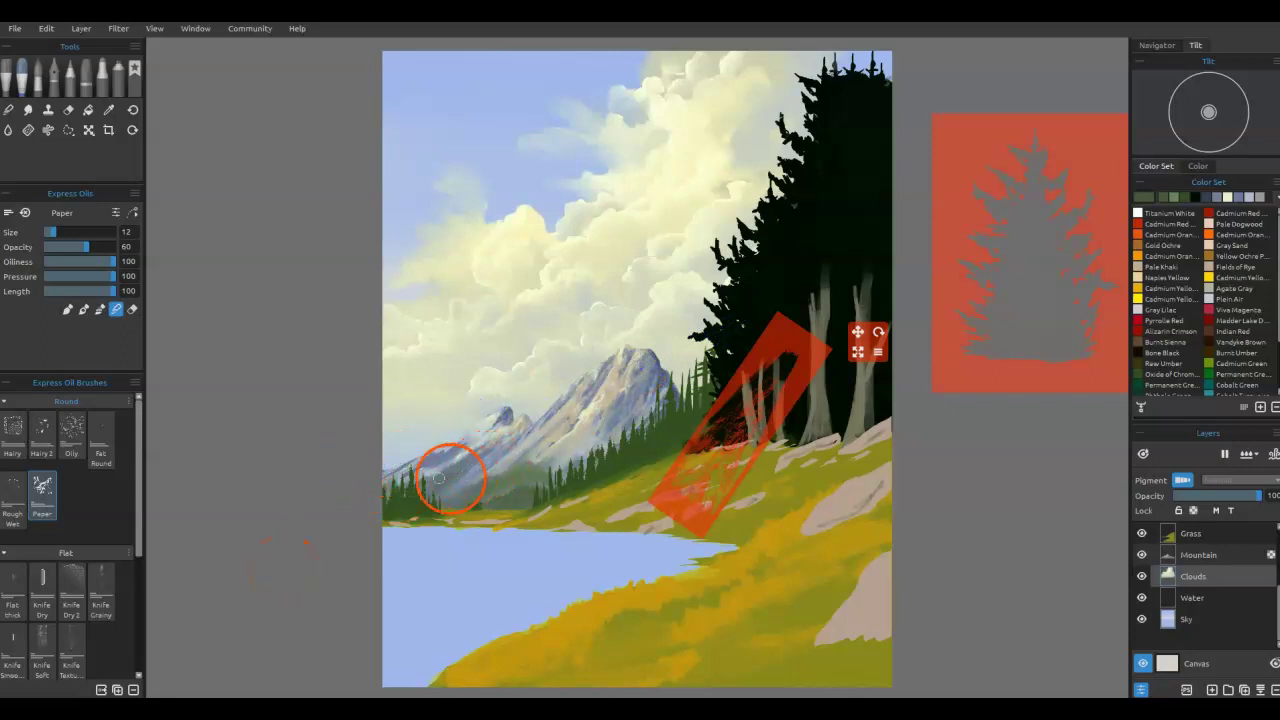
# Step: On the Mountain layer, blend the rocky slopes with Knife Smooth 2 at size 9 and 32 opacity
pyautogui.click(1187, 556)
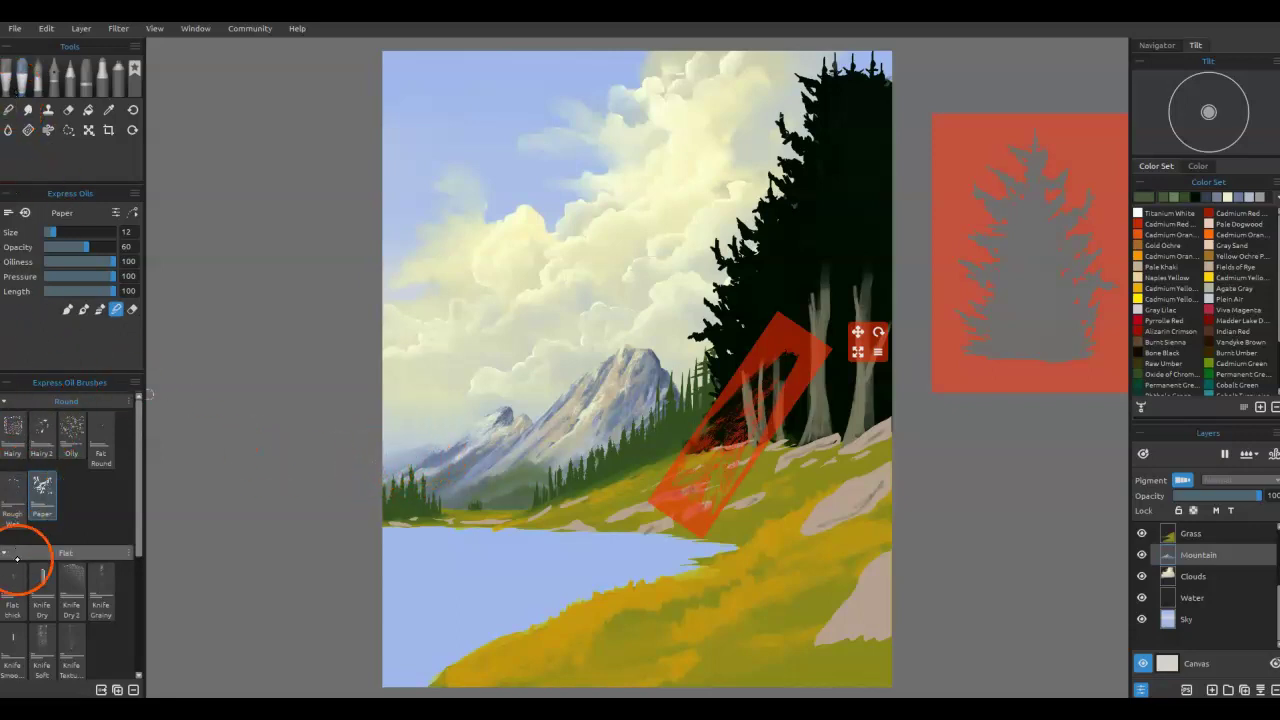
pyautogui.click(14, 648)
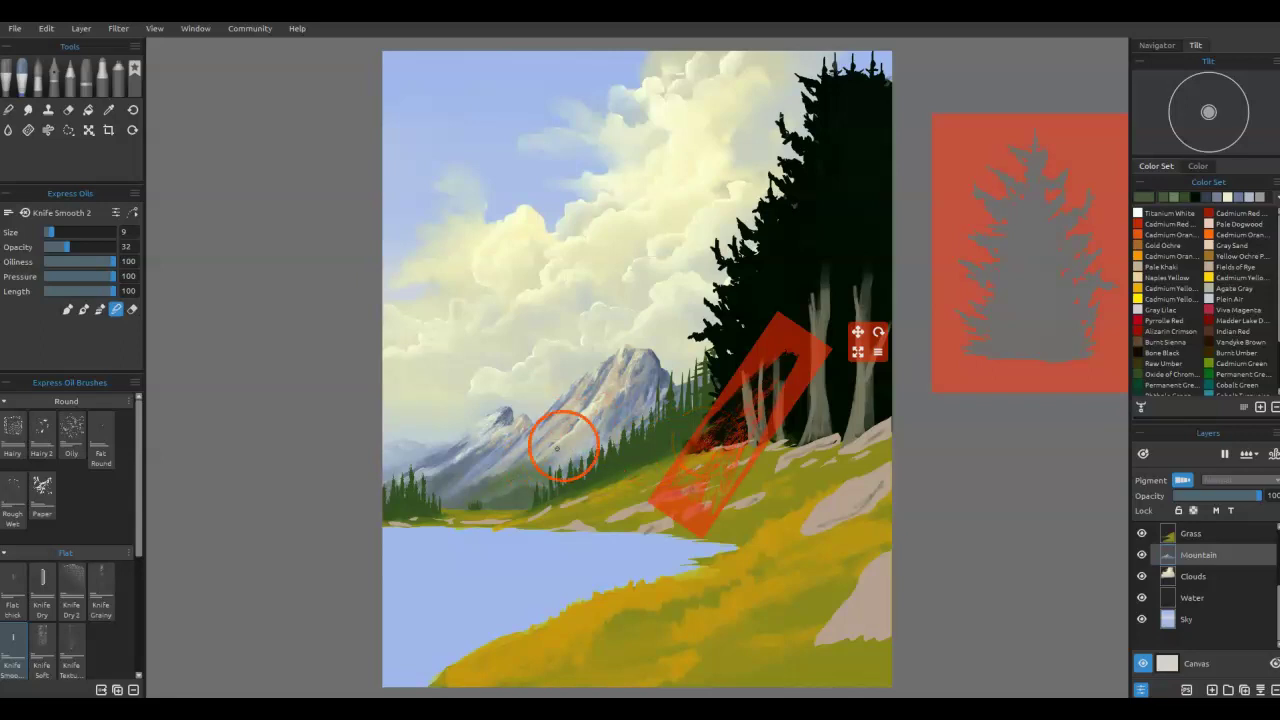
pyautogui.moveTo(582, 424)
pyautogui.mouseDown()
pyautogui.moveTo(594, 423)
pyautogui.moveTo(551, 449)
pyautogui.mouseUp()
pyautogui.moveTo(458, 472); pyautogui.dragTo(506, 440)
pyautogui.click(757, 497)
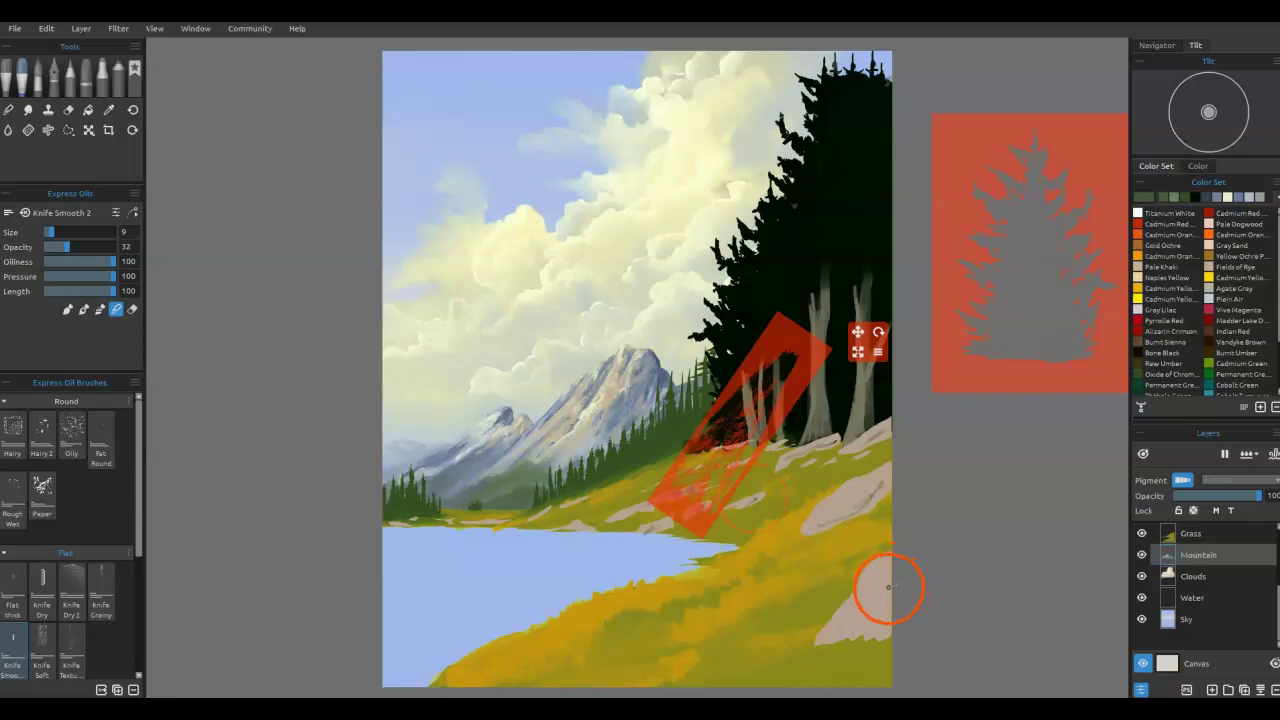
pyautogui.moveTo(885, 589); pyautogui.dragTo(866, 580)
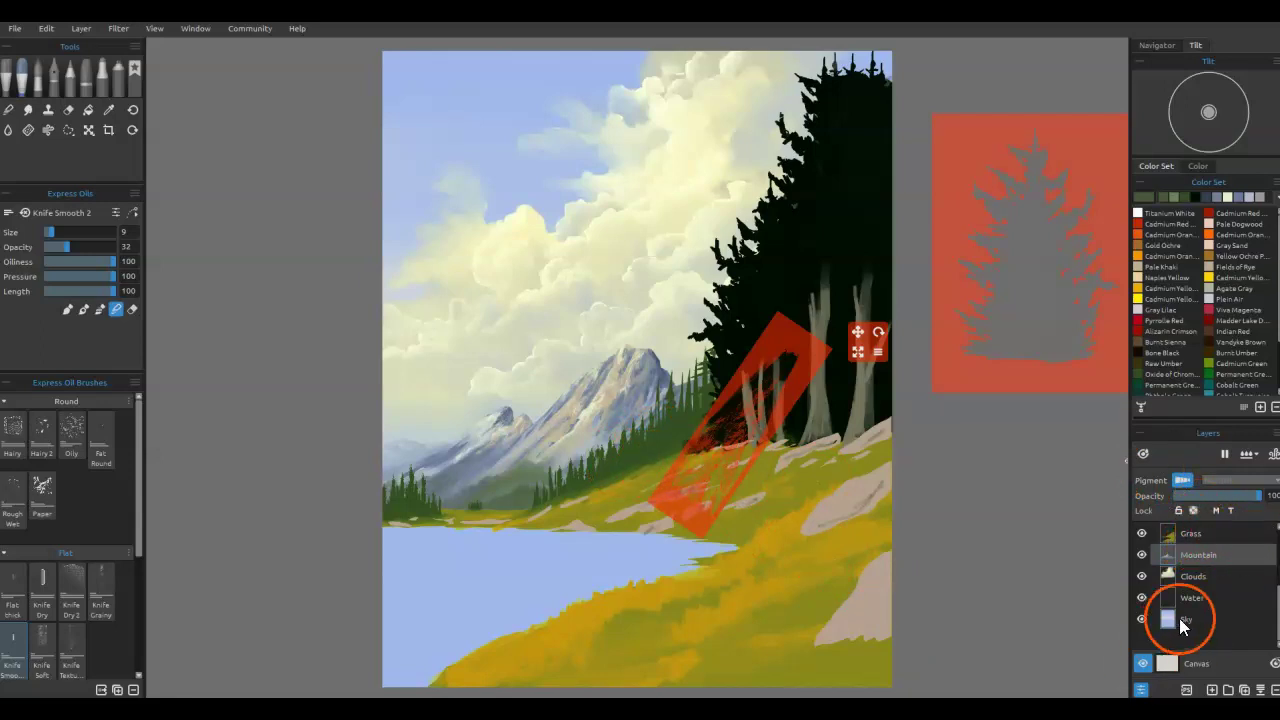
# Step: Save the painting and lock the transparency of the midground trees layer, checking its outline with a temporary selection
pyautogui.scroll(3, 1180, 600)
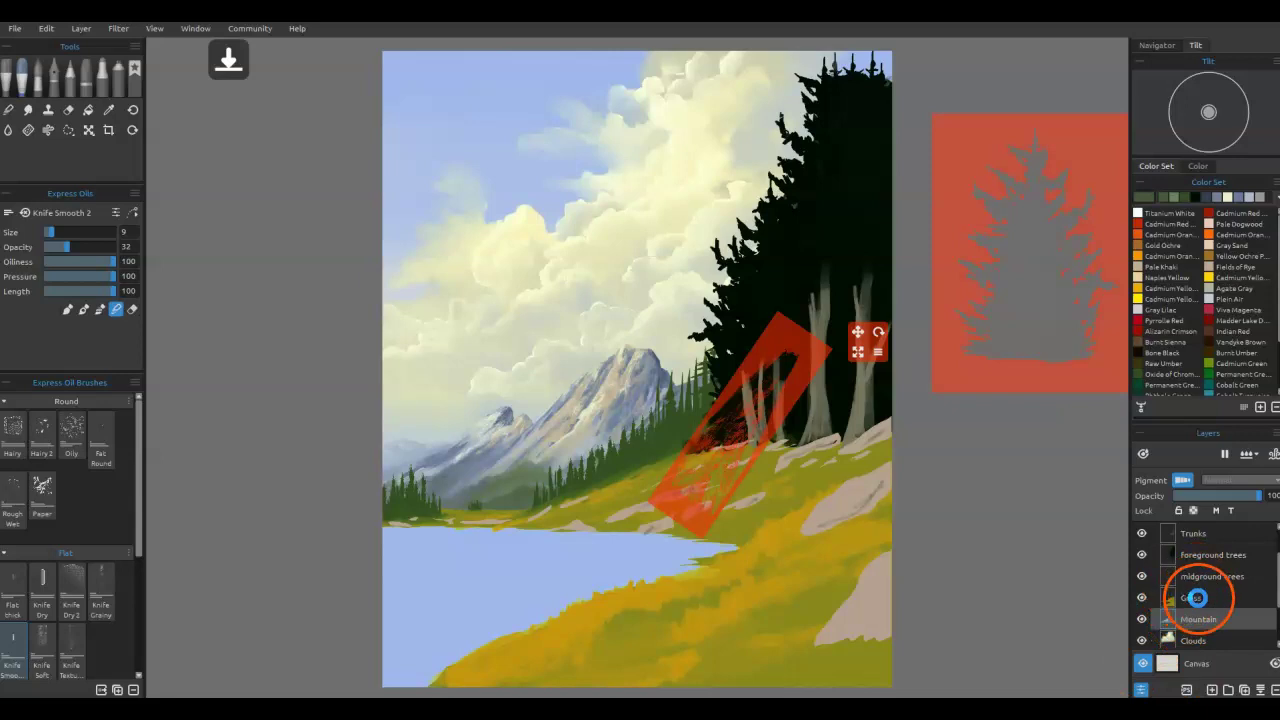
pyautogui.hotkey('ctrl', 's')
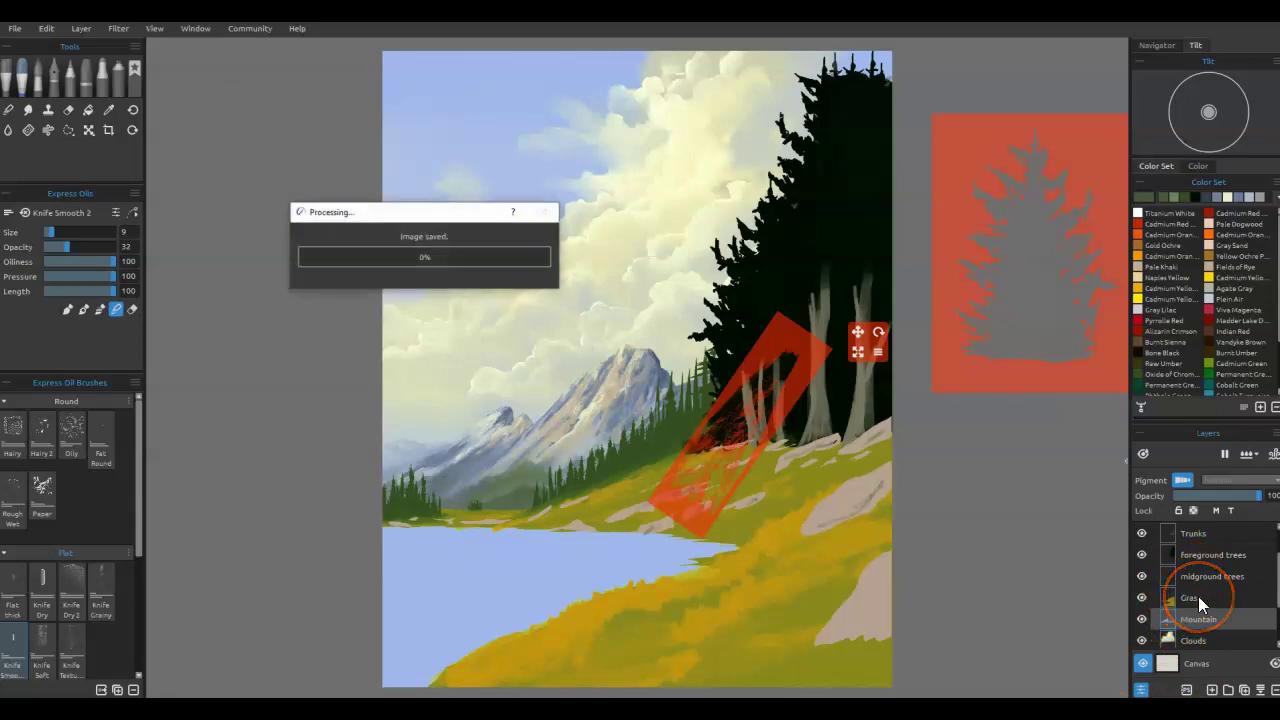
pyautogui.click(1205, 578)
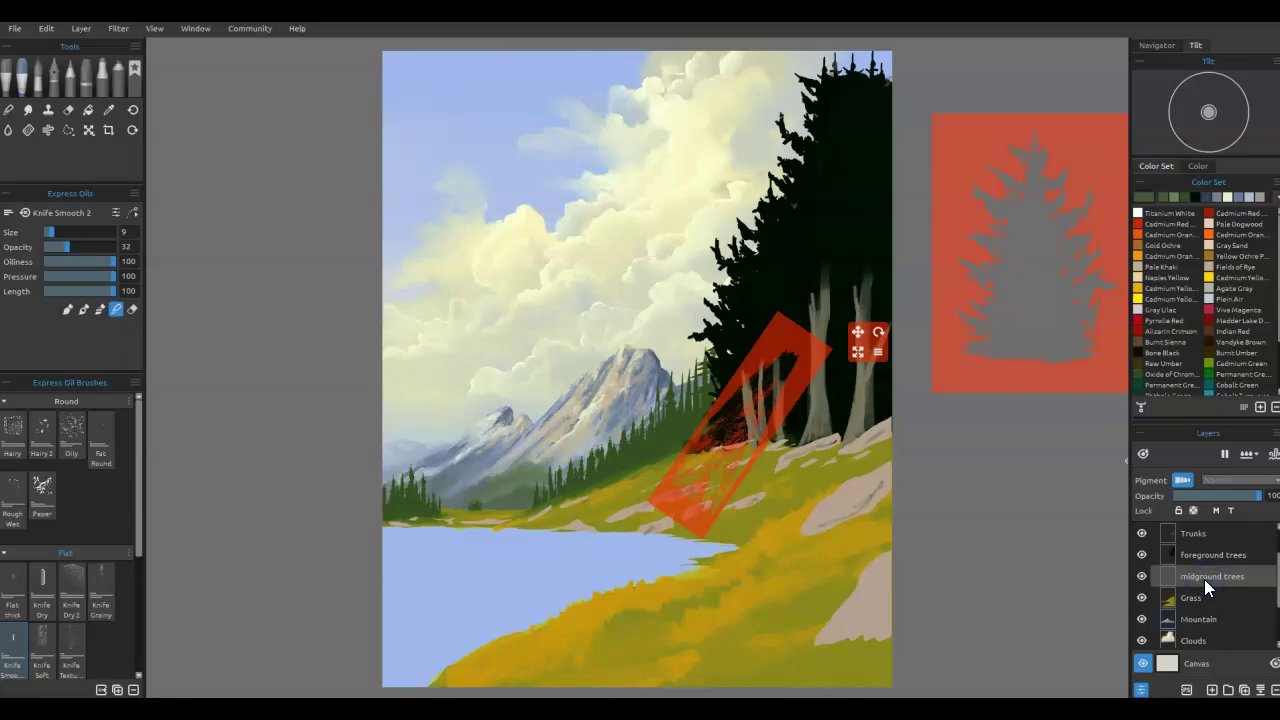
pyautogui.click(1193, 511)
pyautogui.click(1128, 568)
pyautogui.keyDown('ctrl'); pyautogui.click(1168, 575); pyautogui.keyUp('ctrl')
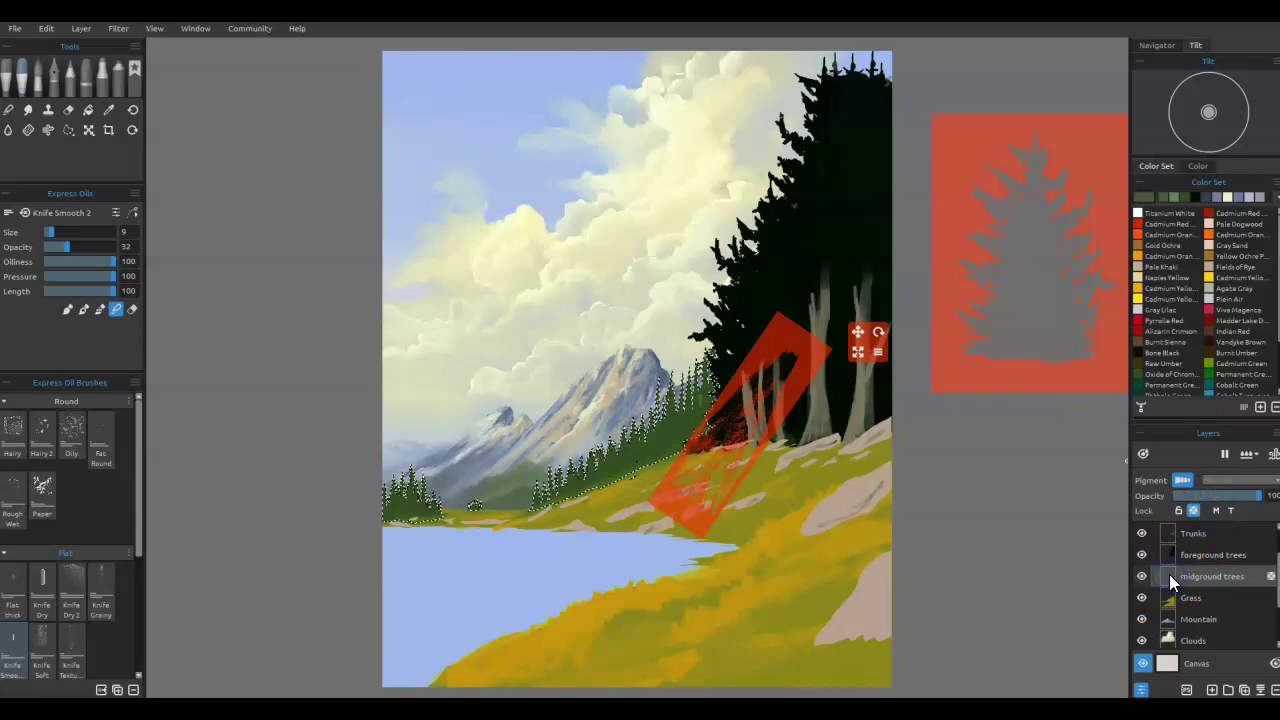
pyautogui.hotkey('ctrl', 'd')
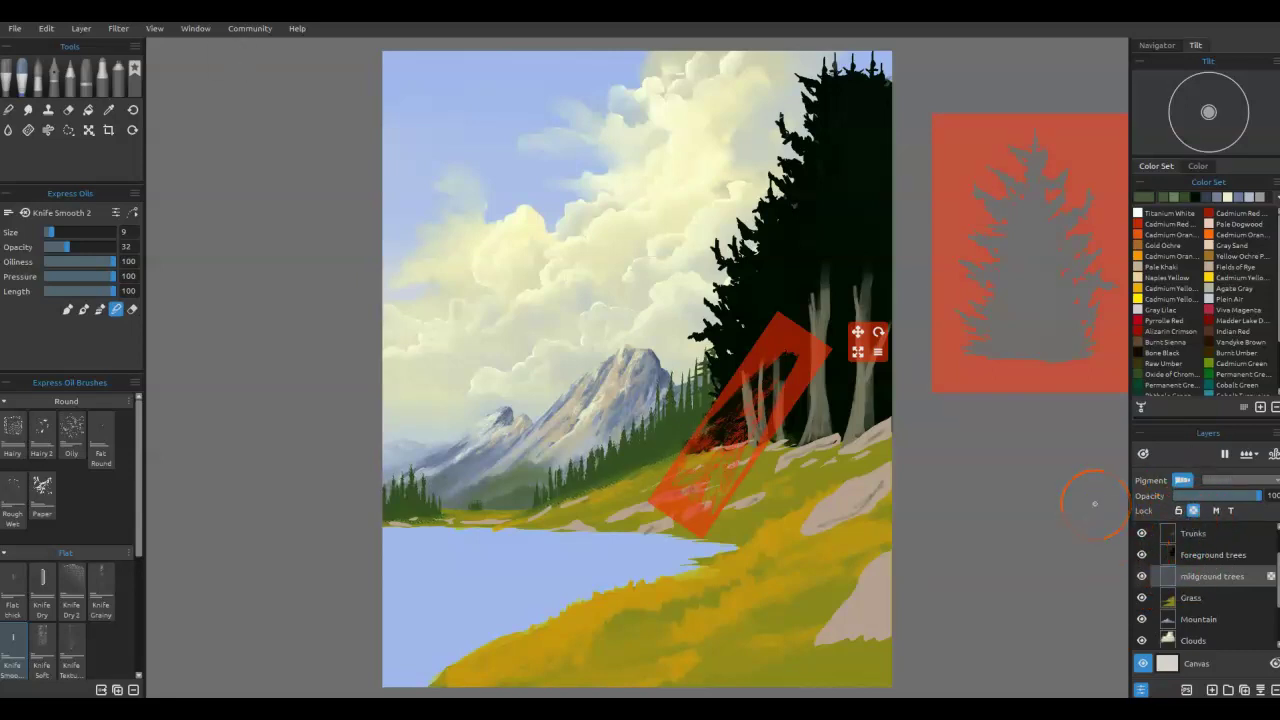
# Step: Sample the near-black green of the foreground trees and paint dark shadows along the base of the midground tree rows with Knife Smooth 2
pyautogui.press('alt')
pyautogui.keyDown('alt'); pyautogui.click(845, 249); pyautogui.keyUp('alt')
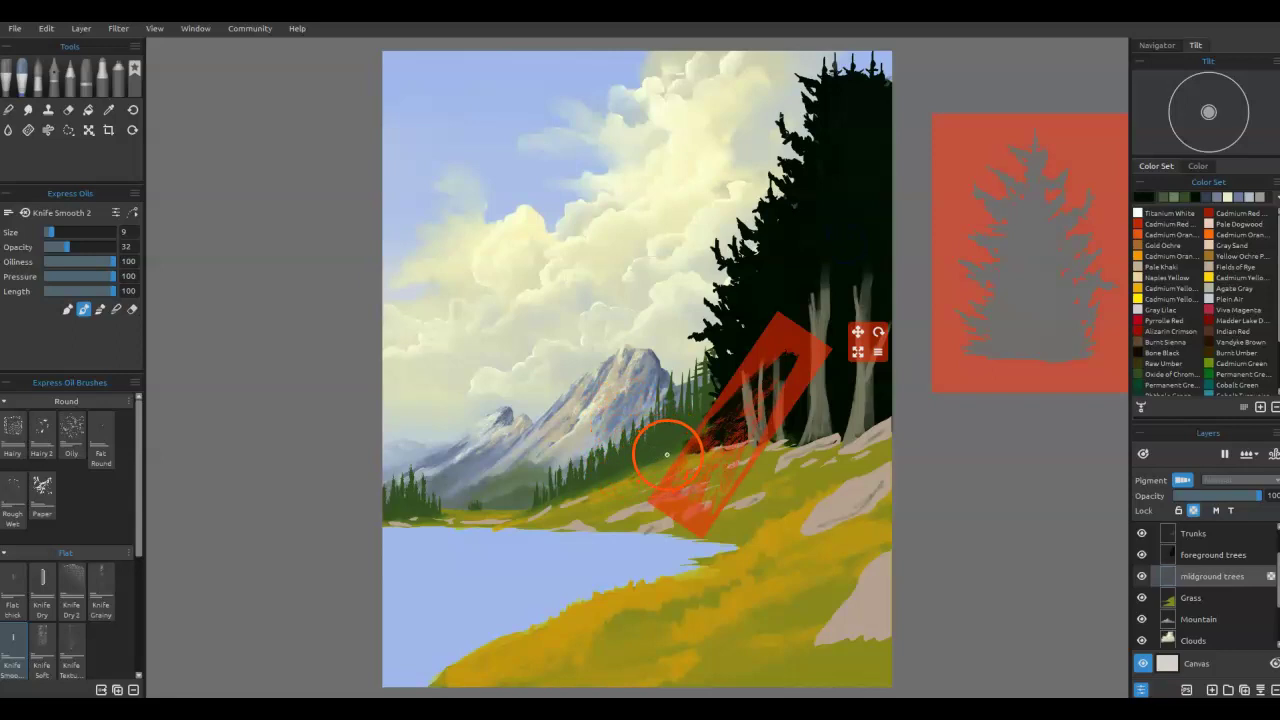
pyautogui.moveTo(660, 448)
pyautogui.mouseDown()
pyautogui.moveTo(686, 437)
pyautogui.moveTo(606, 470)
pyautogui.mouseUp()
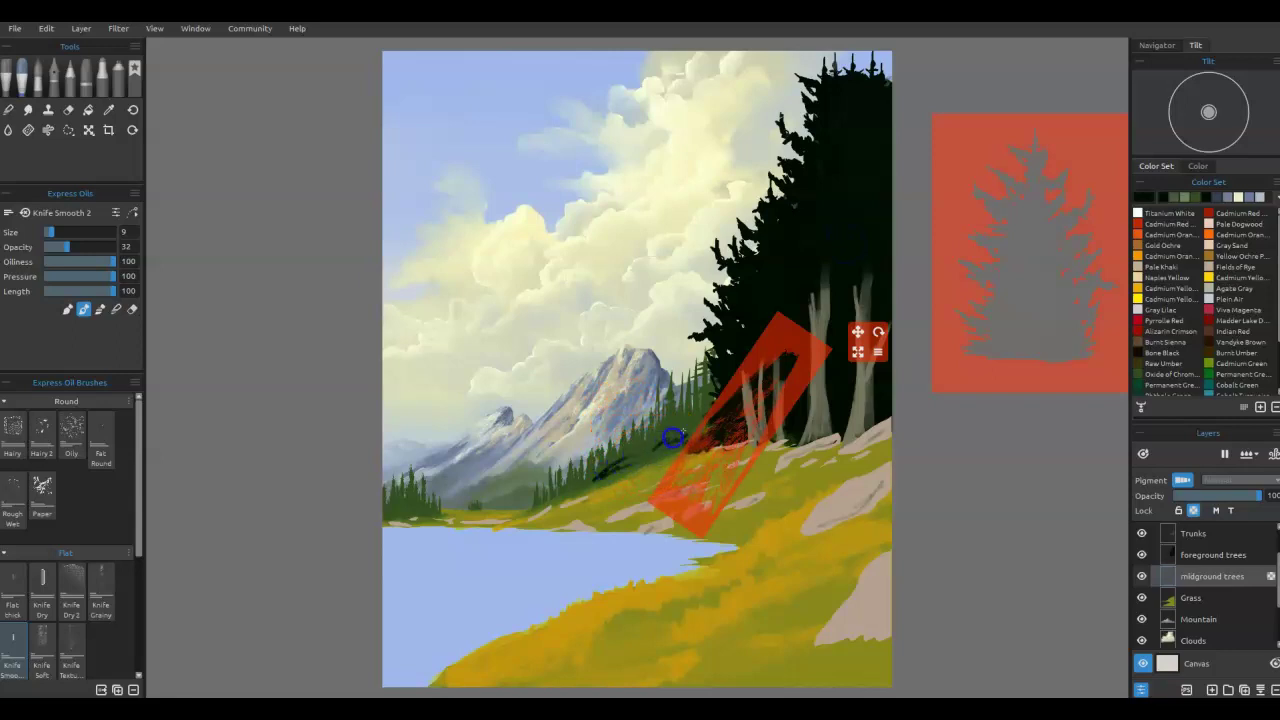
pyautogui.moveTo(386, 514); pyautogui.dragTo(475, 508)
pyautogui.moveTo(561, 491); pyautogui.dragTo(606, 480)
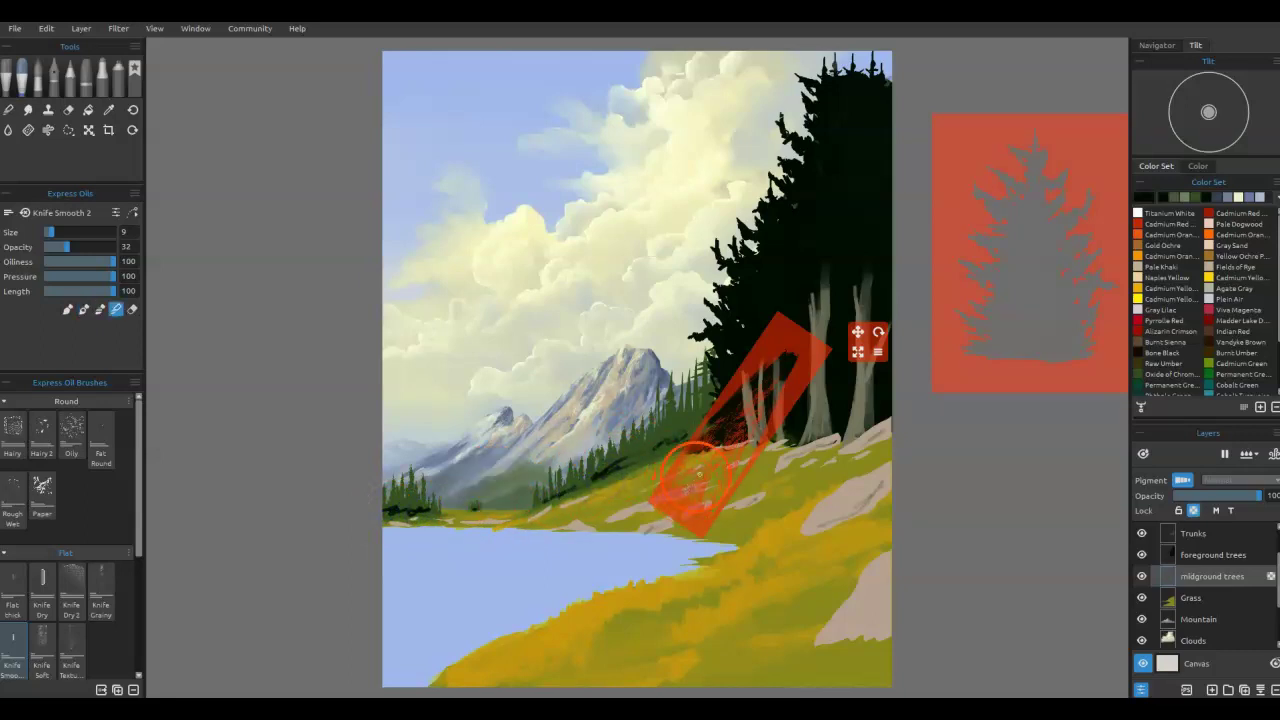
# Step: Enlarge Knife Smooth 2 to size 18 and blend the dark strokes on the upper hillside trees
pyautogui.press(']')
pyautogui.press(']')
pyautogui.press(']')
pyautogui.moveTo(674, 442); pyautogui.dragTo(636, 461)
# Step: Clear the stencils off the canvas and blend the dark base of the lower hillside trees and the trees across the lake
pyautogui.moveTo(686, 501); pyautogui.dragTo(923, 509)
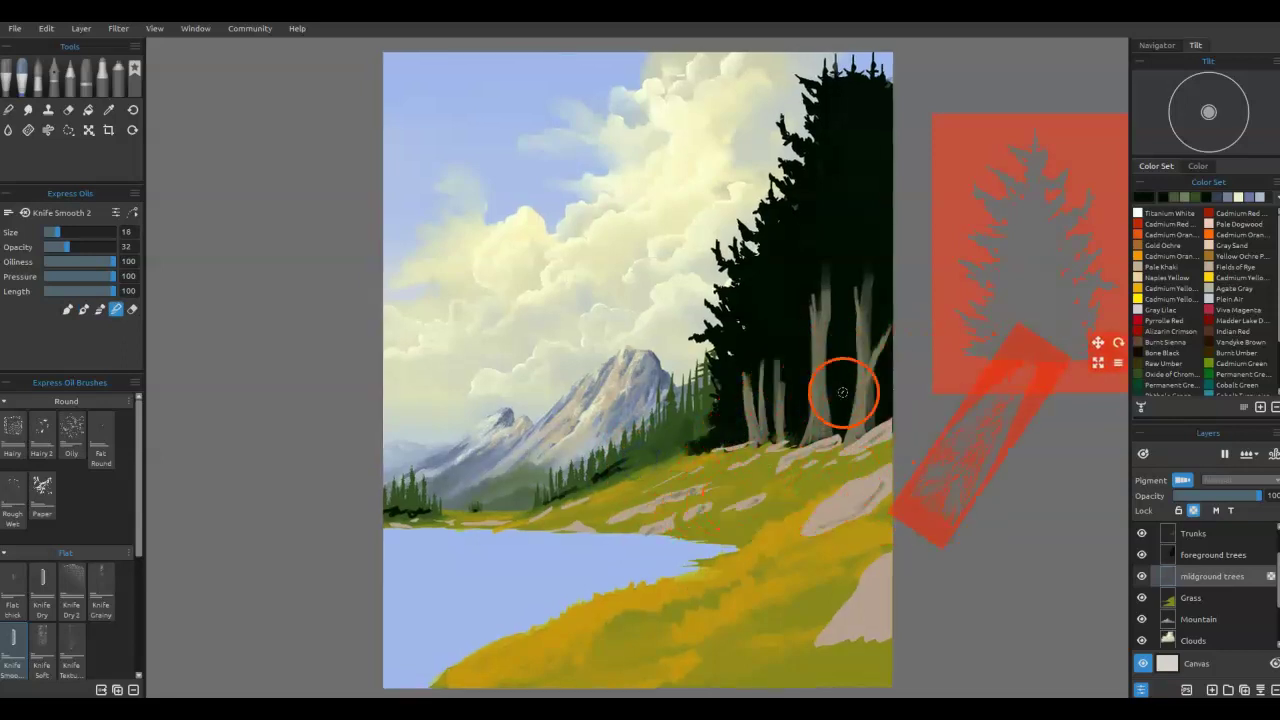
pyautogui.click(973, 385)
pyautogui.moveTo(570, 498); pyautogui.dragTo(600, 479)
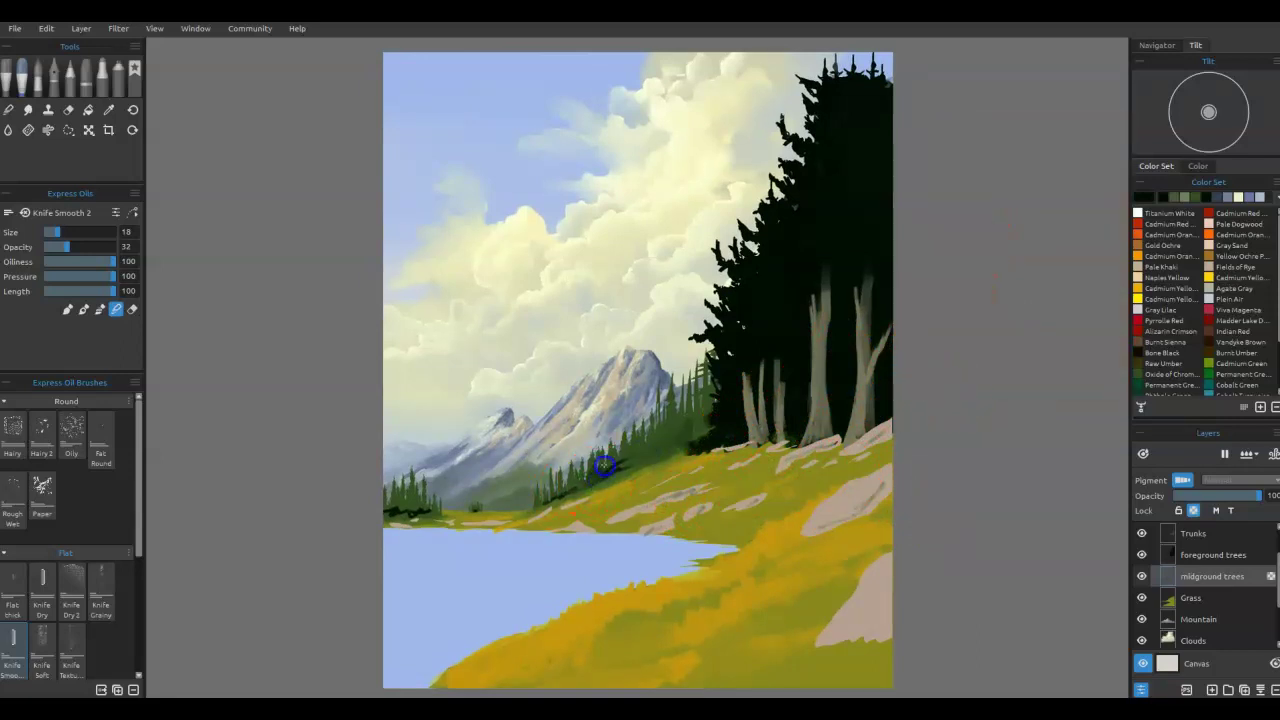
pyautogui.moveTo(554, 497); pyautogui.dragTo(541, 506)
pyautogui.moveTo(437, 516)
pyautogui.mouseDown()
pyautogui.moveTo(412, 511)
pyautogui.moveTo(480, 514)
pyautogui.mouseUp()
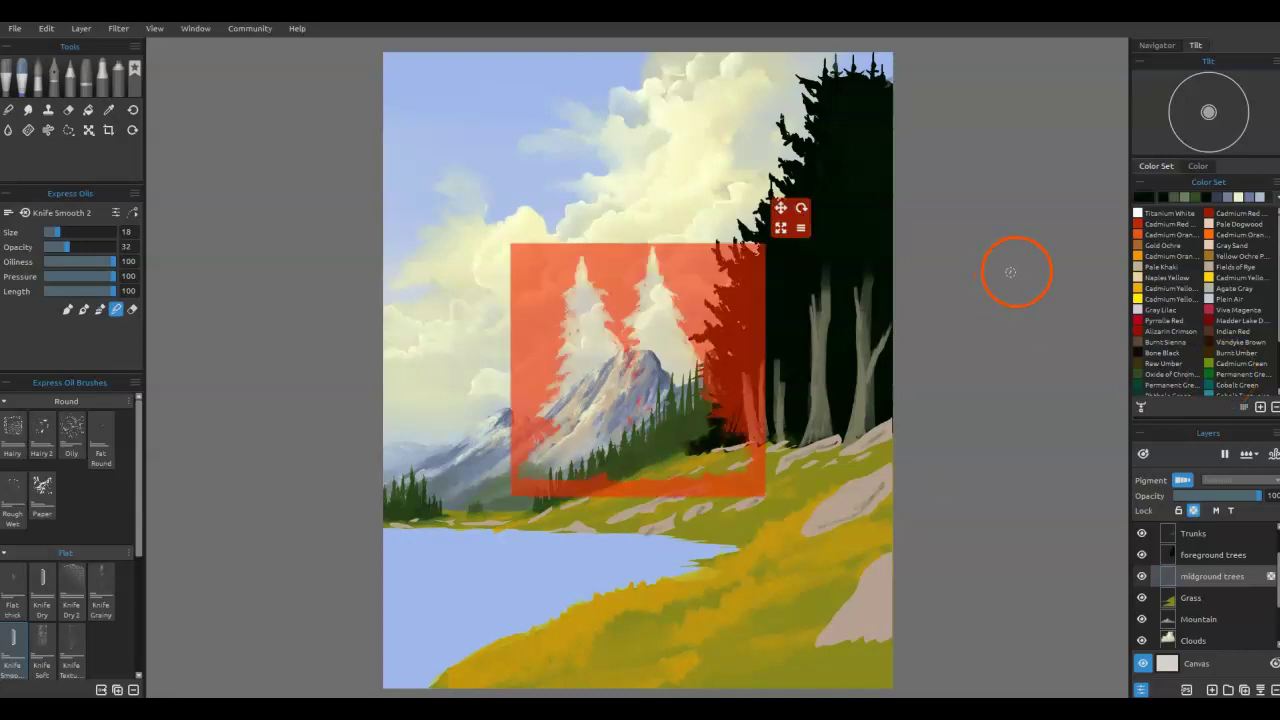
# Step: Shrink the two-conifer stencil over the upper hillside, sample dark green, and paint and blend shaded conifer shapes through it
pyautogui.moveTo(792, 227); pyautogui.dragTo(716, 435)
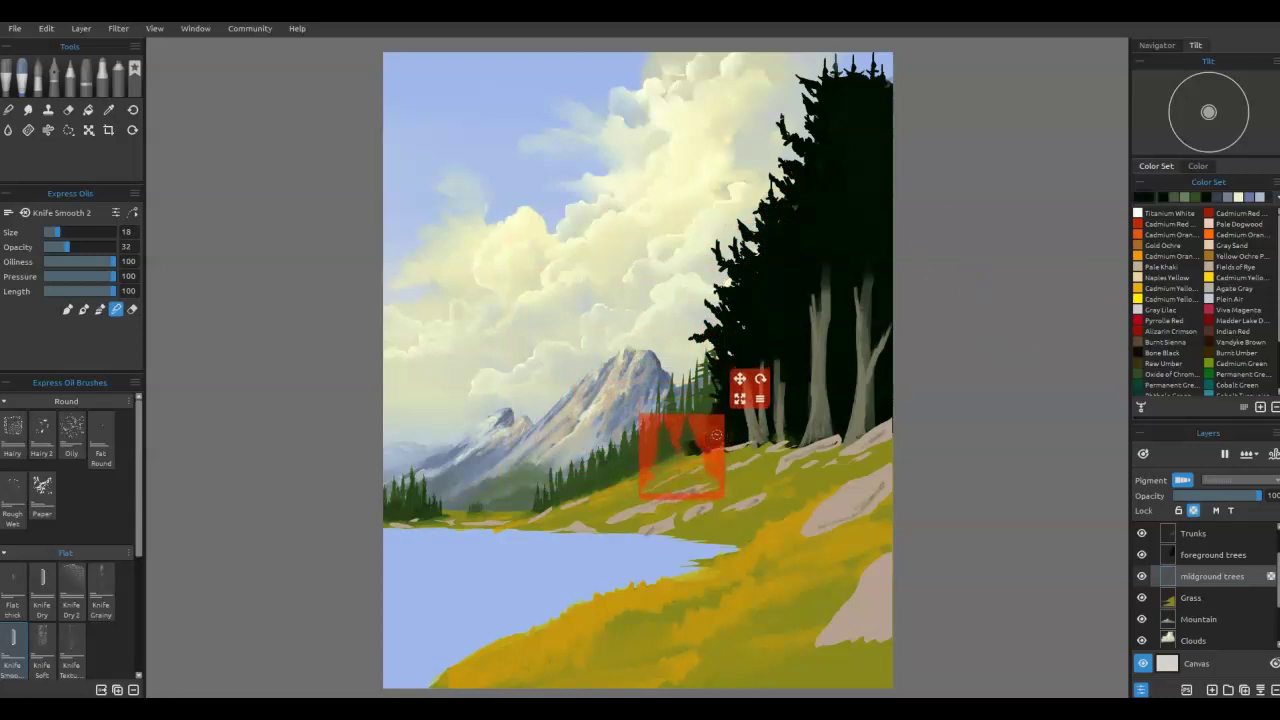
pyautogui.keyDown('alt'); pyautogui.click(564, 504); pyautogui.keyUp('alt')
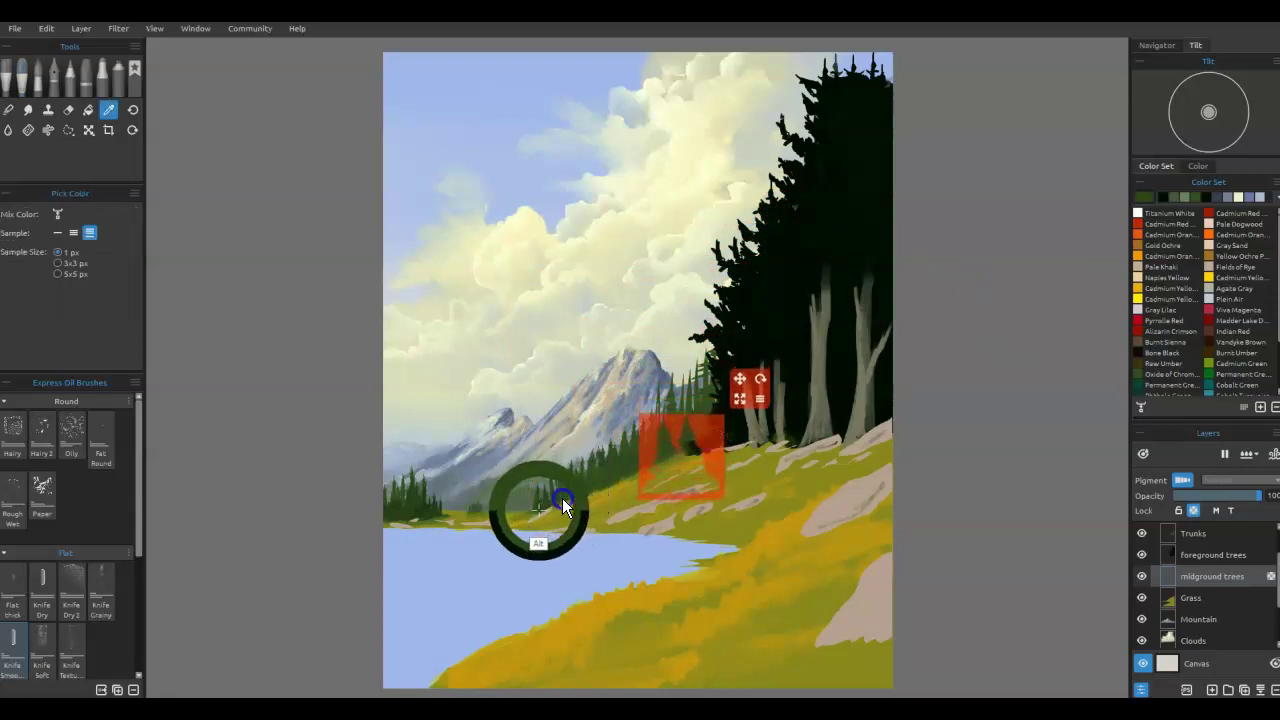
pyautogui.moveTo(665, 440)
pyautogui.mouseDown()
pyautogui.moveTo(686, 443)
pyautogui.moveTo(658, 440)
pyautogui.mouseUp()
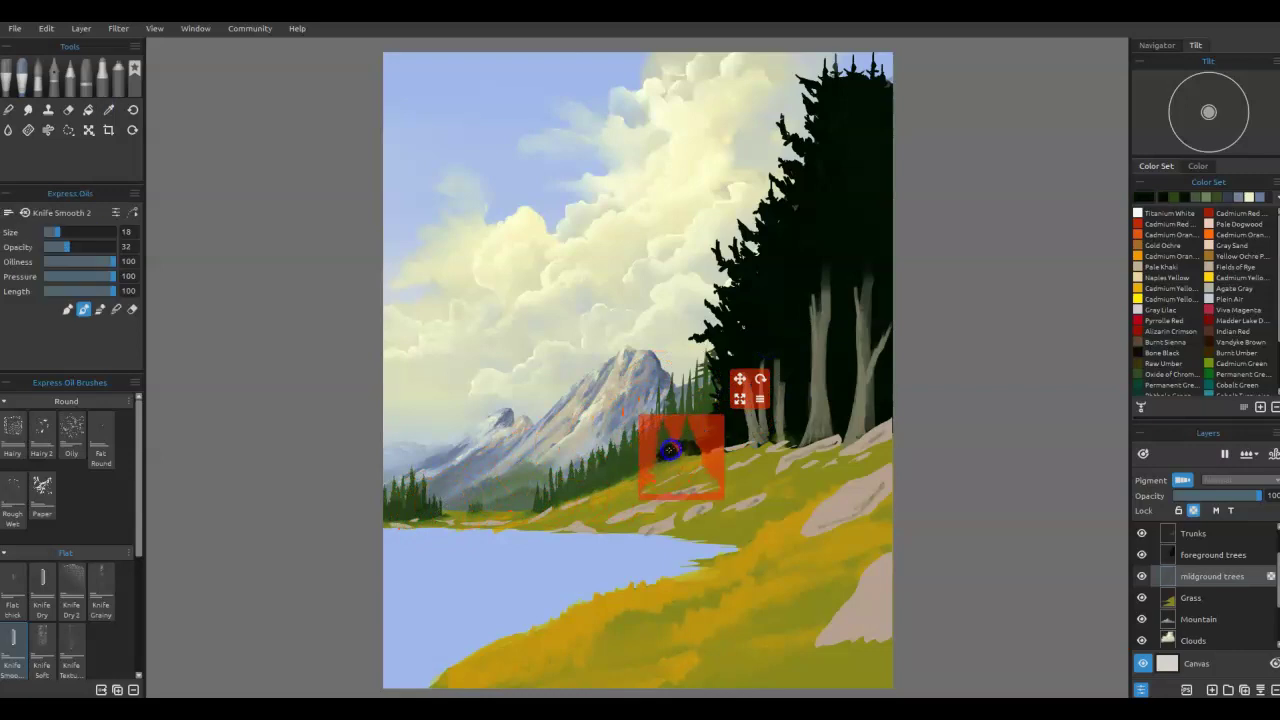
pyautogui.press('s')
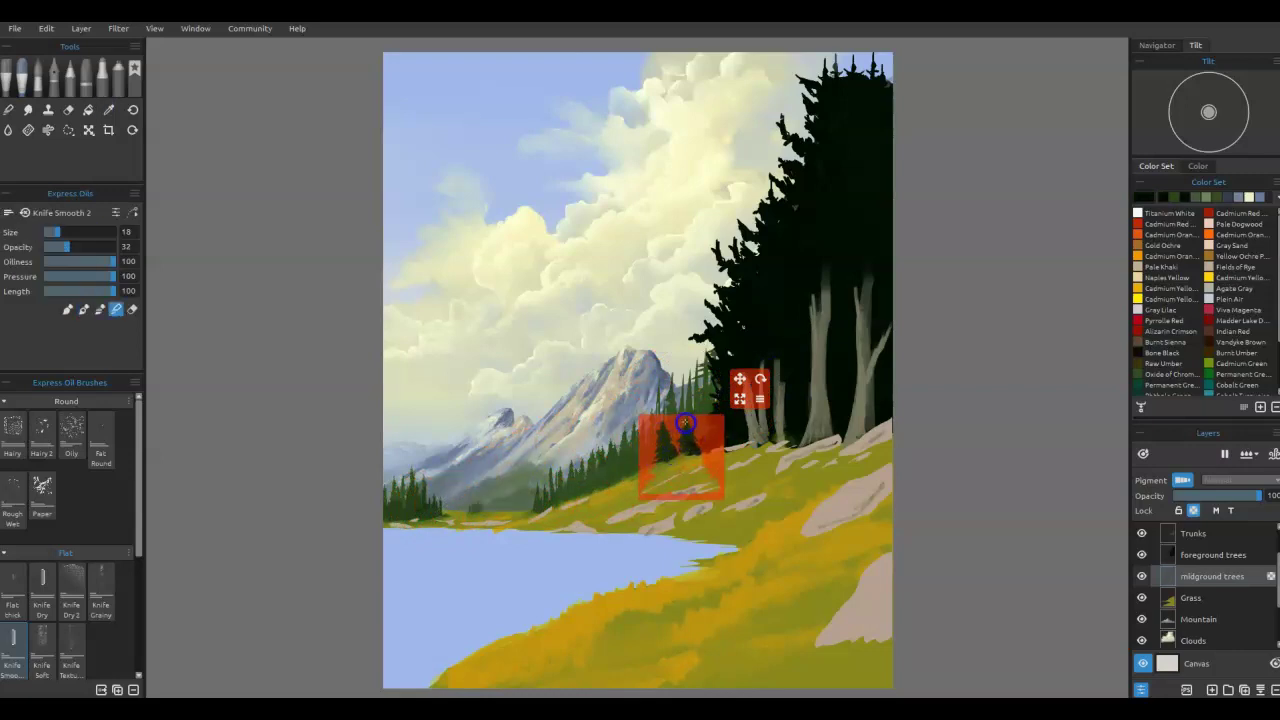
pyautogui.moveTo(714, 434); pyautogui.dragTo(658, 460)
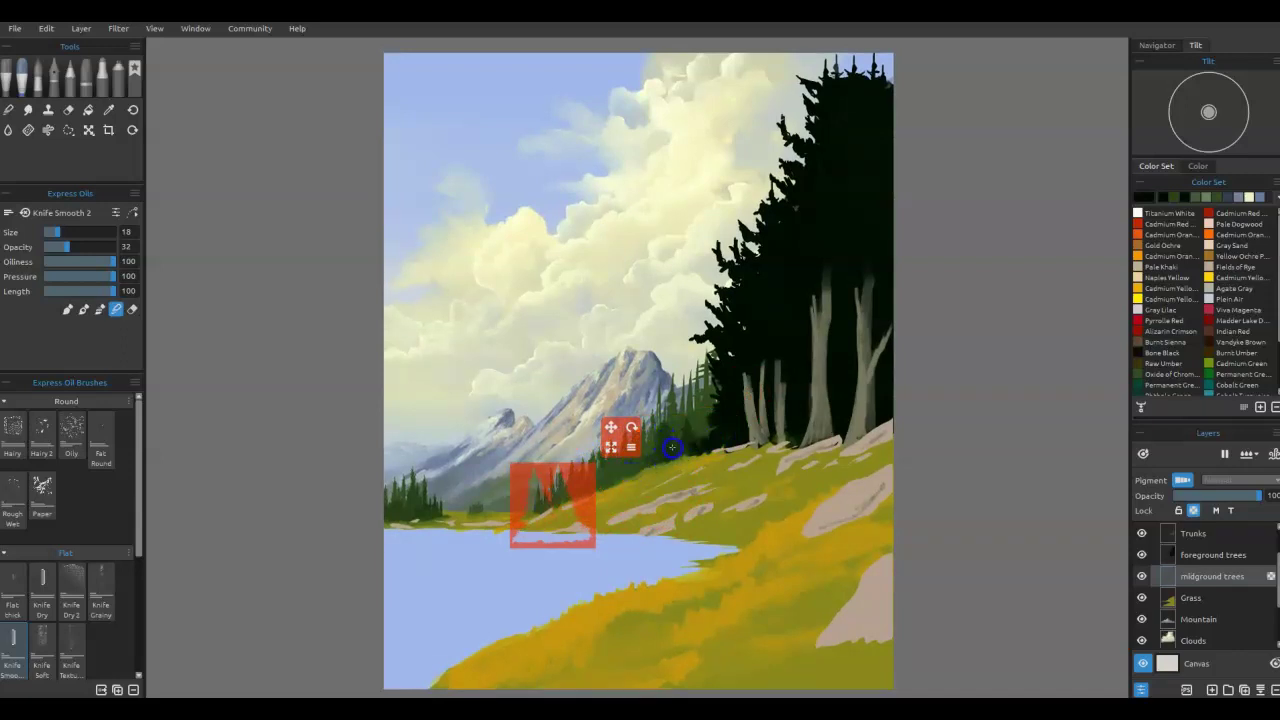
# Step: Reposition the conifer stencil along the hillside to blend in more tree shapes and move it aside onto the grass
pyautogui.moveTo(580, 492)
pyautogui.mouseDown()
pyautogui.moveTo(709, 423)
pyautogui.moveTo(721, 434)
pyautogui.moveTo(703, 436)
pyautogui.mouseUp()
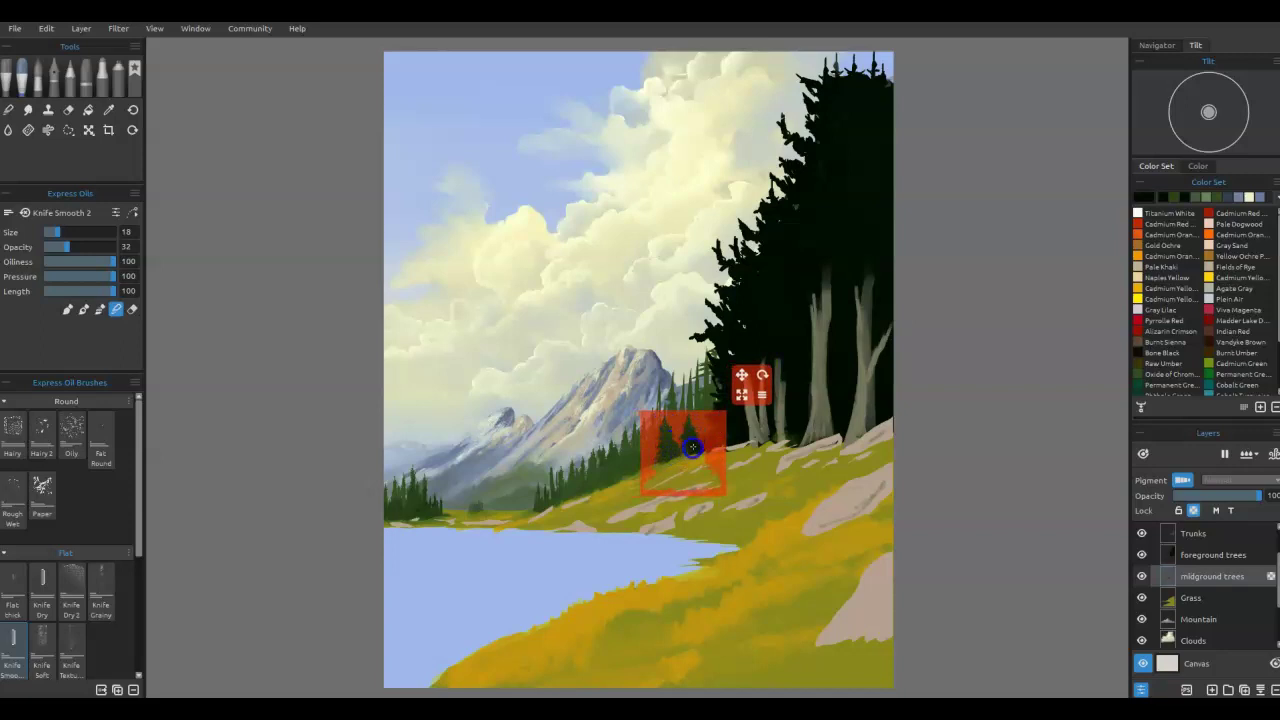
pyautogui.moveTo(703, 435); pyautogui.dragTo(686, 448)
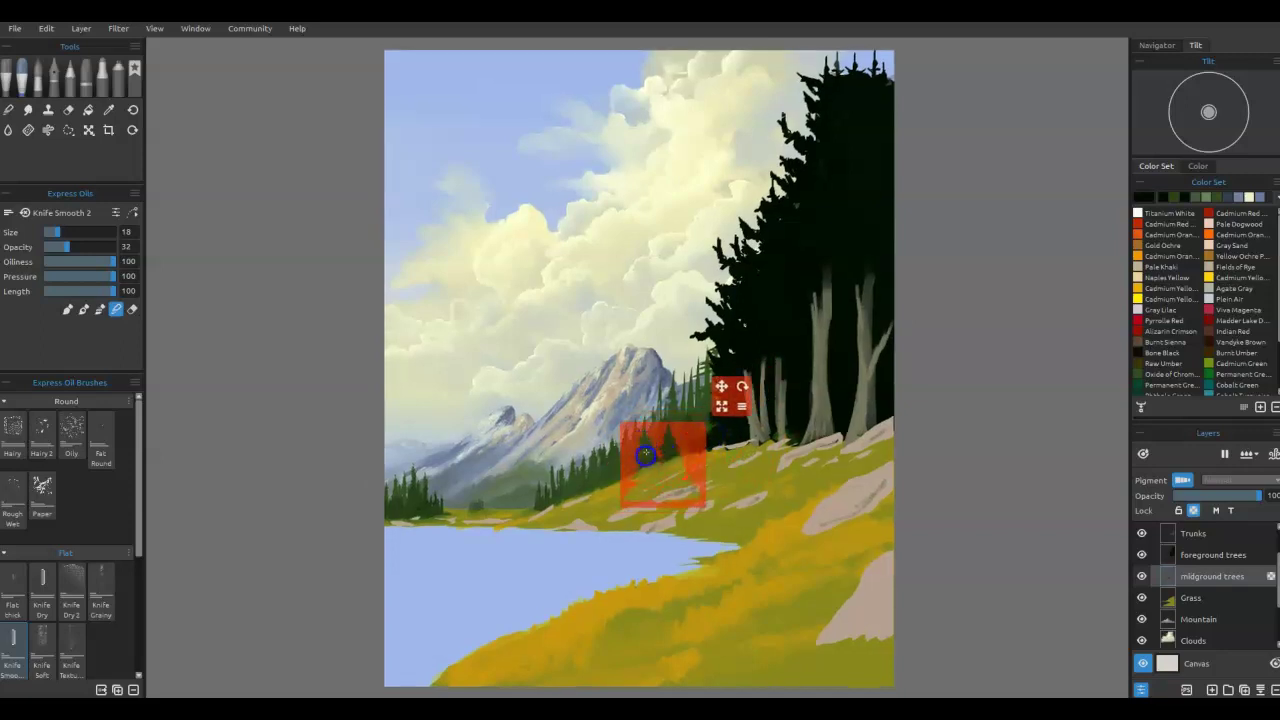
pyautogui.moveTo(713, 396); pyautogui.dragTo(827, 407)
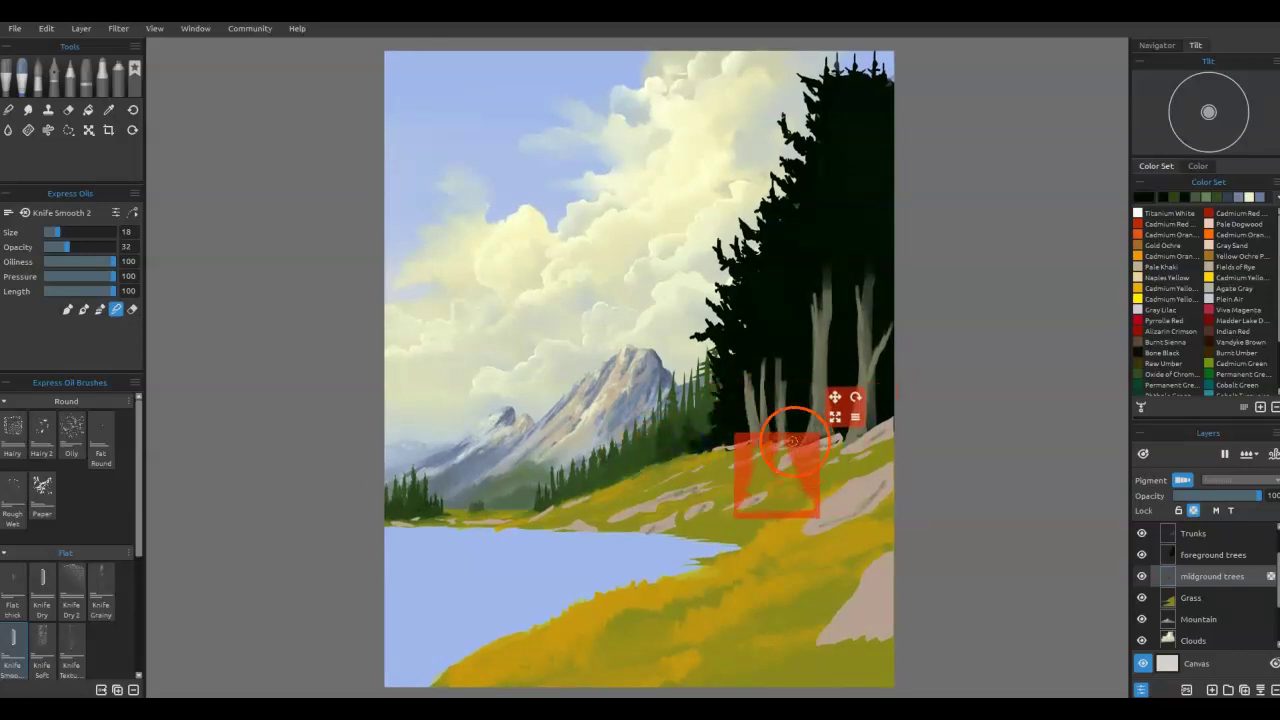
# Step: Sample dark green from the midground trees and paint leafy foliage over the upper hillside conifers with Bush Brush at size 10
pyautogui.scroll(3, 824, 401)
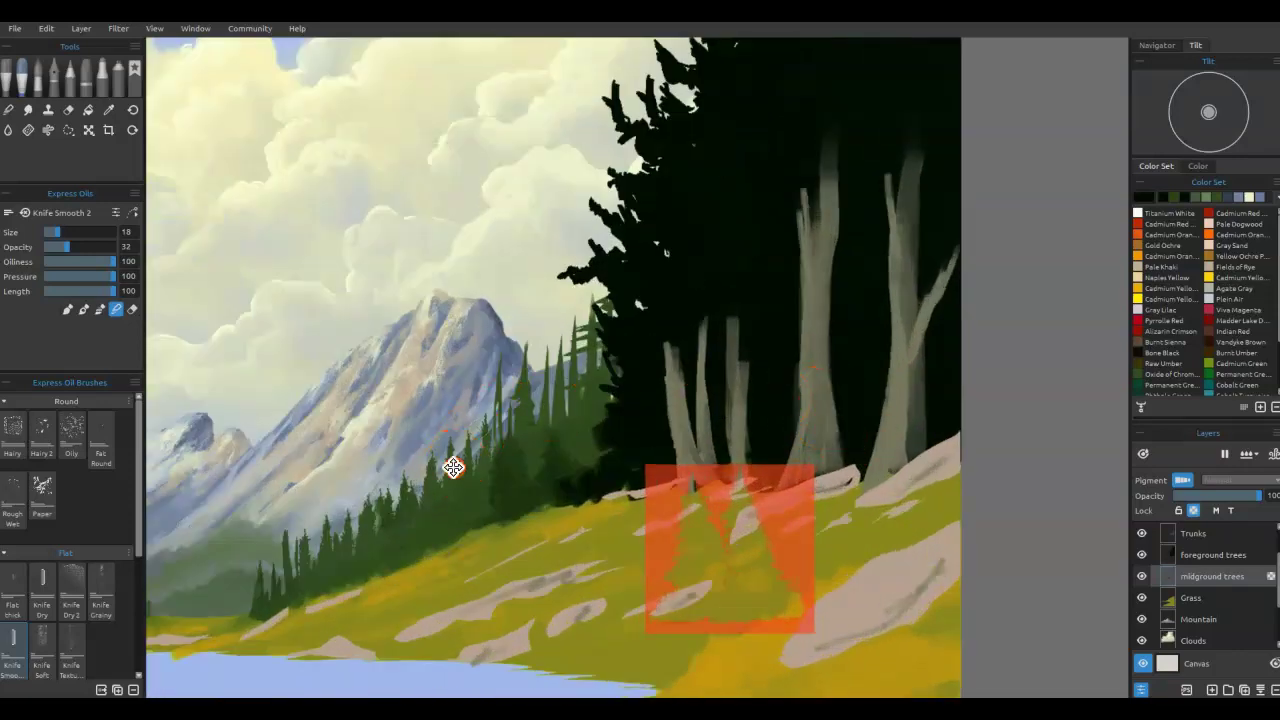
pyautogui.moveTo(451, 468); pyautogui.dragTo(783, 431)
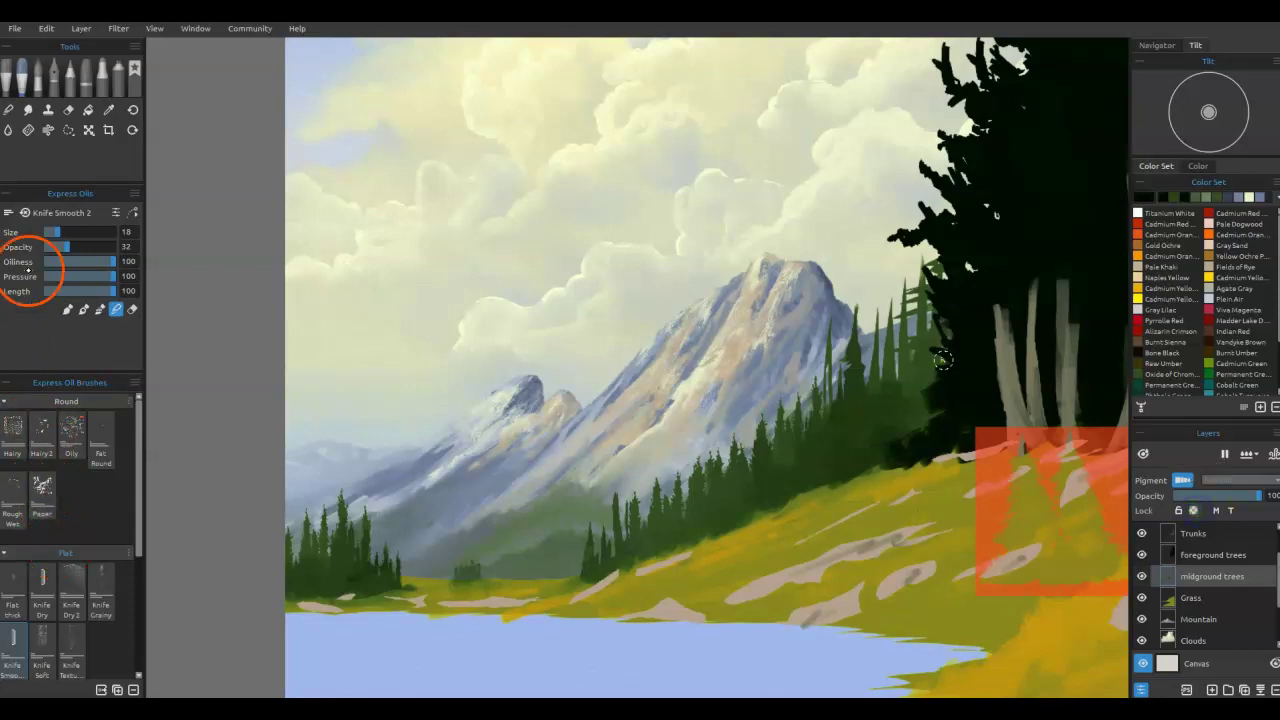
pyautogui.click(5, 77)
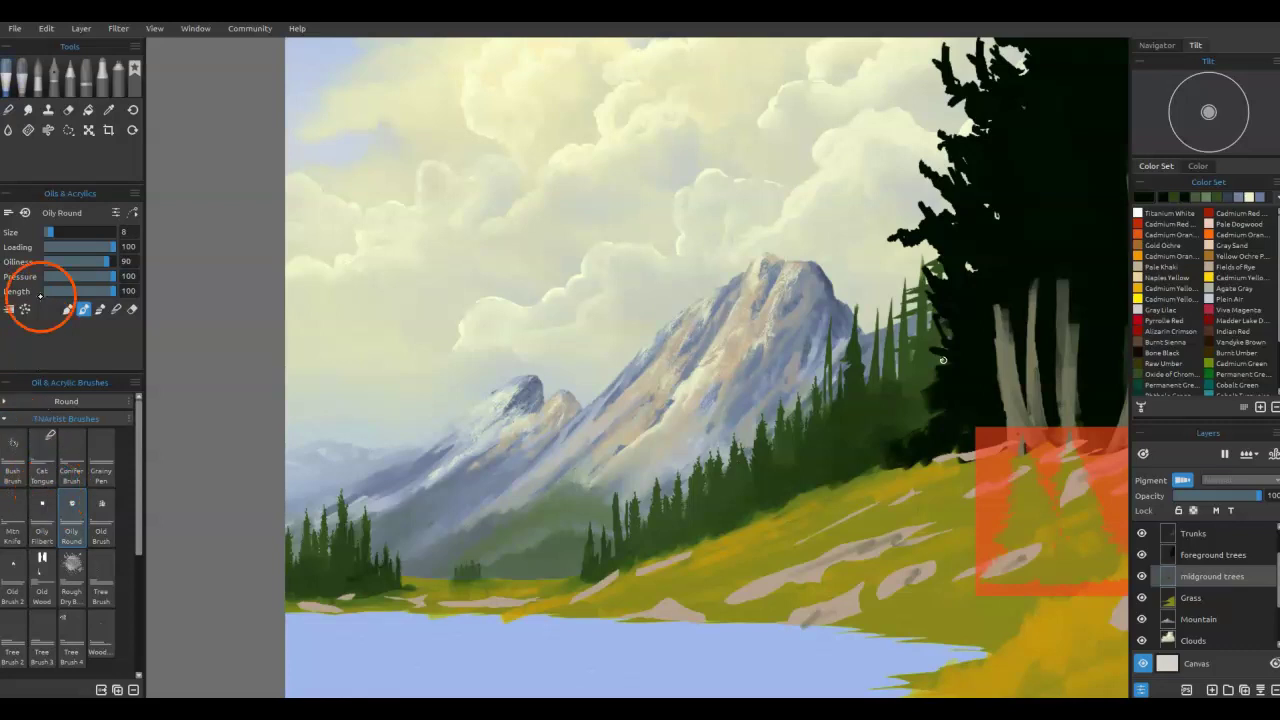
pyautogui.click(20, 457)
pyautogui.moveTo(876, 396); pyautogui.dragTo(898, 372)
pyautogui.keyDown('alt'); pyautogui.click(885, 409); pyautogui.keyUp('alt')
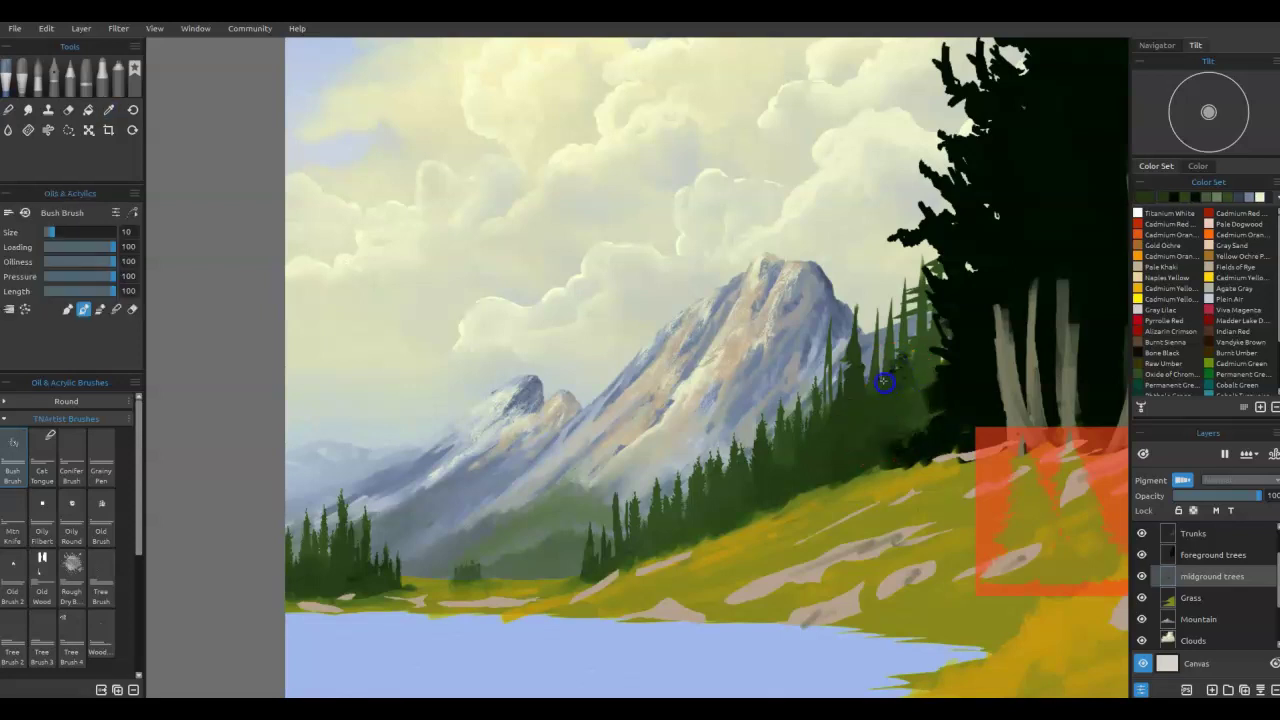
pyautogui.moveTo(875, 346); pyautogui.dragTo(882, 315)
pyautogui.moveTo(839, 387)
pyautogui.mouseDown()
pyautogui.moveTo(832, 333)
pyautogui.moveTo(840, 363)
pyautogui.moveTo(825, 368)
pyautogui.moveTo(804, 442)
pyautogui.mouseUp()
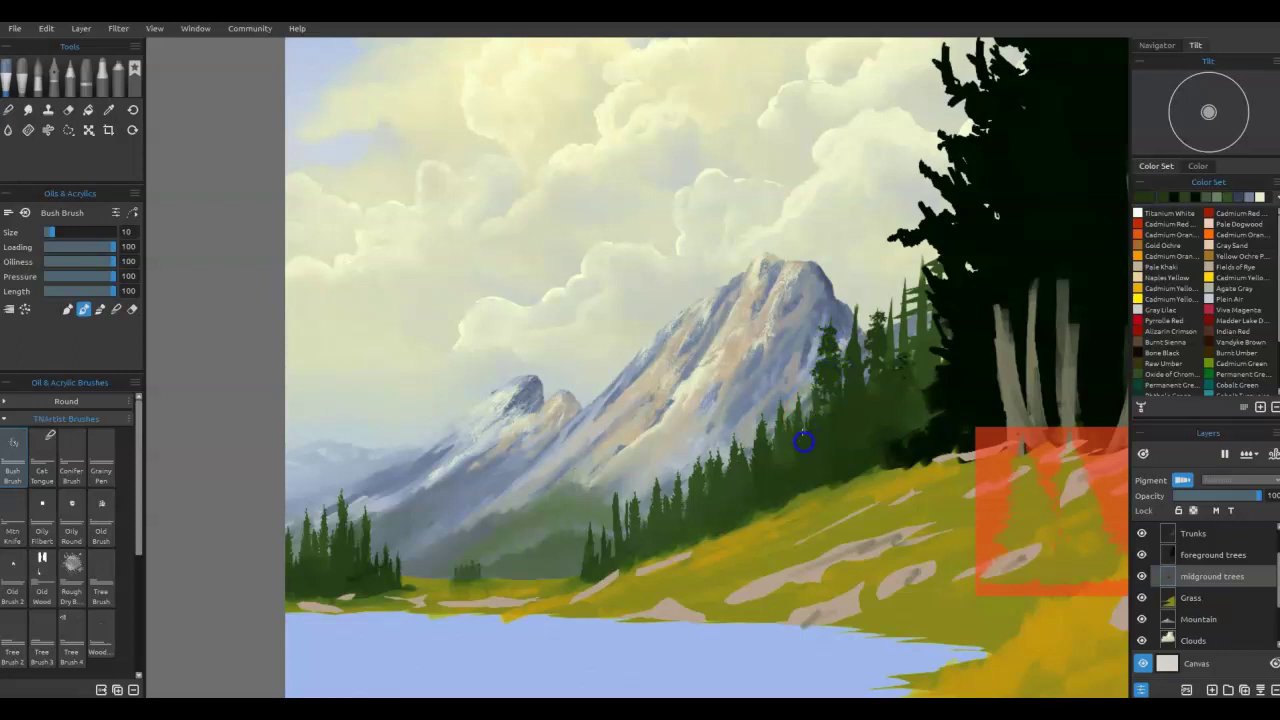
# Step: Paint foliage at the shore end of the tree line and, with Bush Brush enlarged to 18, beside the foreground trees
pyautogui.moveTo(621, 562)
pyautogui.mouseDown()
pyautogui.moveTo(576, 568)
pyautogui.moveTo(556, 596)
pyautogui.moveTo(634, 541)
pyautogui.moveTo(548, 595)
pyautogui.moveTo(614, 570)
pyautogui.mouseUp()
pyautogui.keyDown('alt'); pyautogui.click(632, 549); pyautogui.keyUp('alt')
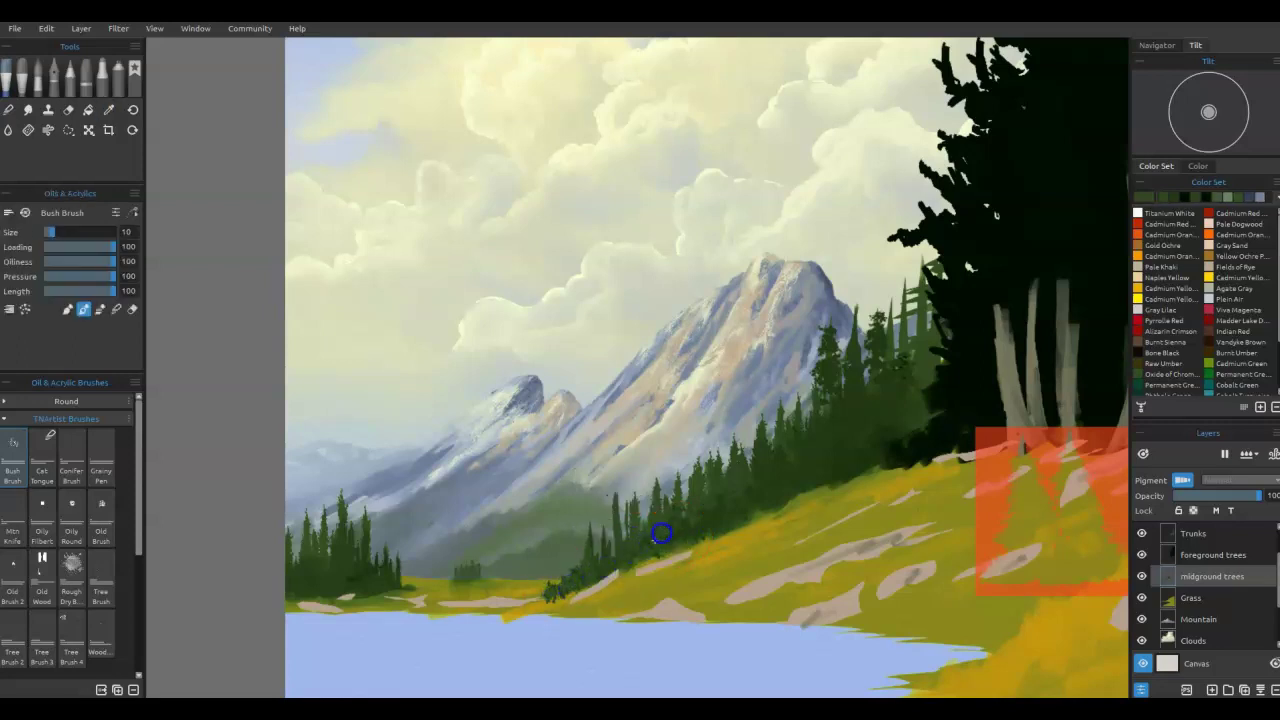
pyautogui.keyDown('alt'); pyautogui.click(854, 401); pyautogui.keyUp('alt')
pyautogui.moveTo(854, 376)
pyautogui.mouseDown()
pyautogui.moveTo(854, 306)
pyautogui.moveTo(839, 344)
pyautogui.moveTo(862, 368)
pyautogui.moveTo(834, 414)
pyautogui.moveTo(915, 259)
pyautogui.moveTo(908, 355)
pyautogui.moveTo(936, 314)
pyautogui.moveTo(909, 304)
pyautogui.moveTo(921, 302)
pyautogui.moveTo(916, 333)
pyautogui.moveTo(930, 297)
pyautogui.moveTo(916, 296)
pyautogui.moveTo(912, 328)
pyautogui.moveTo(958, 336)
pyautogui.moveTo(914, 342)
pyautogui.moveTo(905, 363)
pyautogui.moveTo(896, 296)
pyautogui.moveTo(940, 259)
pyautogui.mouseUp()
pyautogui.press(']')
pyautogui.press(']')
pyautogui.press('[')
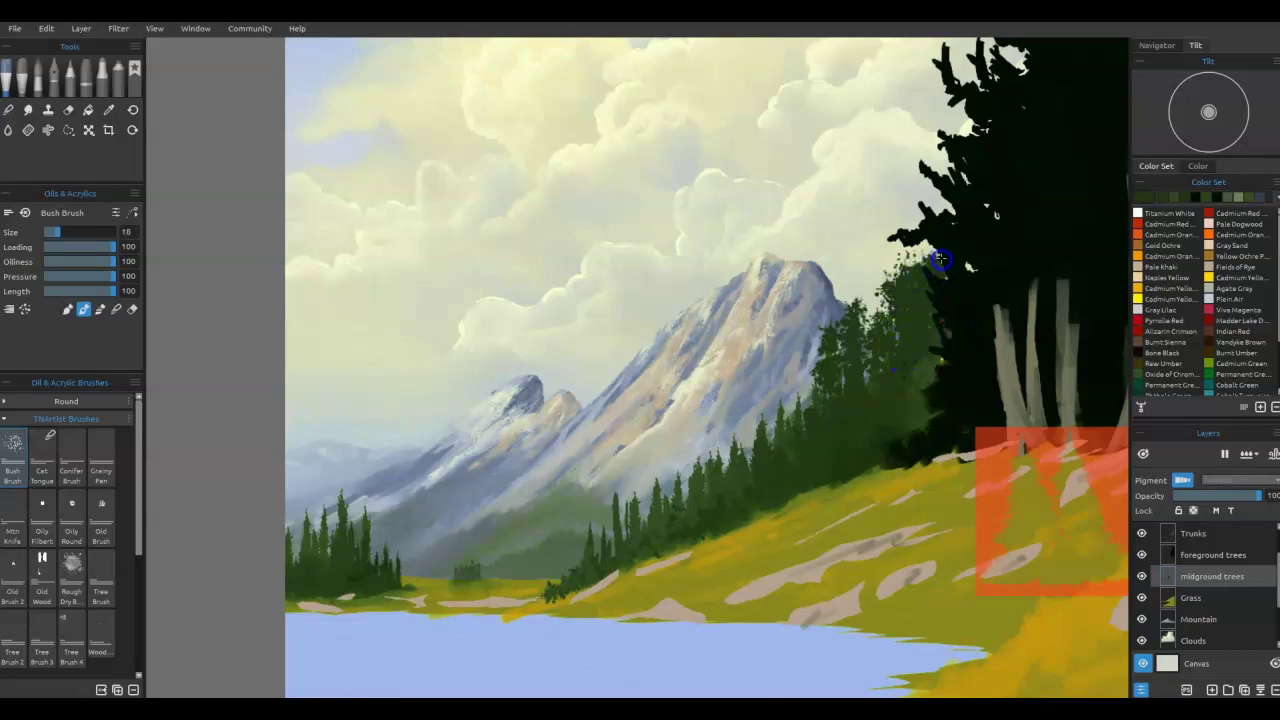
# Step: Sample a mid green and add foliage to the upper hillside trees and shore end, blending it into the tree line
pyautogui.keyDown('alt'); pyautogui.click(924, 368); pyautogui.keyUp('alt')
pyautogui.moveTo(920, 324); pyautogui.dragTo(863, 389)
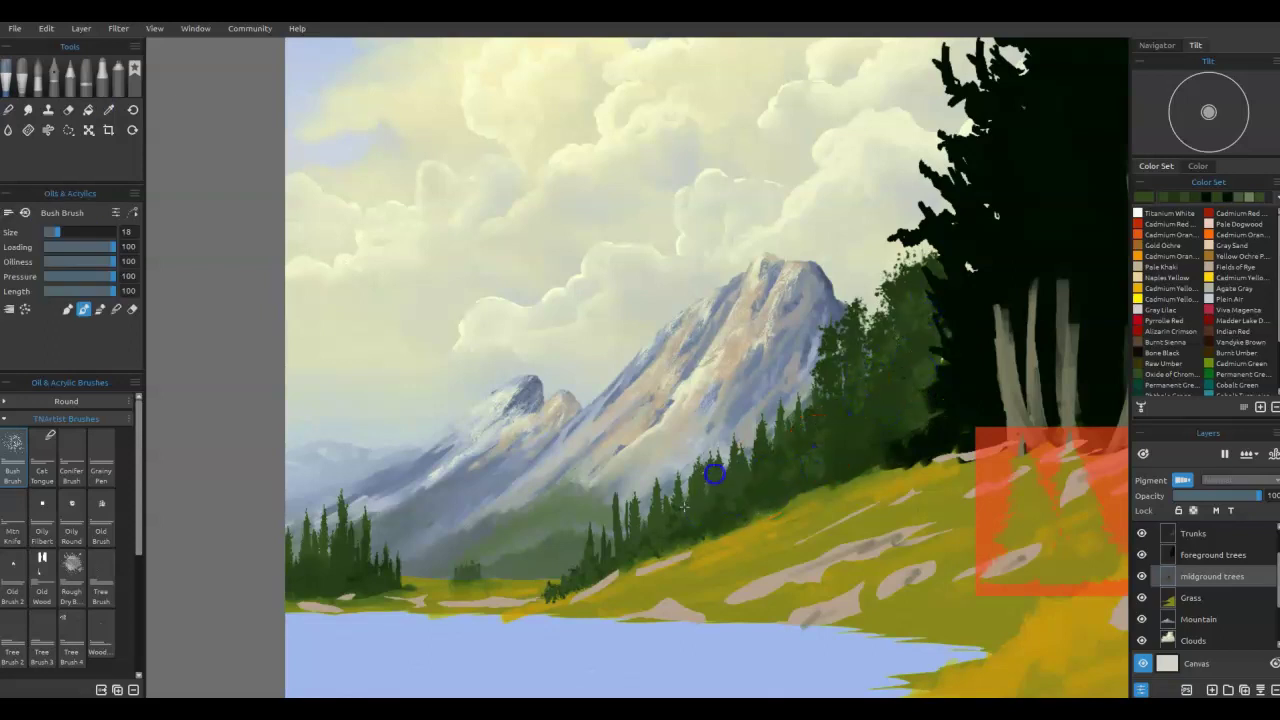
pyautogui.moveTo(583, 571); pyautogui.dragTo(537, 599)
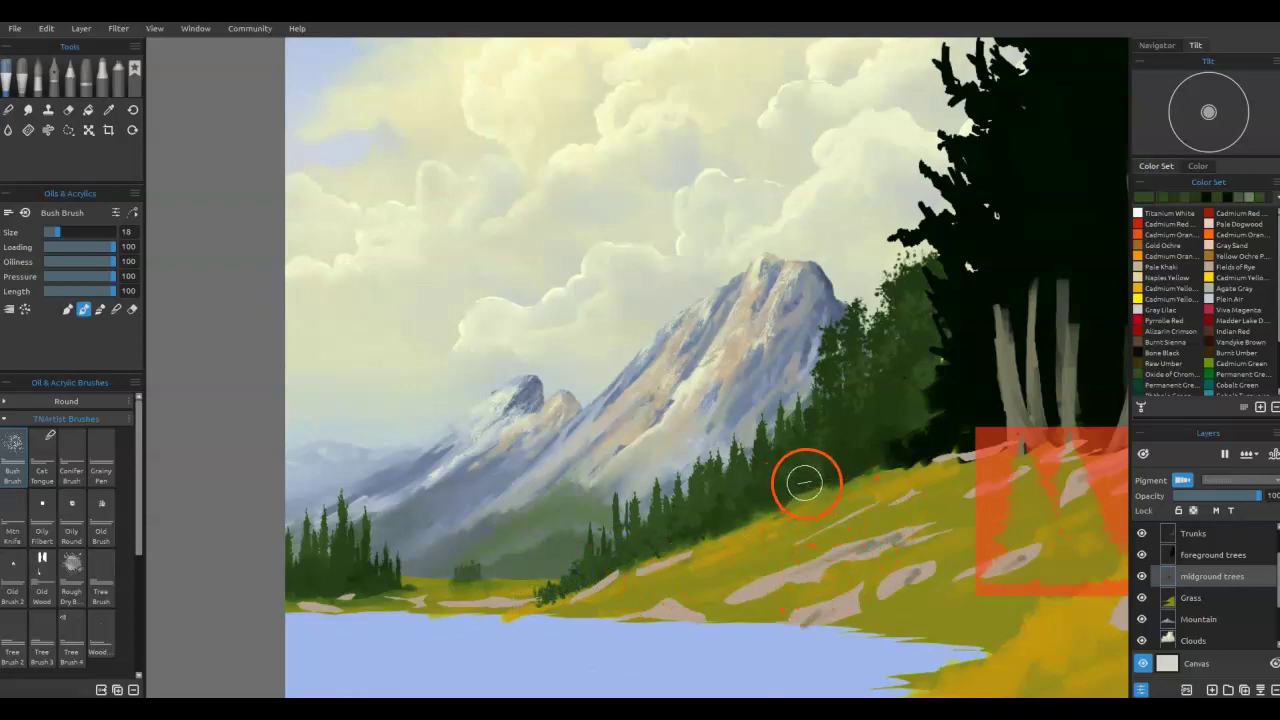
pyautogui.press('n')
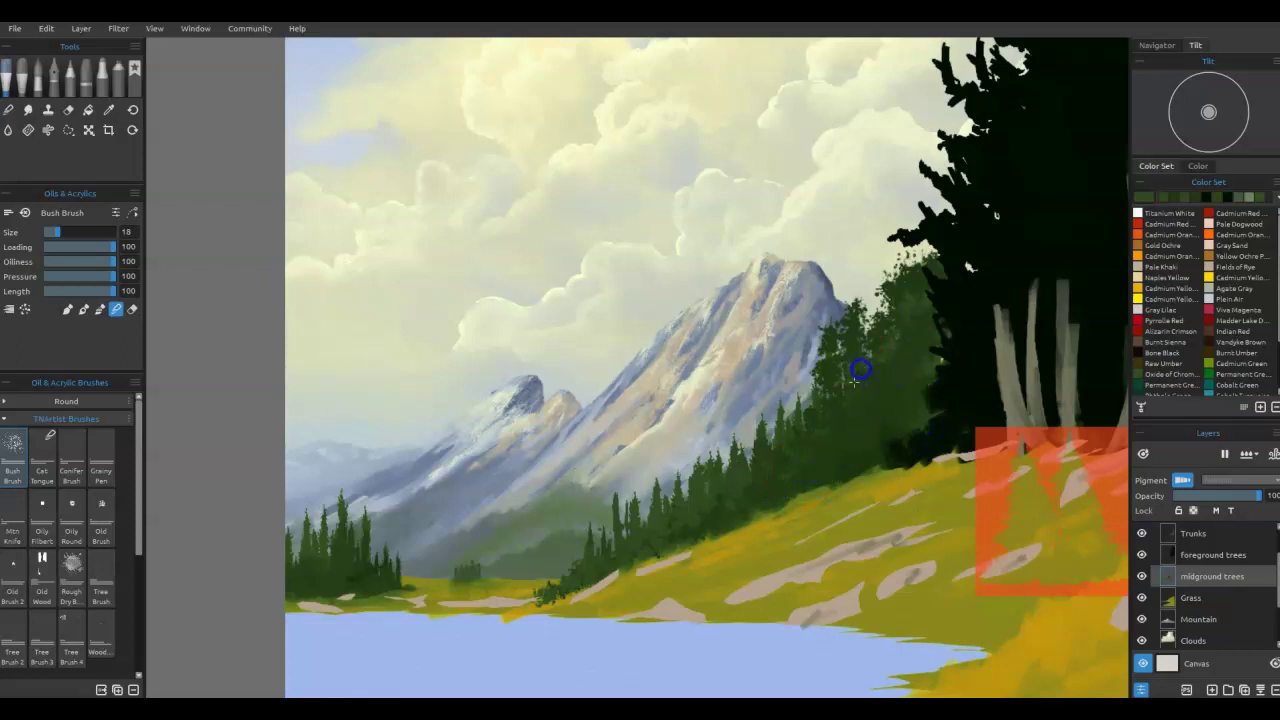
pyautogui.moveTo(746, 483); pyautogui.dragTo(744, 478)
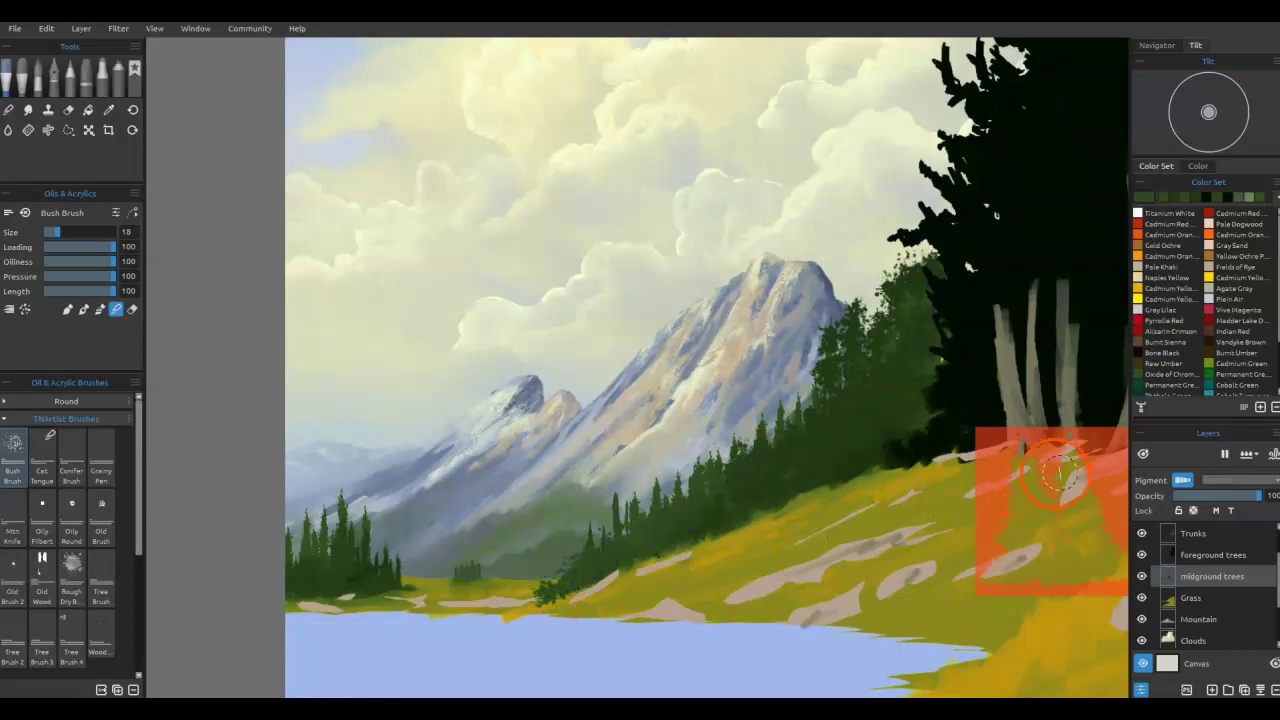
# Step: Sample yellow-green from the grass, dab Bush Brush highlights onto the hillside trees, and blend them in
pyautogui.keyDown('alt'); pyautogui.click(961, 614); pyautogui.keyUp('alt')
pyautogui.moveTo(846, 404); pyautogui.dragTo(893, 392)
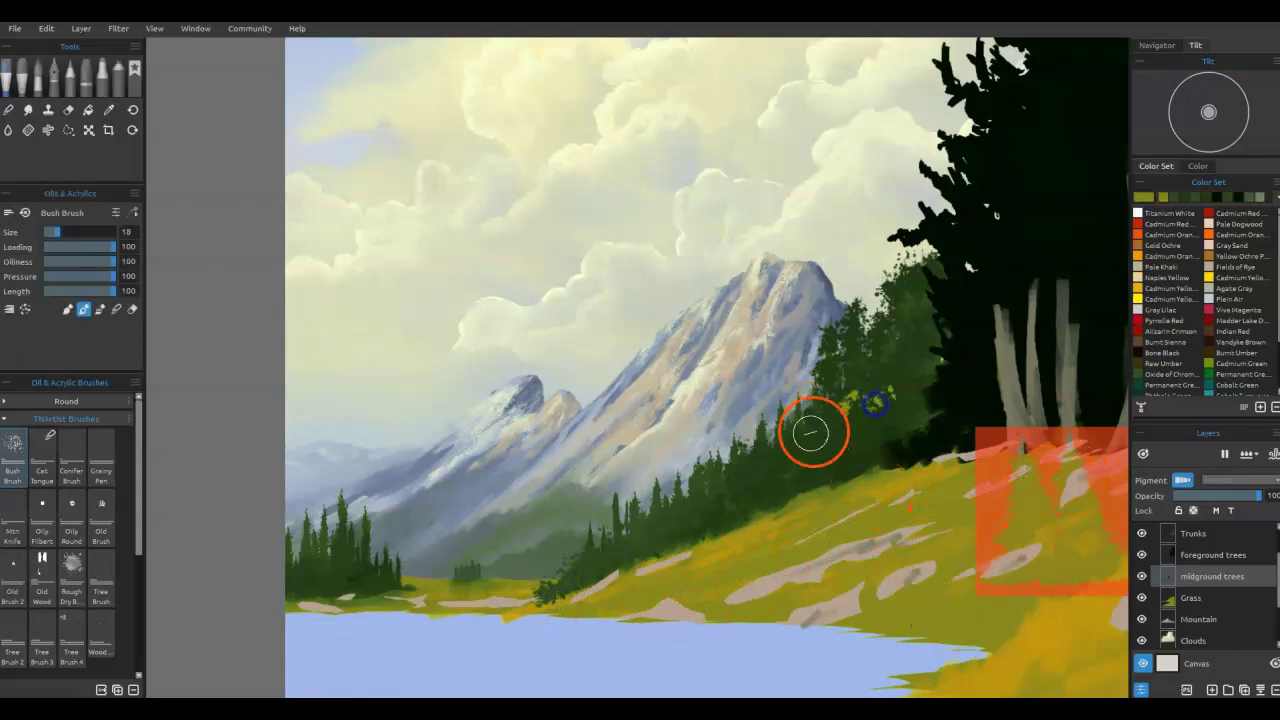
pyautogui.moveTo(746, 466); pyautogui.dragTo(710, 490)
pyautogui.press('b')
pyautogui.moveTo(876, 398); pyautogui.dragTo(880, 406)
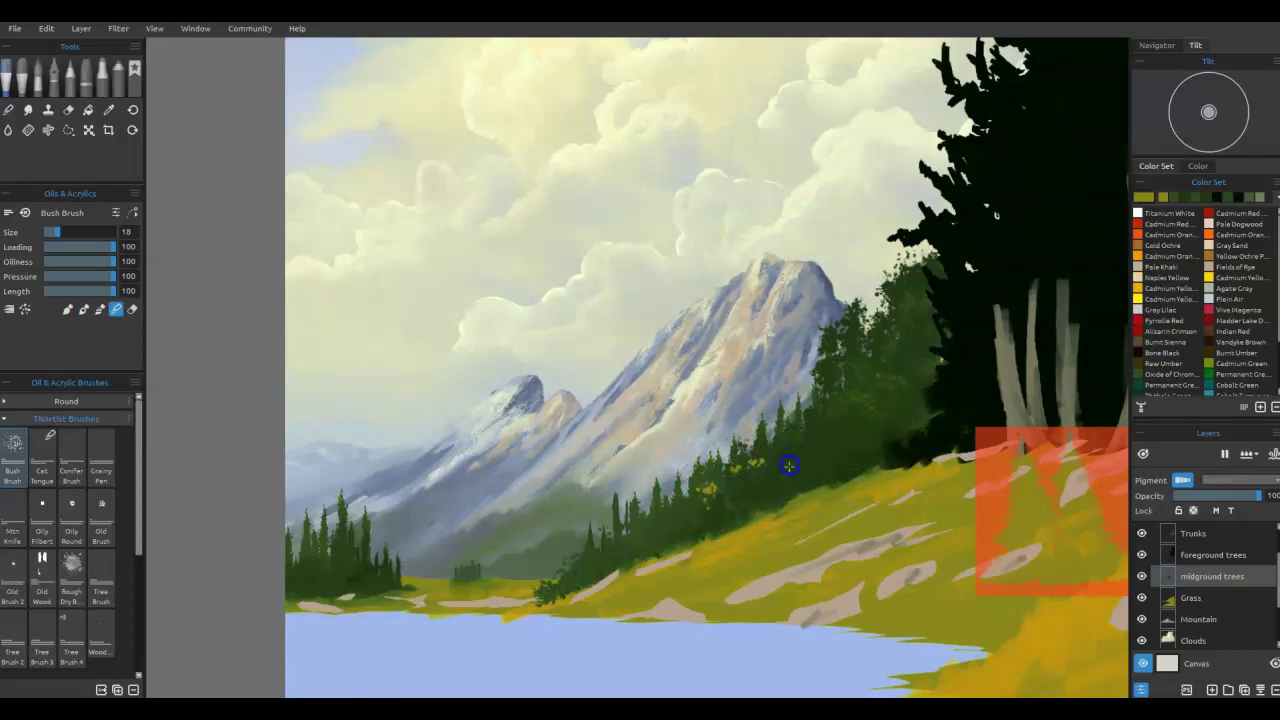
pyautogui.moveTo(764, 464)
pyautogui.mouseDown()
pyautogui.moveTo(655, 529)
pyautogui.moveTo(811, 474)
pyautogui.mouseUp()
pyautogui.moveTo(866, 436)
pyautogui.mouseDown()
pyautogui.moveTo(903, 402)
pyautogui.moveTo(869, 434)
pyautogui.mouseUp()
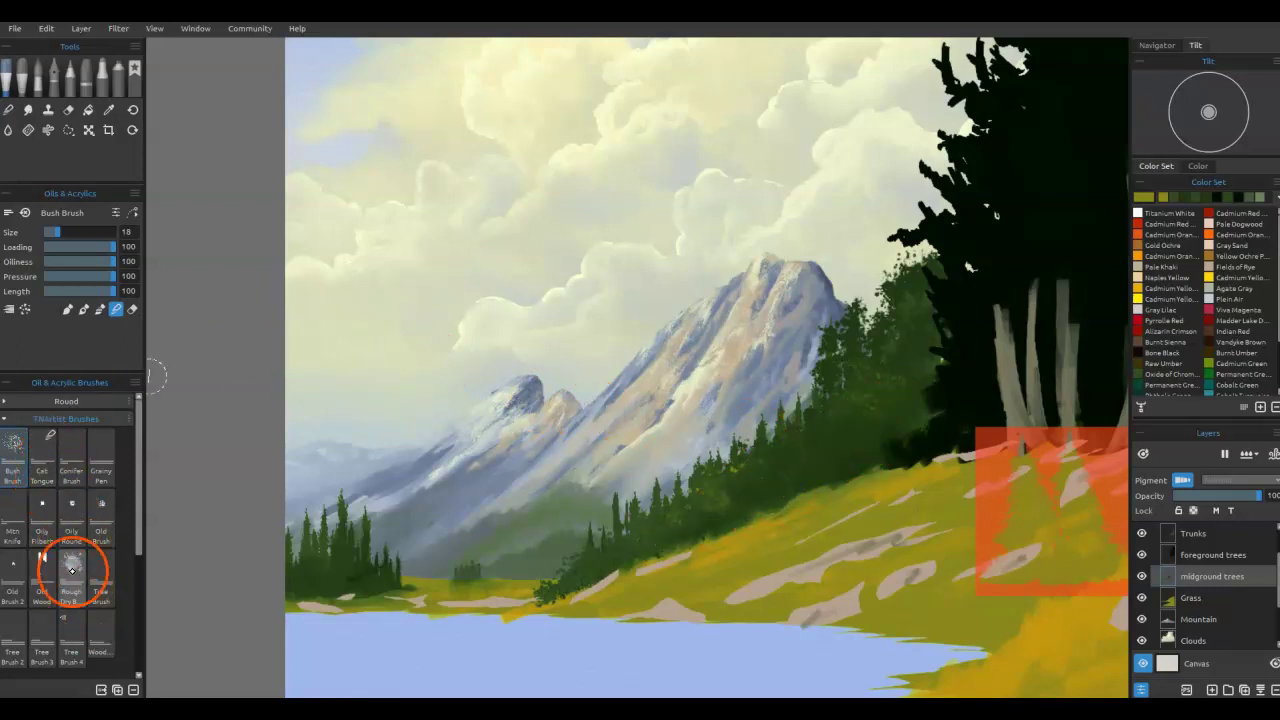
# Step: Brush and blend more yellow-green into the hillside trees with Rough Dry Brush at size 35, softening it with Bush Brush
pyautogui.click(71, 575)
pyautogui.moveTo(814, 414)
pyautogui.mouseDown()
pyautogui.moveTo(871, 409)
pyautogui.moveTo(898, 385)
pyautogui.mouseUp()
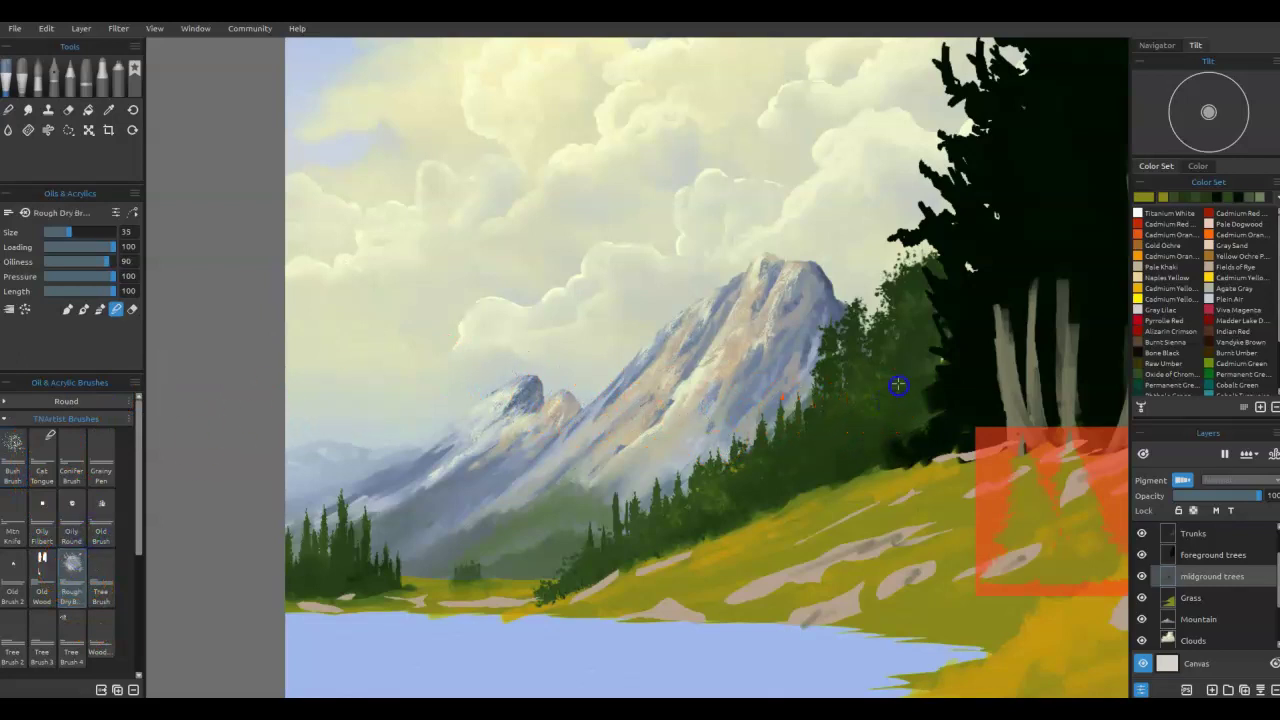
pyautogui.moveTo(742, 506); pyautogui.dragTo(797, 458)
pyautogui.press('b')
pyautogui.moveTo(918, 357)
pyautogui.mouseDown()
pyautogui.moveTo(895, 405)
pyautogui.moveTo(849, 420)
pyautogui.moveTo(821, 459)
pyautogui.moveTo(845, 456)
pyautogui.moveTo(860, 418)
pyautogui.moveTo(836, 461)
pyautogui.moveTo(827, 451)
pyautogui.moveTo(811, 471)
pyautogui.moveTo(854, 444)
pyautogui.mouseUp()
pyautogui.press('n')
pyautogui.click(13, 445)
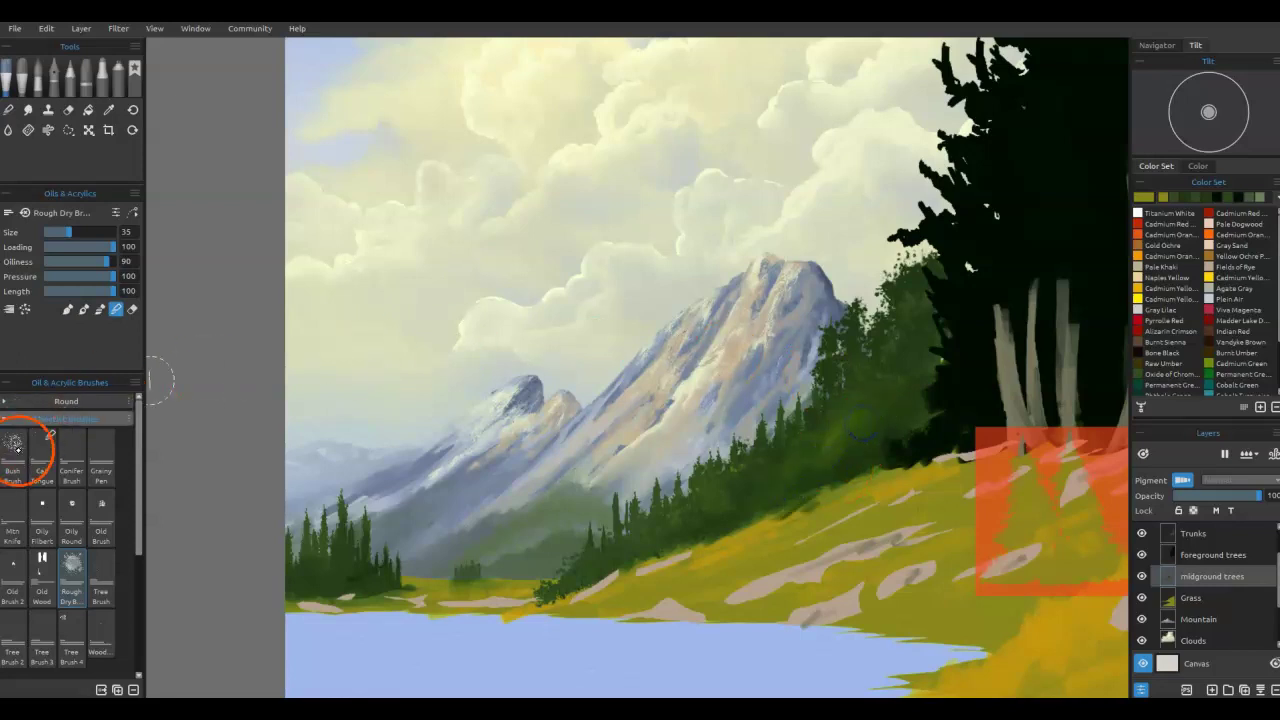
pyautogui.moveTo(869, 413)
pyautogui.mouseDown()
pyautogui.moveTo(831, 450)
pyautogui.moveTo(892, 423)
pyautogui.mouseUp()
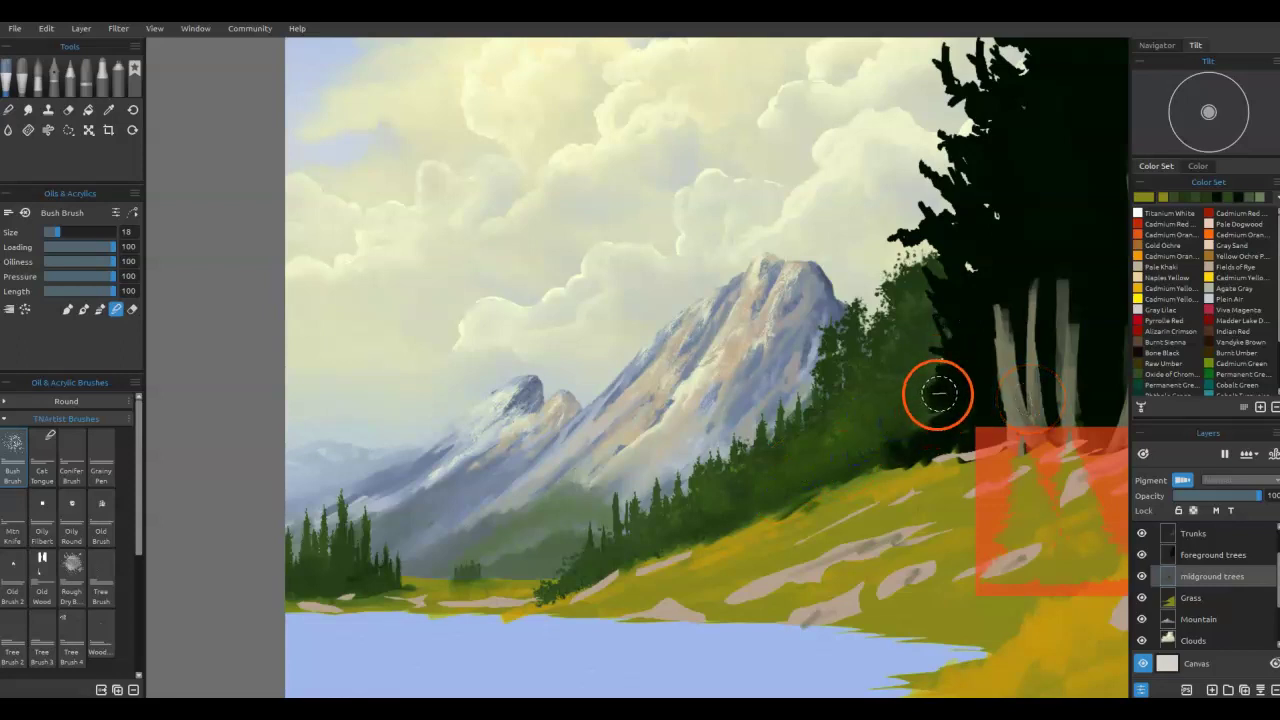
# Step: Sample near-black from the foreground trees and dab and blend dark foliage along their edge with the midground trees
pyautogui.keyDown('alt'); pyautogui.click(949, 423); pyautogui.keyUp('alt')
pyautogui.moveTo(929, 427)
pyautogui.mouseDown()
pyautogui.moveTo(905, 448)
pyautogui.moveTo(903, 432)
pyautogui.moveTo(915, 401)
pyautogui.moveTo(945, 386)
pyautogui.moveTo(922, 356)
pyautogui.moveTo(952, 324)
pyautogui.moveTo(918, 347)
pyautogui.mouseUp()
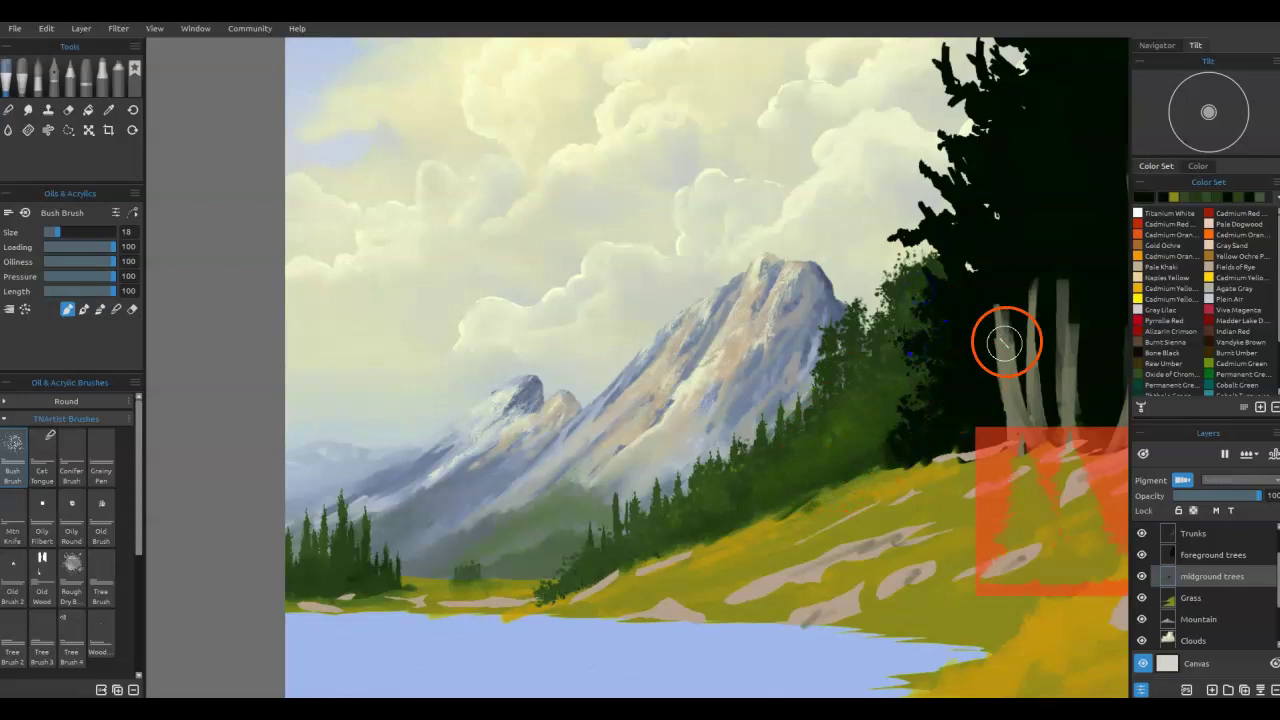
pyautogui.press('n')
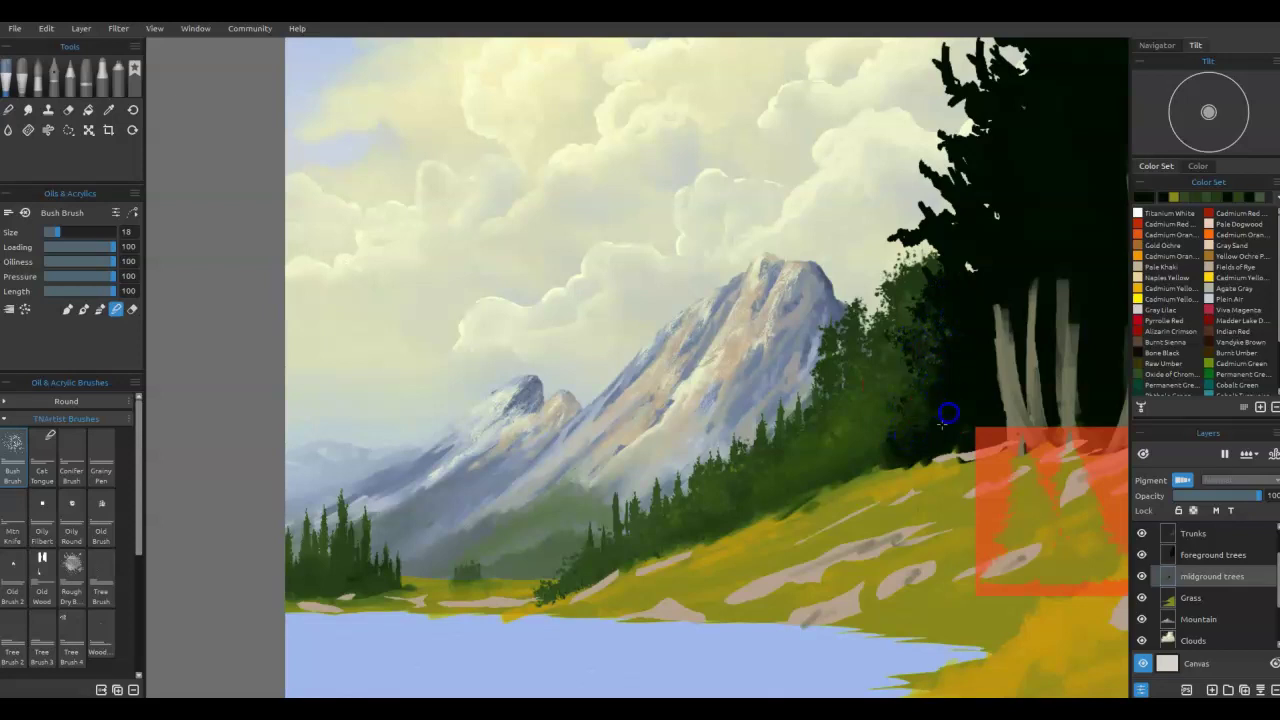
pyautogui.moveTo(924, 440); pyautogui.dragTo(951, 431)
pyautogui.moveTo(978, 396)
pyautogui.mouseDown()
pyautogui.moveTo(988, 383)
pyautogui.moveTo(998, 402)
pyautogui.mouseUp()
pyautogui.moveTo(935, 431)
pyautogui.mouseDown()
pyautogui.moveTo(946, 384)
pyautogui.moveTo(949, 400)
pyautogui.moveTo(928, 401)
pyautogui.moveTo(894, 455)
pyautogui.moveTo(863, 454)
pyautogui.mouseUp()
# Step: Paint dark foliage along the base of the upper hillside trees and blend it down the slope and up into the foliage
pyautogui.rightClick(930, 414)
pyautogui.press('b')
pyautogui.click(874, 461)
pyautogui.rightClick(848, 472)
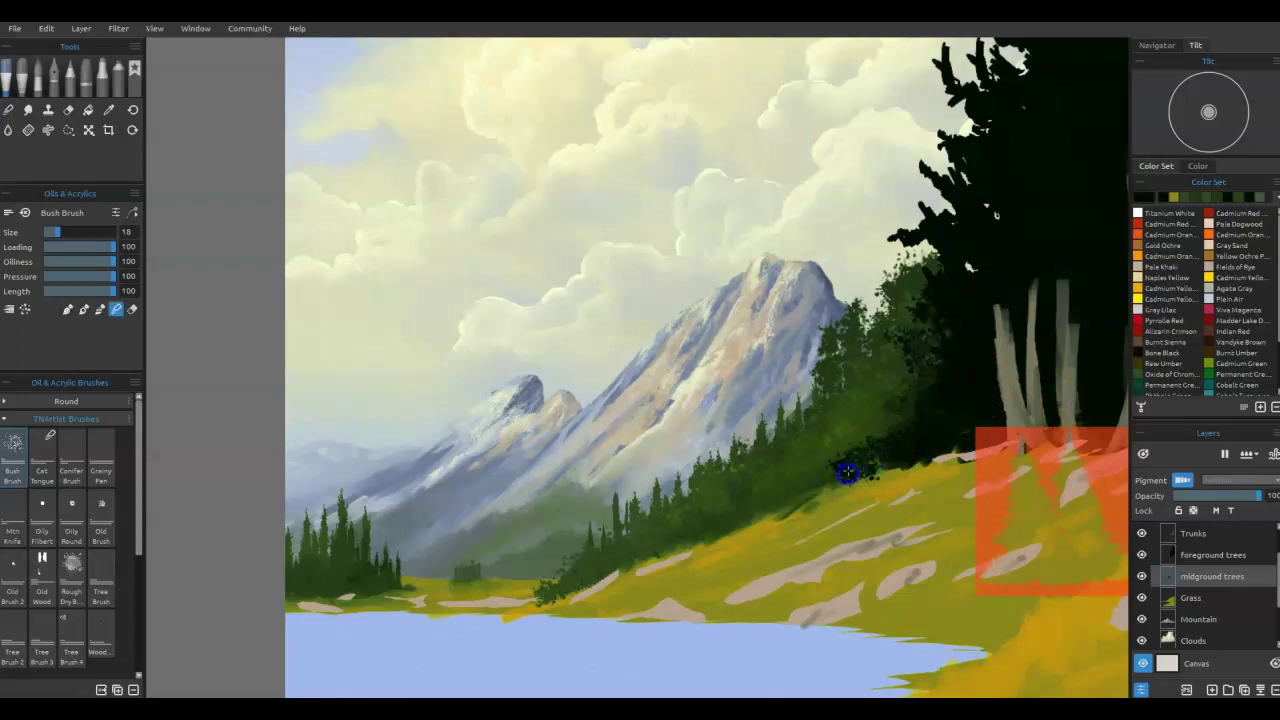
pyautogui.moveTo(866, 464); pyautogui.dragTo(804, 491)
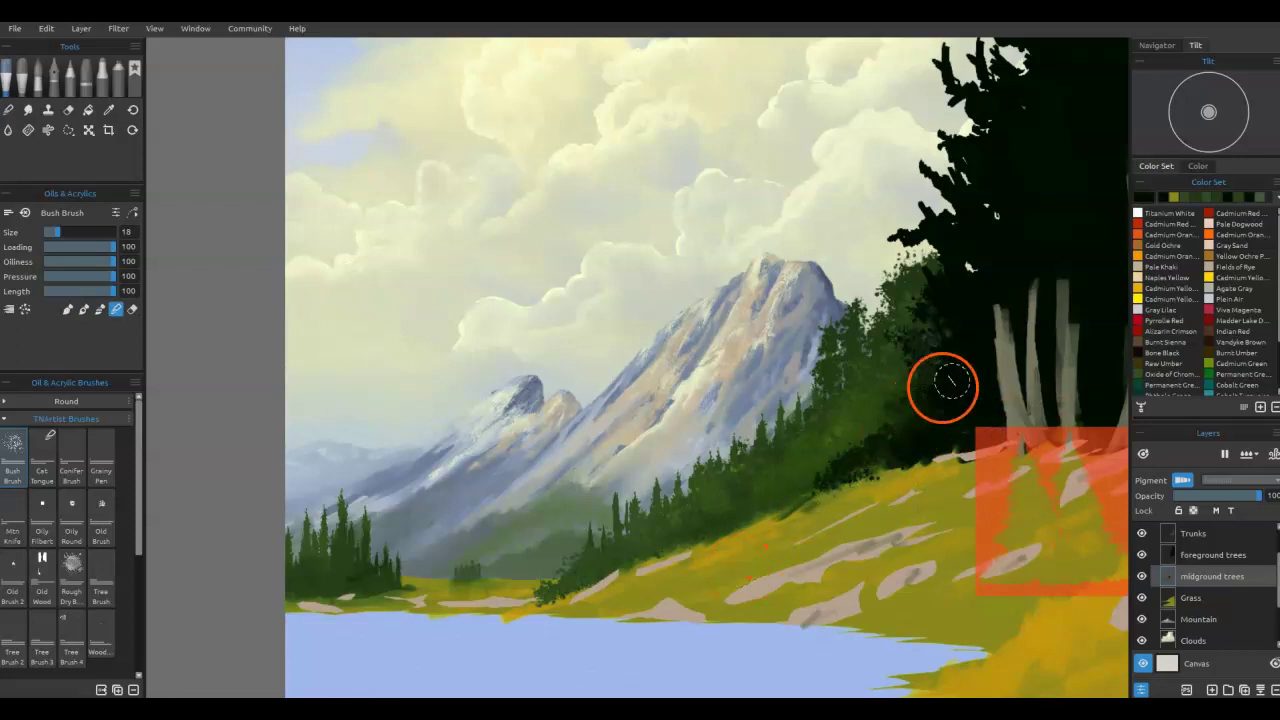
pyautogui.moveTo(836, 481); pyautogui.dragTo(721, 529)
pyautogui.moveTo(806, 490)
pyautogui.mouseDown()
pyautogui.moveTo(701, 545)
pyautogui.moveTo(647, 556)
pyautogui.moveTo(685, 540)
pyautogui.mouseUp()
pyautogui.moveTo(873, 440); pyautogui.dragTo(928, 350)
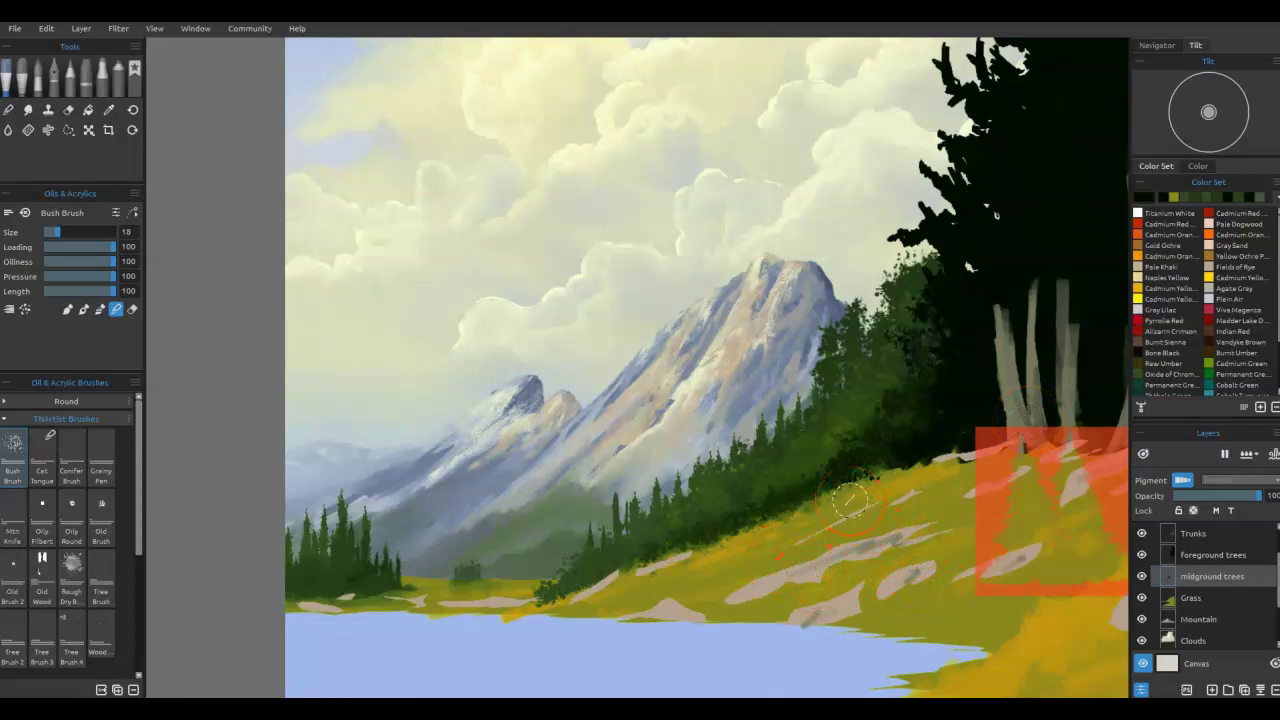
# Step: Shrink the two-conifer stencil and position it over the grass edge at the base of the lower hillside trees
pyautogui.moveTo(994, 474); pyautogui.dragTo(789, 505)
pyautogui.moveTo(952, 434); pyautogui.dragTo(793, 513)
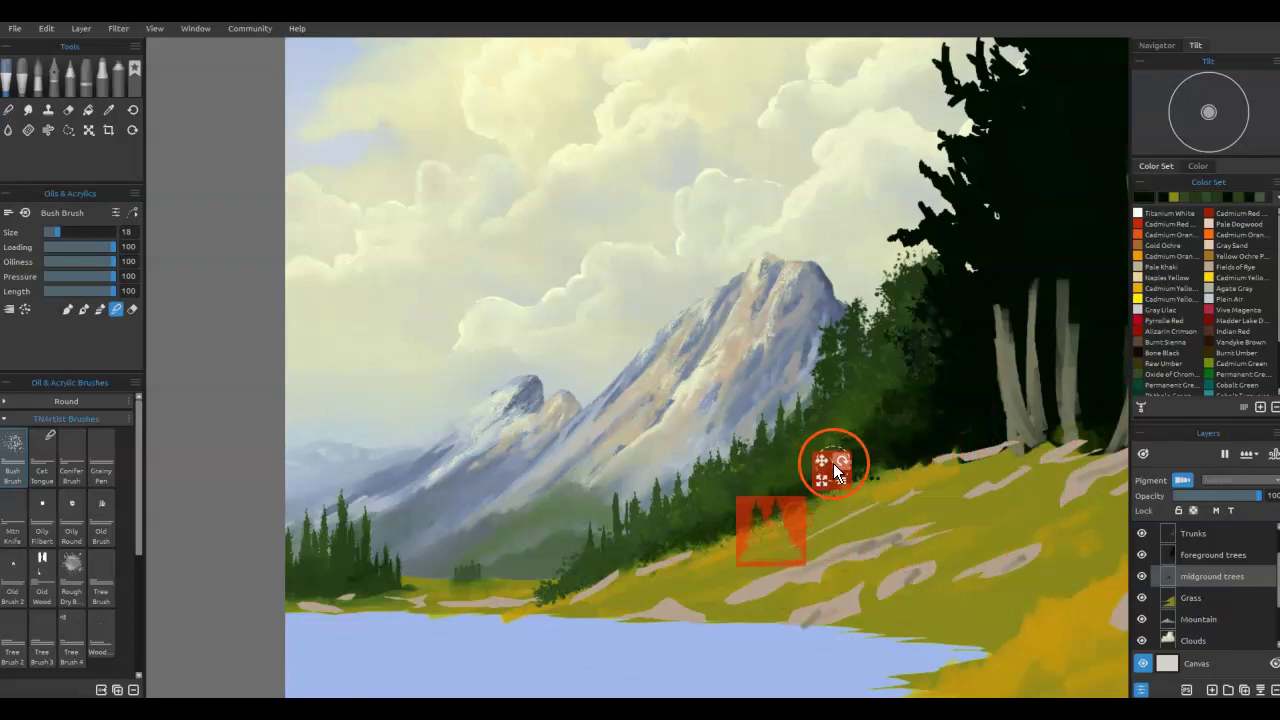
pyautogui.moveTo(834, 463)
pyautogui.mouseDown()
pyautogui.moveTo(838, 478)
pyautogui.moveTo(831, 466)
pyautogui.mouseUp()
pyautogui.moveTo(795, 506); pyautogui.dragTo(775, 504)
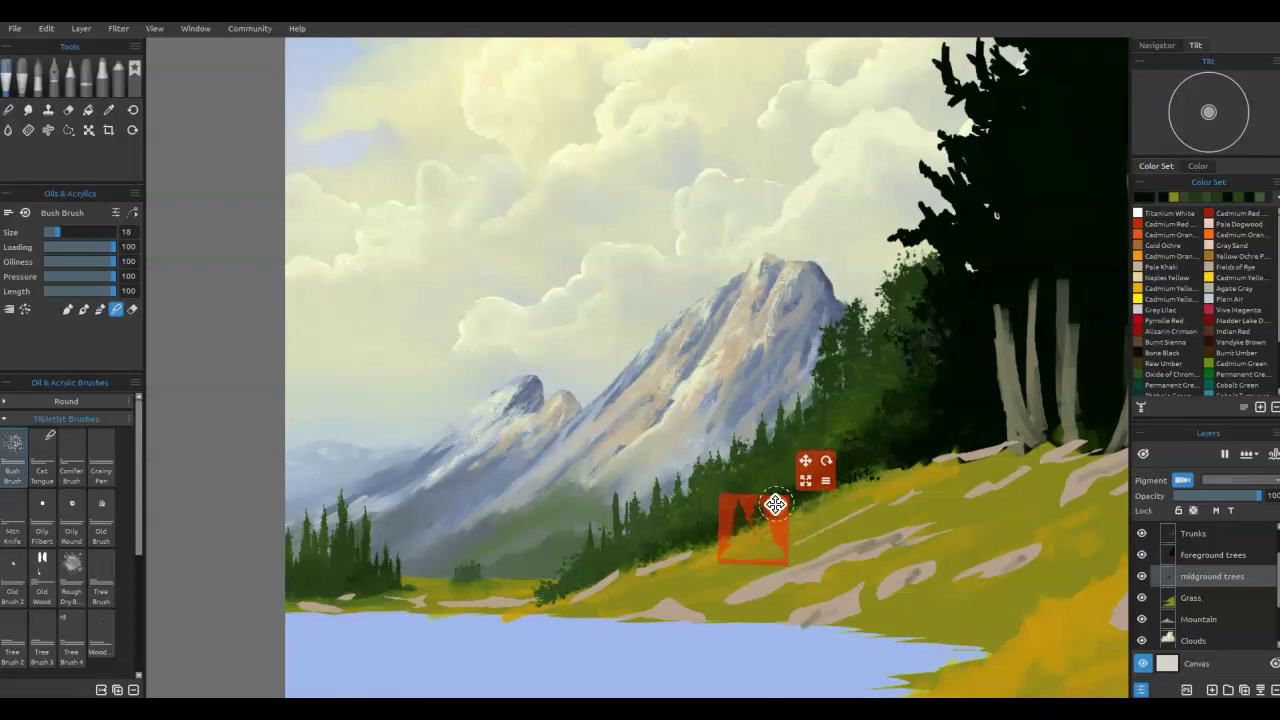
# Step: Paint two dark green conifers through the stencil with Grainy Pen at size 14, using greens sampled from the hillside trees
pyautogui.click(101, 458)
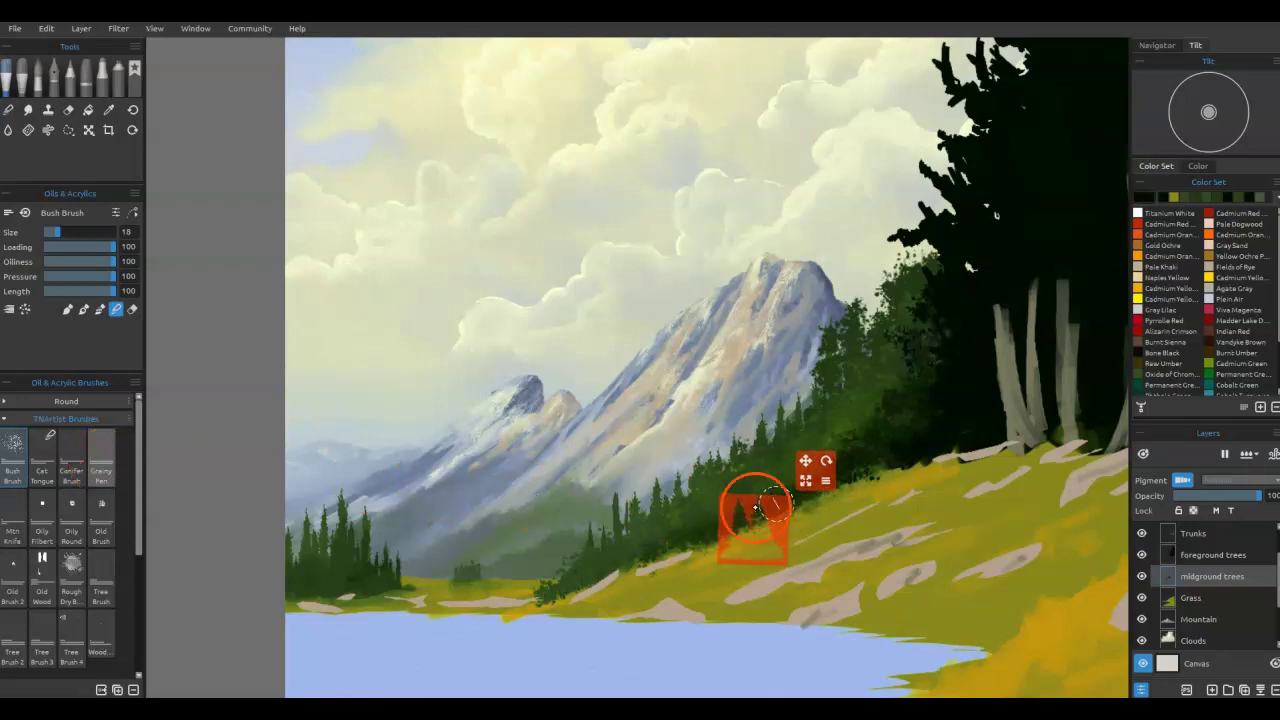
pyautogui.press(']')
pyautogui.press(']')
pyautogui.press(']')
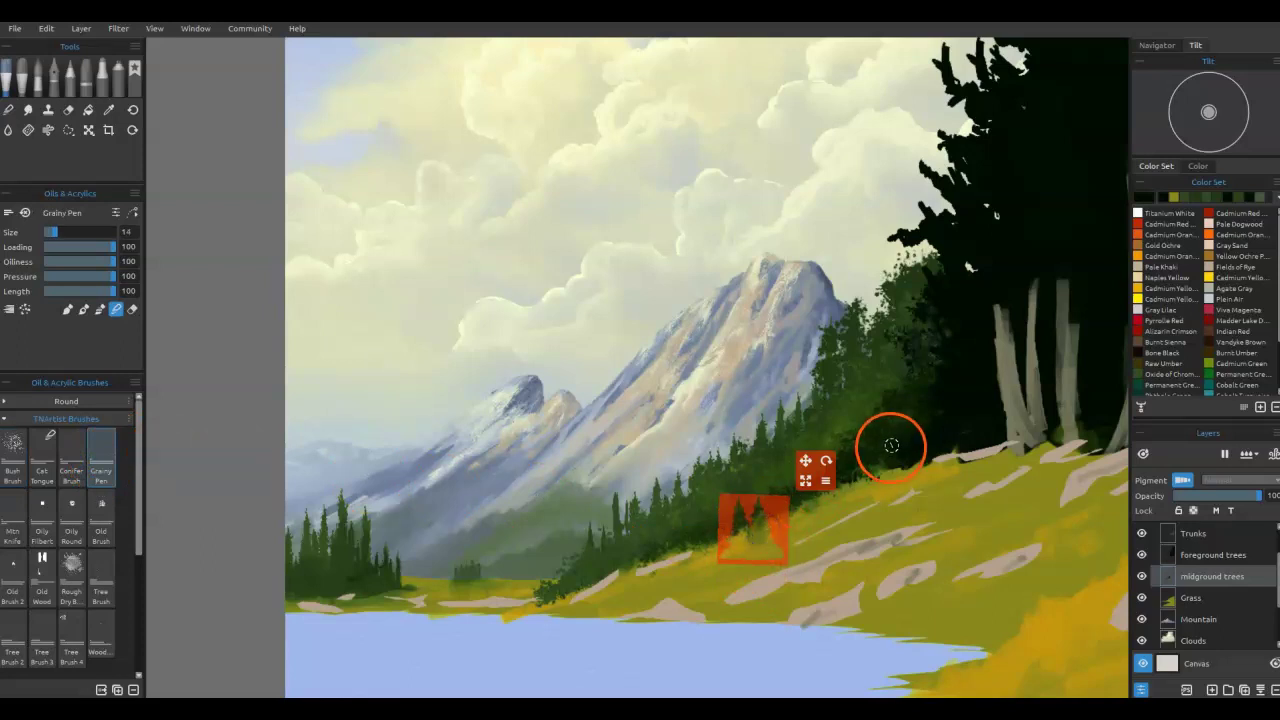
pyautogui.press('alt')
pyautogui.keyDown('alt'); pyautogui.click(883, 445); pyautogui.keyUp('alt')
pyautogui.moveTo(764, 529); pyautogui.dragTo(762, 534)
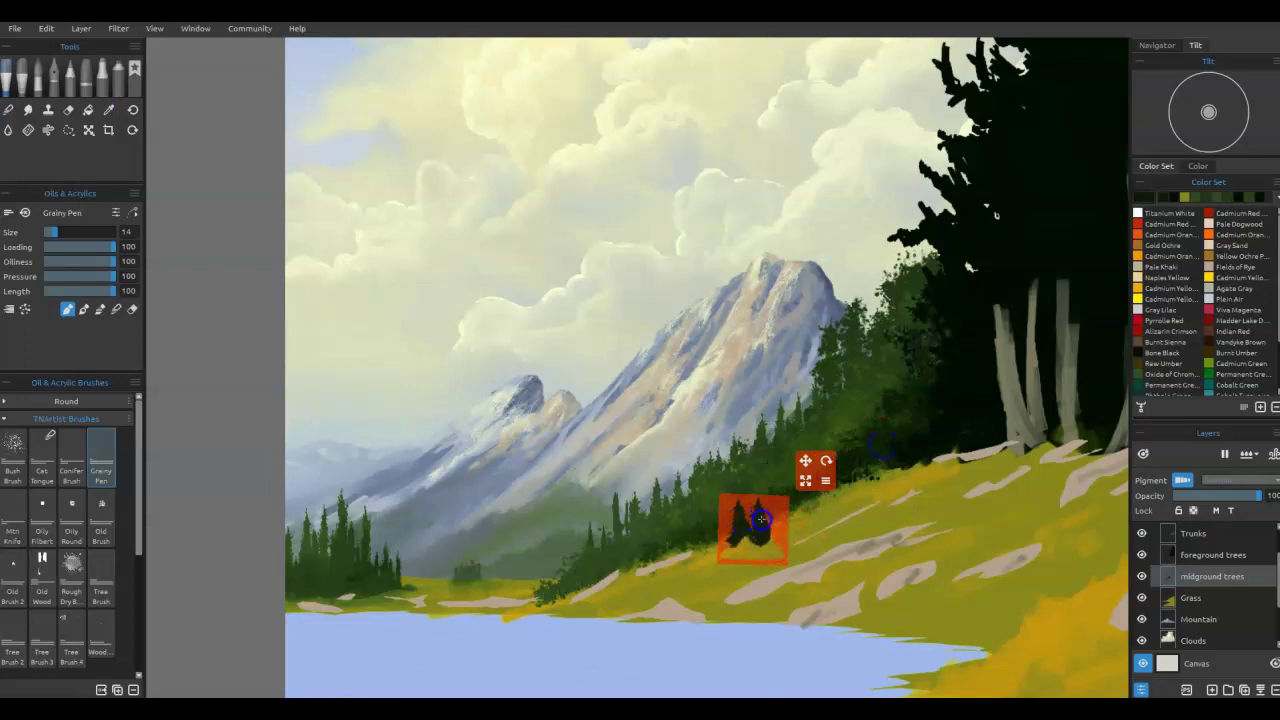
pyautogui.moveTo(724, 539)
pyautogui.mouseDown()
pyautogui.moveTo(735, 507)
pyautogui.moveTo(694, 507)
pyautogui.moveTo(755, 532)
pyautogui.mouseUp()
pyautogui.keyDown('alt'); pyautogui.click(693, 504); pyautogui.keyUp('alt')
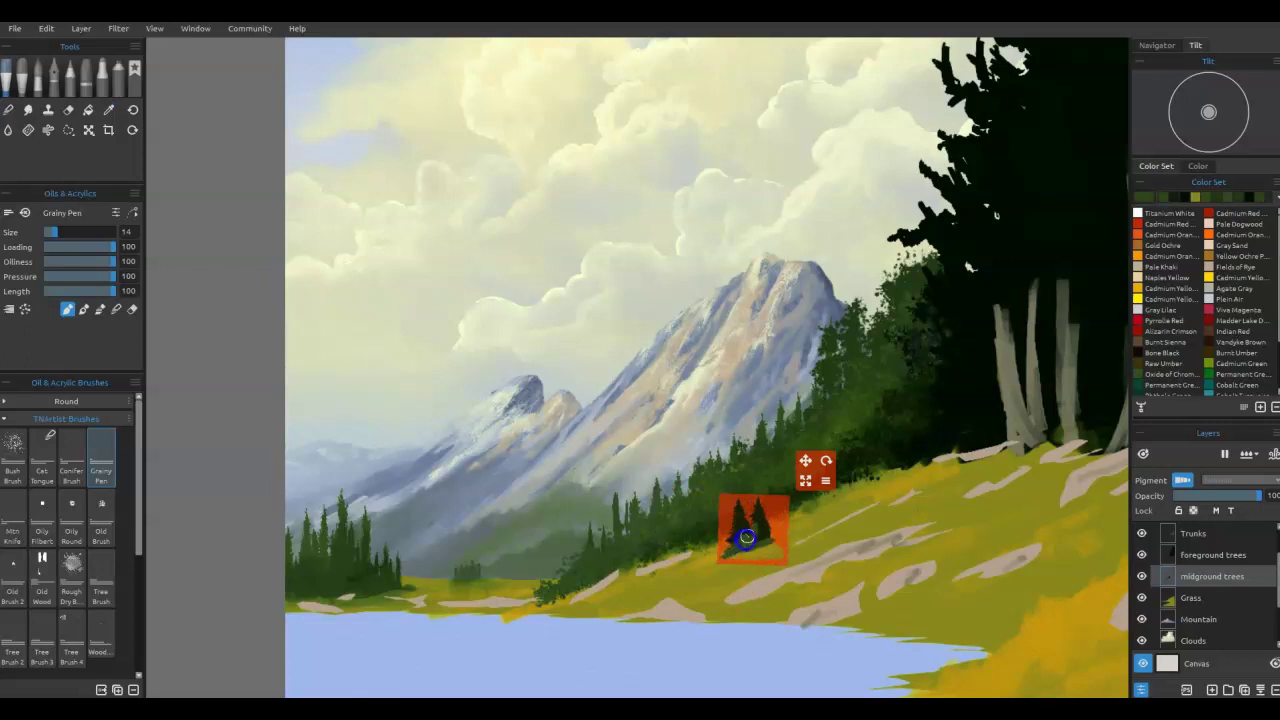
pyautogui.keyDown('alt'); pyautogui.click(755, 529); pyautogui.keyUp('alt')
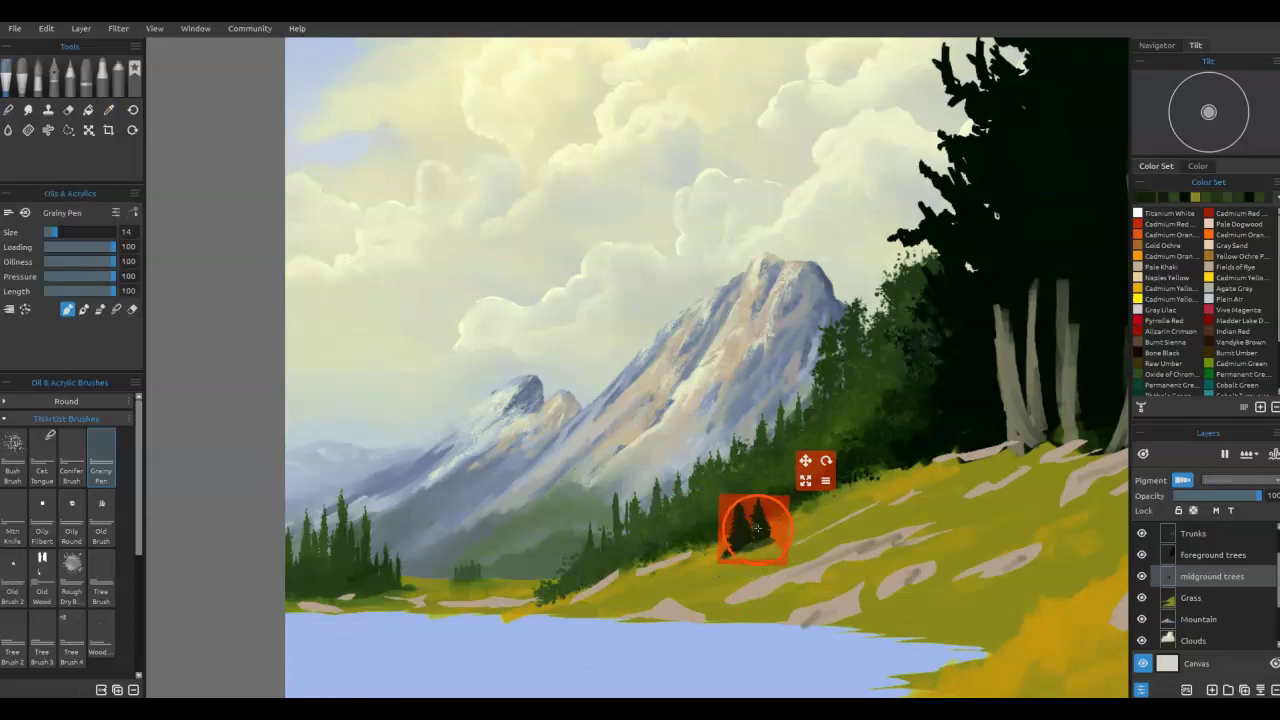
# Step: Hide the stencil, then blend and erase around the base of the two dark conifers to settle them into the grass
pyautogui.hotkey('ctrl', 'h')
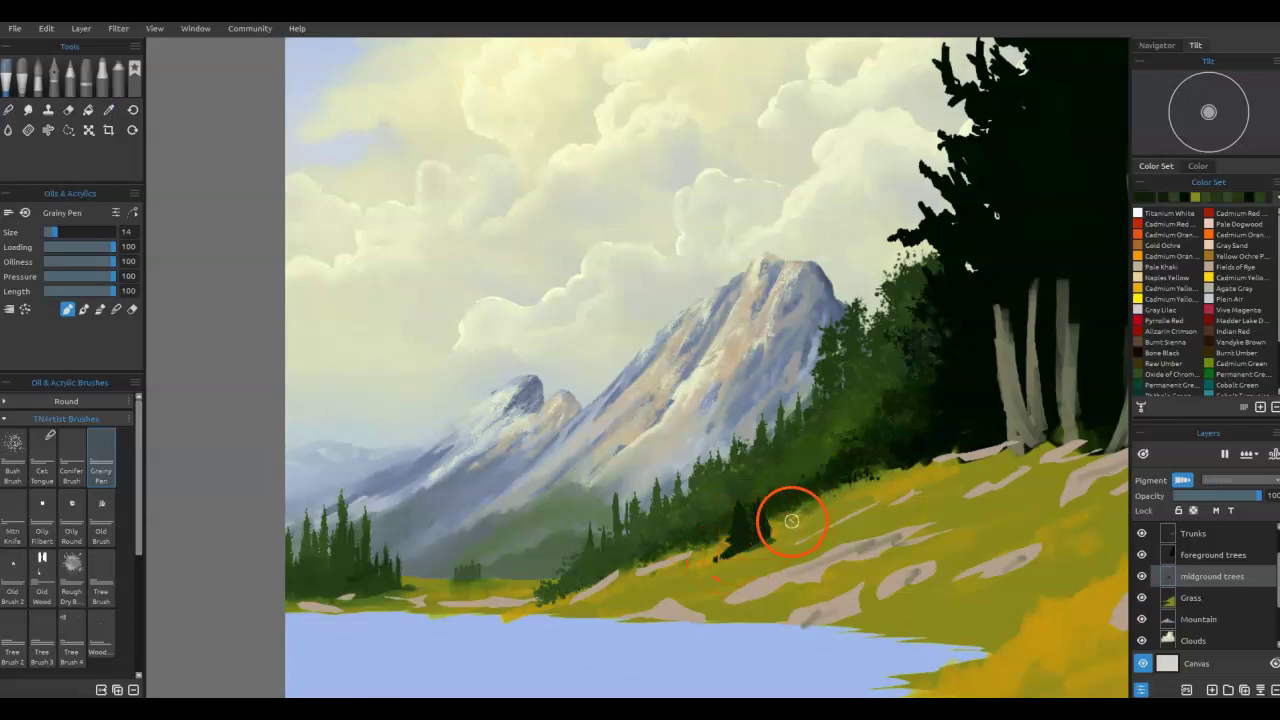
pyautogui.press('n')
pyautogui.moveTo(766, 544); pyautogui.dragTo(741, 556)
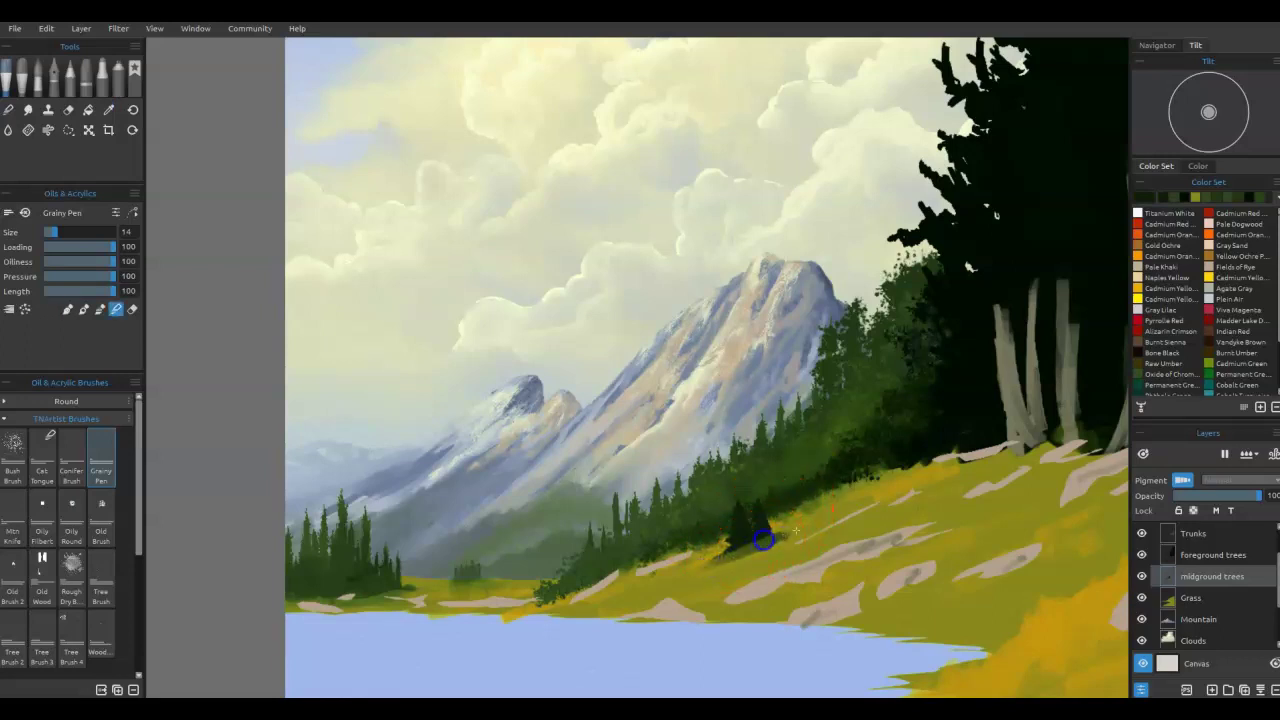
pyautogui.moveTo(779, 543)
pyautogui.mouseDown()
pyautogui.moveTo(786, 529)
pyautogui.moveTo(726, 564)
pyautogui.moveTo(740, 534)
pyautogui.moveTo(702, 576)
pyautogui.mouseUp()
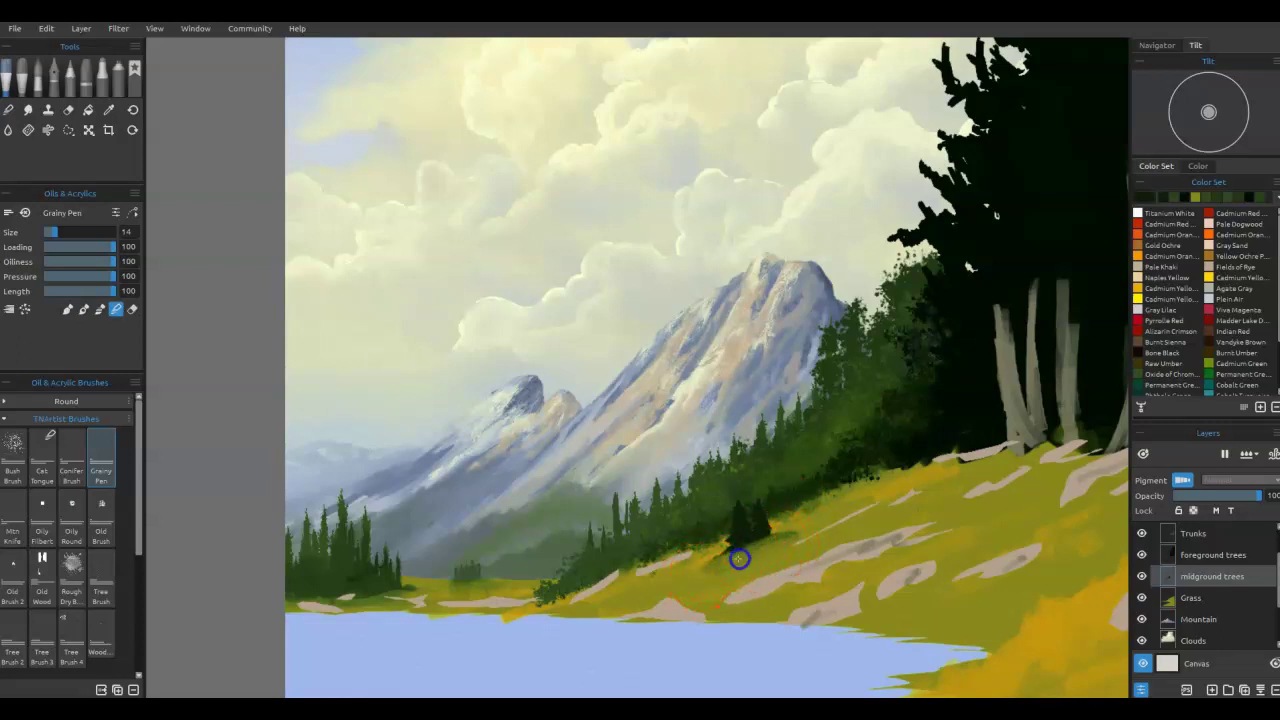
pyautogui.press('e')
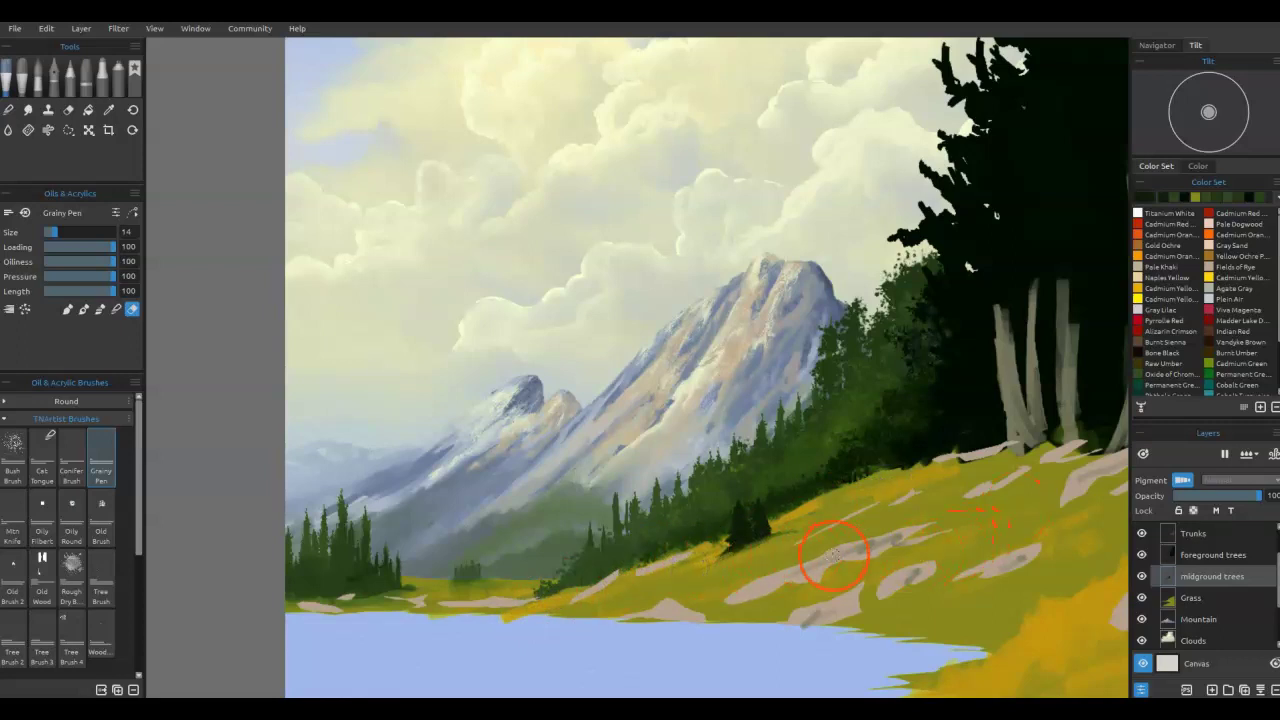
pyautogui.press('b')
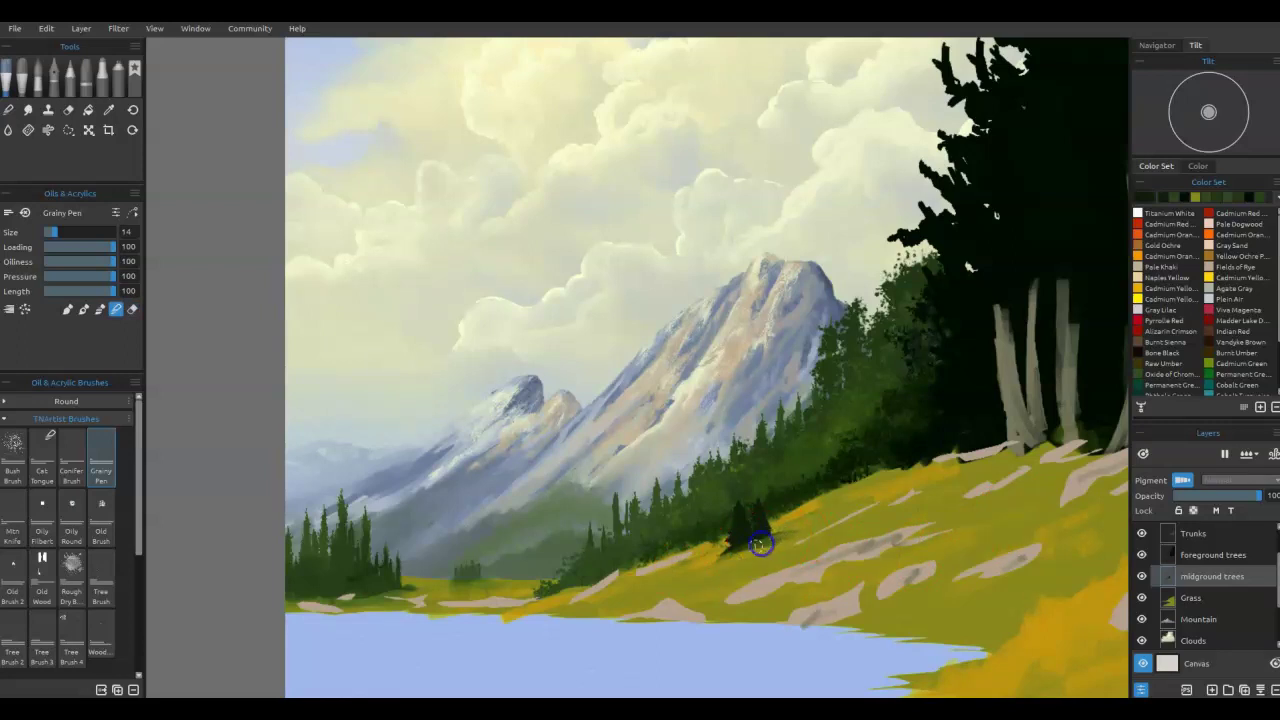
pyautogui.press('e')
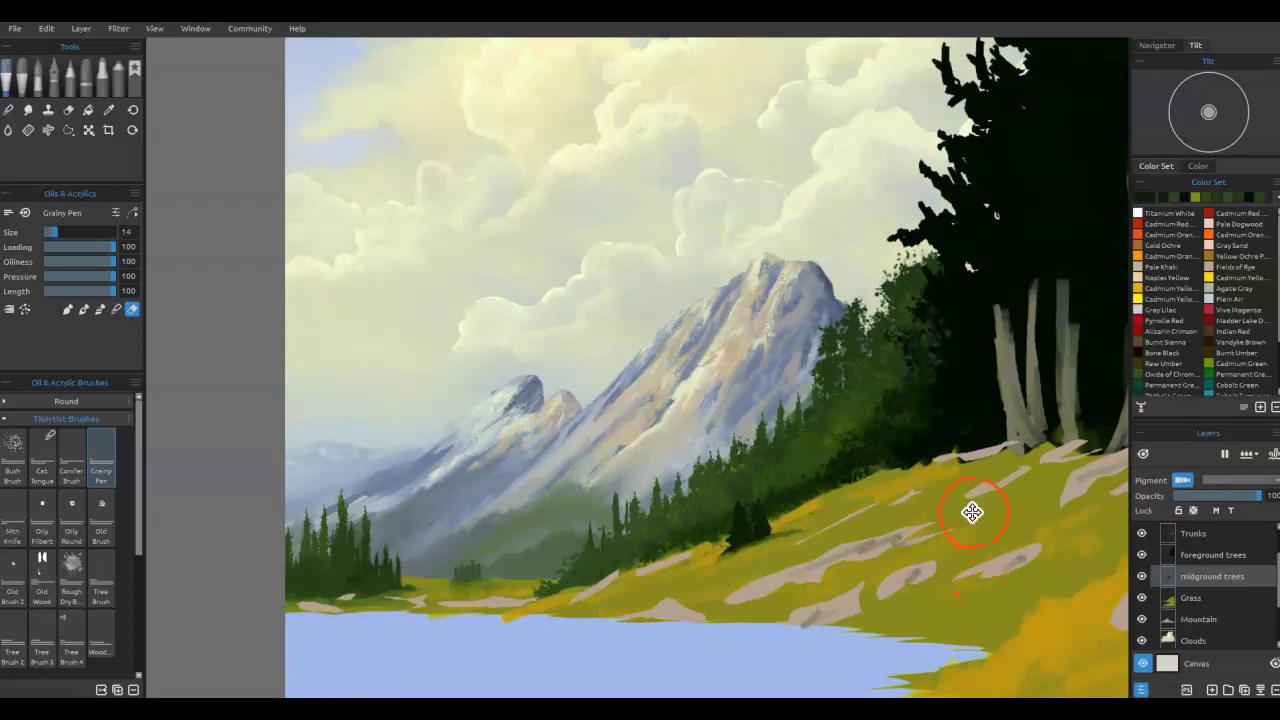
# Step: Switch to the foreground trees layer and choose Tree Brush 4 at size 20
pyautogui.moveTo(971, 509); pyautogui.dragTo(700, 600)
pyautogui.hotkey('ctrl', '0')
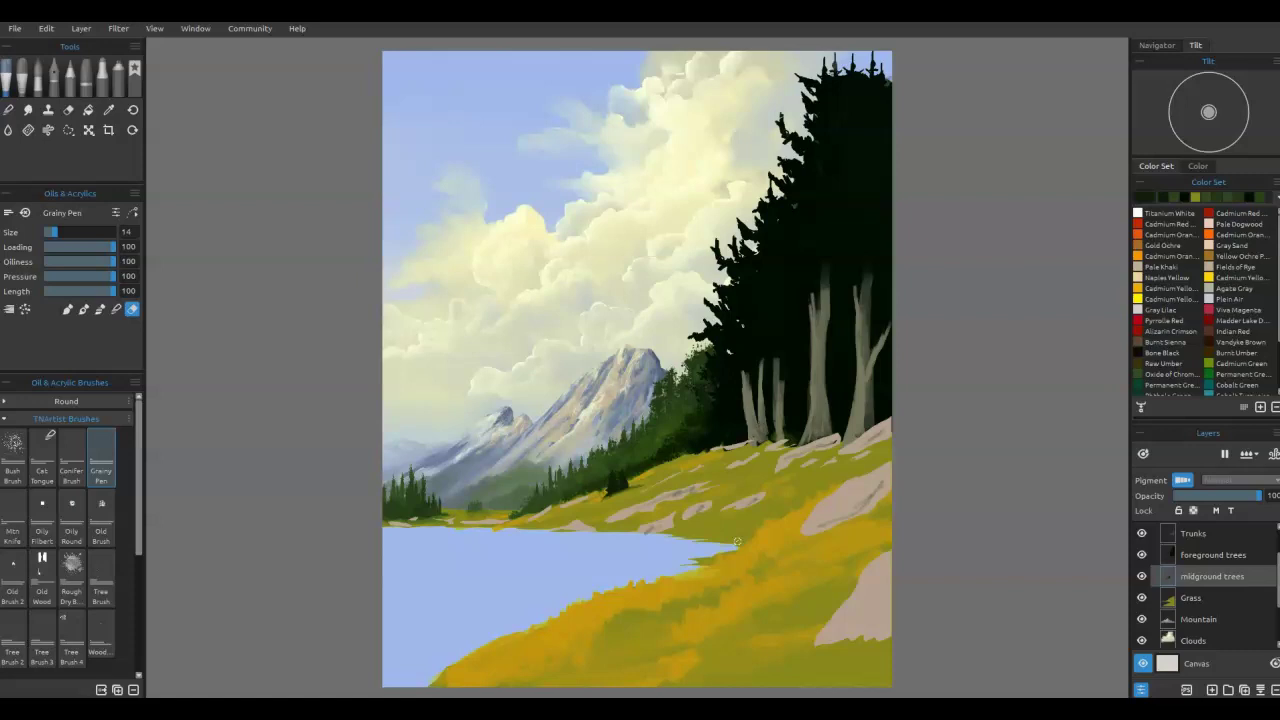
pyautogui.click(1208, 556)
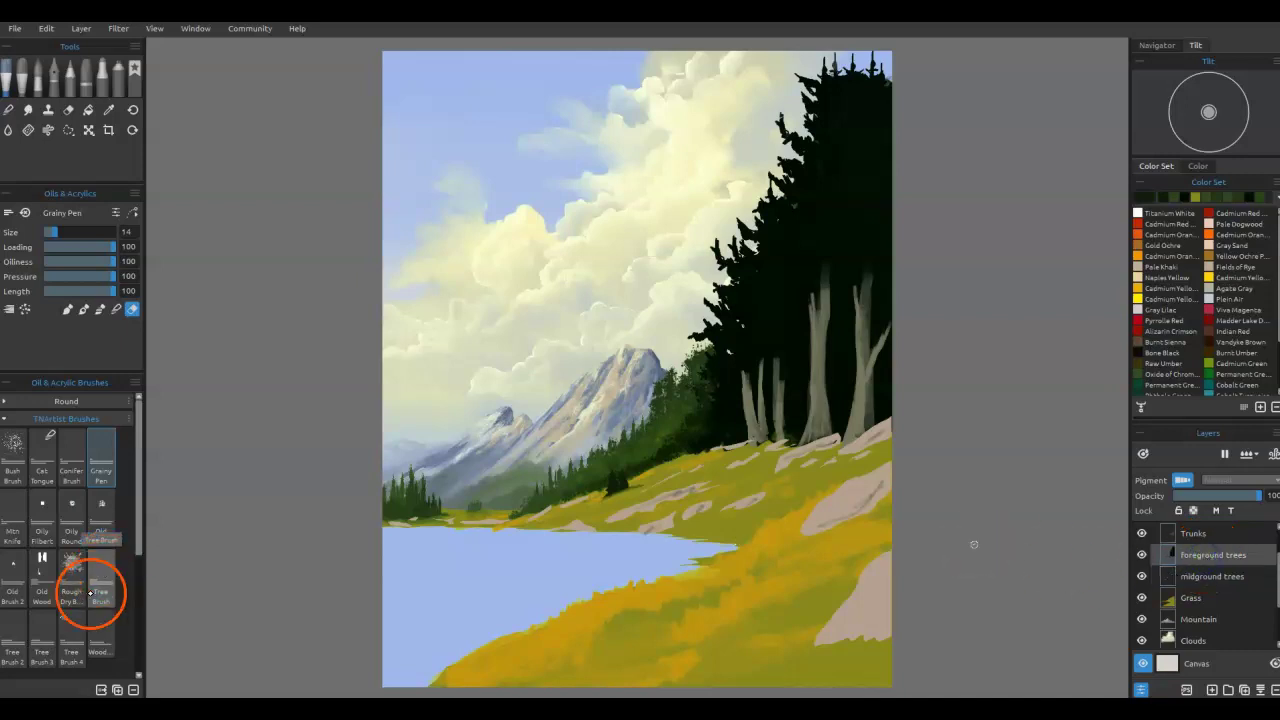
pyautogui.click(71, 640)
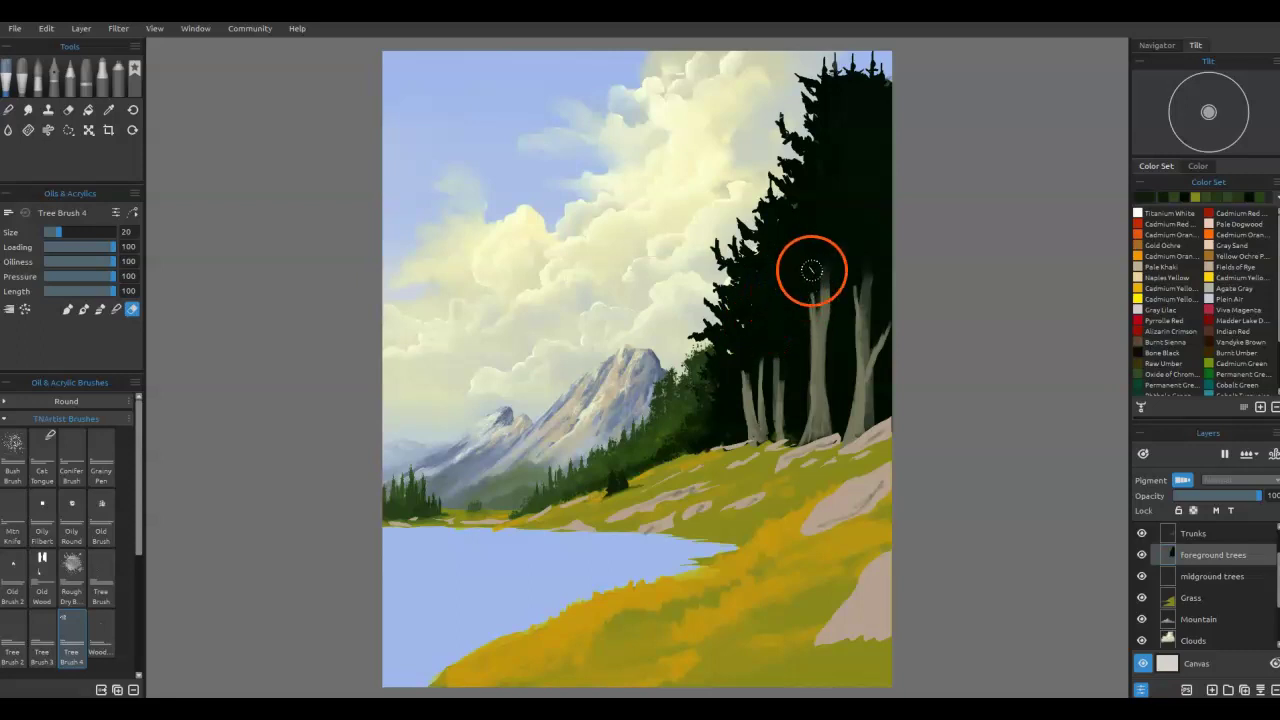
# Step: Paint green leaf clusters above the trunks on the foreground trees layer with Tree Brush 4 at size 20
pyautogui.press('b')
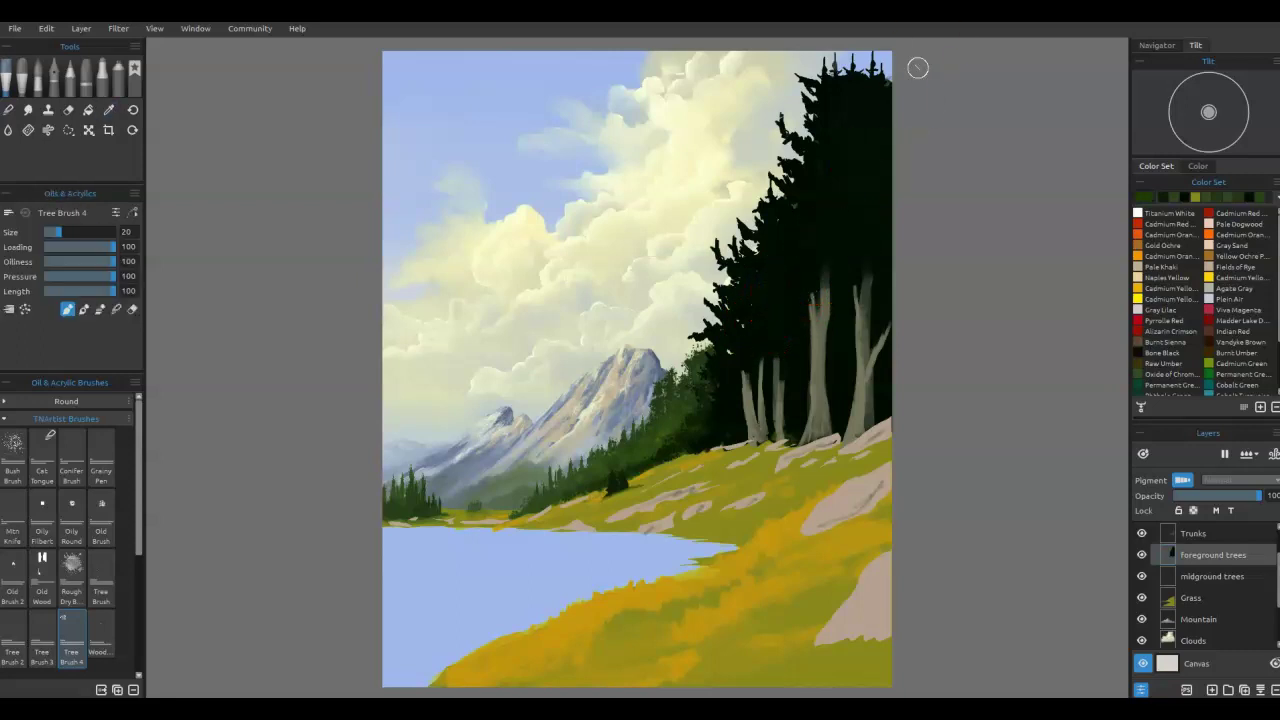
pyautogui.moveTo(778, 287); pyautogui.dragTo(799, 280)
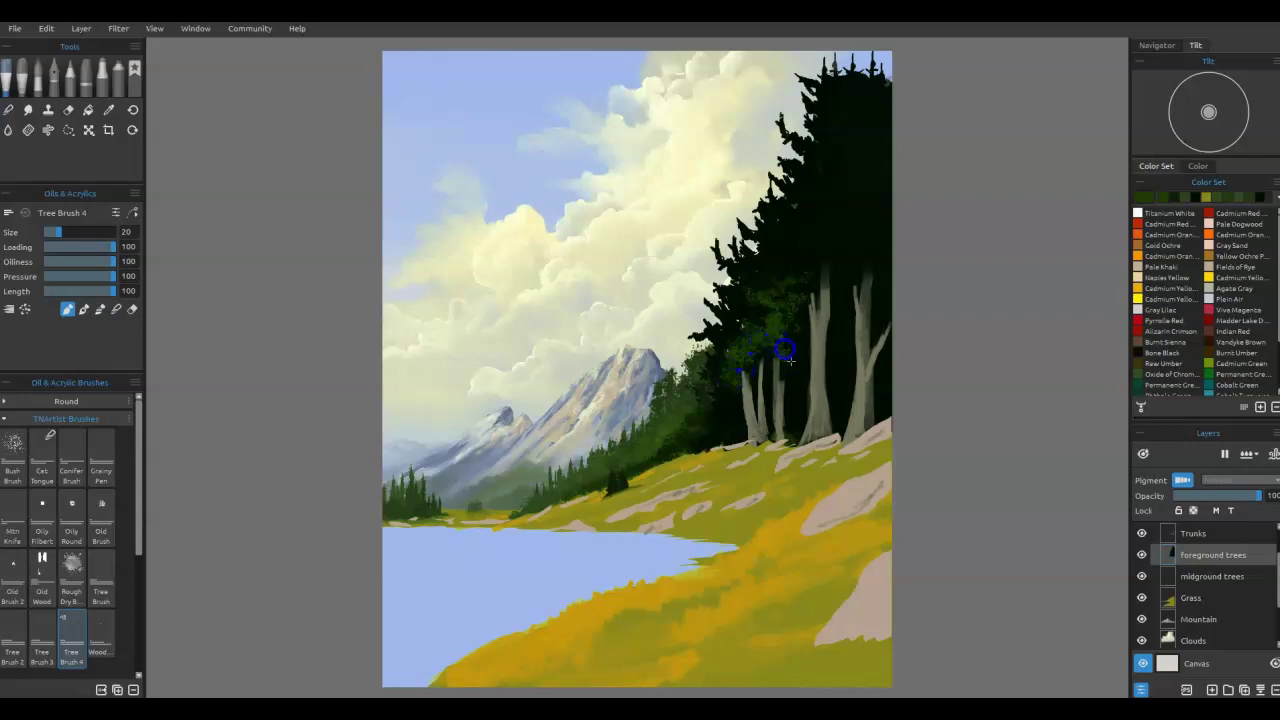
pyautogui.moveTo(772, 374); pyautogui.dragTo(738, 392)
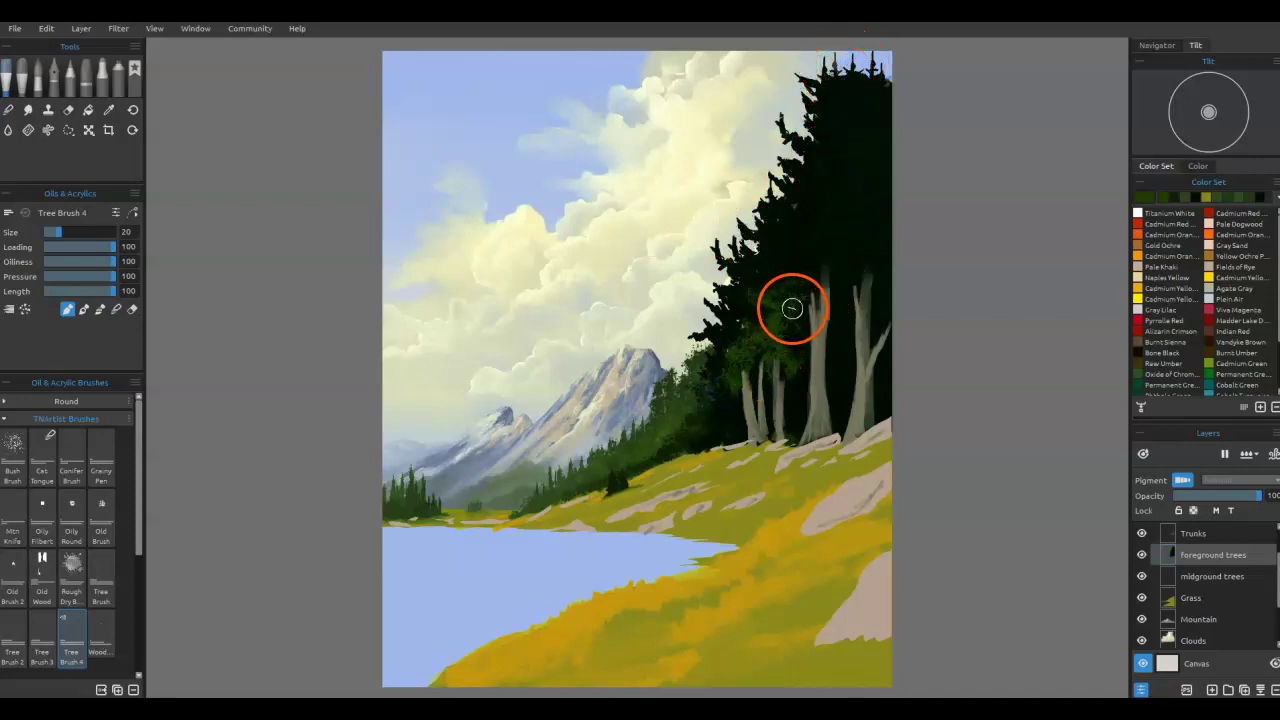
pyautogui.moveTo(820, 270); pyautogui.dragTo(805, 261)
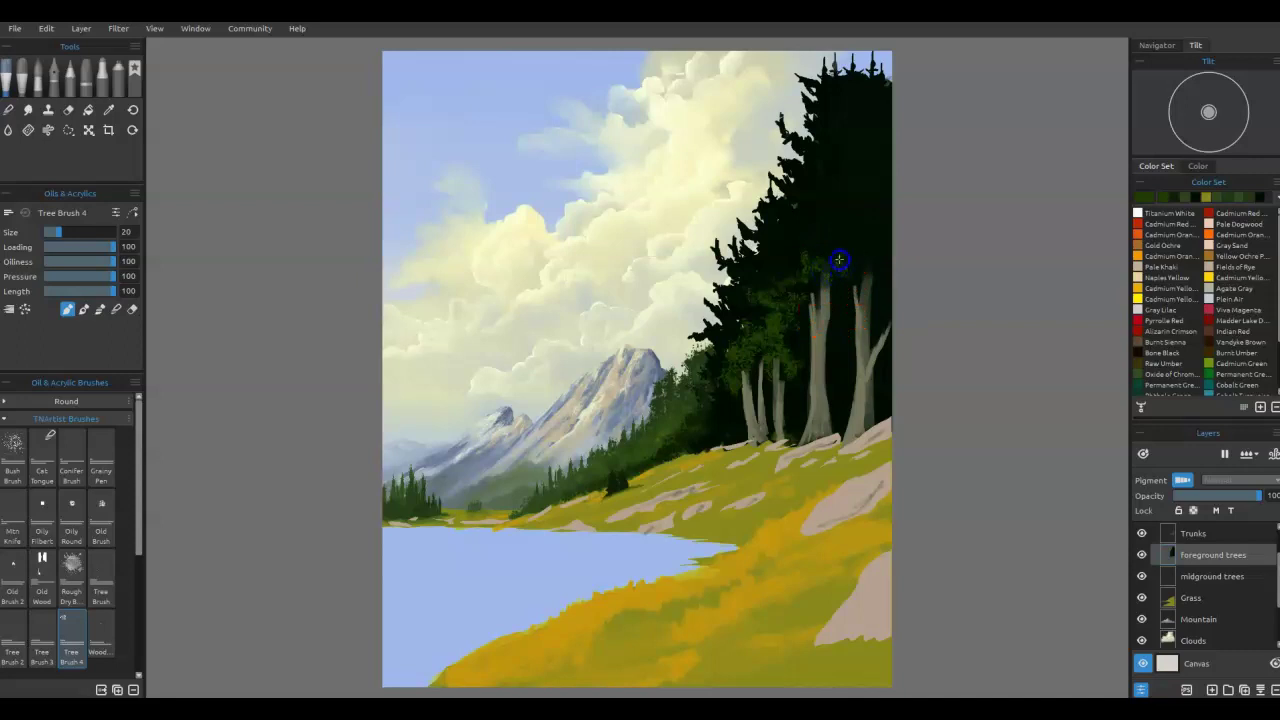
# Step: Sample a dark green from the trees and paint leafy clumps along the left silhouette of the foreground trees
pyautogui.keyDown('alt'); pyautogui.click(787, 256); pyautogui.keyUp('alt')
pyautogui.moveTo(738, 248)
pyautogui.mouseDown()
pyautogui.moveTo(730, 278)
pyautogui.moveTo(718, 242)
pyautogui.mouseUp()
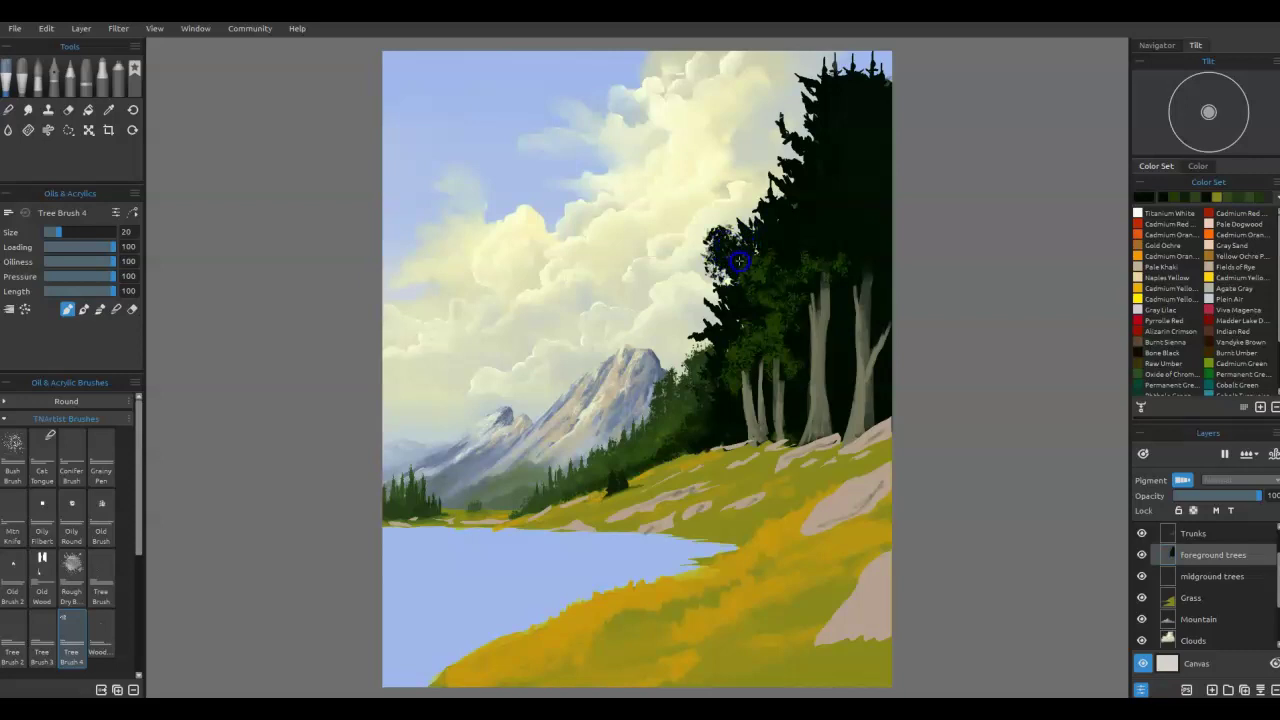
pyautogui.moveTo(722, 302)
pyautogui.mouseDown()
pyautogui.moveTo(708, 303)
pyautogui.moveTo(716, 352)
pyautogui.moveTo(735, 373)
pyautogui.mouseUp()
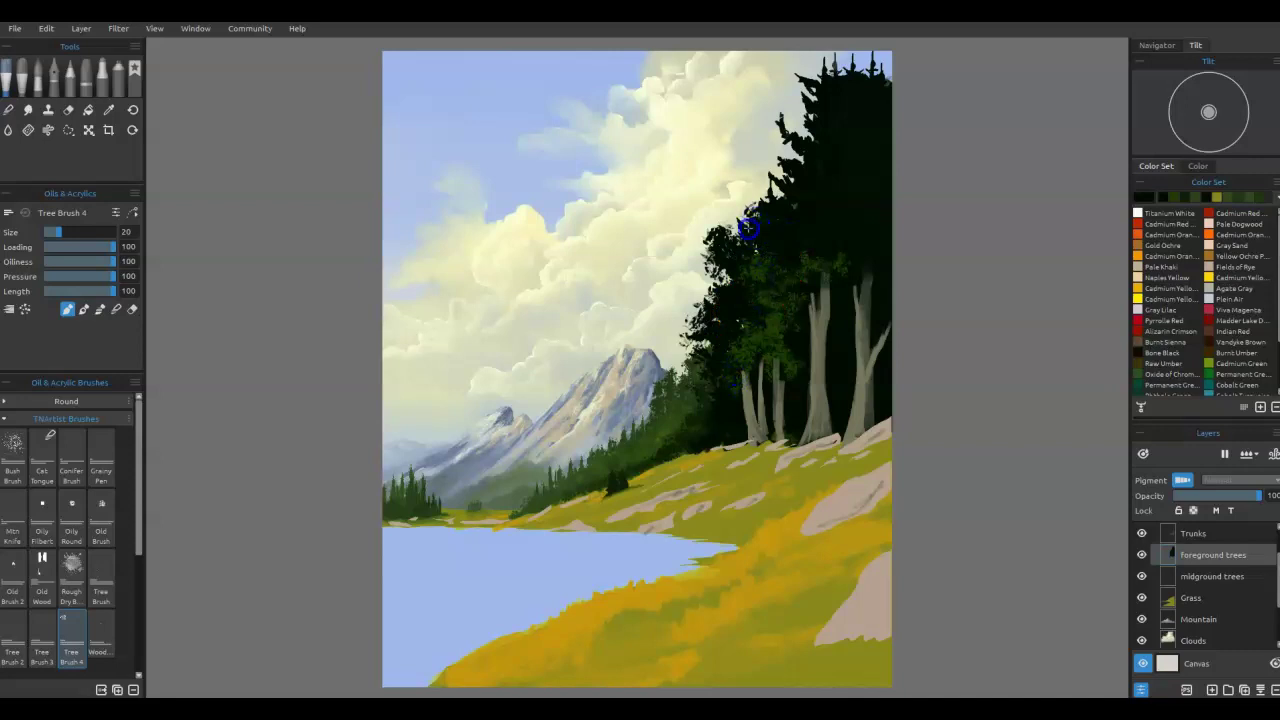
# Step: Sample a leaf green and paint foliage over the left clumps, above the right trunks and up the upper-left tree edge
pyautogui.keyDown('alt'); pyautogui.click(773, 334); pyautogui.keyUp('alt')
pyautogui.moveTo(731, 303)
pyautogui.mouseDown()
pyautogui.moveTo(736, 332)
pyautogui.moveTo(690, 296)
pyautogui.moveTo(715, 306)
pyautogui.moveTo(737, 237)
pyautogui.moveTo(778, 214)
pyautogui.moveTo(765, 197)
pyautogui.mouseUp()
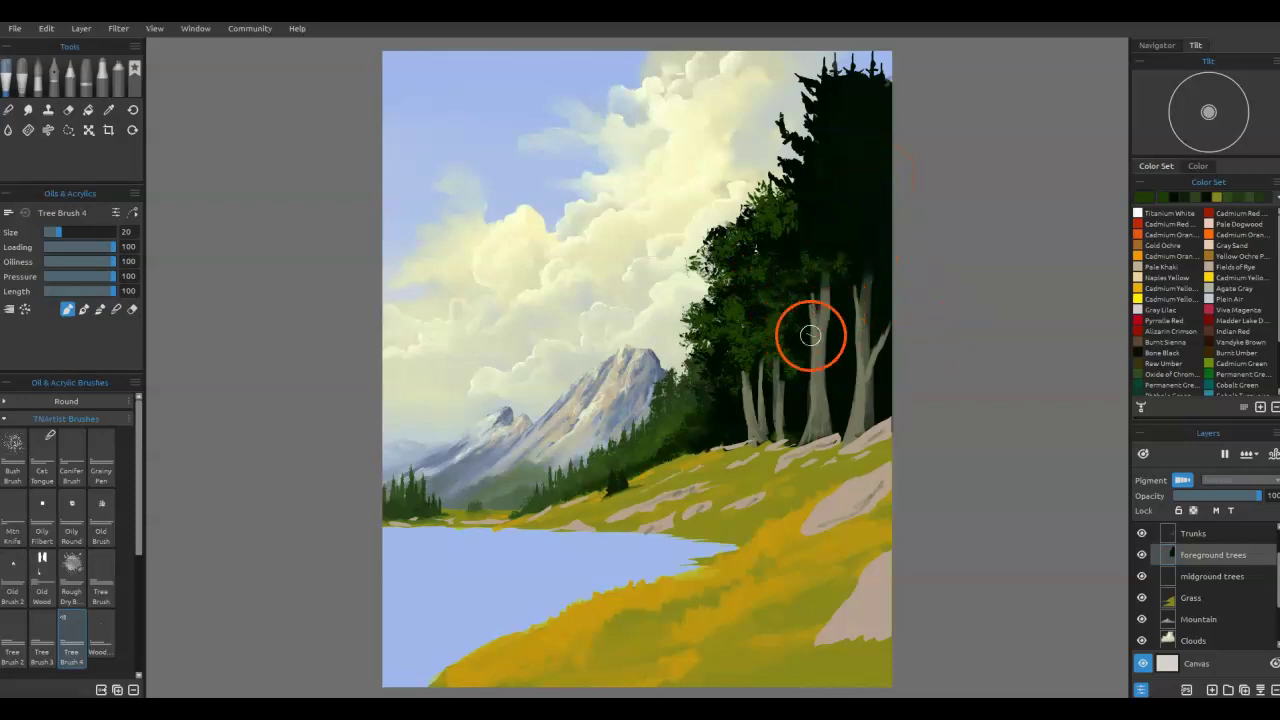
pyautogui.moveTo(874, 251); pyautogui.dragTo(850, 260)
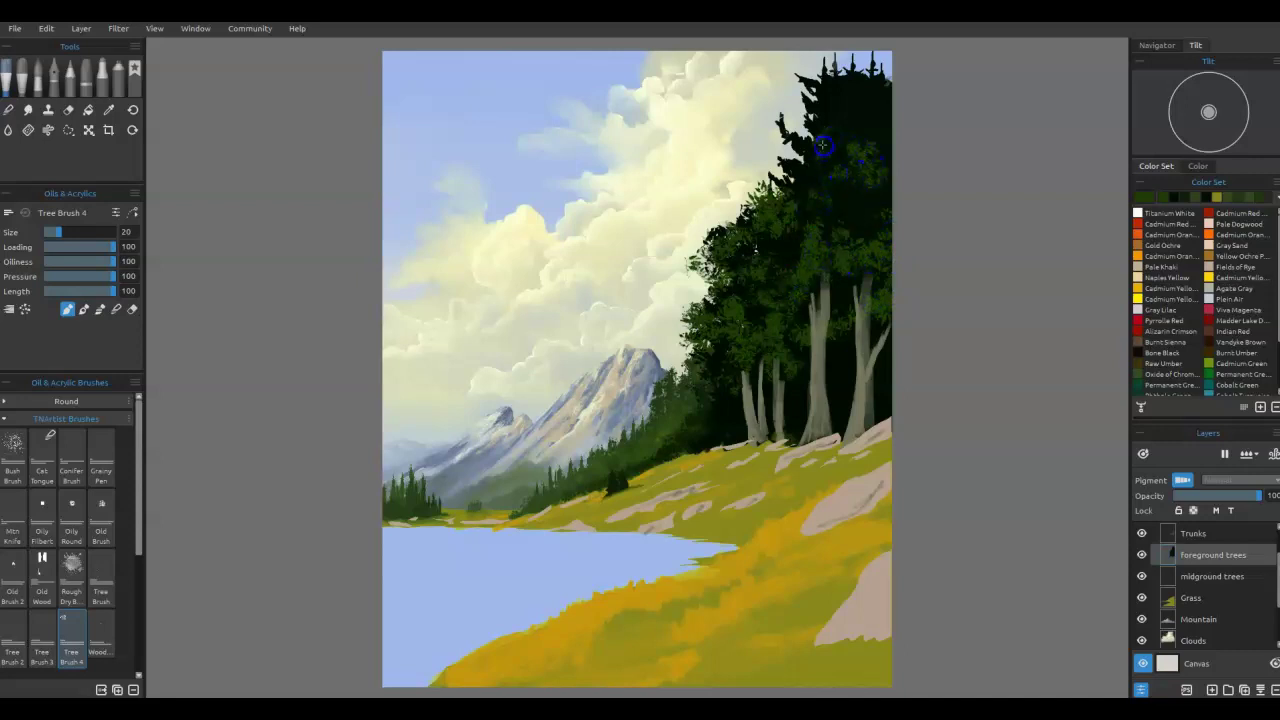
pyautogui.moveTo(790, 130)
pyautogui.mouseDown()
pyautogui.moveTo(788, 175)
pyautogui.moveTo(770, 180)
pyautogui.mouseUp()
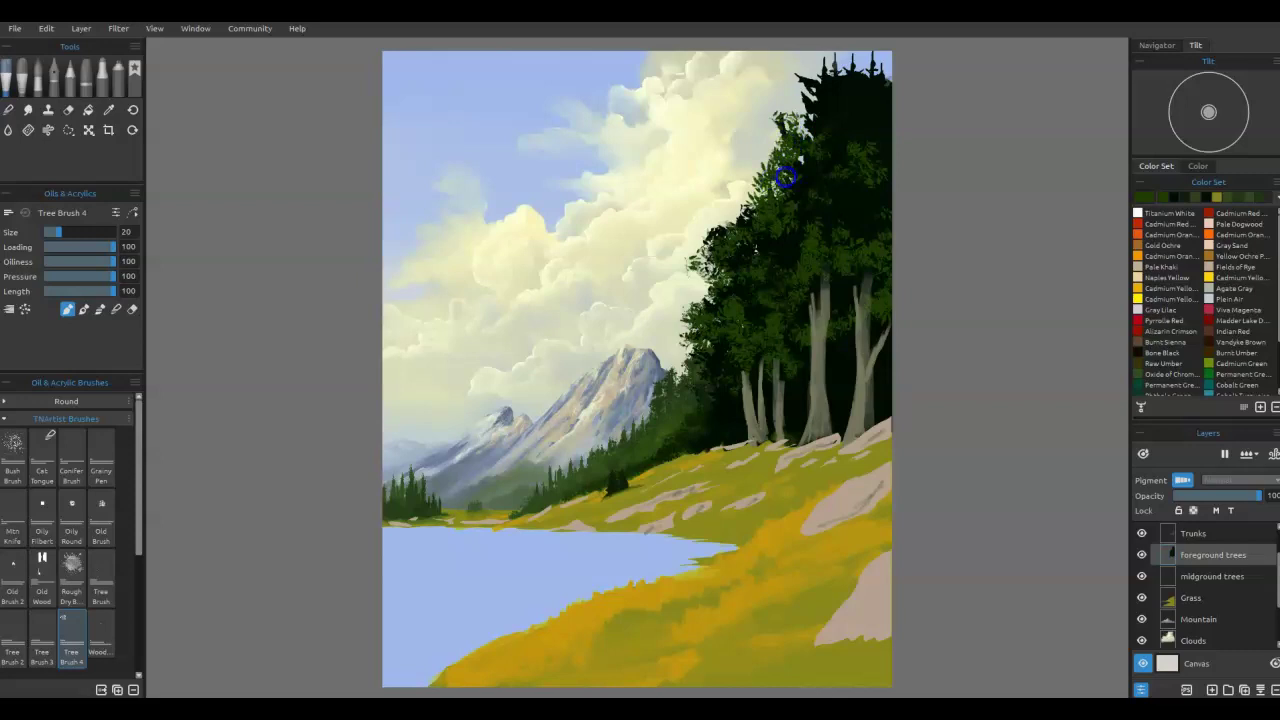
pyautogui.moveTo(808, 98)
pyautogui.mouseDown()
pyautogui.moveTo(804, 128)
pyautogui.moveTo(795, 96)
pyautogui.moveTo(834, 93)
pyautogui.moveTo(857, 117)
pyautogui.moveTo(826, 127)
pyautogui.moveTo(830, 103)
pyautogui.moveTo(837, 137)
pyautogui.moveTo(820, 153)
pyautogui.moveTo(795, 135)
pyautogui.moveTo(786, 177)
pyautogui.mouseUp()
# Step: Sample darker greens and cover the pointed treetops, upper-right crown and left silhouette with leafy foliage
pyautogui.keyDown('alt'); pyautogui.click(853, 117); pyautogui.keyUp('alt')
pyautogui.keyDown('alt'); pyautogui.click(866, 166); pyautogui.keyUp('alt')
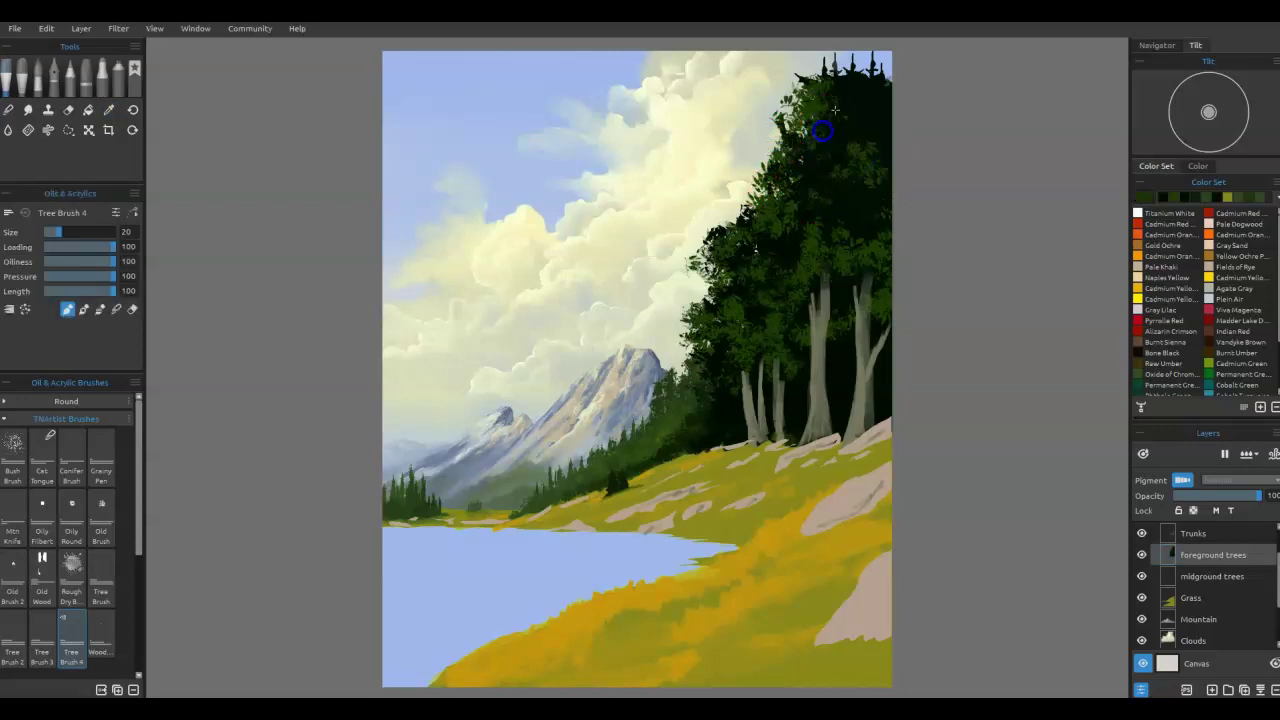
pyautogui.moveTo(826, 89)
pyautogui.mouseDown()
pyautogui.moveTo(806, 68)
pyautogui.moveTo(873, 84)
pyautogui.moveTo(792, 122)
pyautogui.moveTo(784, 202)
pyautogui.mouseUp()
pyautogui.keyDown('alt'); pyautogui.click(861, 217); pyautogui.keyUp('alt')
pyautogui.moveTo(872, 132); pyautogui.dragTo(885, 158)
pyautogui.moveTo(871, 94); pyautogui.dragTo(850, 60)
pyautogui.keyDown('alt'); pyautogui.click(877, 229); pyautogui.keyUp('alt')
pyautogui.moveTo(751, 213)
pyautogui.mouseDown()
pyautogui.moveTo(705, 264)
pyautogui.moveTo(723, 287)
pyautogui.moveTo(716, 247)
pyautogui.mouseUp()
# Step: Fill out the left side of the foreground trees with dark foliage masses using Tree Brush 3 at size 45
pyautogui.click(42, 645)
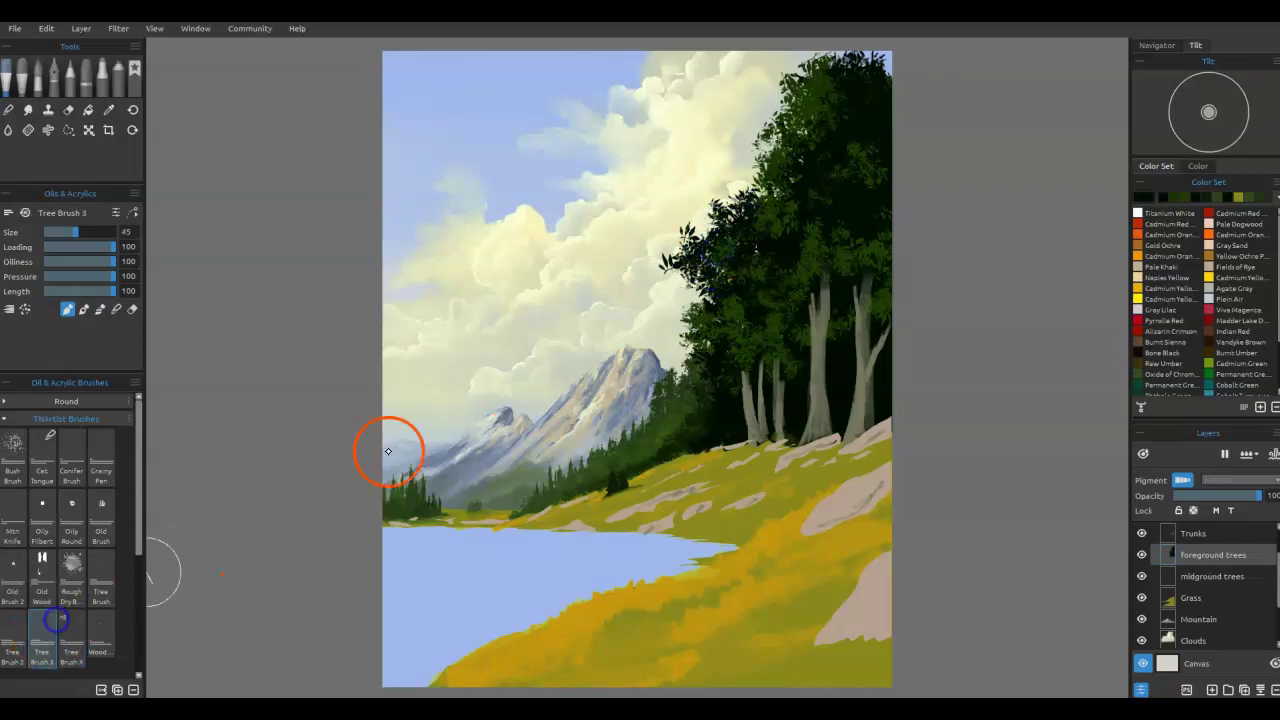
pyautogui.moveTo(706, 298); pyautogui.dragTo(741, 273)
pyautogui.keyDown('alt'); pyautogui.click(787, 271); pyautogui.keyUp('alt')
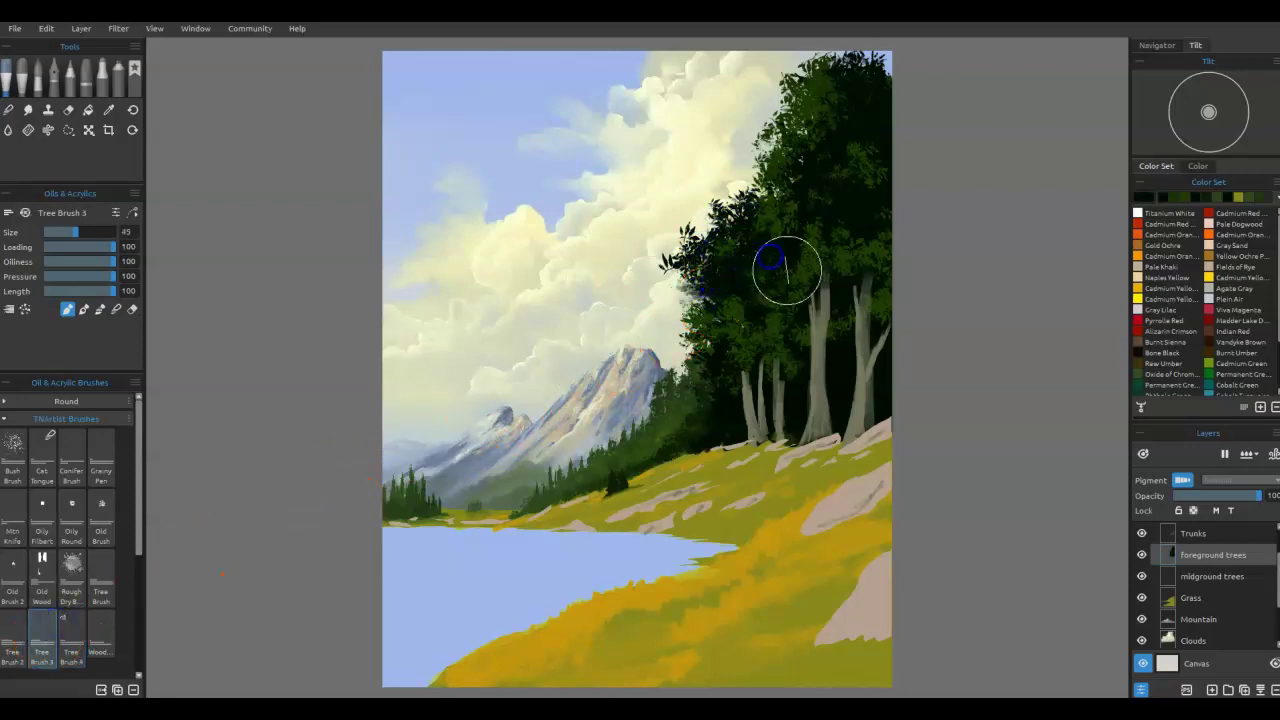
pyautogui.moveTo(713, 402); pyautogui.dragTo(702, 417)
pyautogui.moveTo(802, 265)
pyautogui.mouseDown()
pyautogui.moveTo(834, 227)
pyautogui.moveTo(843, 238)
pyautogui.mouseUp()
pyautogui.moveTo(728, 160)
pyautogui.mouseDown()
pyautogui.moveTo(761, 190)
pyautogui.moveTo(766, 165)
pyautogui.mouseUp()
# Step: Sample a leaf green and paint leaves over the new dark masses and lower-left foliage with Tree Brush 4 at size 20
pyautogui.keyDown('alt'); pyautogui.click(866, 206); pyautogui.keyUp('alt')
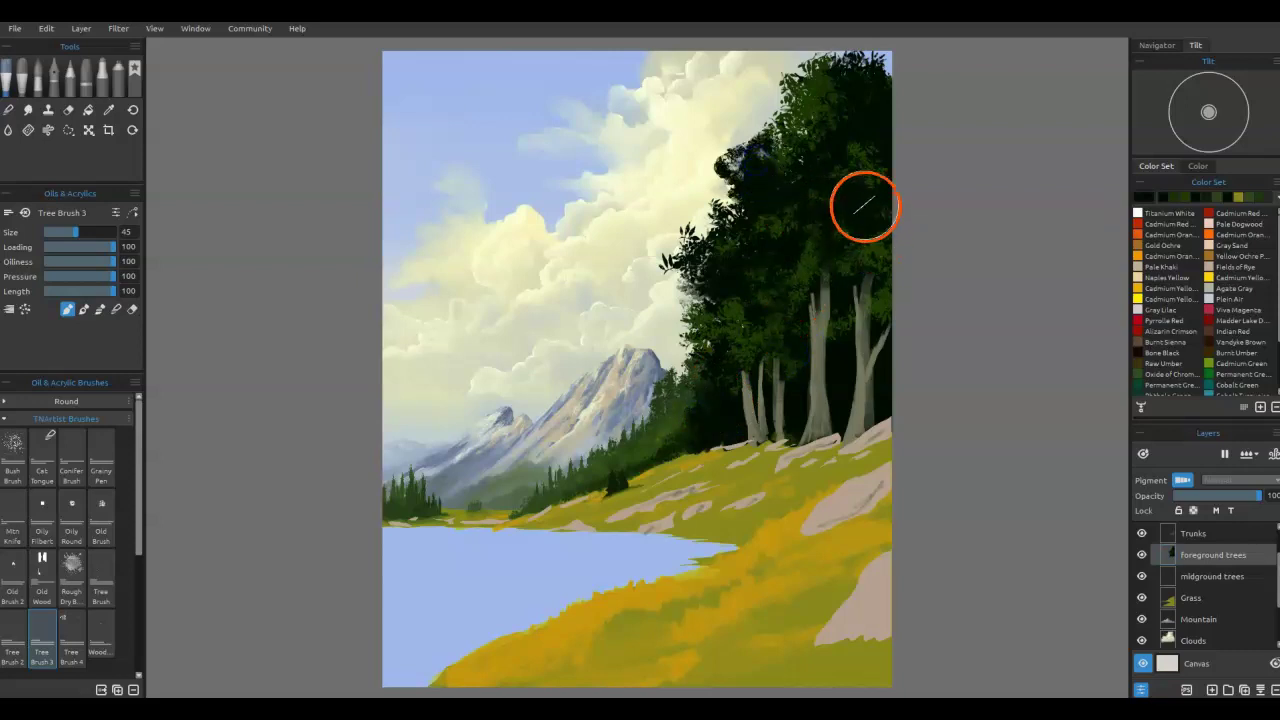
pyautogui.keyDown('alt'); pyautogui.click(869, 166); pyautogui.keyUp('alt')
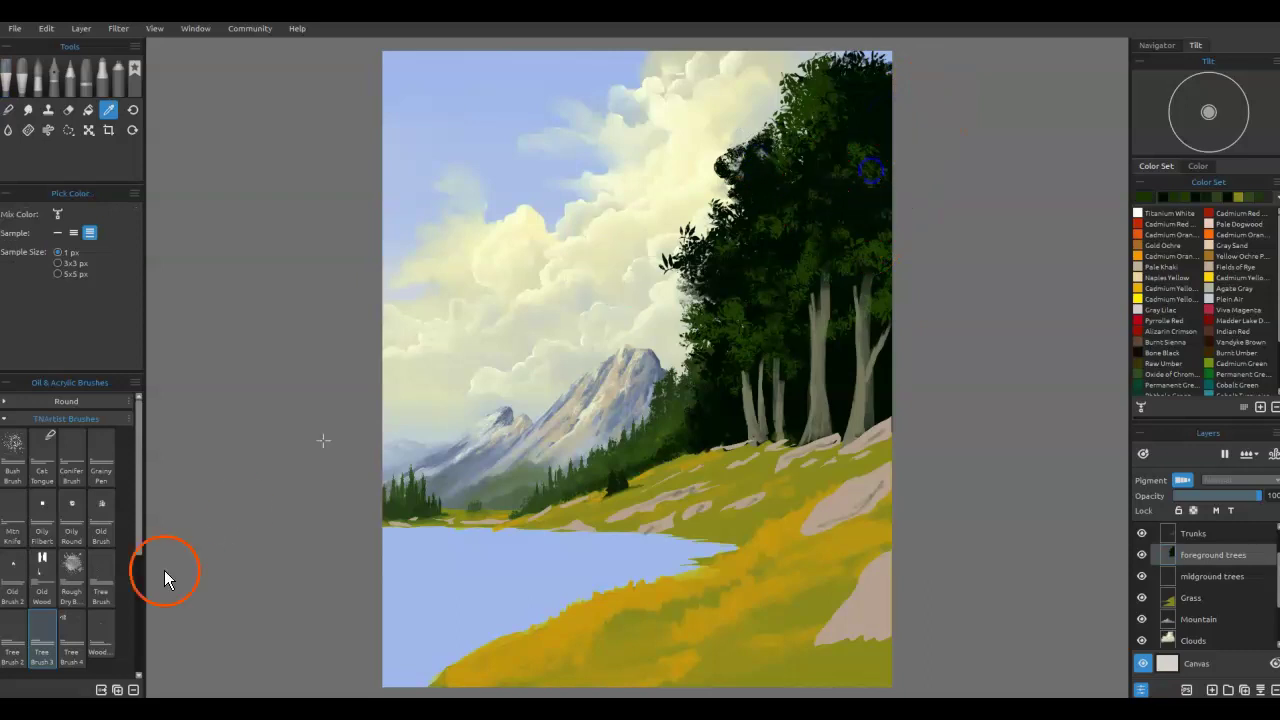
pyautogui.click(71, 630)
pyautogui.moveTo(741, 179)
pyautogui.mouseDown()
pyautogui.moveTo(715, 180)
pyautogui.moveTo(740, 167)
pyautogui.moveTo(710, 192)
pyautogui.moveTo(731, 212)
pyautogui.moveTo(794, 209)
pyautogui.moveTo(795, 131)
pyautogui.moveTo(845, 194)
pyautogui.mouseUp()
pyautogui.moveTo(721, 363)
pyautogui.mouseDown()
pyautogui.moveTo(703, 375)
pyautogui.moveTo(745, 386)
pyautogui.moveTo(691, 406)
pyautogui.mouseUp()
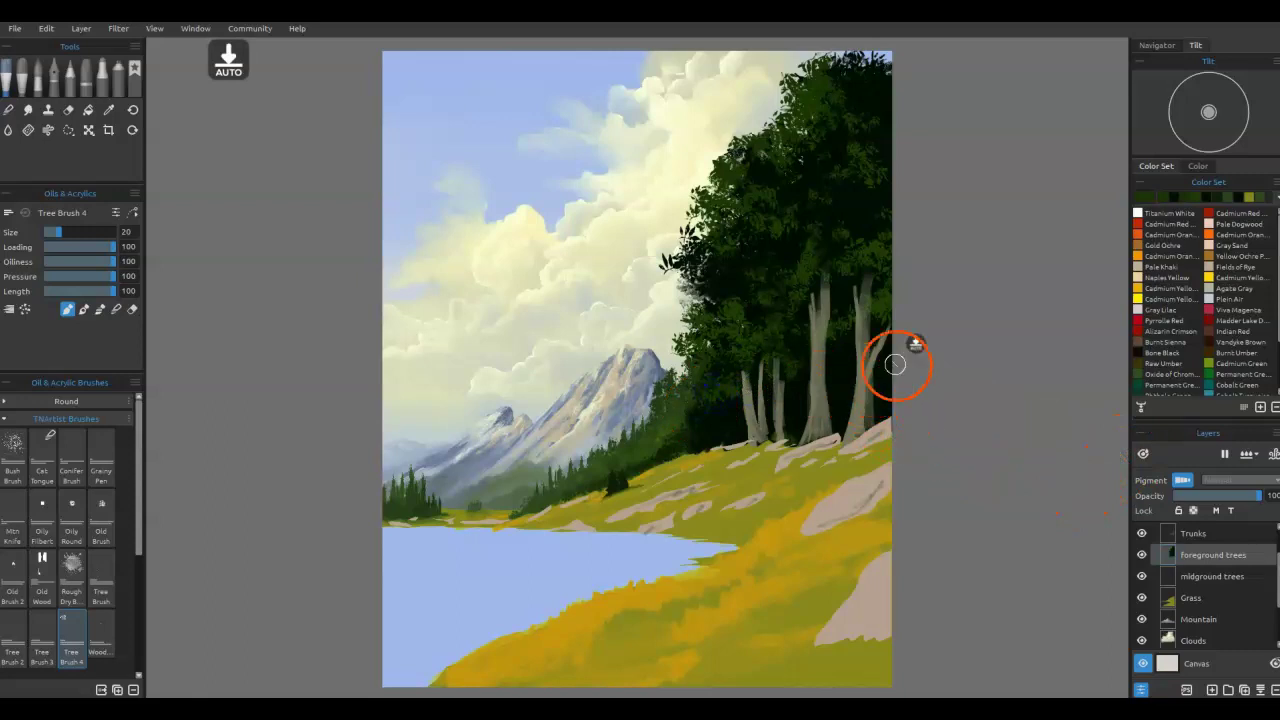
pyautogui.moveTo(832, 373)
pyautogui.mouseDown()
pyautogui.moveTo(874, 344)
pyautogui.moveTo(884, 392)
pyautogui.moveTo(805, 399)
pyautogui.moveTo(731, 431)
pyautogui.mouseUp()
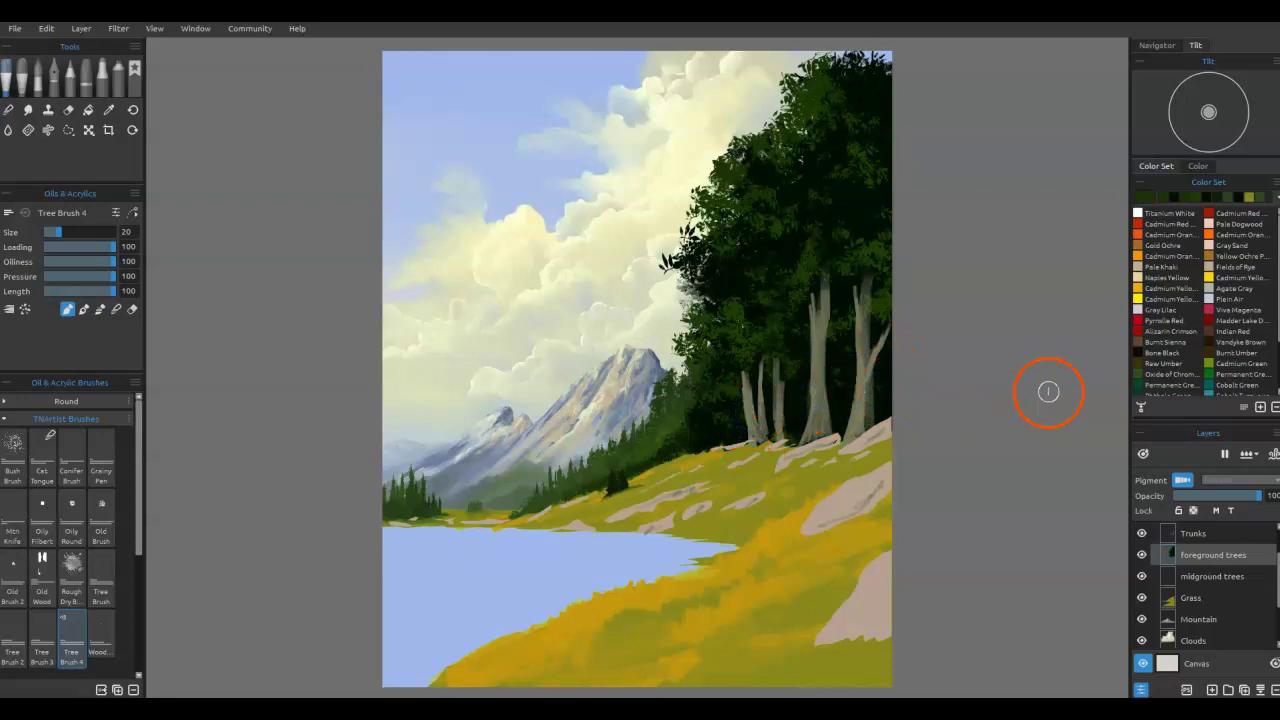
# Step: Add finer green leaves to the foliage clump that juts out over the clouds on the trees' left edge
pyautogui.click(677, 281)
pyautogui.moveTo(670, 265)
pyautogui.mouseDown()
pyautogui.moveTo(684, 257)
pyautogui.moveTo(706, 272)
pyautogui.moveTo(674, 243)
pyautogui.mouseUp()
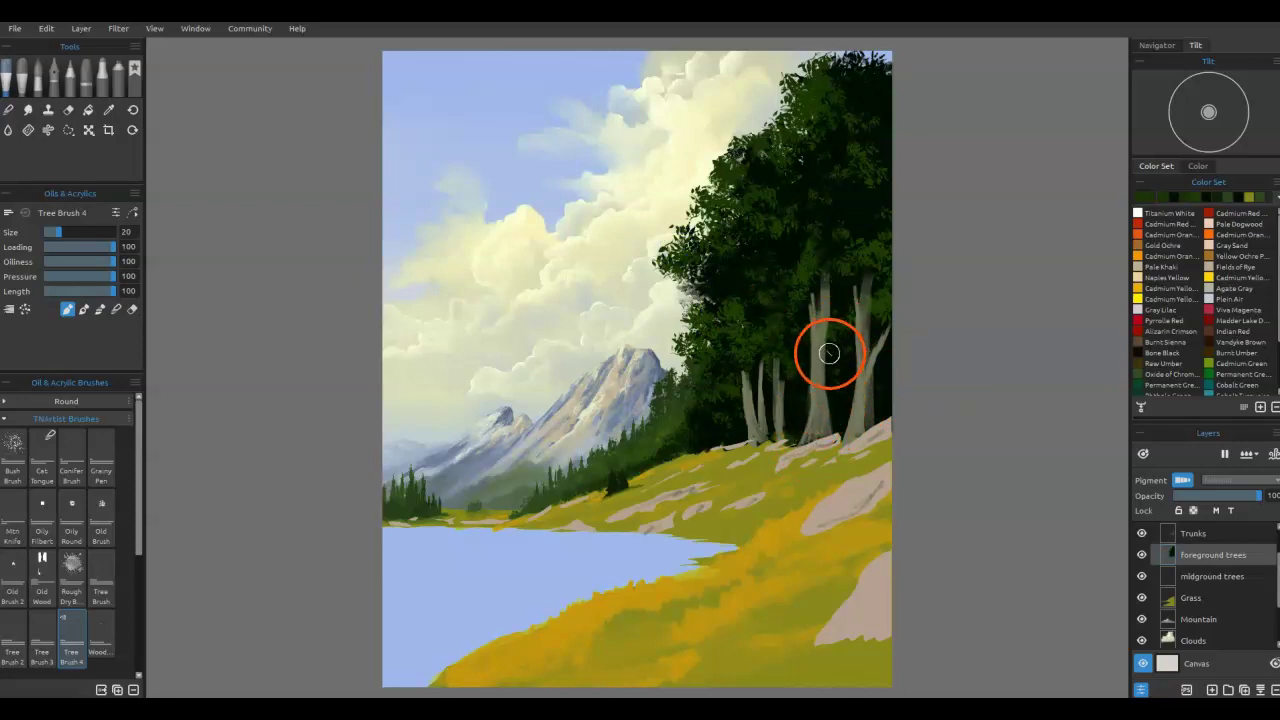
pyautogui.scroll(5, 651, 257)
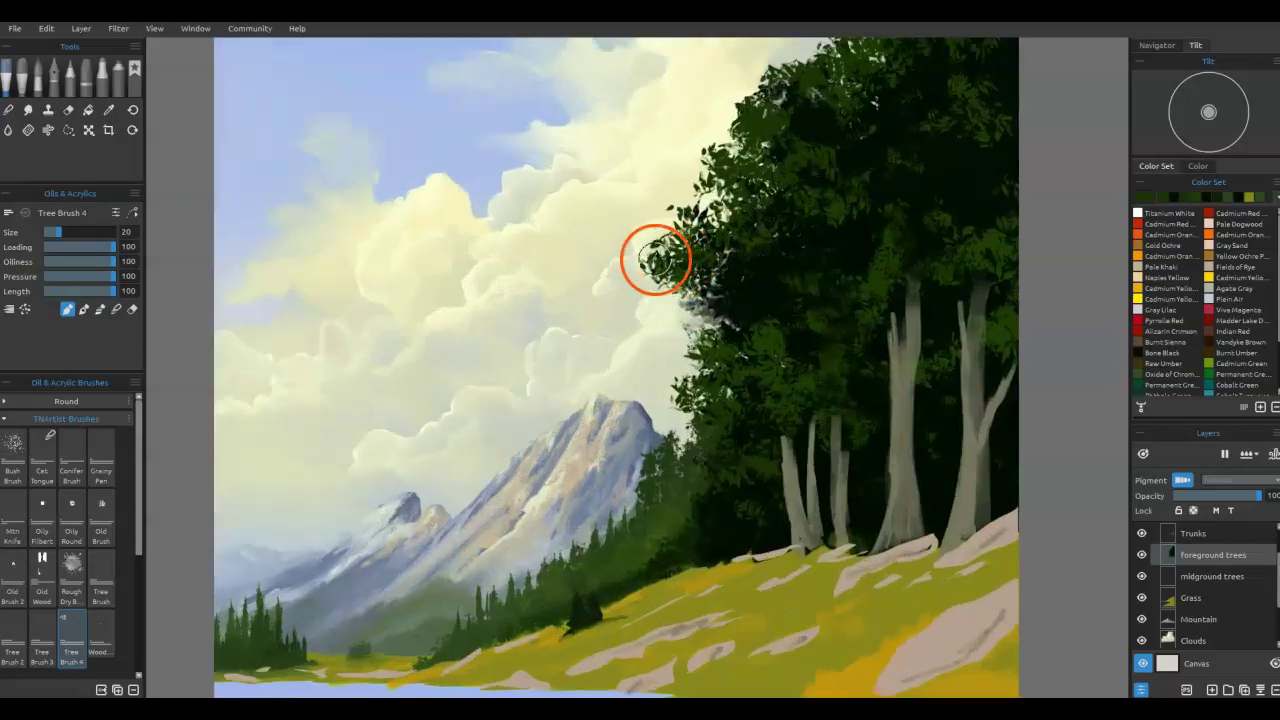
pyautogui.moveTo(707, 238); pyautogui.dragTo(563, 466)
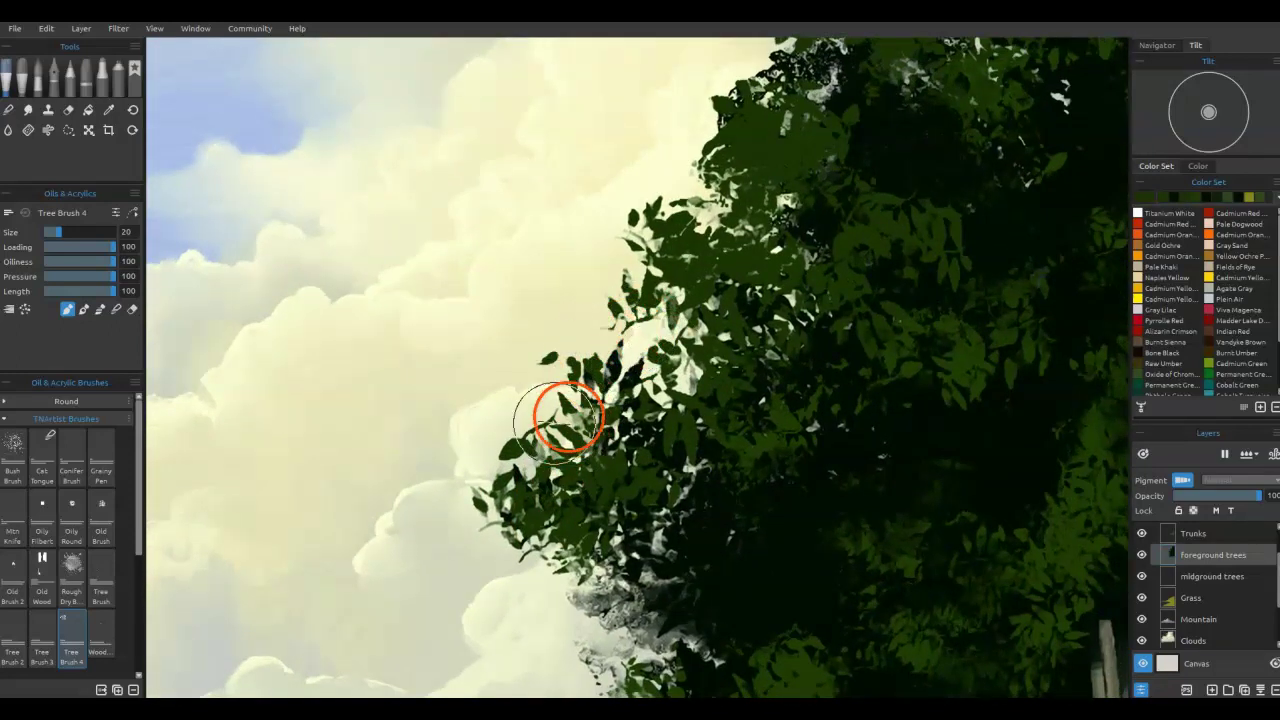
pyautogui.scroll(4, 793, 335)
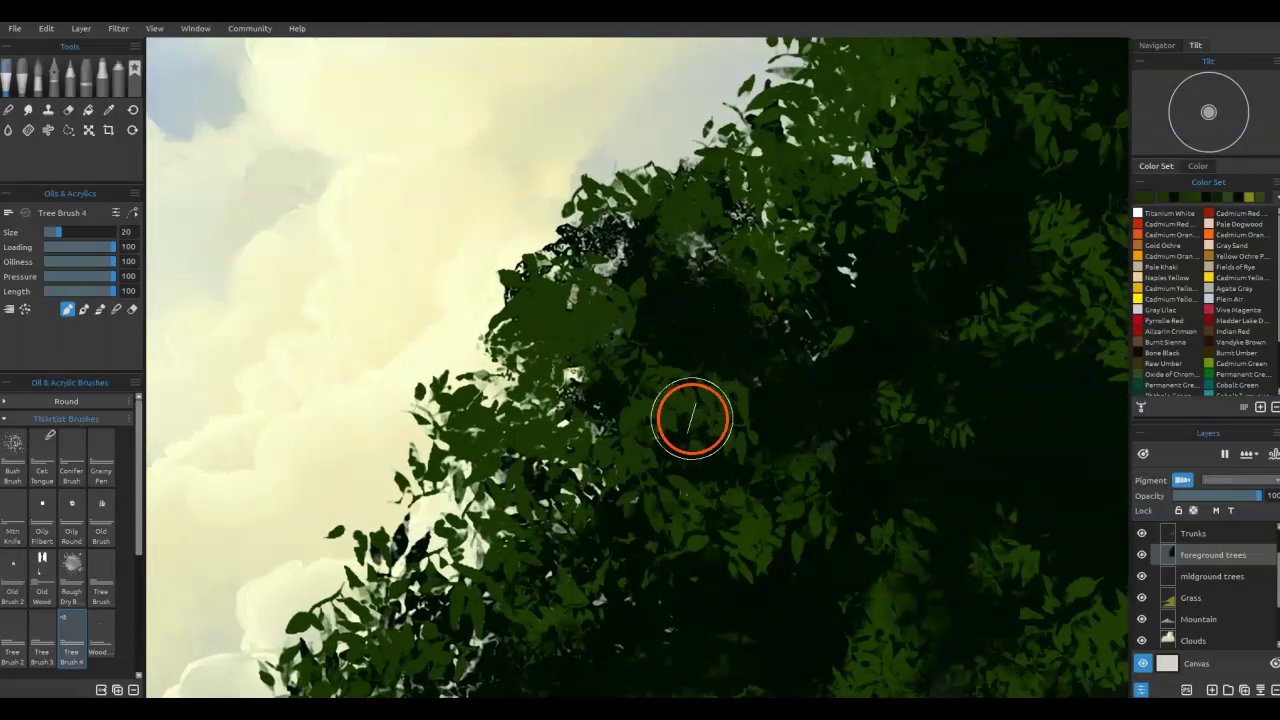
# Step: Draw small individual leaves and twigs along the trees' left and upper-left silhouette with the Grainy Pen at size 4
pyautogui.click(101, 455)
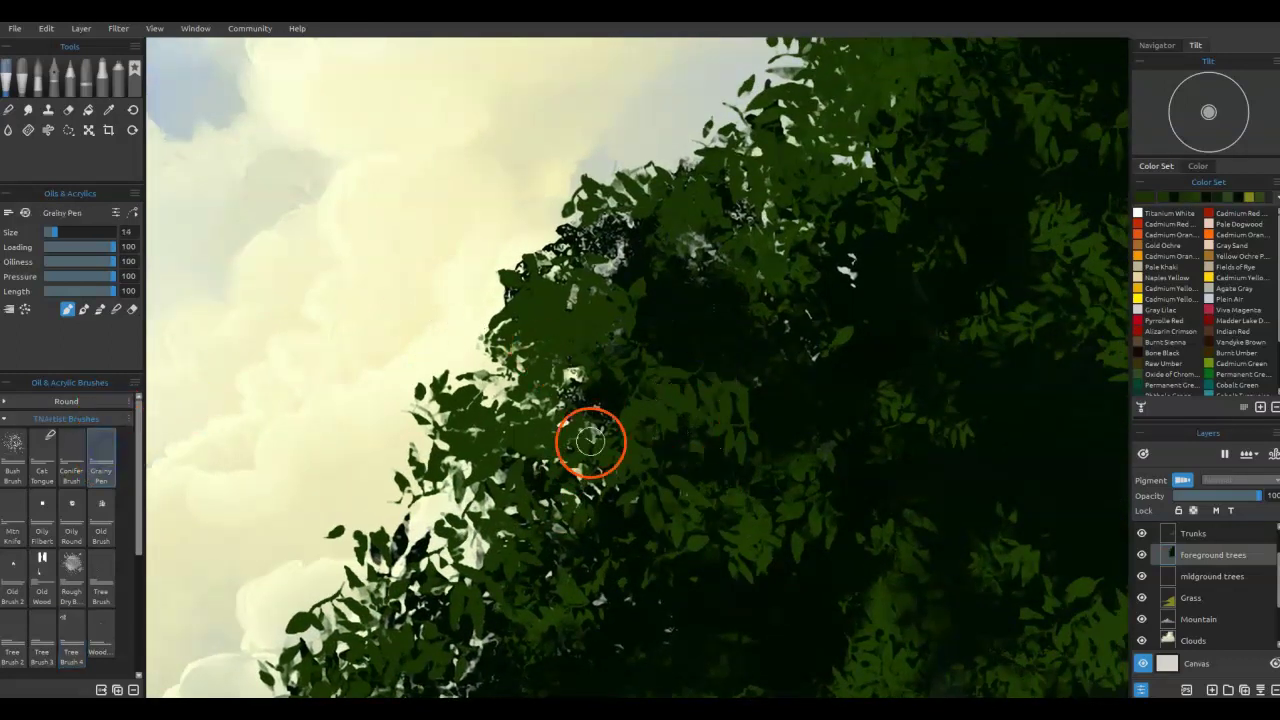
pyautogui.press('[')
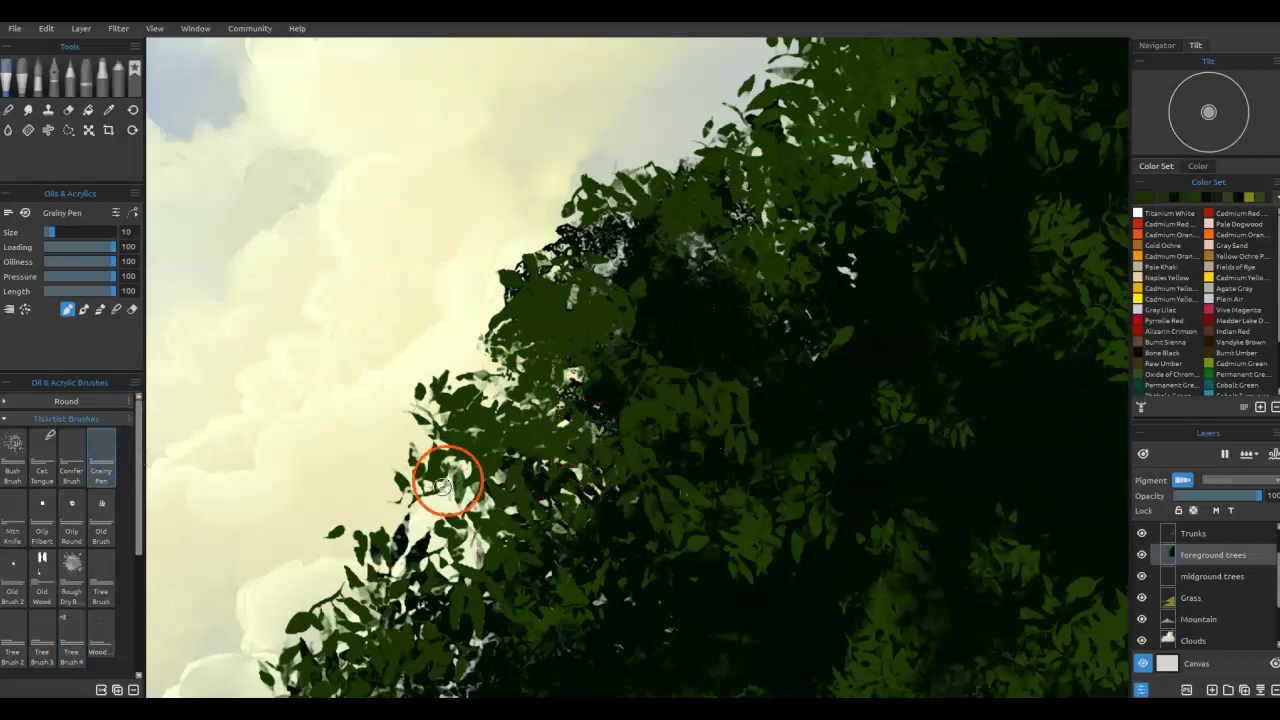
pyautogui.press('[')
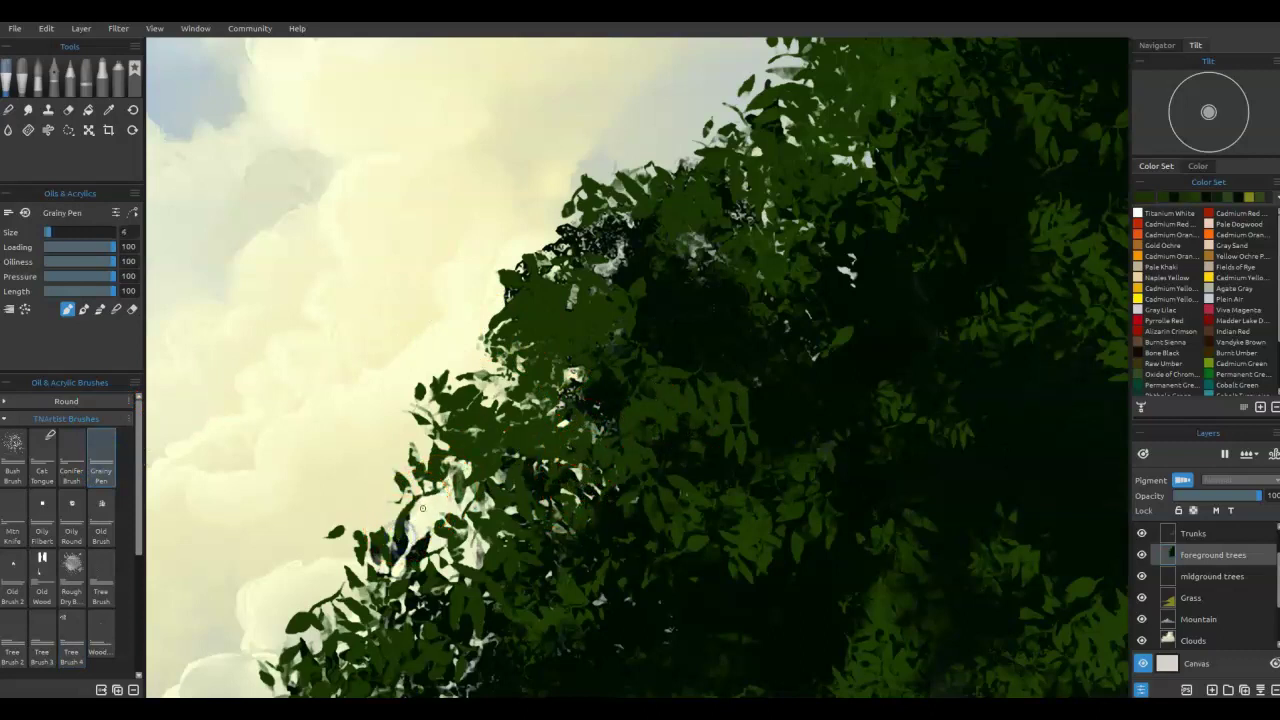
pyautogui.moveTo(414, 443); pyautogui.dragTo(414, 441)
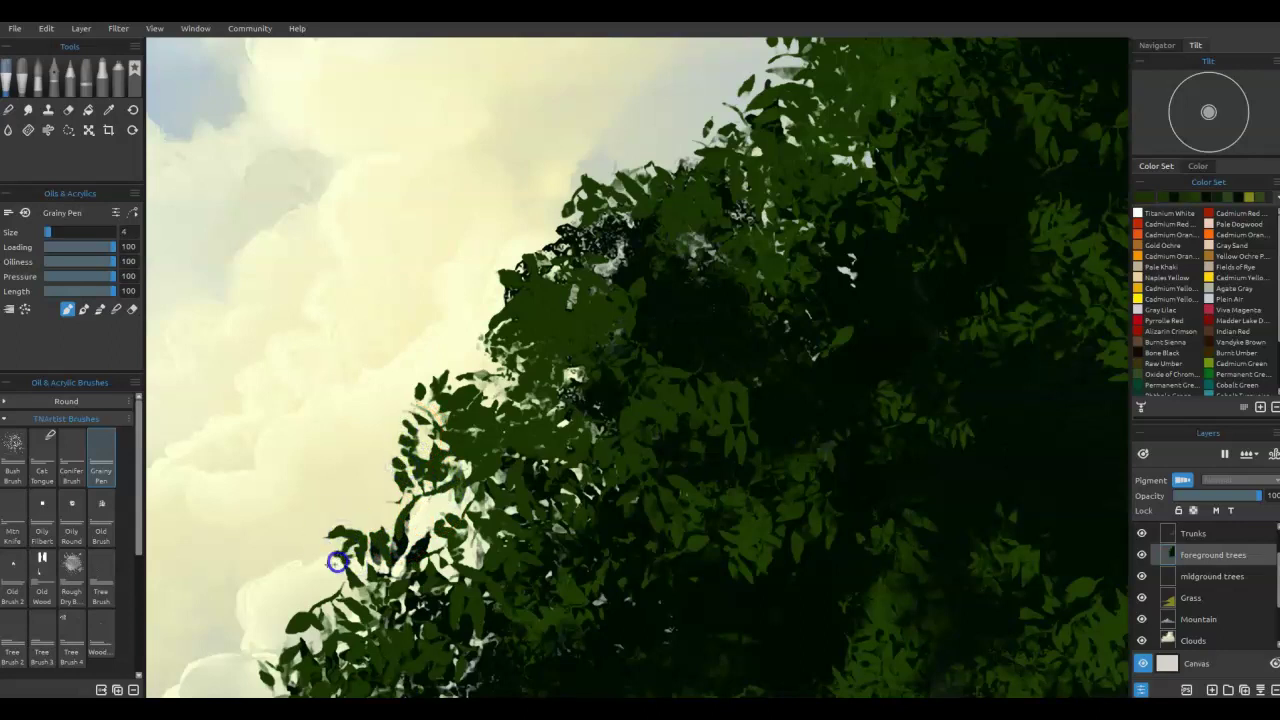
pyautogui.moveTo(335, 557)
pyautogui.mouseDown()
pyautogui.moveTo(349, 500)
pyautogui.moveTo(366, 491)
pyautogui.moveTo(367, 517)
pyautogui.mouseUp()
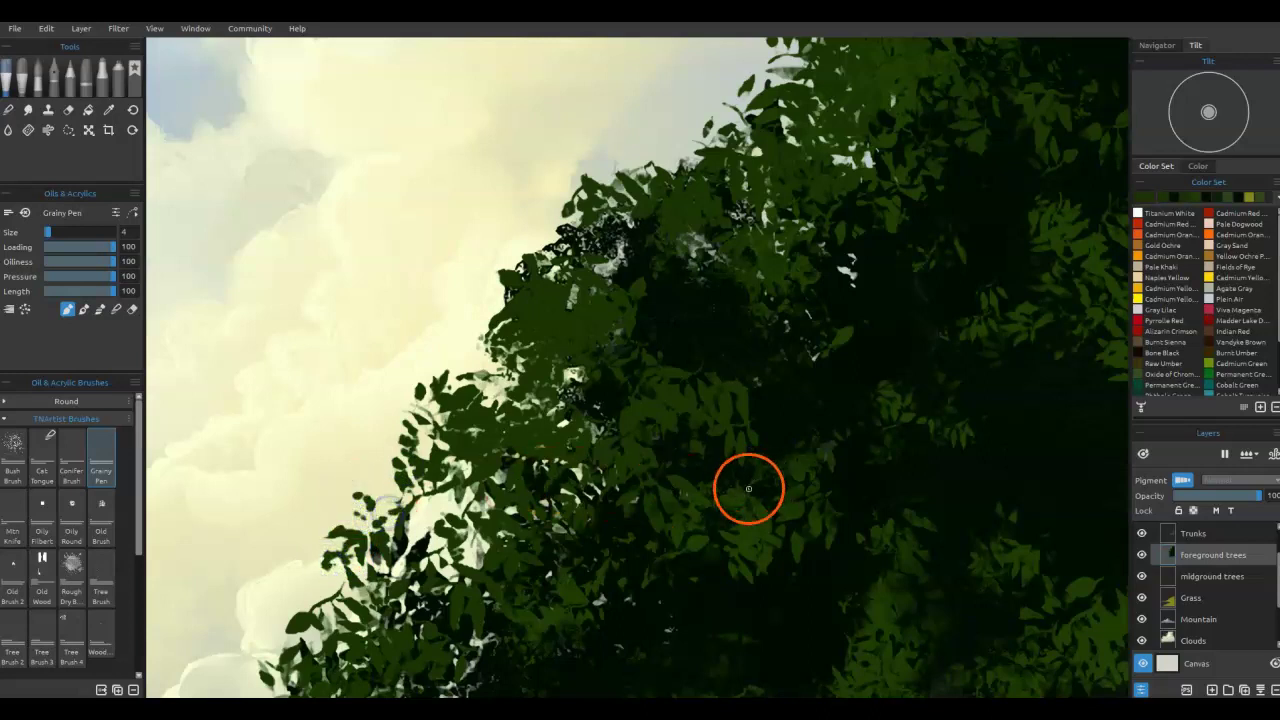
pyautogui.moveTo(720, 105); pyautogui.dragTo(703, 103)
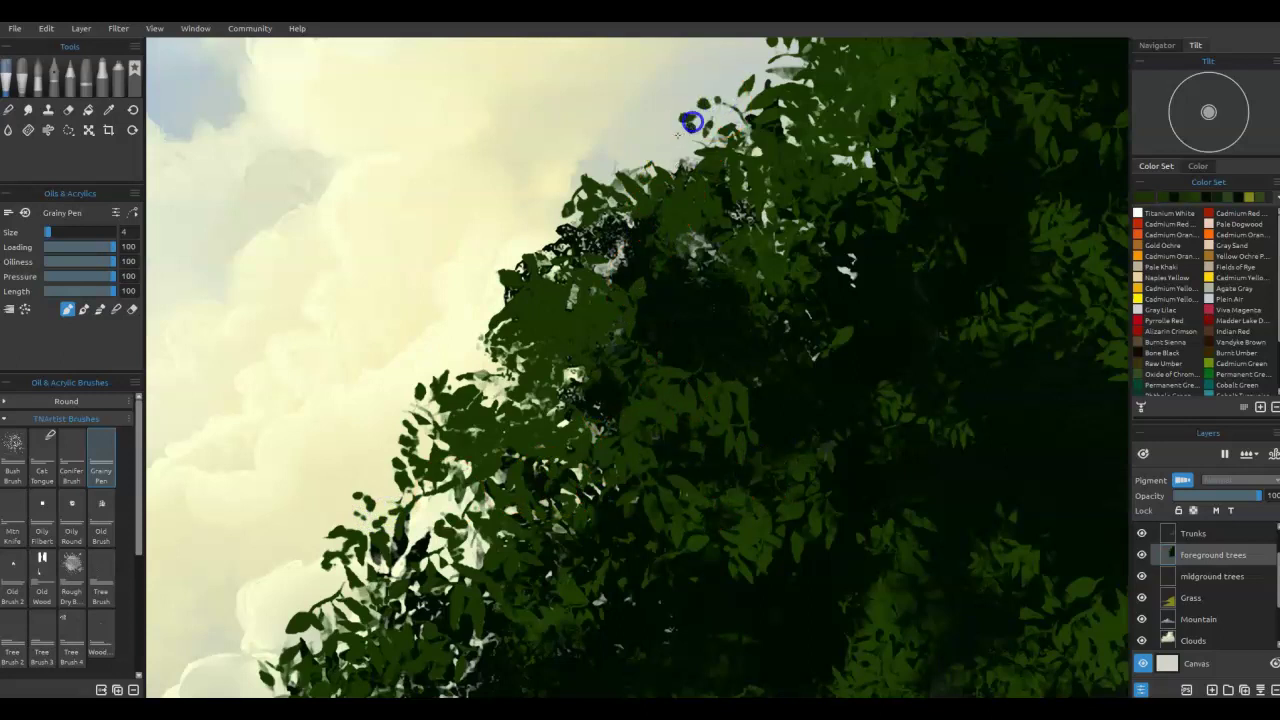
pyautogui.moveTo(677, 147); pyautogui.dragTo(686, 147)
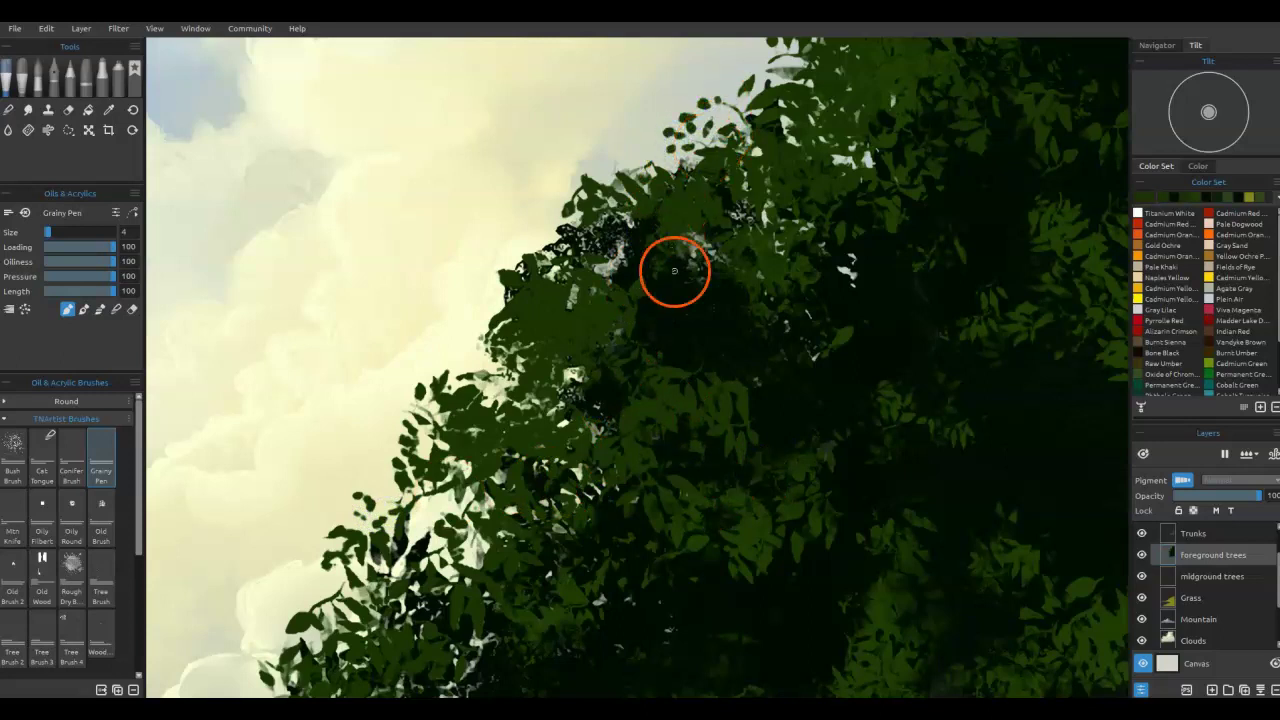
pyautogui.hotkey('ctrl', '0')
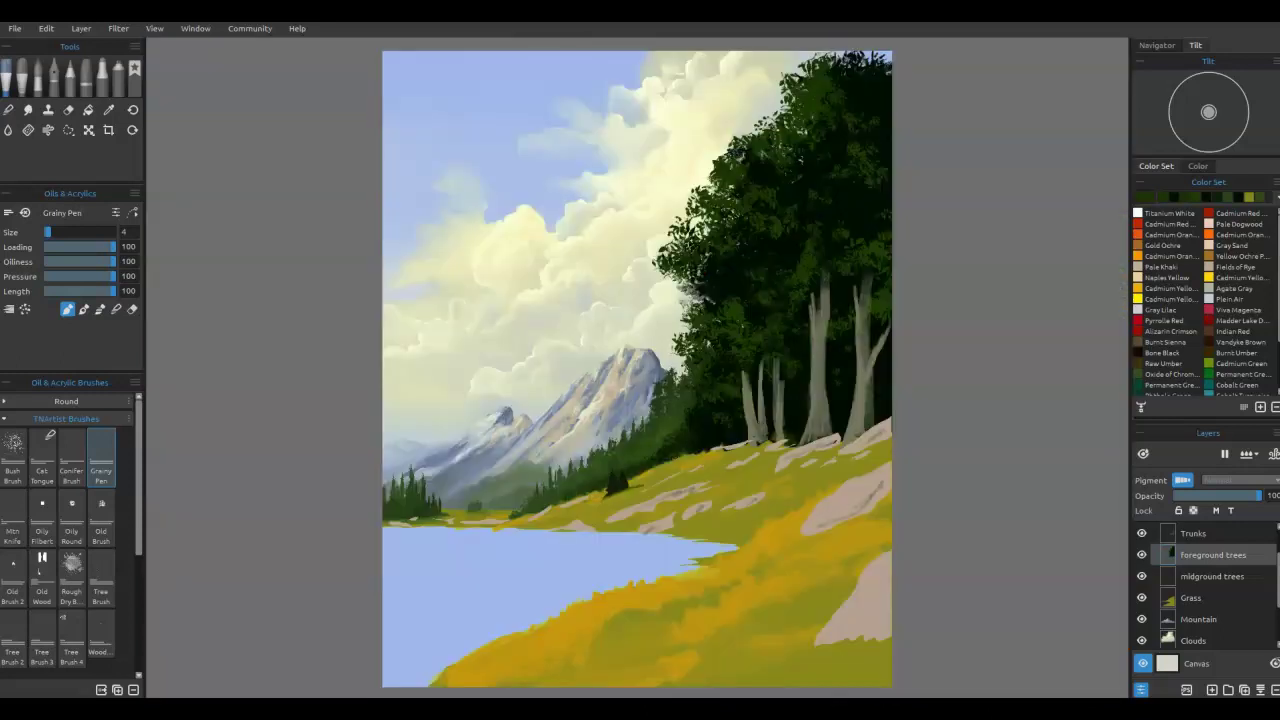
pyautogui.moveTo(789, 69); pyautogui.dragTo(785, 71)
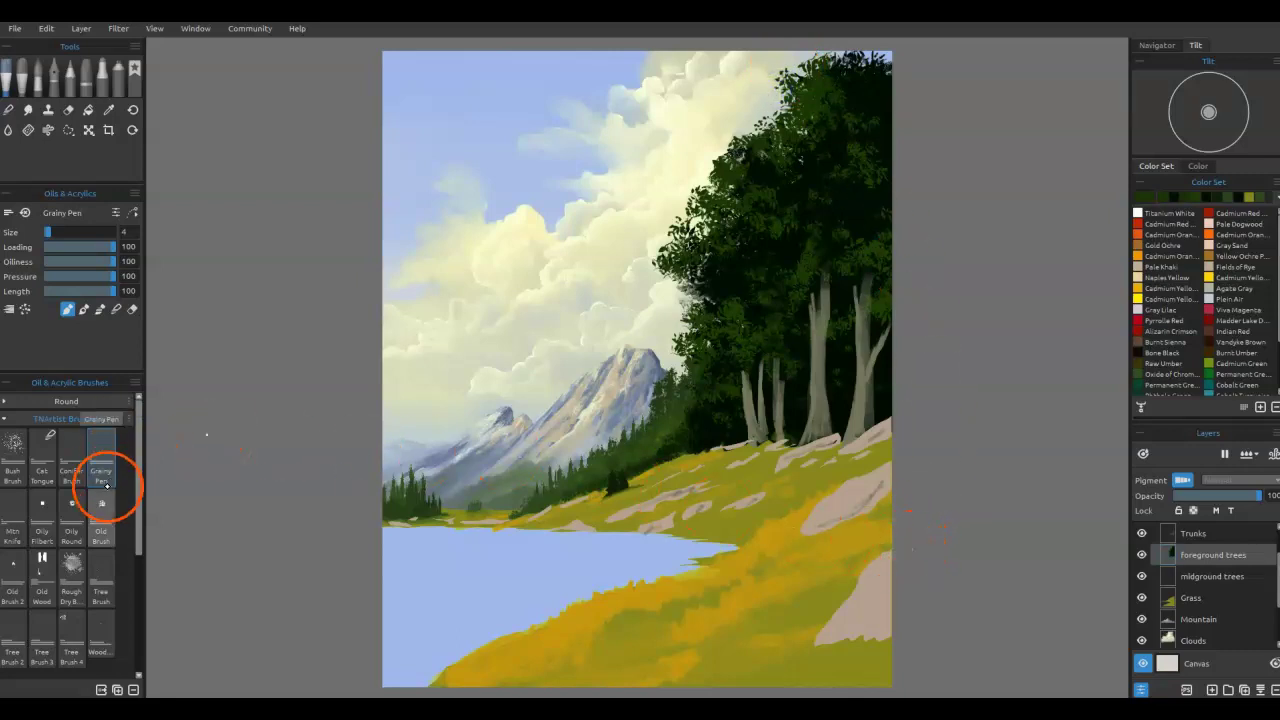
# Step: Touch up the left foliage edge with Oily Filbert, then dab foliage at the upper-left edge with Mtn Knife at size 14
pyautogui.click(72, 470)
pyautogui.moveTo(660, 235)
pyautogui.mouseDown()
pyautogui.moveTo(697, 271)
pyautogui.moveTo(690, 294)
pyautogui.mouseUp()
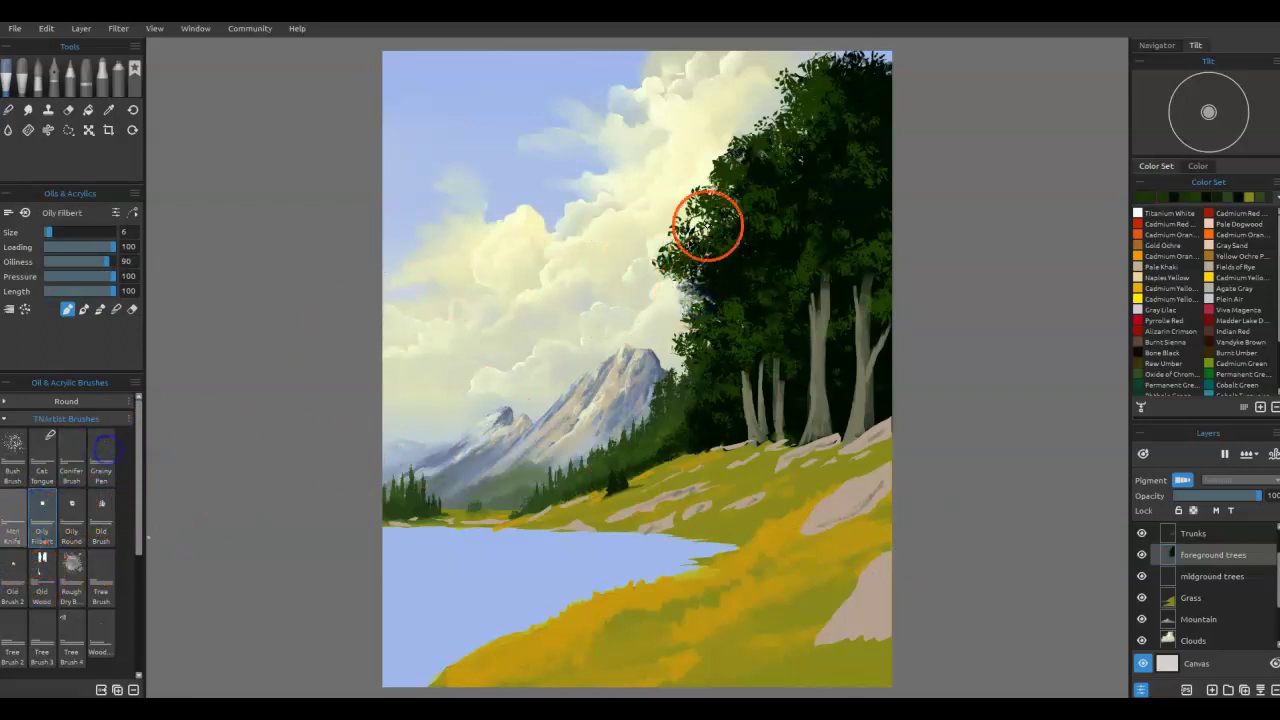
pyautogui.click(13, 515)
pyautogui.moveTo(766, 114)
pyautogui.mouseDown()
pyautogui.moveTo(757, 131)
pyautogui.moveTo(776, 112)
pyautogui.mouseUp()
pyautogui.press(']')
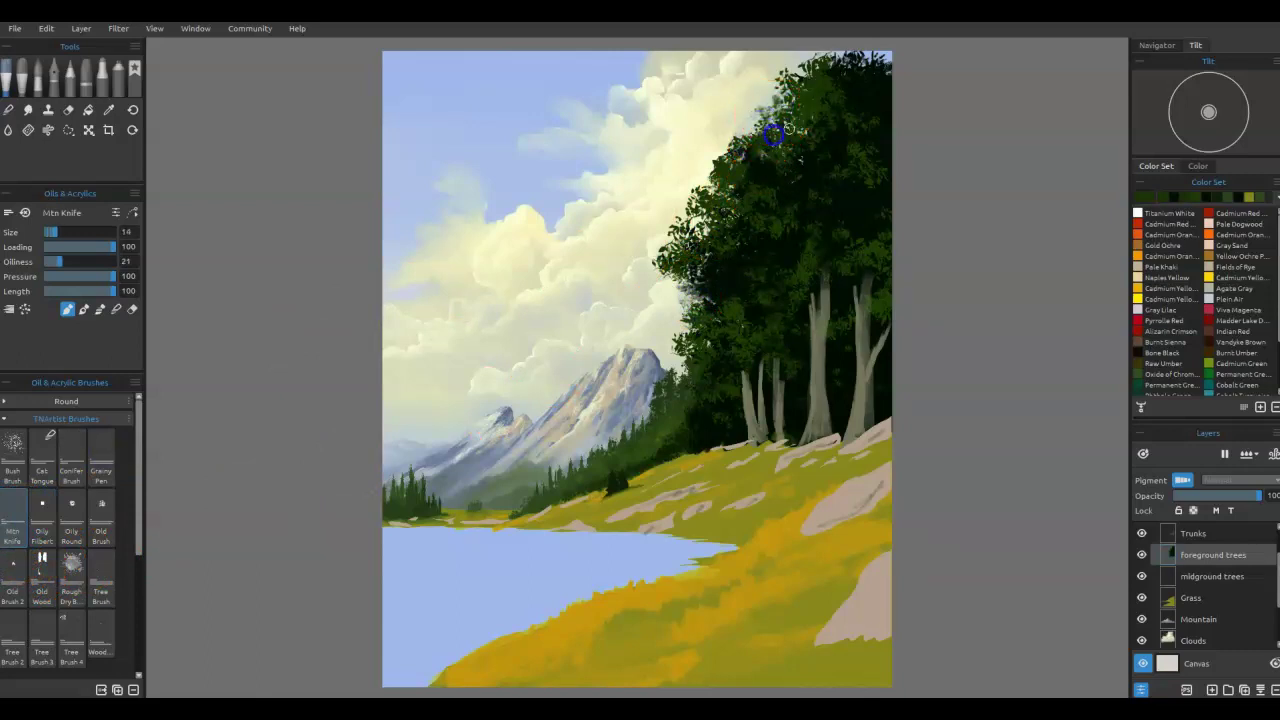
# Step: Dab green foliage texture into the dark interior on the right side of the tree crown with Mtn Knife
pyautogui.scroll(5, 877, 52)
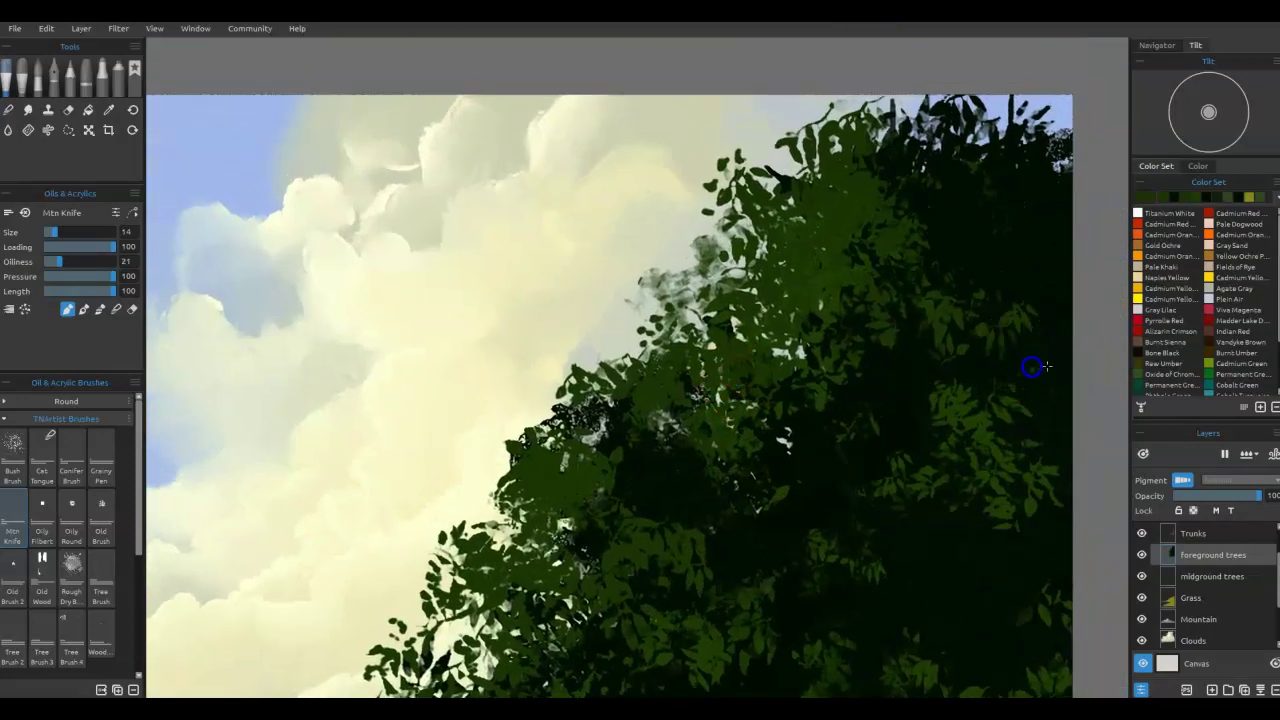
pyautogui.moveTo(1004, 576); pyautogui.dragTo(962, 638)
pyautogui.moveTo(986, 562); pyautogui.dragTo(1002, 568)
pyautogui.moveTo(966, 610); pyautogui.dragTo(948, 638)
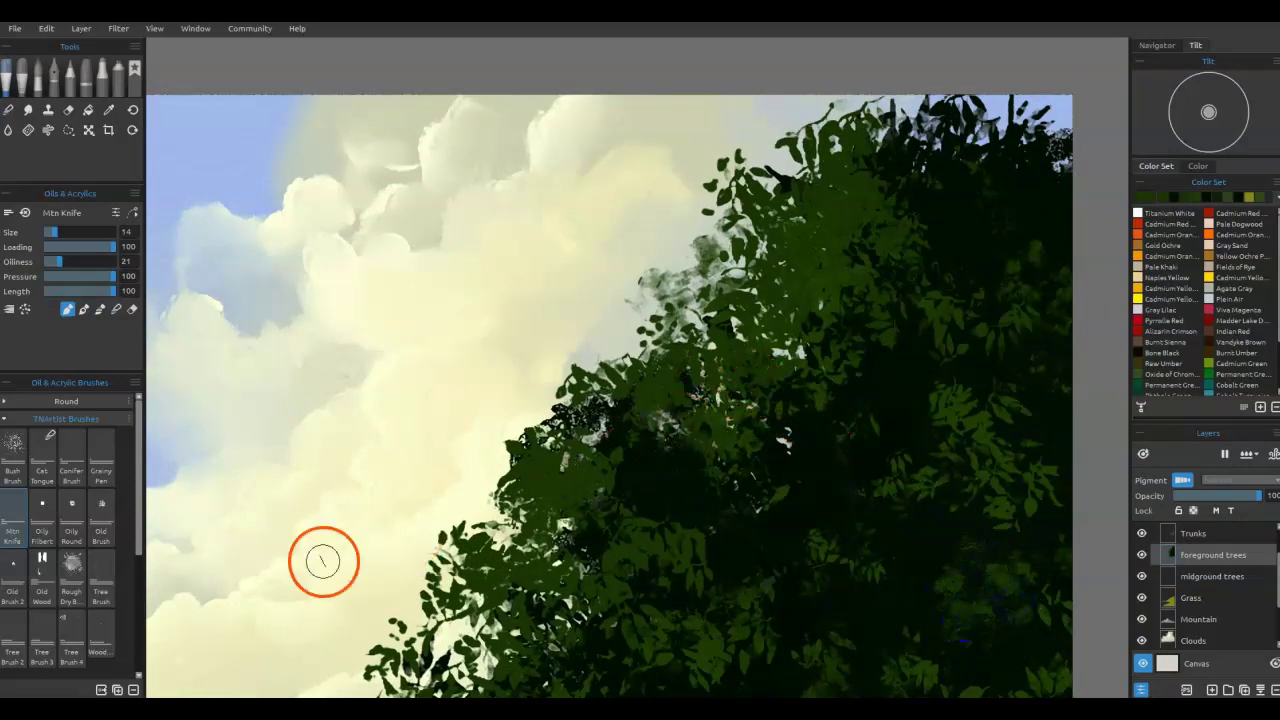
# Step: Paint leaves over the smudged patch on the crown's upper-left edge with Tree Brush 4 at size 20
pyautogui.click(71, 628)
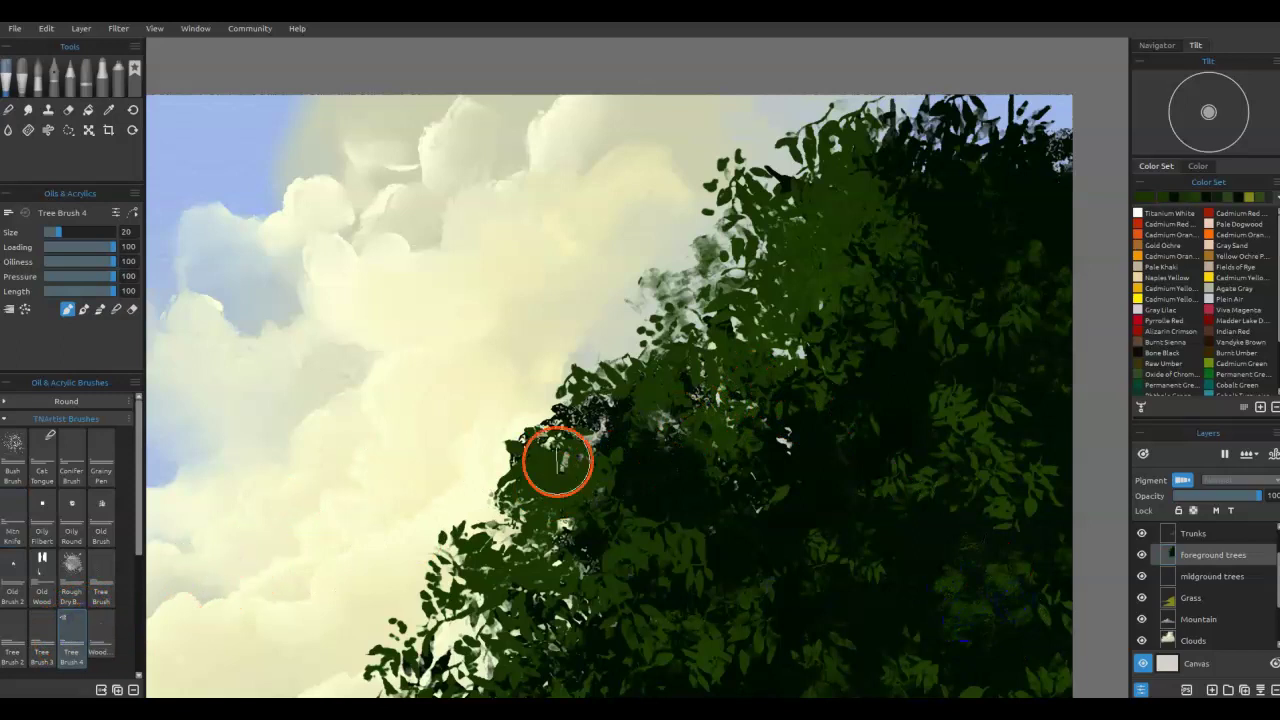
pyautogui.moveTo(697, 298)
pyautogui.mouseDown()
pyautogui.moveTo(659, 296)
pyautogui.moveTo(667, 318)
pyautogui.moveTo(650, 318)
pyautogui.moveTo(690, 285)
pyautogui.mouseUp()
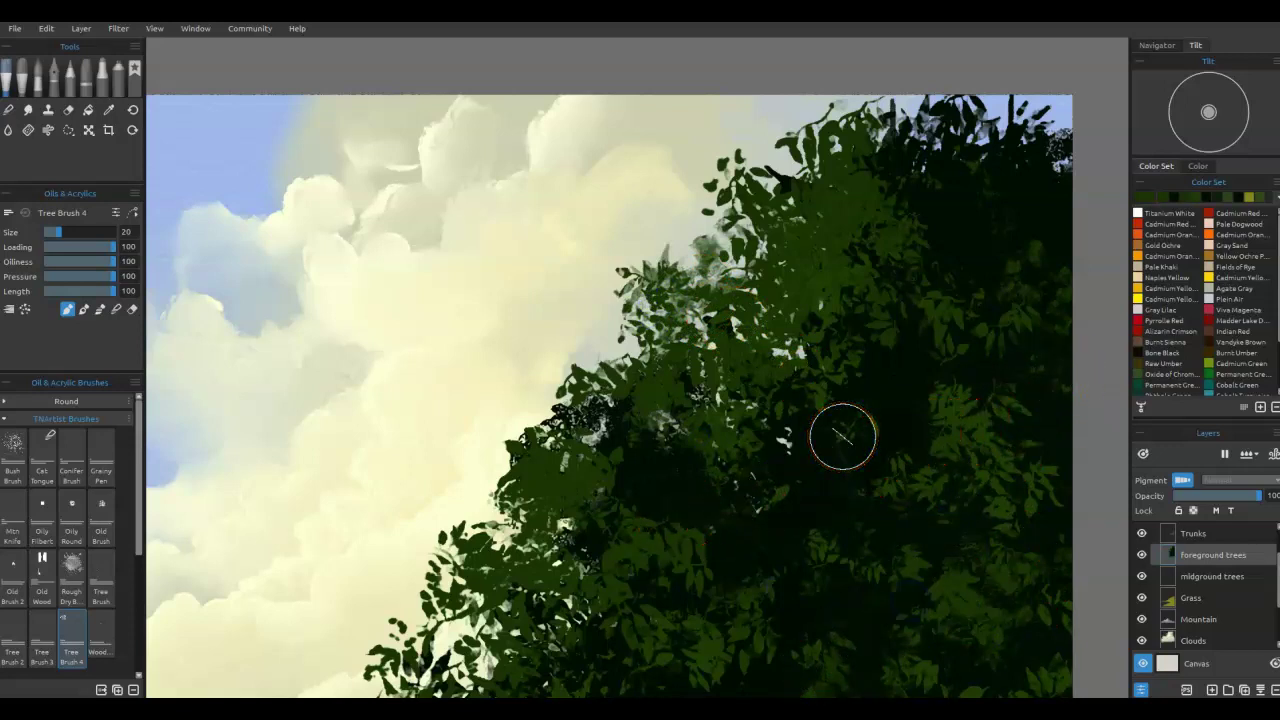
# Step: Dab more leaves into the dark lower-left and right parts of the crown with Tree Brush 4 at size 20
pyautogui.hotkey('ctrl', '0')
pyautogui.moveTo(791, 360)
pyautogui.mouseDown()
pyautogui.moveTo(780, 398)
pyautogui.moveTo(795, 399)
pyautogui.moveTo(722, 371)
pyautogui.mouseUp()
pyautogui.rightClick(797, 397)
pyautogui.rightClick(717, 372)
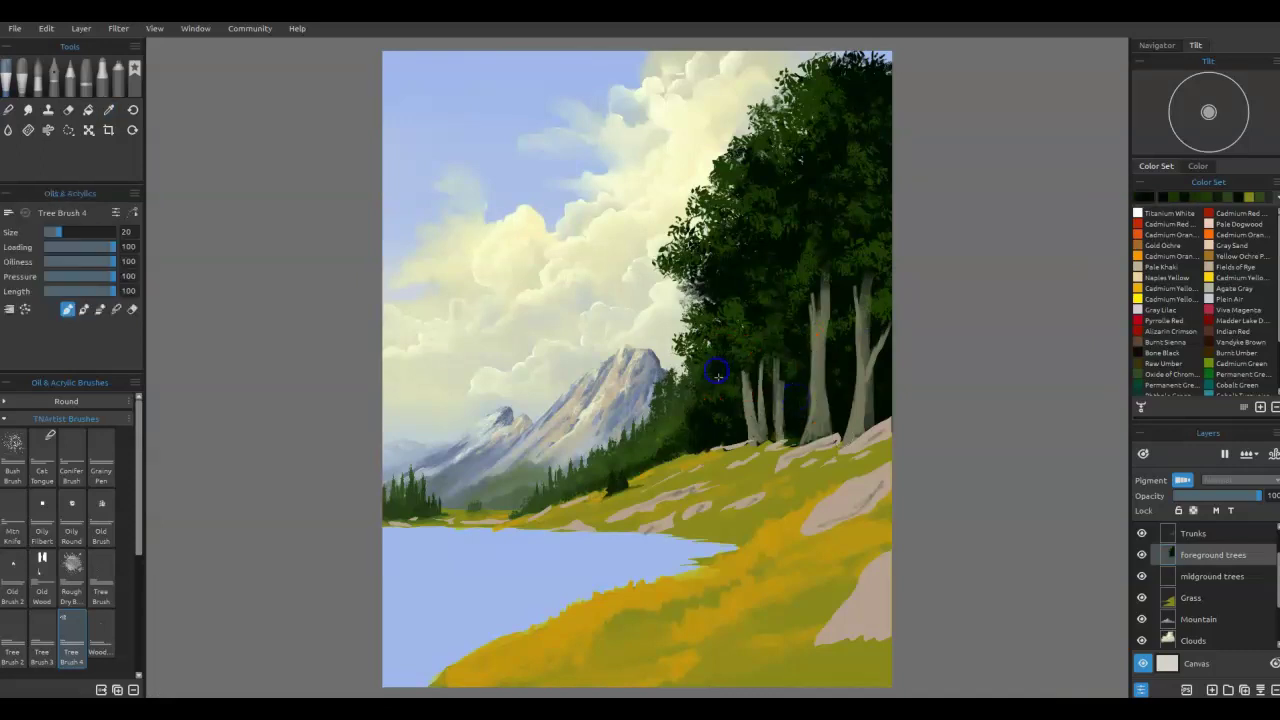
pyautogui.moveTo(740, 275); pyautogui.dragTo(803, 251)
pyautogui.moveTo(860, 215); pyautogui.dragTo(888, 244)
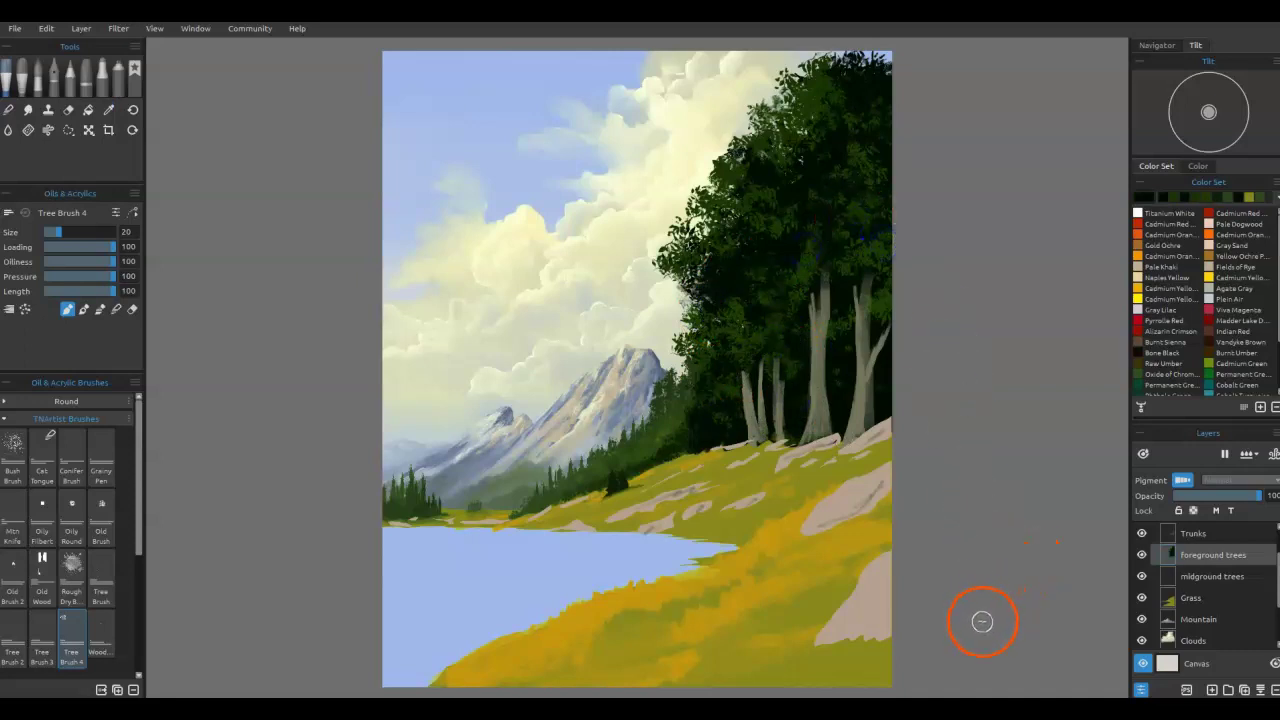
# Step: Sample olive yellow from the grass, paint sunlit leaves on the crown's upper-left side and blend them into the foliage
pyautogui.keyDown('alt'); pyautogui.click(783, 503); pyautogui.keyUp('alt')
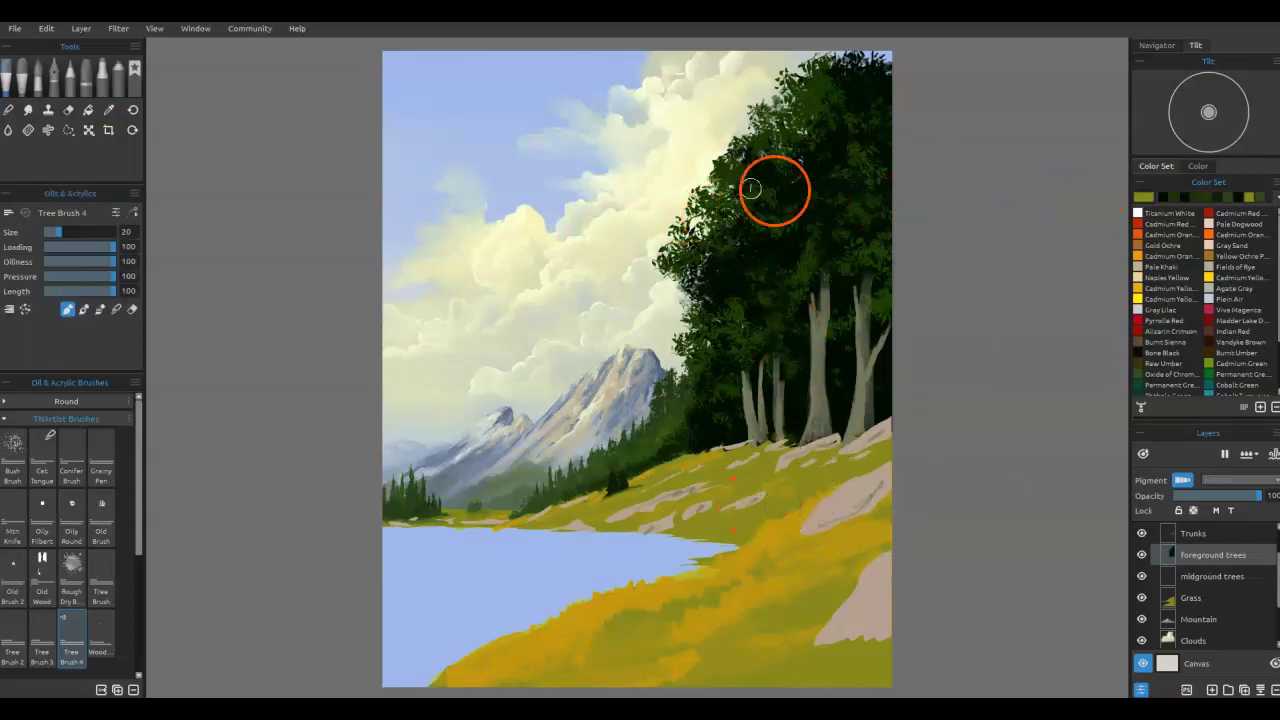
pyautogui.moveTo(731, 186)
pyautogui.mouseDown()
pyautogui.moveTo(767, 140)
pyautogui.moveTo(787, 171)
pyautogui.moveTo(790, 115)
pyautogui.mouseUp()
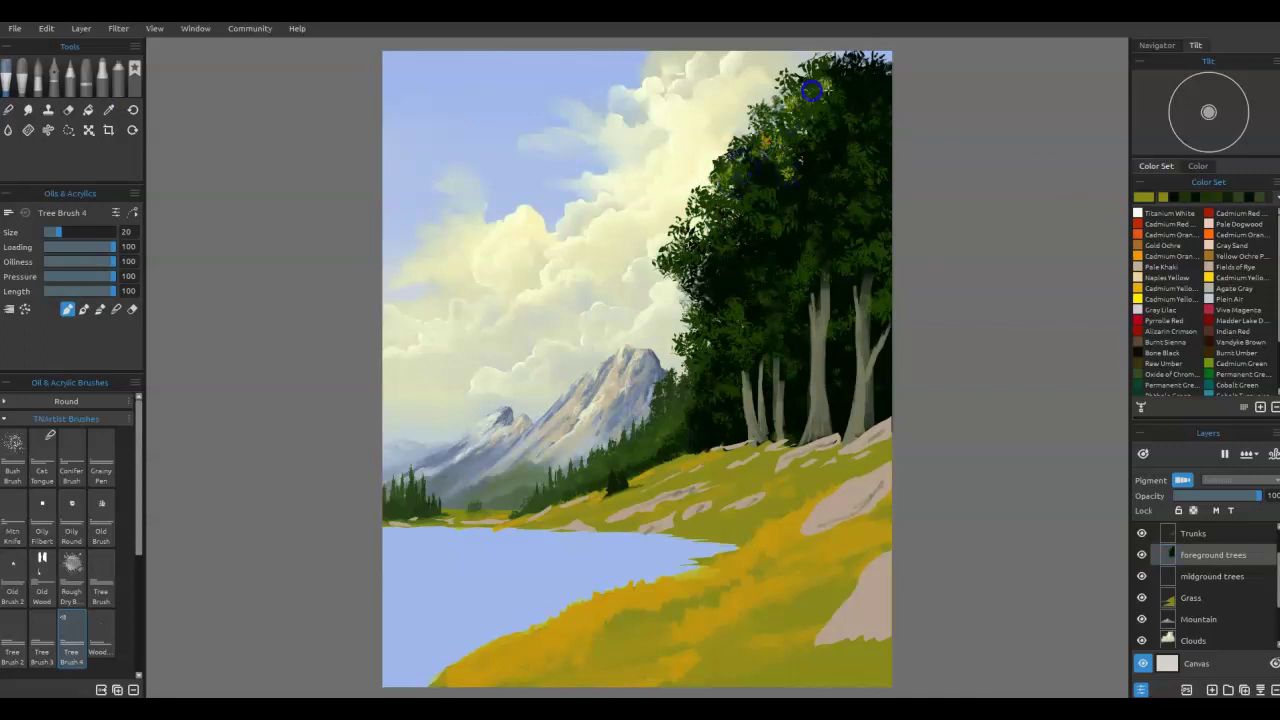
pyautogui.moveTo(712, 217)
pyautogui.mouseDown()
pyautogui.moveTo(706, 228)
pyautogui.moveTo(754, 196)
pyautogui.moveTo(767, 146)
pyautogui.mouseUp()
pyautogui.press('n')
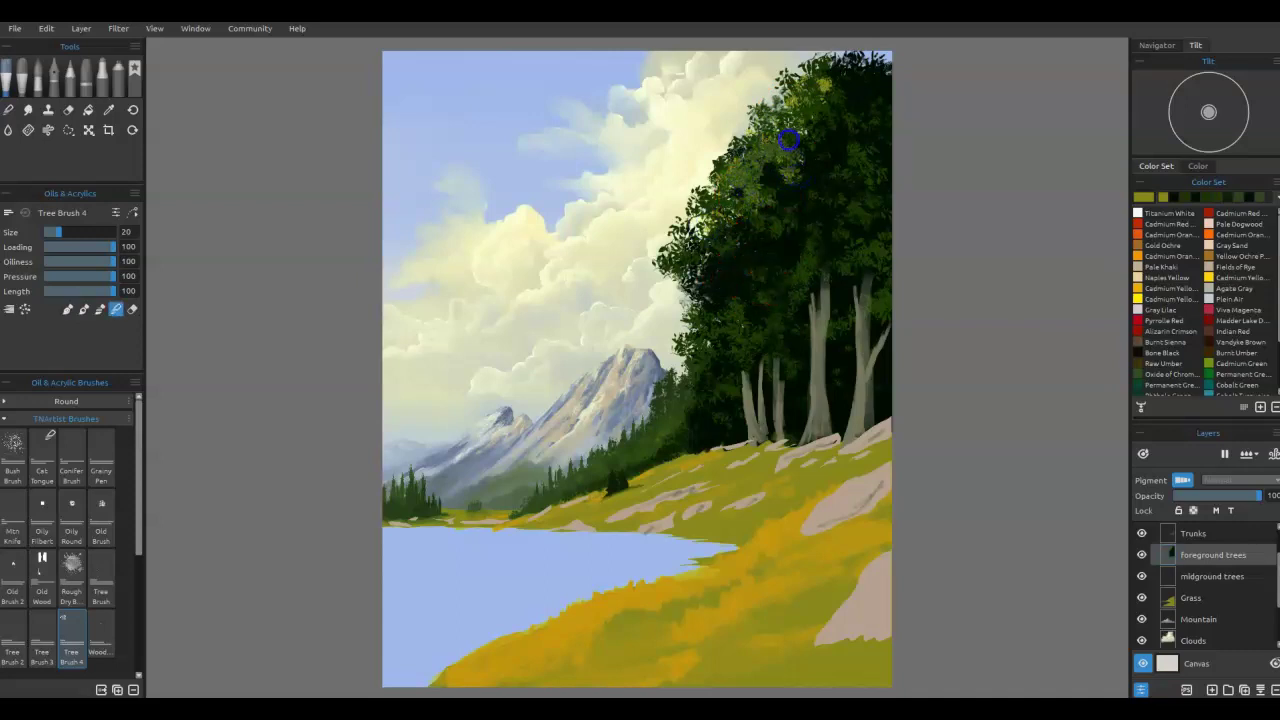
pyautogui.moveTo(800, 150); pyautogui.dragTo(837, 171)
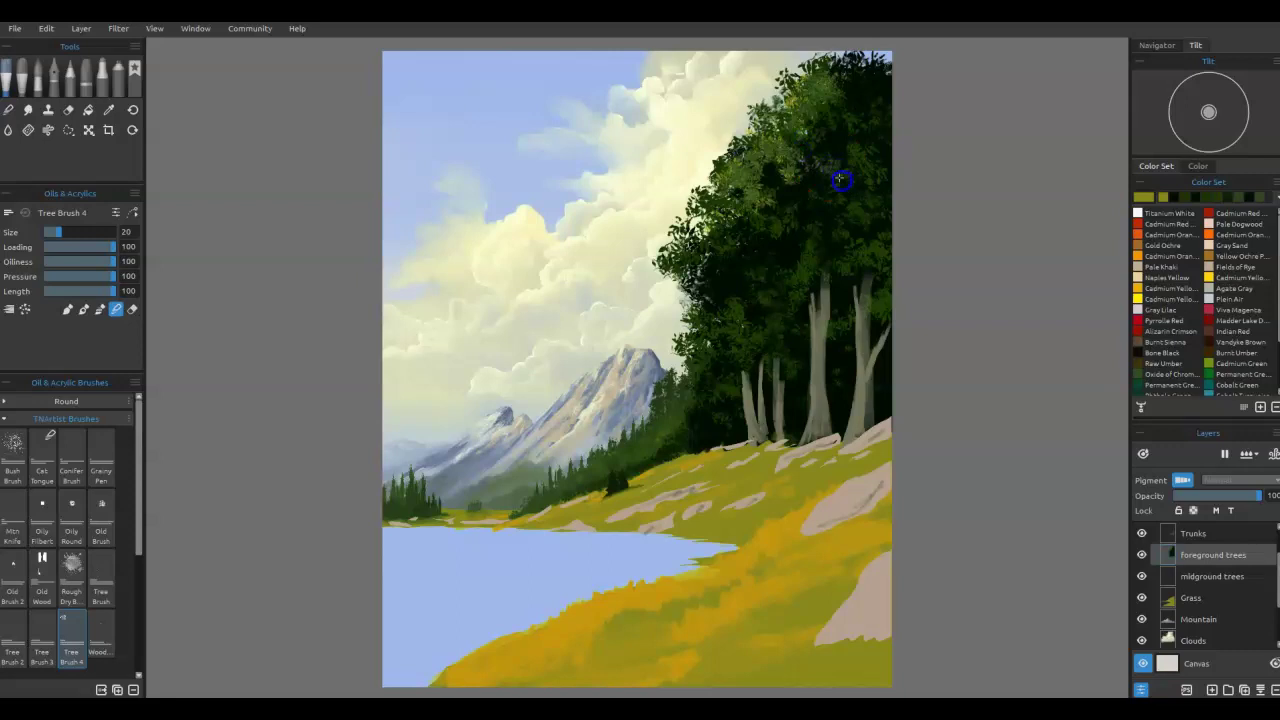
# Step: Paint olive-yellow highlight leaves on the crown's lower-left clusters, down to the foliage above the thin trunks
pyautogui.moveTo(743, 243)
pyautogui.mouseDown()
pyautogui.moveTo(702, 258)
pyautogui.moveTo(689, 291)
pyautogui.moveTo(715, 273)
pyautogui.mouseUp()
pyautogui.press('n')
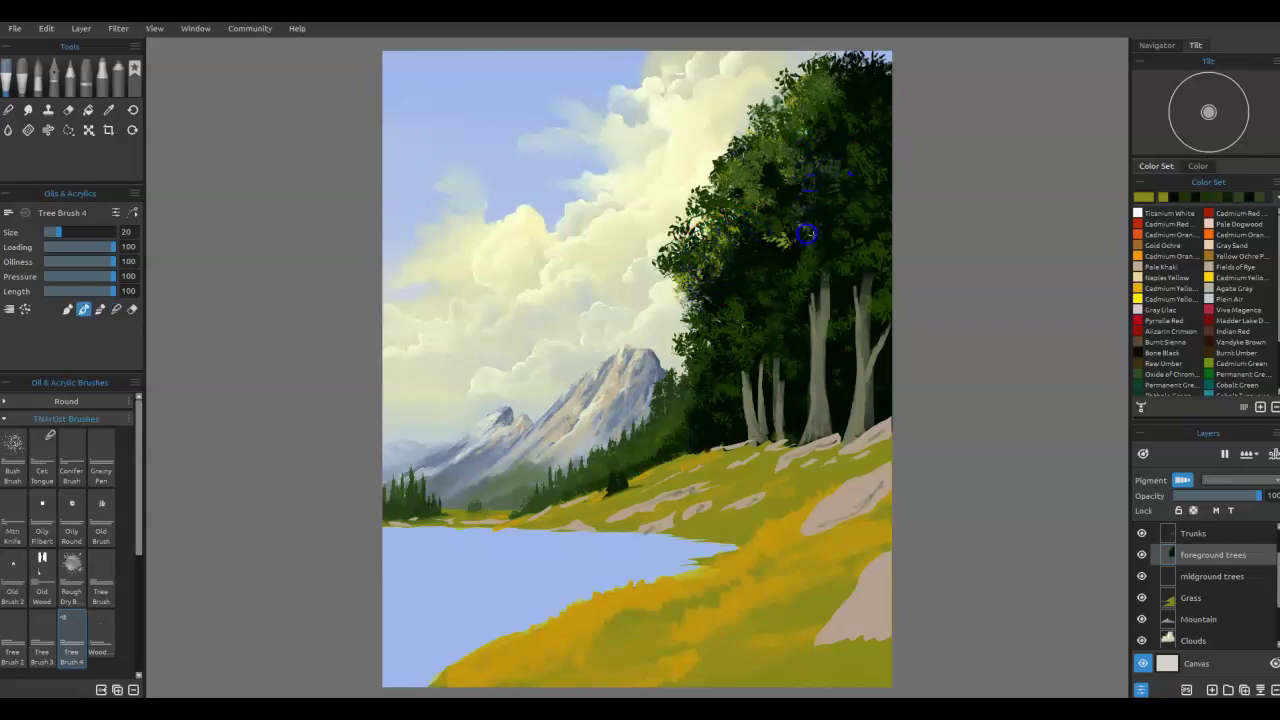
pyautogui.moveTo(732, 320)
pyautogui.mouseDown()
pyautogui.moveTo(760, 329)
pyautogui.moveTo(757, 309)
pyautogui.moveTo(767, 327)
pyautogui.mouseUp()
# Step: Blend the foliage in the upper and middle parts of the crown with Tree Brush 4 in blend mode
pyautogui.press('m')
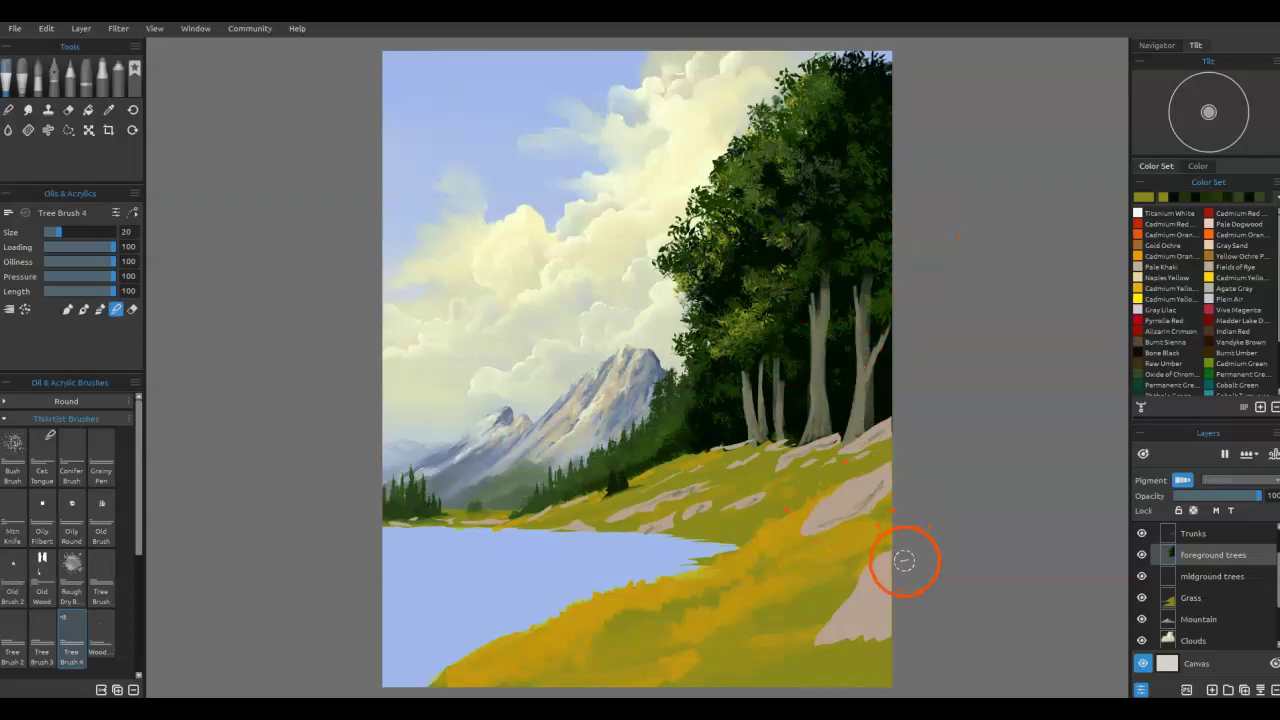
pyautogui.moveTo(835, 70)
pyautogui.mouseDown()
pyautogui.moveTo(862, 91)
pyautogui.moveTo(880, 68)
pyautogui.moveTo(852, 151)
pyautogui.mouseUp()
pyautogui.moveTo(840, 196); pyautogui.dragTo(828, 225)
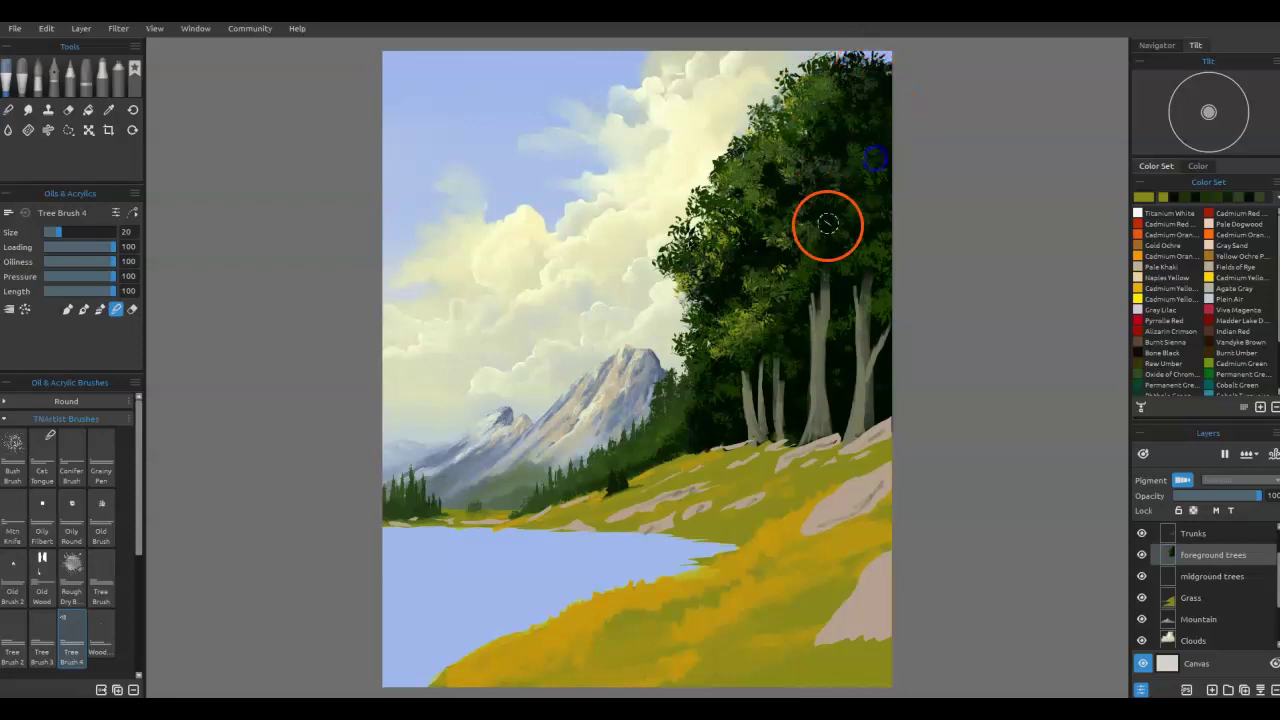
pyautogui.moveTo(845, 181); pyautogui.dragTo(780, 238)
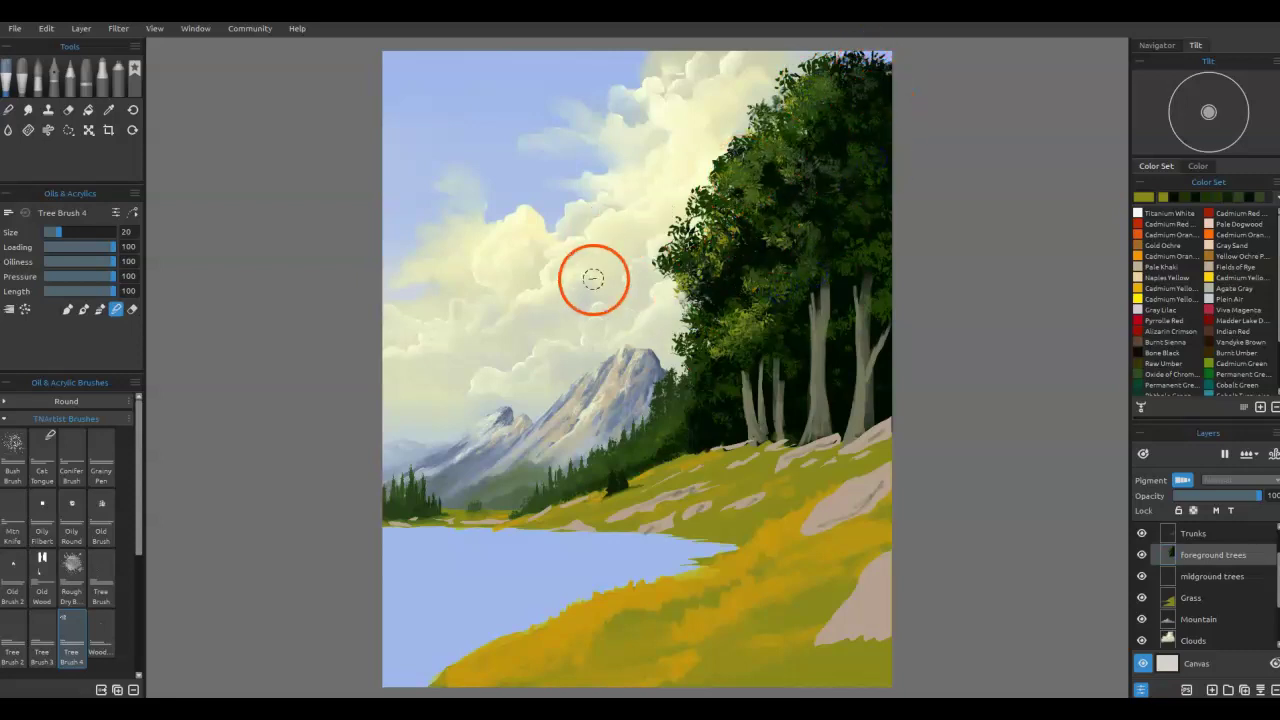
# Step: Make the Grass layer active and toggle its transparency lock
pyautogui.moveTo(808, 545)
pyautogui.mouseDown()
pyautogui.moveTo(824, 492)
pyautogui.moveTo(795, 539)
pyautogui.moveTo(836, 522)
pyautogui.mouseUp()
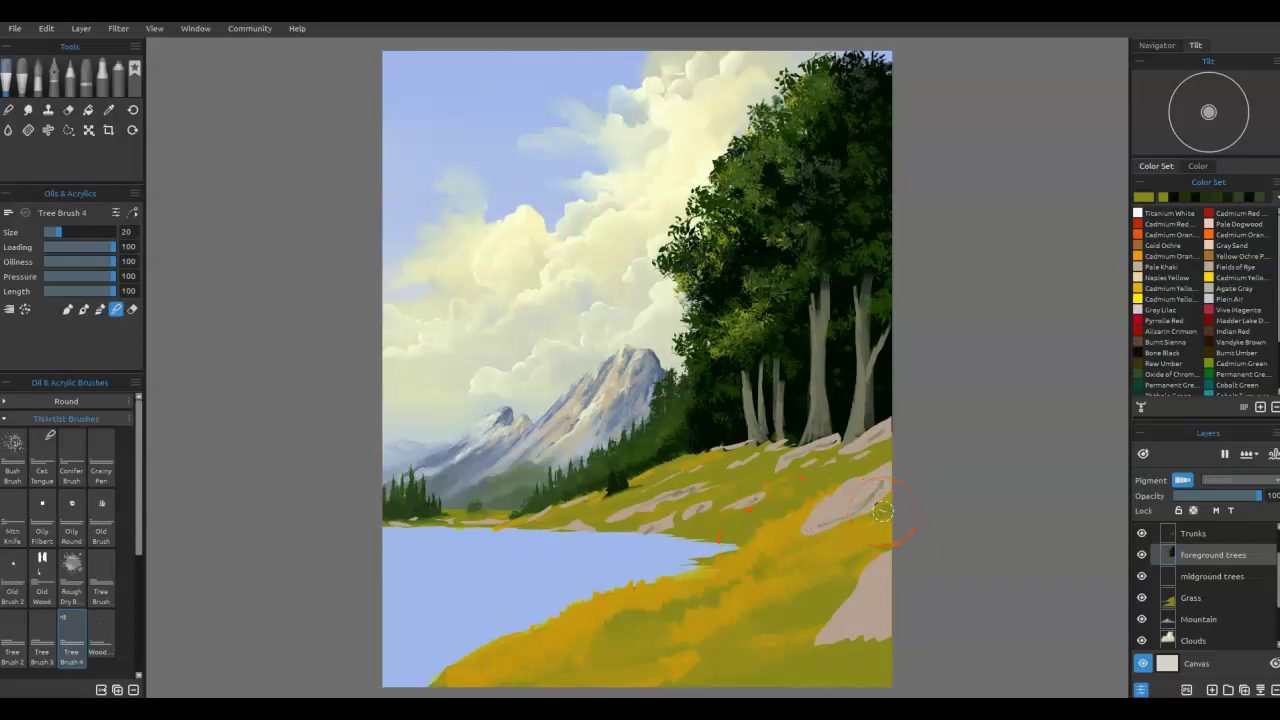
pyautogui.moveTo(882, 511)
pyautogui.mouseDown()
pyautogui.moveTo(871, 571)
pyautogui.moveTo(888, 557)
pyautogui.mouseUp()
pyautogui.click(1210, 598)
pyautogui.click(1193, 510)
# Step: Switch to Express Oils and choose the Hairy brush from the Opaque group
pyautogui.click(25, 418)
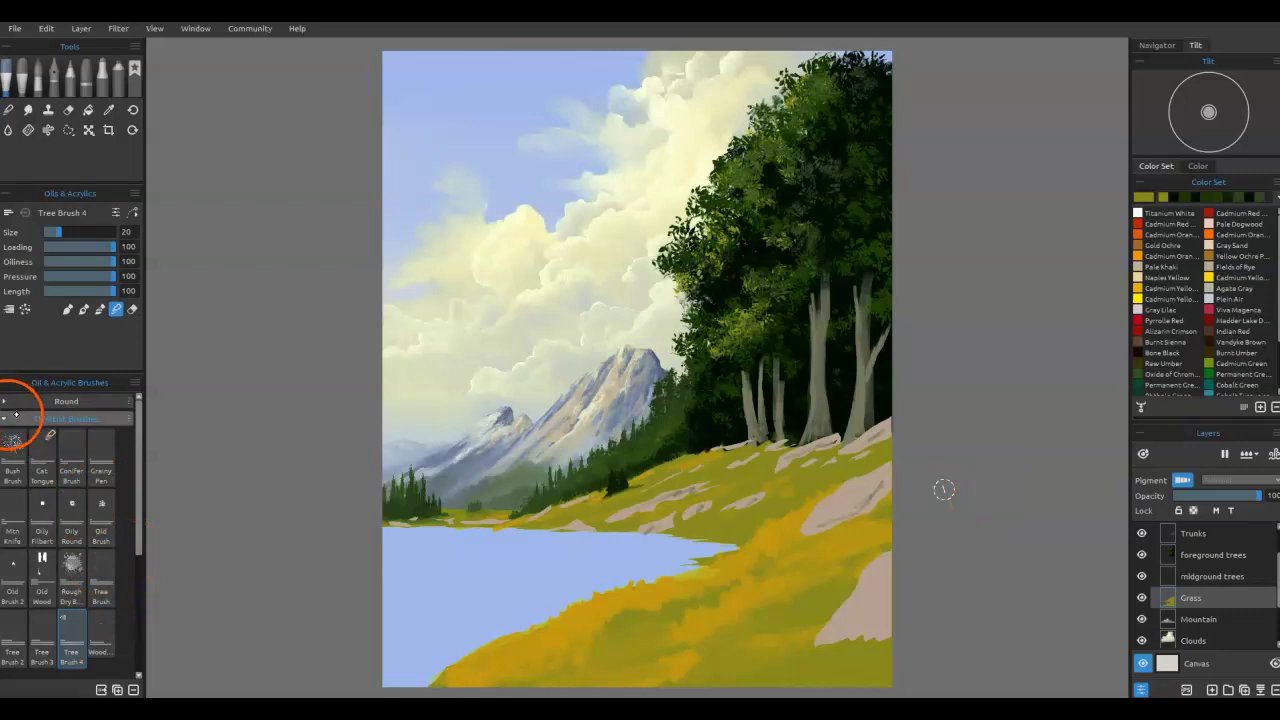
pyautogui.click(80, 471)
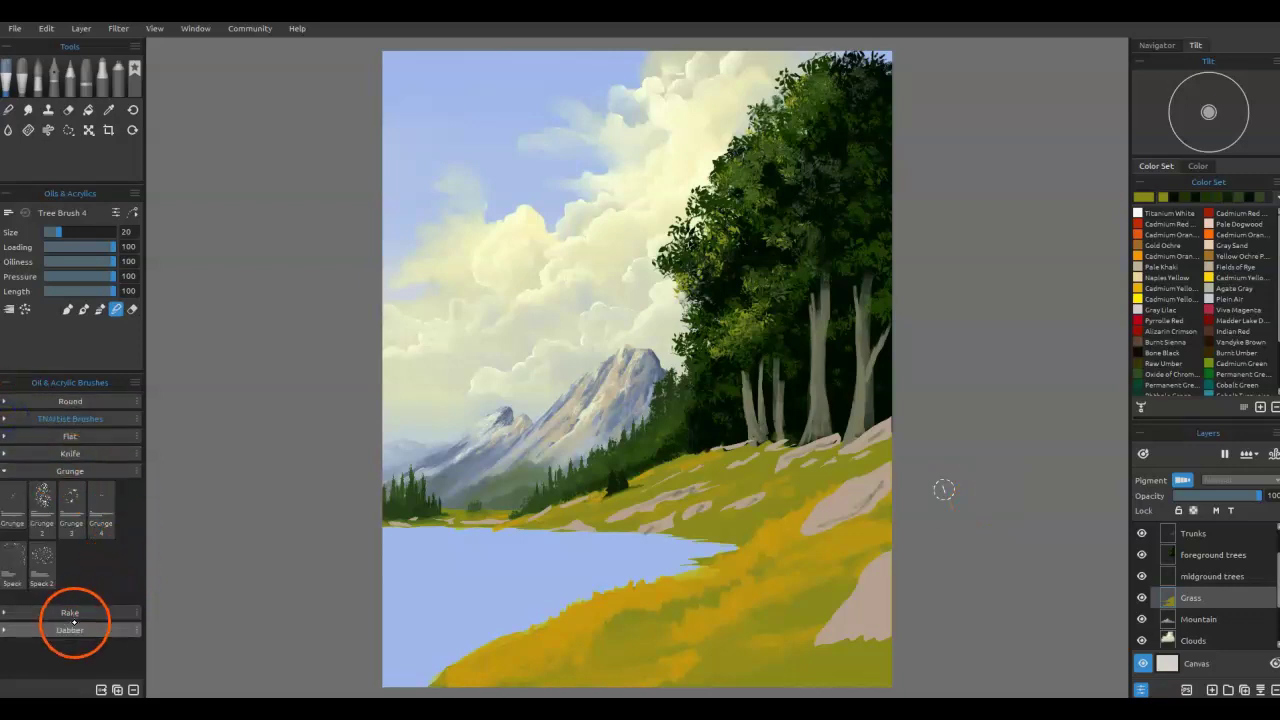
pyautogui.click(13, 612)
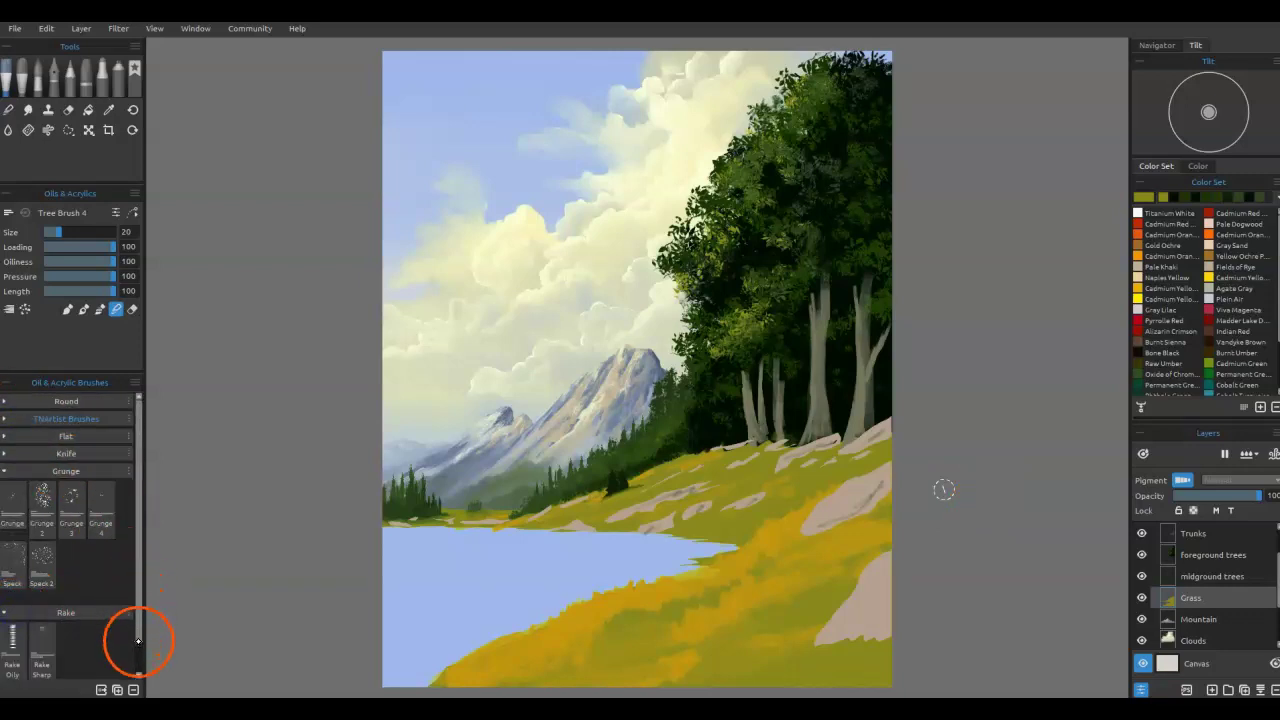
pyautogui.click(22, 78)
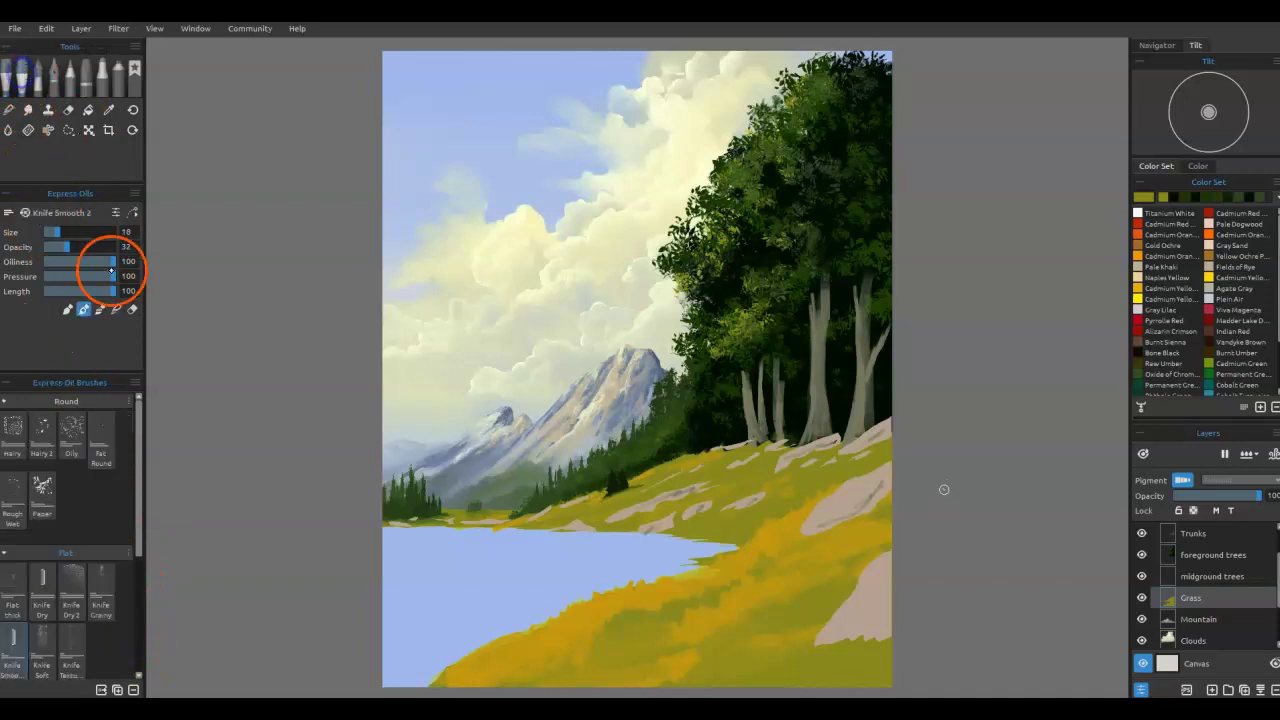
pyautogui.scroll(-4, 135, 551)
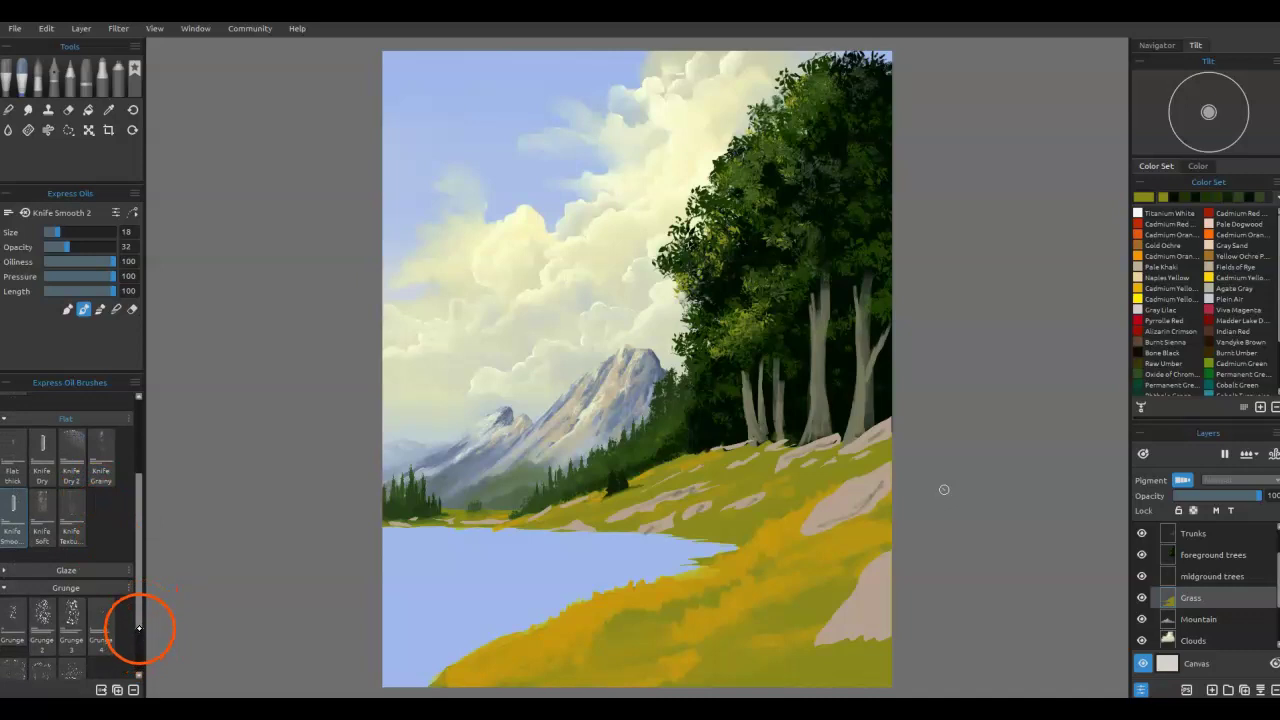
pyautogui.moveTo(137, 629); pyautogui.dragTo(134, 663)
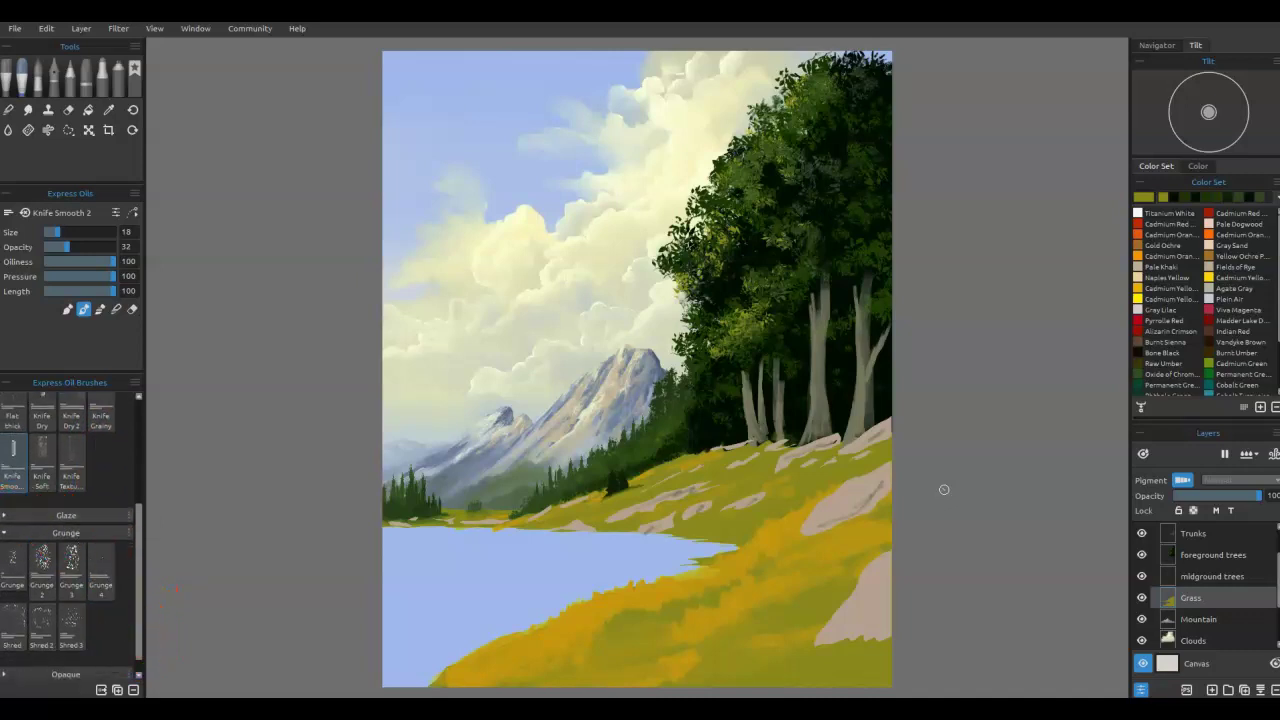
pyautogui.click(100, 515)
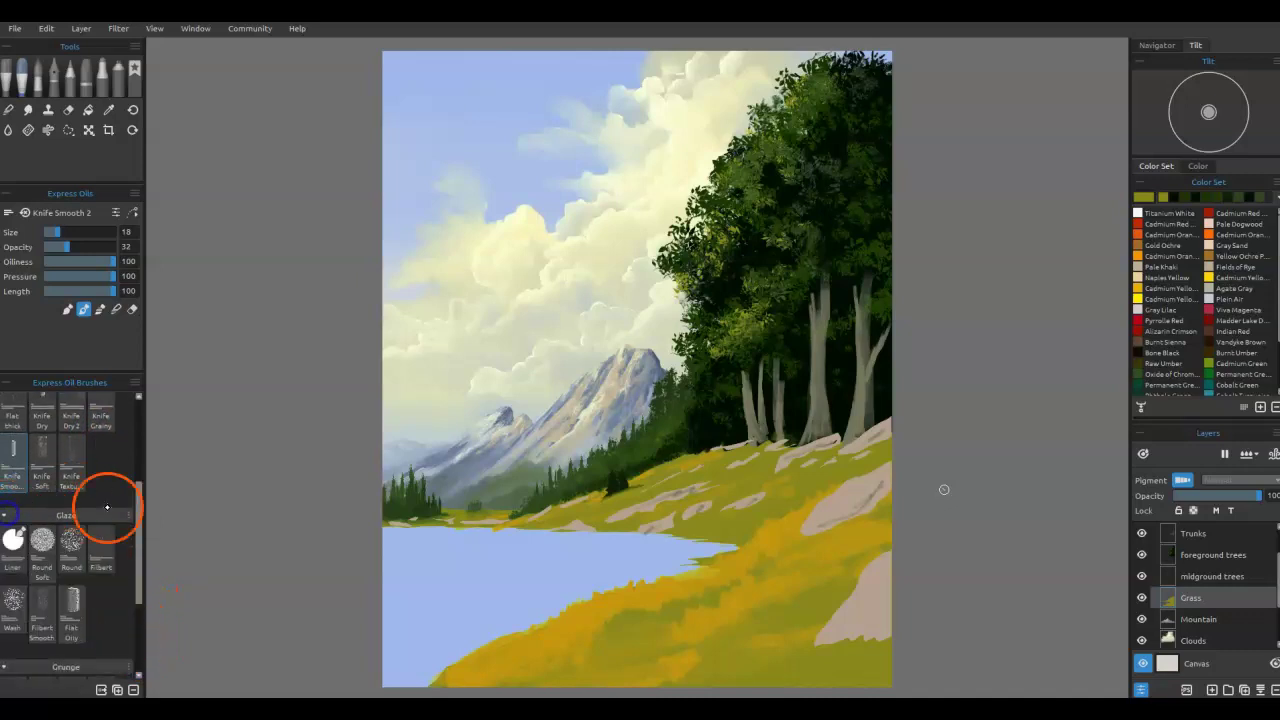
pyautogui.click(17, 518)
pyautogui.click(139, 670)
pyautogui.click(63, 654)
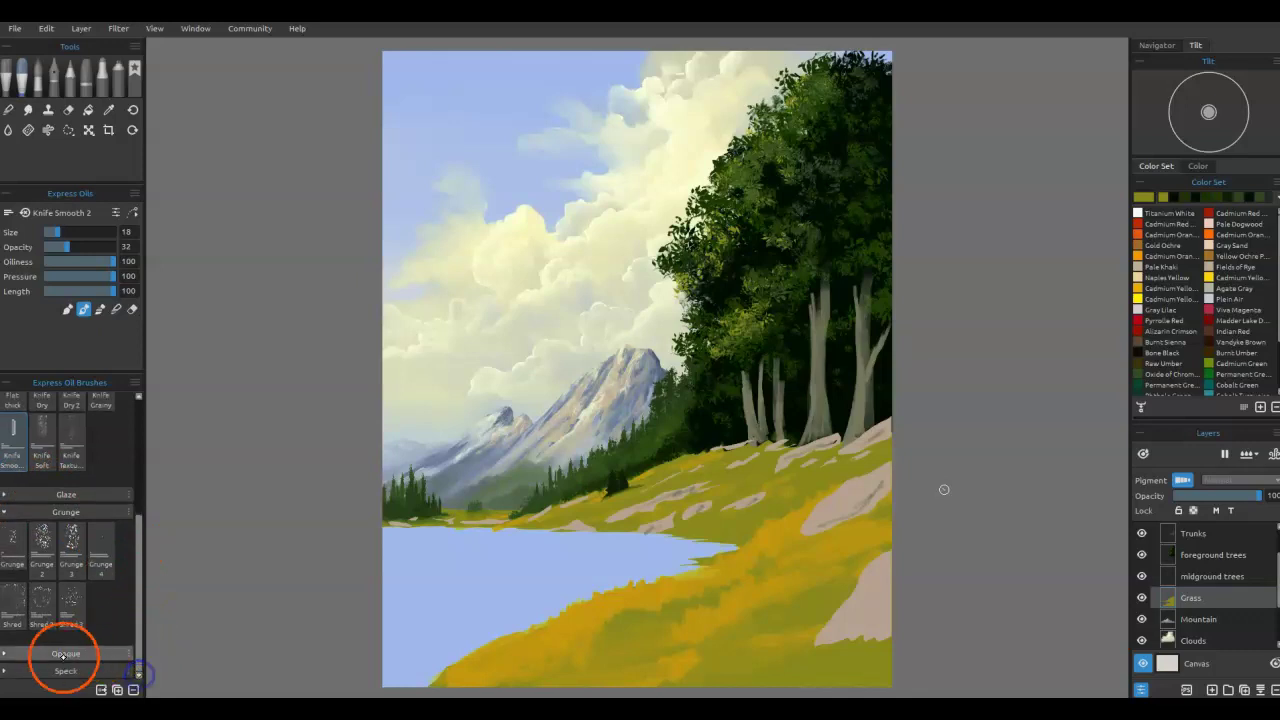
pyautogui.moveTo(137, 594)
pyautogui.mouseDown()
pyautogui.moveTo(137, 659)
pyautogui.moveTo(134, 640)
pyautogui.mouseUp()
pyautogui.click(40, 525)
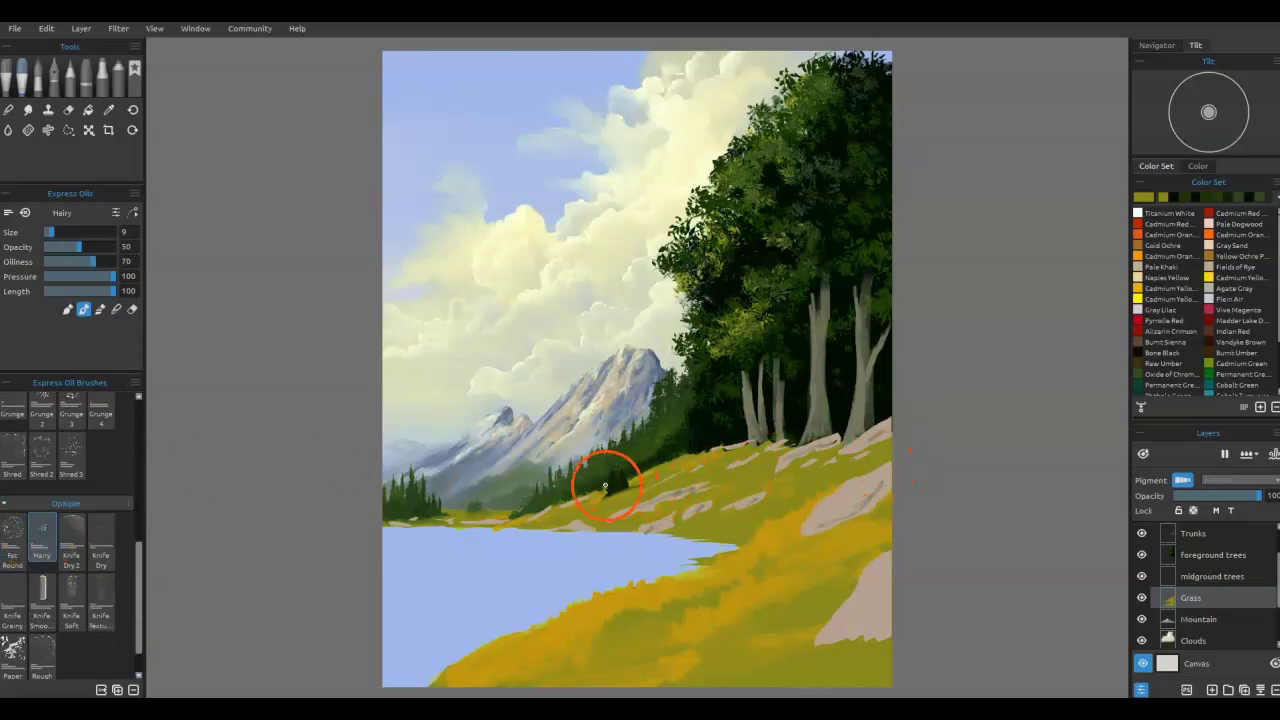
# Step: Sample grass colours from the slope and paint golden grass strokes along its upper edge below the dark trees
pyautogui.press('alt')
pyautogui.keyDown('alt'); pyautogui.click(643, 487); pyautogui.keyUp('alt')
pyautogui.moveTo(644, 476)
pyautogui.mouseDown()
pyautogui.moveTo(668, 461)
pyautogui.moveTo(643, 477)
pyautogui.mouseUp()
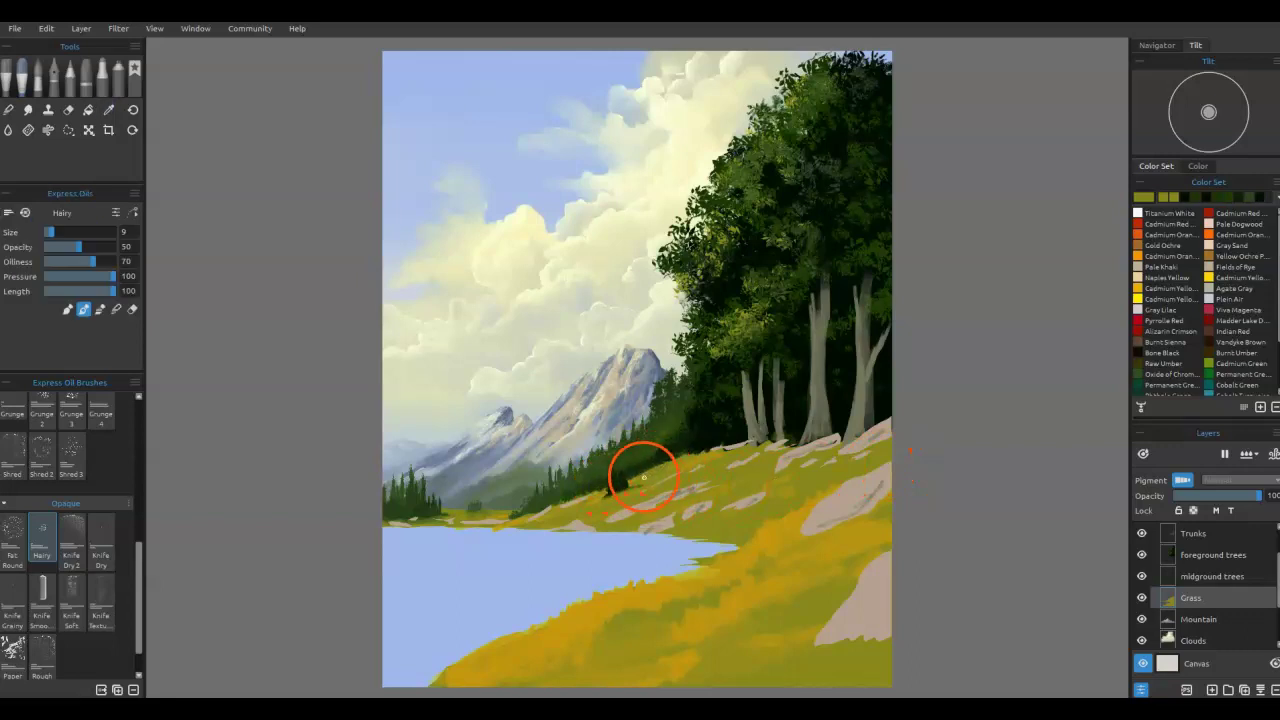
pyautogui.scroll(6, 480, 531)
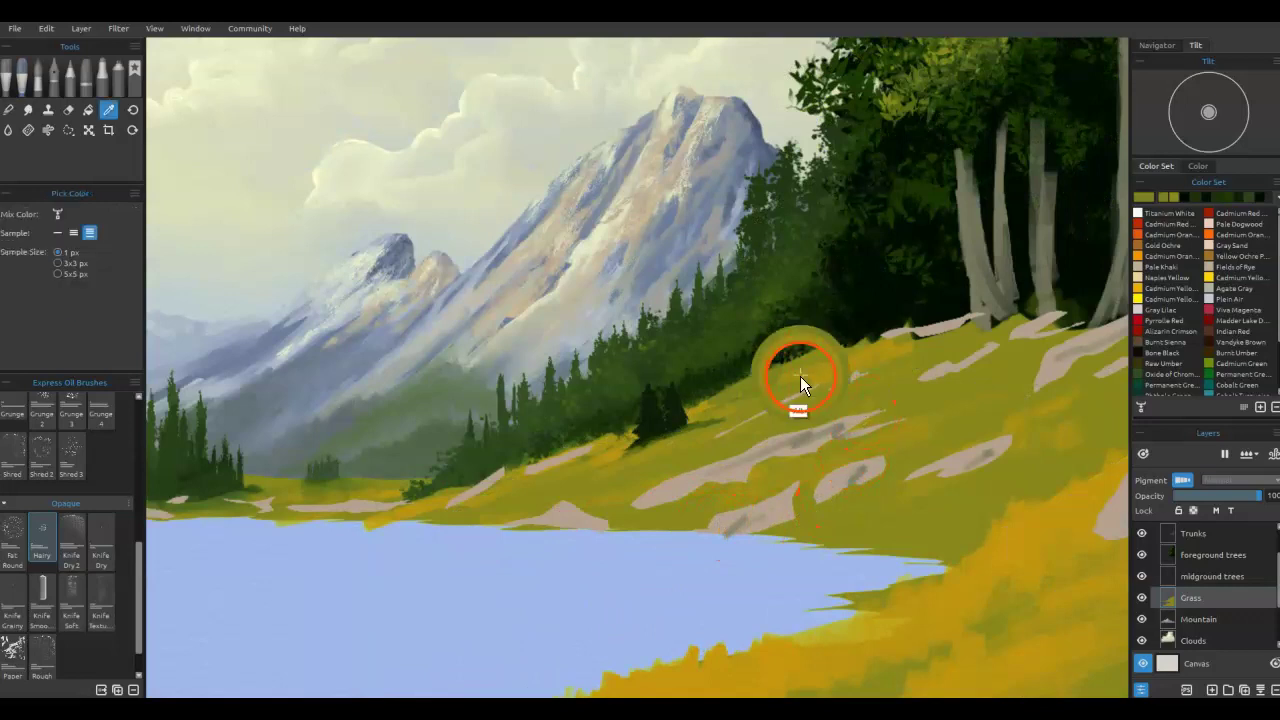
pyautogui.moveTo(824, 358)
pyautogui.mouseDown()
pyautogui.moveTo(848, 343)
pyautogui.moveTo(872, 349)
pyautogui.mouseUp()
pyautogui.click(1240, 480)
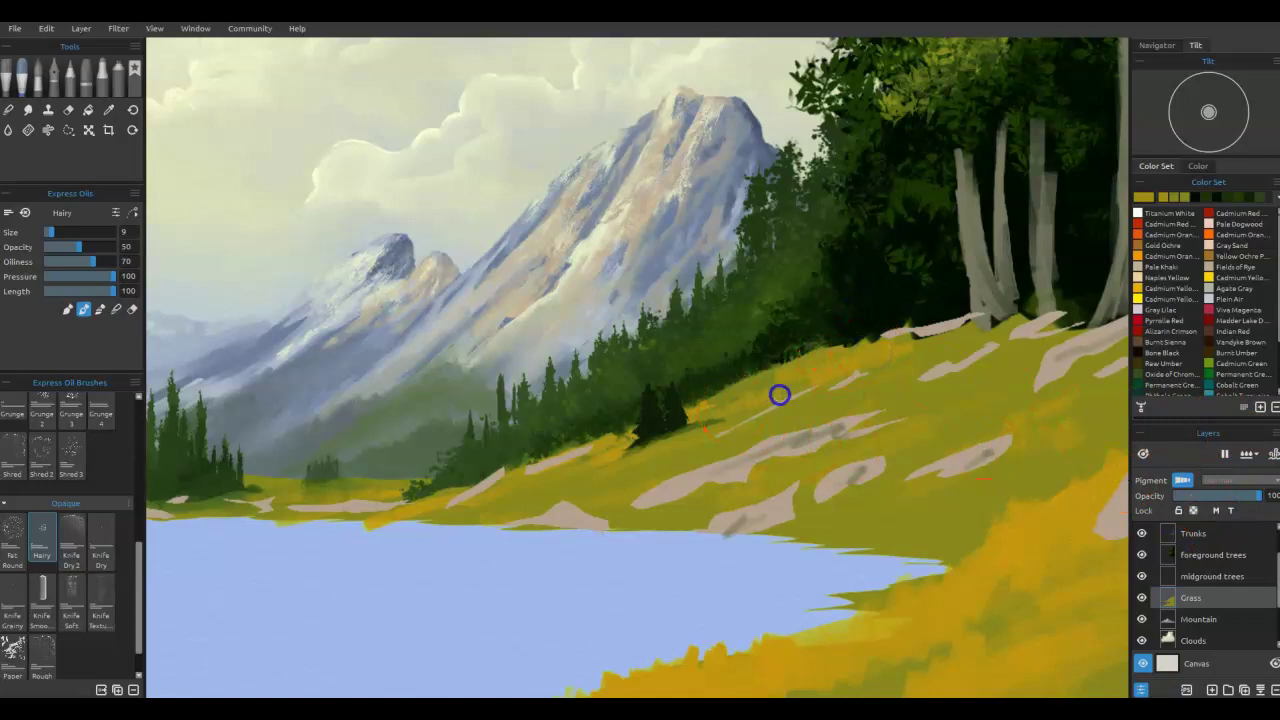
# Step: Increase the Hairy brush size to 12 and paint sampled grass tones on the slope near the small conifer and lake shore
pyautogui.press(']')
pyautogui.press(']')
pyautogui.press(']')
pyautogui.keyDown('alt'); pyautogui.click(688, 466); pyautogui.keyUp('alt')
pyautogui.moveTo(638, 469); pyautogui.dragTo(631, 472)
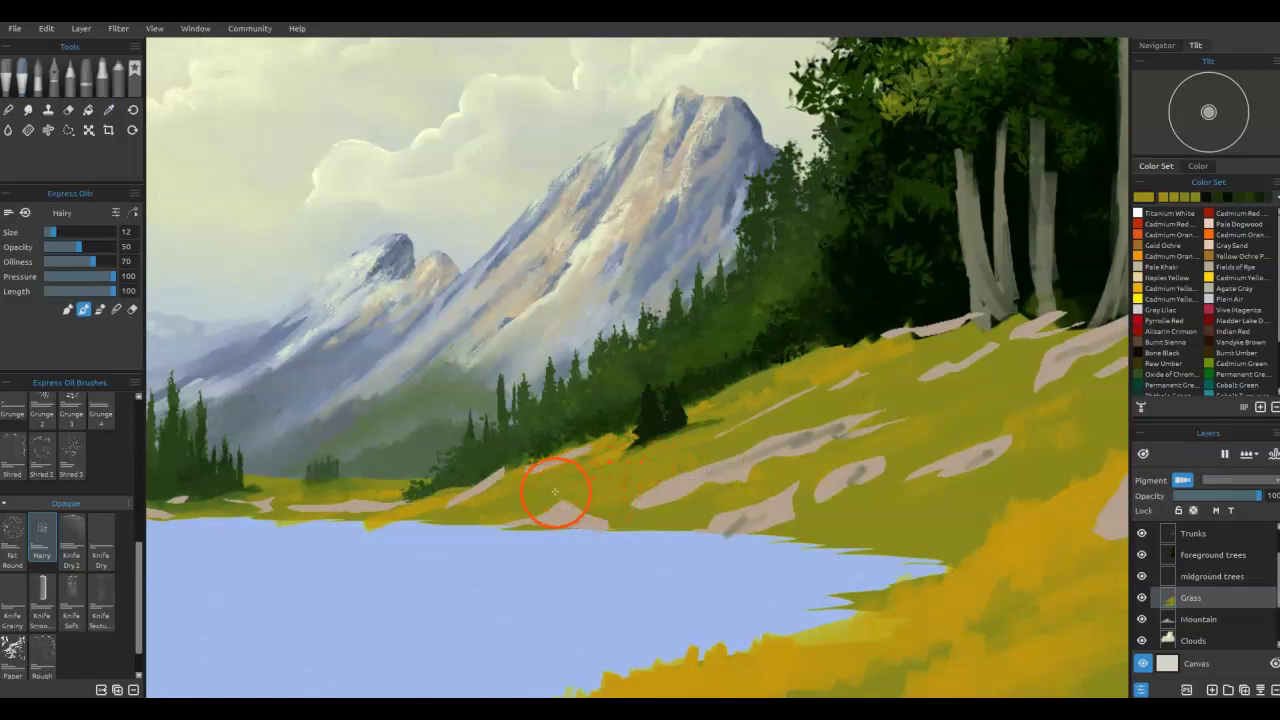
pyautogui.keyDown('alt'); pyautogui.click(515, 481); pyautogui.keyUp('alt')
pyautogui.moveTo(515, 482)
pyautogui.mouseDown()
pyautogui.moveTo(488, 469)
pyautogui.moveTo(519, 464)
pyautogui.moveTo(506, 482)
pyautogui.mouseUp()
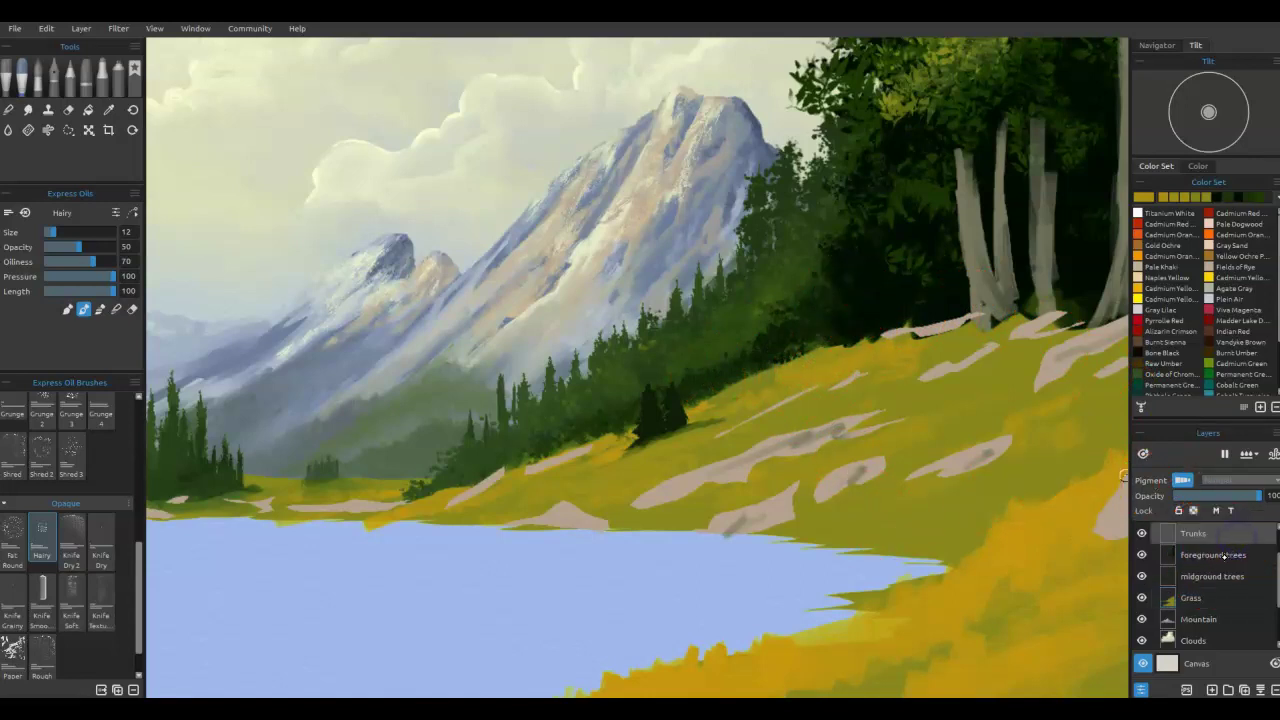
# Step: Add a new layer above Trunks and paint grass blades in sampled yellow and olive over the base of the trees
pyautogui.click(1212, 690)
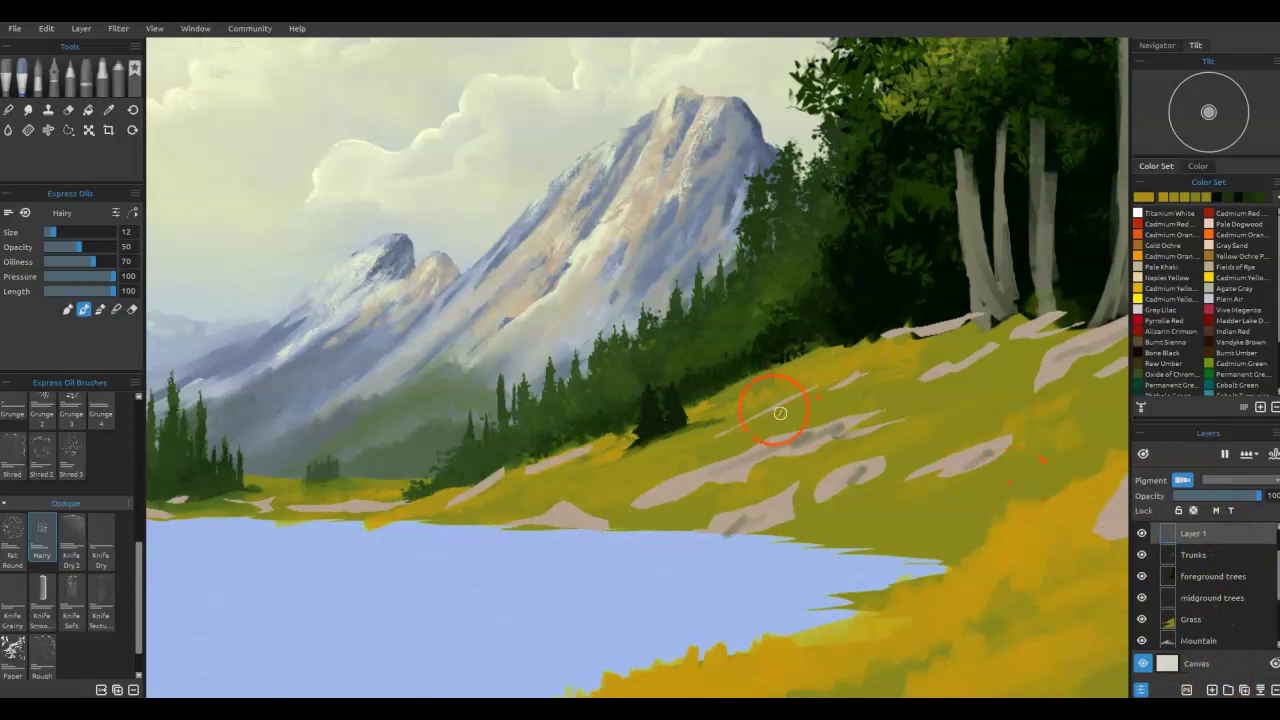
pyautogui.keyDown('alt'); pyautogui.click(743, 381); pyautogui.keyUp('alt')
pyautogui.moveTo(708, 405); pyautogui.dragTo(797, 356)
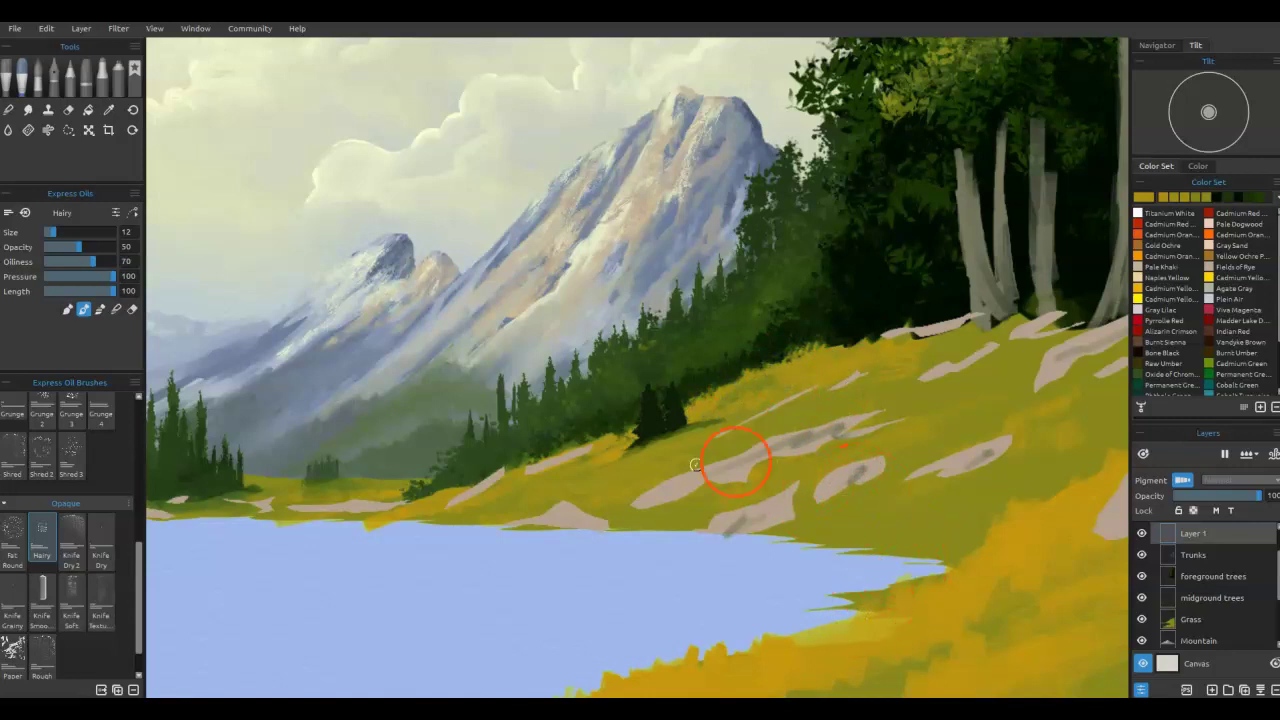
pyautogui.press('i')
pyautogui.keyDown('alt'); pyautogui.click(734, 445); pyautogui.keyUp('alt')
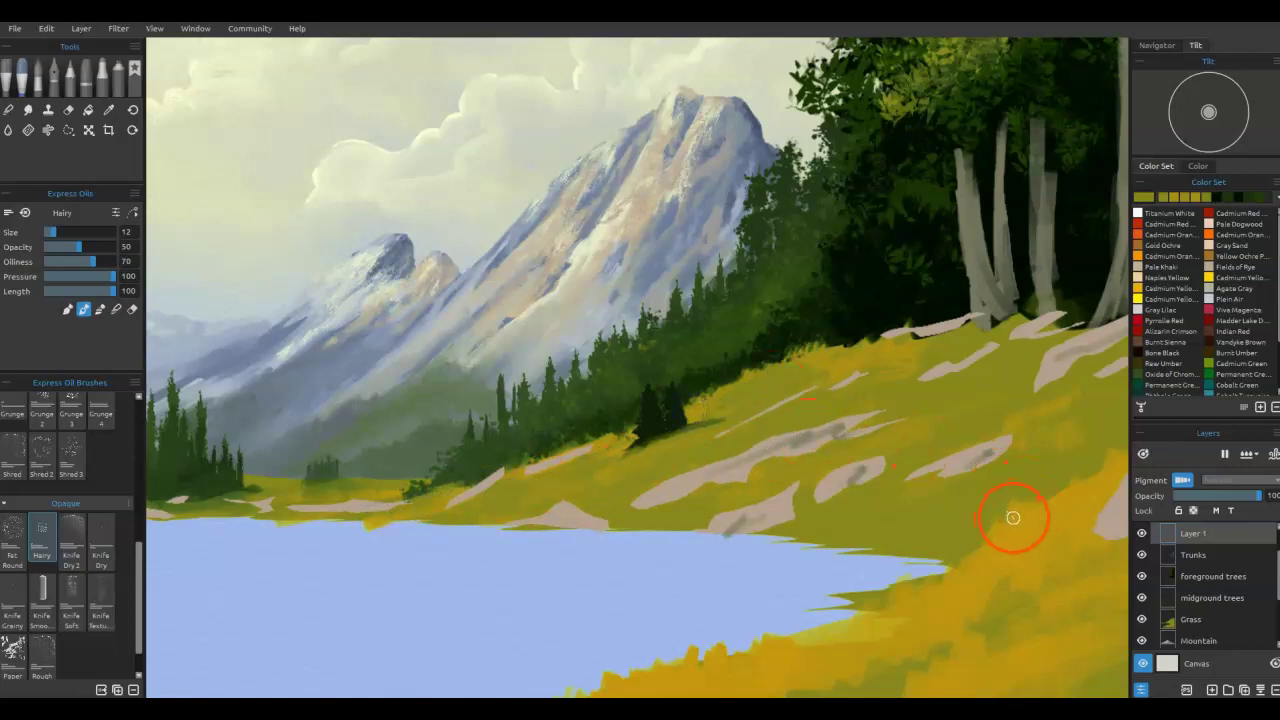
# Step: Blend the upper slope's grass beneath the tree line, first on the new layer and then on the Grass layer
pyautogui.moveTo(844, 384); pyautogui.dragTo(803, 380)
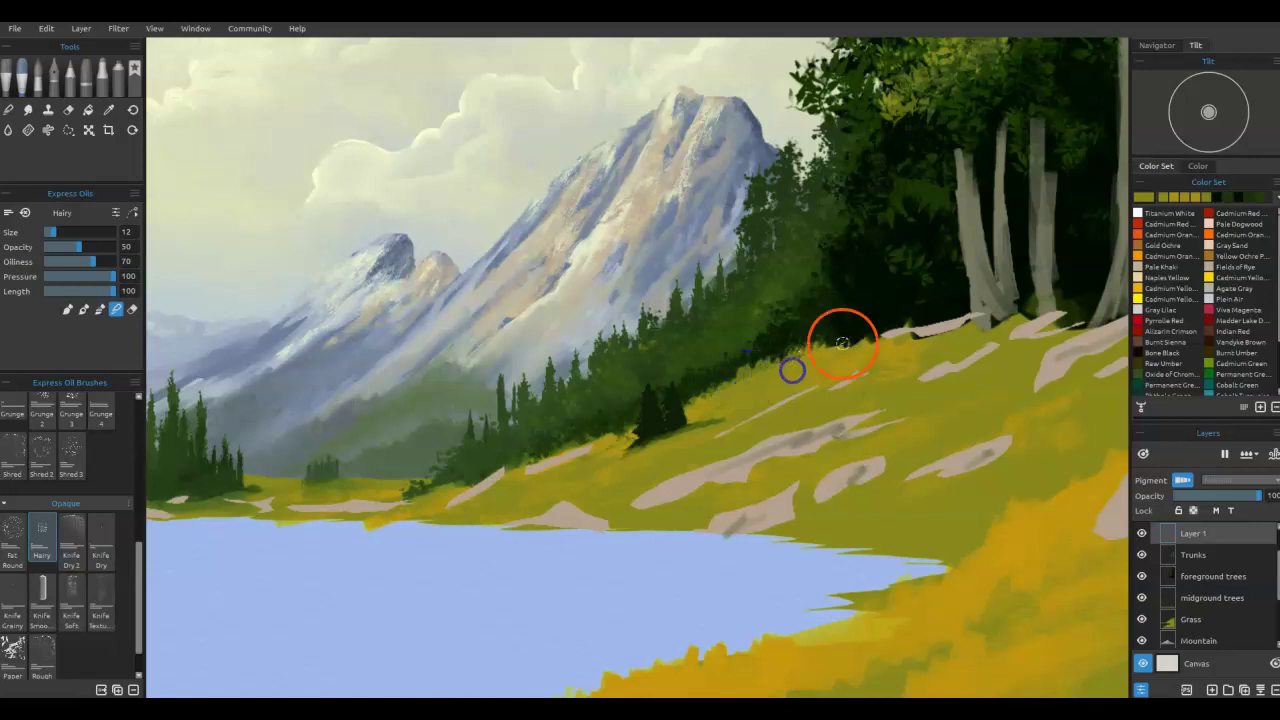
pyautogui.click(1192, 619)
pyautogui.moveTo(931, 363)
pyautogui.mouseDown()
pyautogui.moveTo(867, 371)
pyautogui.moveTo(895, 350)
pyautogui.mouseUp()
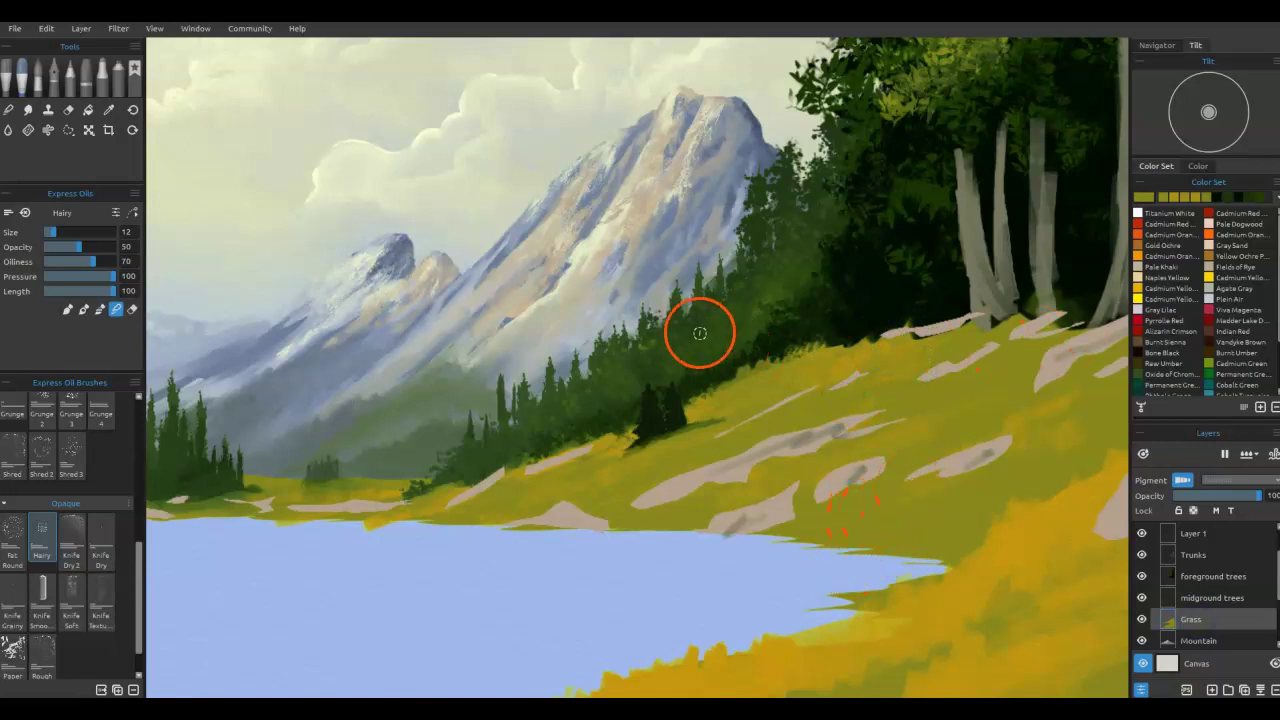
# Step: Set the paint colour to the muted grey-green #74895F
pyautogui.press('i')
pyautogui.click(921, 321)
pyautogui.click(1140, 407)
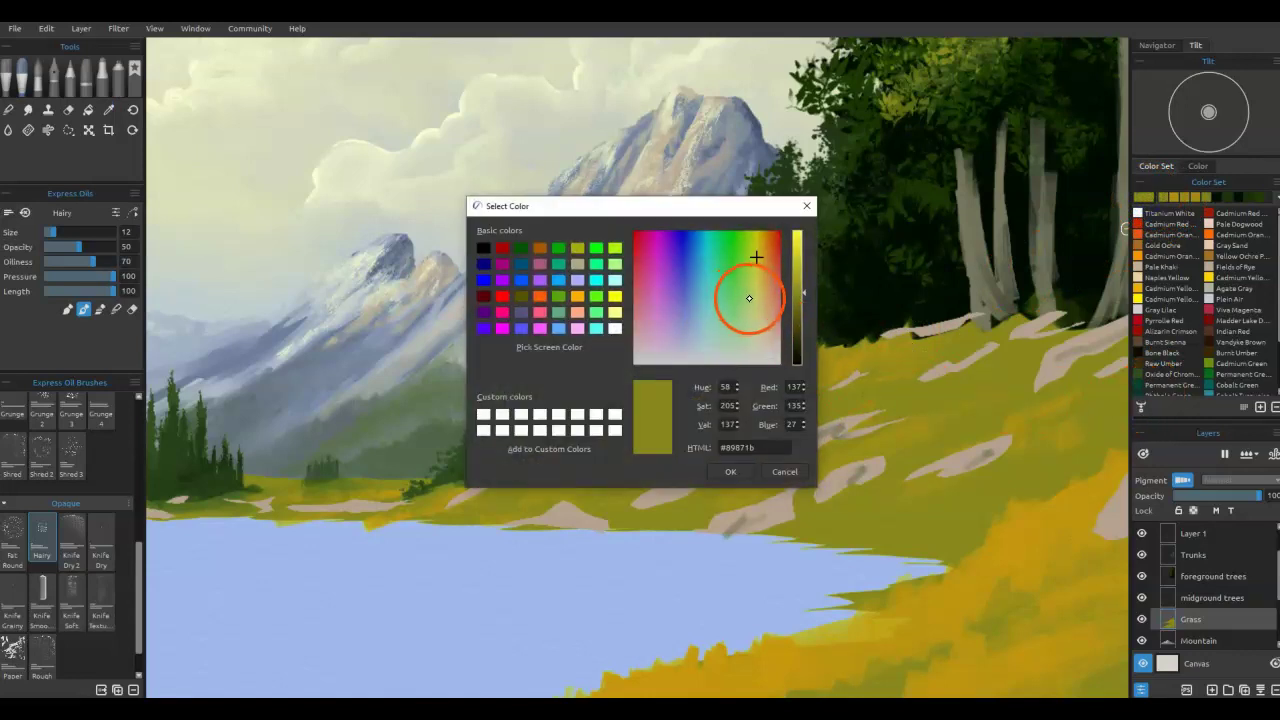
pyautogui.click(746, 286)
pyautogui.click(748, 304)
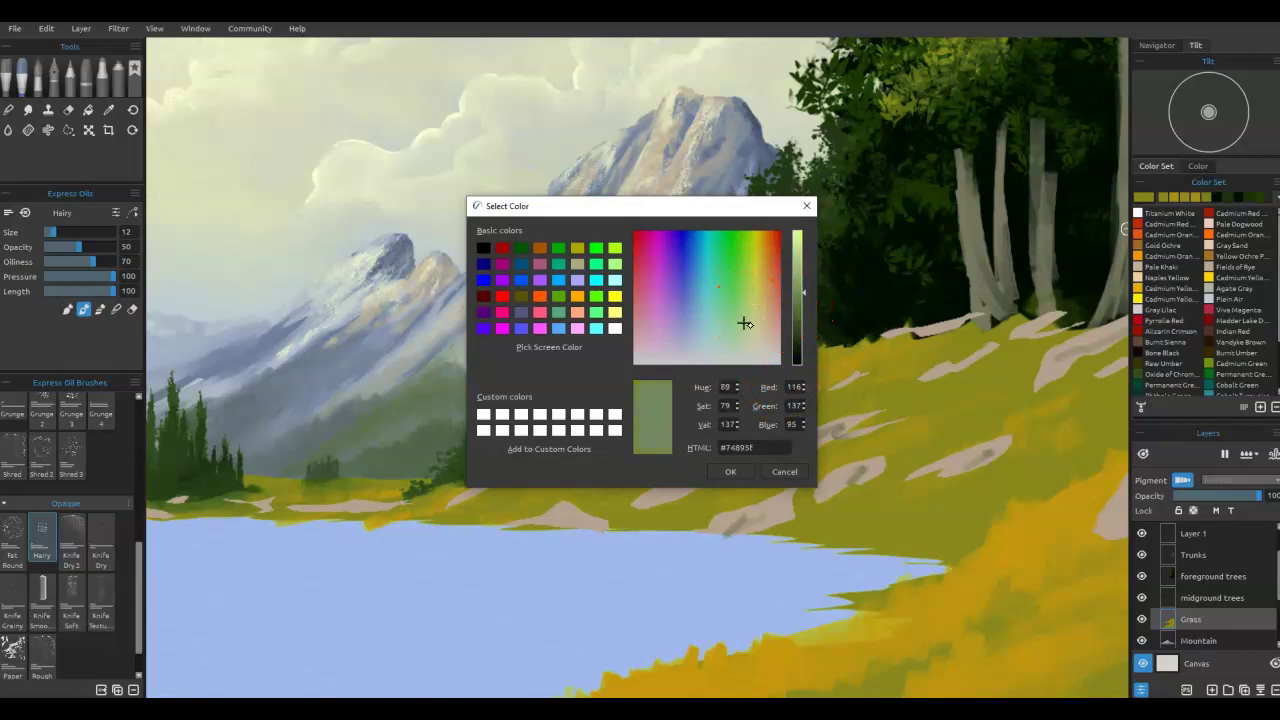
pyautogui.click(731, 471)
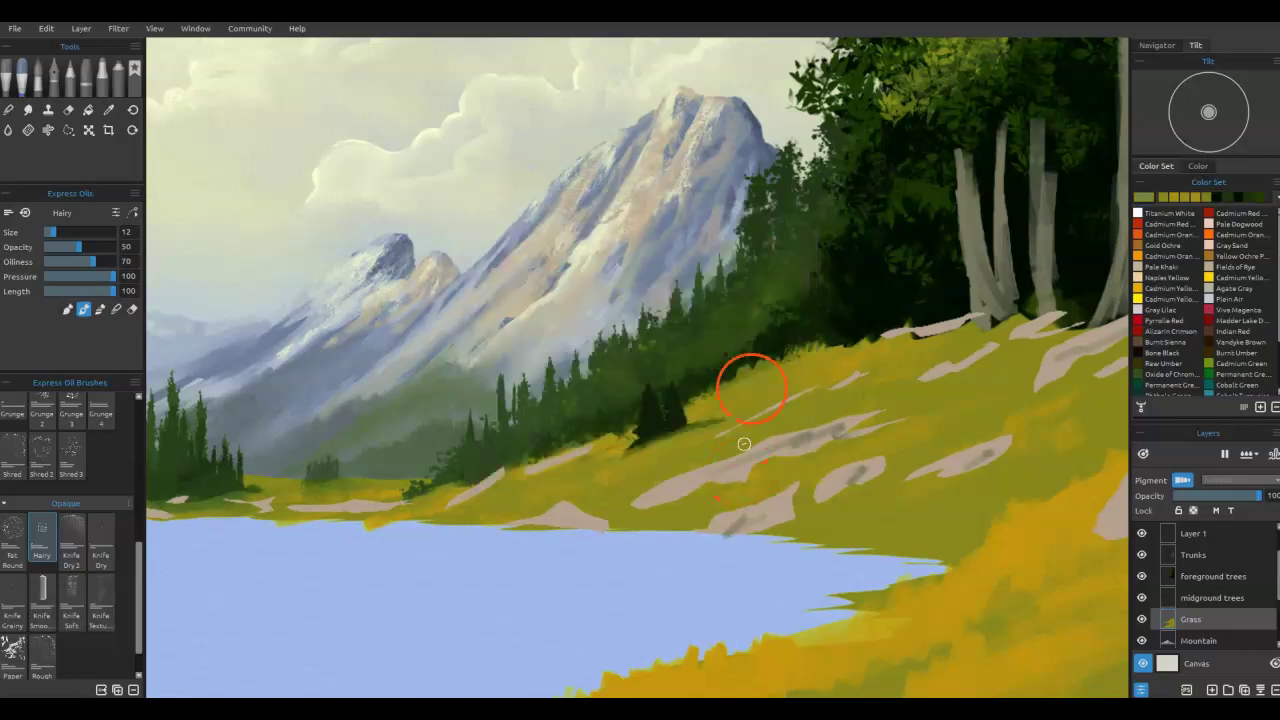
# Step: Try to brush muted grey-green strokes across the middle of the slope and blend them with the Hairy brush
pyautogui.moveTo(830, 398); pyautogui.dragTo(706, 455)
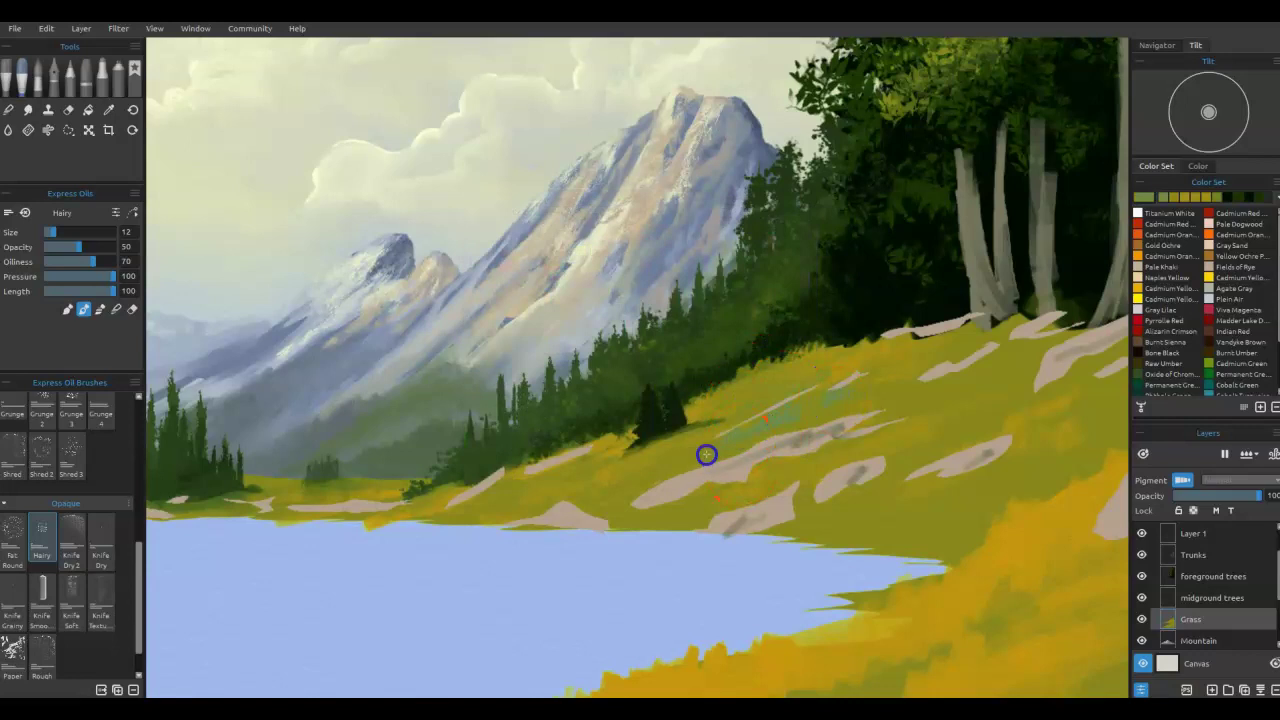
pyautogui.moveTo(874, 386)
pyautogui.mouseDown()
pyautogui.moveTo(900, 386)
pyautogui.moveTo(776, 420)
pyautogui.moveTo(839, 407)
pyautogui.mouseUp()
pyautogui.press('b')
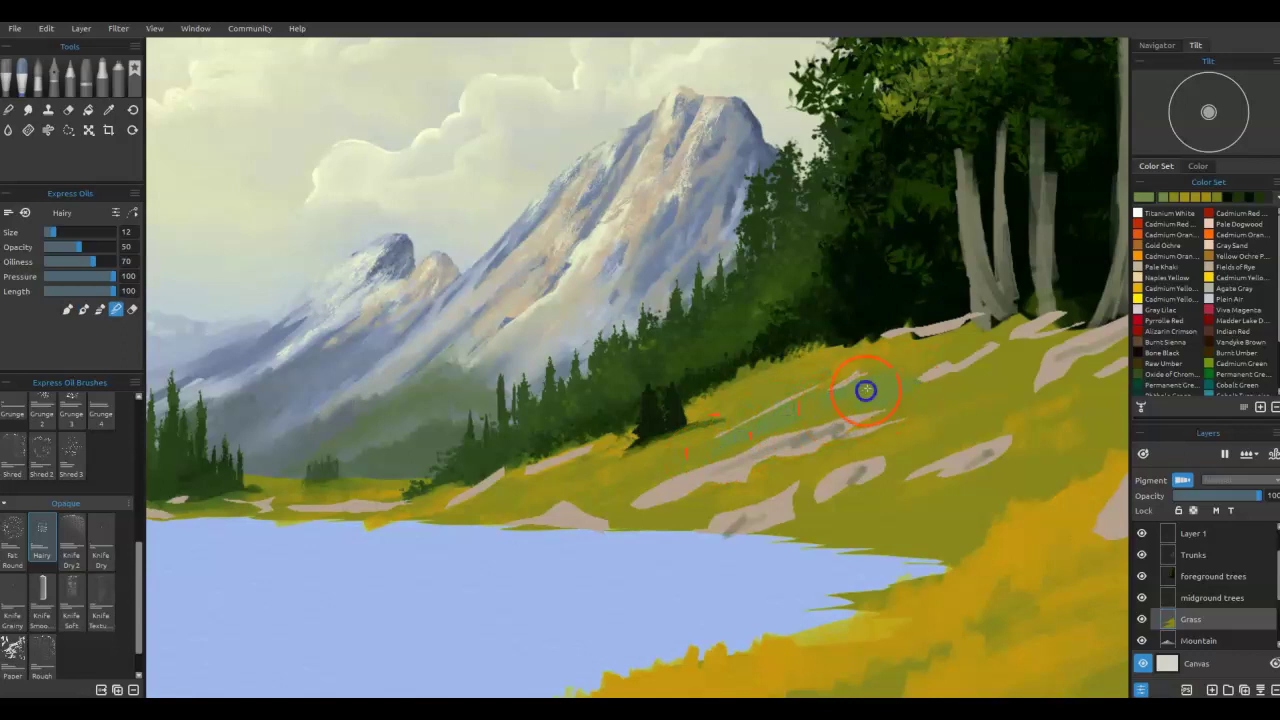
pyautogui.moveTo(704, 465)
pyautogui.mouseDown()
pyautogui.moveTo(766, 426)
pyautogui.moveTo(689, 463)
pyautogui.moveTo(822, 392)
pyautogui.mouseUp()
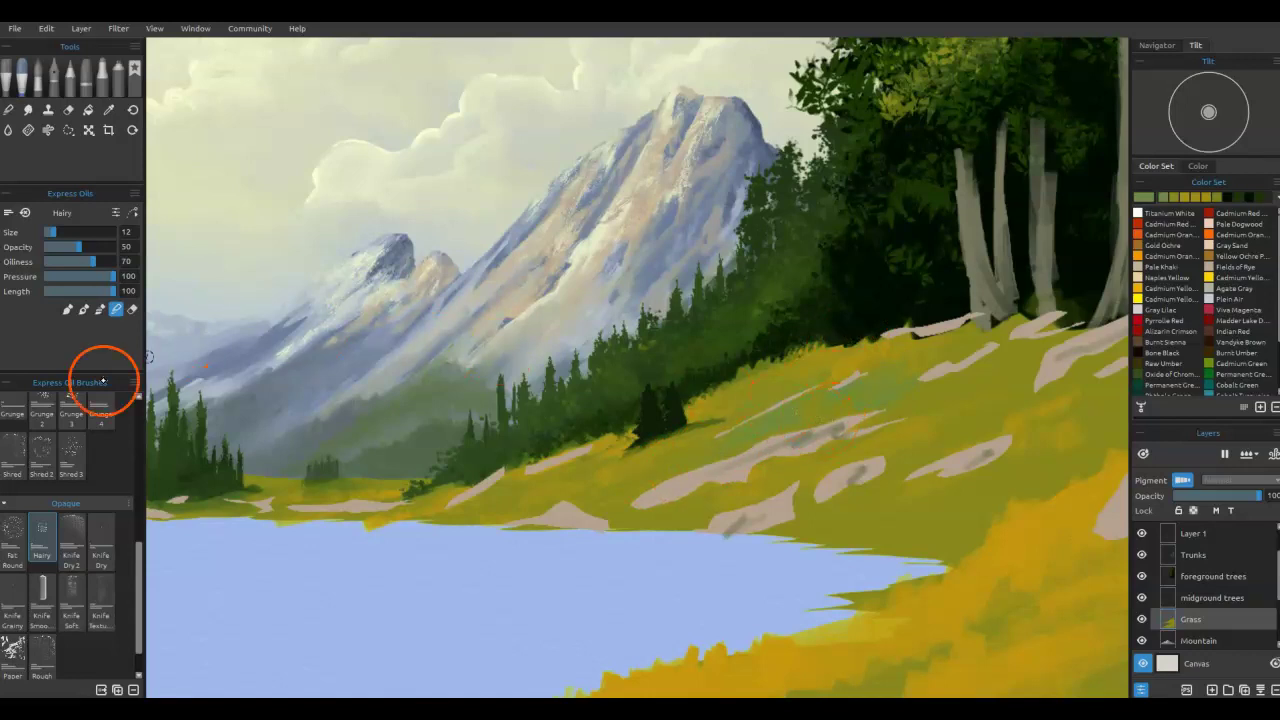
# Step: Switch to the Knife Soft brush at size 20 and work sampled dark tree green into the slope beside the small conifer
pyautogui.click(71, 597)
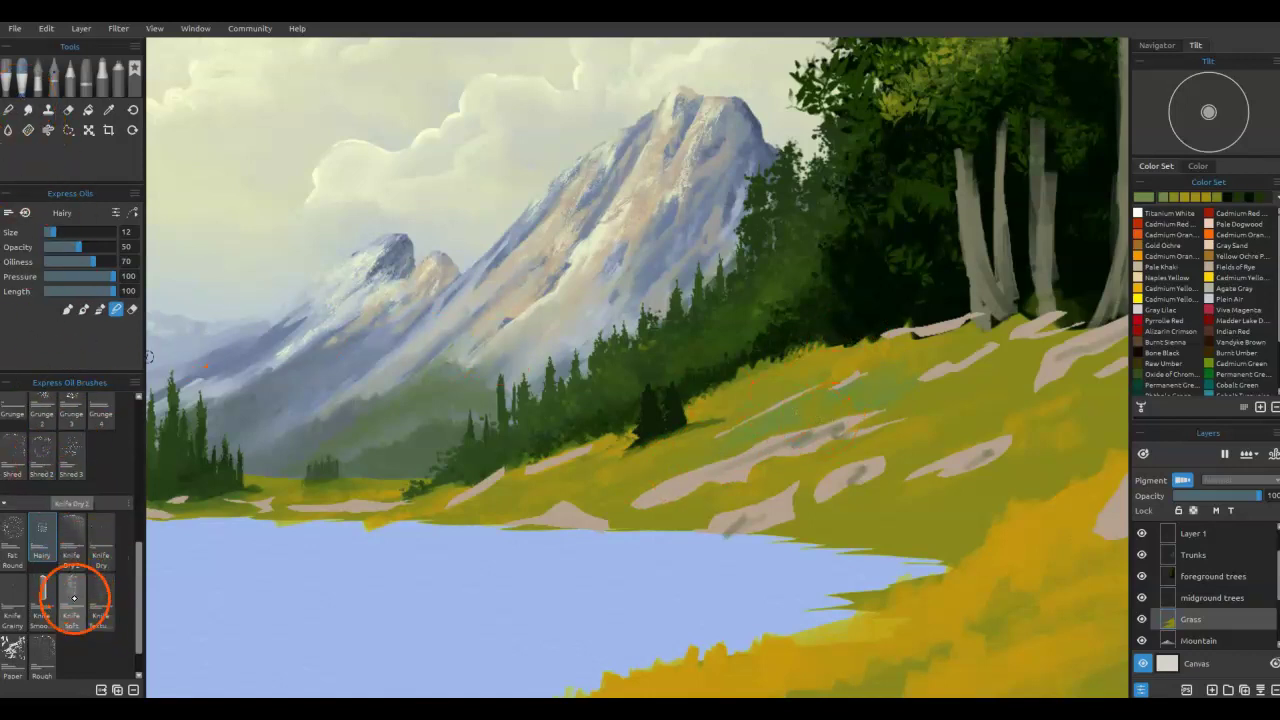
pyautogui.press('[')
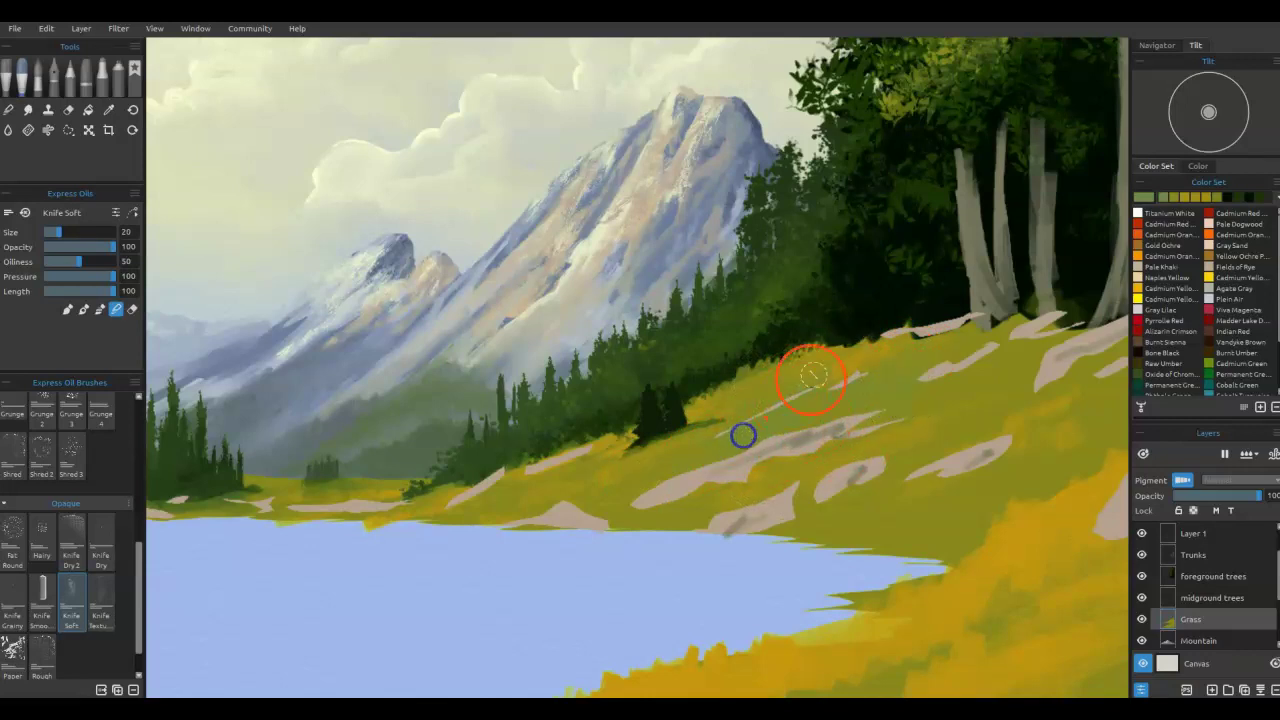
pyautogui.press('i')
pyautogui.keyDown('alt'); pyautogui.click(932, 198); pyautogui.keyUp('alt')
pyautogui.moveTo(793, 417)
pyautogui.mouseDown()
pyautogui.moveTo(843, 390)
pyautogui.moveTo(838, 404)
pyautogui.moveTo(720, 446)
pyautogui.mouseUp()
pyautogui.press('s')
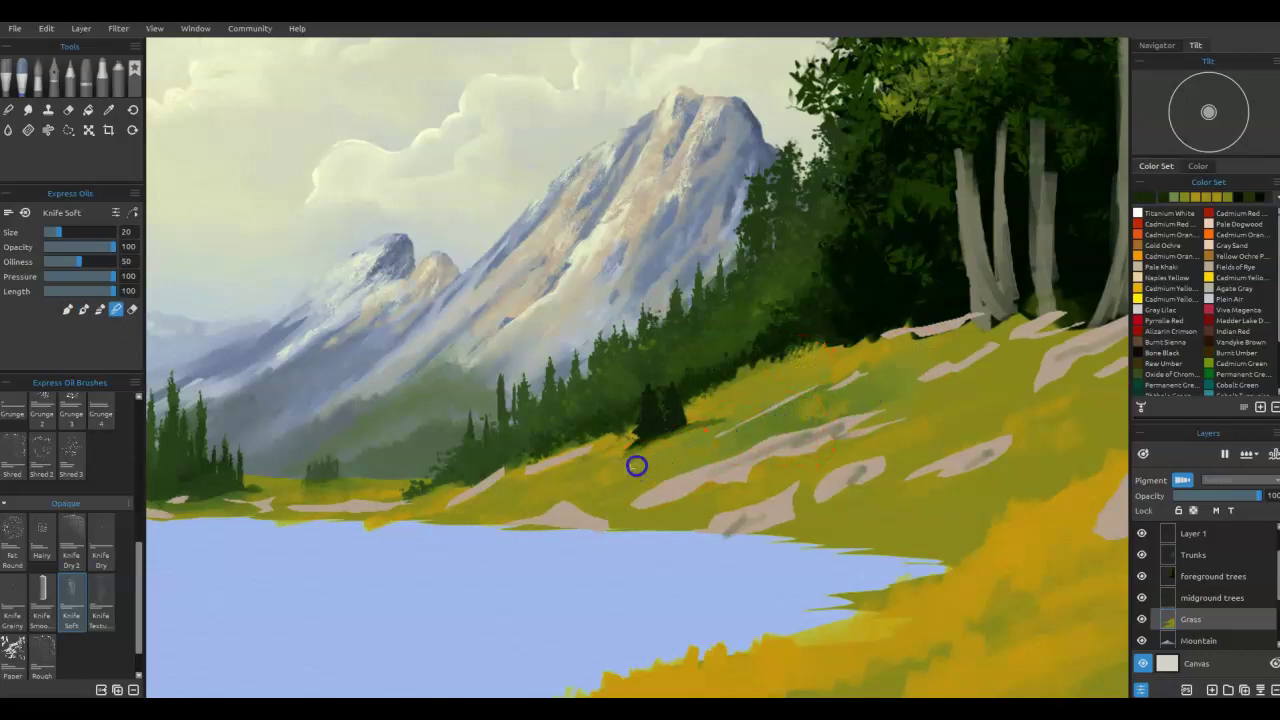
# Step: Paint sampled grass greens between the mid-slope rocks and down toward the lake's right-hand shore
pyautogui.press('alt')
pyautogui.keyDown('alt'); pyautogui.click(861, 393); pyautogui.keyUp('alt')
pyautogui.click(806, 418)
pyautogui.keyDown('alt'); pyautogui.click(797, 424); pyautogui.keyUp('alt')
pyautogui.moveTo(946, 423)
pyautogui.mouseDown()
pyautogui.moveTo(910, 426)
pyautogui.moveTo(891, 474)
pyautogui.mouseUp()
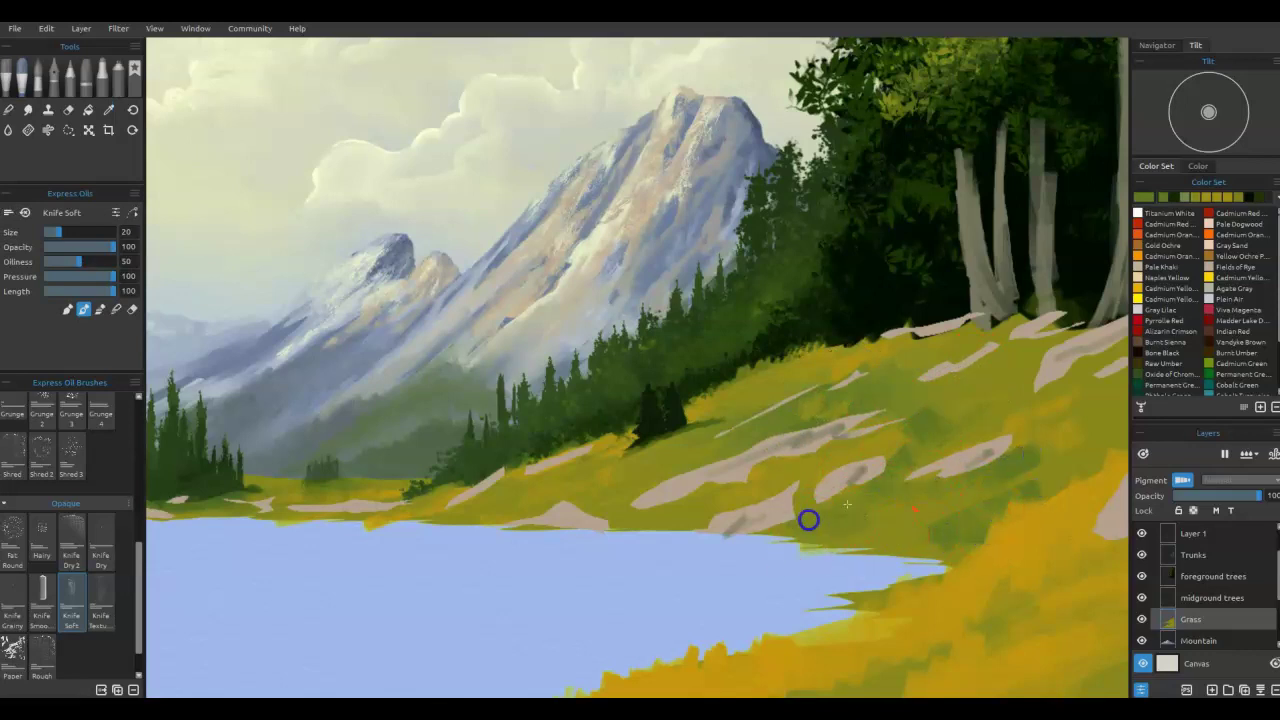
# Step: Paint sampled grass tones around the lower rocks and along the shore below the small conifer
pyautogui.keyDown('alt'); pyautogui.click(660, 508); pyautogui.keyUp('alt')
pyautogui.moveTo(664, 507); pyautogui.dragTo(731, 482)
pyautogui.keyDown('alt'); pyautogui.click(618, 478); pyautogui.keyUp('alt')
pyautogui.keyDown('alt'); pyautogui.click(489, 514); pyautogui.keyUp('alt')
pyautogui.moveTo(541, 491); pyautogui.dragTo(570, 479)
pyautogui.keyDown('alt'); pyautogui.click(863, 438); pyautogui.keyUp('alt')
pyautogui.press('n')
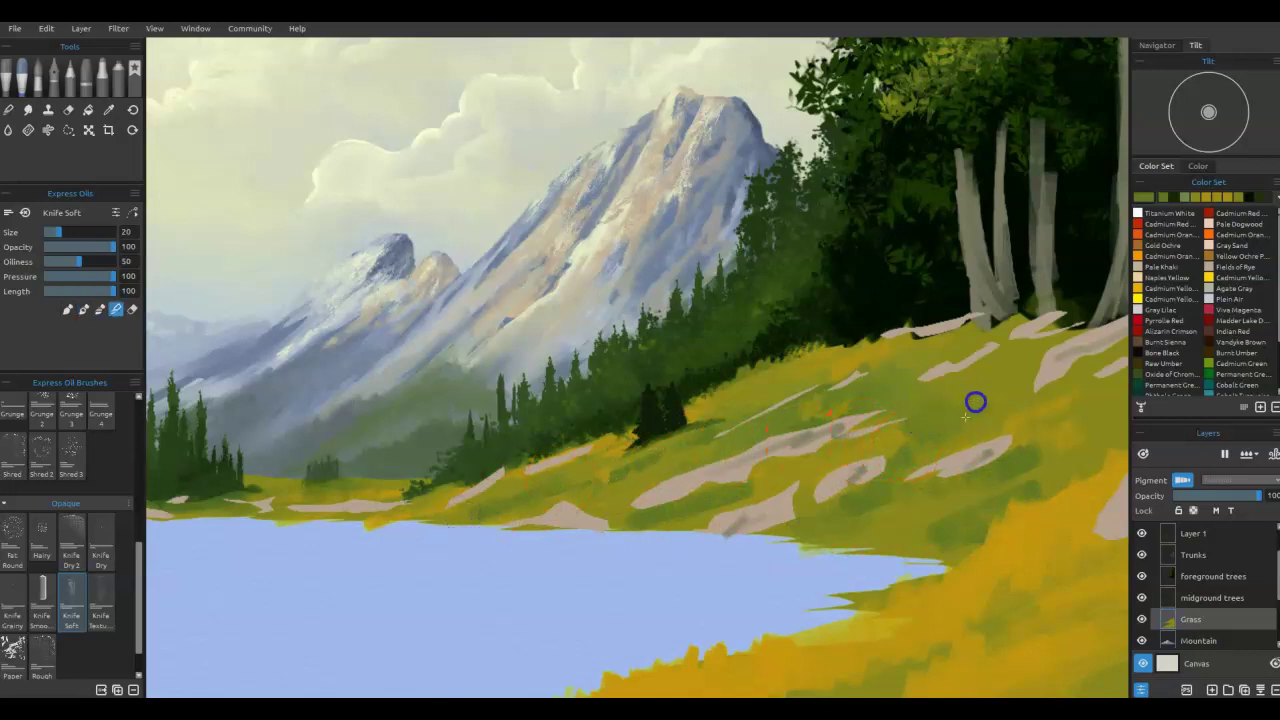
# Step: Blend the grass around the lower slope's rocks using tones sampled from the slope and the small conifer
pyautogui.keyDown('alt'); pyautogui.click(1000, 476); pyautogui.keyUp('alt')
pyautogui.keyDown('alt'); pyautogui.click(989, 500); pyautogui.keyUp('alt')
pyautogui.keyDown('alt'); pyautogui.click(886, 486); pyautogui.keyUp('alt')
pyautogui.keyDown('alt'); pyautogui.click(771, 486); pyautogui.keyUp('alt')
pyautogui.keyDown('alt'); pyautogui.click(697, 509); pyautogui.keyUp('alt')
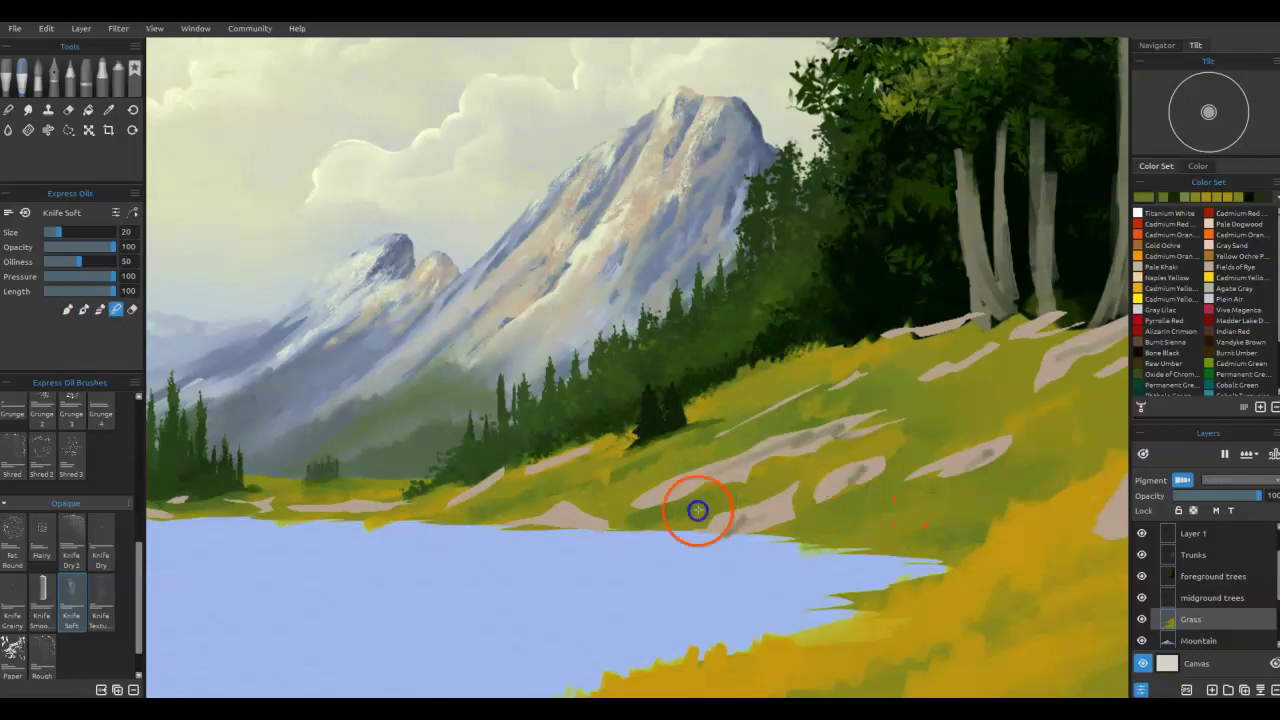
pyautogui.keyDown('alt'); pyautogui.click(672, 462); pyautogui.keyUp('alt')
pyautogui.click(503, 506)
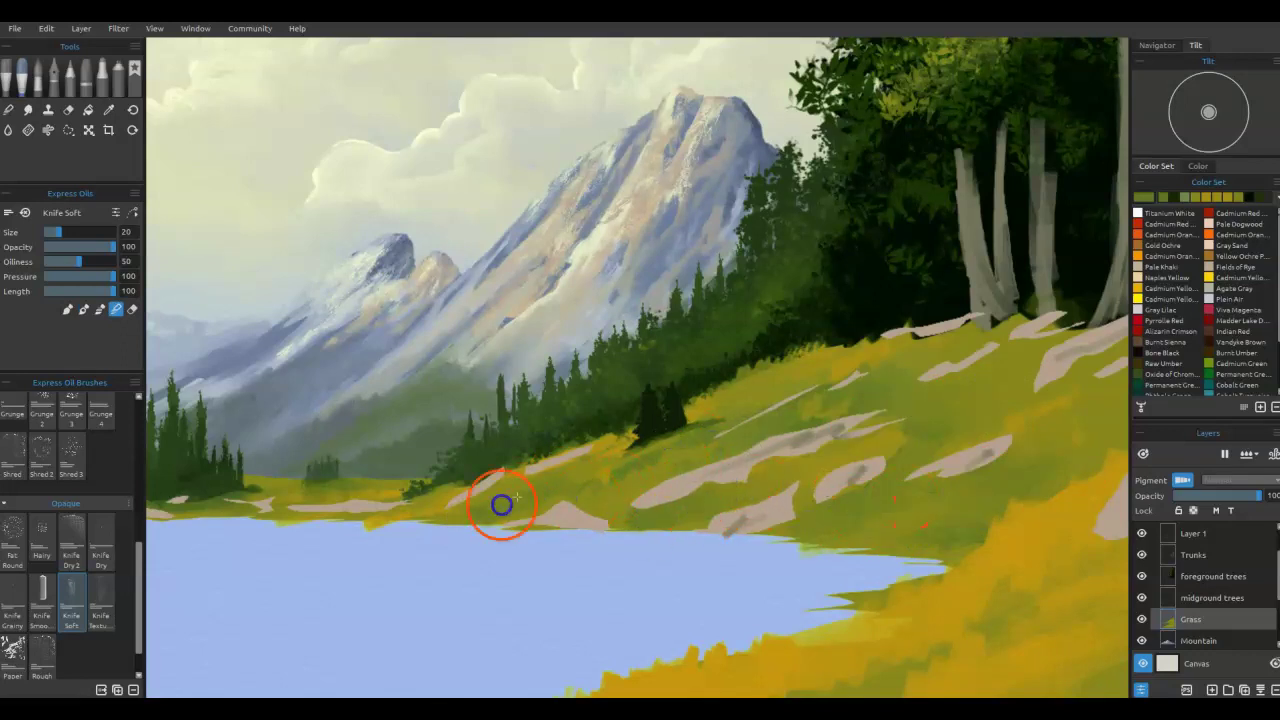
pyautogui.keyDown('alt'); pyautogui.click(680, 413); pyautogui.keyUp('alt')
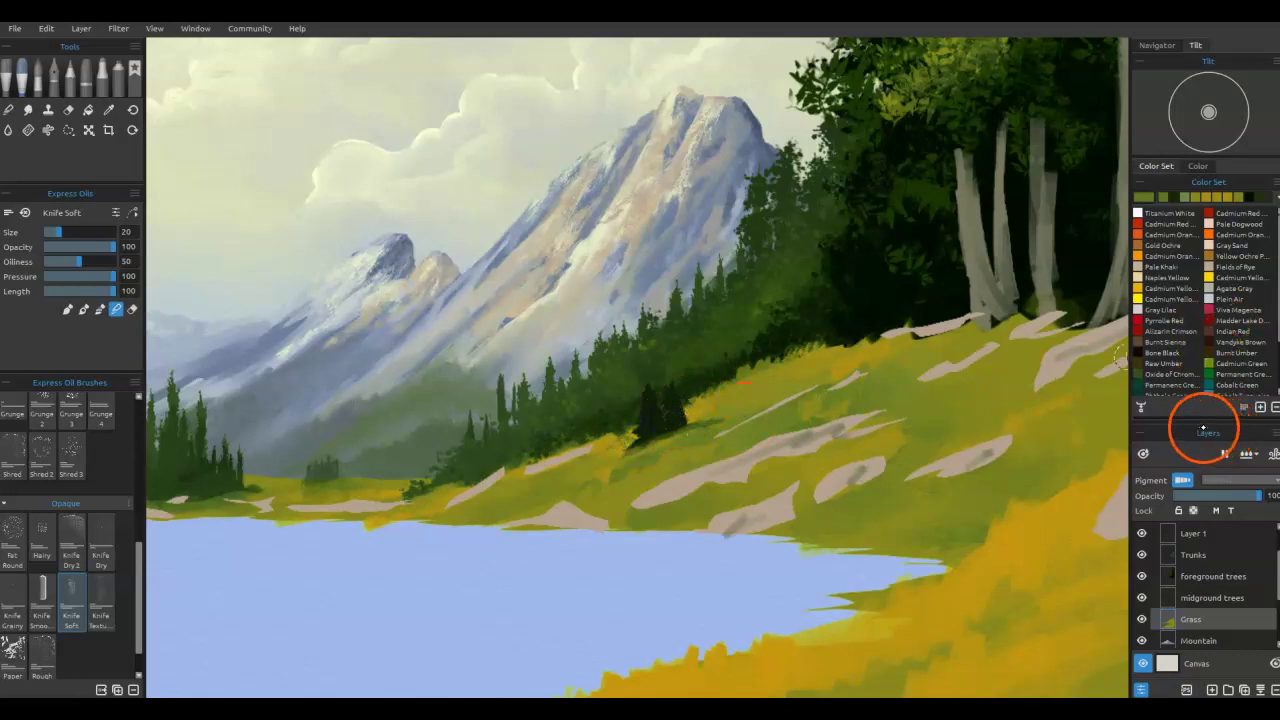
# Step: On the Grass layer, paint darker green shading with Knife Soft between the upper rocks beneath the tree trunks
pyautogui.click(1215, 533)
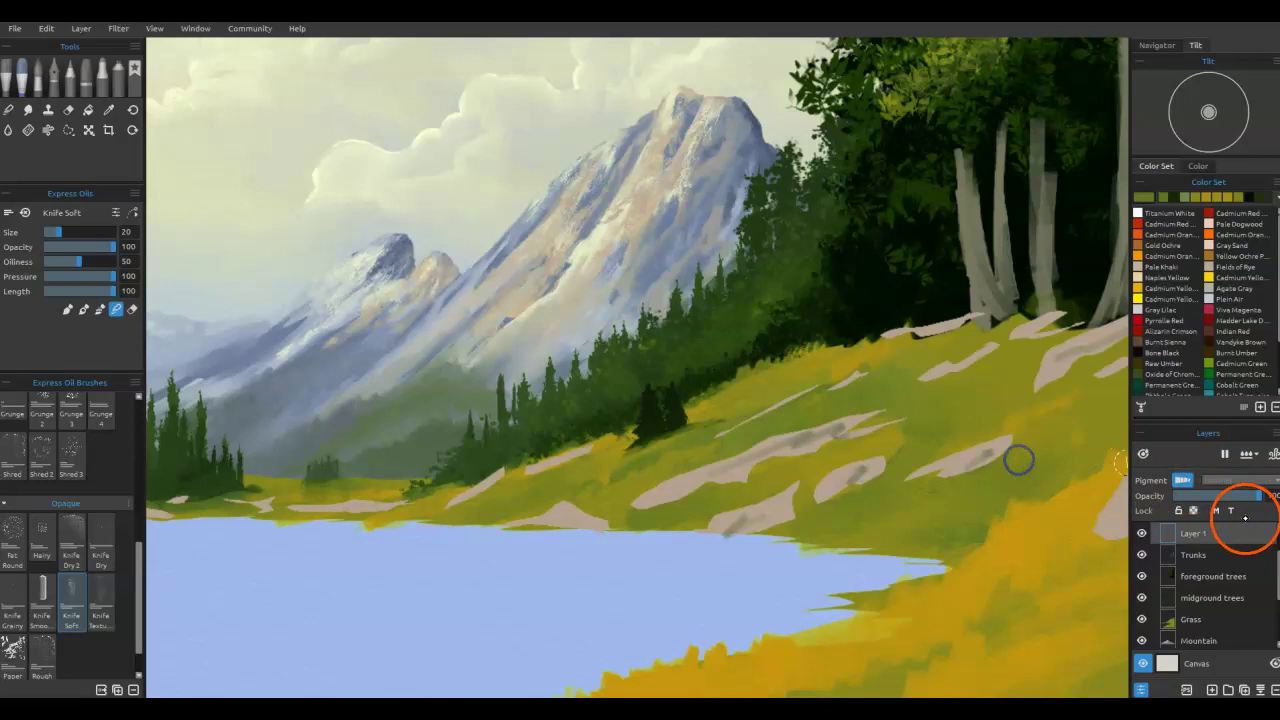
pyautogui.click(1195, 618)
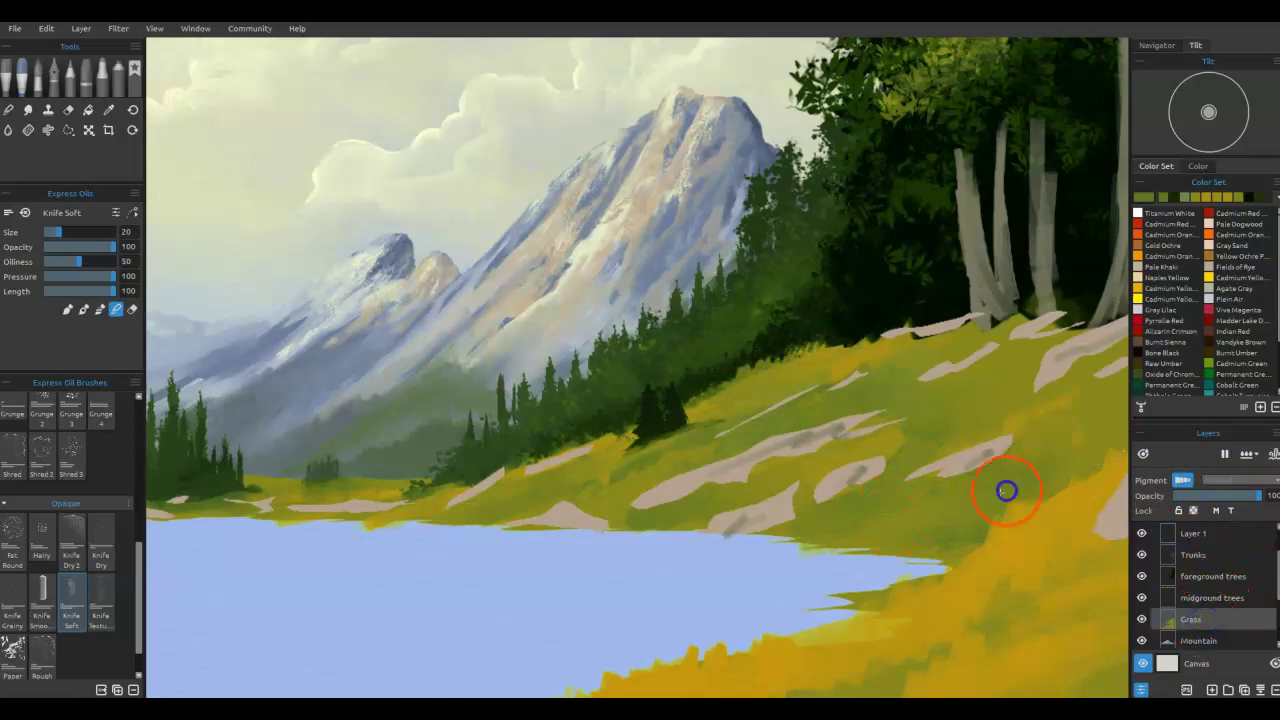
pyautogui.press('b')
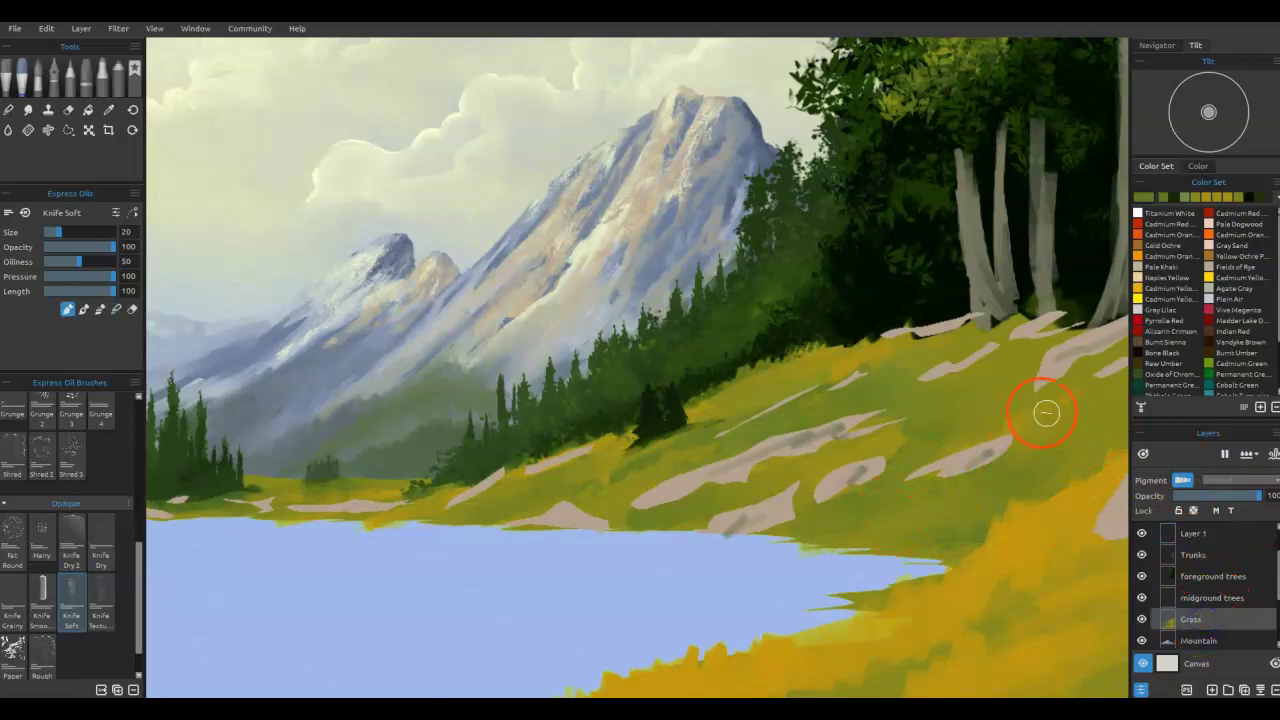
pyautogui.scroll(3, 1029, 429)
pyautogui.moveTo(896, 371); pyautogui.dragTo(1008, 320)
pyautogui.moveTo(937, 380); pyautogui.dragTo(1014, 333)
pyautogui.moveTo(947, 359); pyautogui.dragTo(1003, 326)
pyautogui.moveTo(893, 402); pyautogui.dragTo(842, 426)
# Step: Blend the grass between the upper rocks and the large boulder at the slope's right side
pyautogui.moveTo(948, 387)
pyautogui.mouseDown()
pyautogui.moveTo(911, 392)
pyautogui.moveTo(782, 336)
pyautogui.moveTo(668, 351)
pyautogui.moveTo(903, 331)
pyautogui.moveTo(923, 280)
pyautogui.moveTo(1022, 346)
pyautogui.moveTo(882, 341)
pyautogui.moveTo(716, 360)
pyautogui.moveTo(700, 337)
pyautogui.moveTo(674, 351)
pyautogui.moveTo(867, 344)
pyautogui.moveTo(863, 323)
pyautogui.moveTo(866, 349)
pyautogui.moveTo(890, 342)
pyautogui.moveTo(764, 377)
pyautogui.moveTo(829, 363)
pyautogui.moveTo(780, 377)
pyautogui.moveTo(710, 360)
pyautogui.moveTo(639, 390)
pyautogui.moveTo(736, 378)
pyautogui.moveTo(759, 356)
pyautogui.moveTo(688, 372)
pyautogui.moveTo(743, 372)
pyautogui.mouseUp()
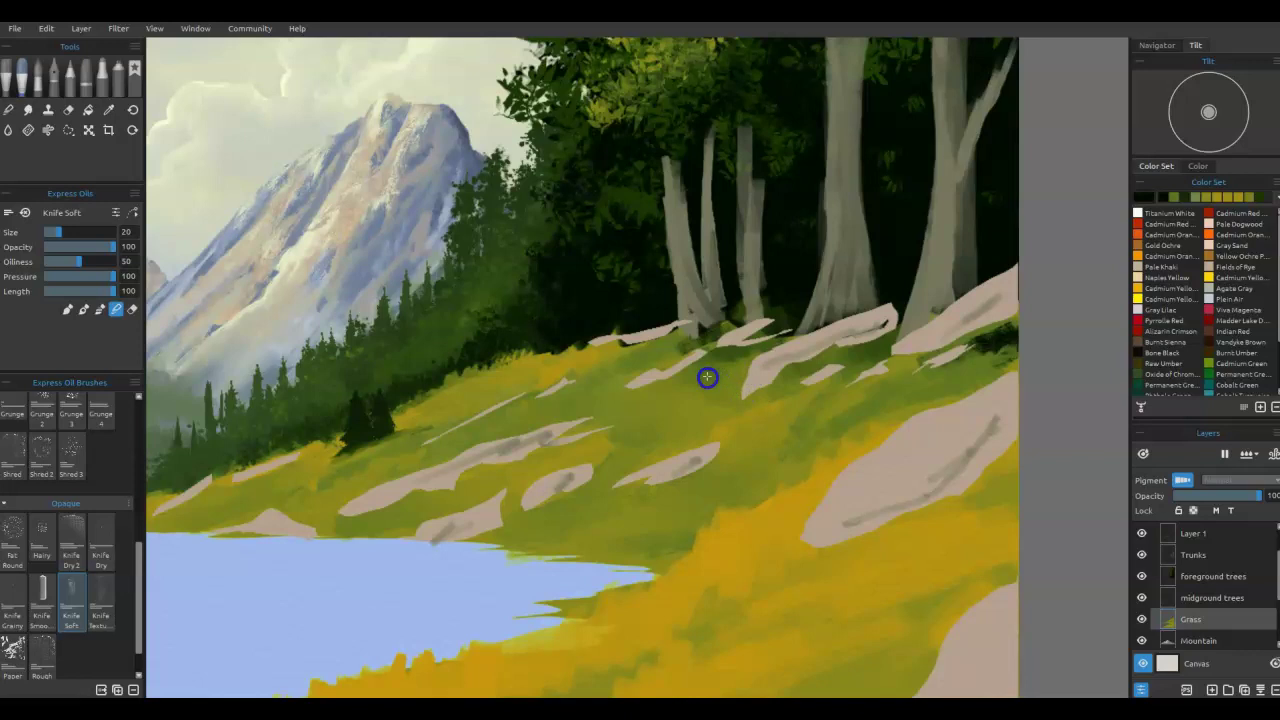
pyautogui.moveTo(726, 328)
pyautogui.mouseDown()
pyautogui.moveTo(852, 398)
pyautogui.moveTo(969, 372)
pyautogui.moveTo(999, 329)
pyautogui.moveTo(1001, 354)
pyautogui.moveTo(1022, 335)
pyautogui.moveTo(983, 344)
pyautogui.moveTo(981, 368)
pyautogui.moveTo(975, 350)
pyautogui.moveTo(989, 367)
pyautogui.moveTo(1004, 329)
pyautogui.moveTo(862, 428)
pyautogui.mouseUp()
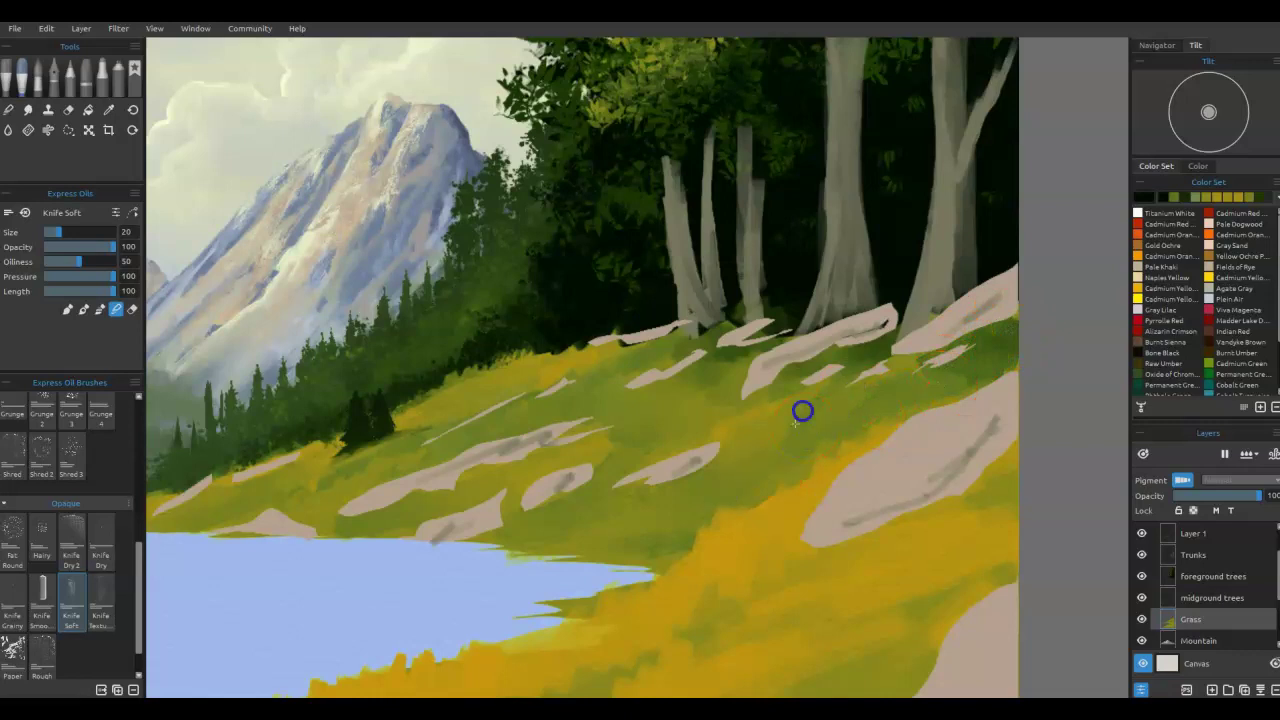
pyautogui.moveTo(940, 470)
pyautogui.mouseDown()
pyautogui.moveTo(854, 569)
pyautogui.moveTo(743, 563)
pyautogui.moveTo(781, 537)
pyautogui.moveTo(858, 384)
pyautogui.mouseUp()
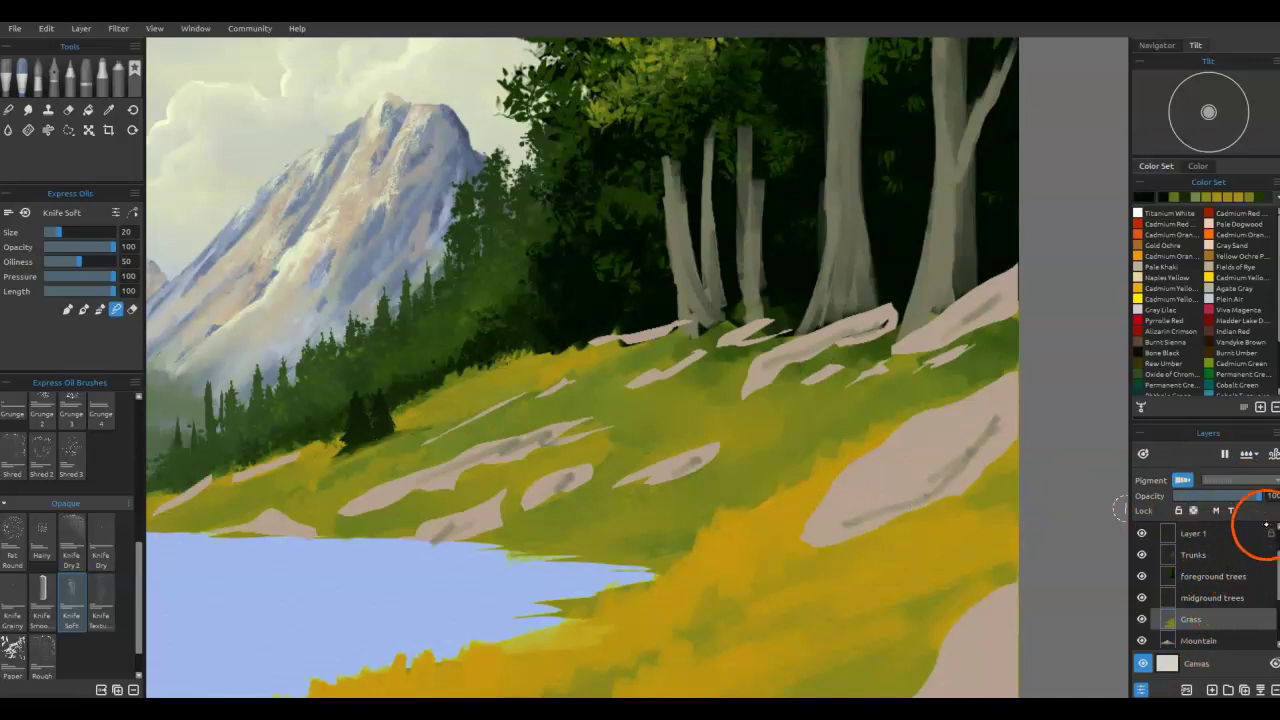
# Step: Select the rocks layer and blend the bases of the rocks near the large trunks into the grass at brush size 10
pyautogui.scroll(-3, 1235, 580)
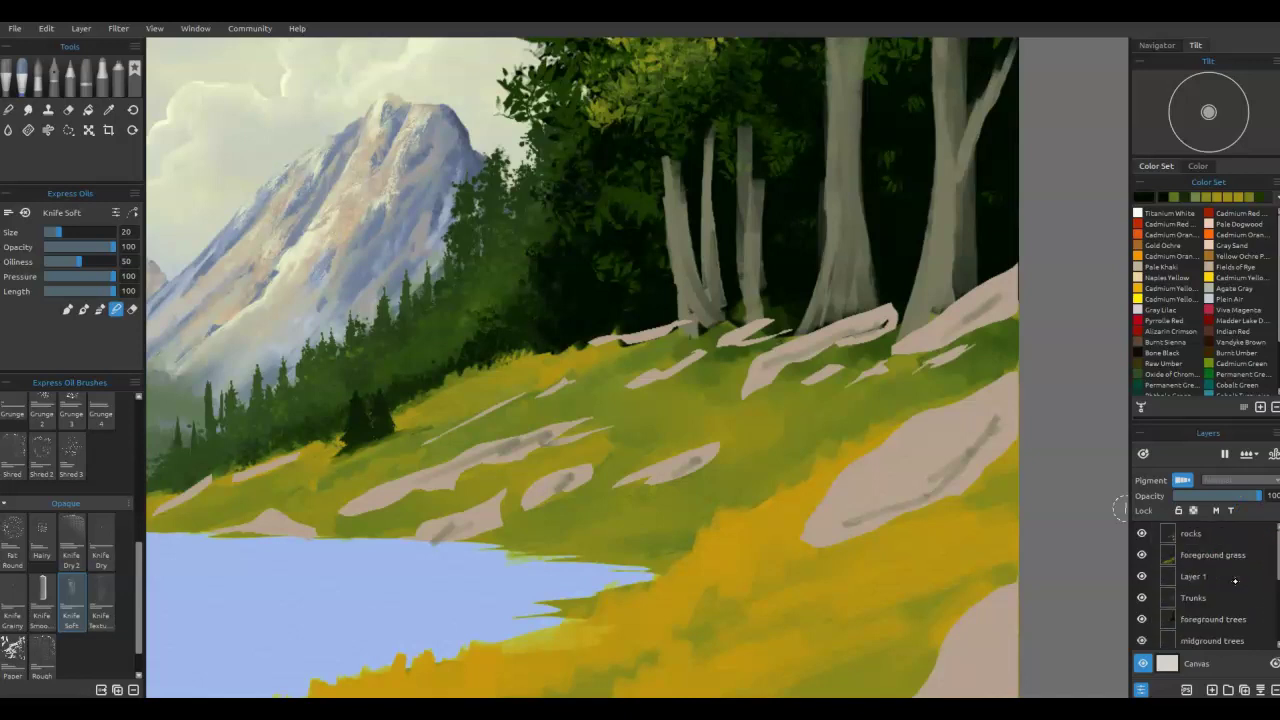
pyautogui.scroll(4, 1205, 536)
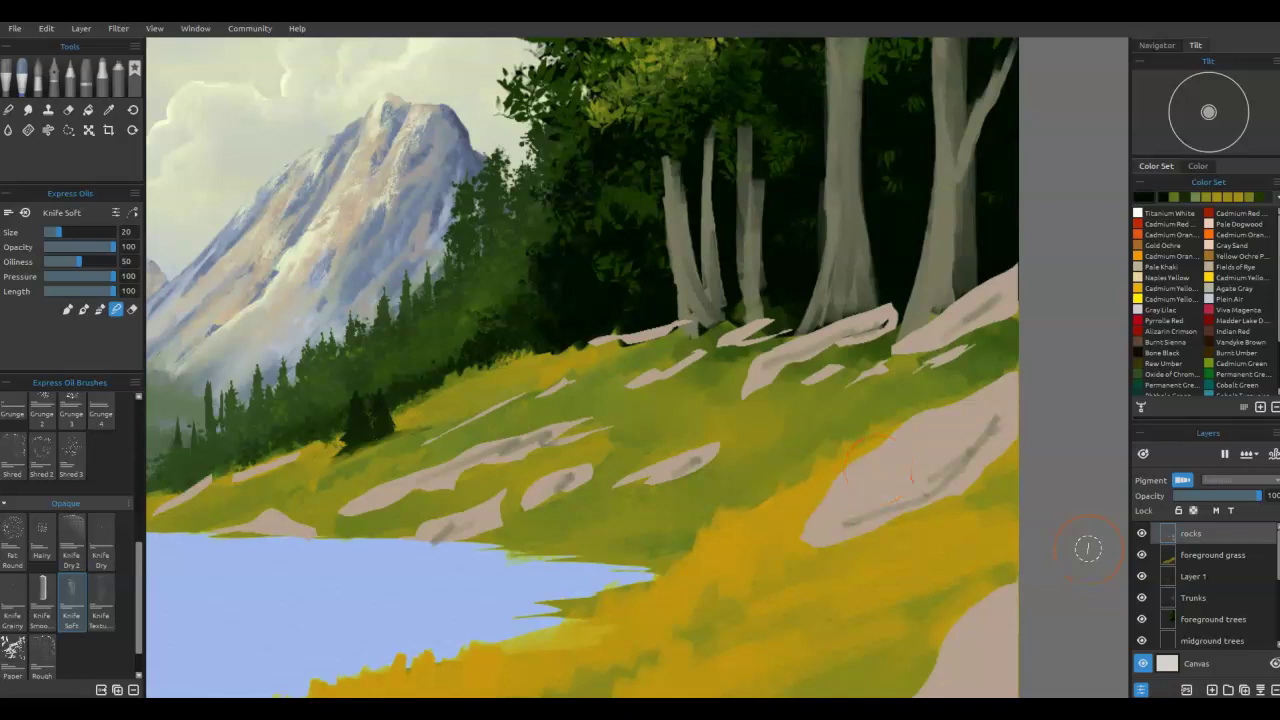
pyautogui.moveTo(980, 337)
pyautogui.mouseDown()
pyautogui.moveTo(1011, 314)
pyautogui.moveTo(975, 341)
pyautogui.moveTo(923, 356)
pyautogui.mouseUp()
pyautogui.press('[')
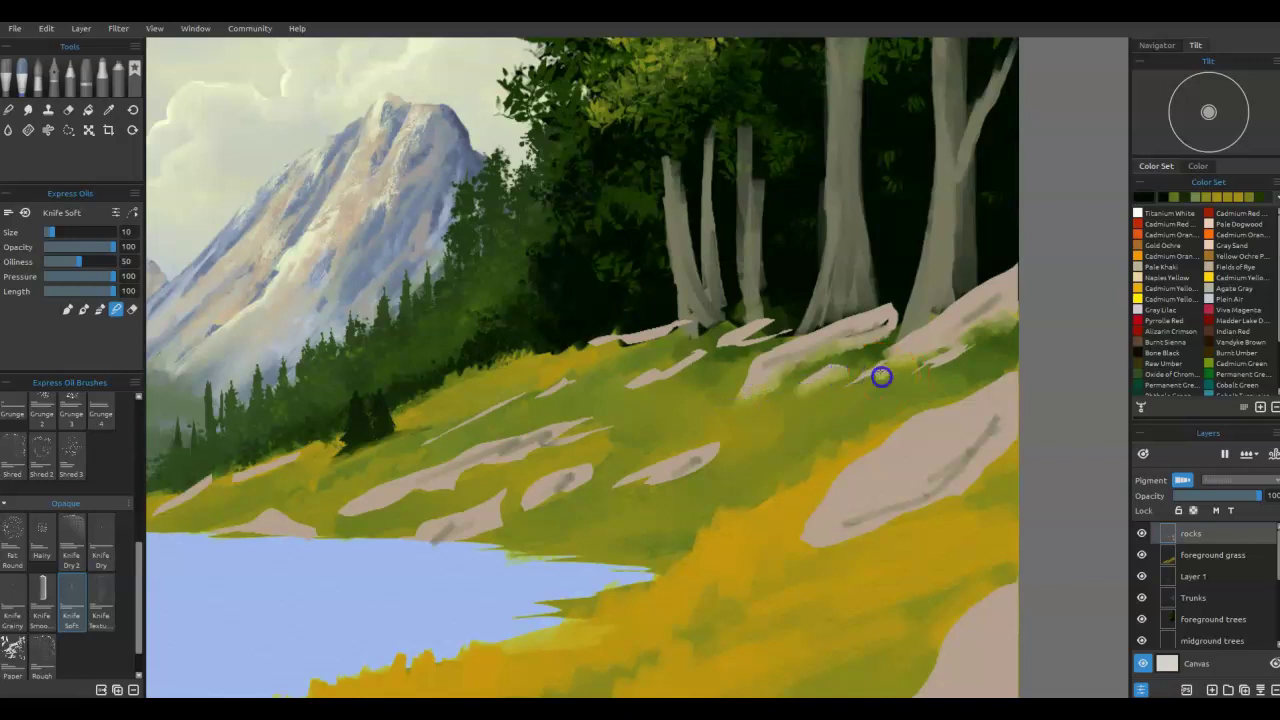
pyautogui.moveTo(868, 382)
pyautogui.mouseDown()
pyautogui.moveTo(943, 351)
pyautogui.moveTo(950, 362)
pyautogui.mouseUp()
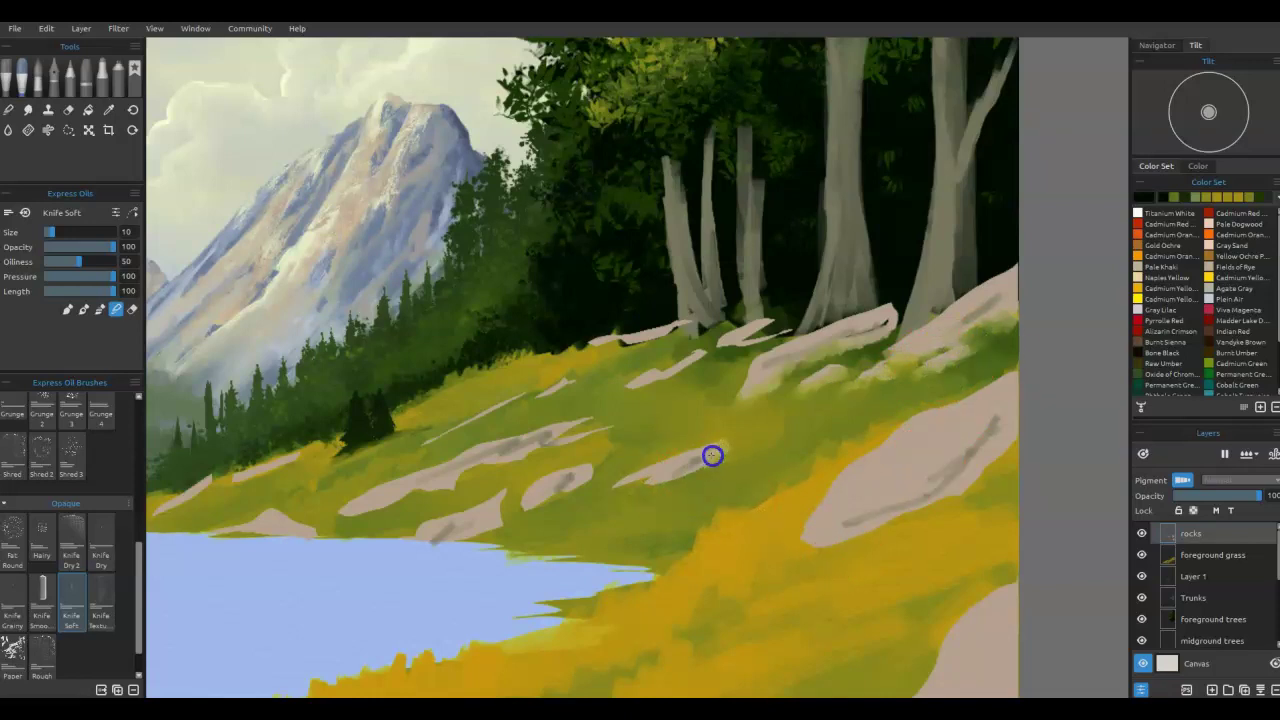
# Step: Blend the lower edges of the mid-slope rocks into the surrounding grass
pyautogui.moveTo(668, 480); pyautogui.dragTo(702, 472)
pyautogui.moveTo(524, 512); pyautogui.dragTo(595, 483)
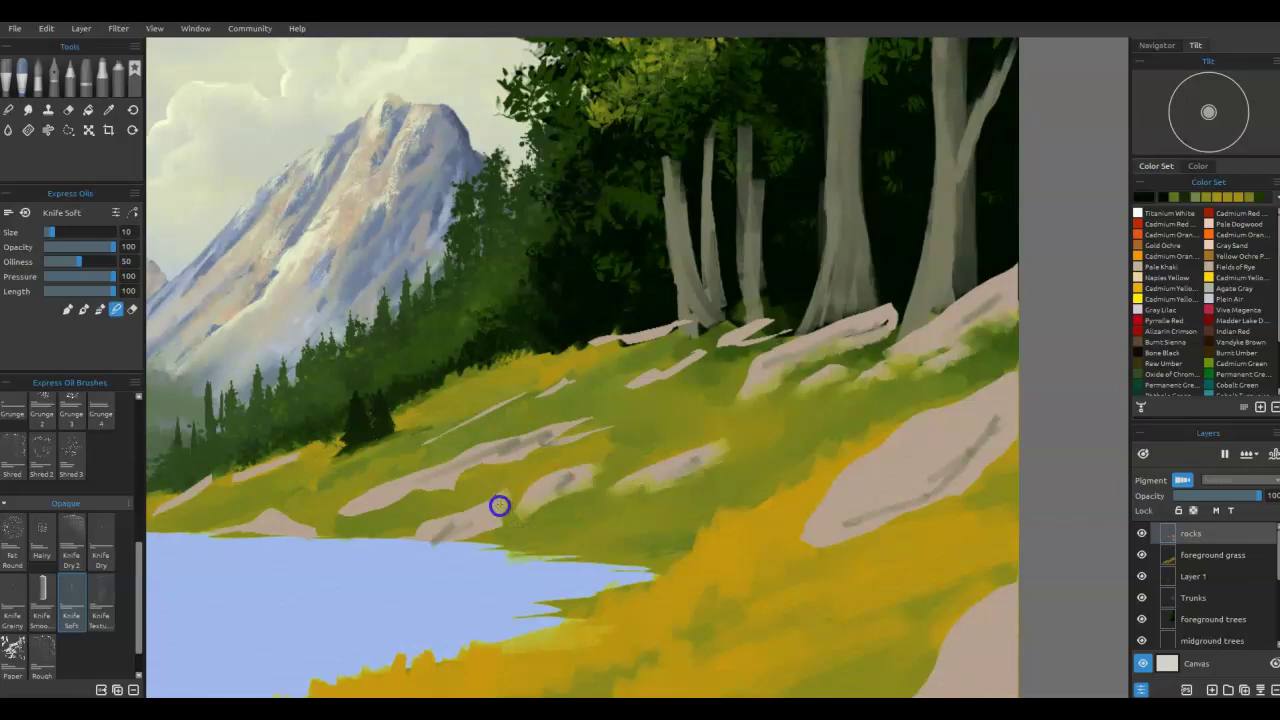
pyautogui.moveTo(434, 495); pyautogui.dragTo(382, 508)
pyautogui.moveTo(519, 461); pyautogui.dragTo(527, 454)
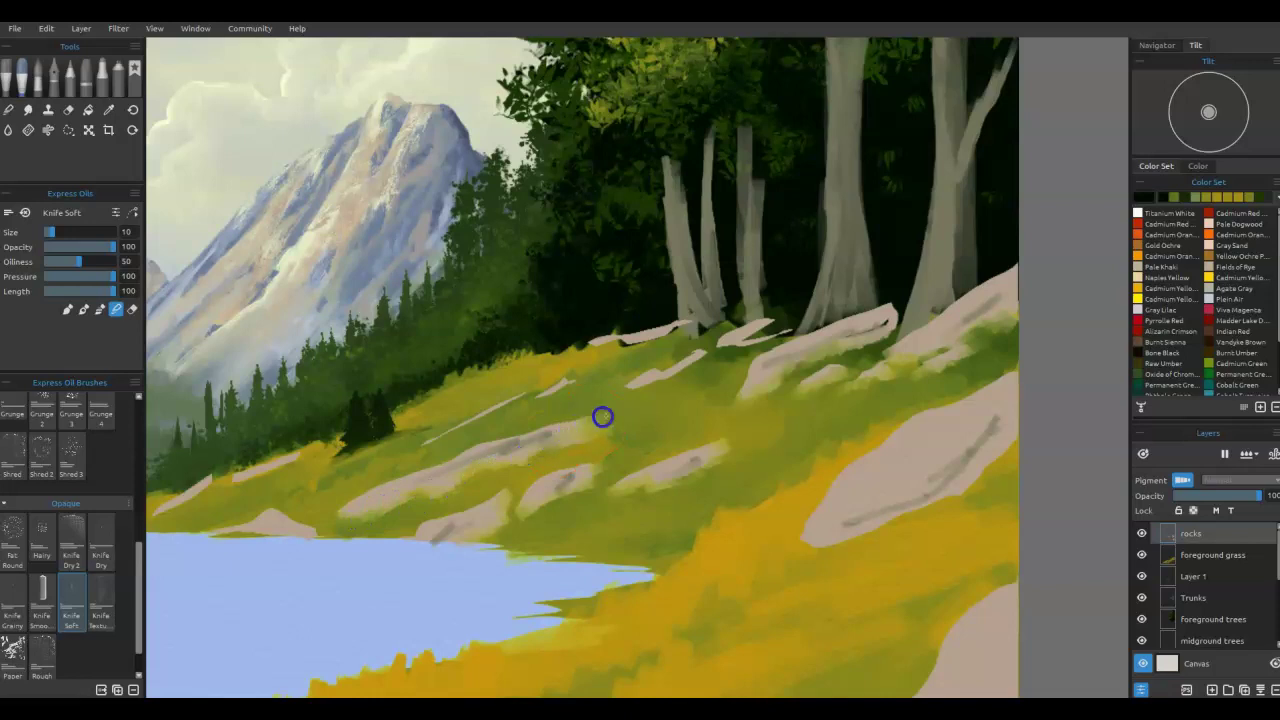
# Step: Soften the edges of the small rocks beneath the thinner tree trunks
pyautogui.moveTo(705, 357); pyautogui.dragTo(649, 389)
pyautogui.moveTo(760, 354); pyautogui.dragTo(725, 353)
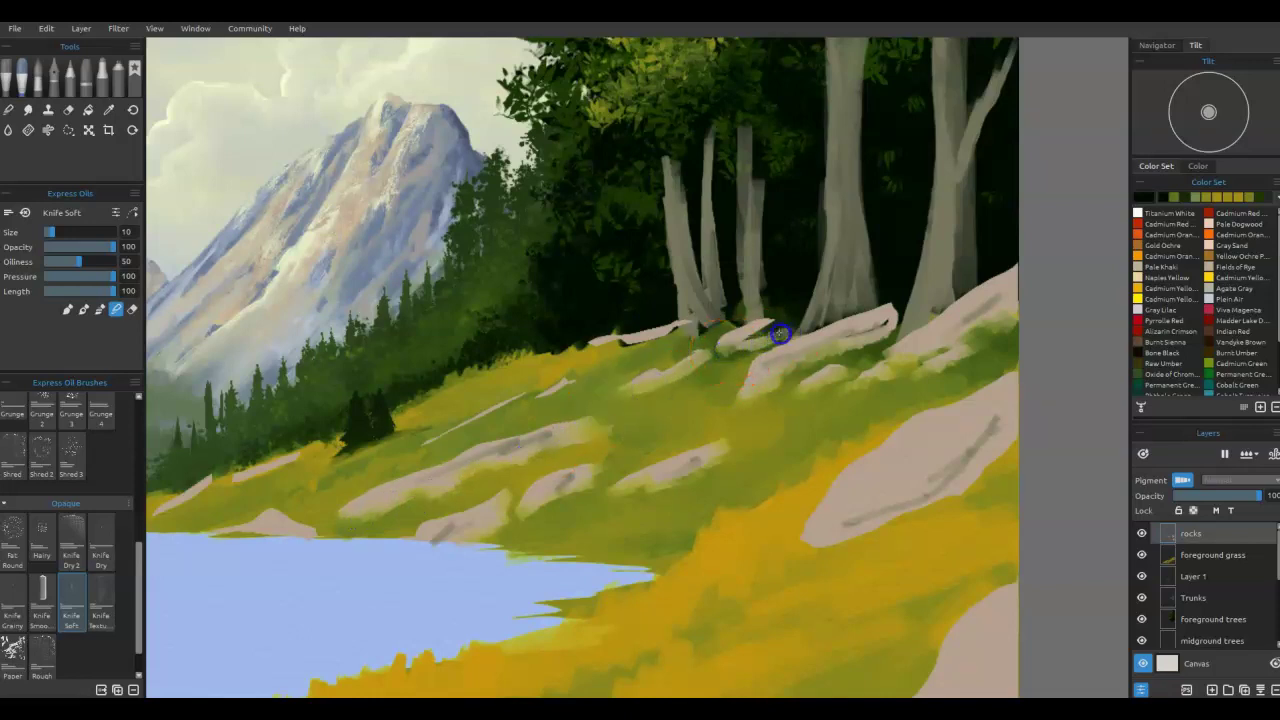
pyautogui.moveTo(777, 336); pyautogui.dragTo(629, 344)
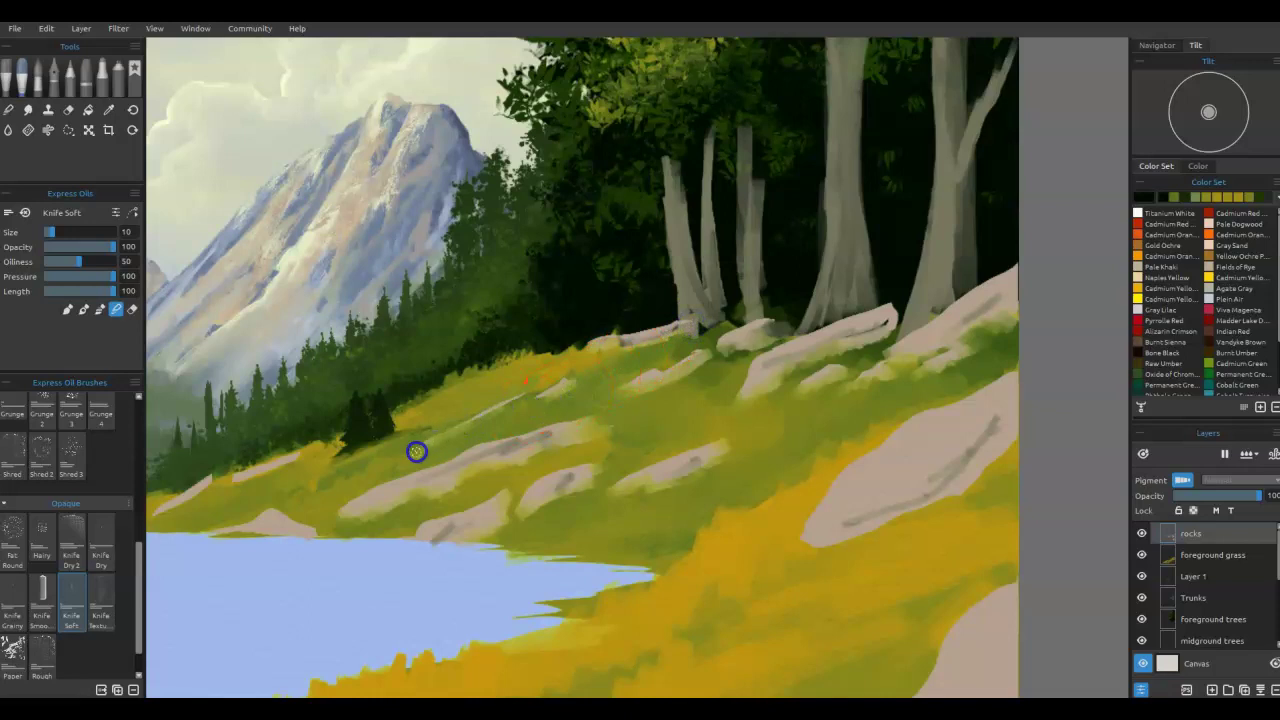
# Step: Blend the rocks along the lake's far shoreline and below the small conifer into the grass
pyautogui.moveTo(277, 457); pyautogui.dragTo(281, 466)
pyautogui.moveTo(323, 535); pyautogui.dragTo(300, 531)
pyautogui.moveTo(191, 503); pyautogui.dragTo(196, 501)
pyautogui.moveTo(603, 560); pyautogui.dragTo(927, 535)
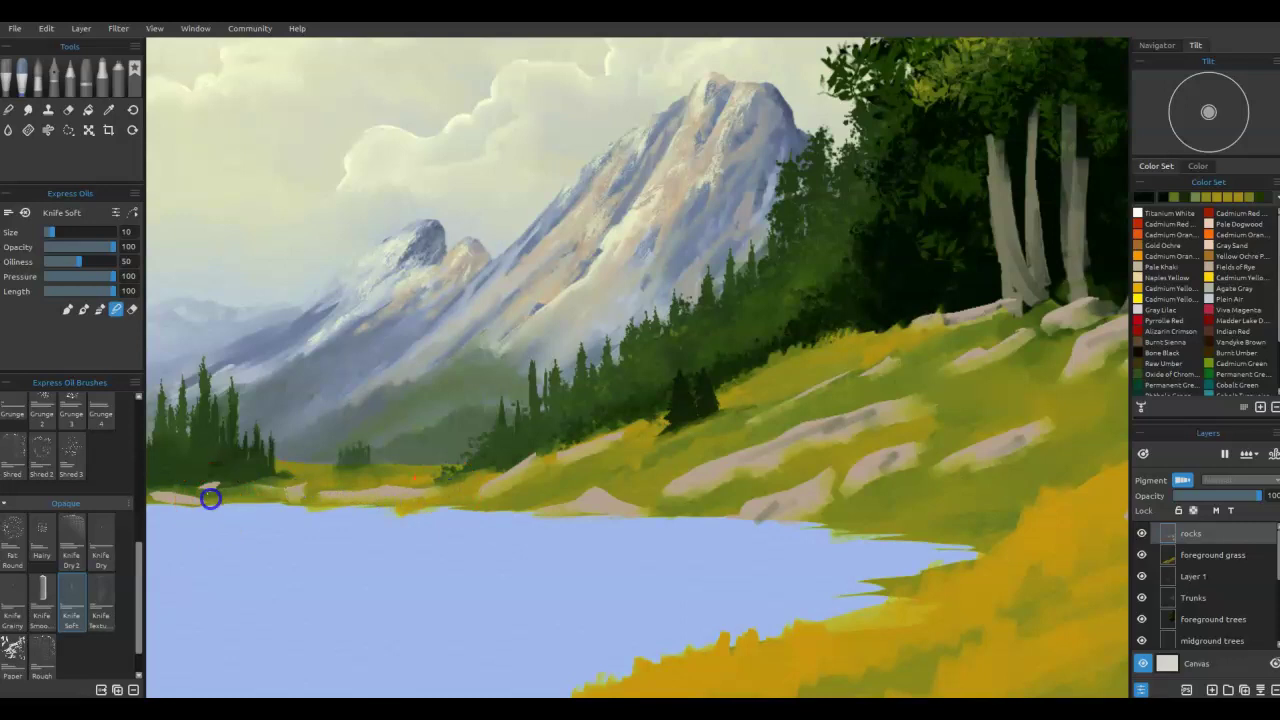
pyautogui.moveTo(228, 488)
pyautogui.mouseDown()
pyautogui.moveTo(173, 501)
pyautogui.moveTo(250, 500)
pyautogui.mouseUp()
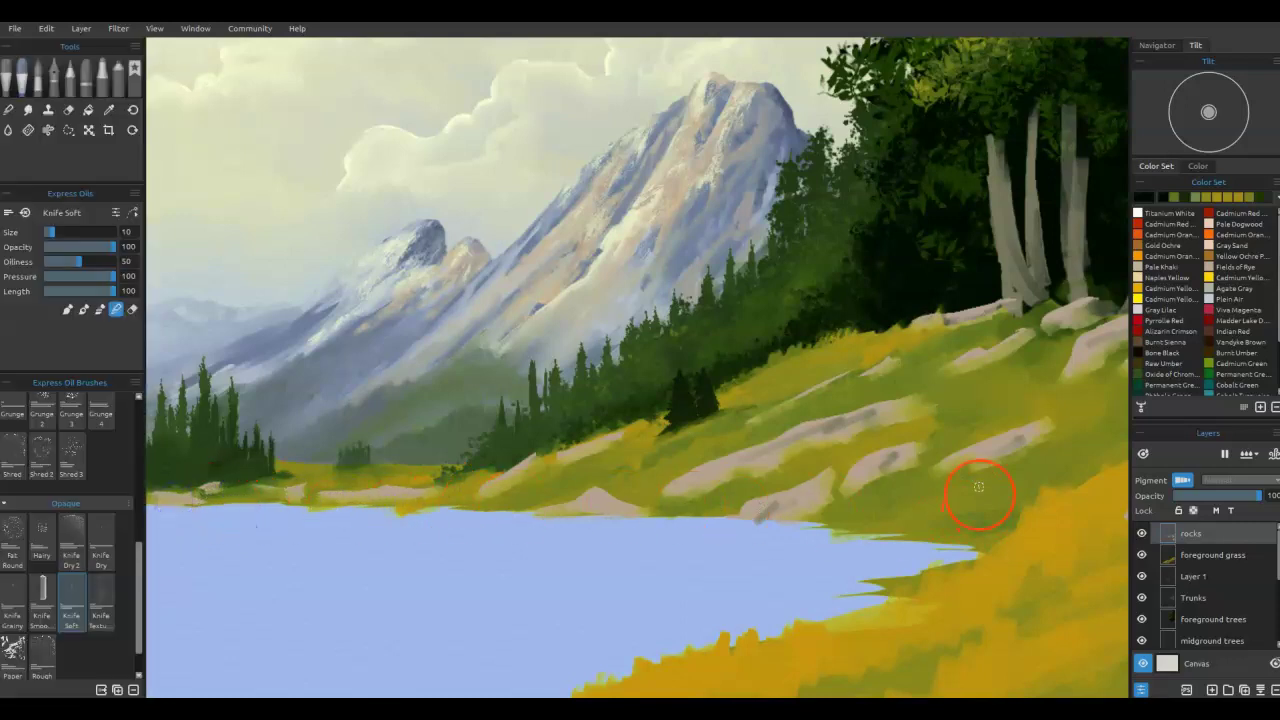
# Step: Add a new layer above the rocks layer and clip it to the rocks
pyautogui.moveTo(966, 491); pyautogui.dragTo(593, 516)
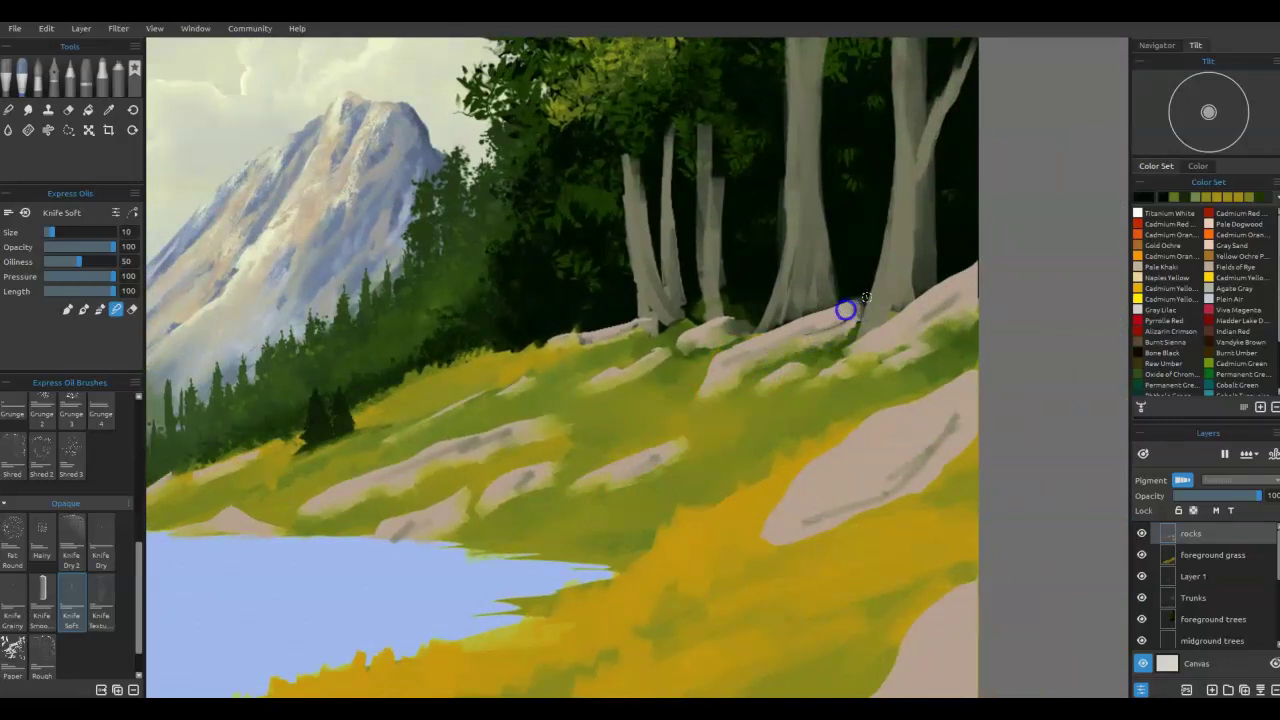
pyautogui.click(1212, 690)
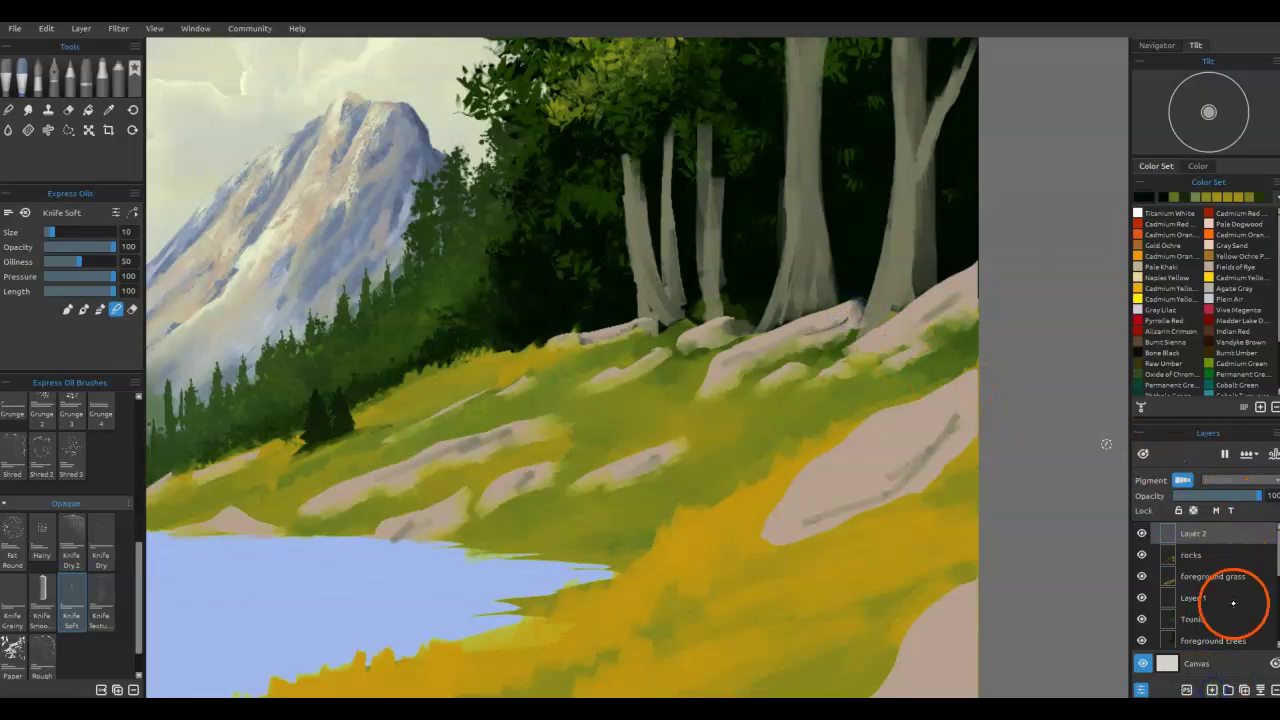
pyautogui.rightClick(1232, 530)
pyautogui.click(1240, 537)
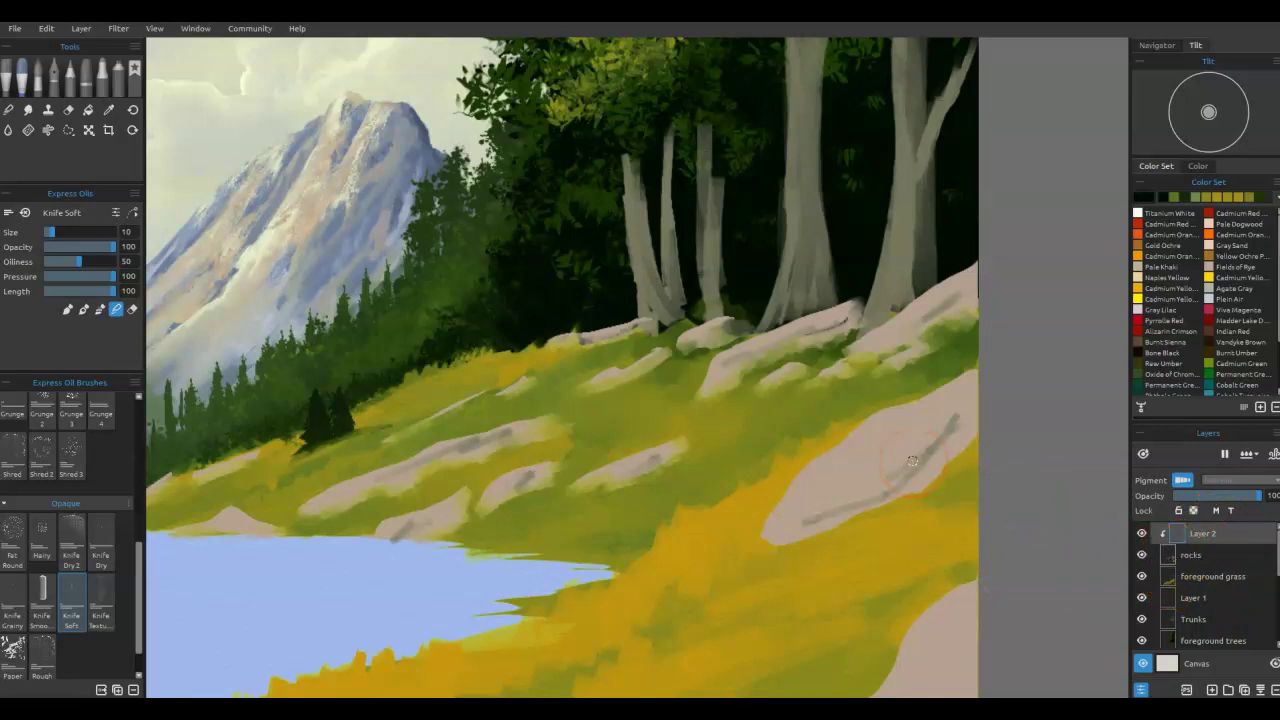
# Step: Shade the rocks on the clipped layer with blue-grey sampled from the mountain and neutral grey tones
pyautogui.keyDown('alt'); pyautogui.click(408, 161); pyautogui.keyUp('alt')
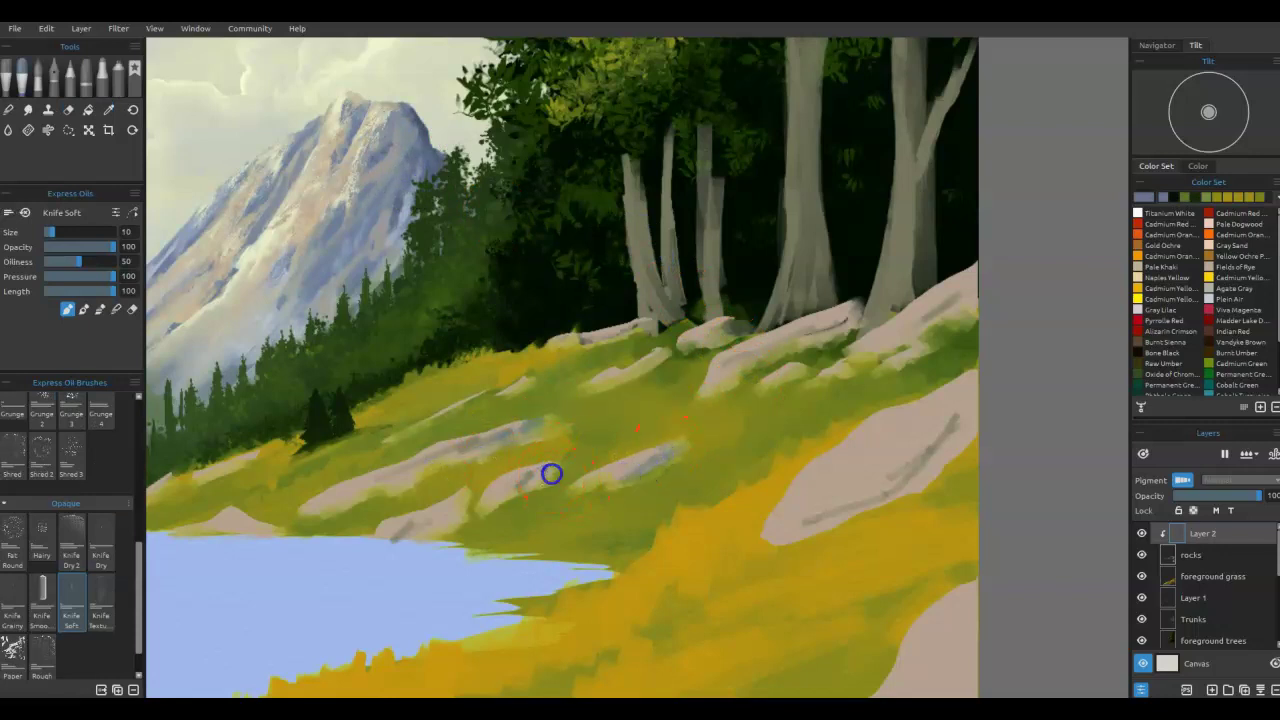
pyautogui.moveTo(530, 481)
pyautogui.mouseDown()
pyautogui.moveTo(403, 533)
pyautogui.moveTo(483, 506)
pyautogui.mouseUp()
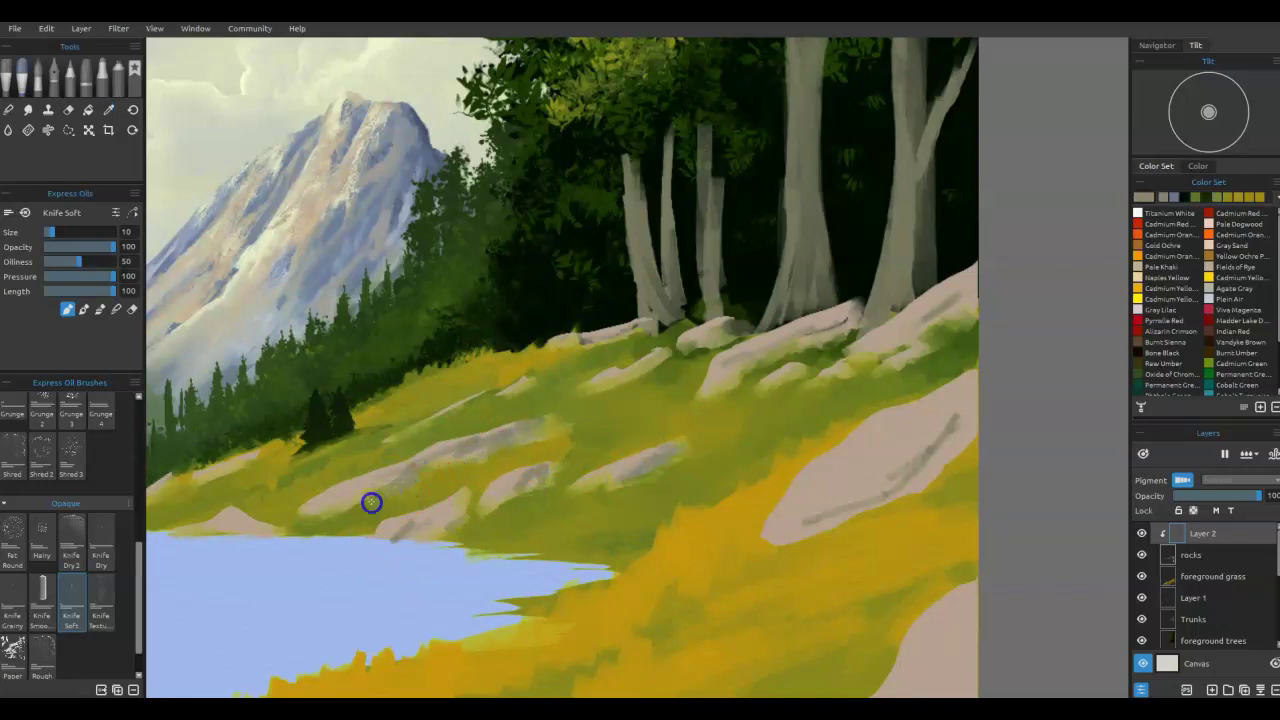
pyautogui.moveTo(854, 320)
pyautogui.mouseDown()
pyautogui.moveTo(921, 341)
pyautogui.moveTo(981, 298)
pyautogui.mouseUp()
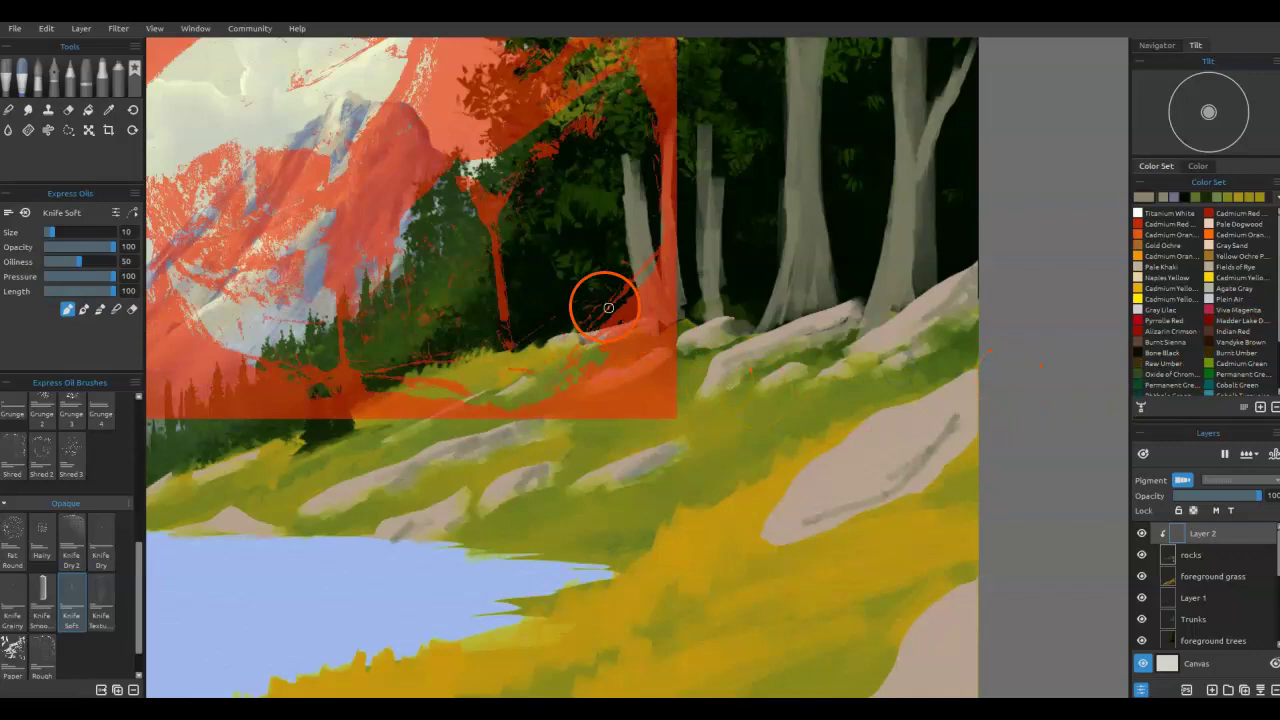
# Step: Shrink and rotate the grunge stencil to cover the long rock below the thick tree trunk
pyautogui.moveTo(613, 358); pyautogui.dragTo(682, 568)
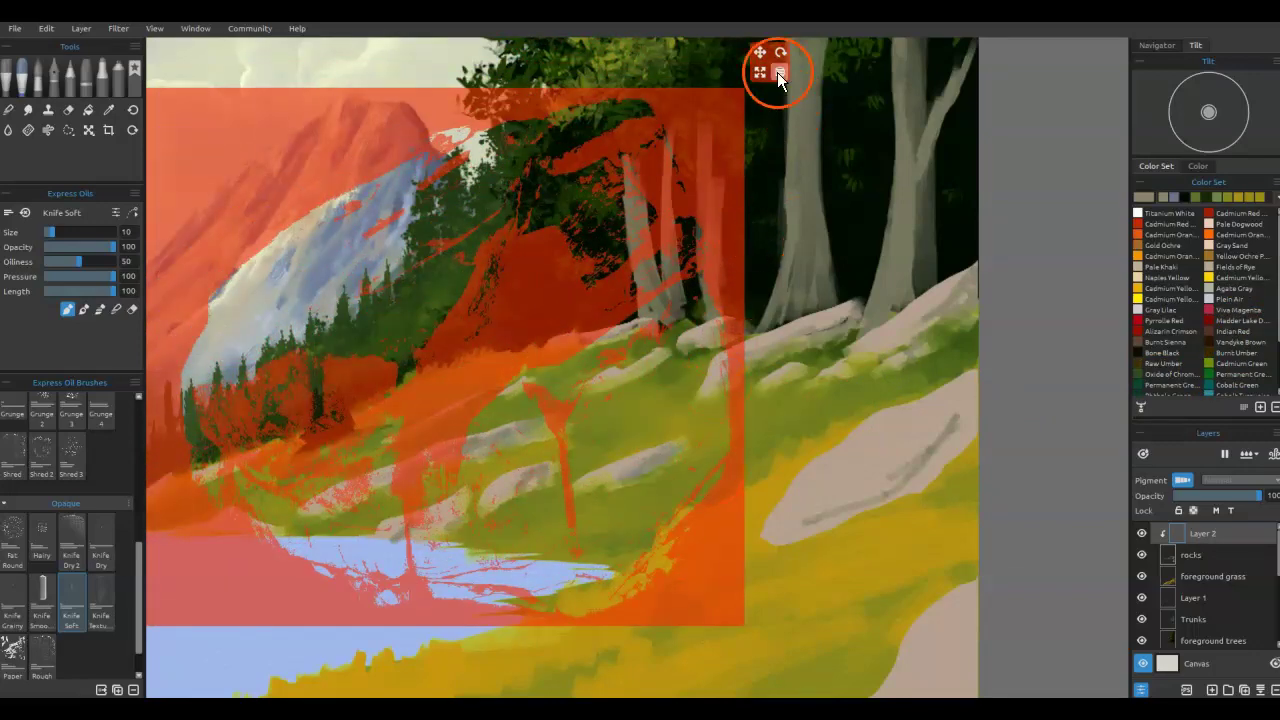
pyautogui.moveTo(756, 70); pyautogui.dragTo(821, 306)
pyautogui.click(711, 137)
pyautogui.click(749, 239)
# Step: Paint and blend rough texture through the stencil on the long rock below the thick trunk
pyautogui.moveTo(718, 374); pyautogui.dragTo(770, 343)
pyautogui.press('n')
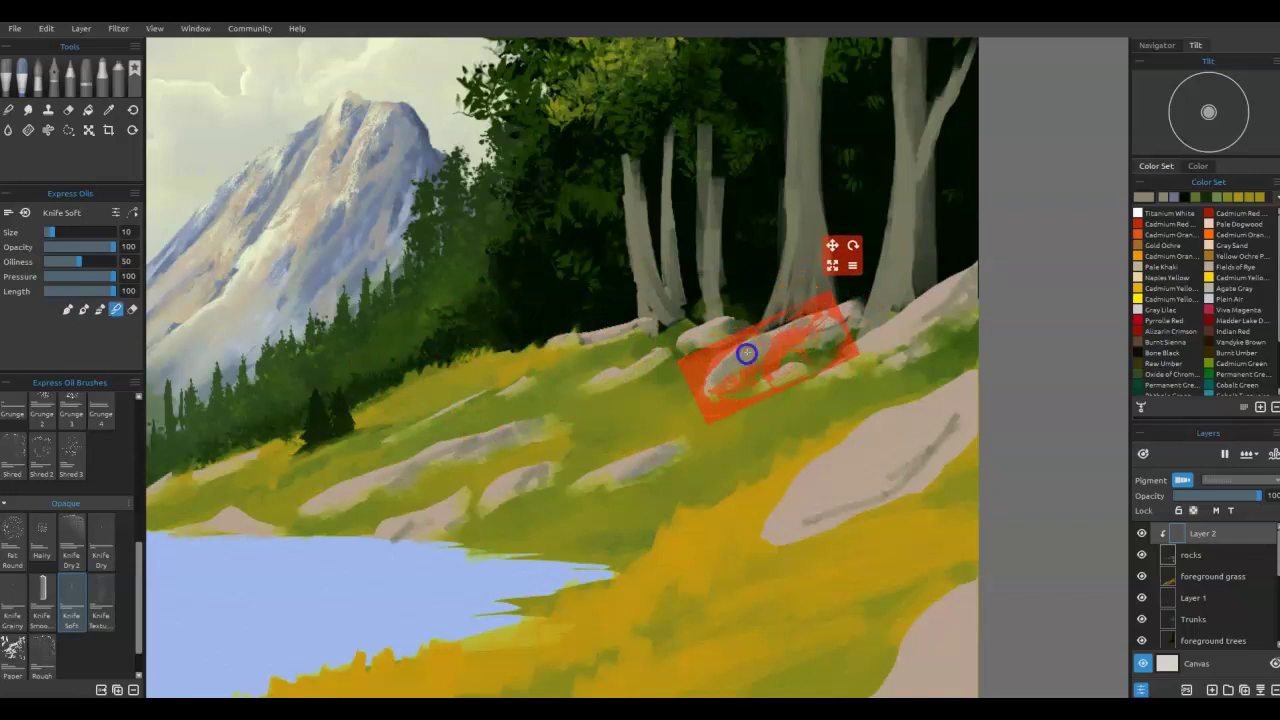
pyautogui.moveTo(792, 326)
pyautogui.mouseDown()
pyautogui.moveTo(837, 320)
pyautogui.moveTo(777, 337)
pyautogui.mouseUp()
pyautogui.press('b')
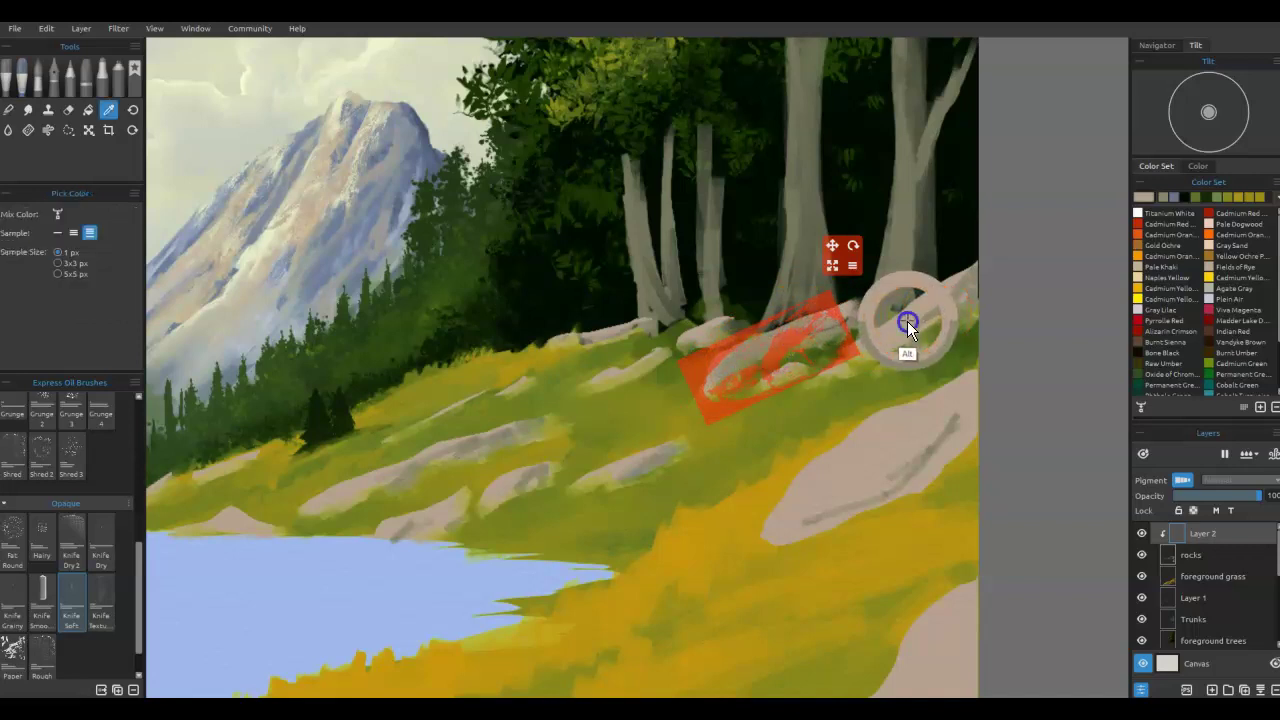
pyautogui.moveTo(736, 362); pyautogui.dragTo(720, 382)
pyautogui.moveTo(763, 337)
pyautogui.mouseDown()
pyautogui.moveTo(789, 314)
pyautogui.moveTo(810, 358)
pyautogui.moveTo(751, 409)
pyautogui.moveTo(871, 307)
pyautogui.mouseUp()
# Step: Texture the rock at the canvas's right edge through the stencil with sampled rock colour, and hide the stencil
pyautogui.keyDown('alt'); pyautogui.click(951, 296); pyautogui.keyUp('alt')
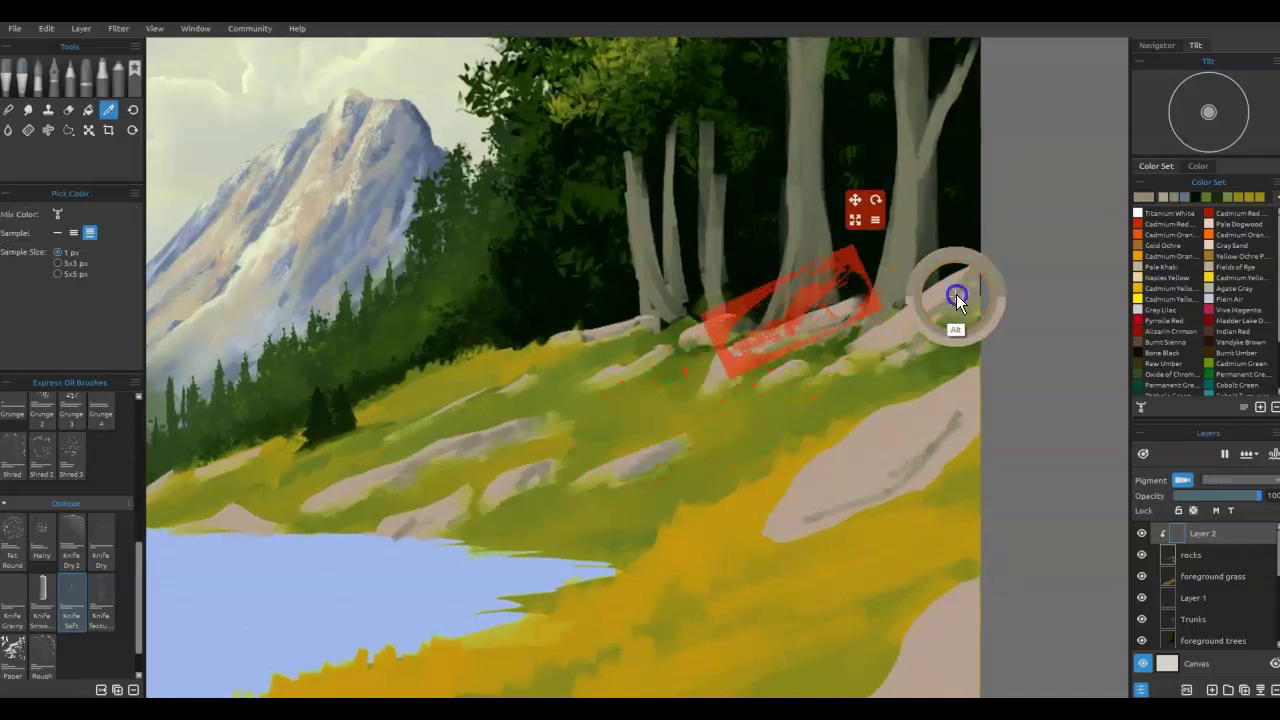
pyautogui.moveTo(851, 303)
pyautogui.mouseDown()
pyautogui.moveTo(897, 337)
pyautogui.moveTo(994, 309)
pyautogui.moveTo(996, 320)
pyautogui.mouseUp()
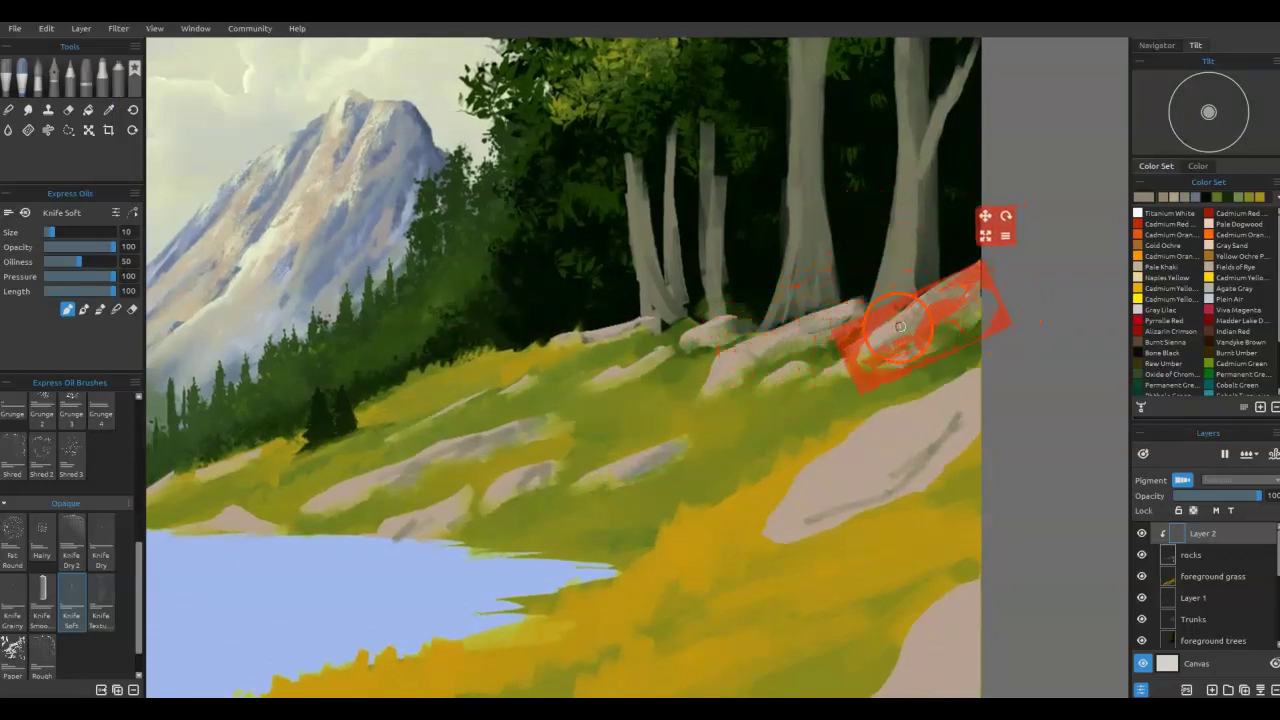
pyautogui.moveTo(913, 330)
pyautogui.mouseDown()
pyautogui.moveTo(926, 297)
pyautogui.moveTo(966, 300)
pyautogui.mouseUp()
pyautogui.moveTo(917, 342)
pyautogui.mouseDown()
pyautogui.moveTo(789, 517)
pyautogui.moveTo(651, 471)
pyautogui.moveTo(605, 483)
pyautogui.moveTo(660, 437)
pyautogui.mouseUp()
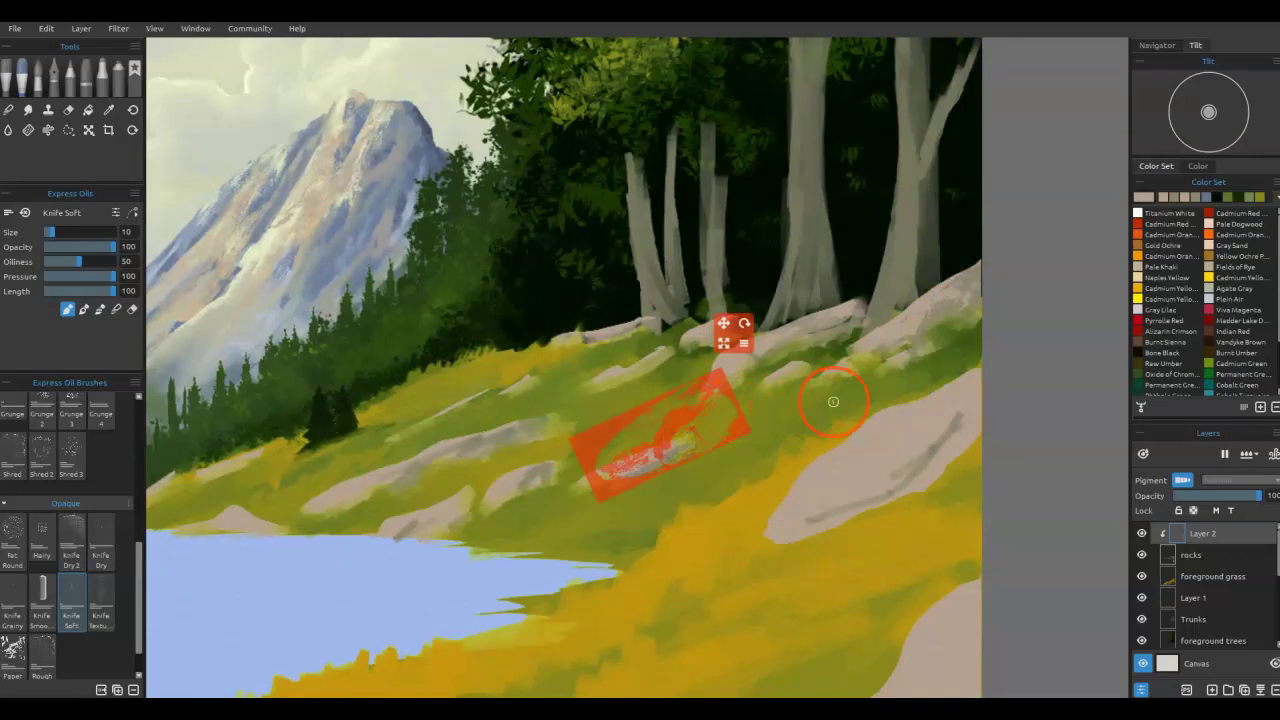
pyautogui.hotkey('ctrl', 'h')
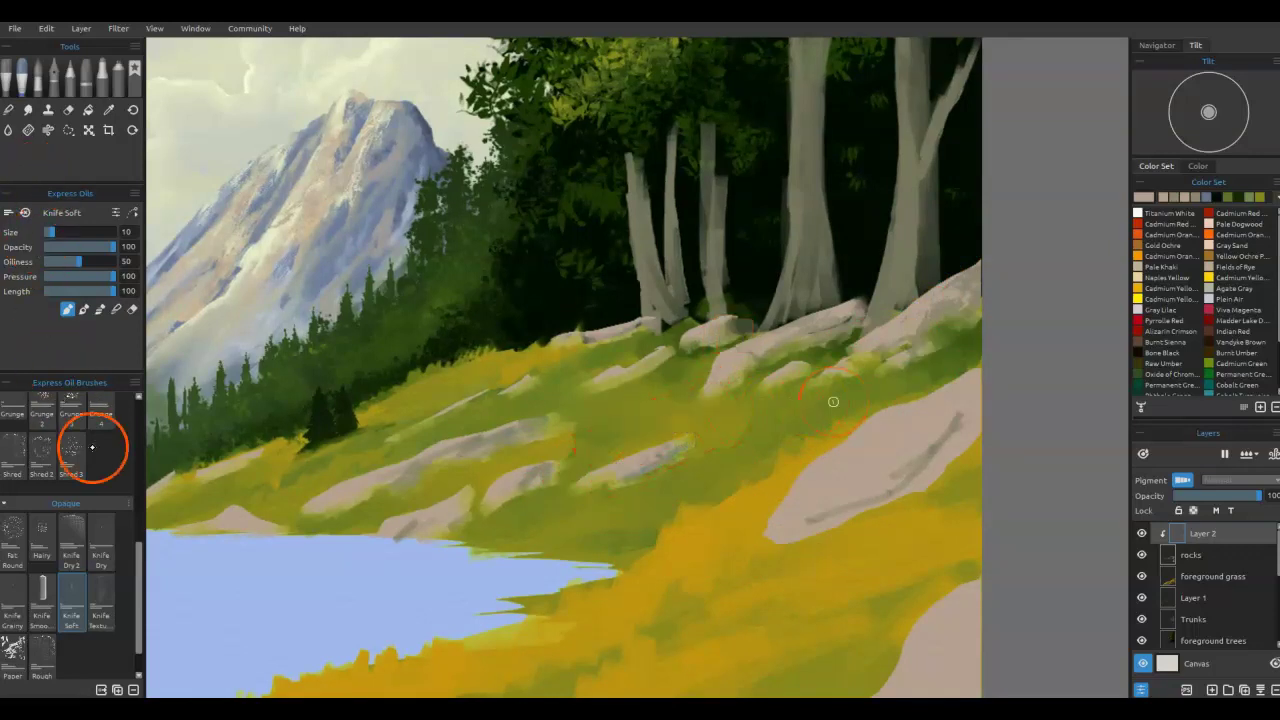
# Step: Switch to the Knife Smooth 2 brush from the Flat set and reduce its size to 10
pyautogui.click(139, 402)
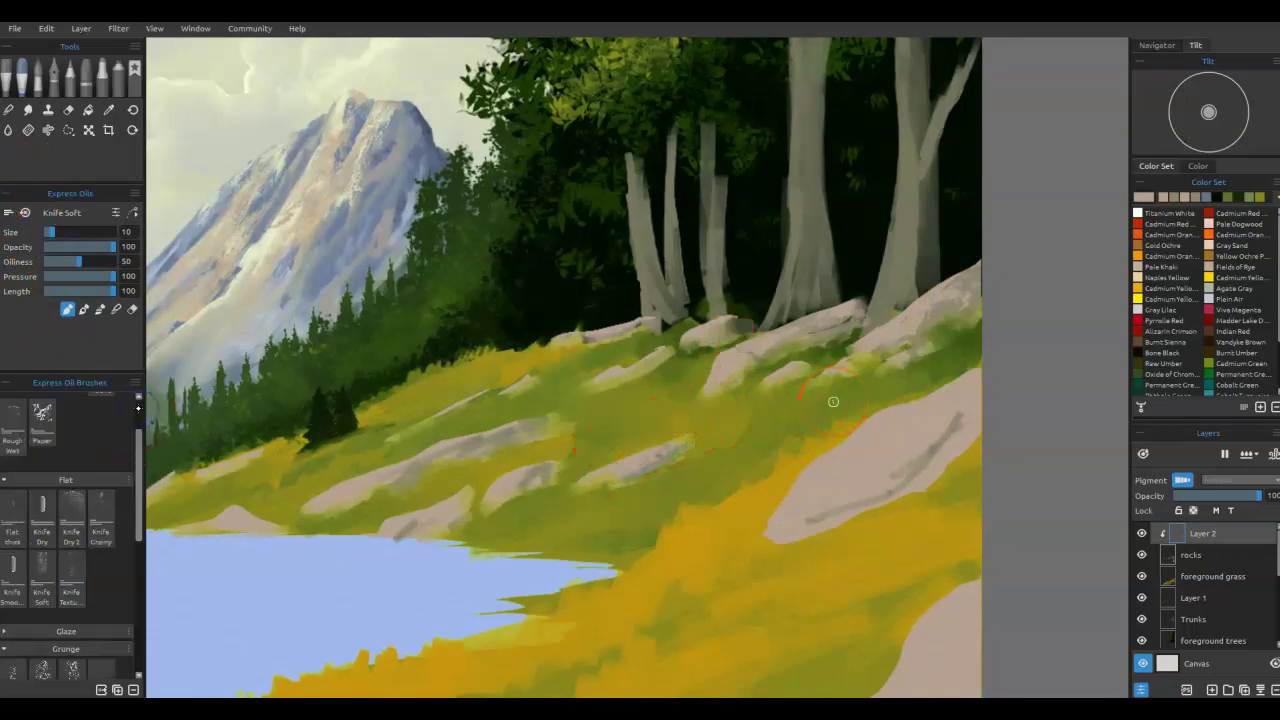
pyautogui.scroll(2, 138, 435)
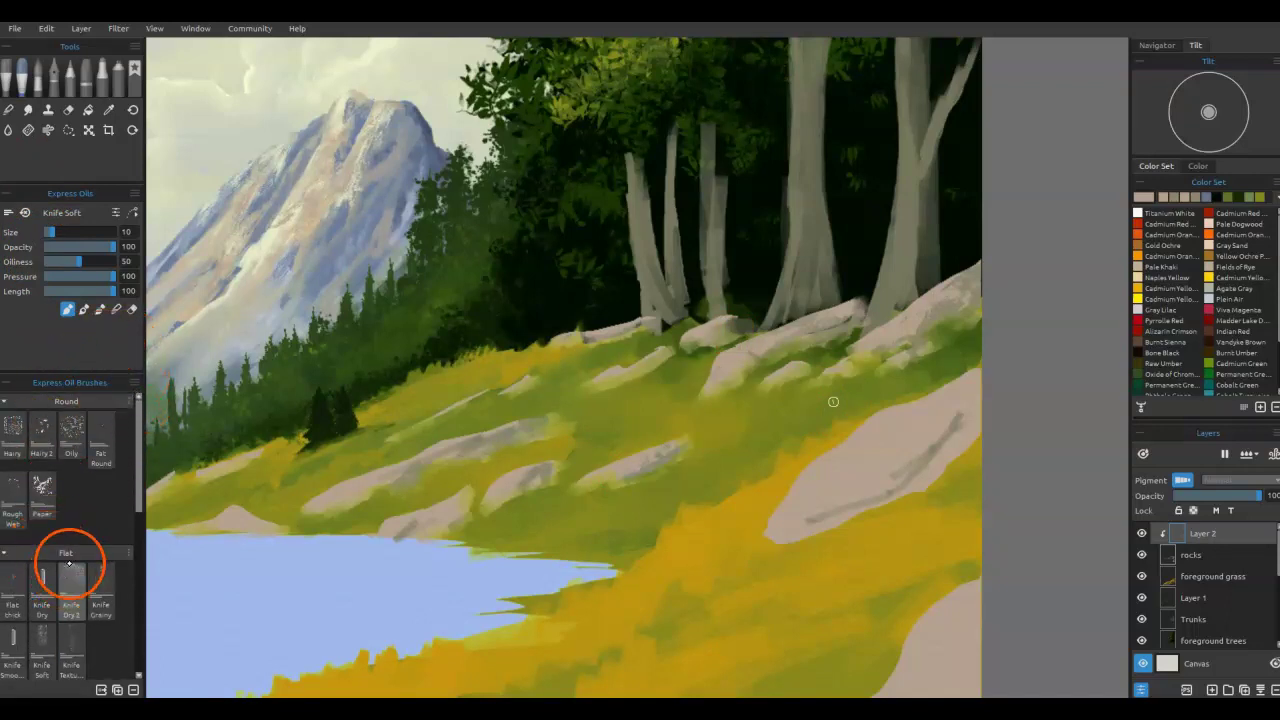
pyautogui.click(16, 652)
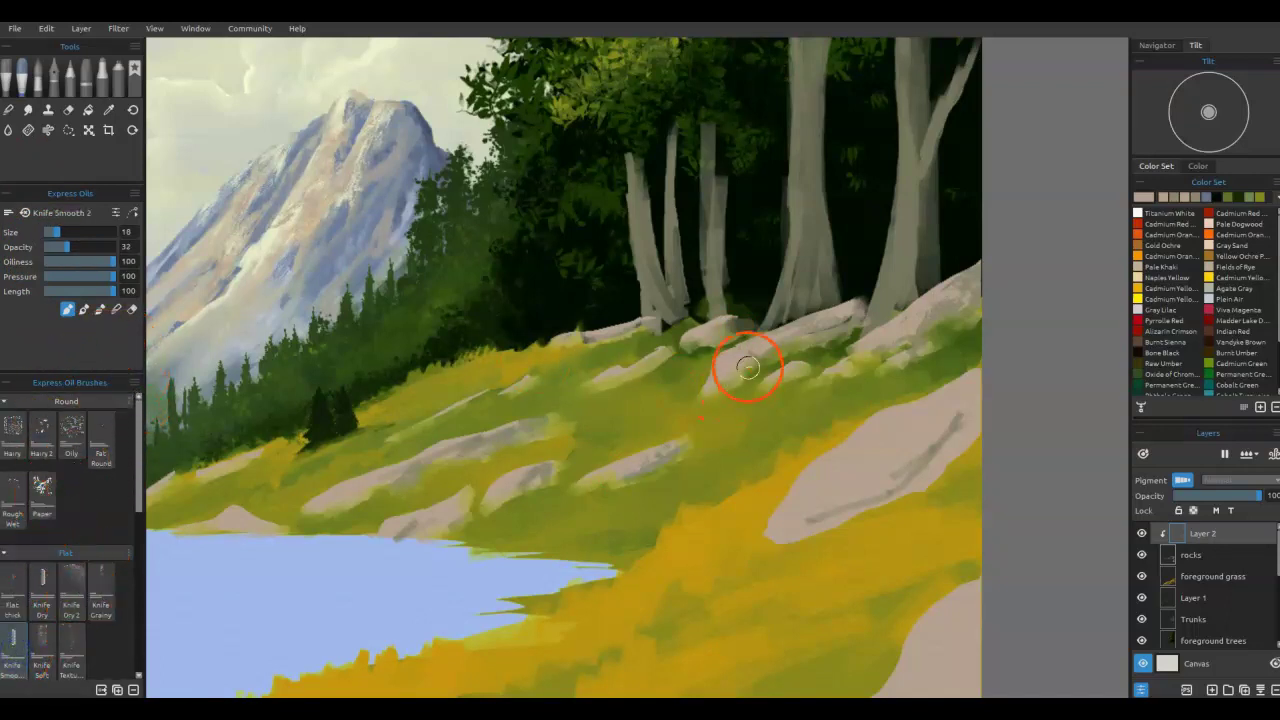
pyautogui.click(718, 391)
pyautogui.click(638, 465)
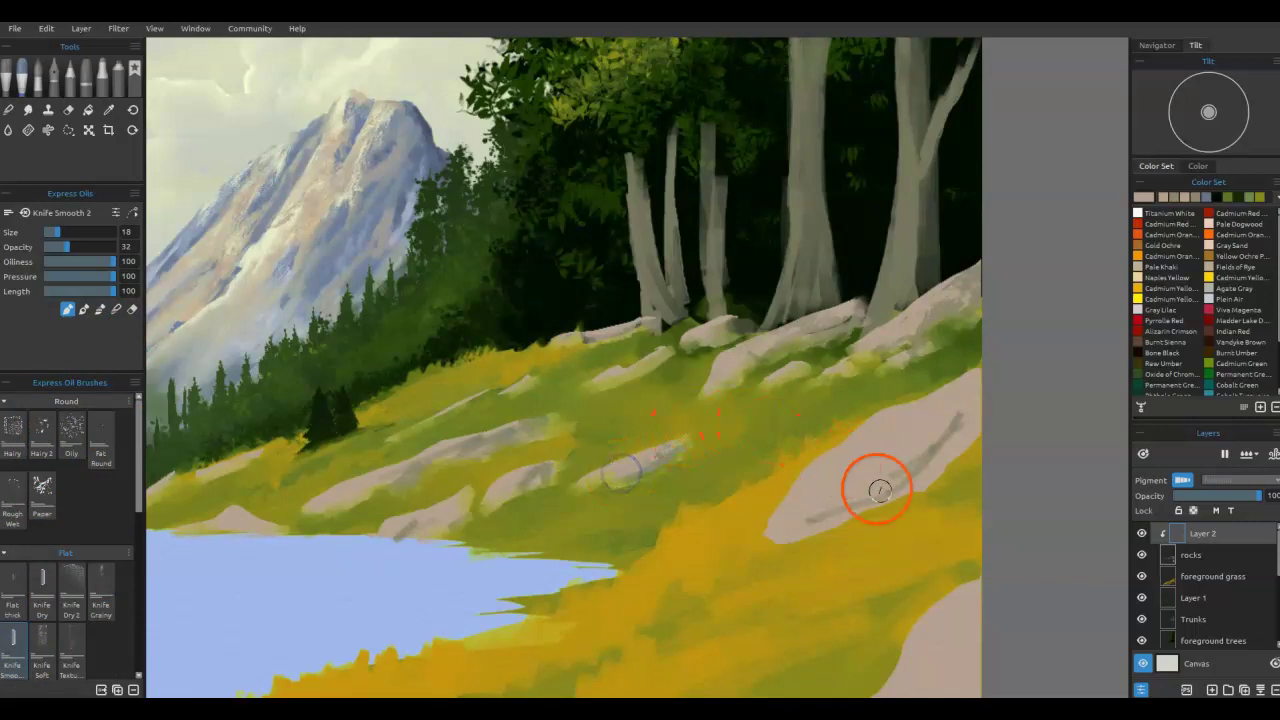
pyautogui.press('[')
pyautogui.press('[')
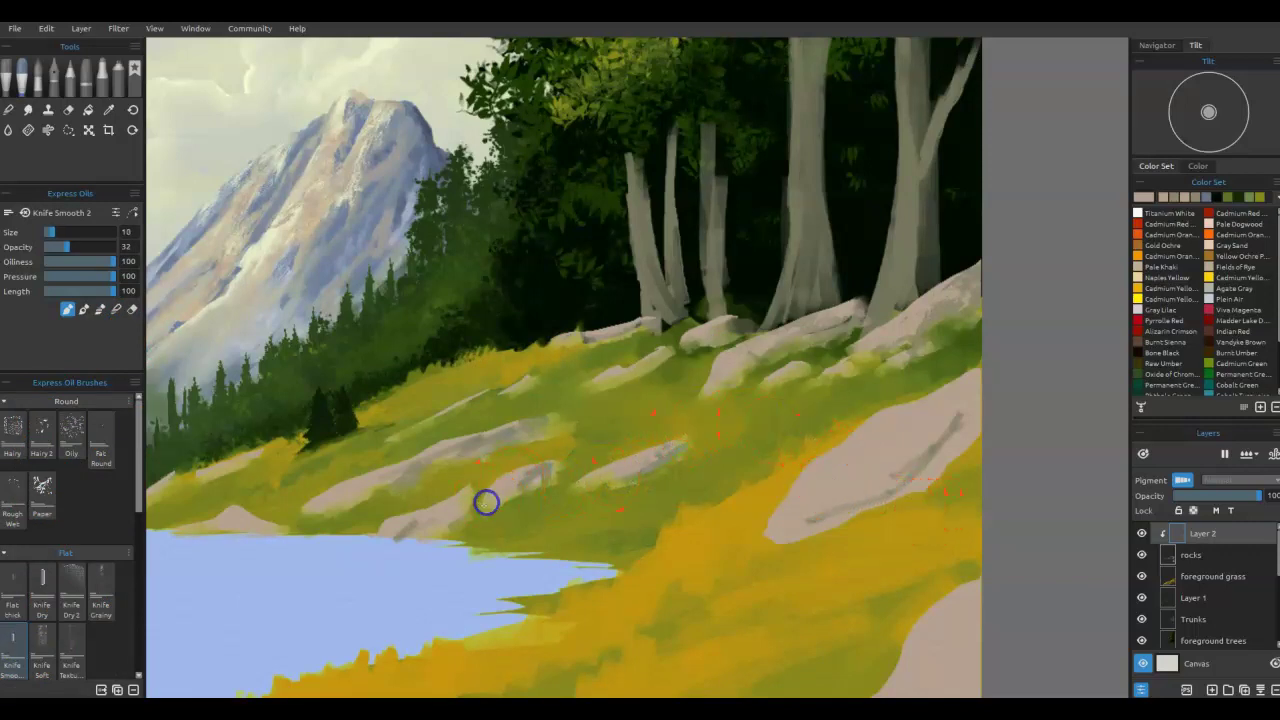
# Step: Highlight the rocks just above the lake with a light tone sampled from the mountain, blending it in
pyautogui.keyDown('alt'); pyautogui.click(275, 233); pyautogui.keyUp('alt')
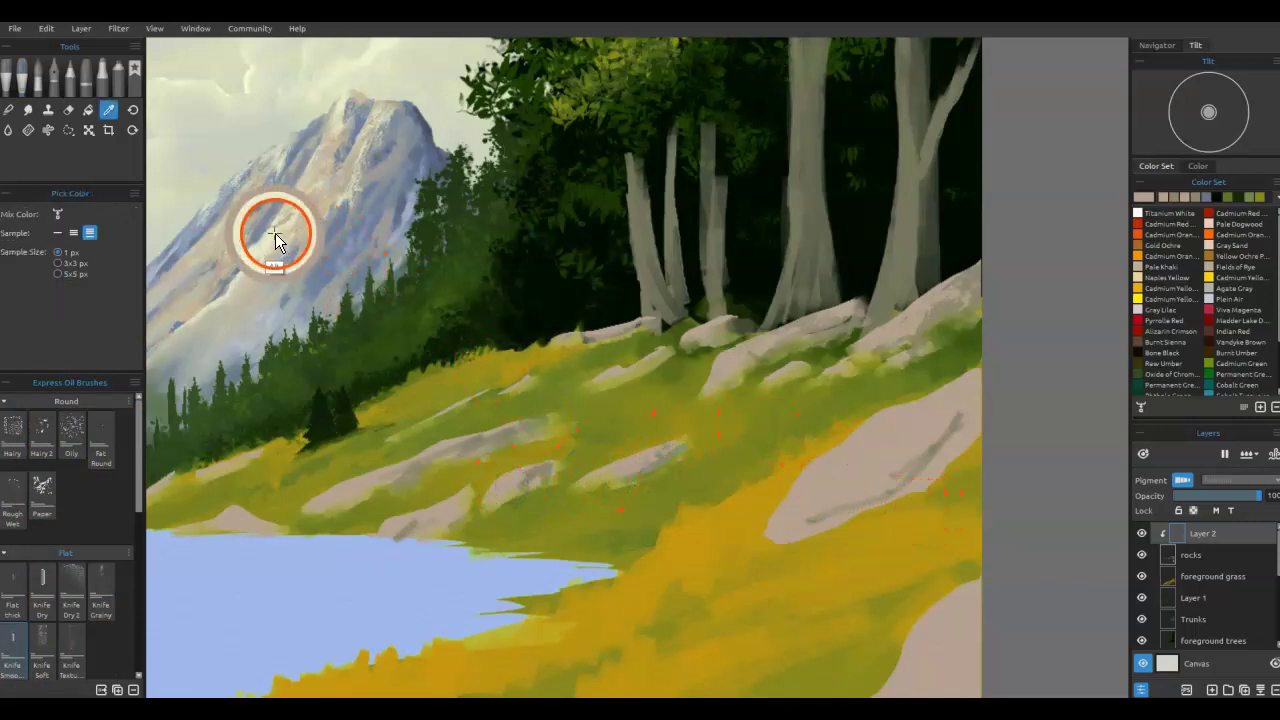
pyautogui.click(476, 446)
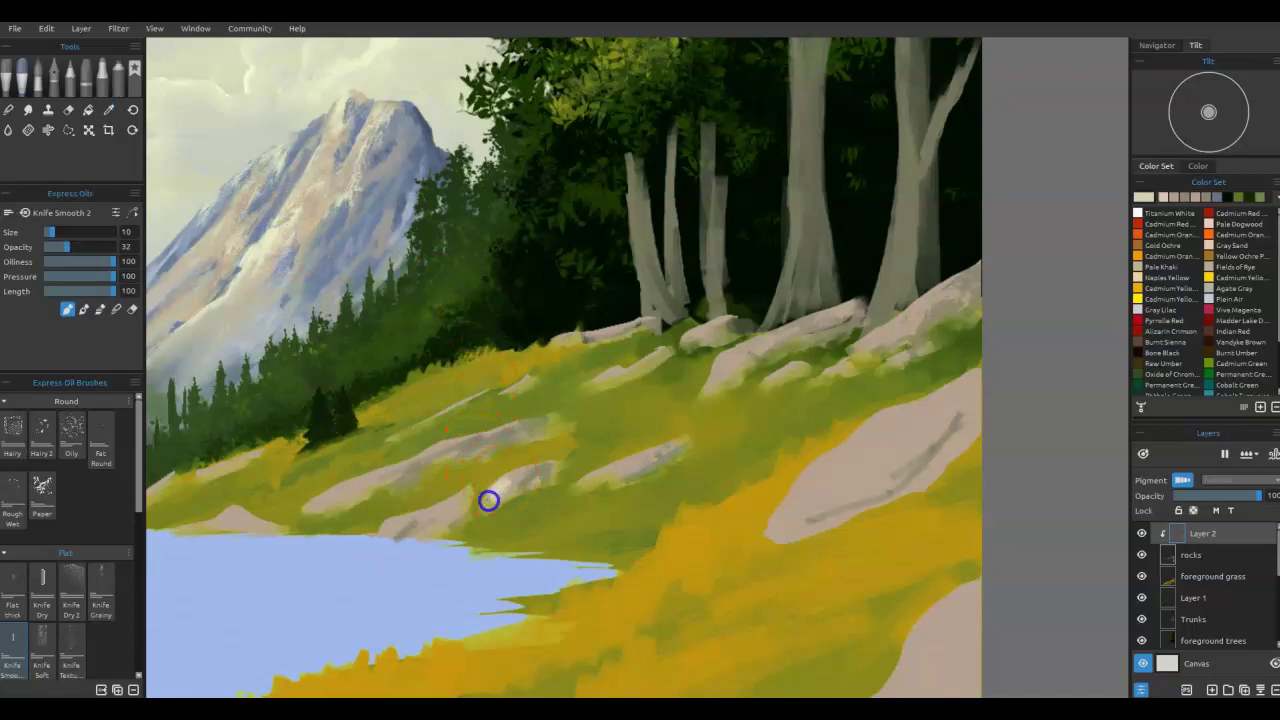
pyautogui.moveTo(506, 495); pyautogui.dragTo(524, 474)
pyautogui.press('b')
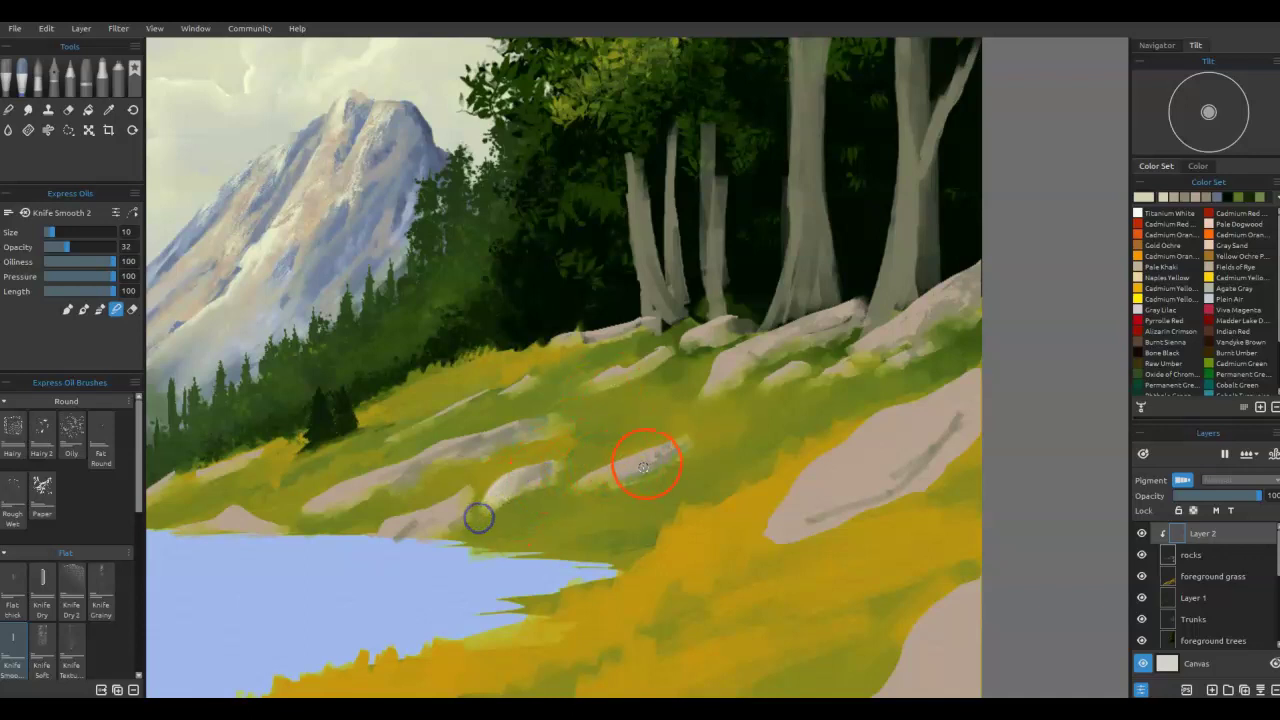
pyautogui.keyDown('alt'); pyautogui.click(495, 488); pyautogui.keyUp('alt')
pyautogui.moveTo(596, 481); pyautogui.dragTo(668, 445)
pyautogui.moveTo(404, 530)
pyautogui.mouseDown()
pyautogui.moveTo(452, 507)
pyautogui.moveTo(325, 505)
pyautogui.moveTo(508, 423)
pyautogui.mouseUp()
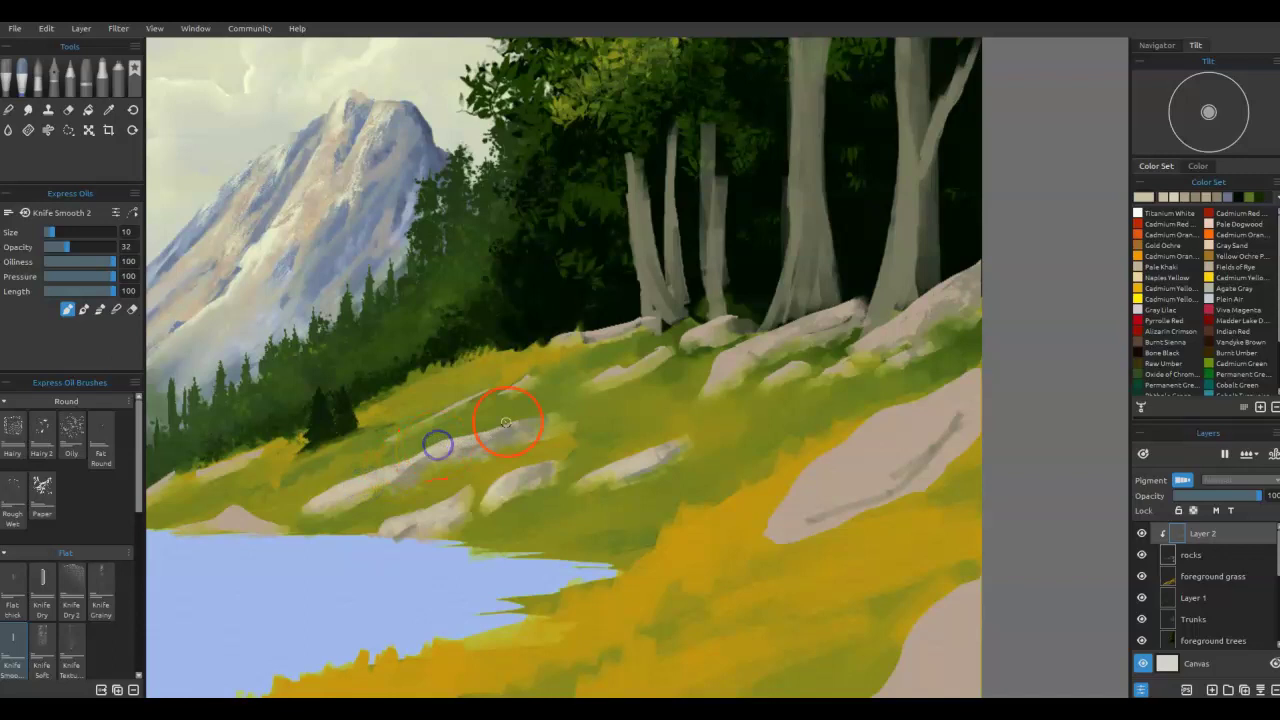
# Step: Lighten the rocks below the tree trunks and soften the shading on the large foreground rock with sampled rock tones
pyautogui.moveTo(718, 373)
pyautogui.mouseDown()
pyautogui.moveTo(757, 320)
pyautogui.moveTo(809, 314)
pyautogui.moveTo(640, 312)
pyautogui.moveTo(634, 370)
pyautogui.mouseUp()
pyautogui.moveTo(896, 435)
pyautogui.mouseDown()
pyautogui.moveTo(811, 475)
pyautogui.moveTo(788, 511)
pyautogui.moveTo(836, 476)
pyautogui.moveTo(821, 521)
pyautogui.mouseUp()
pyautogui.moveTo(887, 440)
pyautogui.mouseDown()
pyautogui.moveTo(911, 470)
pyautogui.moveTo(931, 442)
pyautogui.moveTo(834, 506)
pyautogui.moveTo(886, 465)
pyautogui.moveTo(859, 467)
pyautogui.moveTo(885, 487)
pyautogui.moveTo(871, 497)
pyautogui.moveTo(887, 432)
pyautogui.moveTo(904, 455)
pyautogui.moveTo(832, 479)
pyautogui.moveTo(881, 427)
pyautogui.mouseUp()
pyautogui.keyDown('alt'); pyautogui.click(886, 463); pyautogui.keyUp('alt')
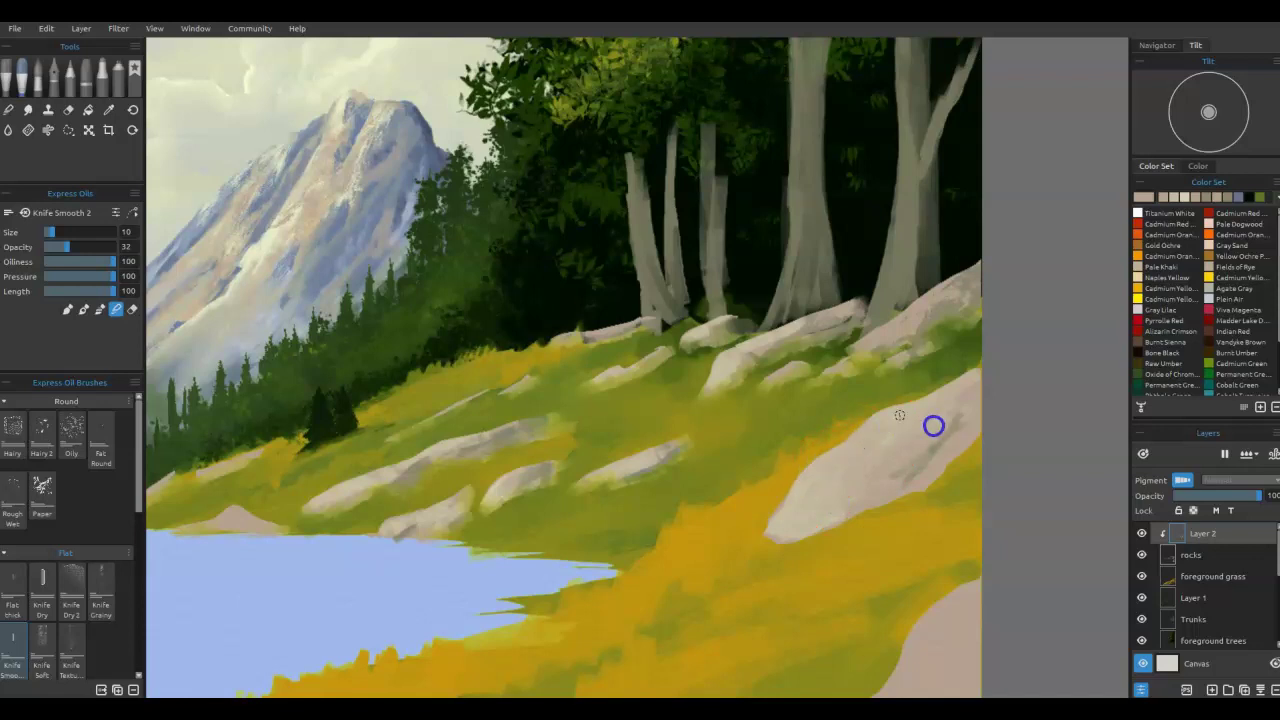
pyautogui.keyDown('alt'); pyautogui.click(857, 340); pyautogui.keyUp('alt')
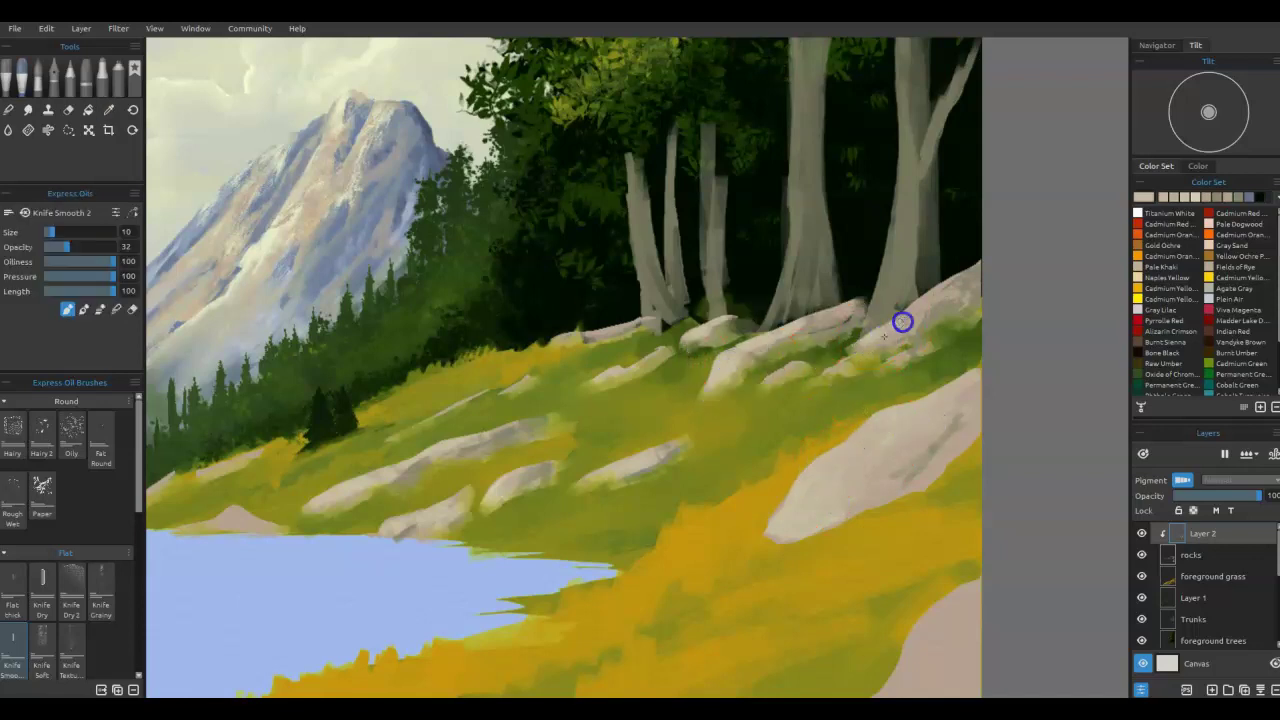
# Step: Highlight the tops of the rocks along the lake's far shoreline and the long rock on the slope
pyautogui.moveTo(367, 499); pyautogui.dragTo(854, 455)
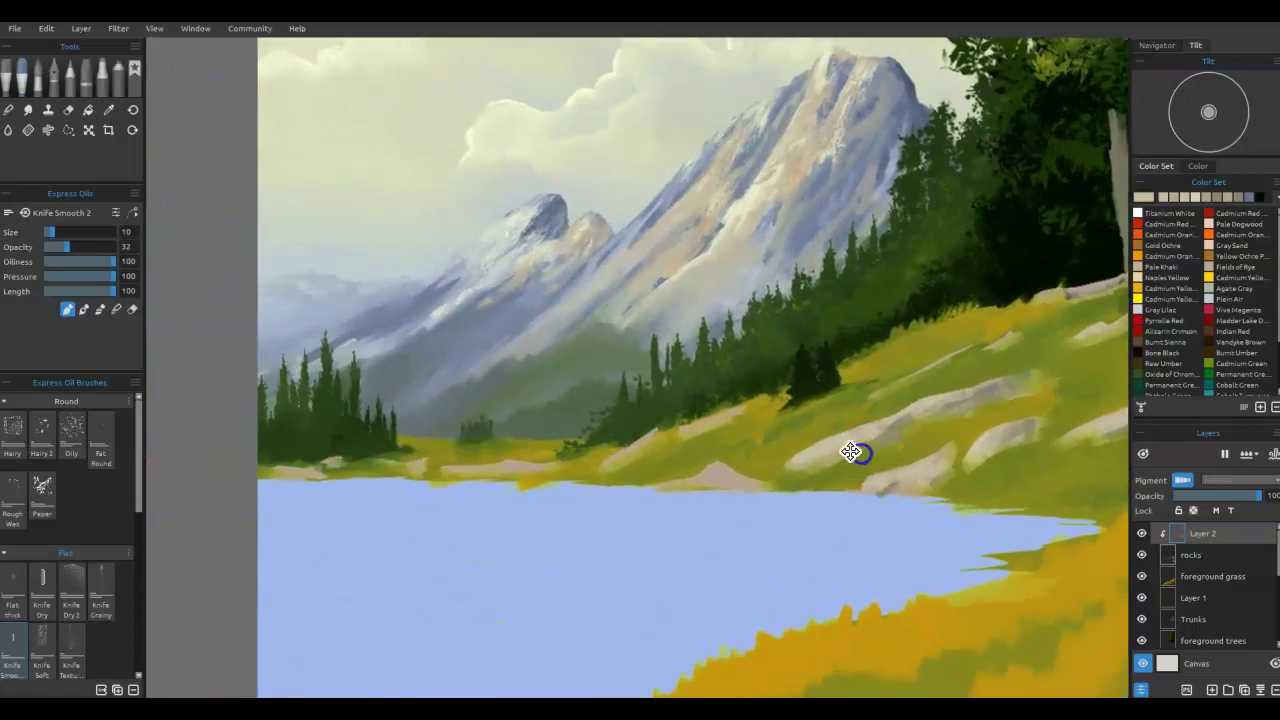
pyautogui.moveTo(565, 478)
pyautogui.mouseDown()
pyautogui.moveTo(685, 482)
pyautogui.moveTo(734, 481)
pyautogui.mouseUp()
pyautogui.moveTo(650, 431); pyautogui.dragTo(604, 461)
pyautogui.moveTo(717, 414); pyautogui.dragTo(684, 435)
pyautogui.moveTo(515, 484)
pyautogui.mouseDown()
pyautogui.moveTo(543, 464)
pyautogui.moveTo(513, 471)
pyautogui.mouseUp()
pyautogui.moveTo(436, 472)
pyautogui.mouseDown()
pyautogui.moveTo(394, 474)
pyautogui.moveTo(432, 467)
pyautogui.mouseUp()
pyautogui.moveTo(312, 469); pyautogui.dragTo(288, 468)
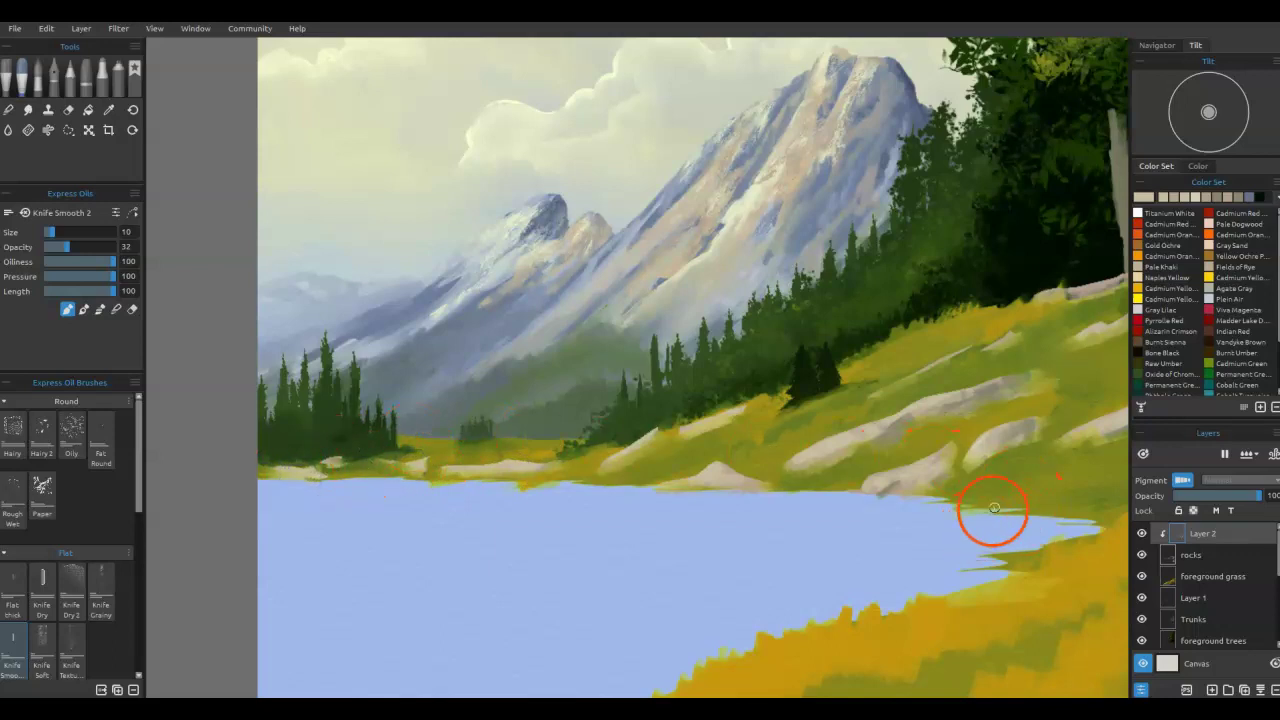
pyautogui.moveTo(943, 403); pyautogui.dragTo(899, 422)
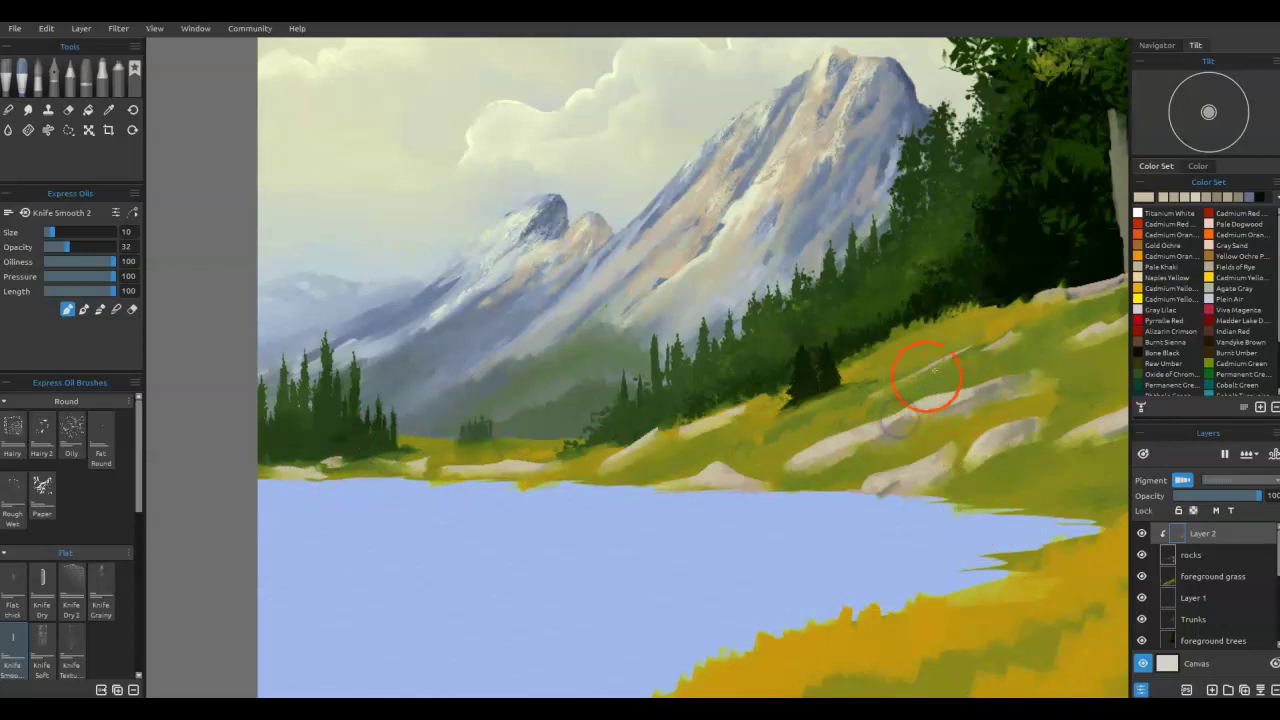
# Step: Shade the slope rocks and the one below the thin trunks with greys sampled from the rocks, undoing a stray stroke
pyautogui.moveTo(979, 360); pyautogui.dragTo(734, 416)
pyautogui.moveTo(825, 350)
pyautogui.mouseDown()
pyautogui.moveTo(883, 330)
pyautogui.moveTo(830, 354)
pyautogui.moveTo(895, 336)
pyautogui.mouseUp()
pyautogui.keyDown('alt'); pyautogui.click(889, 483); pyautogui.keyUp('alt')
pyautogui.hotkey('ctrl', 'z')
pyautogui.keyDown('alt'); pyautogui.click(885, 487); pyautogui.keyUp('alt')
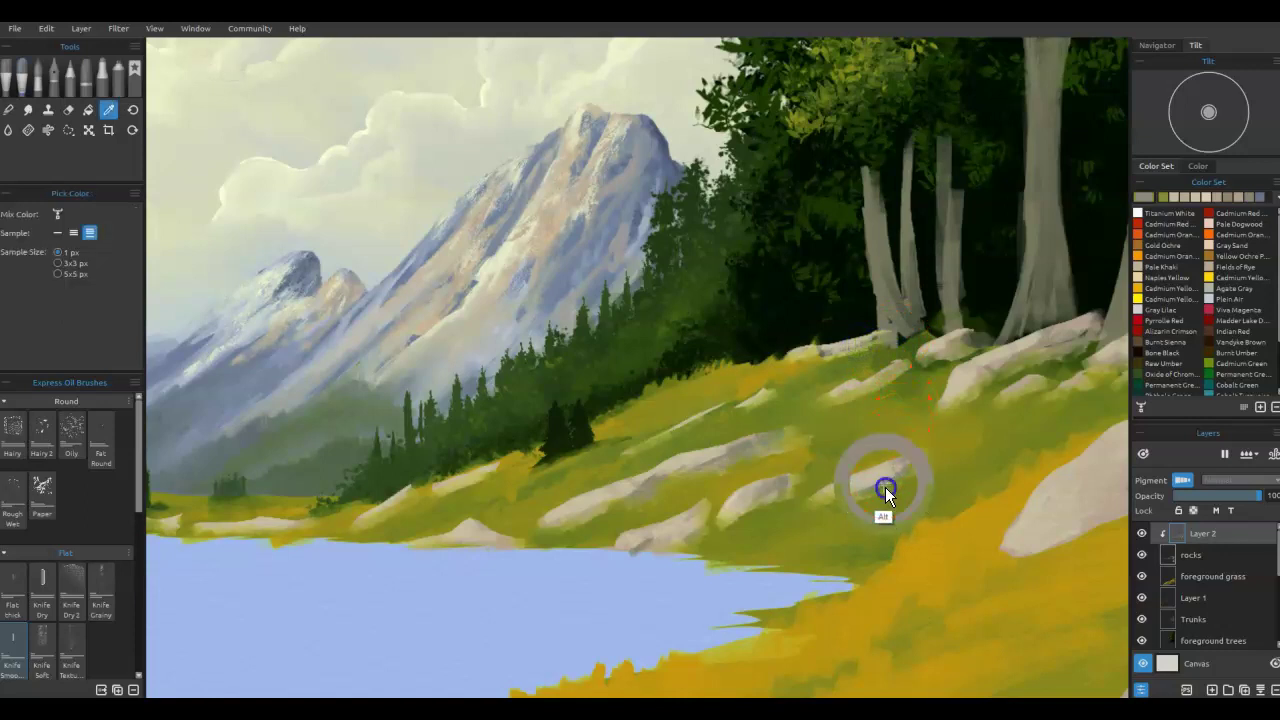
pyautogui.keyDown('alt'); pyautogui.click(737, 449); pyautogui.keyUp('alt')
pyautogui.moveTo(880, 334); pyautogui.dragTo(843, 347)
pyautogui.moveTo(737, 464); pyautogui.dragTo(690, 462)
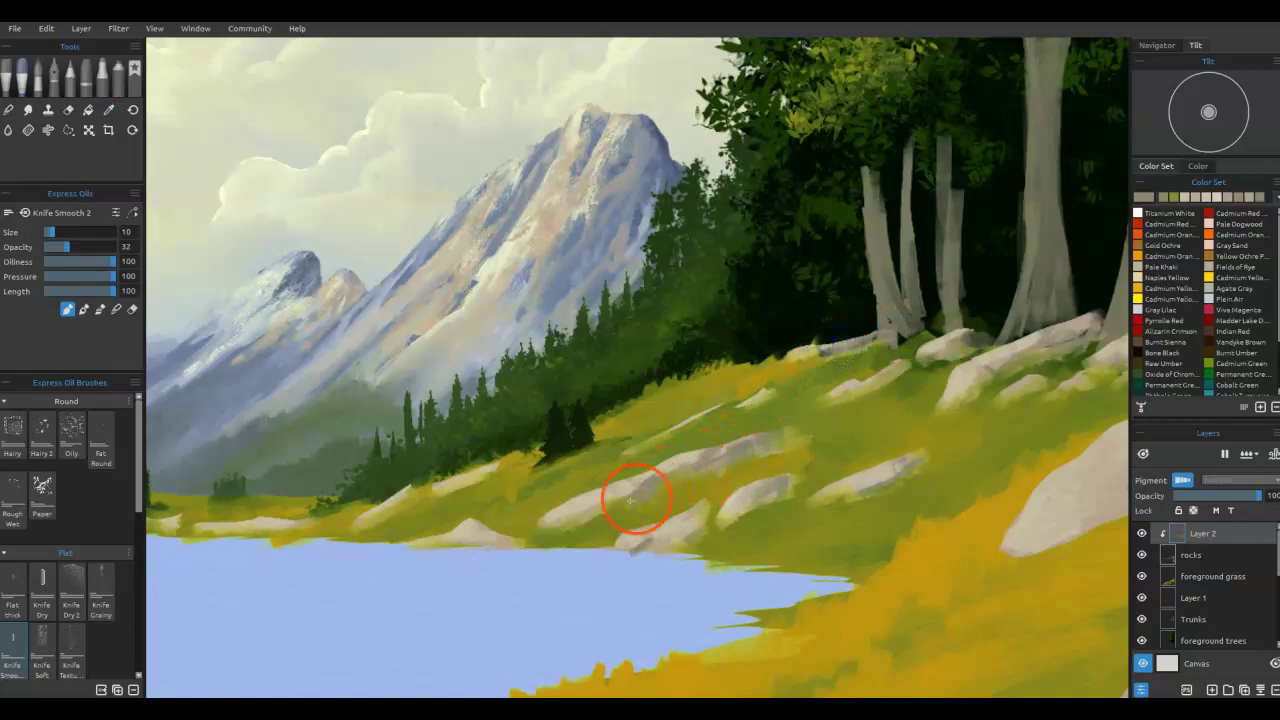
# Step: Dab grainy texture onto the slope rocks and those below the trunks with the Paper brush
pyautogui.click(56, 497)
pyautogui.click(593, 522)
pyautogui.click(685, 477)
pyautogui.click(763, 448)
pyautogui.moveTo(832, 480); pyautogui.dragTo(804, 481)
pyautogui.click(796, 523)
pyautogui.click(884, 494)
pyautogui.click(986, 383)
pyautogui.click(1046, 385)
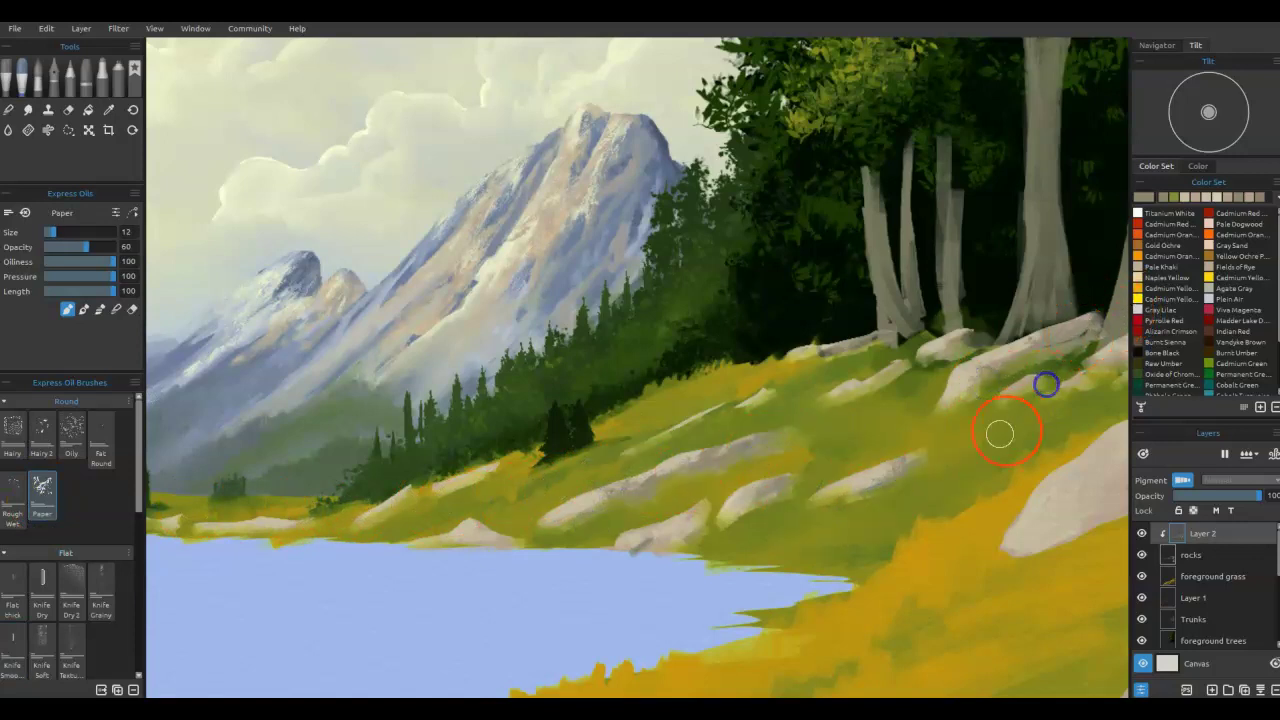
# Step: Texture the rocks along the lakeshore and lower slope with the Paper brush, adding a light tone sampled from the long rock
pyautogui.moveTo(655, 543); pyautogui.dragTo(688, 522)
pyautogui.moveTo(523, 546); pyautogui.dragTo(478, 538)
pyautogui.moveTo(460, 488); pyautogui.dragTo(403, 502)
pyautogui.moveTo(757, 486); pyautogui.dragTo(738, 512)
pyautogui.moveTo(619, 512)
pyautogui.mouseDown()
pyautogui.moveTo(605, 499)
pyautogui.moveTo(650, 487)
pyautogui.mouseUp()
pyautogui.keyDown('alt'); pyautogui.click(570, 504); pyautogui.keyUp('alt')
pyautogui.moveTo(624, 550); pyautogui.dragTo(686, 518)
pyautogui.moveTo(391, 497)
pyautogui.mouseDown()
pyautogui.moveTo(330, 545)
pyautogui.moveTo(484, 472)
pyautogui.mouseUp()
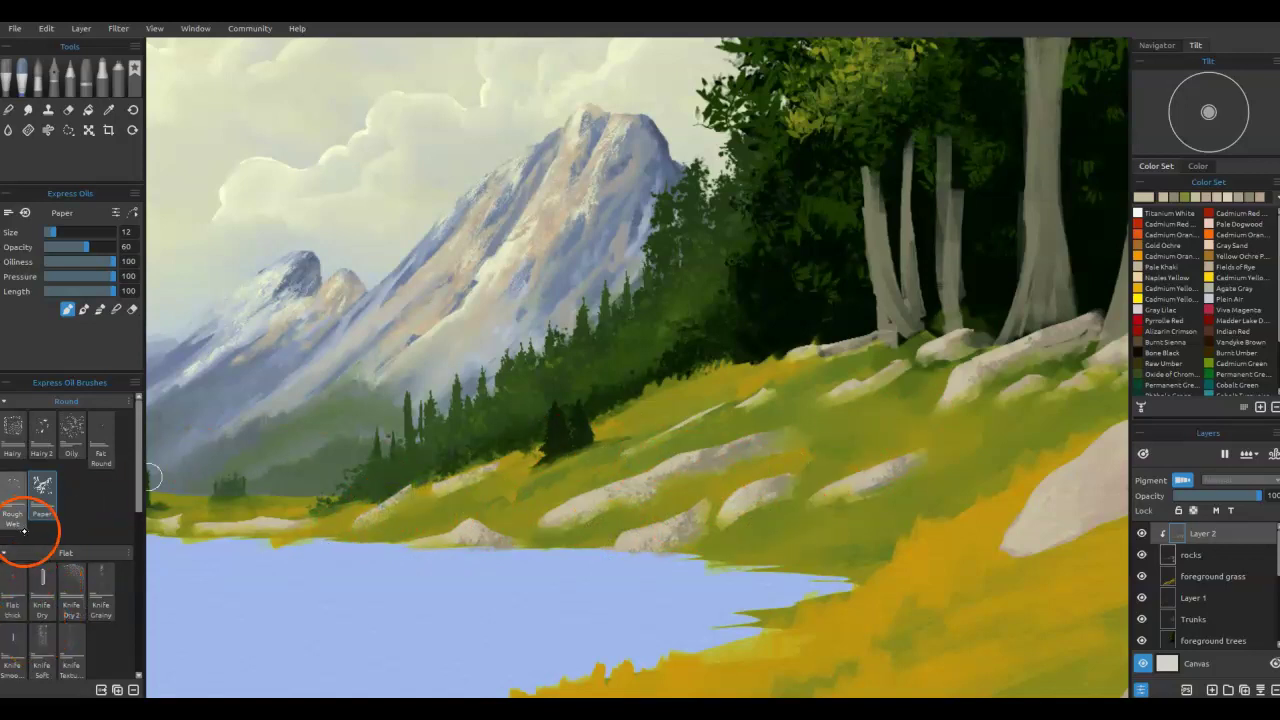
# Step: Switch to the Knife Grainy brush and reduce its size to 16
pyautogui.click(100, 588)
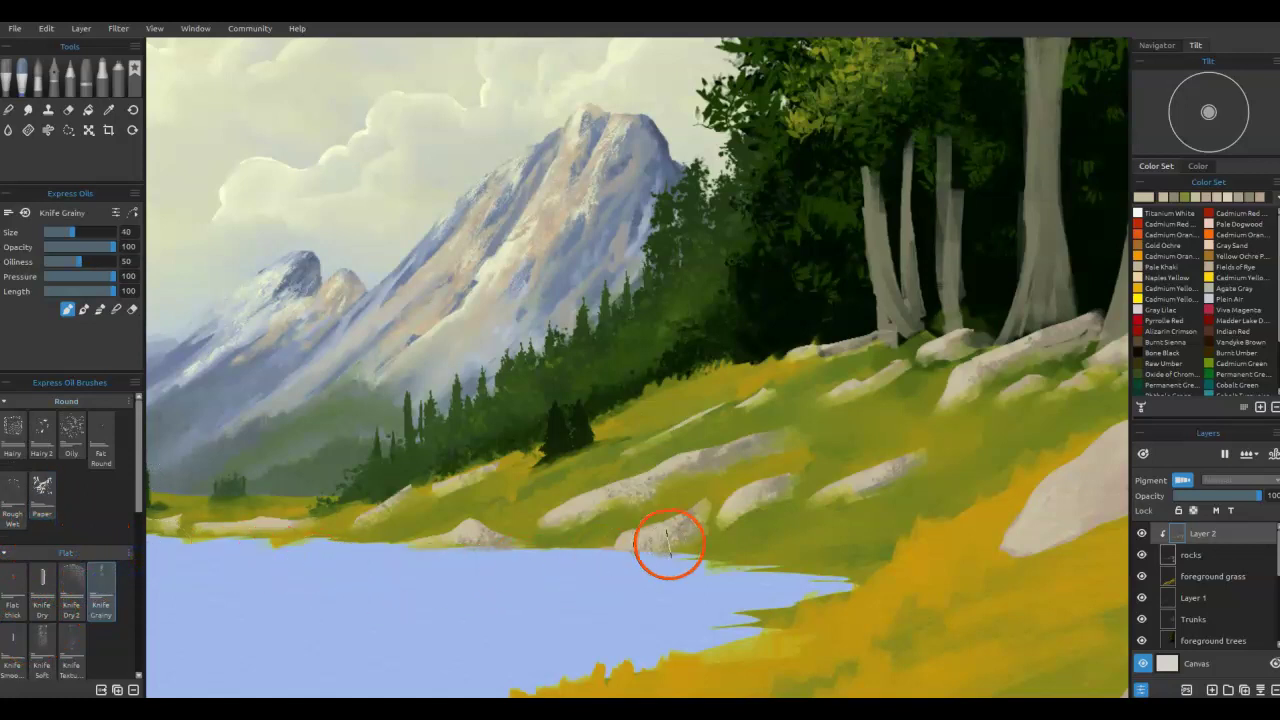
pyautogui.press('[')
pyautogui.press('[')
pyautogui.press('[')
pyautogui.press('[')
pyautogui.press('[')
pyautogui.press('[')
pyautogui.press('[')
pyautogui.press('[')
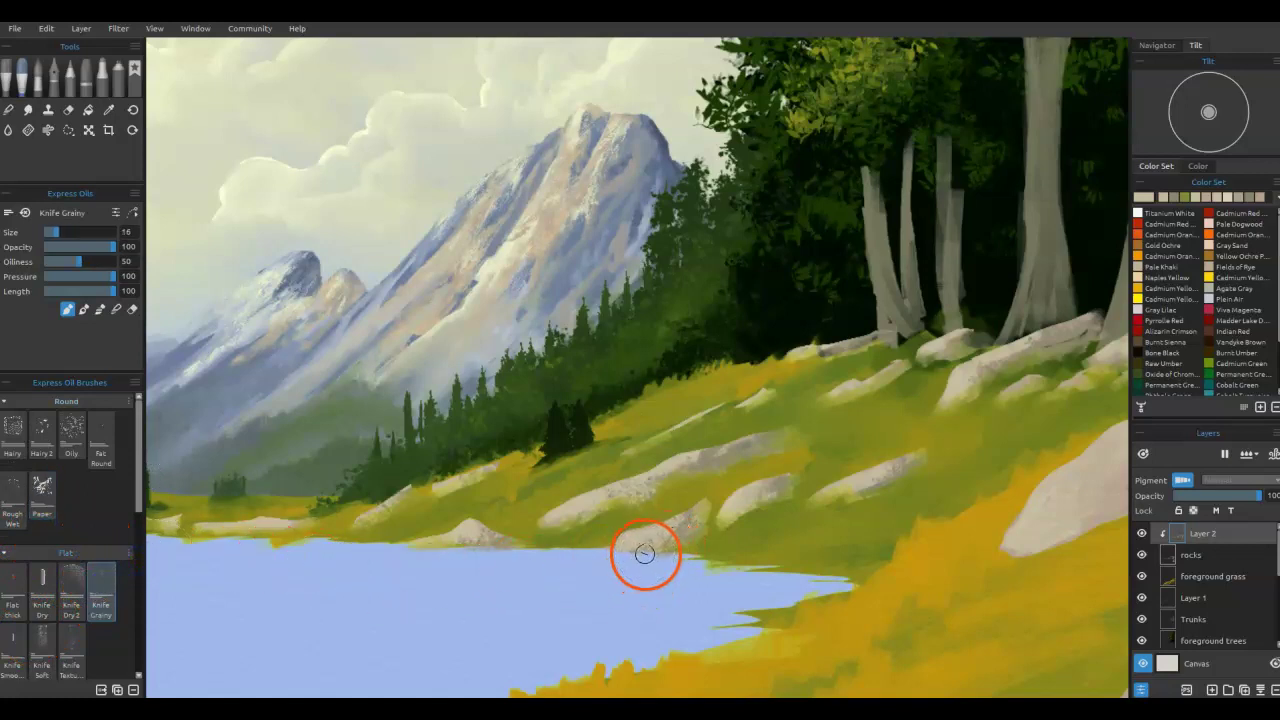
# Step: Blend the paper texture on the lakeshore rocks, the long slope rock and the rocks below the trunks
pyautogui.press('n')
pyautogui.moveTo(662, 533)
pyautogui.mouseDown()
pyautogui.moveTo(633, 555)
pyautogui.moveTo(662, 537)
pyautogui.mouseUp()
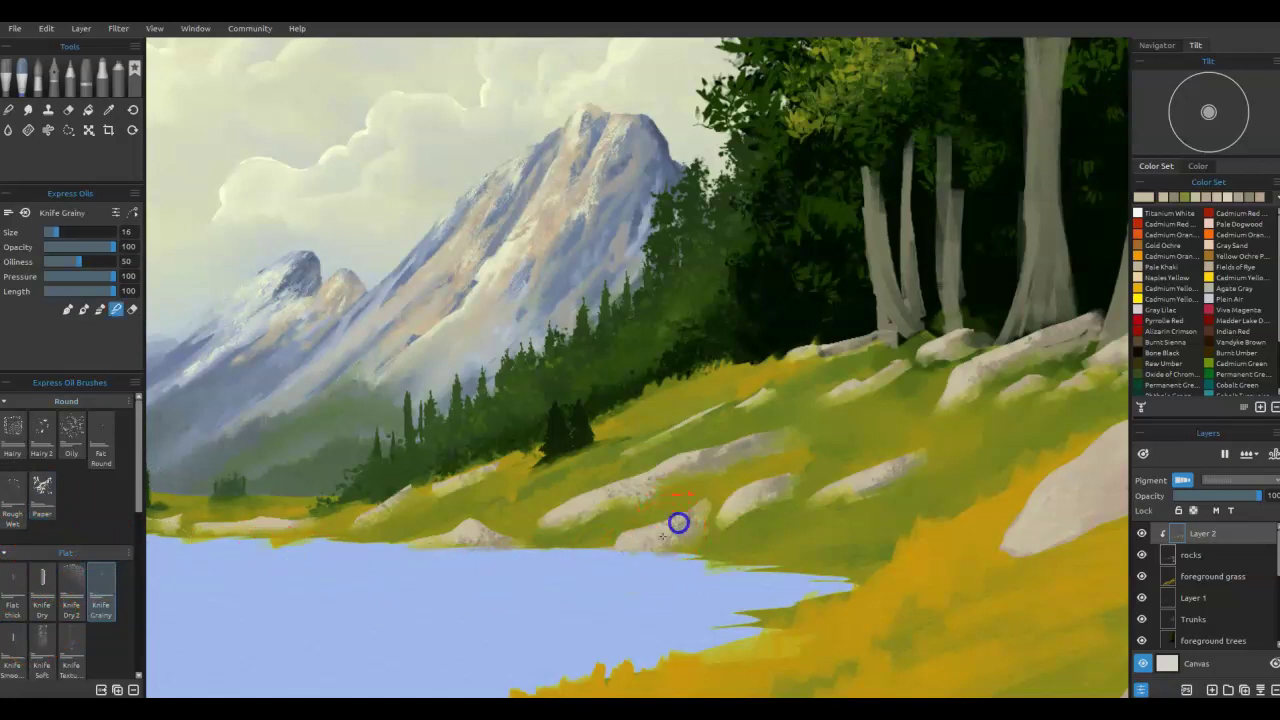
pyautogui.moveTo(624, 495); pyautogui.dragTo(648, 490)
pyautogui.moveTo(835, 360)
pyautogui.mouseDown()
pyautogui.moveTo(886, 332)
pyautogui.moveTo(867, 354)
pyautogui.moveTo(824, 352)
pyautogui.moveTo(937, 357)
pyautogui.moveTo(957, 374)
pyautogui.moveTo(1000, 352)
pyautogui.mouseUp()
pyautogui.moveTo(692, 516); pyautogui.dragTo(671, 537)
pyautogui.moveTo(490, 536); pyautogui.dragTo(460, 540)
# Step: Smooth the shoreline rocks and the rock below the thin trunks with Knife Smooth 2 in blend mode
pyautogui.click(19, 640)
pyautogui.moveTo(257, 551)
pyautogui.mouseDown()
pyautogui.moveTo(336, 523)
pyautogui.moveTo(582, 481)
pyautogui.moveTo(607, 503)
pyautogui.mouseUp()
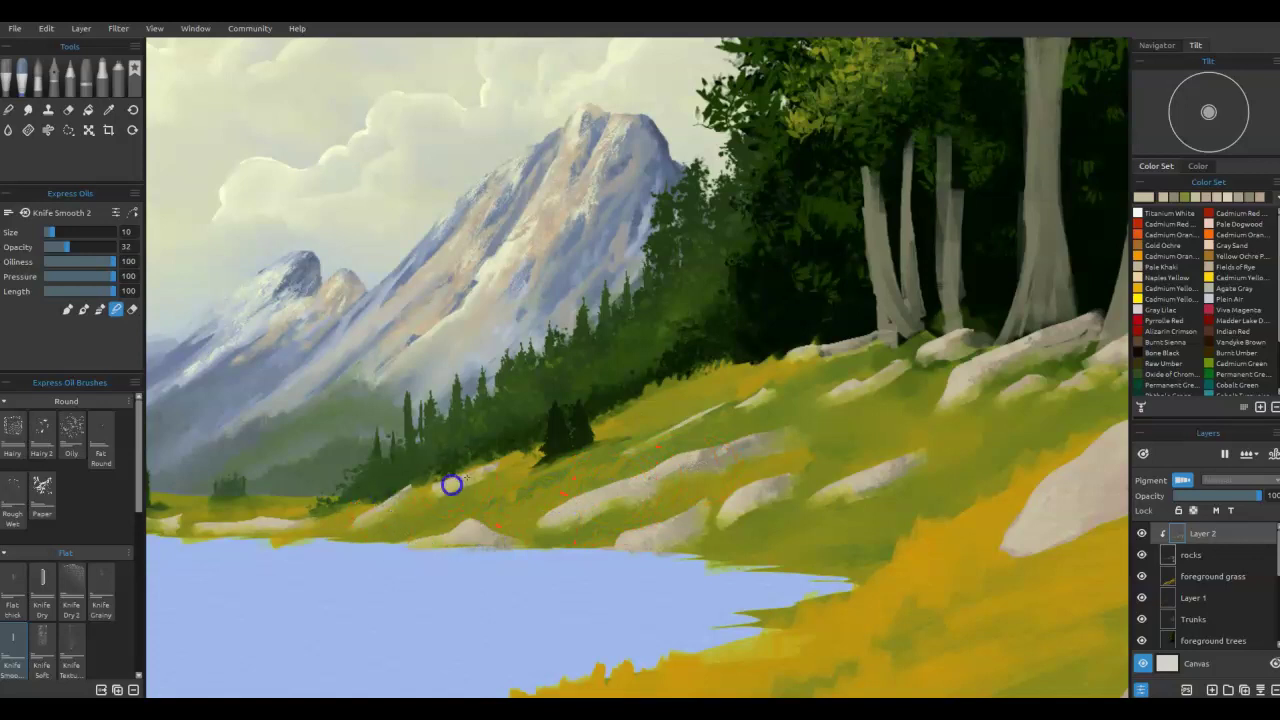
pyautogui.click(843, 360)
pyautogui.click(900, 331)
pyautogui.rightClick(848, 342)
pyautogui.click(1001, 474)
# Step: Select the Trunks layer, pick a light beige, and paint a highlight along the thick trunk's upper left edge
pyautogui.click(1195, 622)
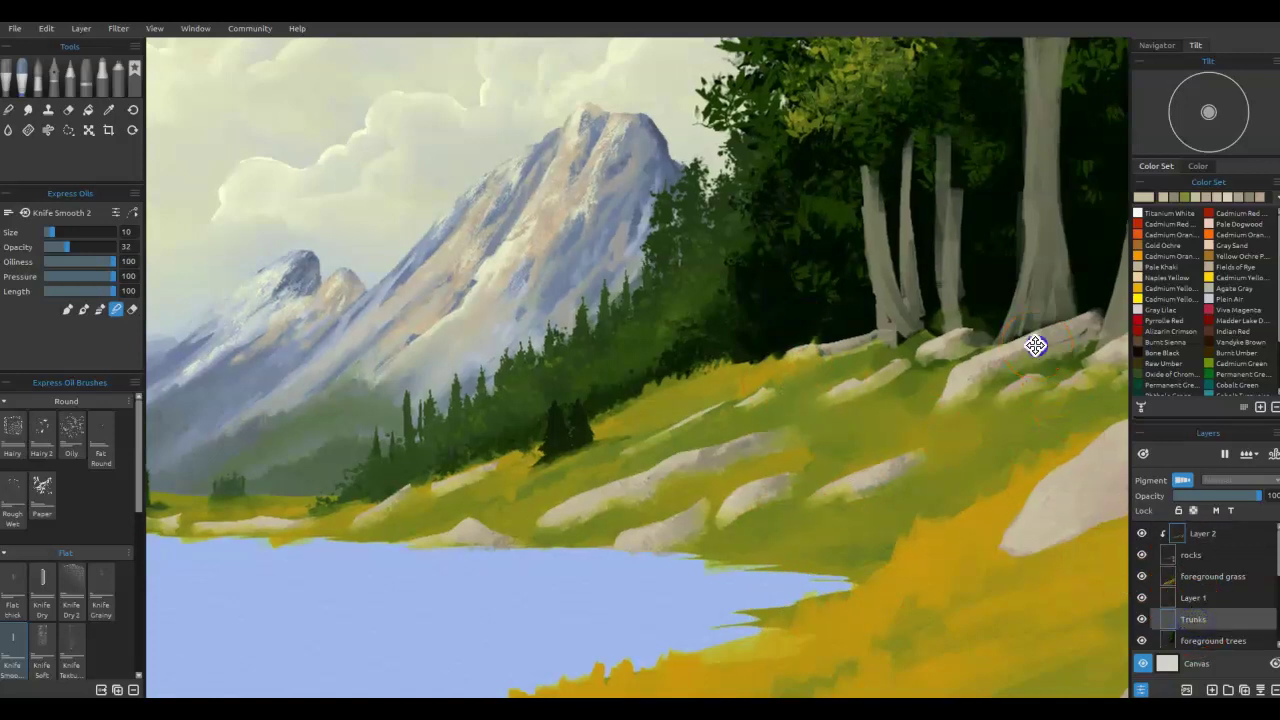
pyautogui.moveTo(1038, 343); pyautogui.dragTo(833, 531)
pyautogui.press('i')
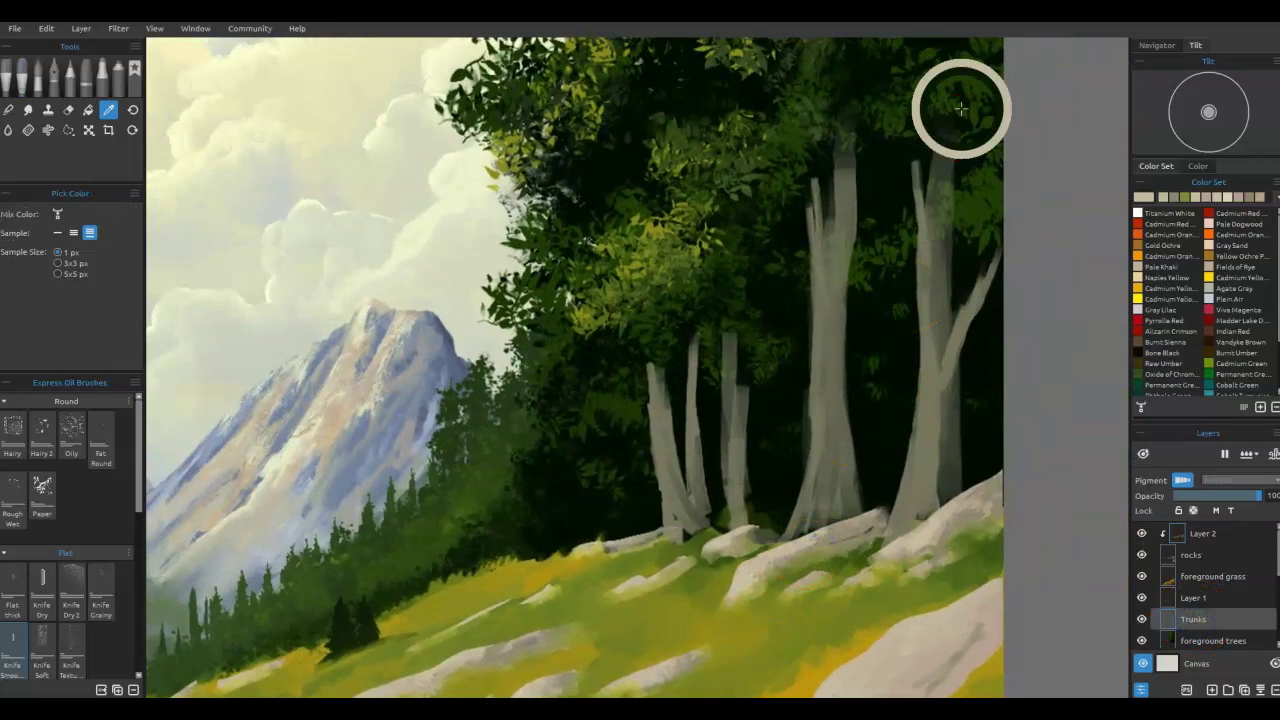
pyautogui.click(960, 108)
pyautogui.moveTo(818, 268); pyautogui.dragTo(816, 323)
pyautogui.moveTo(816, 324); pyautogui.dragTo(815, 323)
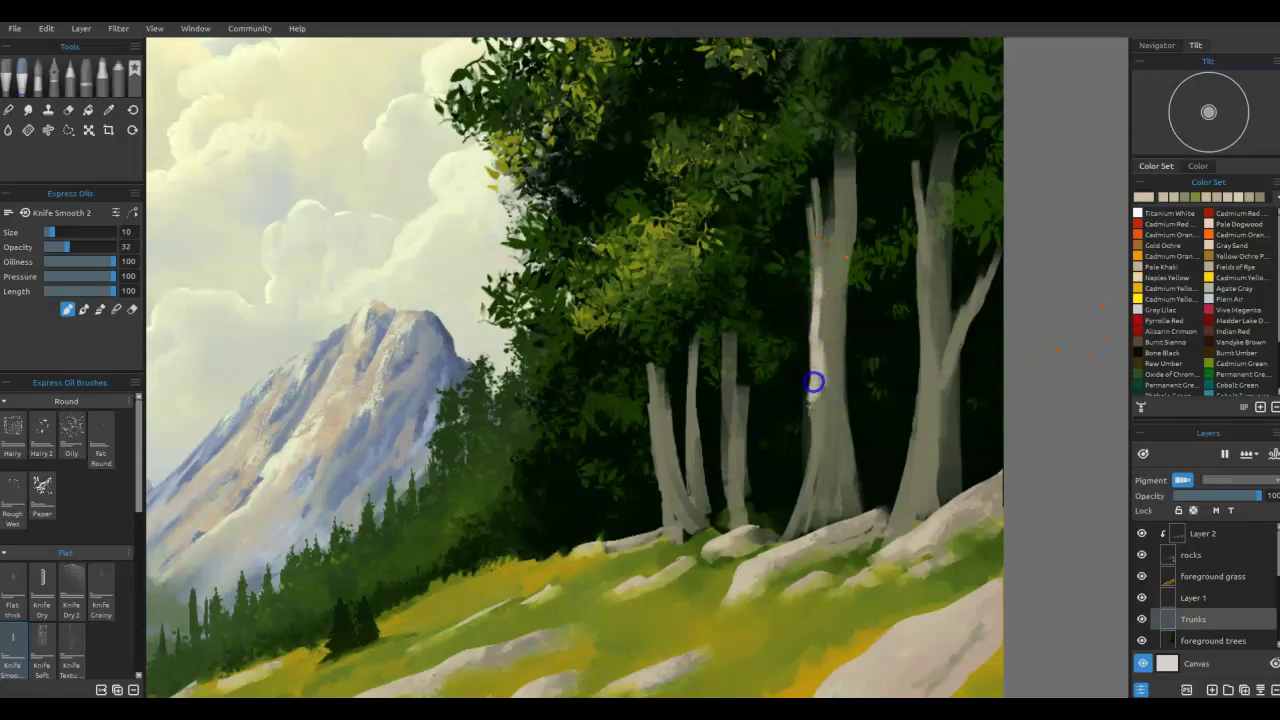
# Step: Extend the highlight down to the thick trunk's base and blend it into the grey bark
pyautogui.moveTo(811, 440); pyautogui.dragTo(814, 464)
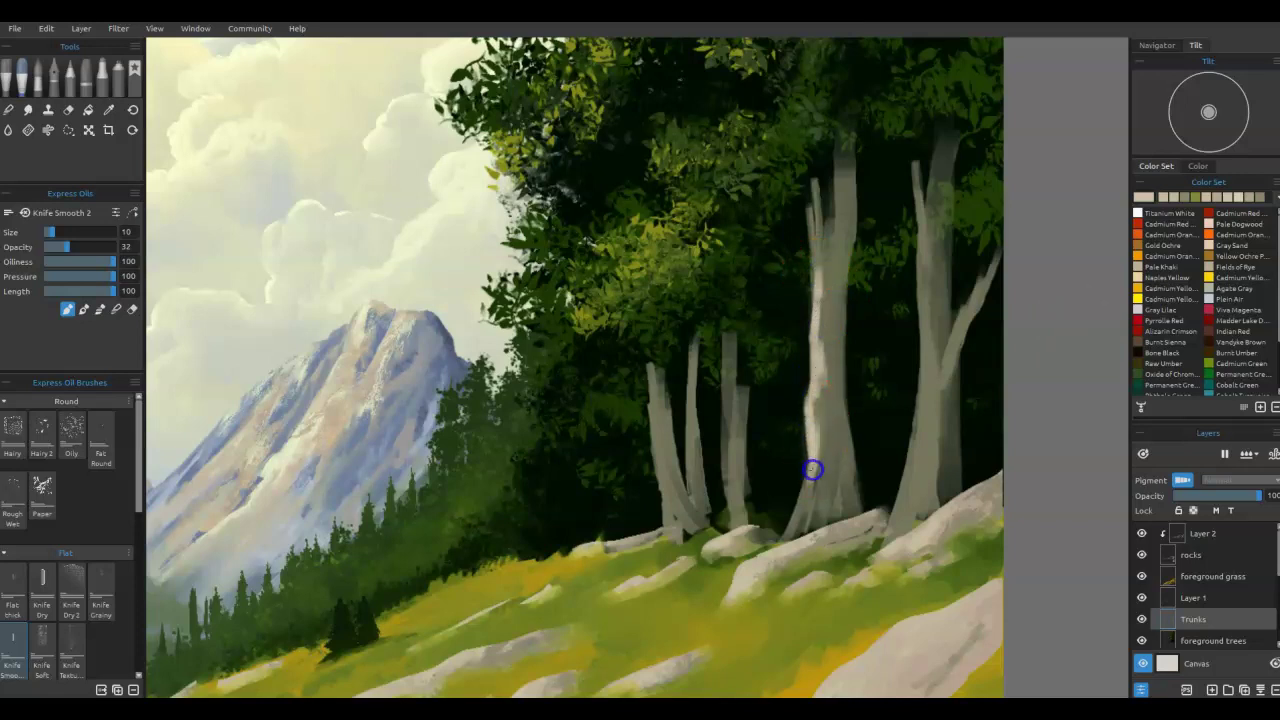
pyautogui.moveTo(812, 420); pyautogui.dragTo(816, 397)
pyautogui.moveTo(810, 482); pyautogui.dragTo(796, 521)
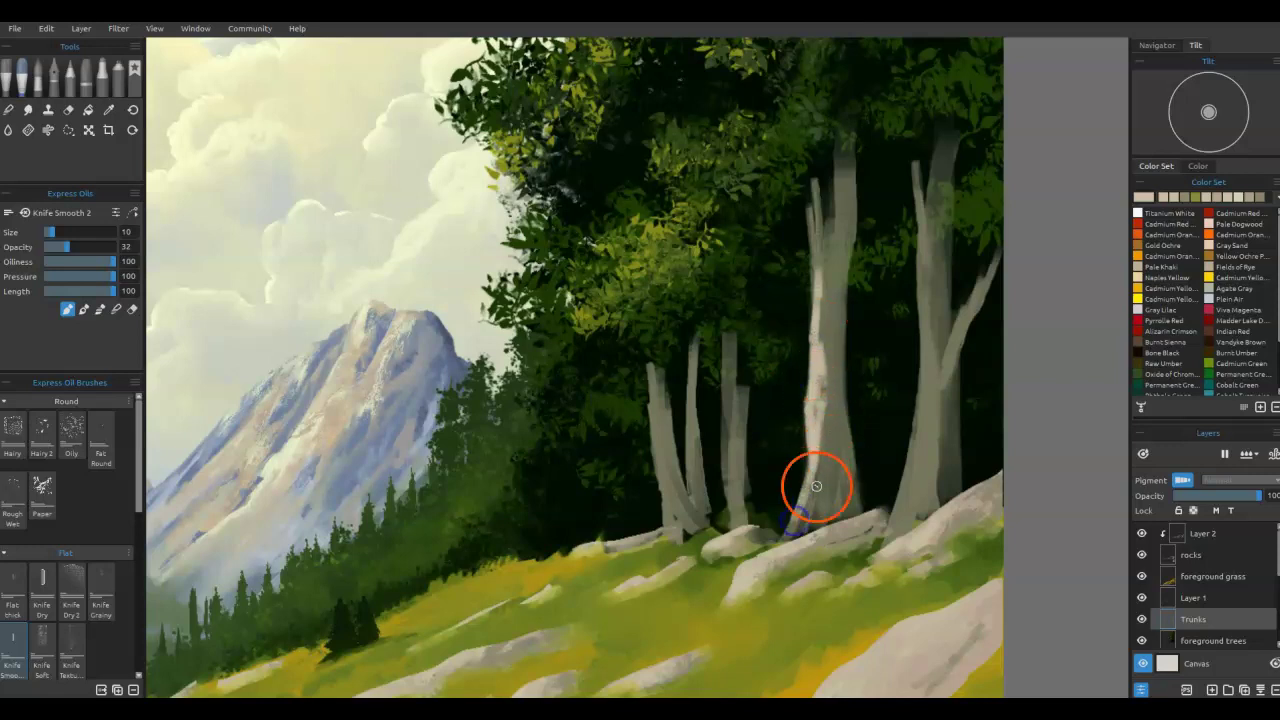
pyautogui.moveTo(814, 334); pyautogui.dragTo(822, 437)
pyautogui.moveTo(823, 320)
pyautogui.mouseDown()
pyautogui.moveTo(823, 379)
pyautogui.moveTo(824, 257)
pyautogui.moveTo(829, 359)
pyautogui.mouseUp()
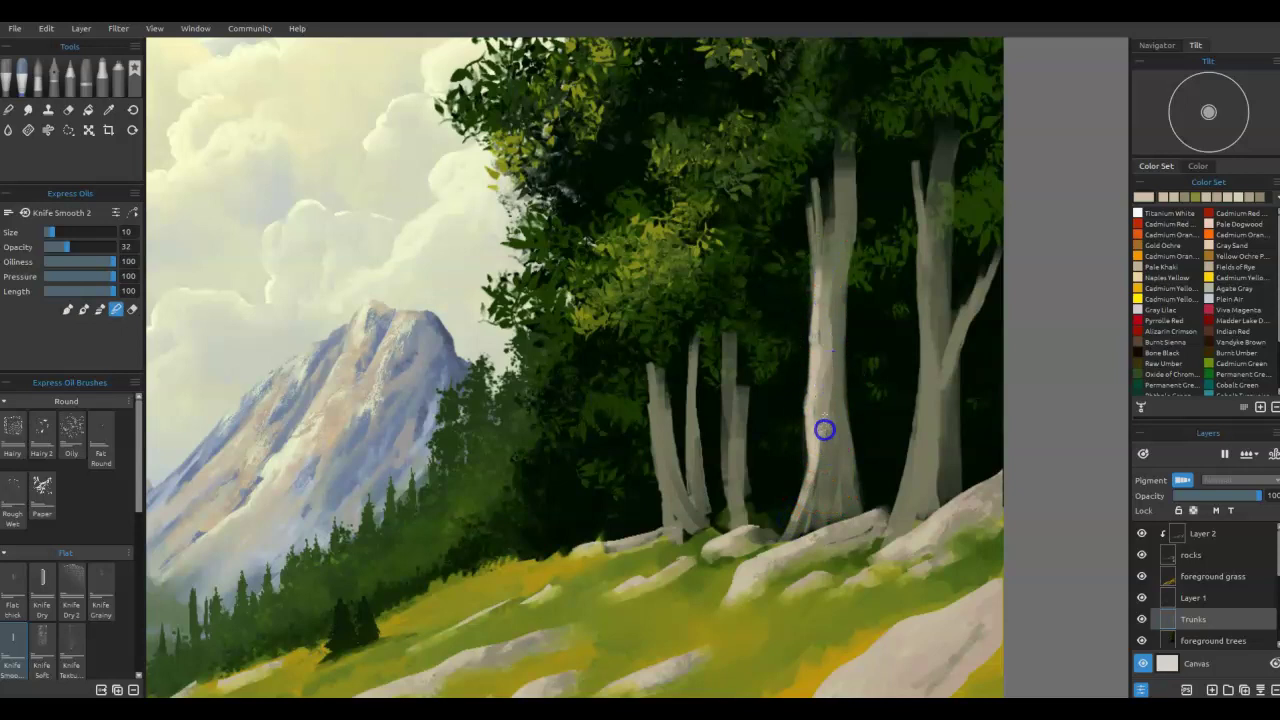
# Step: Blend the highlight into the thick trunk's lower bark and trim the trunk's two side edges with the eraser
pyautogui.moveTo(817, 446)
pyautogui.mouseDown()
pyautogui.moveTo(806, 514)
pyautogui.moveTo(829, 311)
pyautogui.moveTo(817, 503)
pyautogui.moveTo(801, 521)
pyautogui.moveTo(826, 517)
pyautogui.mouseUp()
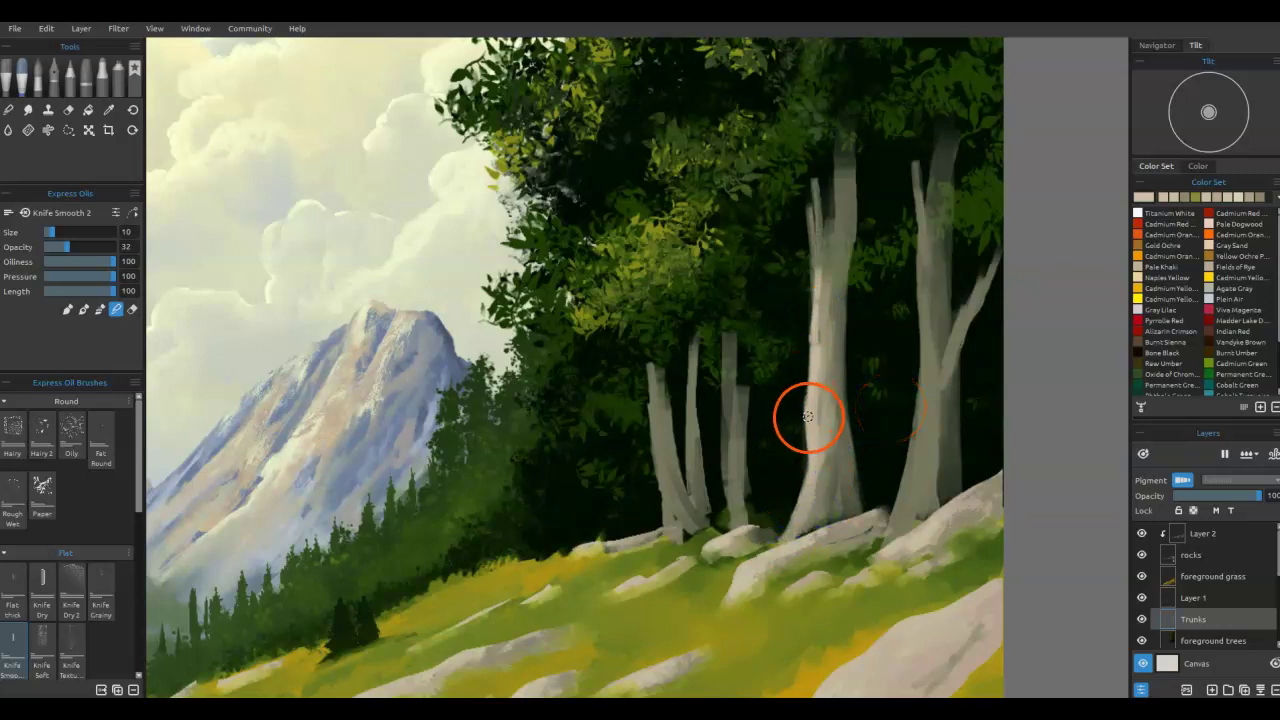
pyautogui.press('e')
pyautogui.moveTo(805, 384)
pyautogui.mouseDown()
pyautogui.moveTo(800, 457)
pyautogui.moveTo(802, 414)
pyautogui.mouseUp()
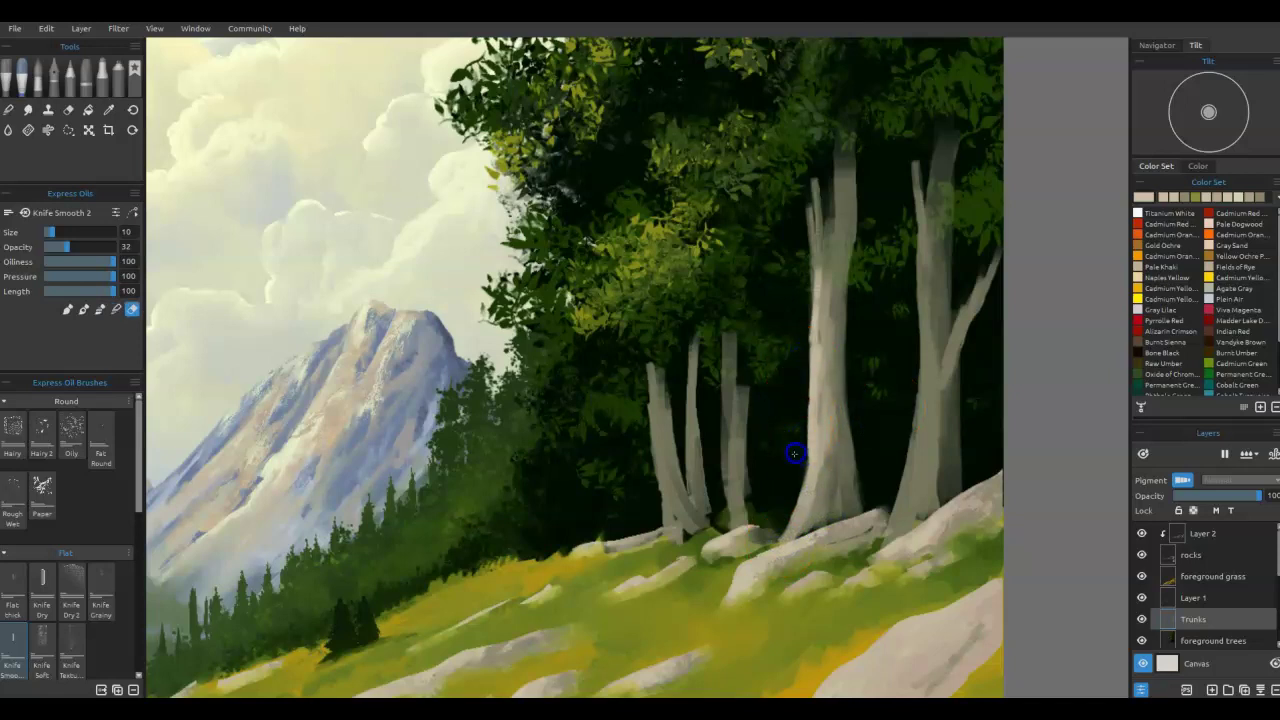
pyautogui.press('e')
pyautogui.press('e')
pyautogui.press('e')
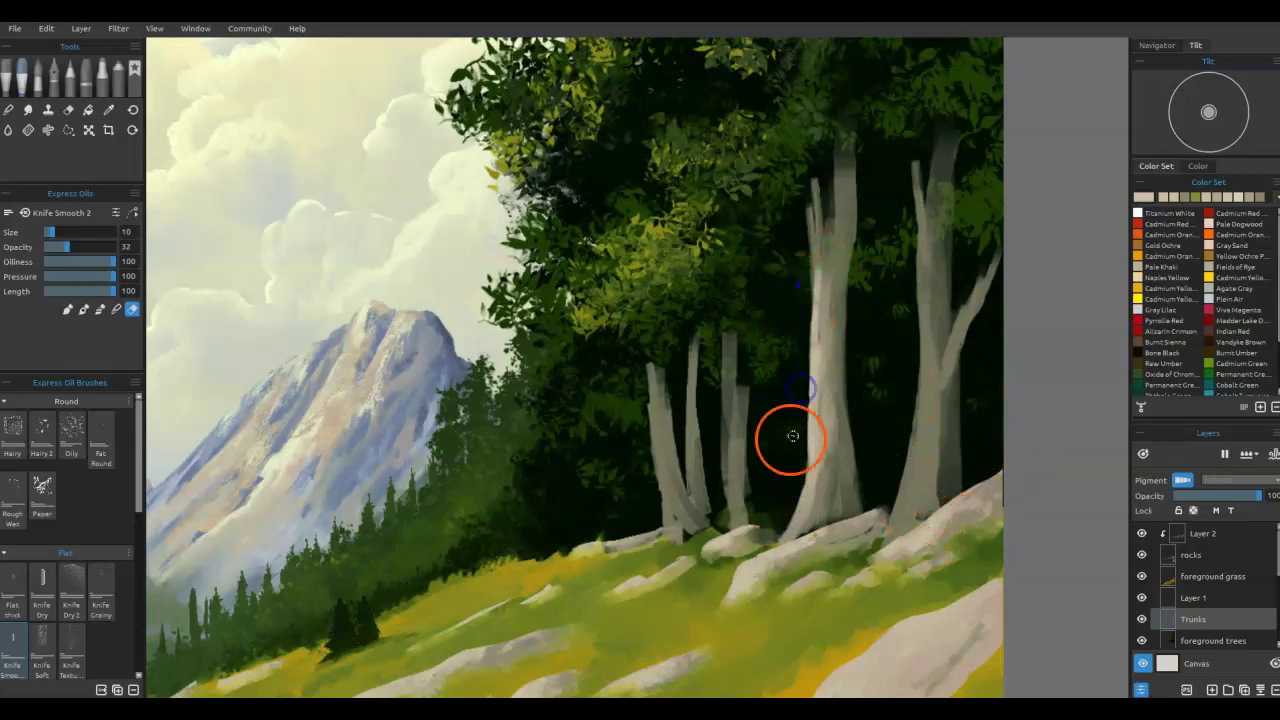
pyautogui.press('e')
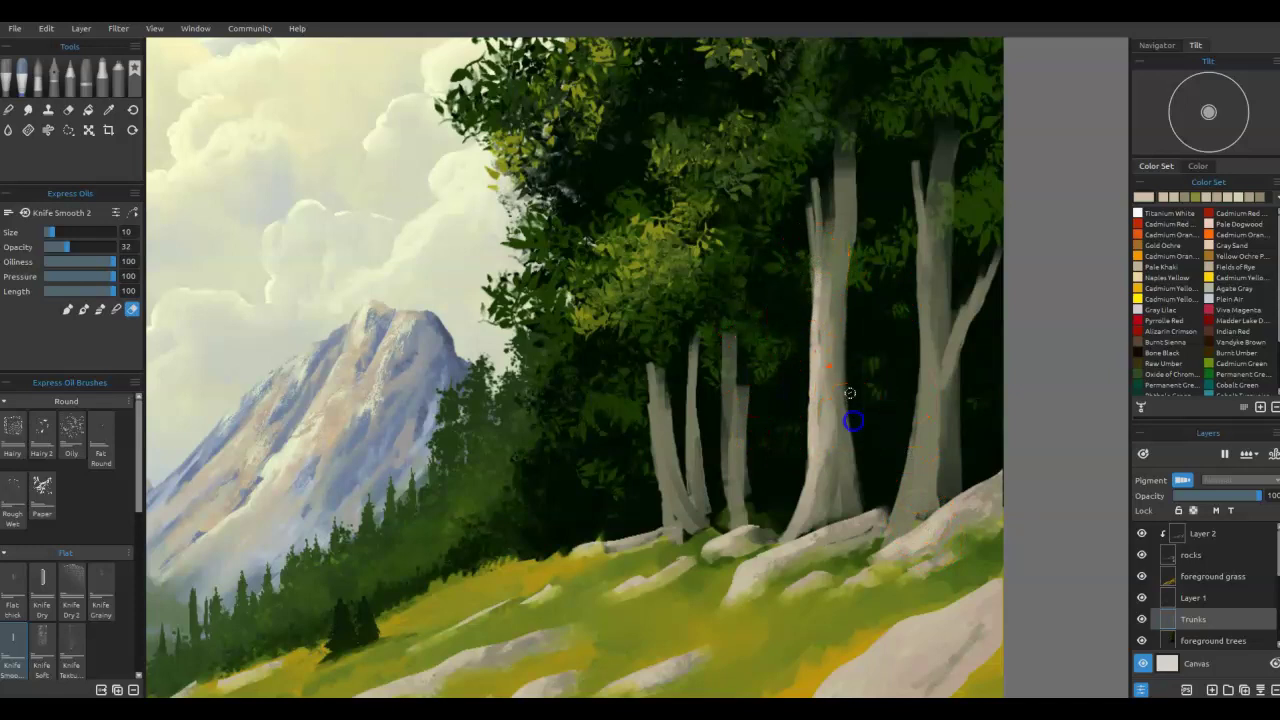
pyautogui.press('e')
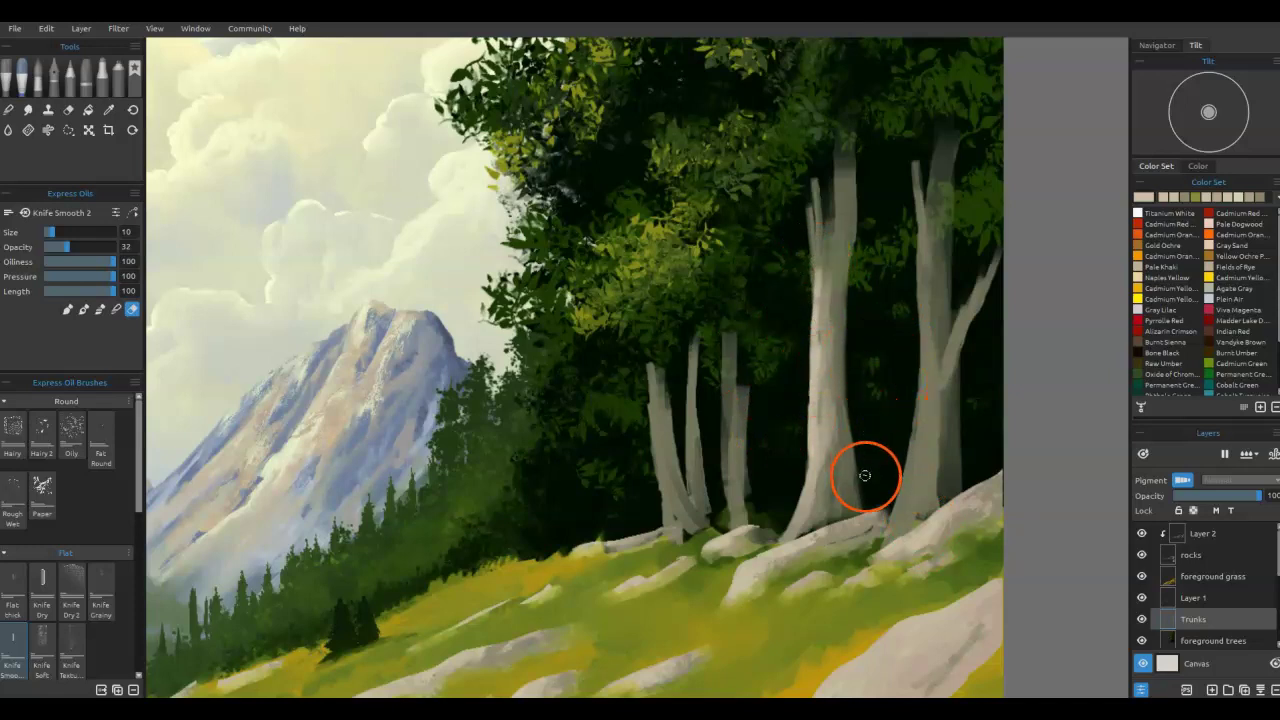
pyautogui.moveTo(865, 484)
pyautogui.mouseDown()
pyautogui.moveTo(857, 348)
pyautogui.moveTo(901, 277)
pyautogui.mouseUp()
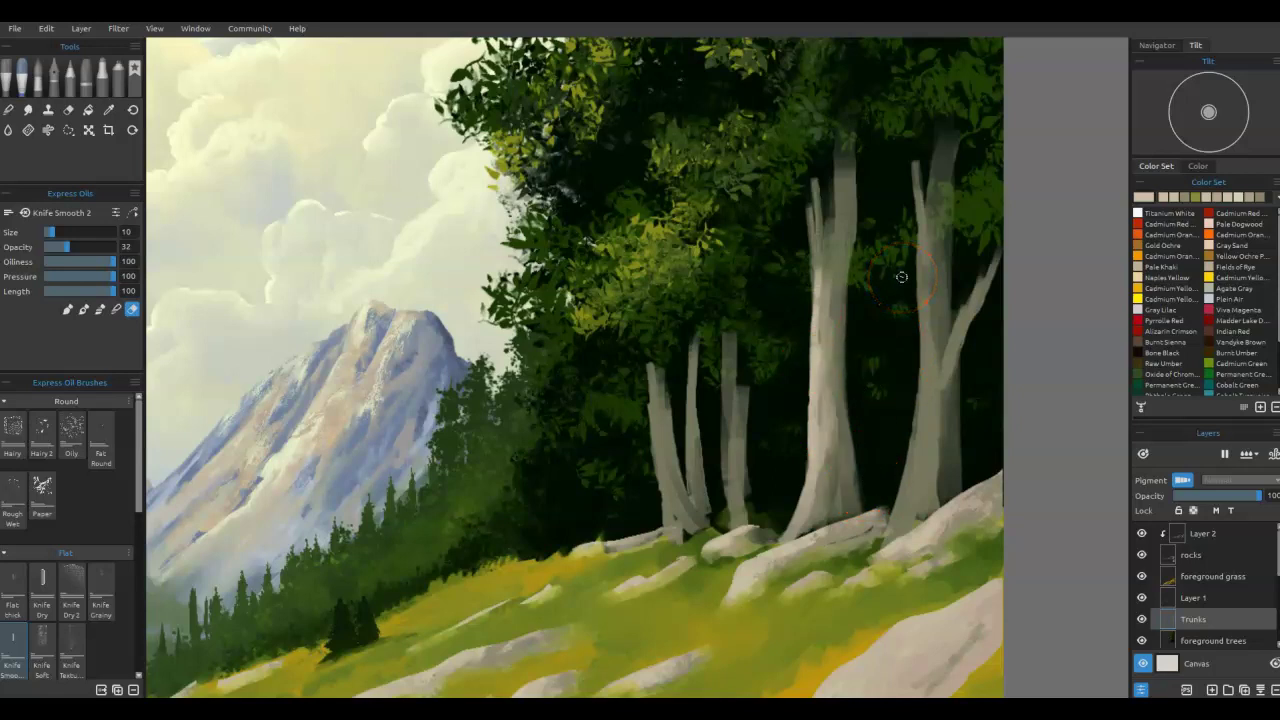
# Step: Paint olive-brown shading down the middle of the thick trunk and start softening it into the bark
pyautogui.press('e')
pyautogui.moveTo(835, 394); pyautogui.dragTo(837, 376)
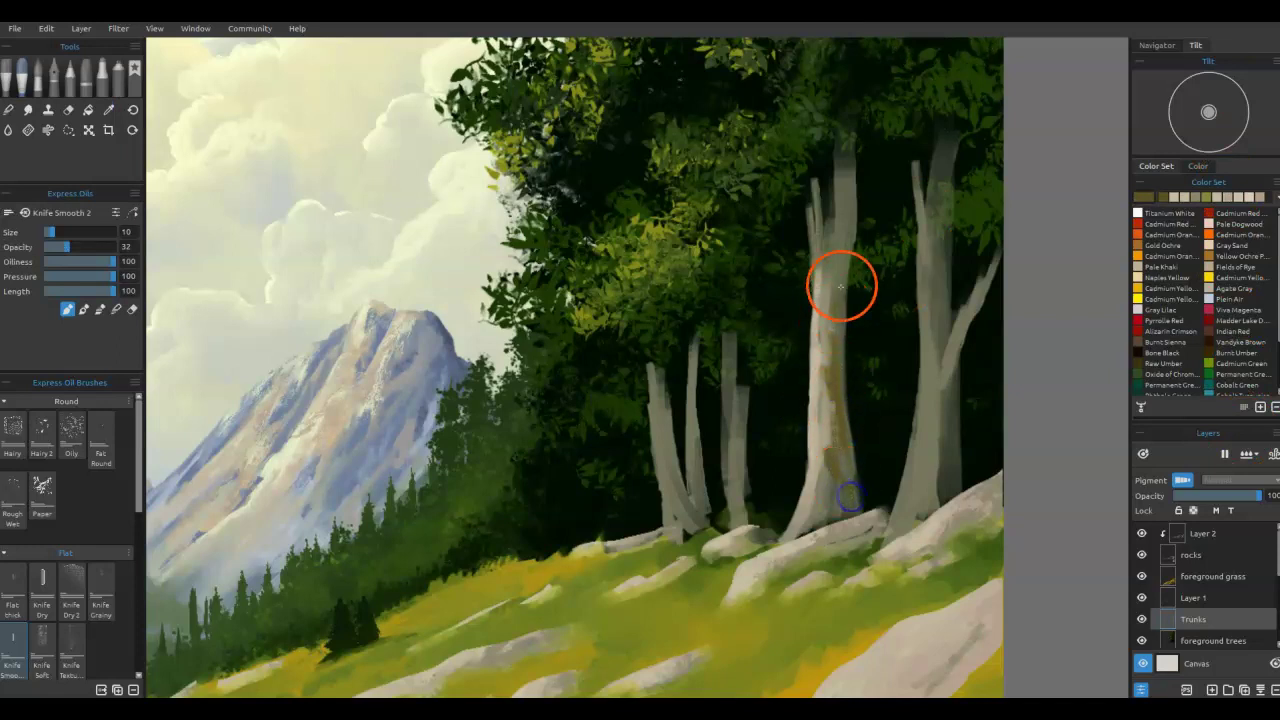
pyautogui.press('b')
pyautogui.moveTo(829, 311); pyautogui.dragTo(834, 300)
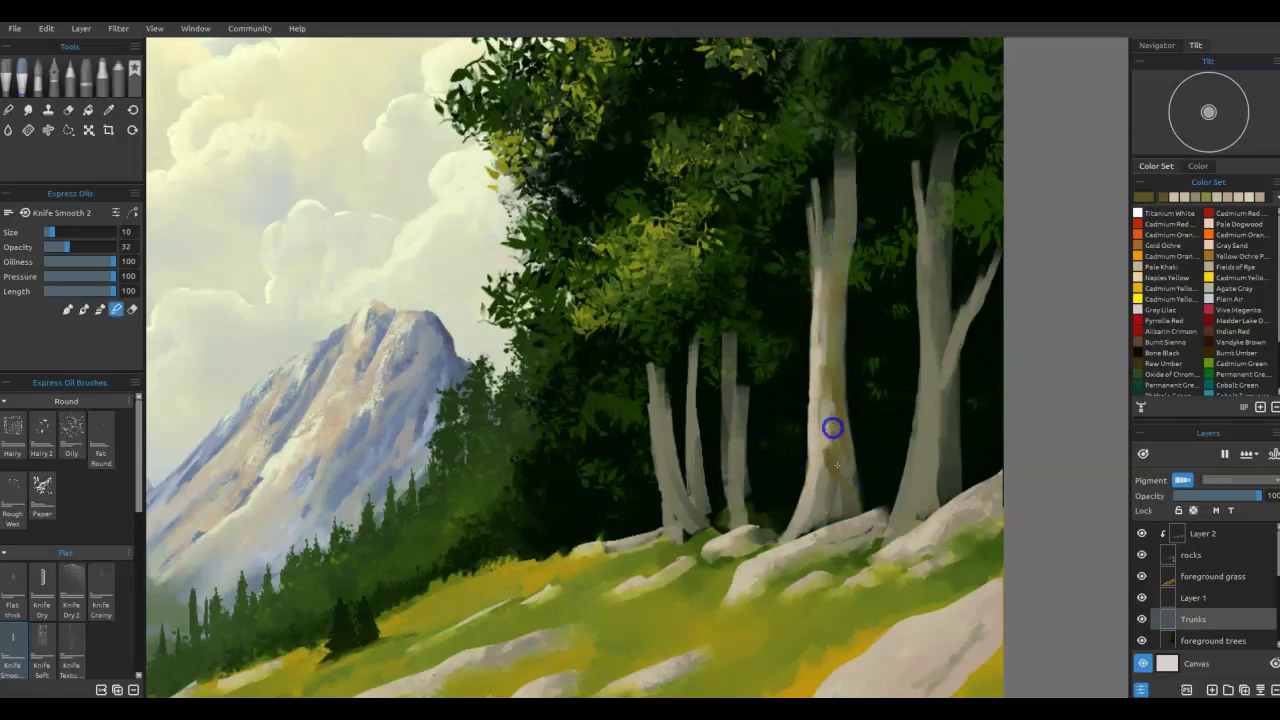
# Step: Blend the thick trunk's highlight and brown shading with the Woodgrain brush, enlarged to size 10
pyautogui.click(9, 72)
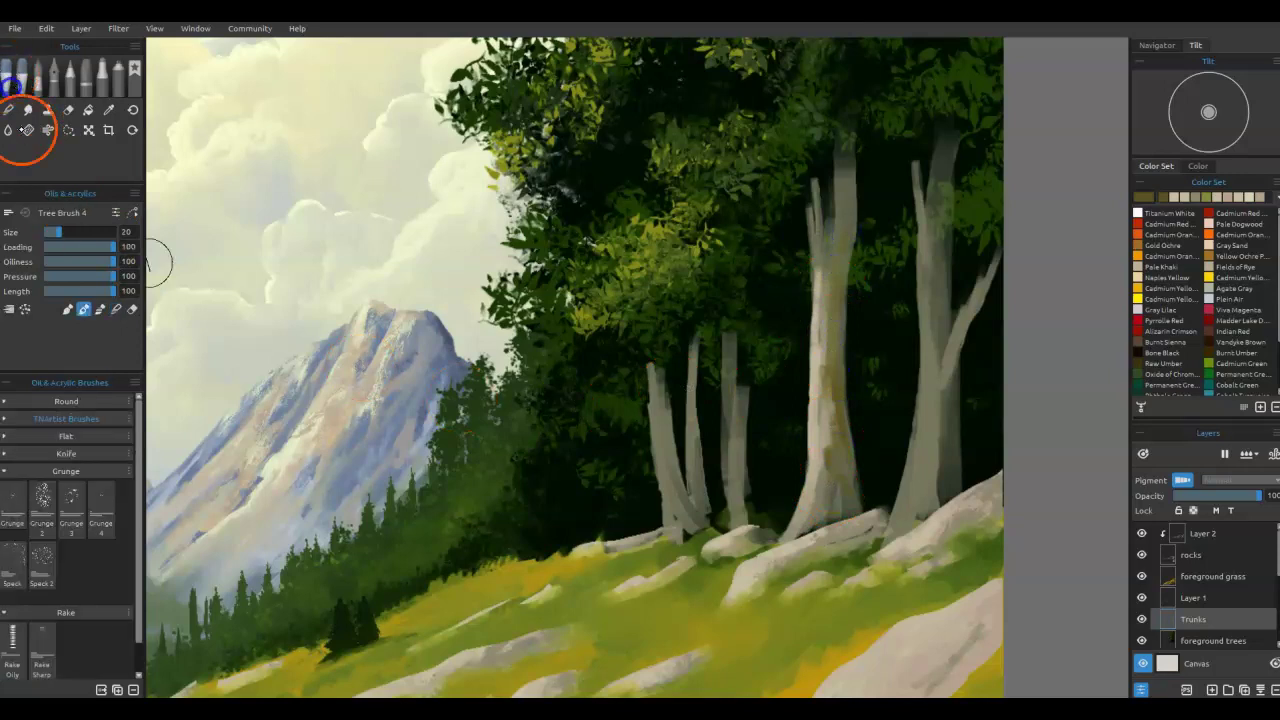
pyautogui.click(23, 419)
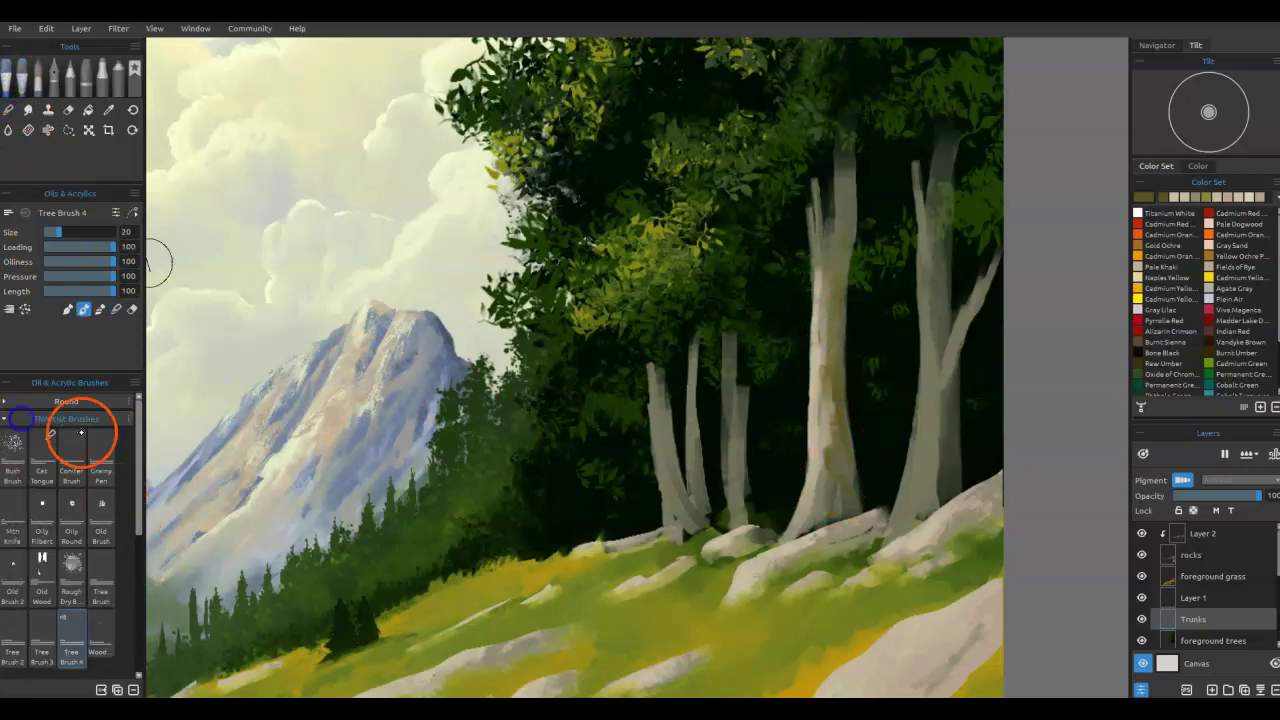
pyautogui.click(108, 626)
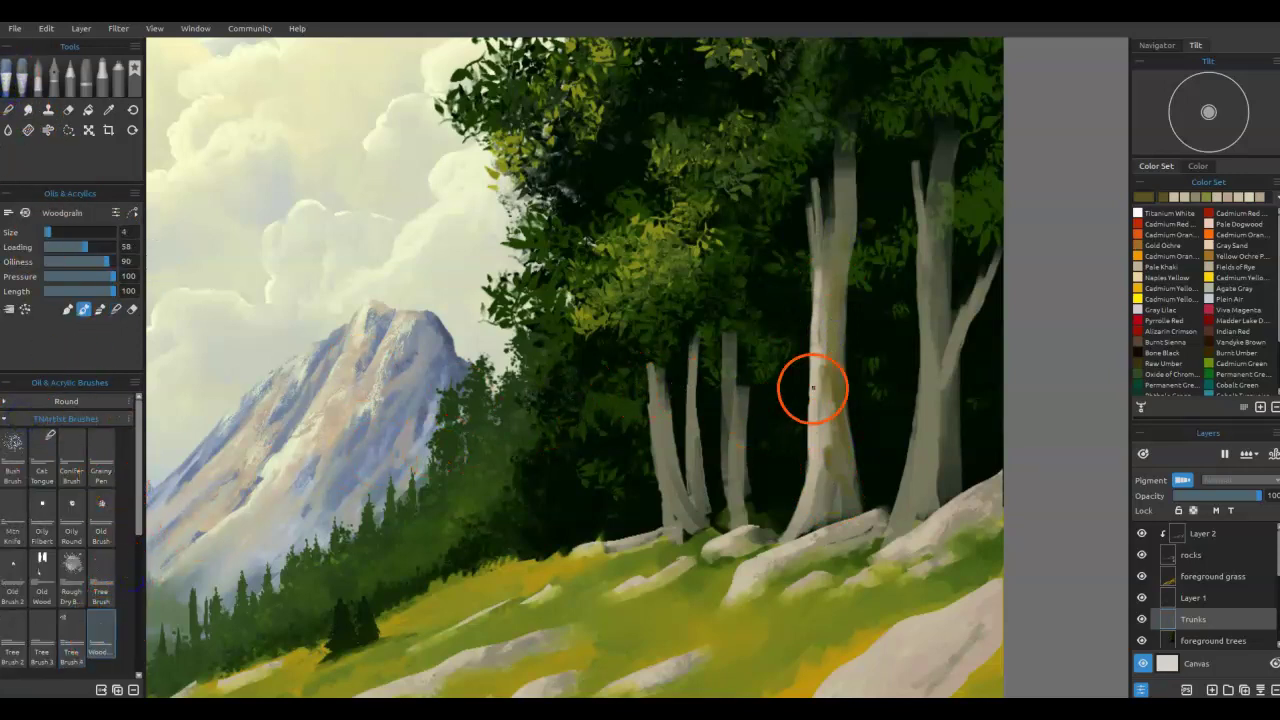
pyautogui.press(']')
pyautogui.moveTo(806, 440)
pyautogui.mouseDown()
pyautogui.moveTo(833, 385)
pyautogui.moveTo(842, 454)
pyautogui.moveTo(820, 508)
pyautogui.moveTo(827, 459)
pyautogui.moveTo(812, 517)
pyautogui.moveTo(826, 462)
pyautogui.moveTo(829, 501)
pyautogui.moveTo(843, 403)
pyautogui.moveTo(830, 411)
pyautogui.moveTo(823, 337)
pyautogui.moveTo(829, 362)
pyautogui.moveTo(839, 256)
pyautogui.moveTo(815, 508)
pyautogui.moveTo(822, 428)
pyautogui.moveTo(834, 496)
pyautogui.moveTo(829, 457)
pyautogui.mouseUp()
pyautogui.press(']')
pyautogui.press(']')
pyautogui.press('b')
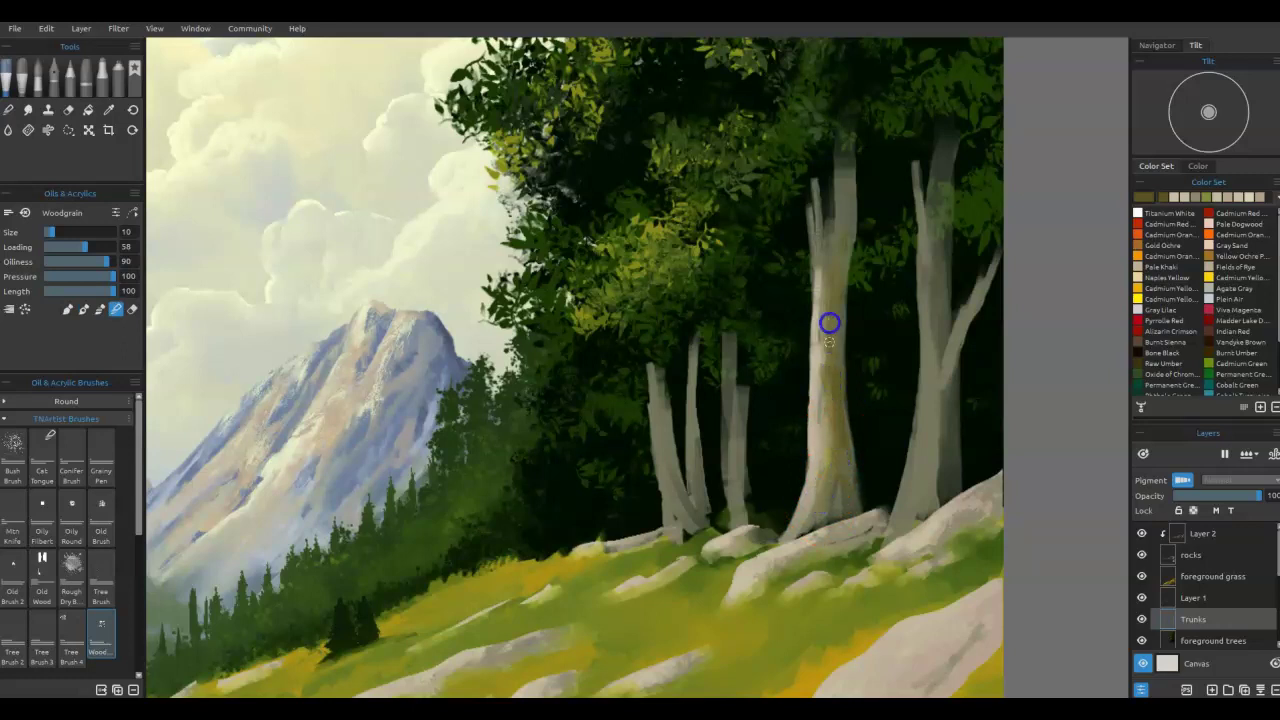
pyautogui.moveTo(824, 295)
pyautogui.mouseDown()
pyautogui.moveTo(834, 426)
pyautogui.moveTo(831, 320)
pyautogui.moveTo(818, 309)
pyautogui.moveTo(822, 323)
pyautogui.mouseUp()
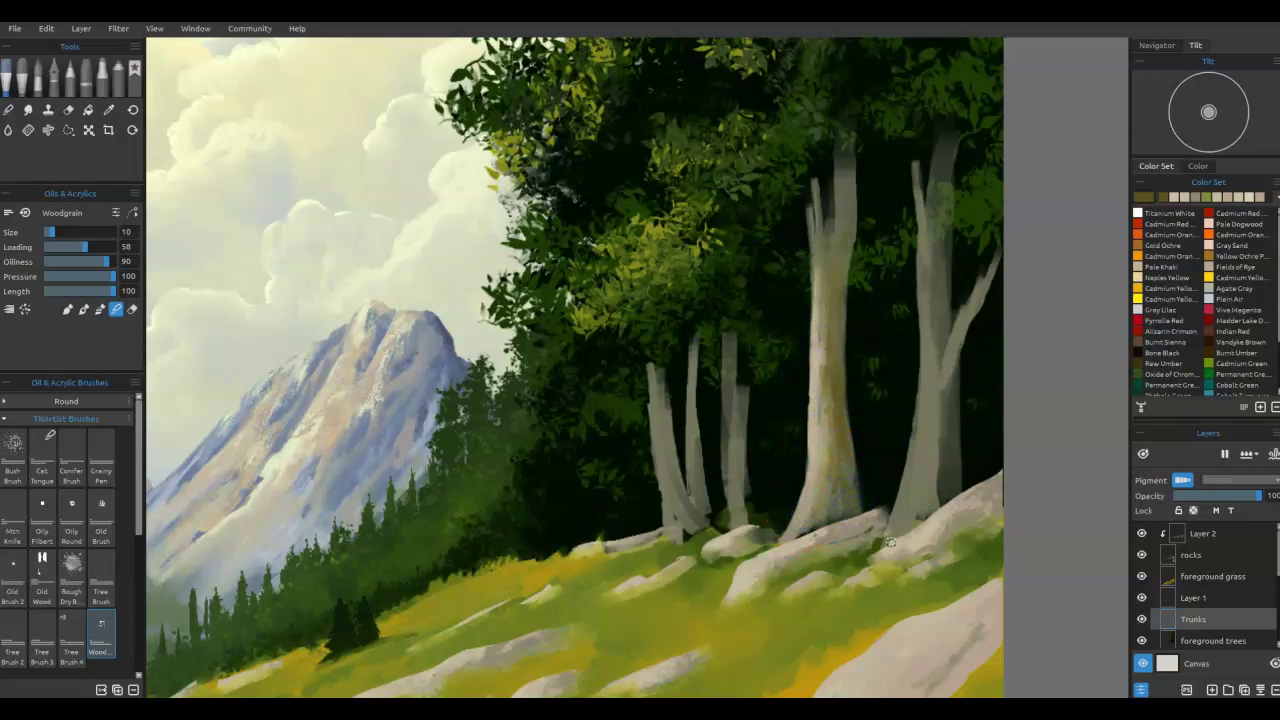
# Step: Paint a near-black shadow along the thick trunk's right edge, from the base up to the foliage
pyautogui.moveTo(890, 541)
pyautogui.mouseDown()
pyautogui.moveTo(875, 437)
pyautogui.moveTo(844, 441)
pyautogui.moveTo(847, 286)
pyautogui.moveTo(853, 490)
pyautogui.moveTo(840, 395)
pyautogui.moveTo(841, 459)
pyautogui.mouseUp()
pyautogui.moveTo(843, 405); pyautogui.dragTo(857, 243)
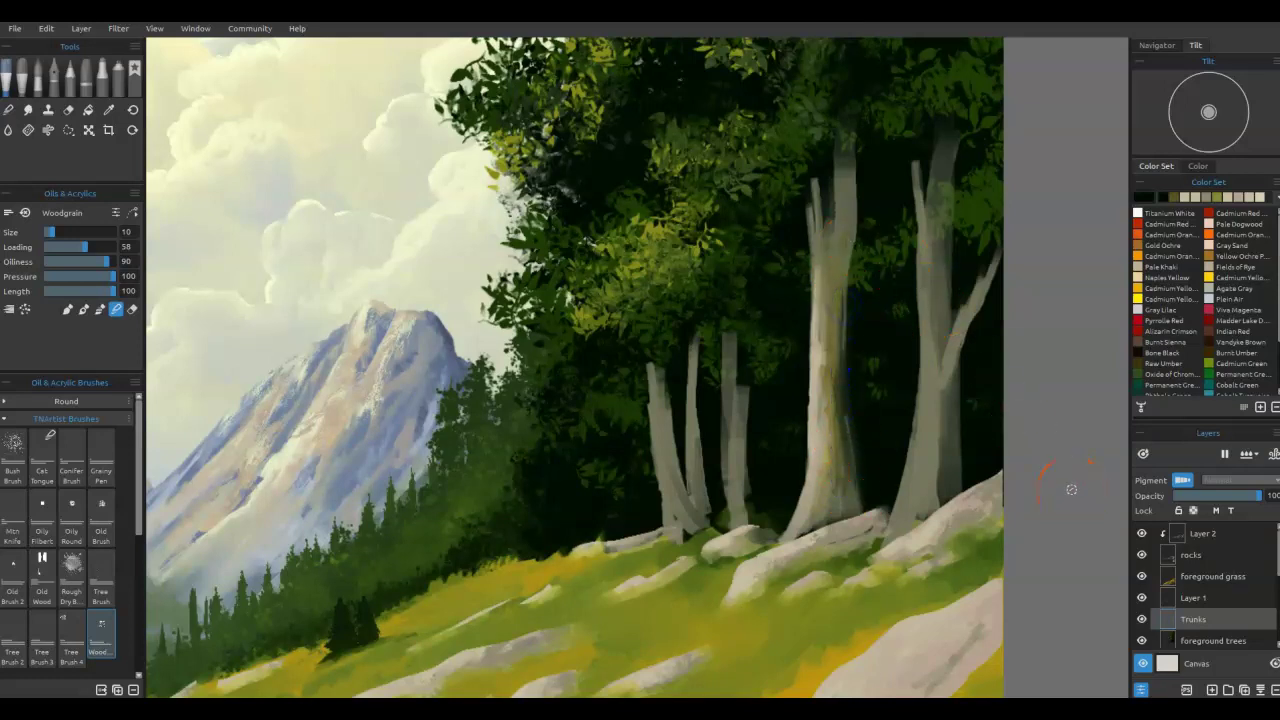
pyautogui.moveTo(851, 294); pyautogui.dragTo(814, 491)
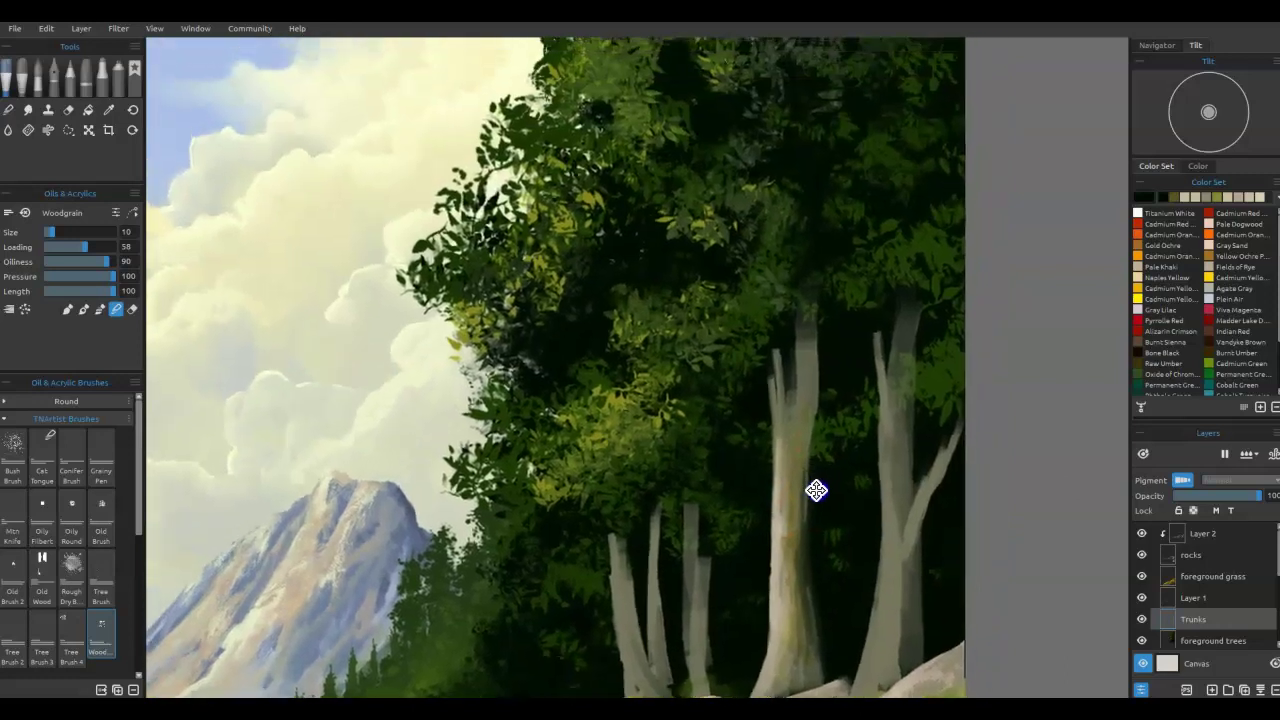
pyautogui.keyDown('alt'); pyautogui.click(836, 372); pyautogui.keyUp('alt')
pyautogui.moveTo(814, 371)
pyautogui.mouseDown()
pyautogui.moveTo(814, 332)
pyautogui.moveTo(816, 424)
pyautogui.mouseUp()
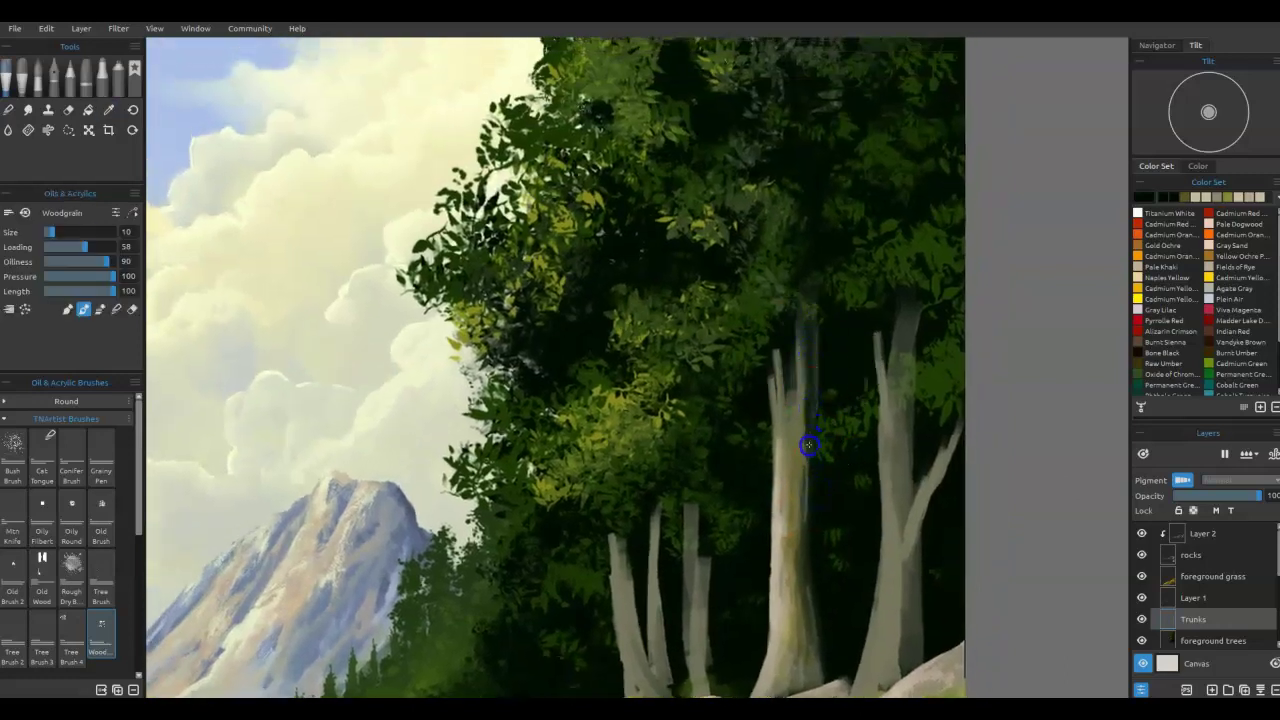
pyautogui.moveTo(806, 366)
pyautogui.mouseDown()
pyautogui.moveTo(801, 494)
pyautogui.moveTo(811, 314)
pyautogui.mouseUp()
# Step: Shade the rightmost forked trunk's main stem, using the Cat Tongue brush at size 18 with colours sampled from the bark
pyautogui.click(904, 507)
pyautogui.moveTo(904, 507); pyautogui.dragTo(920, 591)
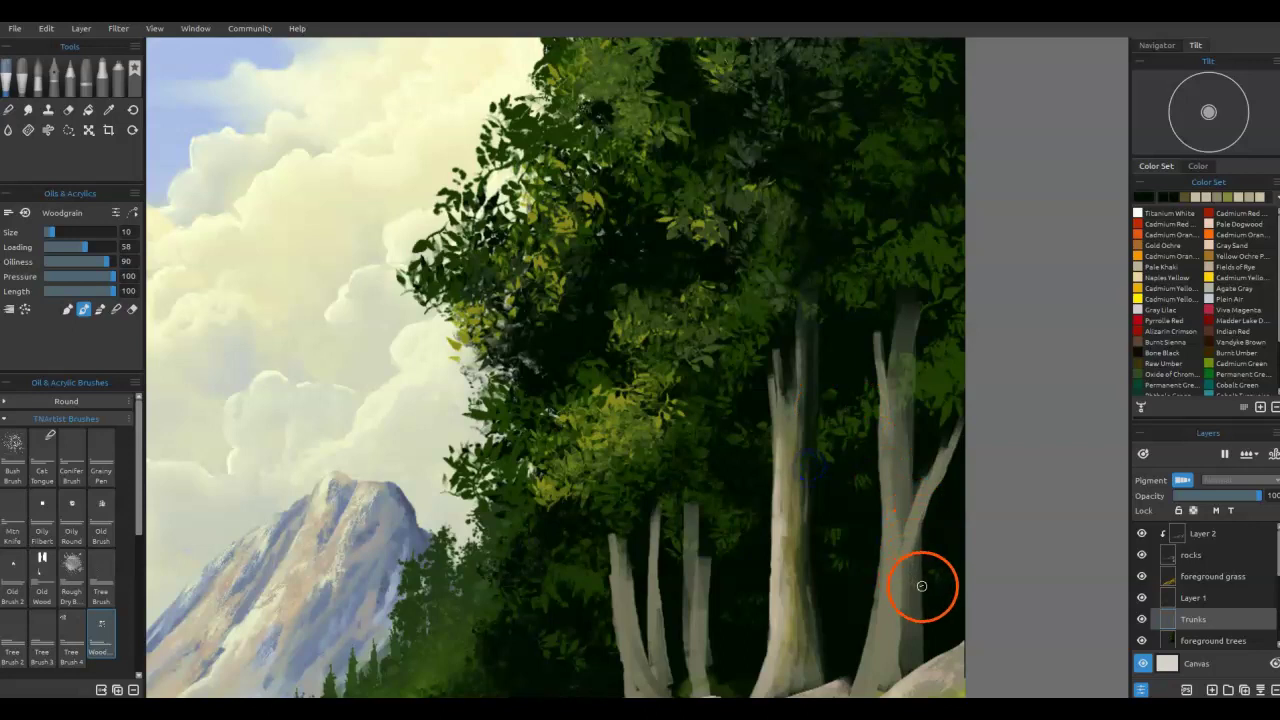
pyautogui.click(42, 455)
pyautogui.moveTo(770, 472)
pyautogui.mouseDown()
pyautogui.moveTo(806, 449)
pyautogui.moveTo(804, 405)
pyautogui.mouseUp()
pyautogui.moveTo(810, 357); pyautogui.dragTo(817, 403)
pyautogui.click(920, 371)
pyautogui.moveTo(920, 371)
pyautogui.mouseDown()
pyautogui.moveTo(912, 583)
pyautogui.moveTo(896, 615)
pyautogui.moveTo(883, 562)
pyautogui.mouseUp()
pyautogui.keyDown('alt'); pyautogui.click(897, 603); pyautogui.keyUp('alt')
pyautogui.moveTo(884, 518); pyautogui.dragTo(885, 471)
pyautogui.moveTo(883, 526); pyautogui.dragTo(885, 441)
pyautogui.moveTo(904, 570)
pyautogui.mouseDown()
pyautogui.moveTo(911, 606)
pyautogui.moveTo(904, 582)
pyautogui.mouseUp()
# Step: Shade the forked trunk's base and its right branch with sampled grey tones, separating the branch from the main stem
pyautogui.keyDown('alt'); pyautogui.click(914, 600); pyautogui.keyUp('alt')
pyautogui.moveTo(898, 622); pyautogui.dragTo(889, 668)
pyautogui.moveTo(902, 594)
pyautogui.mouseDown()
pyautogui.moveTo(888, 474)
pyautogui.moveTo(911, 486)
pyautogui.moveTo(906, 569)
pyautogui.moveTo(932, 490)
pyautogui.mouseUp()
pyautogui.keyDown('alt'); pyautogui.click(889, 473); pyautogui.keyUp('alt')
pyautogui.moveTo(912, 560)
pyautogui.mouseDown()
pyautogui.moveTo(932, 491)
pyautogui.moveTo(911, 555)
pyautogui.mouseUp()
pyautogui.moveTo(945, 469); pyautogui.dragTo(963, 408)
pyautogui.moveTo(927, 512); pyautogui.dragTo(912, 573)
# Step: Soften the thick trunk's upper fork and the rightmost trunk's stem with the Cat Tongue brush in blend mode
pyautogui.moveTo(780, 349); pyautogui.dragTo(778, 388)
pyautogui.moveTo(784, 457); pyautogui.dragTo(775, 365)
pyautogui.moveTo(795, 445)
pyautogui.mouseDown()
pyautogui.moveTo(800, 333)
pyautogui.moveTo(777, 434)
pyautogui.mouseUp()
pyautogui.moveTo(769, 313)
pyautogui.mouseDown()
pyautogui.moveTo(830, 409)
pyautogui.moveTo(785, 359)
pyautogui.moveTo(783, 377)
pyautogui.moveTo(778, 338)
pyautogui.moveTo(787, 410)
pyautogui.mouseUp()
pyautogui.moveTo(895, 405); pyautogui.dragTo(893, 501)
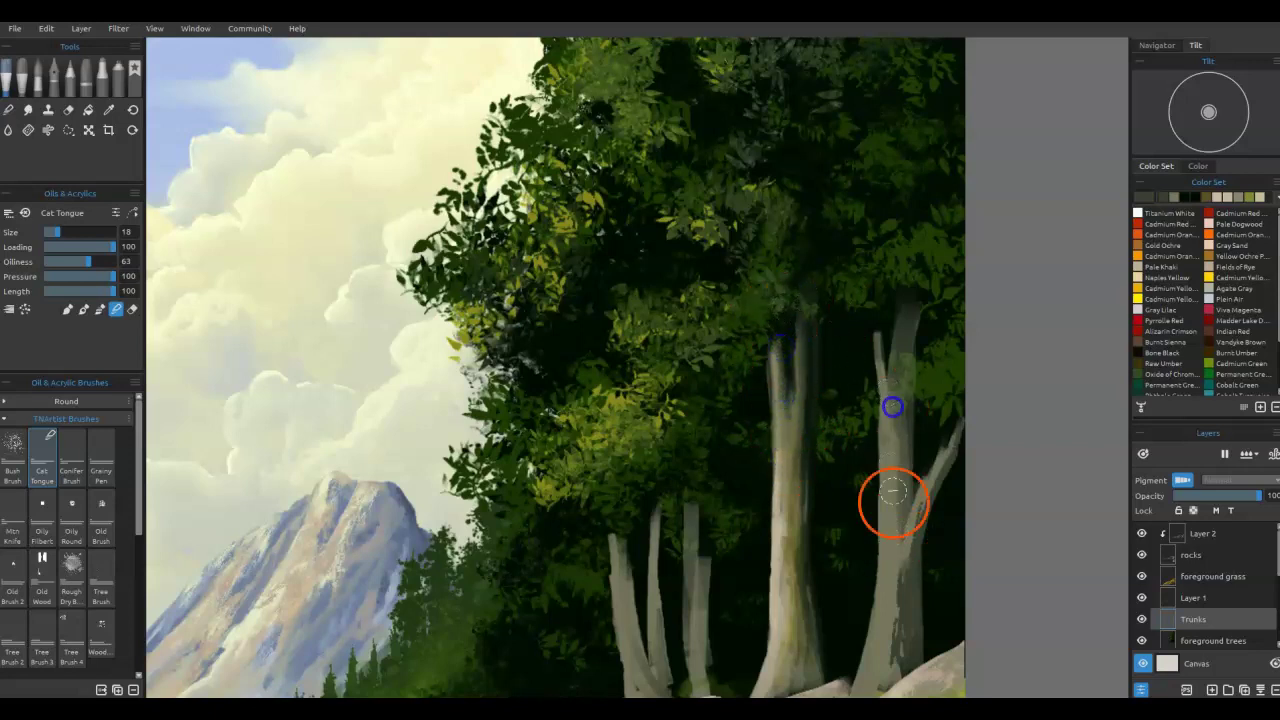
pyautogui.moveTo(896, 556)
pyautogui.mouseDown()
pyautogui.moveTo(898, 676)
pyautogui.moveTo(903, 653)
pyautogui.moveTo(886, 668)
pyautogui.mouseUp()
# Step: Add bark texture to the rightmost trunk's stem with the Old Wood brush reduced to size 12
pyautogui.click(819, 520)
pyautogui.click(41, 575)
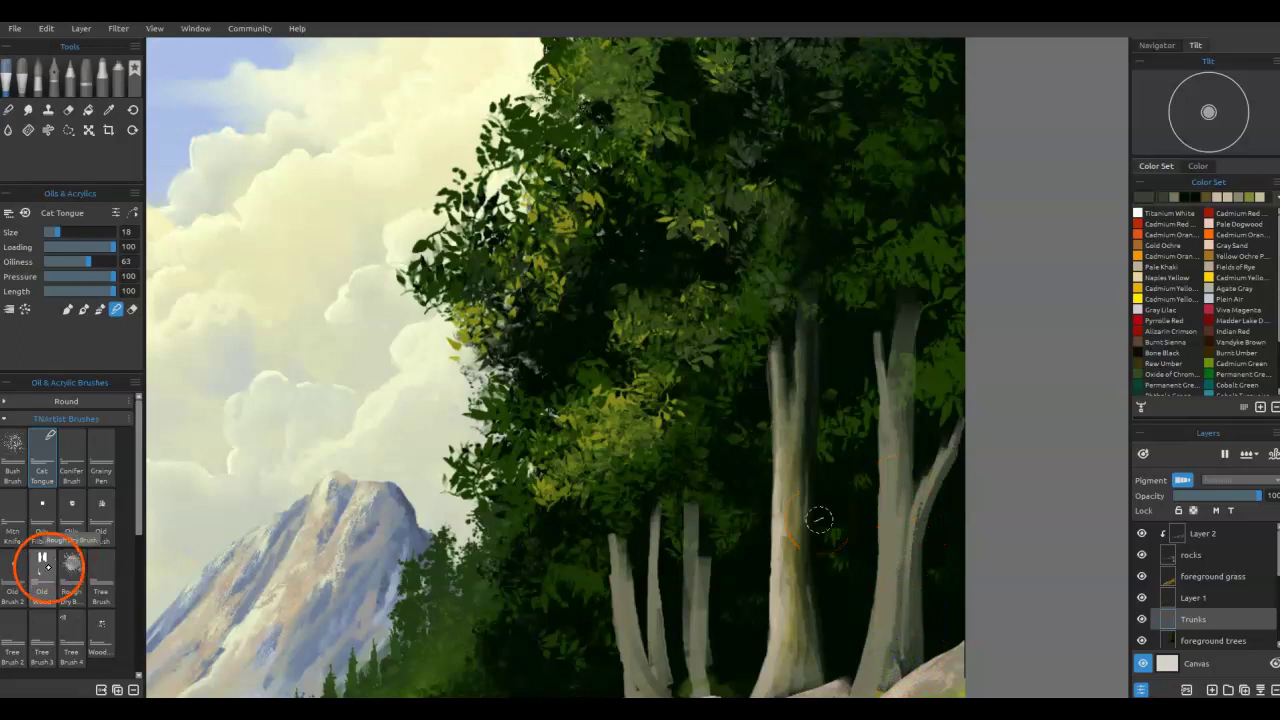
pyautogui.press('[')
pyautogui.press('[')
pyautogui.press('[')
pyautogui.press('[')
pyautogui.press('[')
pyautogui.press('[')
pyautogui.press('[')
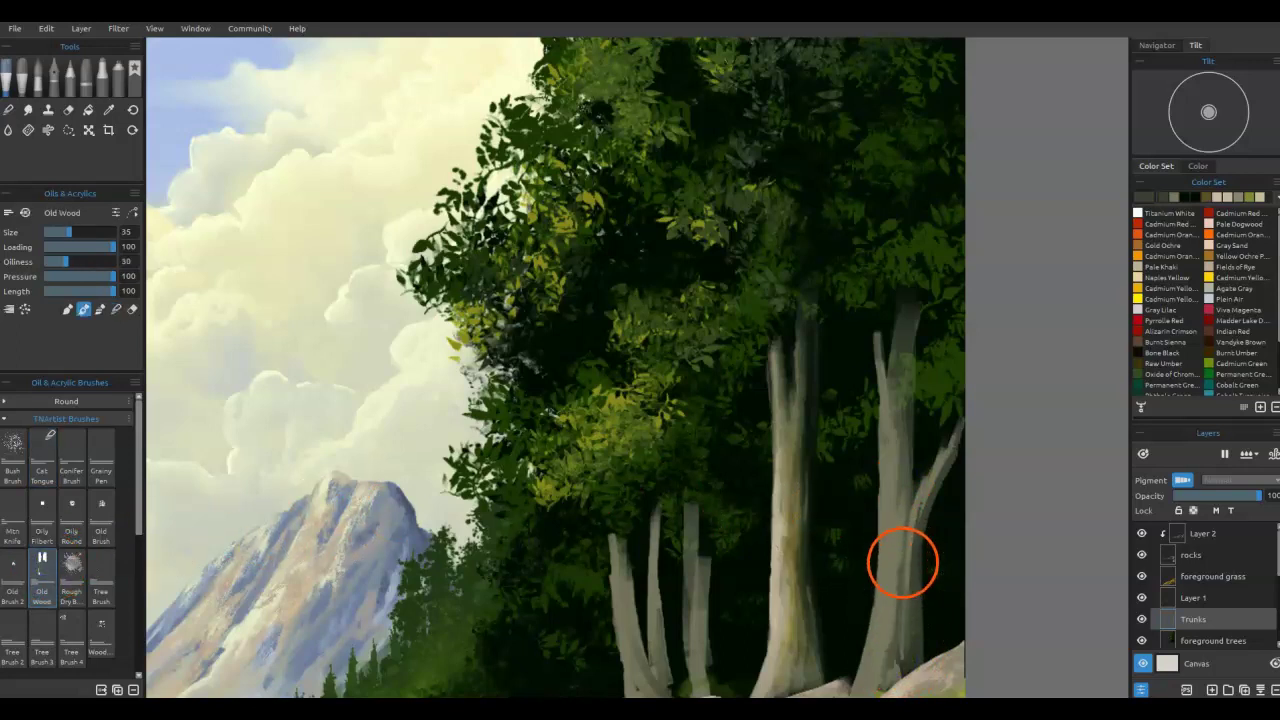
pyautogui.moveTo(894, 497); pyautogui.dragTo(891, 583)
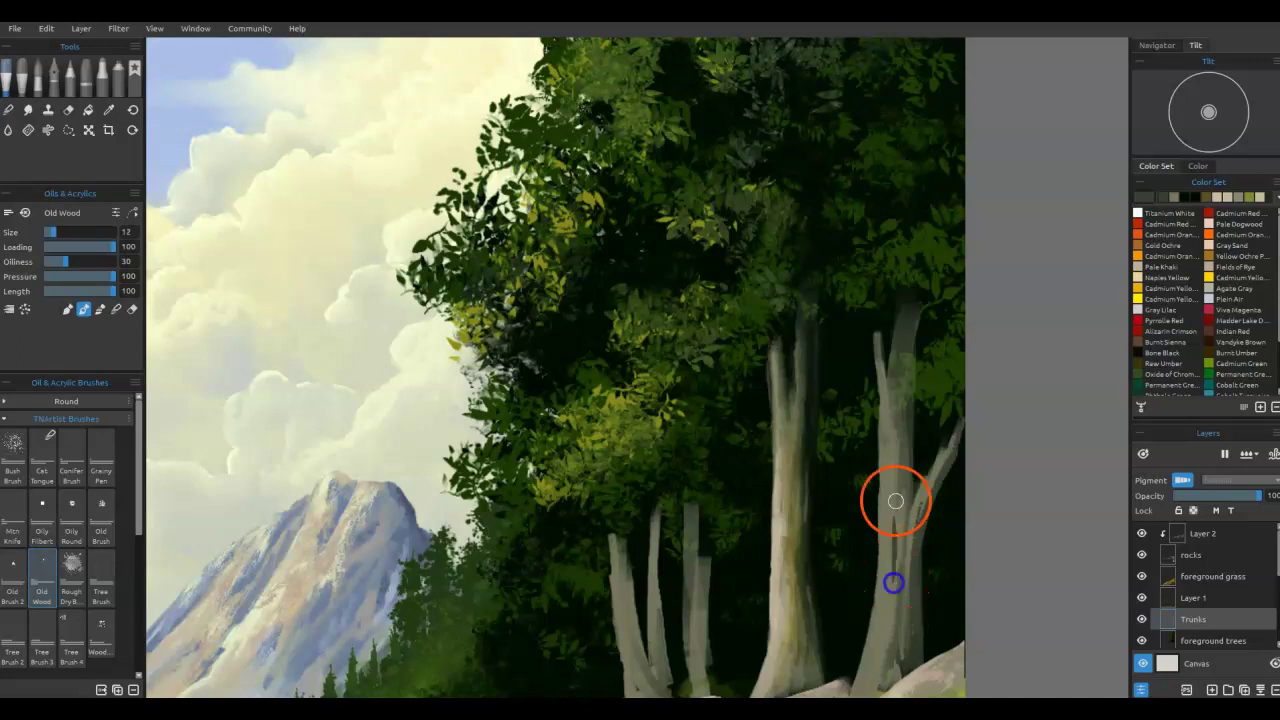
pyautogui.moveTo(910, 485); pyautogui.dragTo(904, 409)
# Step: Sample a light beige from the thick trunk and paint bark highlights along the rightmost trunk, its branch and its base
pyautogui.keyDown('alt'); pyautogui.click(785, 532); pyautogui.keyUp('alt')
pyautogui.moveTo(883, 512); pyautogui.dragTo(888, 578)
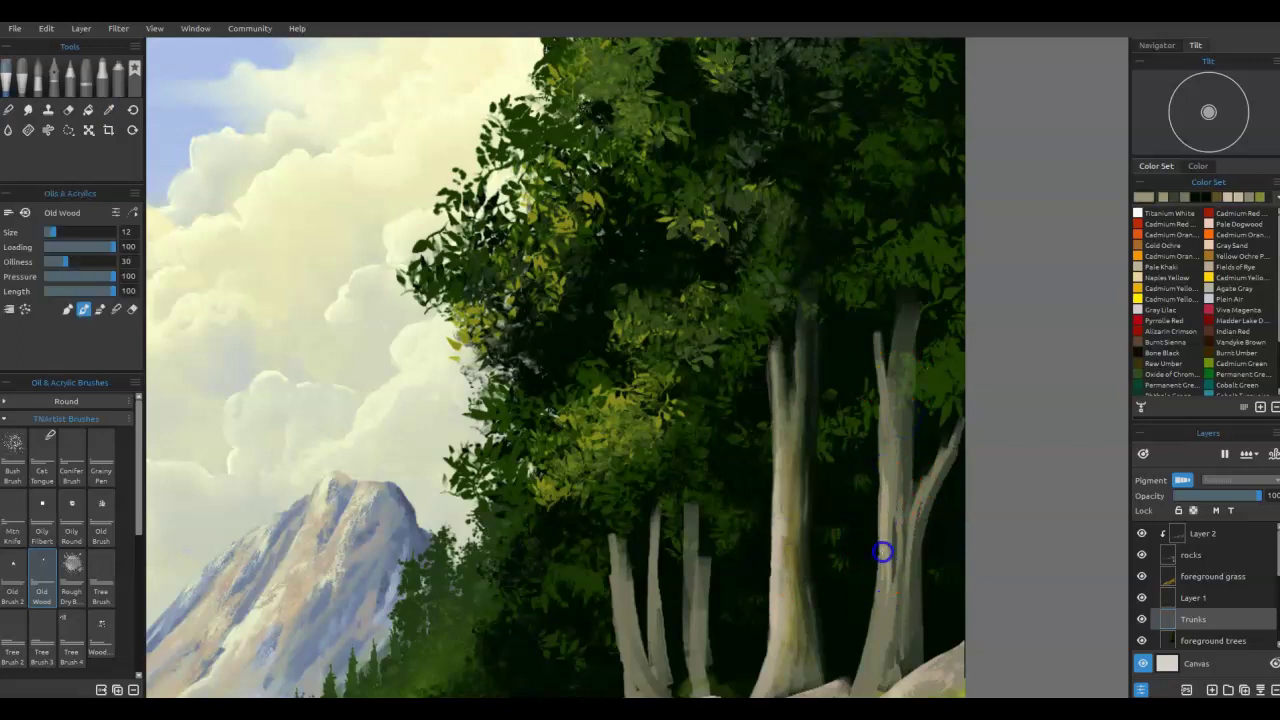
pyautogui.moveTo(885, 640); pyautogui.dragTo(889, 606)
pyautogui.moveTo(868, 677)
pyautogui.mouseDown()
pyautogui.moveTo(920, 497)
pyautogui.moveTo(886, 456)
pyautogui.mouseUp()
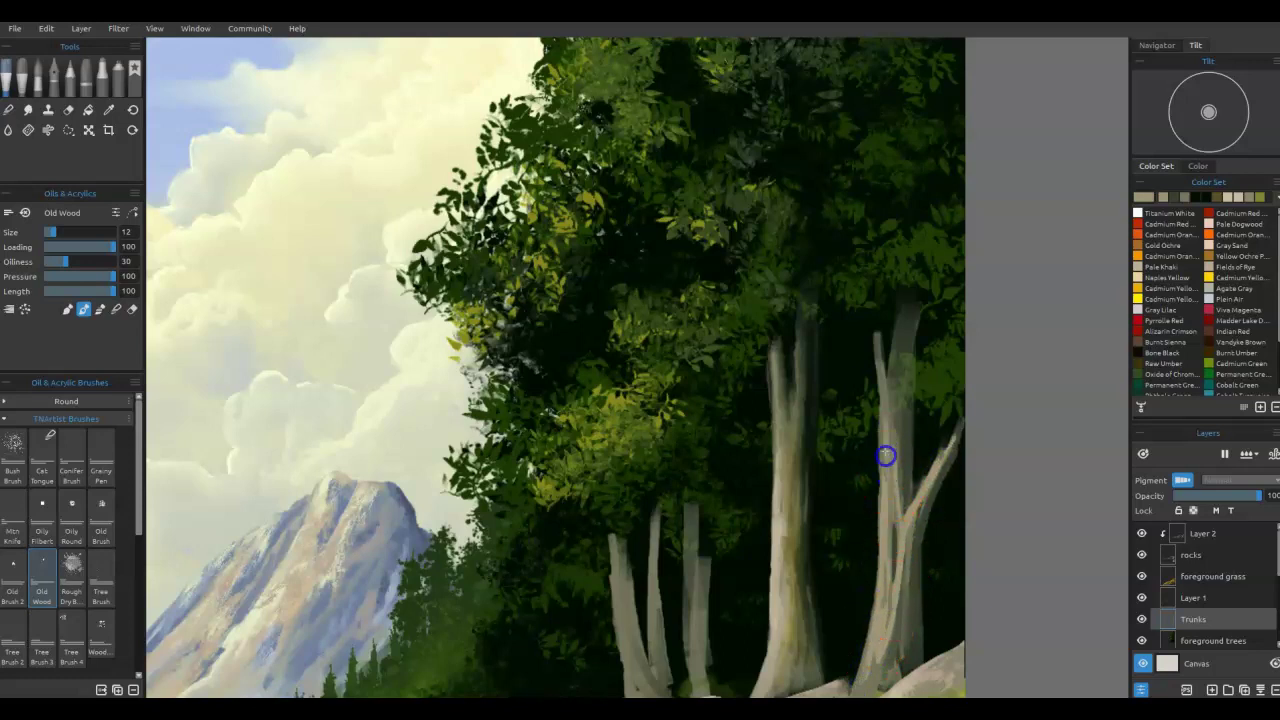
pyautogui.moveTo(892, 610); pyautogui.dragTo(897, 669)
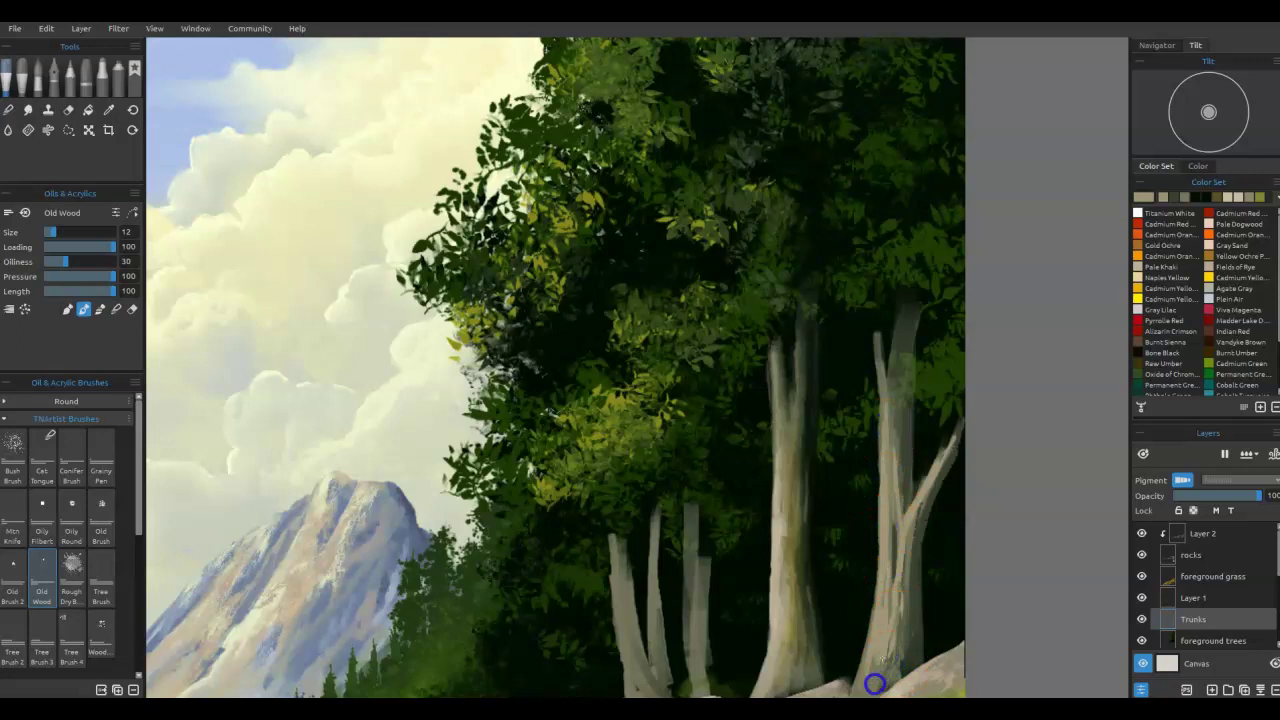
# Step: Paint paler beige grain streaks over the rightmost trunk's lower half and blend them at the base
pyautogui.keyDown('alt'); pyautogui.click(774, 591); pyautogui.keyUp('alt')
pyautogui.keyDown('alt'); pyautogui.click(896, 652); pyautogui.keyUp('alt')
pyautogui.moveTo(896, 654); pyautogui.dragTo(877, 616)
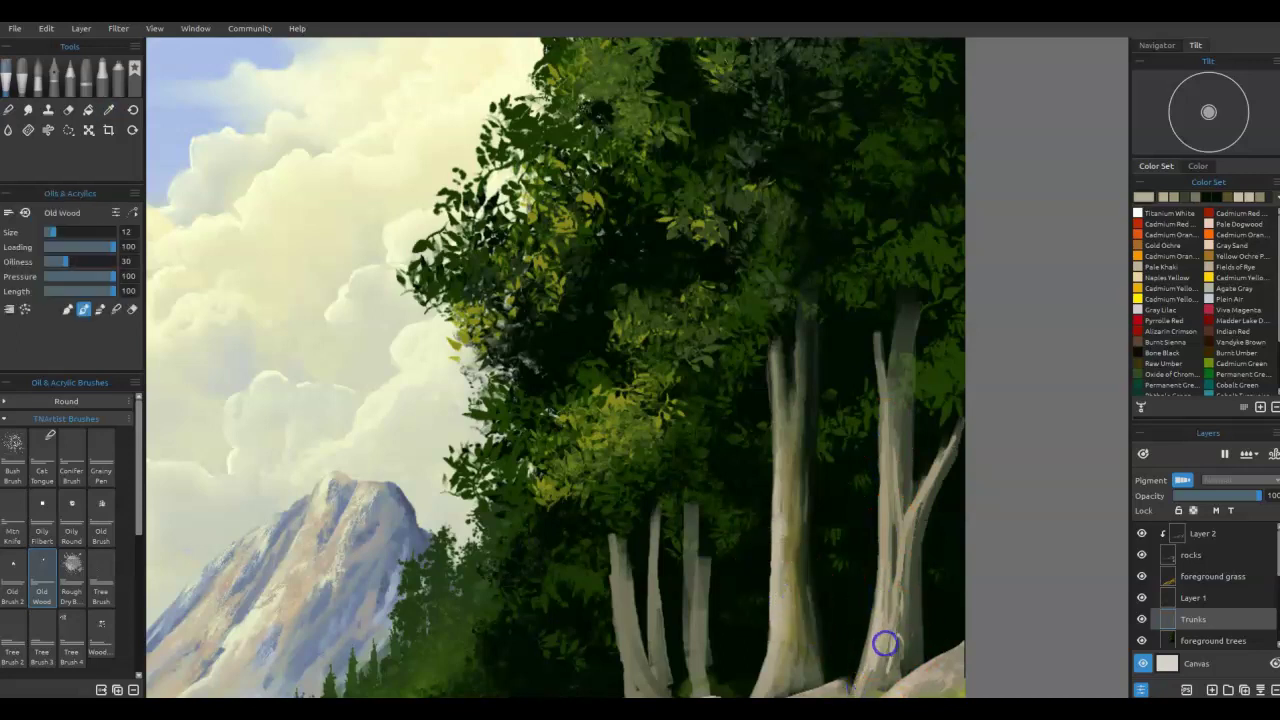
pyautogui.moveTo(900, 600); pyautogui.dragTo(903, 651)
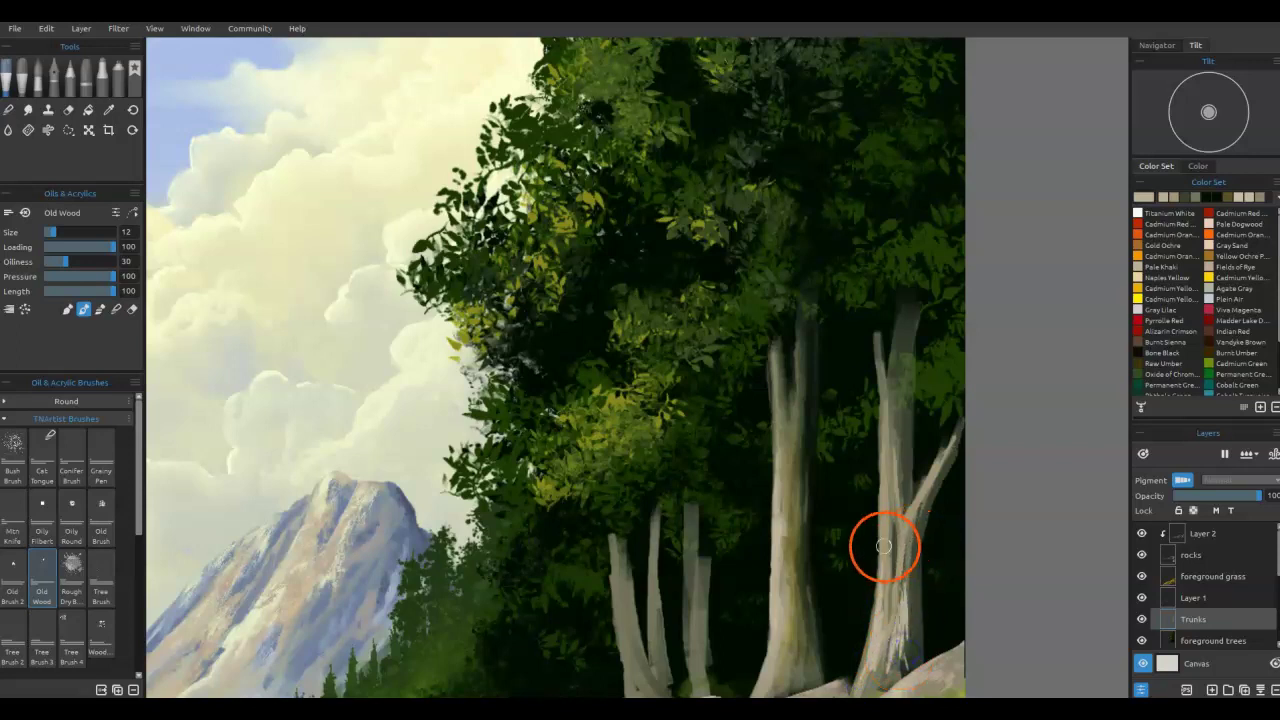
pyautogui.moveTo(895, 513); pyautogui.dragTo(903, 655)
pyautogui.press('n')
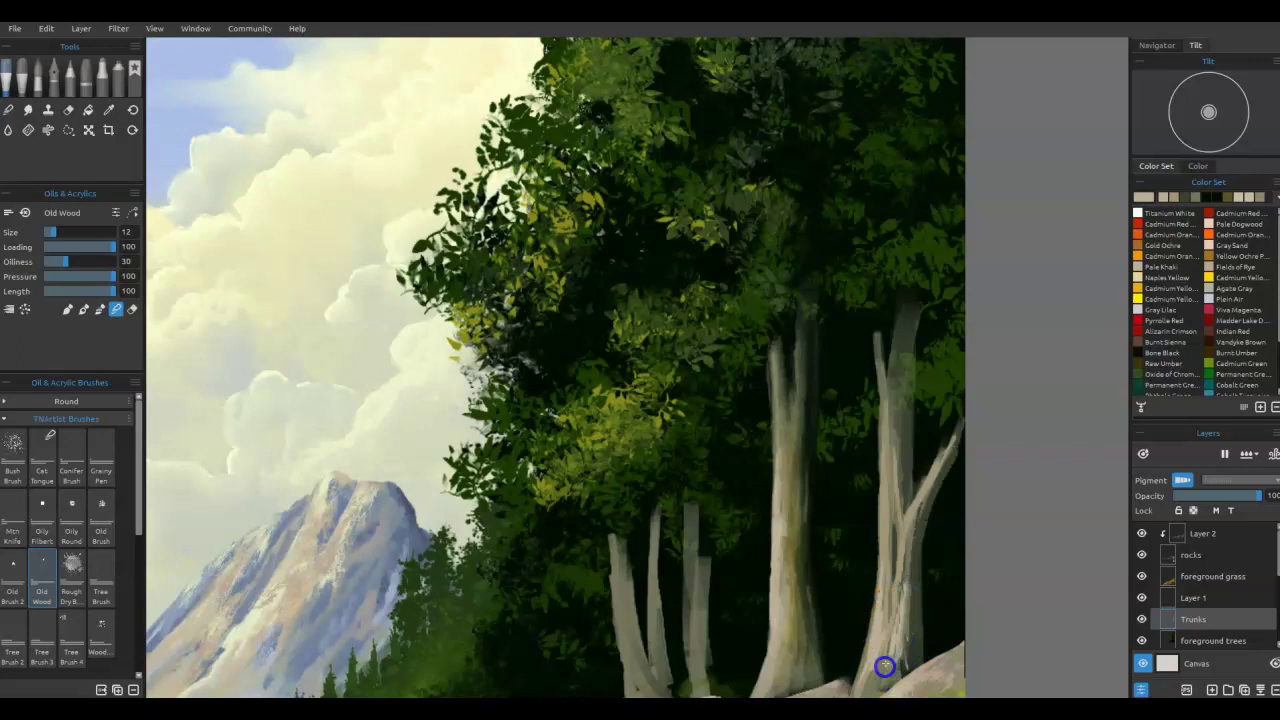
pyautogui.moveTo(867, 674); pyautogui.dragTo(871, 664)
# Step: Paint beige highlights on the two leftmost thin trunks with the Old Wood brush and blend them
pyautogui.moveTo(769, 600)
pyautogui.mouseDown()
pyautogui.moveTo(863, 435)
pyautogui.moveTo(873, 500)
pyautogui.mouseUp()
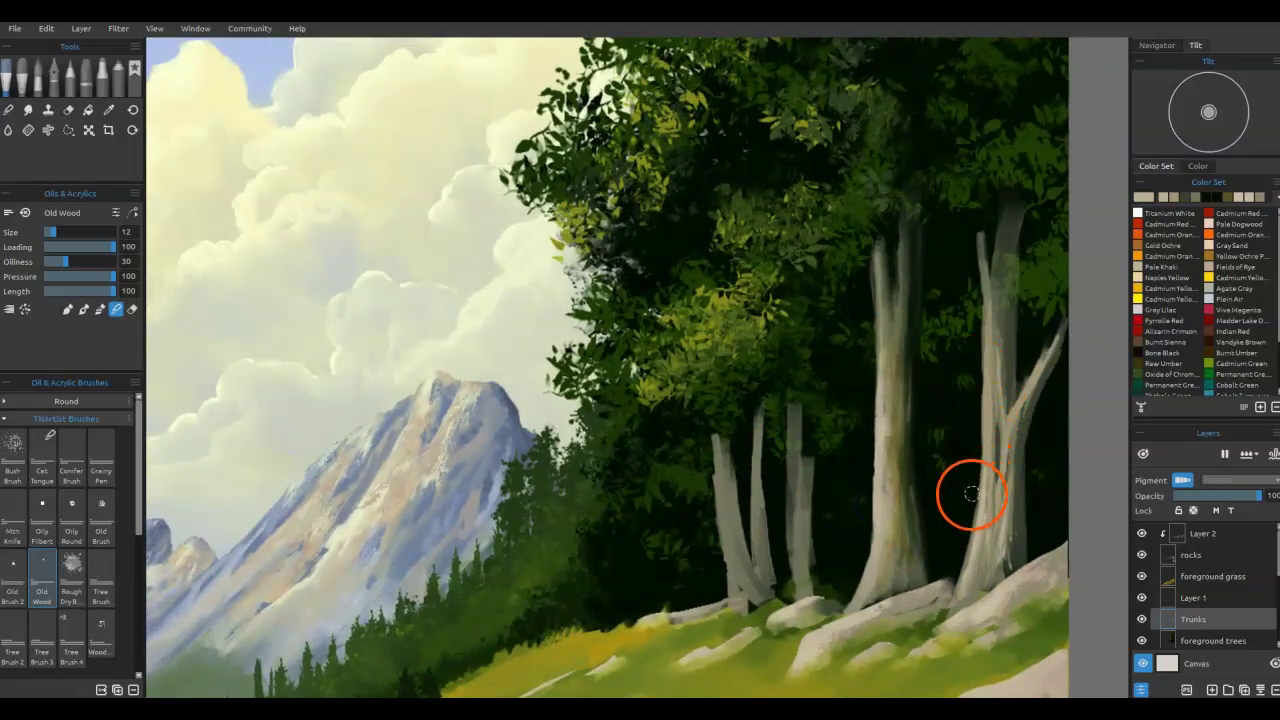
pyautogui.press('b')
pyautogui.moveTo(722, 488)
pyautogui.mouseDown()
pyautogui.moveTo(742, 592)
pyautogui.moveTo(730, 555)
pyautogui.moveTo(730, 594)
pyautogui.moveTo(719, 518)
pyautogui.moveTo(724, 617)
pyautogui.moveTo(740, 562)
pyautogui.moveTo(726, 487)
pyautogui.moveTo(743, 591)
pyautogui.moveTo(725, 497)
pyautogui.moveTo(744, 573)
pyautogui.moveTo(742, 558)
pyautogui.moveTo(730, 602)
pyautogui.moveTo(715, 447)
pyautogui.moveTo(740, 565)
pyautogui.moveTo(749, 554)
pyautogui.moveTo(733, 473)
pyautogui.moveTo(742, 564)
pyautogui.moveTo(728, 480)
pyautogui.mouseUp()
pyautogui.press('n')
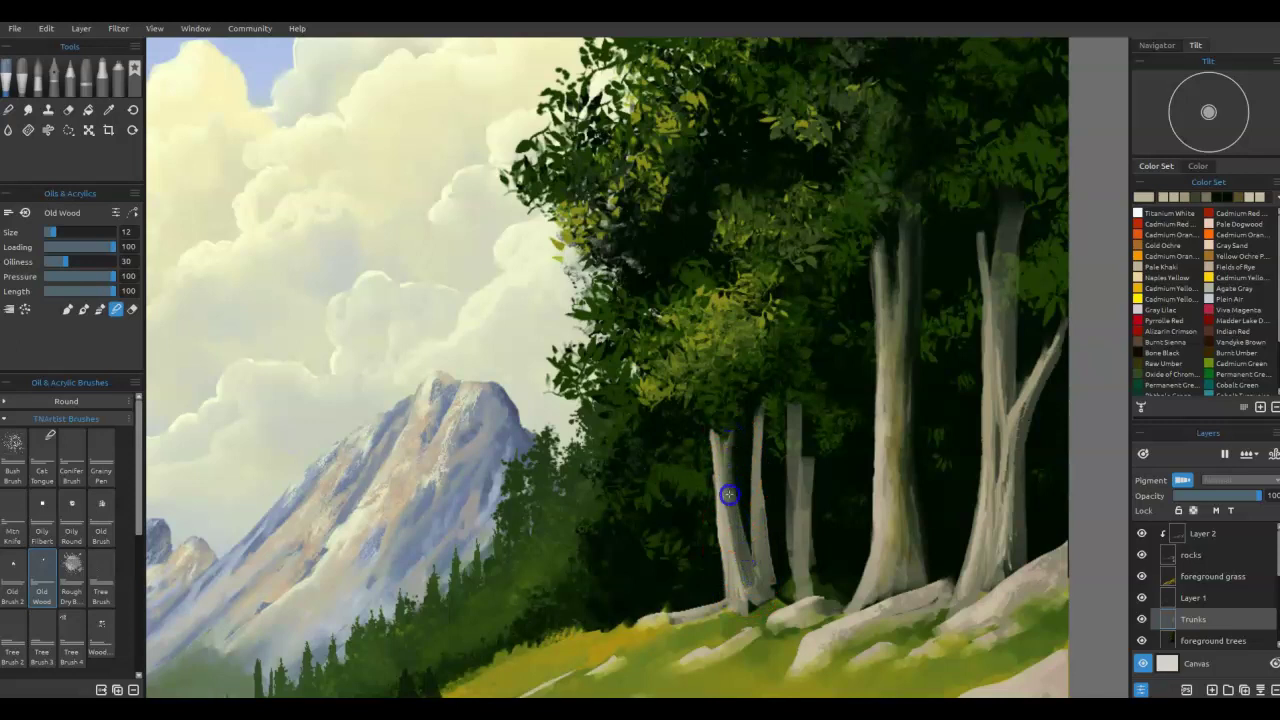
pyautogui.moveTo(753, 575); pyautogui.dragTo(765, 430)
pyautogui.moveTo(764, 535)
pyautogui.mouseDown()
pyautogui.moveTo(776, 583)
pyautogui.moveTo(761, 428)
pyautogui.moveTo(757, 551)
pyautogui.moveTo(752, 414)
pyautogui.moveTo(746, 566)
pyautogui.moveTo(760, 509)
pyautogui.moveTo(736, 409)
pyautogui.moveTo(756, 467)
pyautogui.moveTo(740, 429)
pyautogui.moveTo(748, 411)
pyautogui.moveTo(751, 425)
pyautogui.moveTo(738, 413)
pyautogui.moveTo(760, 528)
pyautogui.moveTo(758, 421)
pyautogui.moveTo(764, 513)
pyautogui.moveTo(760, 422)
pyautogui.moveTo(763, 524)
pyautogui.moveTo(722, 452)
pyautogui.moveTo(737, 562)
pyautogui.mouseUp()
# Step: Reshape the third thin trunk with a wider base, and add light beige bark streaks sampled from the trunks
pyautogui.moveTo(802, 530); pyautogui.dragTo(804, 460)
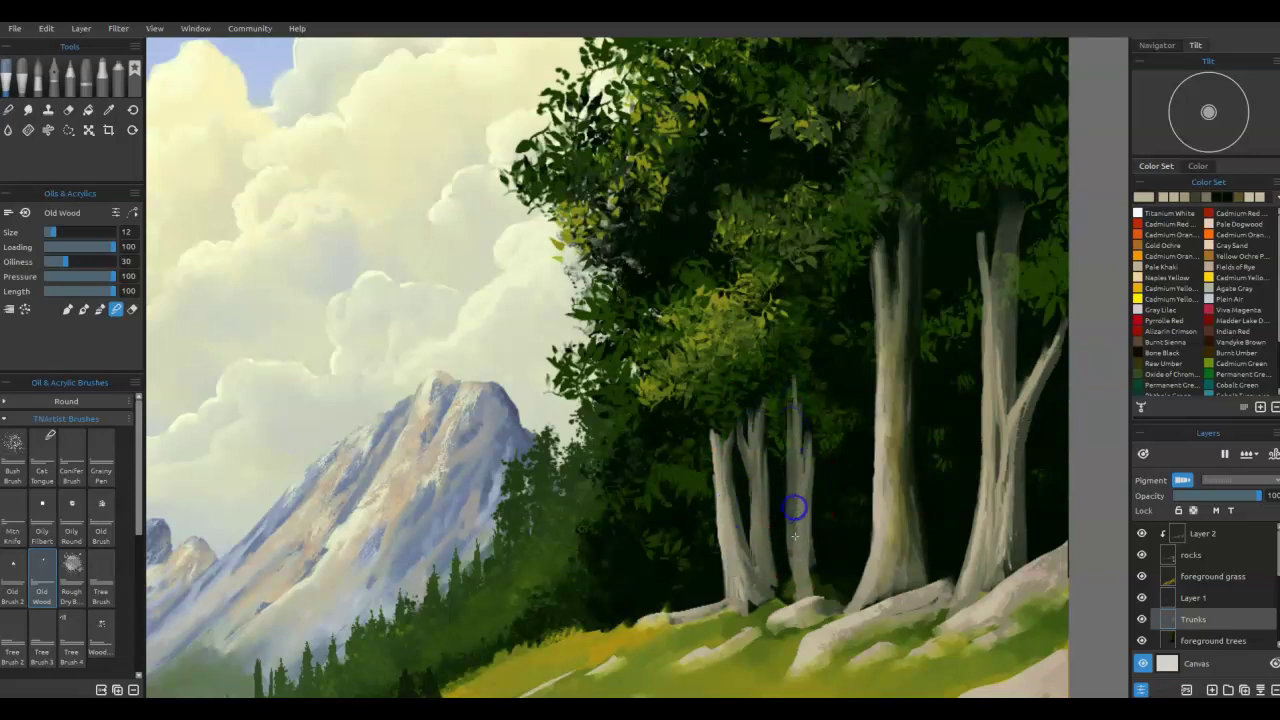
pyautogui.moveTo(811, 571)
pyautogui.mouseDown()
pyautogui.moveTo(803, 529)
pyautogui.moveTo(806, 546)
pyautogui.moveTo(790, 552)
pyautogui.moveTo(794, 509)
pyautogui.moveTo(780, 591)
pyautogui.moveTo(794, 457)
pyautogui.mouseUp()
pyautogui.moveTo(879, 447)
pyautogui.mouseDown()
pyautogui.moveTo(857, 514)
pyautogui.moveTo(877, 480)
pyautogui.moveTo(780, 486)
pyautogui.moveTo(794, 517)
pyautogui.moveTo(794, 466)
pyautogui.mouseUp()
pyautogui.press('i')
pyautogui.press('b')
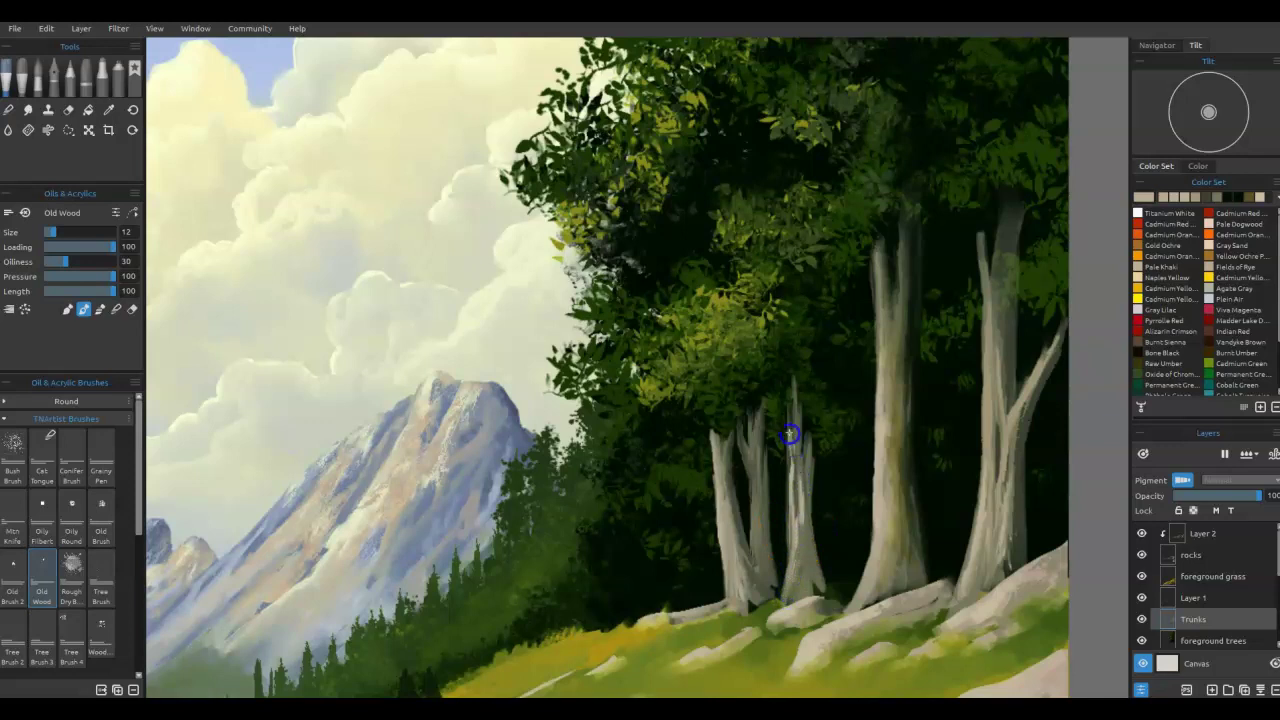
# Step: Paint light beige streaks from the top of the second thin trunk down to its base
pyautogui.moveTo(743, 443); pyautogui.dragTo(752, 475)
pyautogui.keyDown('alt'); pyautogui.click(749, 446); pyautogui.keyUp('alt')
pyautogui.moveTo(749, 446); pyautogui.dragTo(756, 549)
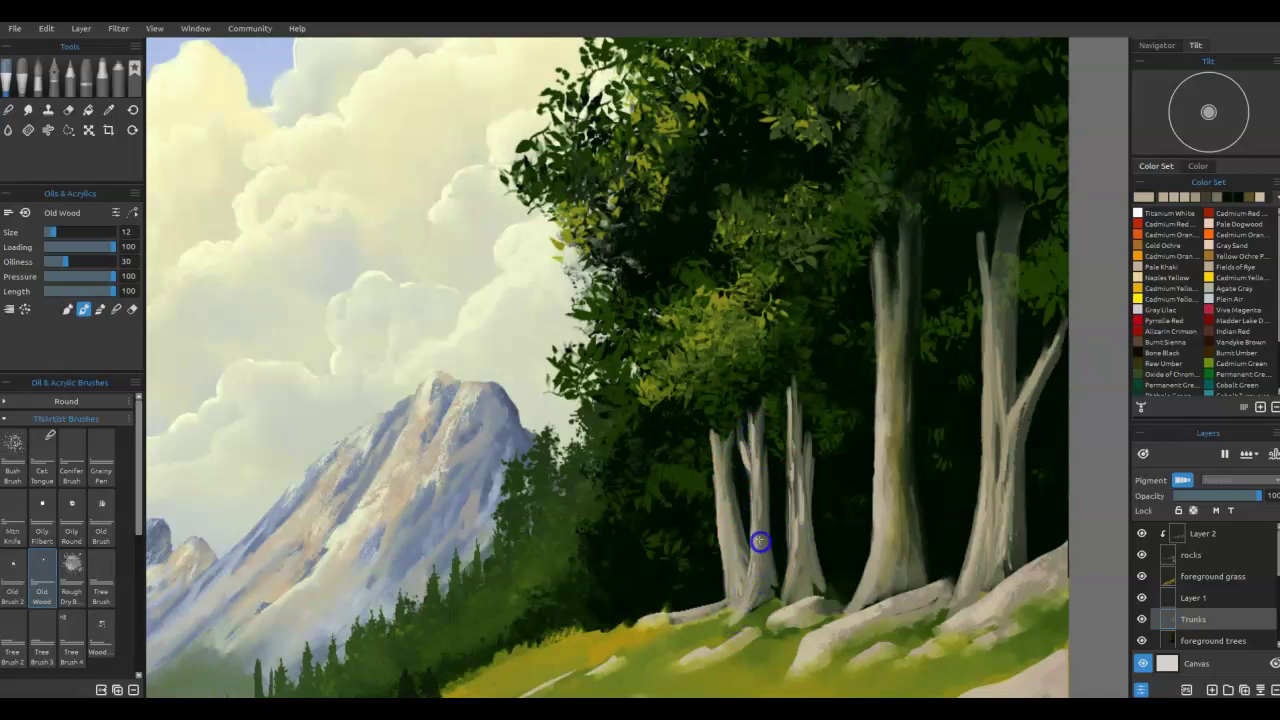
# Step: Shade the second thin trunk's lower part with olive brown sampled from the thick trunk and blend it into the bark
pyautogui.keyDown('alt'); pyautogui.click(894, 449); pyautogui.keyUp('alt')
pyautogui.moveTo(763, 550); pyautogui.dragTo(760, 597)
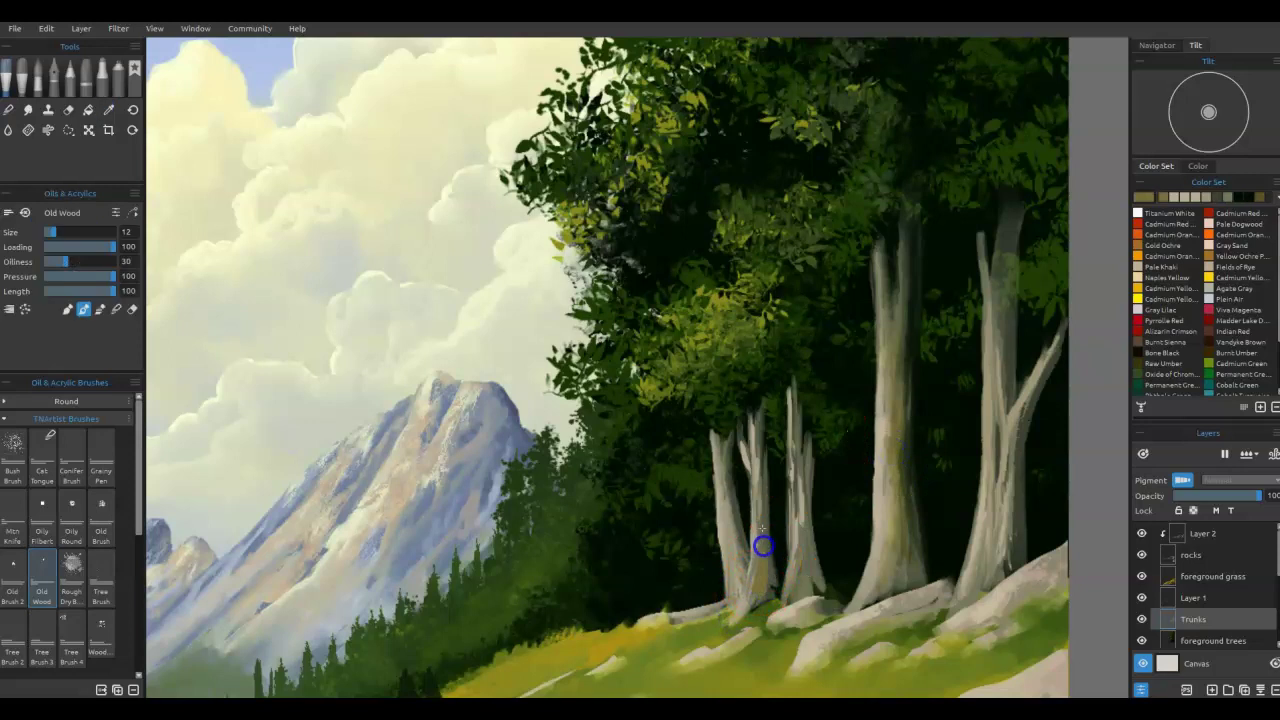
pyautogui.keyDown('alt'); pyautogui.click(759, 500); pyautogui.keyUp('alt')
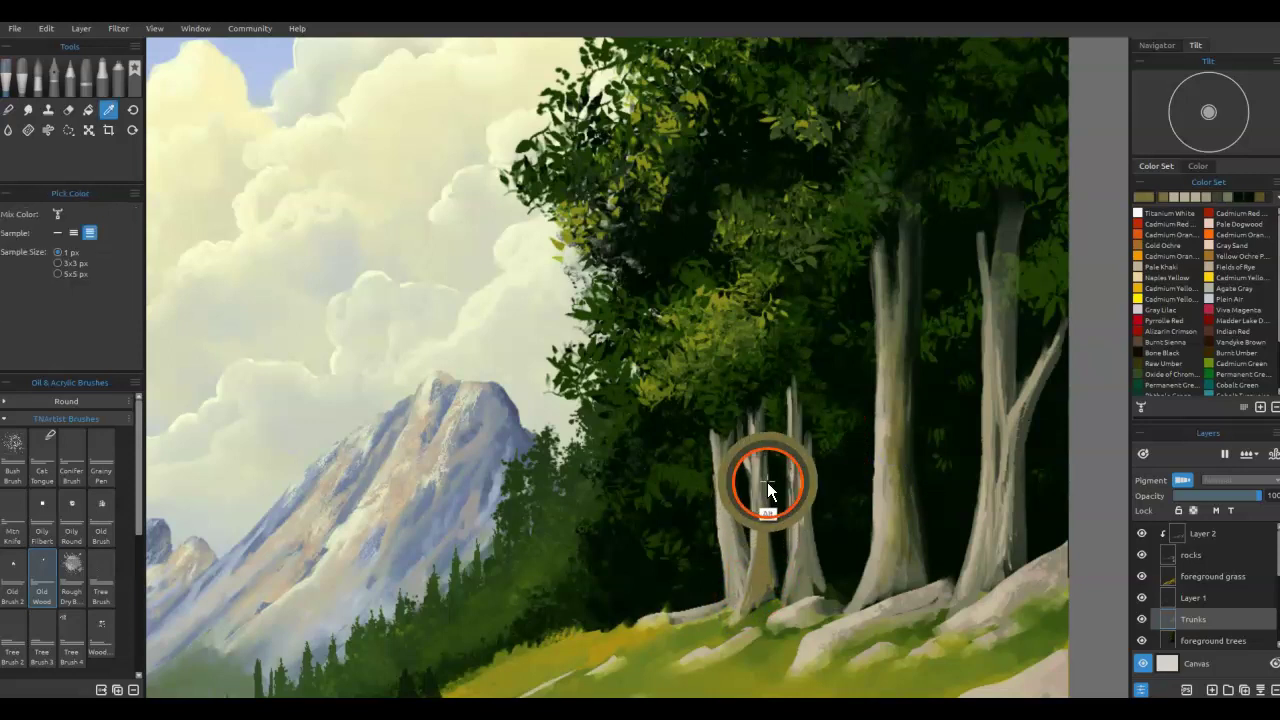
pyautogui.press('n')
pyautogui.moveTo(761, 512); pyautogui.dragTo(761, 563)
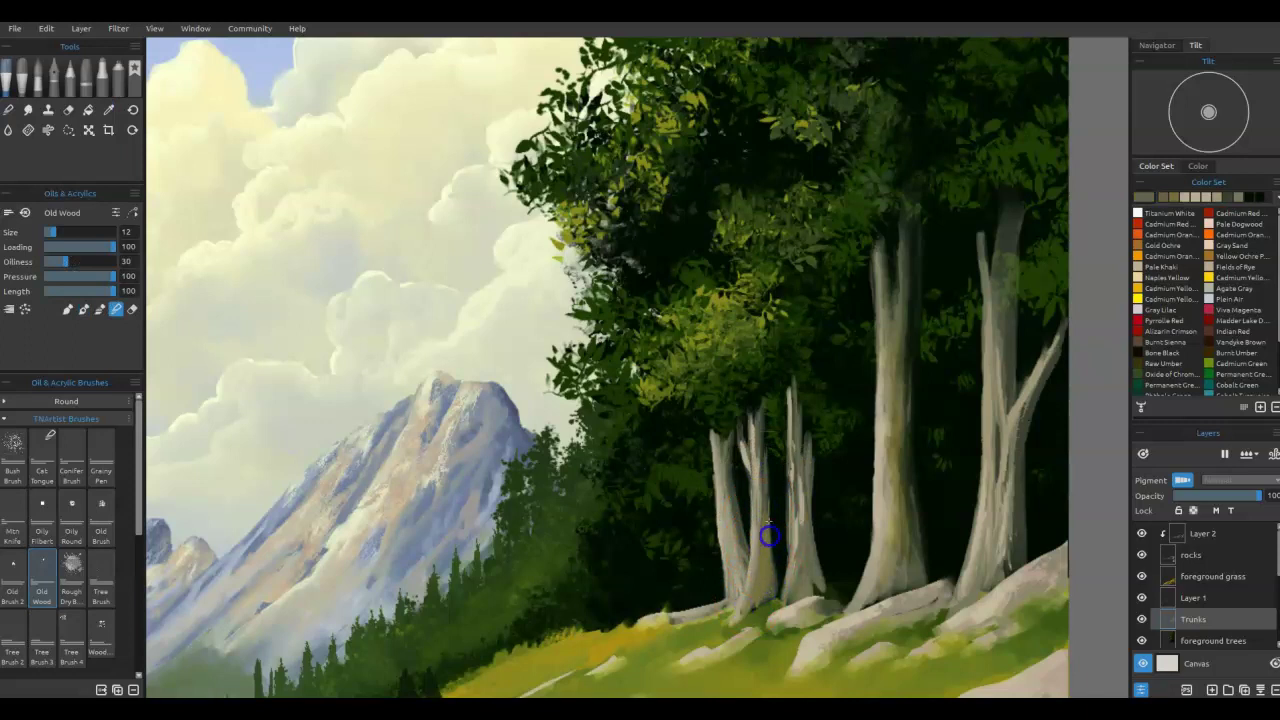
# Step: Blend the second thin trunk's upper bark and place a scaled-down stencil of narrow vertical cracks over the two leftmost thin trunks
pyautogui.moveTo(752, 439); pyautogui.dragTo(757, 459)
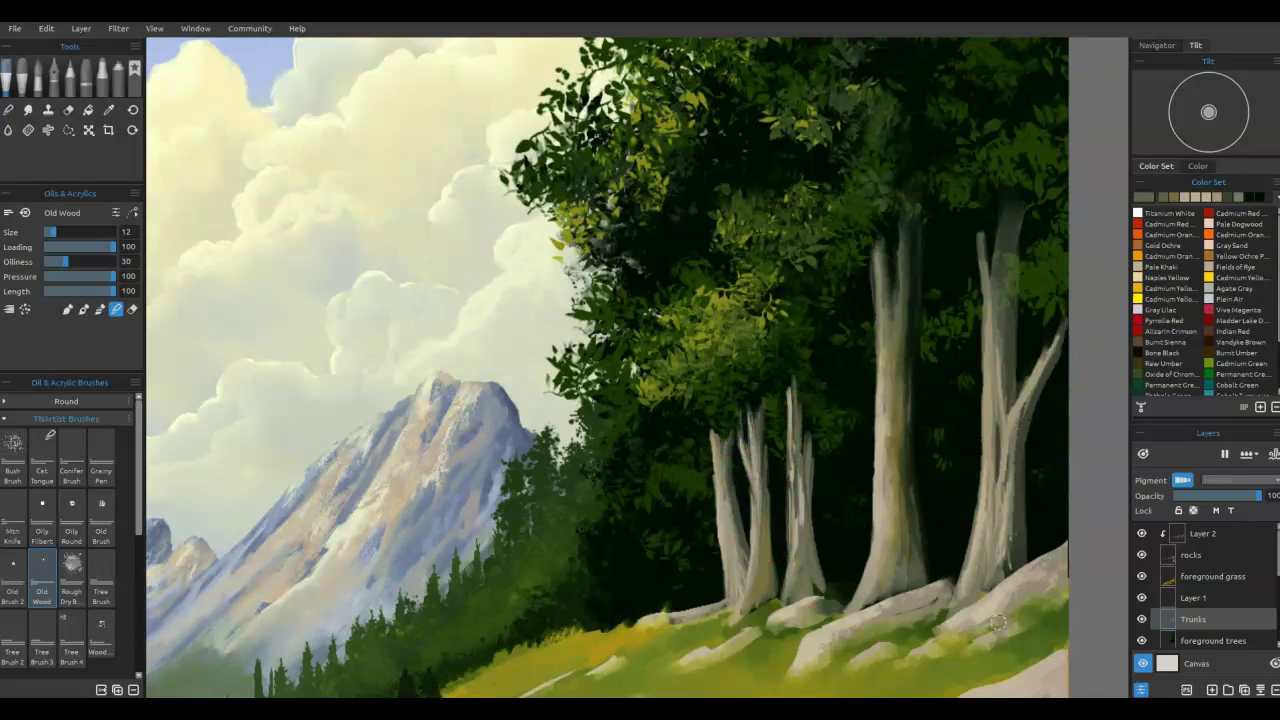
pyautogui.click(1208, 518)
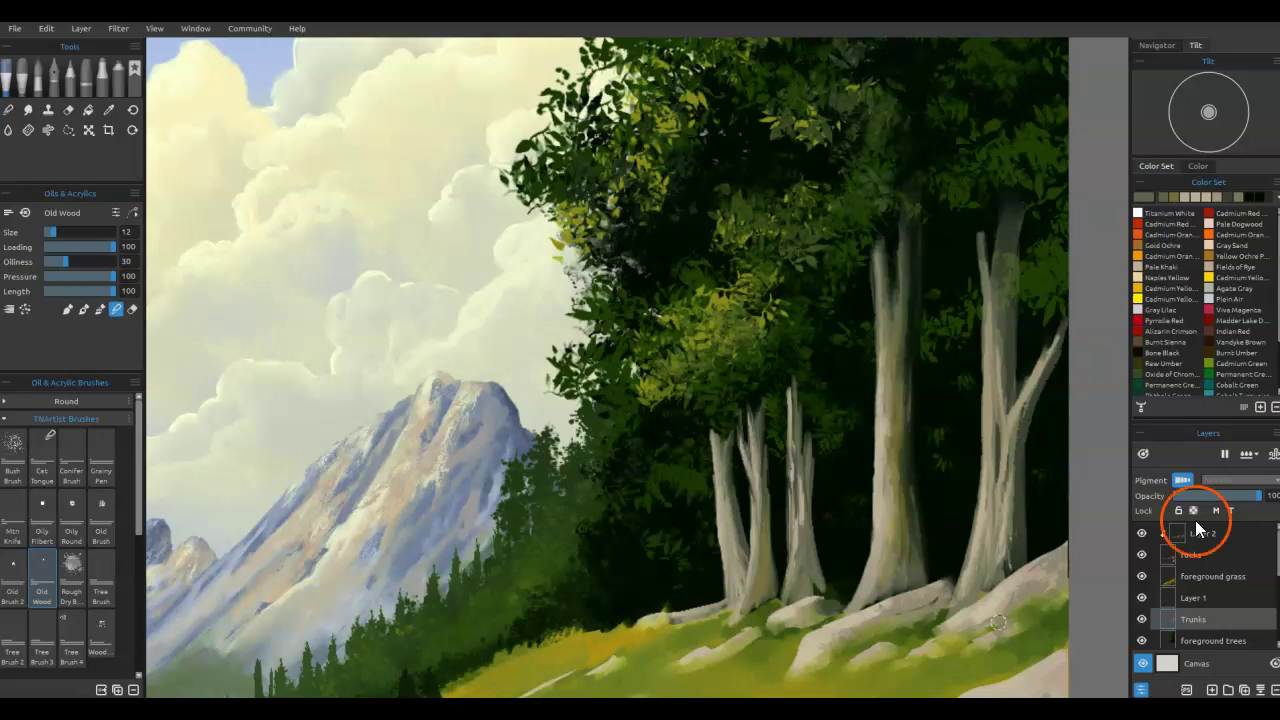
pyautogui.hotkey('ctrl', 't')
pyautogui.moveTo(586, 423); pyautogui.dragTo(855, 432)
pyautogui.moveTo(1037, 130); pyautogui.dragTo(778, 309)
pyautogui.click(854, 341)
pyautogui.click(873, 447)
pyautogui.click(832, 346)
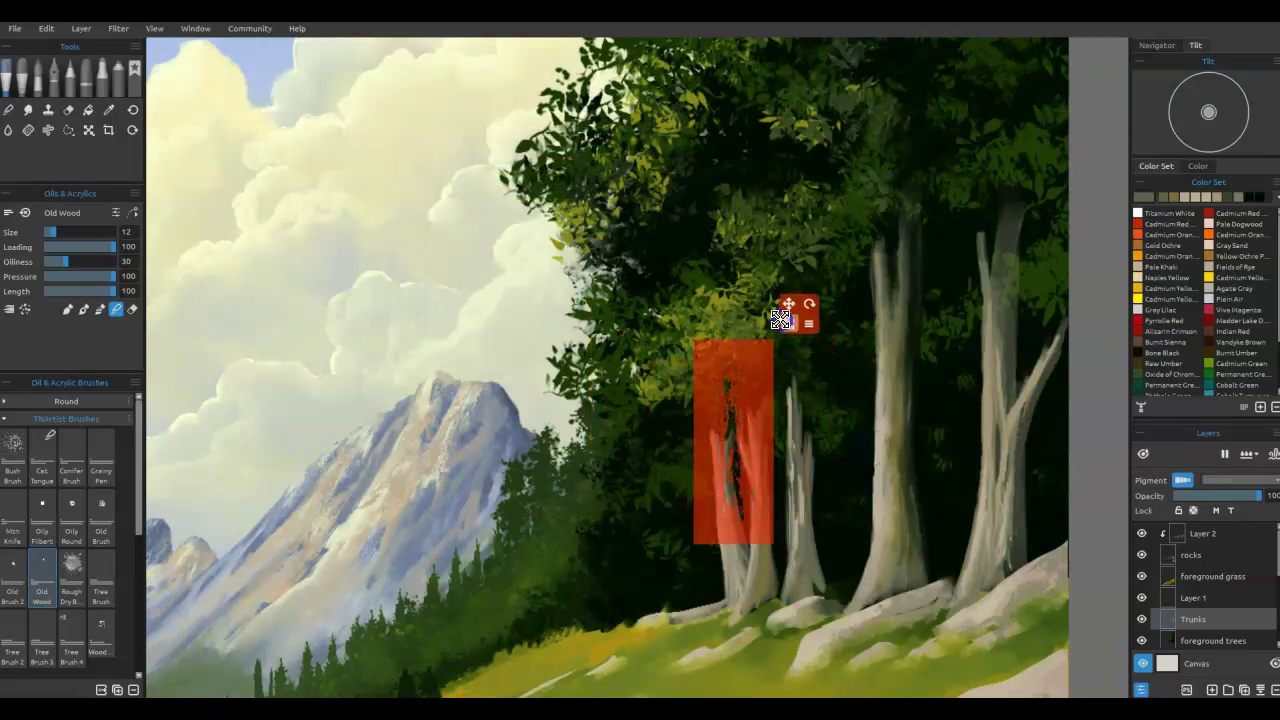
# Step: Move the stencil onto the third thin trunk and paint light beige bark texture through it, sampled from the trunks
pyautogui.moveTo(749, 500); pyautogui.dragTo(825, 560)
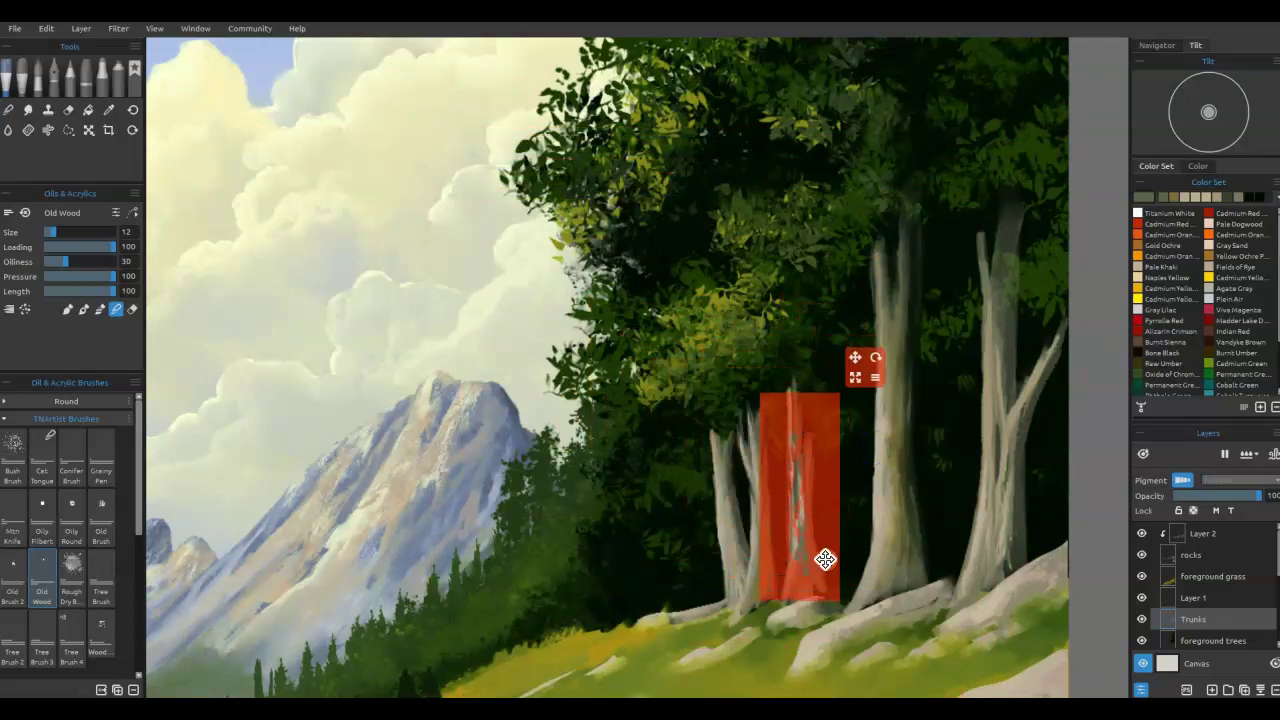
pyautogui.keyDown('alt'); pyautogui.click(880, 449); pyautogui.keyUp('alt')
pyautogui.keyDown('alt'); pyautogui.click(797, 503); pyautogui.keyUp('alt')
pyautogui.moveTo(796, 461); pyautogui.dragTo(795, 467)
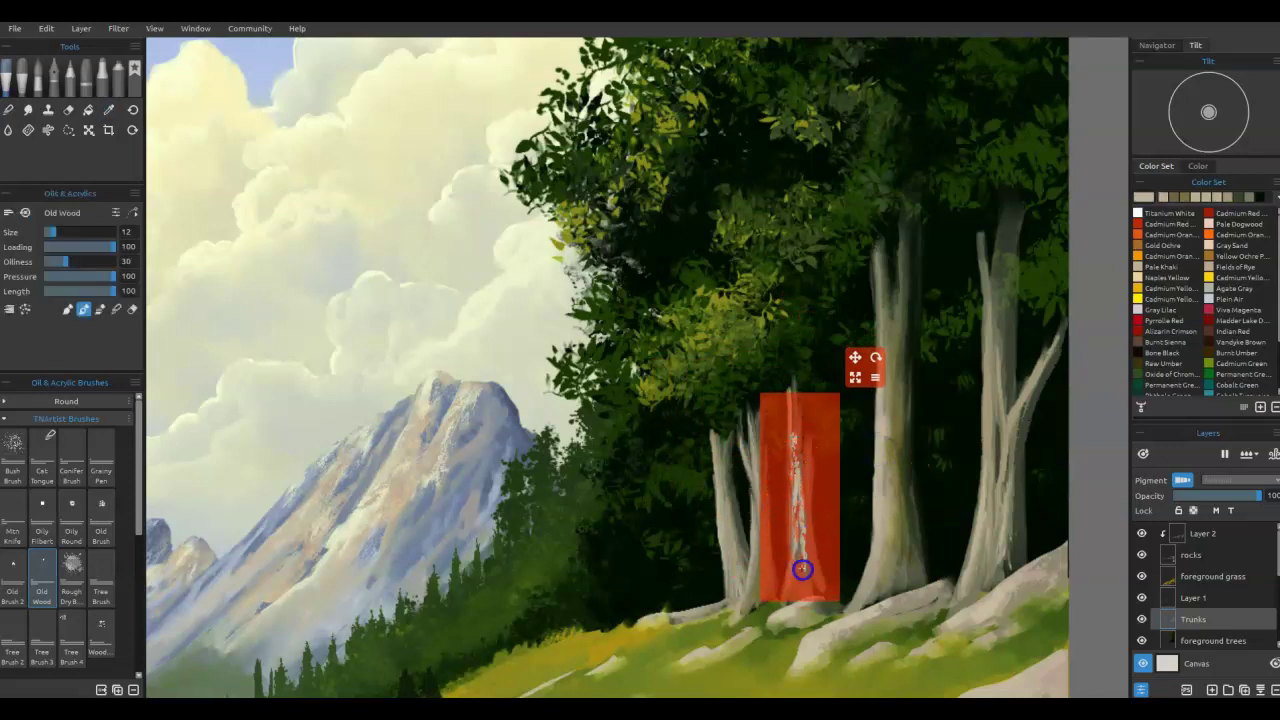
pyautogui.moveTo(814, 520); pyautogui.dragTo(812, 568)
# Step: Move and rotate the stencil to follow the thick trunk and paint light beige bark texture down its middle
pyautogui.moveTo(864, 407); pyautogui.dragTo(881, 419)
pyautogui.moveTo(796, 577)
pyautogui.mouseDown()
pyautogui.moveTo(803, 565)
pyautogui.moveTo(880, 571)
pyautogui.moveTo(849, 591)
pyautogui.moveTo(820, 577)
pyautogui.moveTo(809, 589)
pyautogui.moveTo(777, 571)
pyautogui.moveTo(778, 557)
pyautogui.moveTo(682, 614)
pyautogui.moveTo(737, 500)
pyautogui.moveTo(723, 480)
pyautogui.moveTo(735, 568)
pyautogui.moveTo(957, 514)
pyautogui.moveTo(920, 449)
pyautogui.mouseUp()
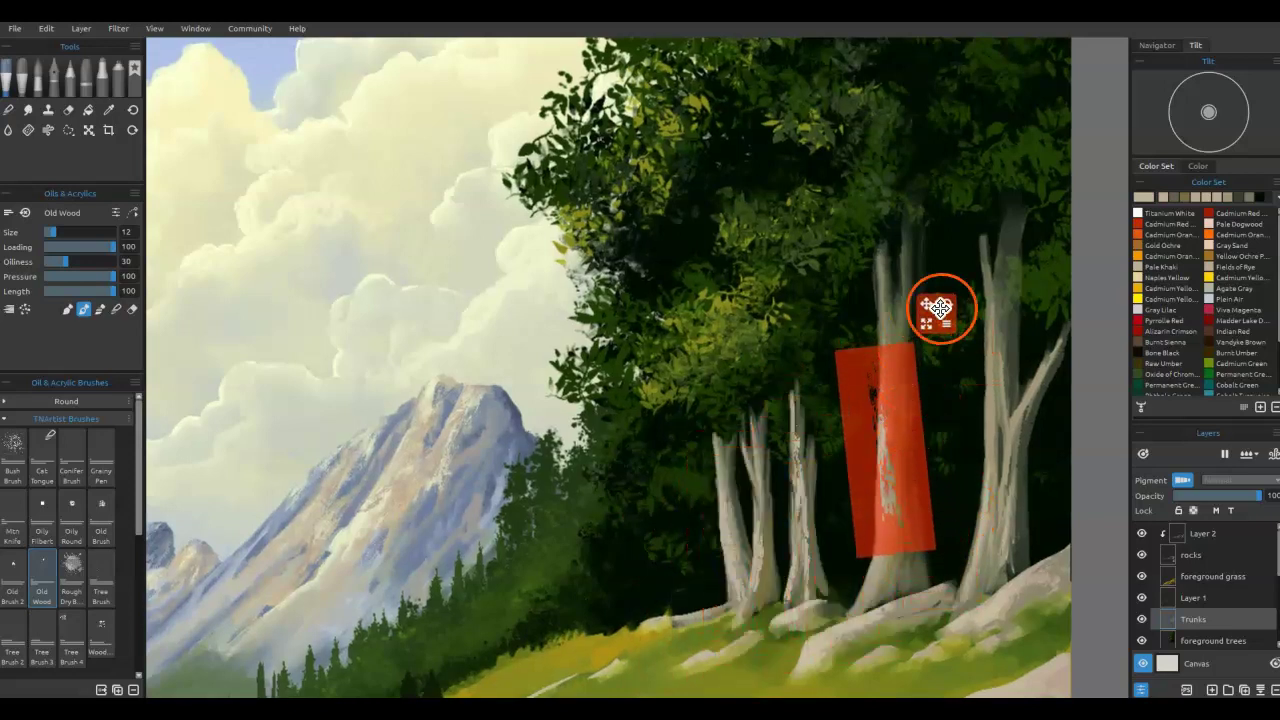
pyautogui.moveTo(948, 303); pyautogui.dragTo(974, 309)
pyautogui.moveTo(885, 365); pyautogui.dragTo(881, 528)
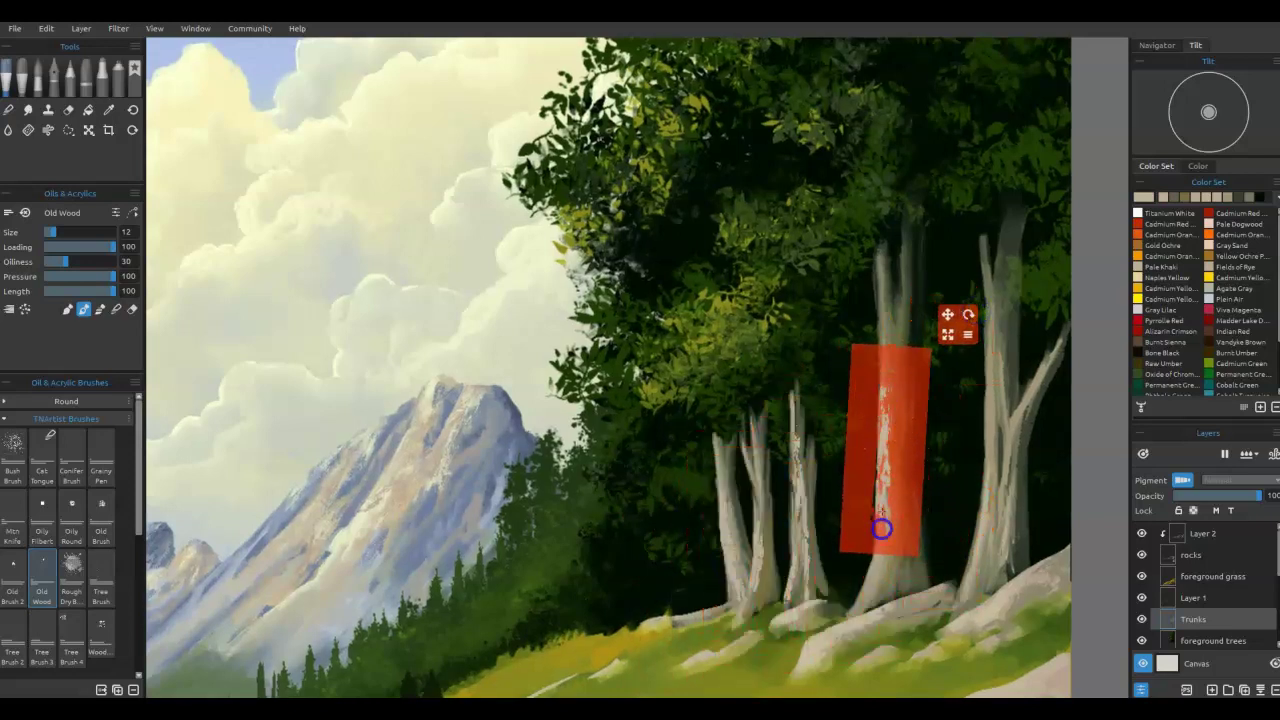
pyautogui.moveTo(899, 450)
pyautogui.mouseDown()
pyautogui.moveTo(905, 352)
pyautogui.moveTo(891, 431)
pyautogui.moveTo(892, 373)
pyautogui.moveTo(886, 606)
pyautogui.moveTo(819, 585)
pyautogui.moveTo(900, 563)
pyautogui.mouseUp()
# Step: Reposition the stencil lower and paint more light beige bark texture toward the bases of the larger trunks
pyautogui.moveTo(934, 409); pyautogui.dragTo(963, 380)
pyautogui.moveTo(895, 544); pyautogui.dragTo(886, 588)
pyautogui.moveTo(915, 523)
pyautogui.mouseDown()
pyautogui.moveTo(826, 591)
pyautogui.moveTo(726, 543)
pyautogui.moveTo(885, 365)
pyautogui.moveTo(931, 540)
pyautogui.mouseUp()
pyautogui.moveTo(887, 616); pyautogui.dragTo(887, 638)
pyautogui.moveTo(920, 564)
pyautogui.mouseDown()
pyautogui.moveTo(922, 462)
pyautogui.moveTo(910, 529)
pyautogui.mouseUp()
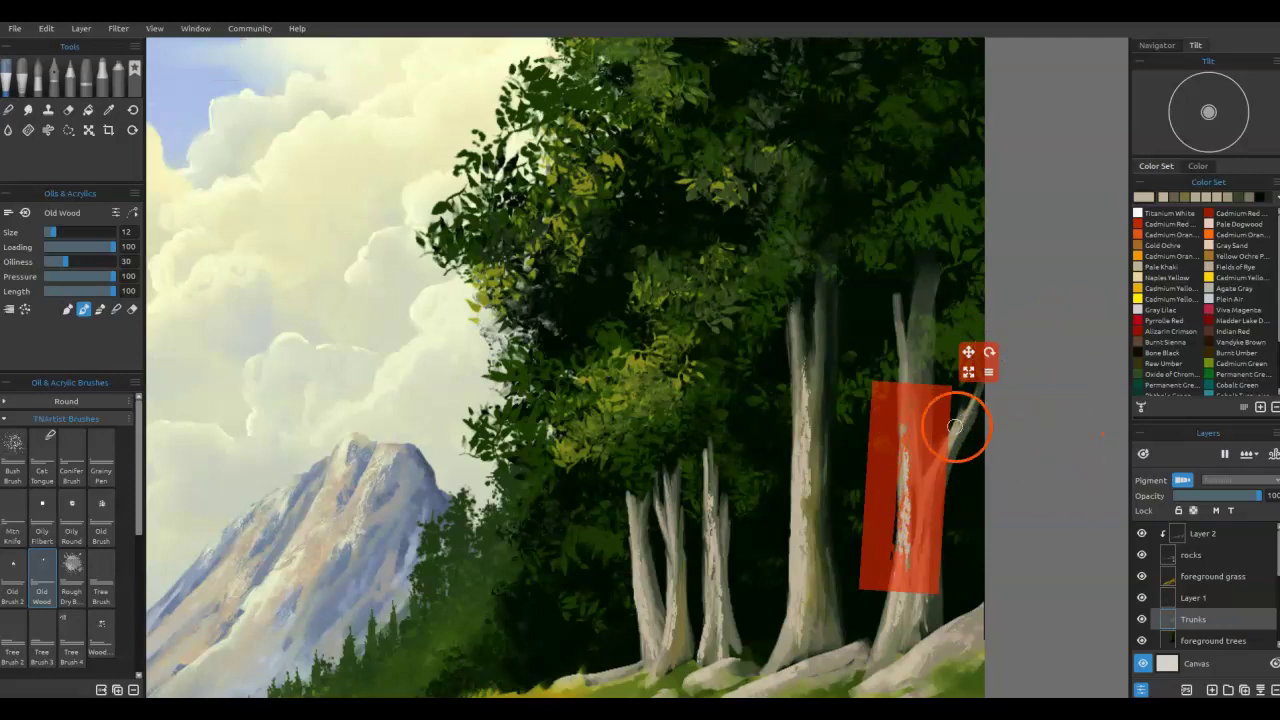
# Step: Move the stencil up the rightmost trunk, turn it upright and paint light beige bark texture along that trunk
pyautogui.moveTo(923, 414); pyautogui.dragTo(929, 349)
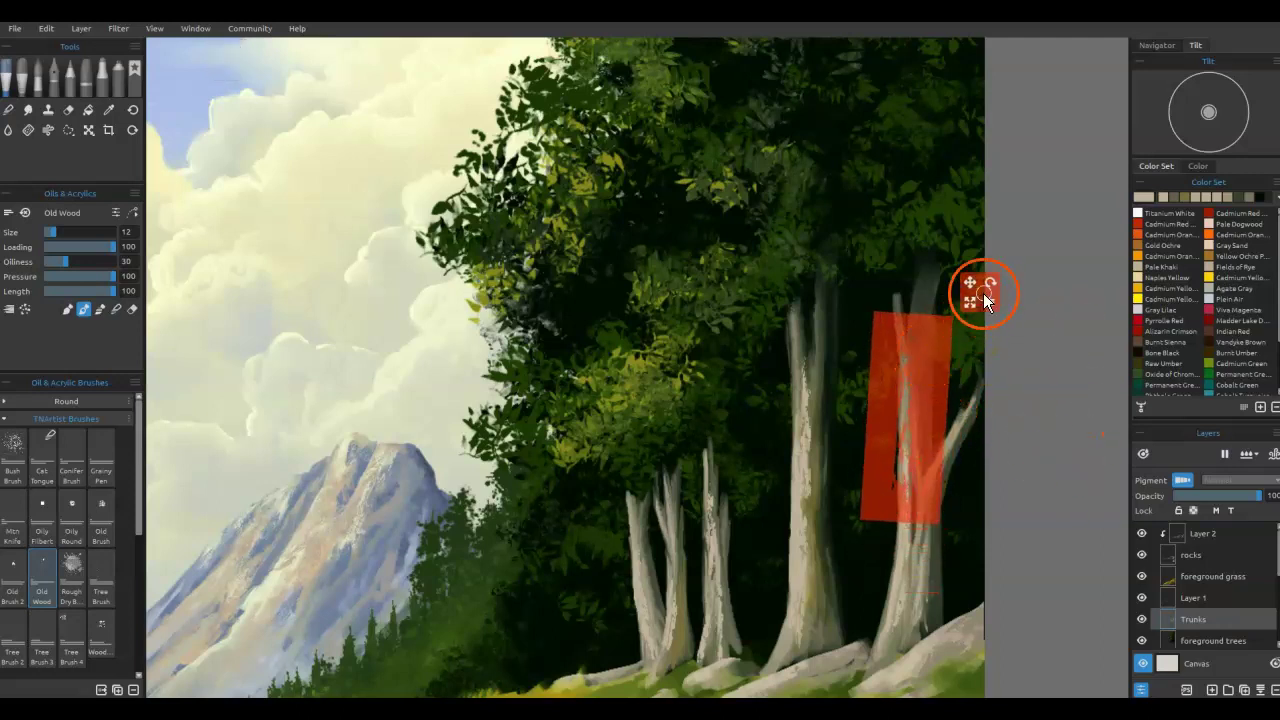
pyautogui.moveTo(988, 283); pyautogui.dragTo(975, 280)
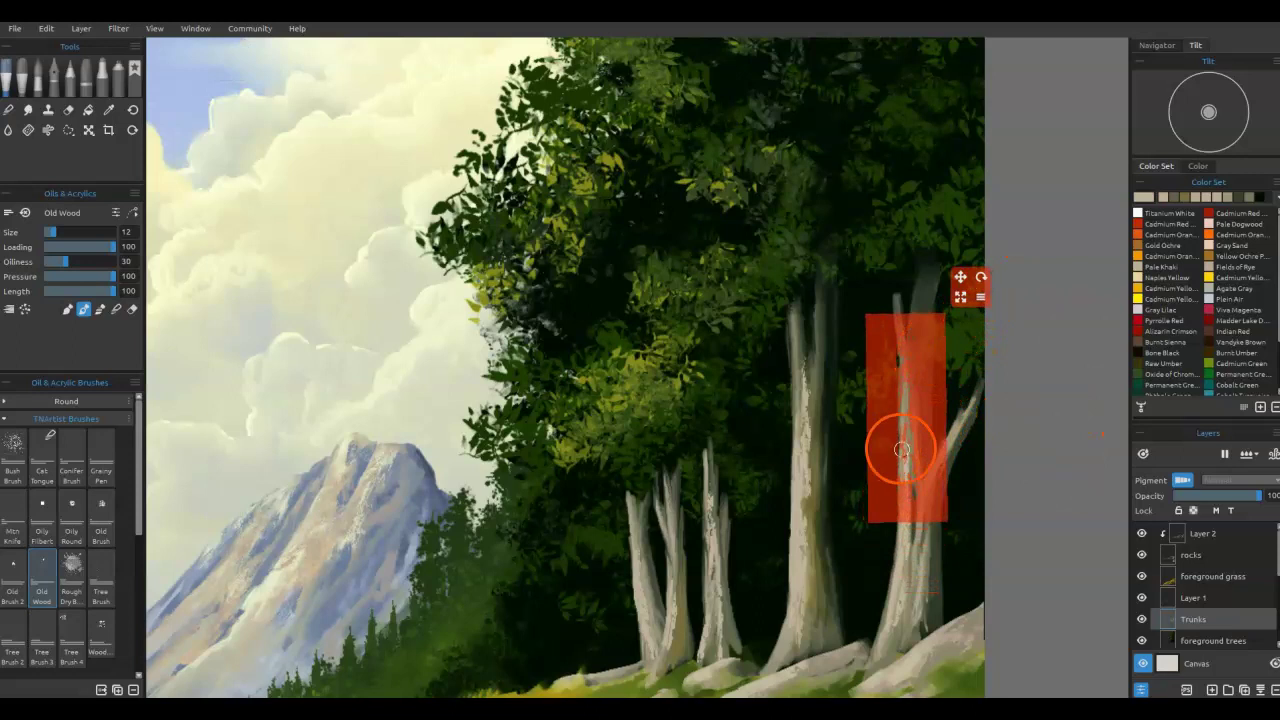
pyautogui.moveTo(940, 486); pyautogui.dragTo(923, 662)
# Step: Rotate the stencil along the rightmost trunk's slanted branch and paint light beige bark texture down the branch
pyautogui.moveTo(912, 525); pyautogui.dragTo(990, 465)
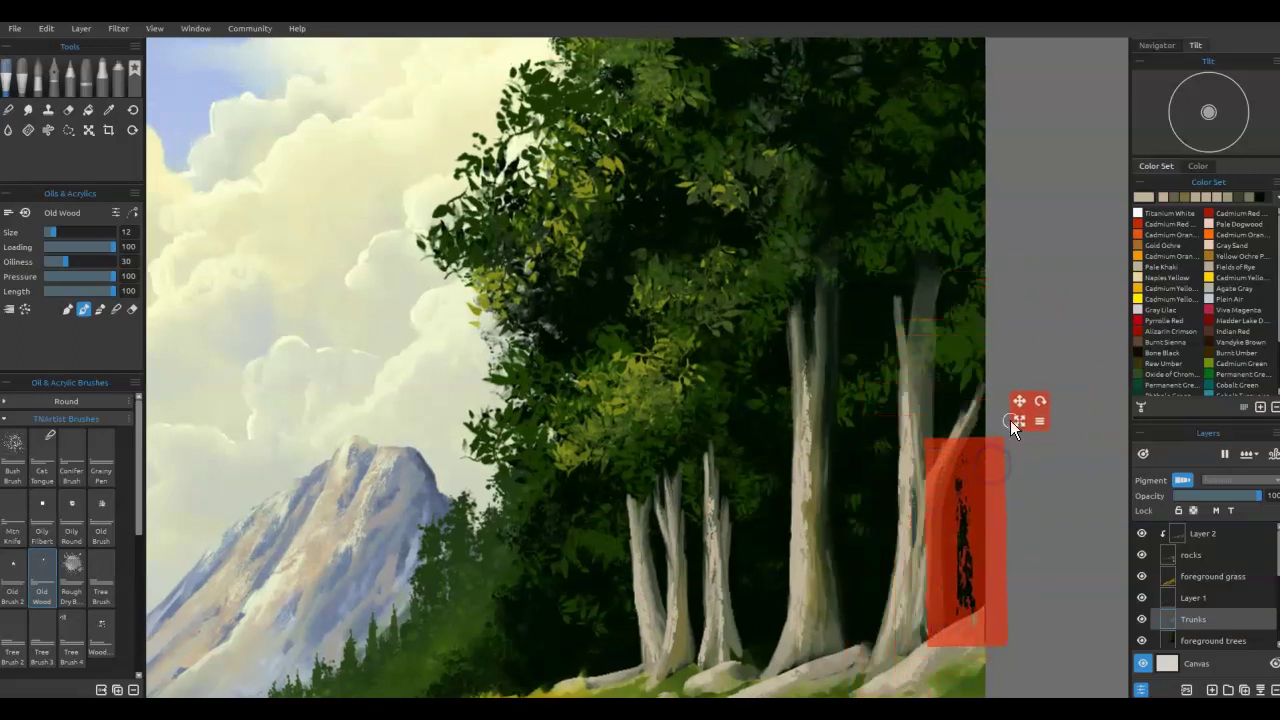
pyautogui.moveTo(1040, 401); pyautogui.dragTo(1063, 480)
pyautogui.moveTo(1000, 523)
pyautogui.mouseDown()
pyautogui.moveTo(980, 434)
pyautogui.moveTo(926, 500)
pyautogui.mouseUp()
pyautogui.moveTo(949, 446); pyautogui.dragTo(917, 542)
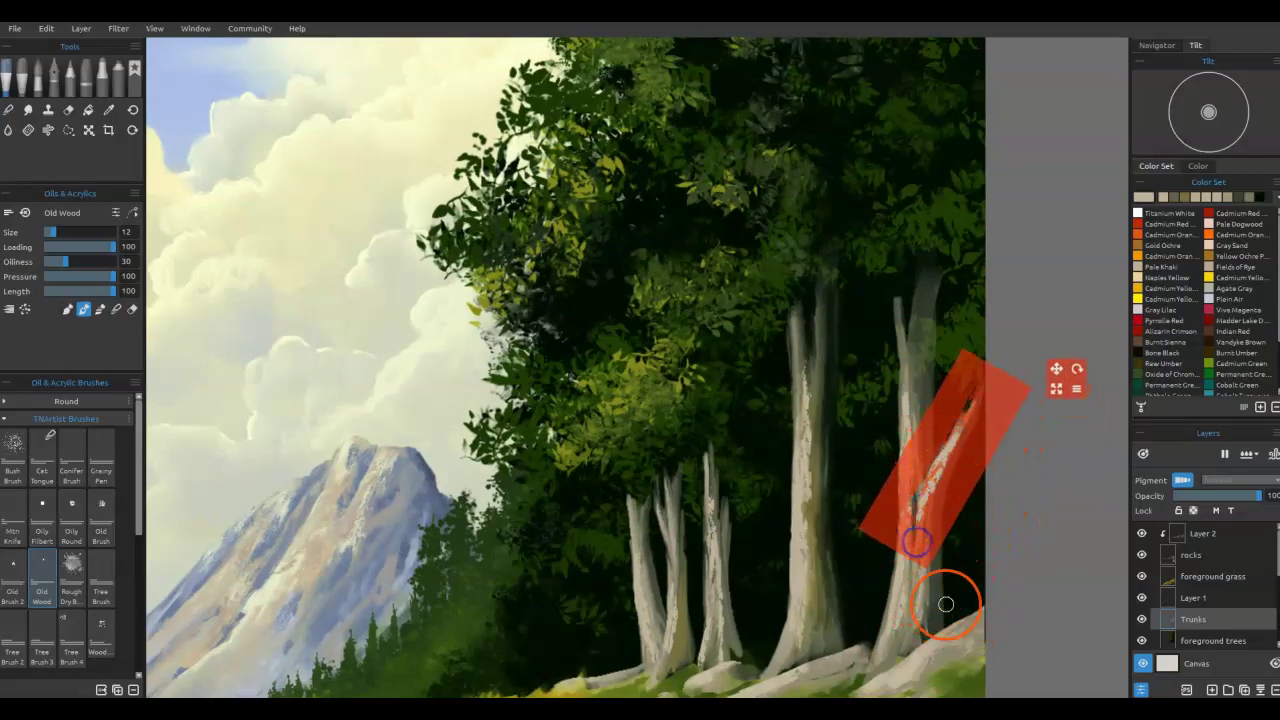
# Step: Remove the crack stencil from the canvas
pyautogui.press('Delete')
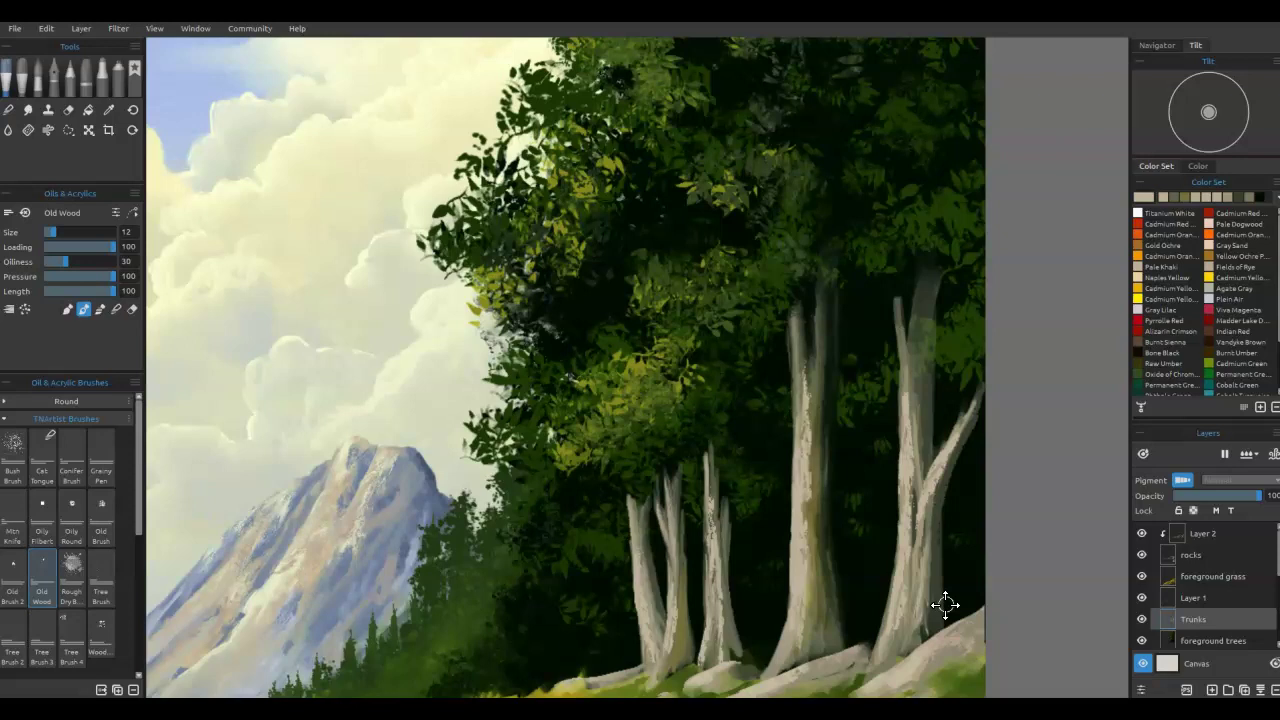
pyautogui.hotkey('ctrl', 'z')
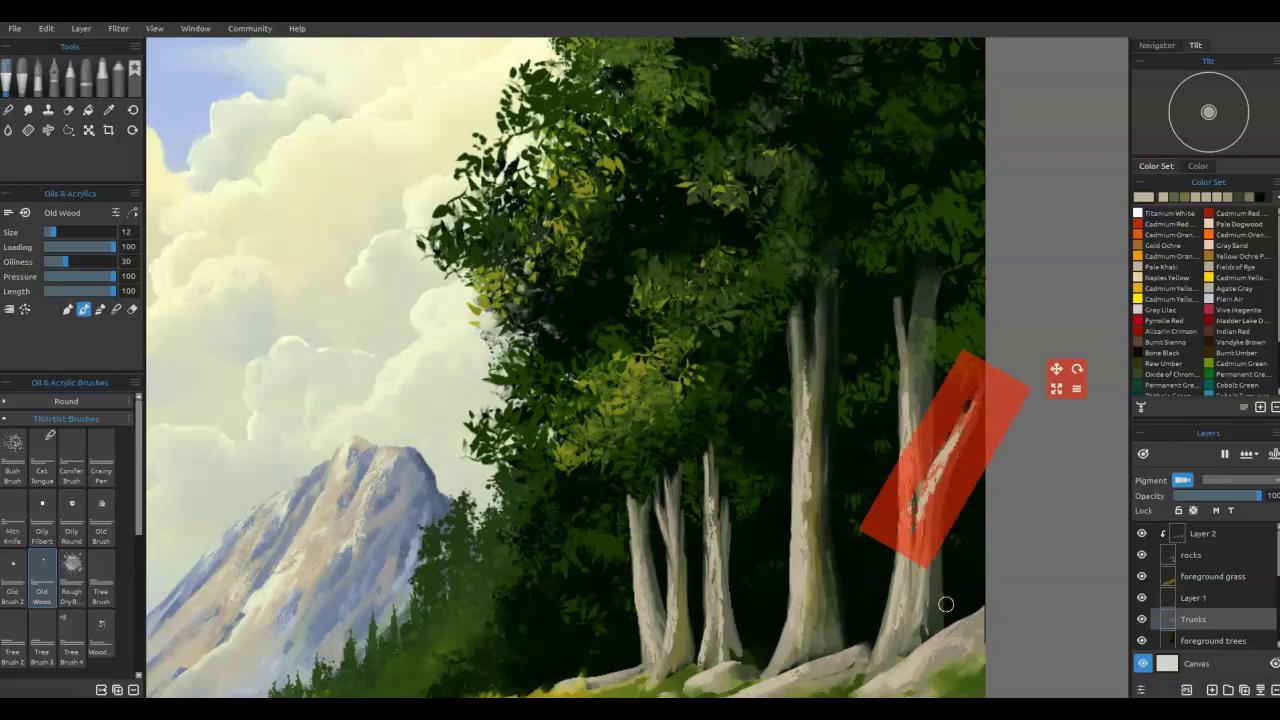
pyautogui.hotkey('ctrl', 'z')
pyautogui.hotkey('ctrl', 'z')
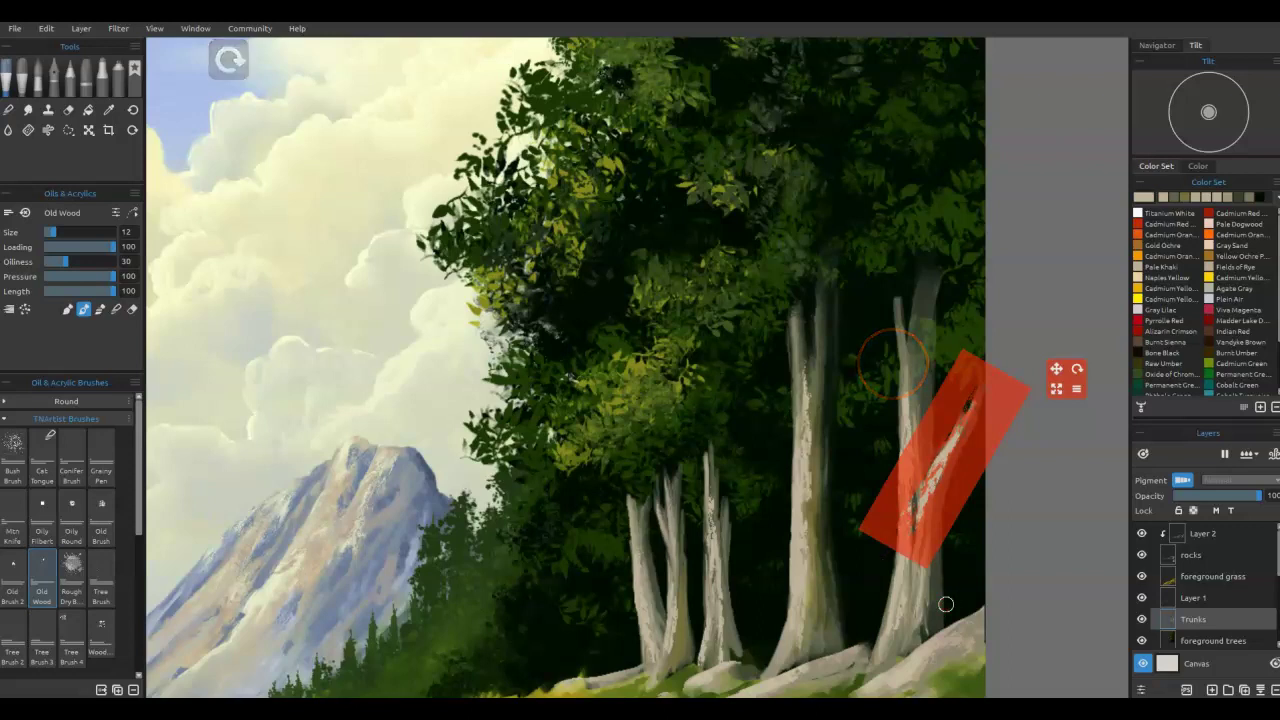
pyautogui.hotkey('ctrl', 'z')
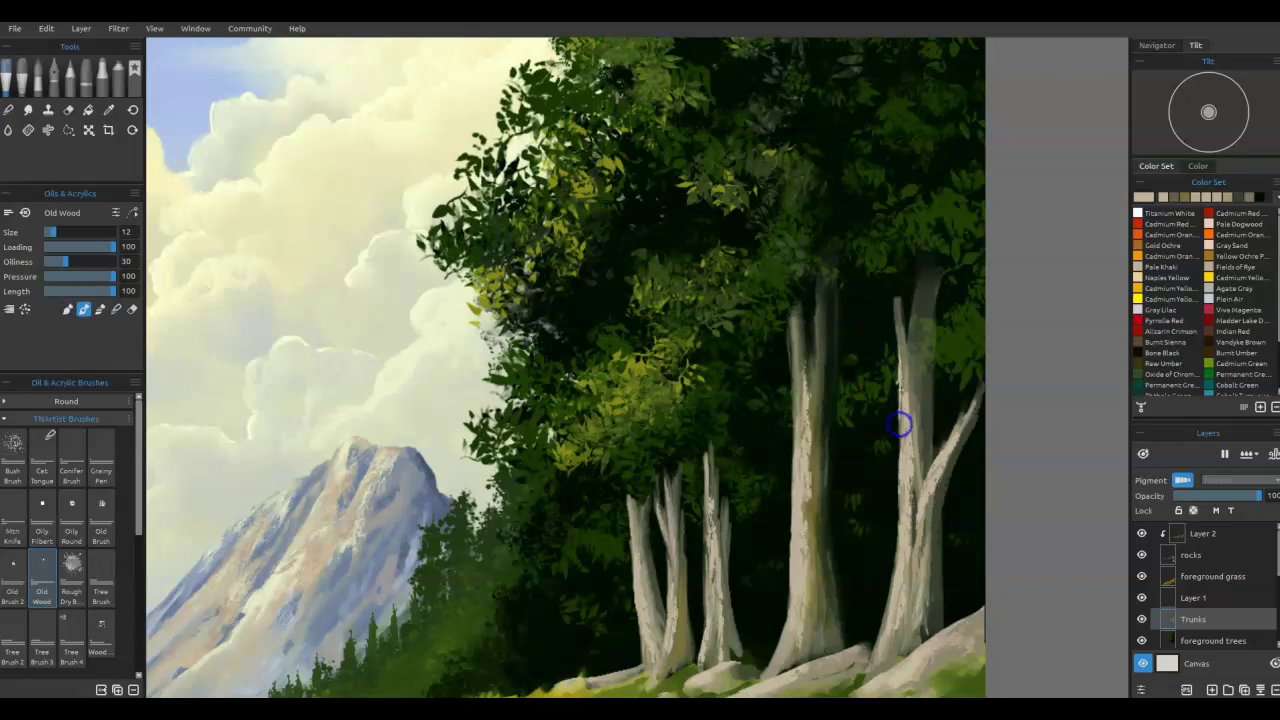
# Step: Paint grey and olive bark streaks over the rightmost trunk's top and shaded side with colours sampled from the trunks
pyautogui.keyDown('alt'); pyautogui.click(900, 318); pyautogui.keyUp('alt')
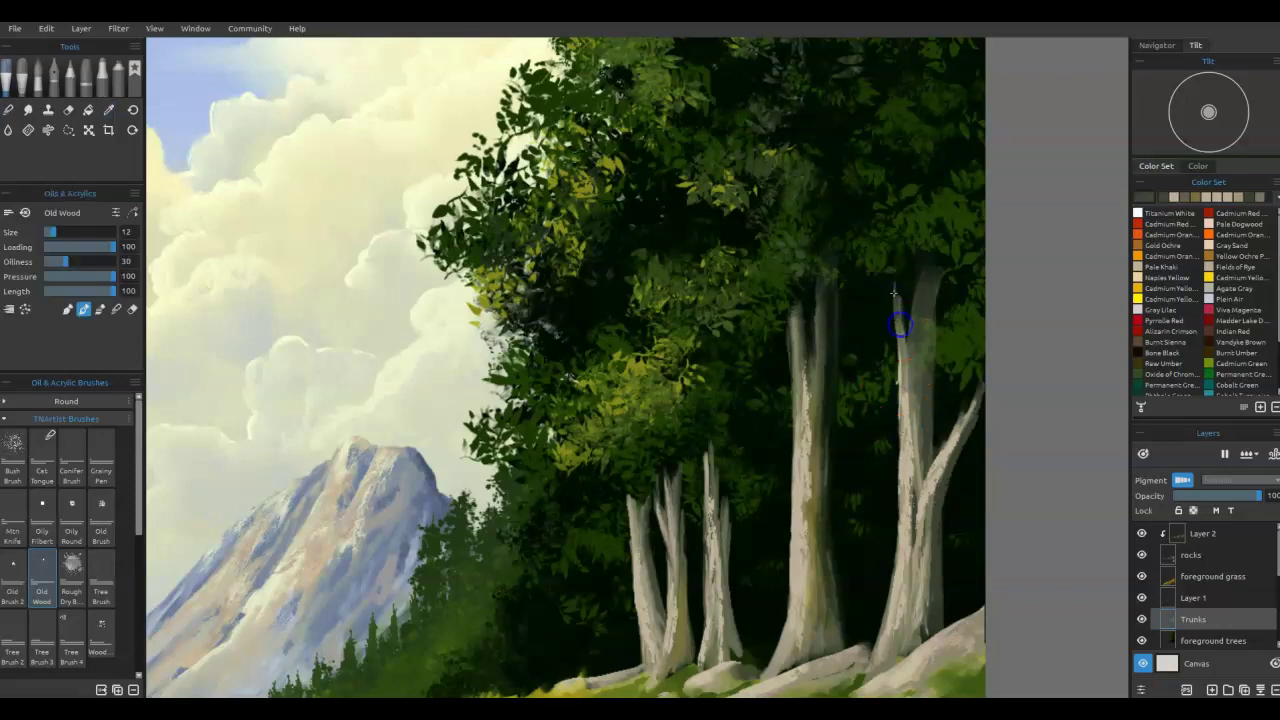
pyautogui.moveTo(911, 414)
pyautogui.mouseDown()
pyautogui.moveTo(903, 302)
pyautogui.moveTo(906, 360)
pyautogui.mouseUp()
pyautogui.moveTo(931, 434)
pyautogui.mouseDown()
pyautogui.moveTo(946, 483)
pyautogui.moveTo(980, 417)
pyautogui.moveTo(944, 565)
pyautogui.mouseUp()
pyautogui.keyDown('alt'); pyautogui.click(821, 532); pyautogui.keyUp('alt')
pyautogui.keyDown('alt'); pyautogui.click(829, 527); pyautogui.keyUp('alt')
pyautogui.keyDown('alt'); pyautogui.click(827, 533); pyautogui.keyUp('alt')
pyautogui.moveTo(949, 486); pyautogui.dragTo(946, 507)
pyautogui.moveTo(951, 624)
pyautogui.mouseDown()
pyautogui.moveTo(929, 400)
pyautogui.moveTo(936, 440)
pyautogui.moveTo(939, 371)
pyautogui.mouseUp()
pyautogui.keyDown('alt'); pyautogui.click(928, 433); pyautogui.keyUp('alt')
pyautogui.moveTo(918, 286); pyautogui.dragTo(914, 534)
# Step: Paint dark olive-grey streaks along the thick trunk and down the shaded side of the third thin trunk
pyautogui.moveTo(797, 338)
pyautogui.mouseDown()
pyautogui.moveTo(820, 392)
pyautogui.moveTo(820, 445)
pyautogui.mouseUp()
pyautogui.moveTo(834, 559); pyautogui.dragTo(841, 573)
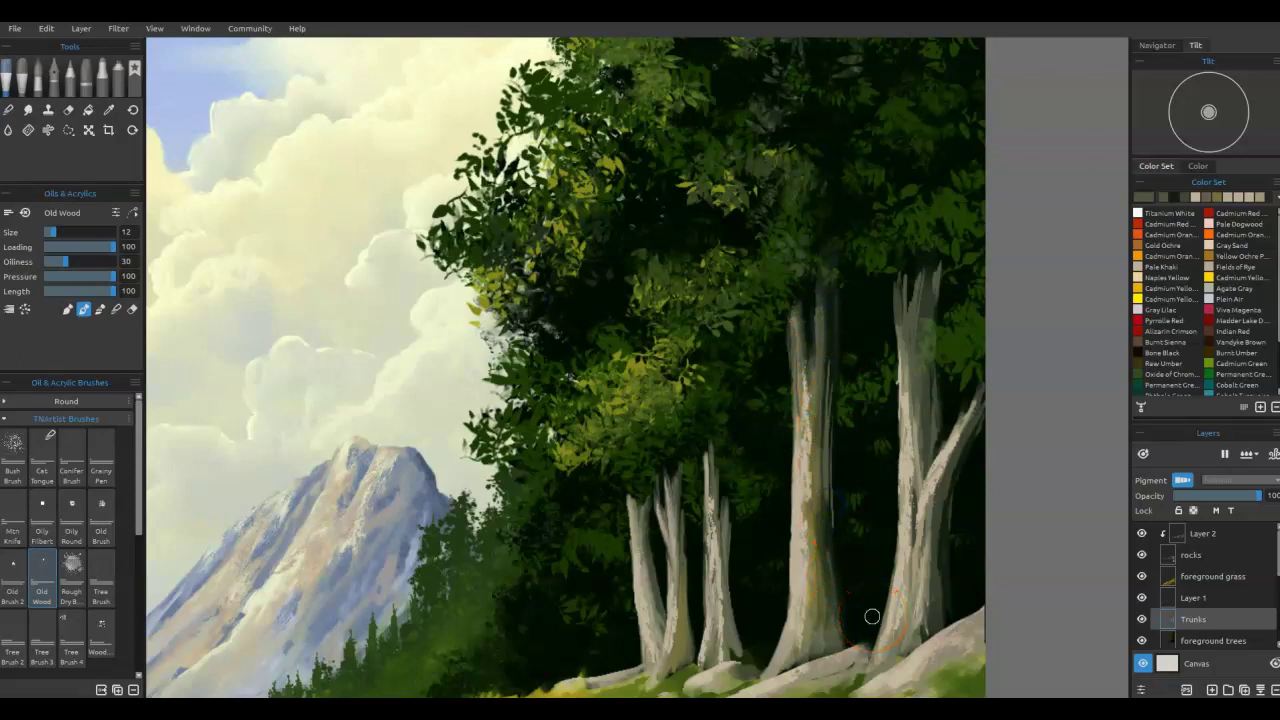
pyautogui.moveTo(726, 608); pyautogui.dragTo(746, 657)
pyautogui.moveTo(729, 562); pyautogui.dragTo(733, 599)
pyautogui.moveTo(725, 504); pyautogui.dragTo(728, 538)
# Step: Paint bark streaks on the two leftmost thin trunks, adding light beige sampled from the second trunk
pyautogui.moveTo(687, 593); pyautogui.dragTo(690, 631)
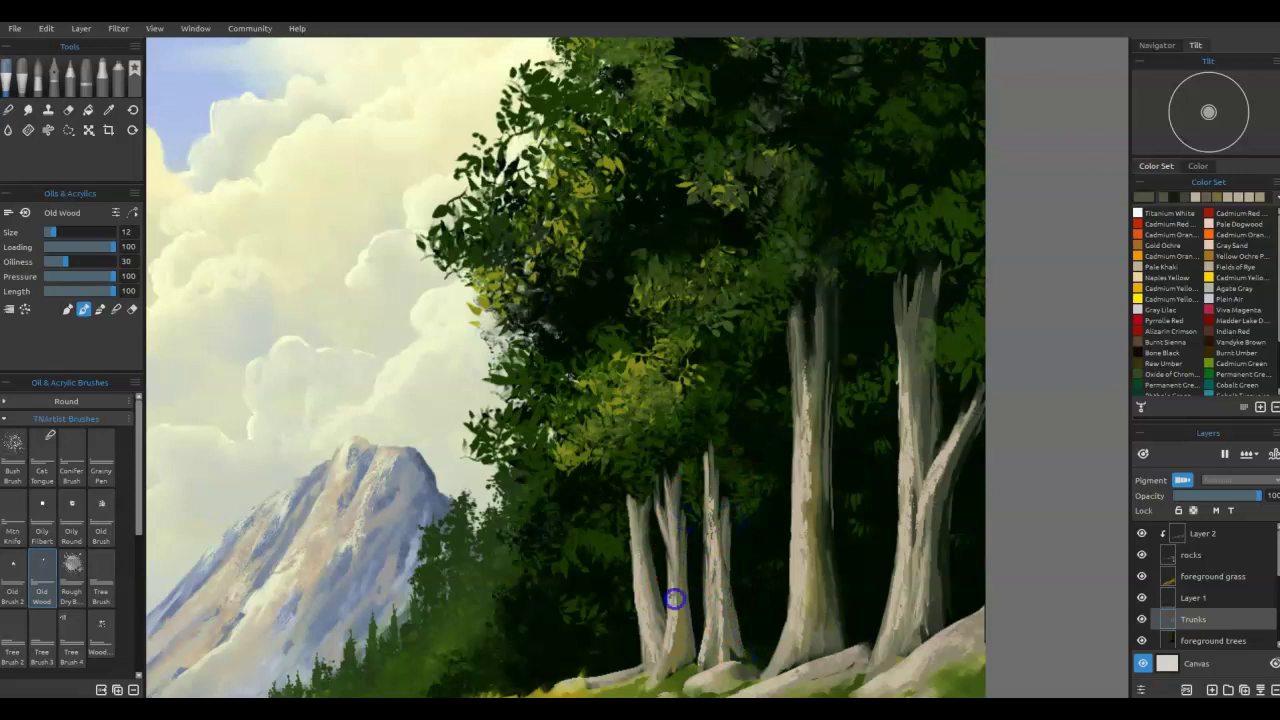
pyautogui.moveTo(671, 558)
pyautogui.mouseDown()
pyautogui.moveTo(677, 589)
pyautogui.moveTo(671, 549)
pyautogui.mouseUp()
pyautogui.keyDown('alt'); pyautogui.click(671, 612); pyautogui.keyUp('alt')
pyautogui.moveTo(658, 490)
pyautogui.mouseDown()
pyautogui.moveTo(672, 570)
pyautogui.moveTo(646, 617)
pyautogui.mouseUp()
pyautogui.moveTo(634, 546); pyautogui.dragTo(637, 578)
pyautogui.moveTo(670, 612); pyautogui.dragTo(666, 617)
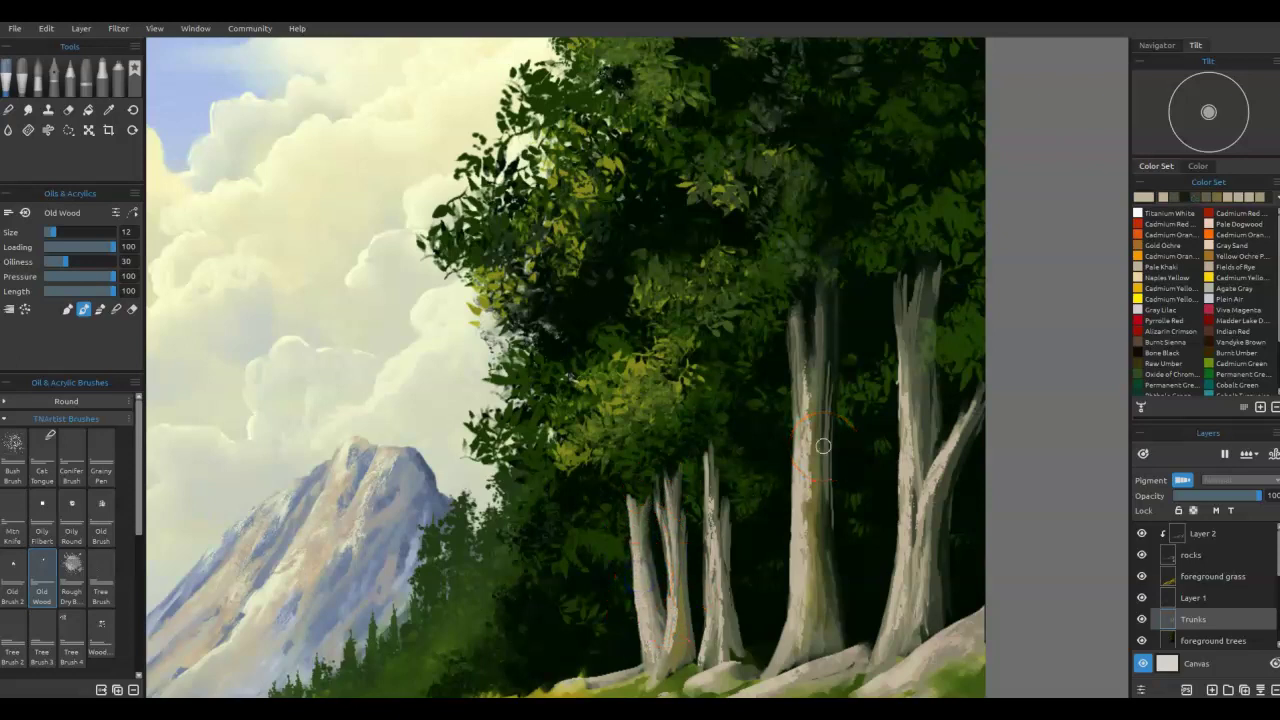
# Step: Add a layer above Trunks and cover the trunk tops with sampled dark green foliage using the Tree Brush
pyautogui.click(1213, 690)
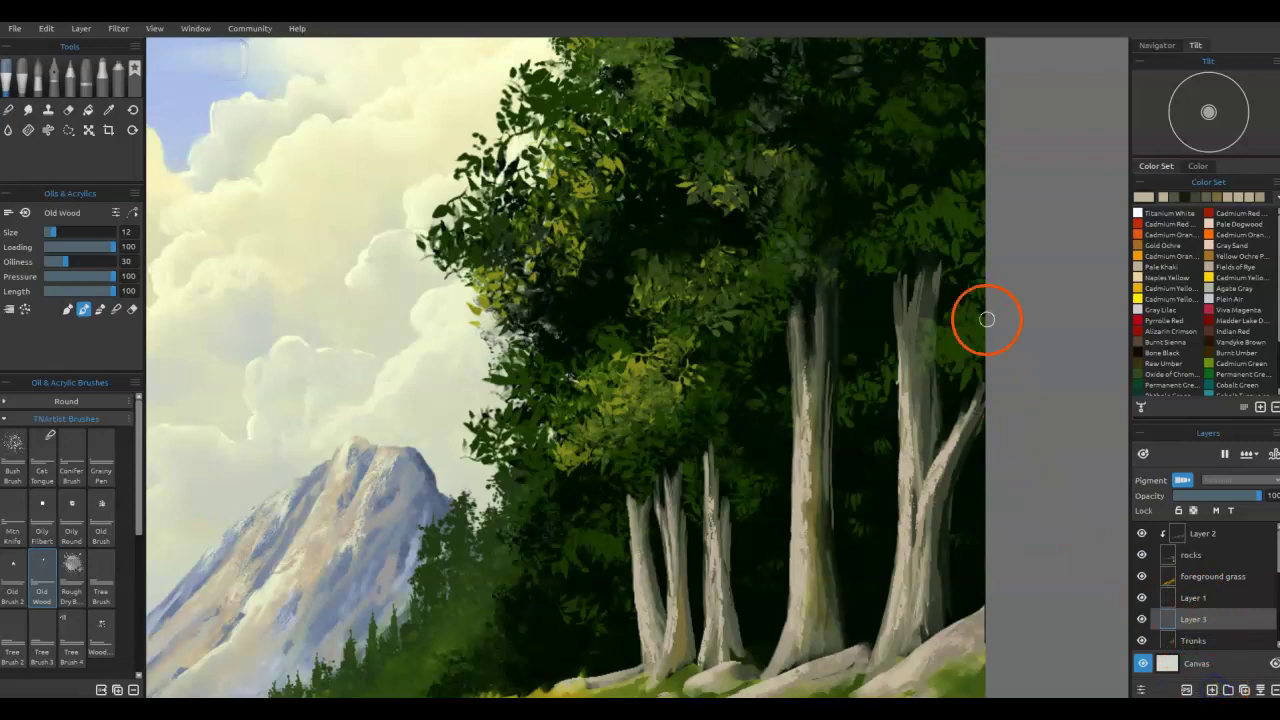
pyautogui.press('alt')
pyautogui.click(930, 223)
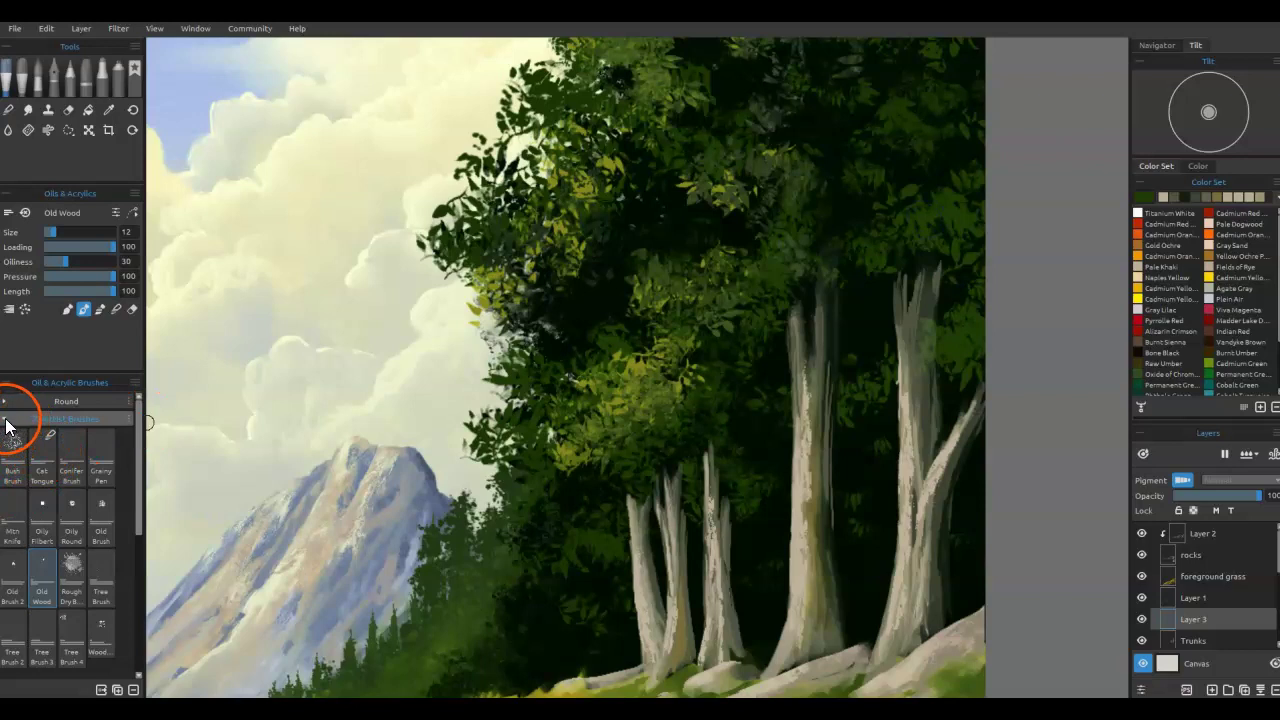
pyautogui.scroll(-1, 44, 516)
pyautogui.scroll(1, 44, 516)
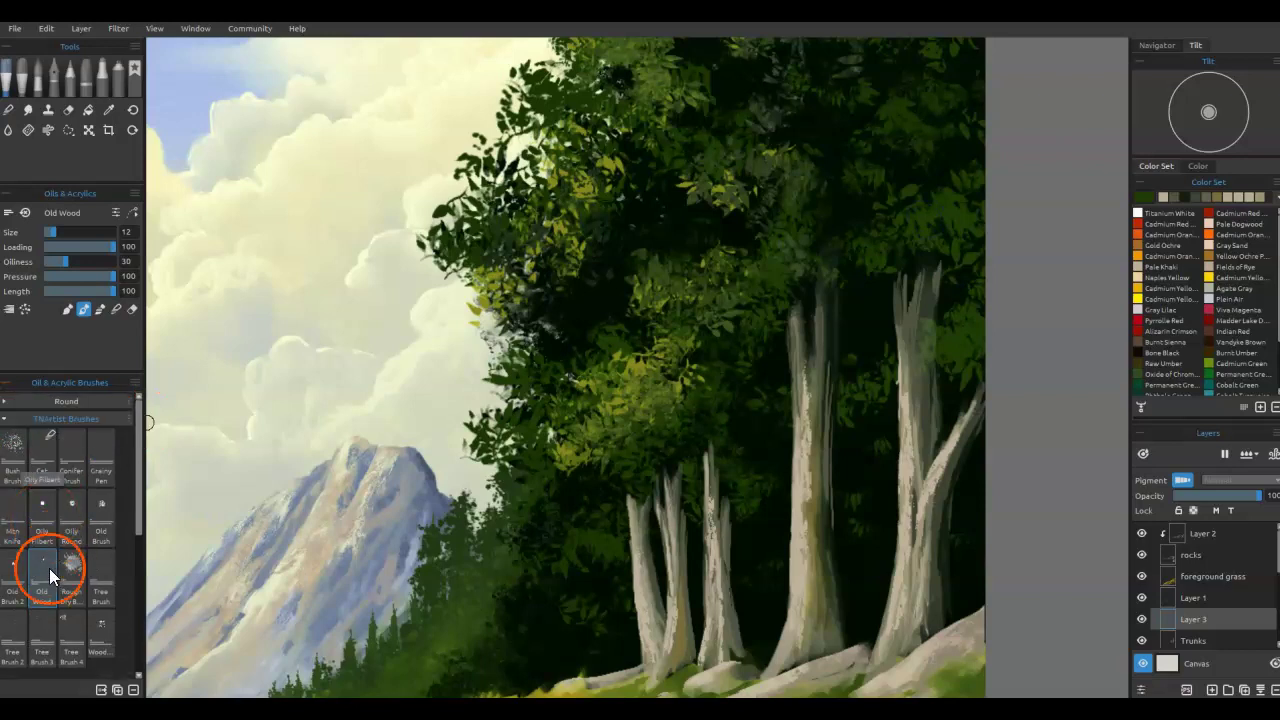
pyautogui.click(104, 584)
pyautogui.moveTo(909, 277)
pyautogui.mouseDown()
pyautogui.moveTo(921, 264)
pyautogui.moveTo(878, 288)
pyautogui.mouseUp()
pyautogui.moveTo(862, 337)
pyautogui.mouseDown()
pyautogui.moveTo(792, 308)
pyautogui.moveTo(848, 290)
pyautogui.moveTo(781, 364)
pyautogui.moveTo(870, 275)
pyautogui.moveTo(741, 447)
pyautogui.moveTo(700, 461)
pyautogui.moveTo(743, 423)
pyautogui.moveTo(663, 453)
pyautogui.mouseUp()
# Step: Sample a near-black green from between the trunks and paint dark foliage over the rightmost trunk's fork
pyautogui.keyDown('alt'); pyautogui.click(766, 450); pyautogui.keyUp('alt')
pyautogui.moveTo(980, 418)
pyautogui.mouseDown()
pyautogui.moveTo(986, 429)
pyautogui.moveTo(942, 446)
pyautogui.mouseUp()
pyautogui.moveTo(963, 463)
pyautogui.mouseDown()
pyautogui.moveTo(914, 488)
pyautogui.moveTo(913, 518)
pyautogui.mouseUp()
pyautogui.moveTo(980, 454); pyautogui.dragTo(935, 450)
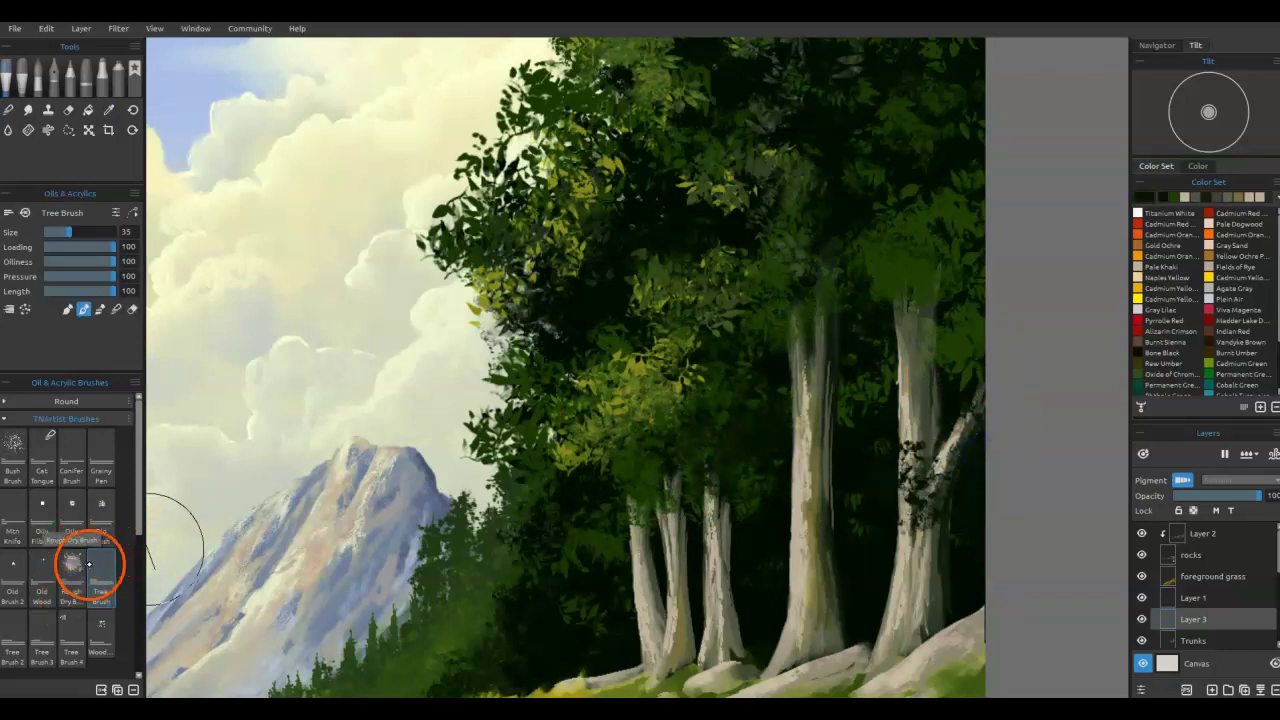
# Step: Paint dark leaves with Tree Brush 4 over the slanted branch and the tops of the two large trunks
pyautogui.click(71, 637)
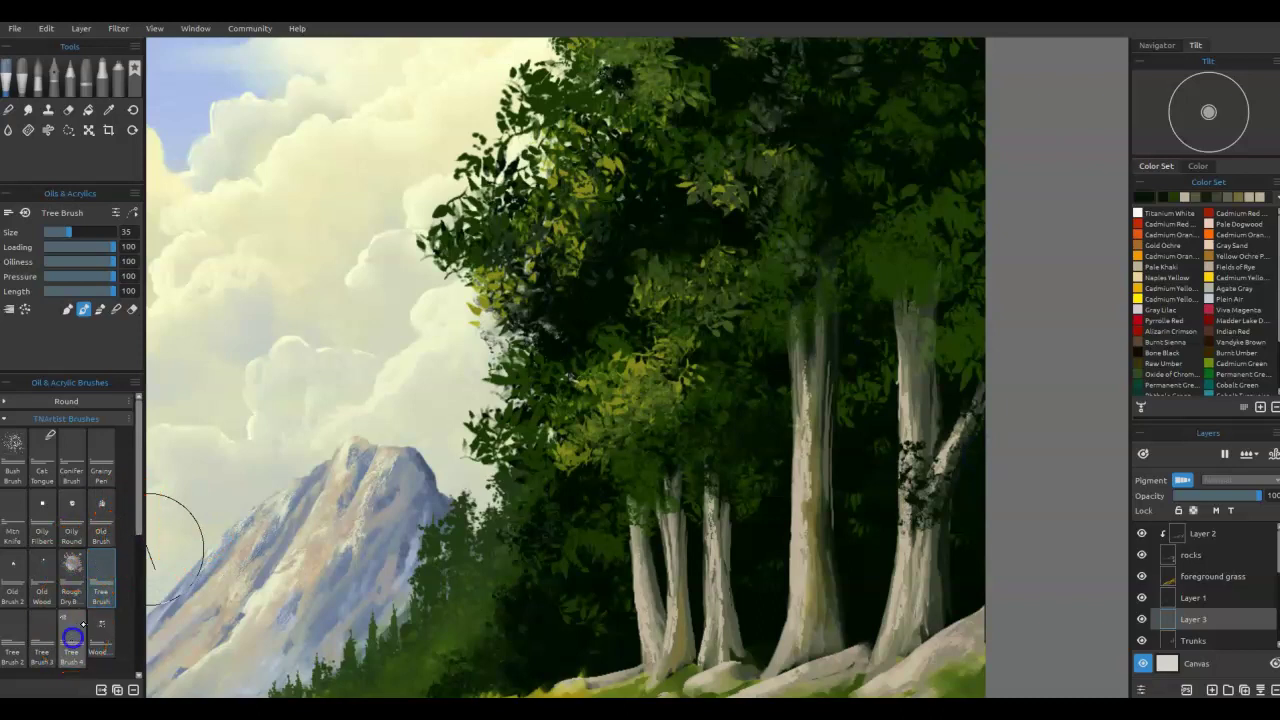
pyautogui.moveTo(977, 443)
pyautogui.mouseDown()
pyautogui.moveTo(947, 480)
pyautogui.moveTo(969, 442)
pyautogui.moveTo(914, 470)
pyautogui.mouseUp()
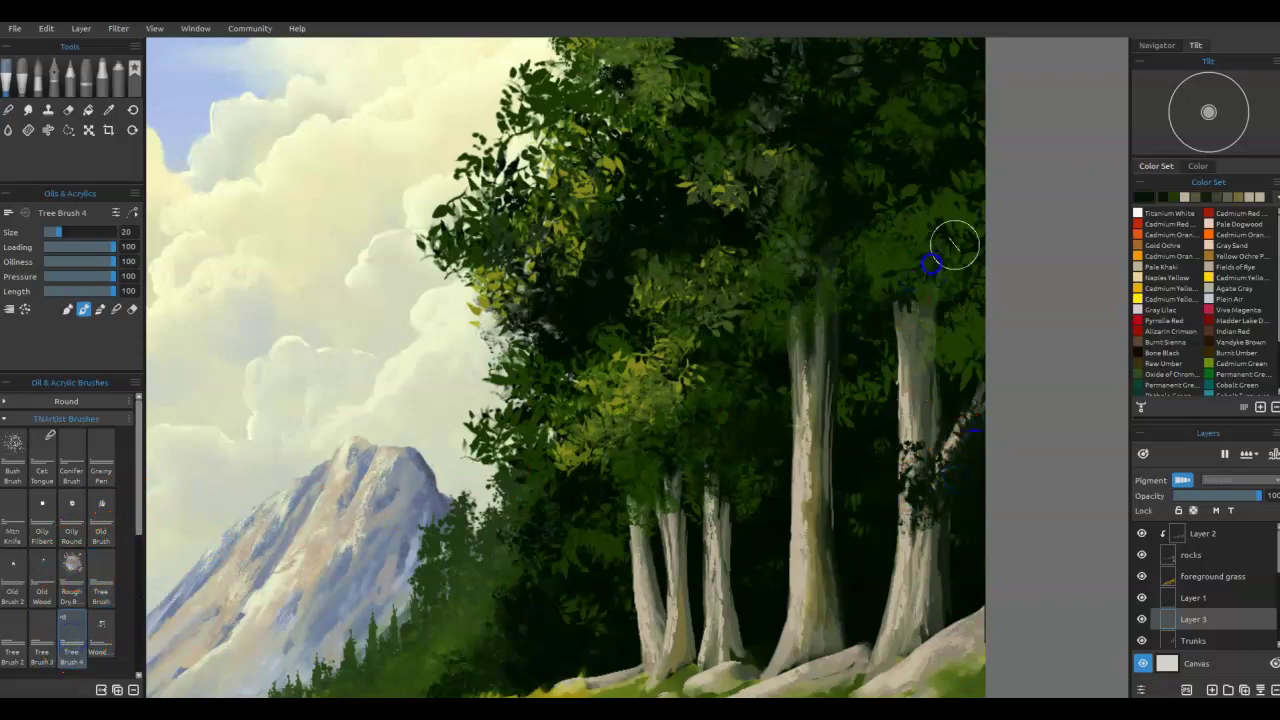
pyautogui.moveTo(932, 272); pyautogui.dragTo(900, 289)
pyautogui.moveTo(801, 311); pyautogui.dragTo(808, 346)
# Step: Sample olive green from the lit foliage and paint leaves across the large trunks and the thin trunk tops
pyautogui.keyDown('alt'); pyautogui.click(652, 368); pyautogui.keyUp('alt')
pyautogui.moveTo(843, 304)
pyautogui.mouseDown()
pyautogui.moveTo(956, 277)
pyautogui.moveTo(971, 414)
pyautogui.moveTo(914, 483)
pyautogui.moveTo(1000, 469)
pyautogui.mouseUp()
pyautogui.moveTo(843, 443); pyautogui.dragTo(777, 427)
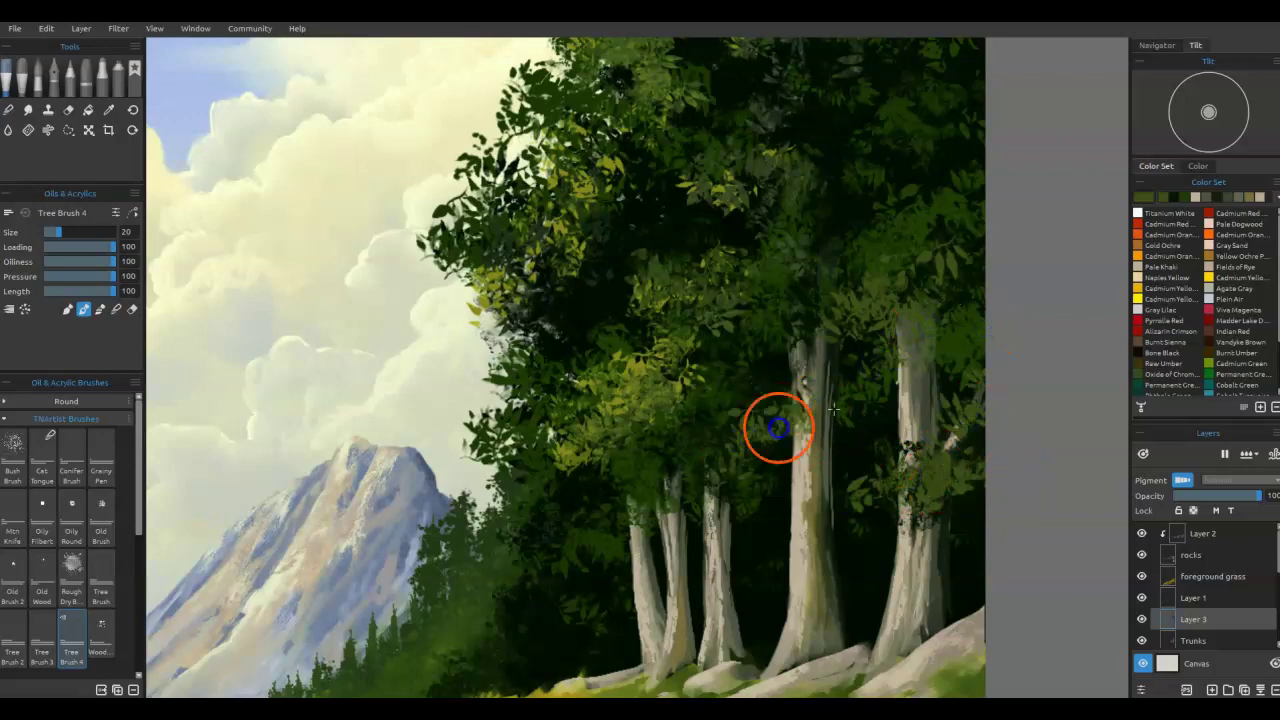
pyautogui.moveTo(850, 412); pyautogui.dragTo(836, 410)
pyautogui.moveTo(657, 489); pyautogui.dragTo(696, 432)
pyautogui.moveTo(889, 391)
pyautogui.mouseDown()
pyautogui.moveTo(949, 387)
pyautogui.moveTo(931, 374)
pyautogui.moveTo(944, 339)
pyautogui.mouseUp()
pyautogui.moveTo(669, 501)
pyautogui.mouseDown()
pyautogui.moveTo(615, 522)
pyautogui.moveTo(653, 522)
pyautogui.mouseUp()
# Step: Sample a darker green and paint leaves over the thin trunk tops and the thick trunk's upper part
pyautogui.keyDown('alt'); pyautogui.click(650, 473); pyautogui.keyUp('alt')
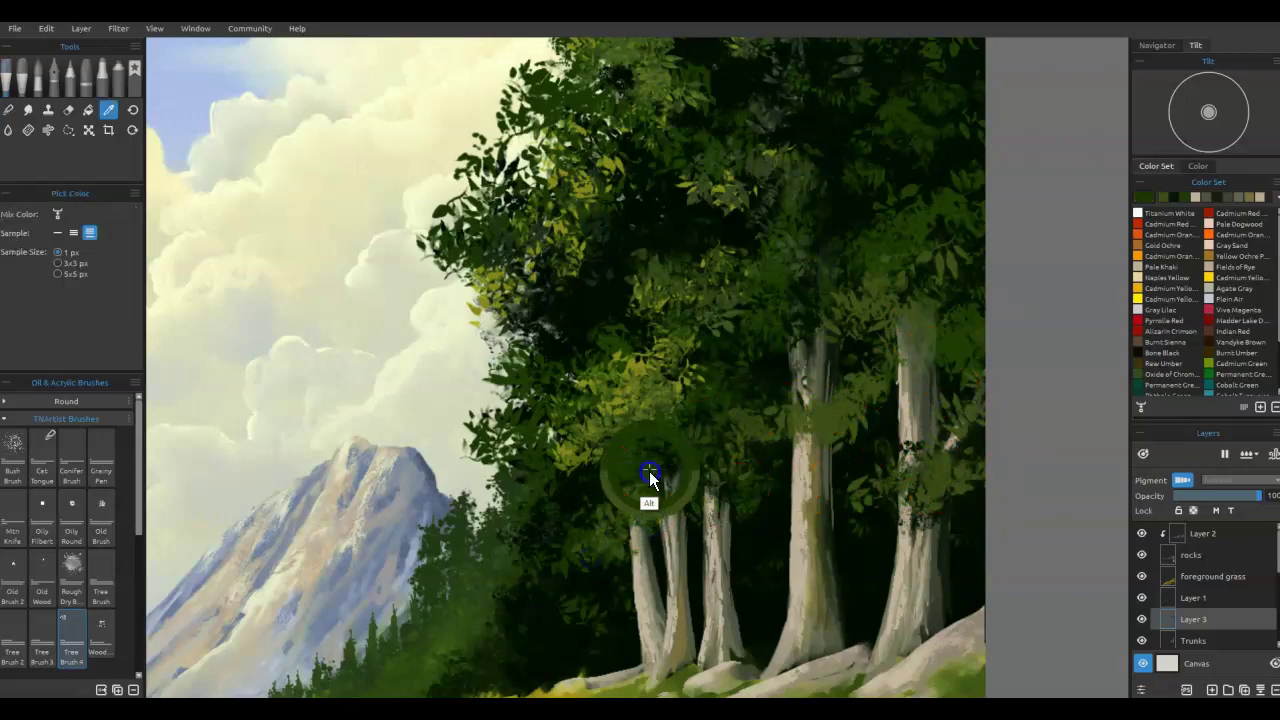
pyautogui.moveTo(676, 468); pyautogui.dragTo(634, 500)
pyautogui.moveTo(759, 483)
pyautogui.mouseDown()
pyautogui.moveTo(731, 517)
pyautogui.moveTo(715, 505)
pyautogui.mouseUp()
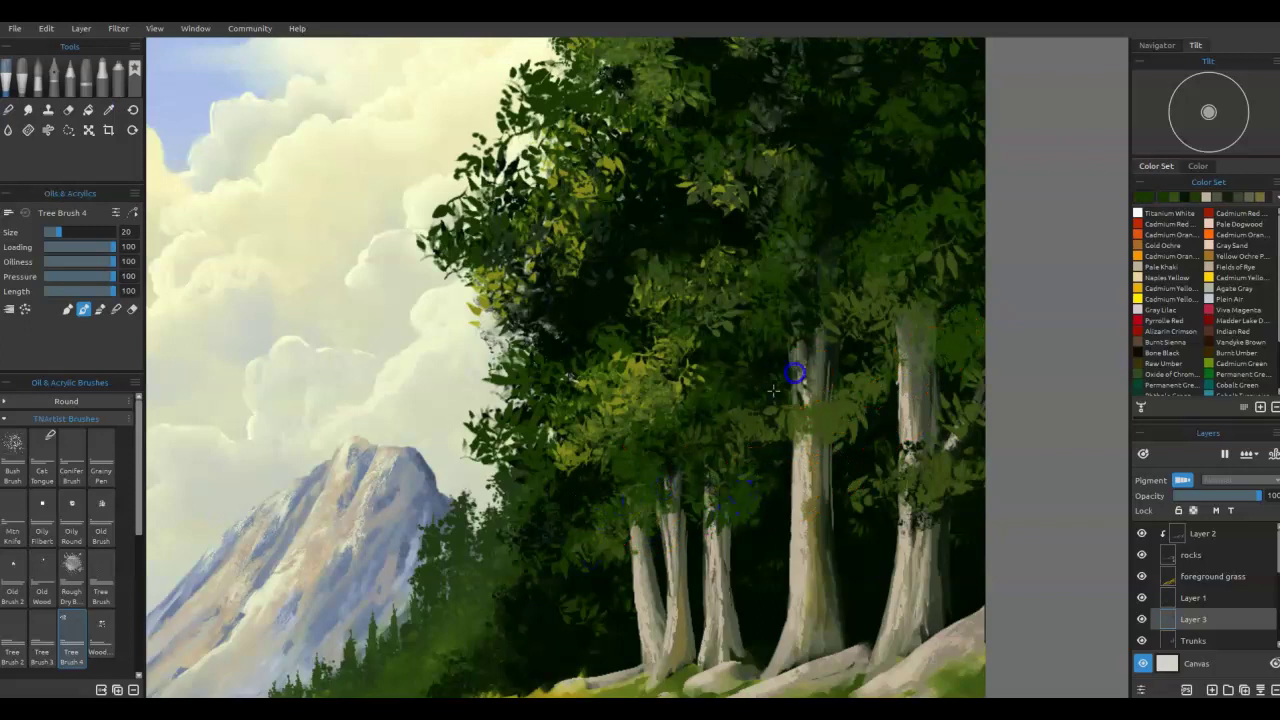
pyautogui.moveTo(822, 408); pyautogui.dragTo(872, 376)
# Step: Sample yellow-green from the foliage and paint sunlit leaves across the upper parts of the large trunks
pyautogui.keyDown('alt'); pyautogui.click(638, 365); pyautogui.keyUp('alt')
pyautogui.moveTo(743, 443); pyautogui.dragTo(863, 380)
pyautogui.moveTo(722, 436); pyautogui.dragTo(757, 424)
pyautogui.moveTo(866, 368)
pyautogui.mouseDown()
pyautogui.moveTo(958, 342)
pyautogui.moveTo(945, 335)
pyautogui.moveTo(943, 354)
pyautogui.moveTo(894, 332)
pyautogui.moveTo(833, 418)
pyautogui.mouseUp()
# Step: Blend the new foliage around the trunks and cover the rightmost trunk's top with sampled olive green leaves
pyautogui.press('s')
pyautogui.moveTo(729, 269); pyautogui.dragTo(832, 256)
pyautogui.moveTo(743, 397); pyautogui.dragTo(810, 380)
pyautogui.moveTo(809, 351)
pyautogui.mouseDown()
pyautogui.moveTo(877, 326)
pyautogui.moveTo(936, 325)
pyautogui.mouseUp()
pyautogui.moveTo(980, 277); pyautogui.dragTo(1026, 274)
pyautogui.moveTo(924, 478); pyautogui.dragTo(982, 441)
pyautogui.moveTo(874, 503)
pyautogui.mouseDown()
pyautogui.moveTo(864, 487)
pyautogui.moveTo(811, 528)
pyautogui.mouseUp()
pyautogui.moveTo(895, 495)
pyautogui.mouseDown()
pyautogui.moveTo(894, 510)
pyautogui.moveTo(894, 497)
pyautogui.mouseUp()
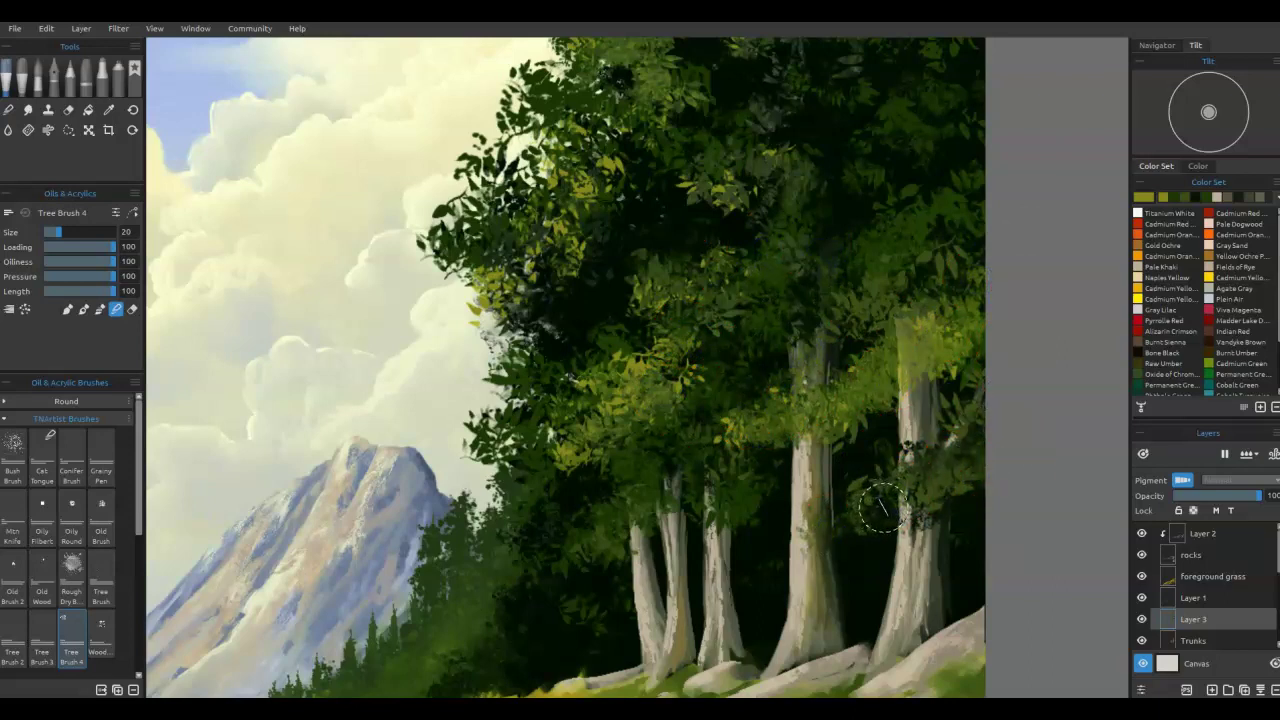
pyautogui.keyDown('alt'); pyautogui.click(856, 488); pyautogui.keyUp('alt')
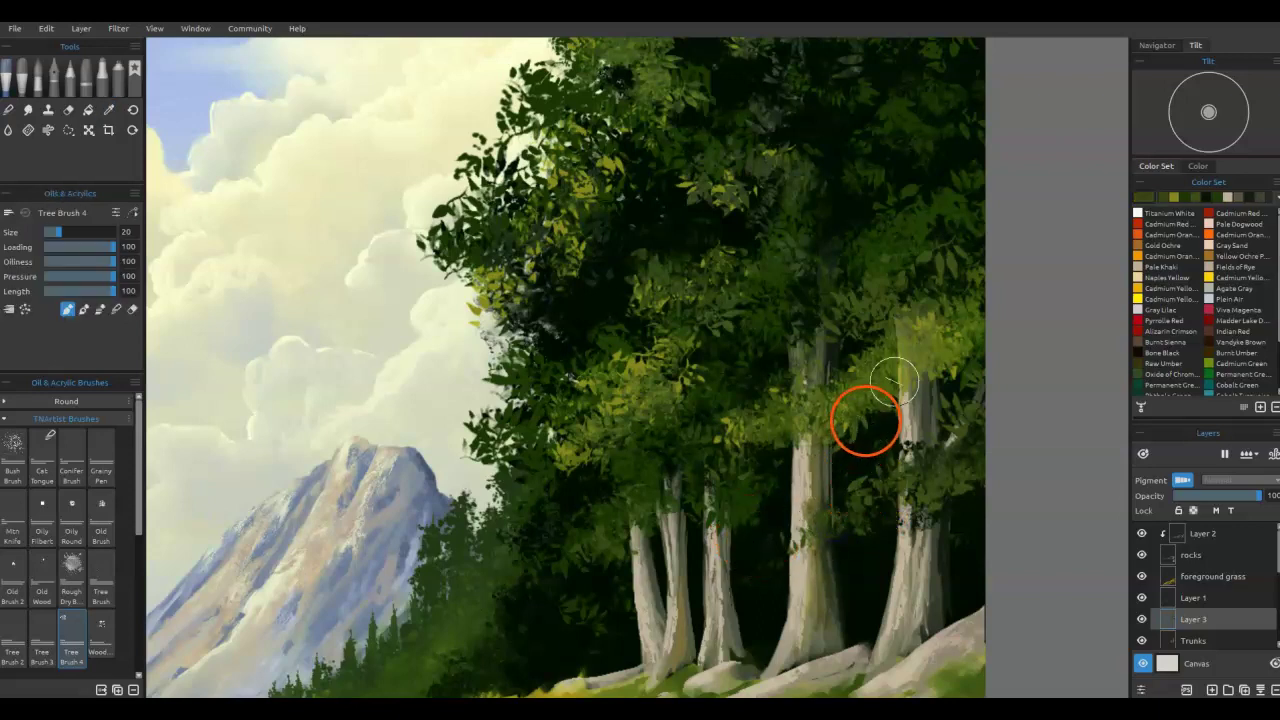
pyautogui.moveTo(906, 346)
pyautogui.mouseDown()
pyautogui.moveTo(974, 287)
pyautogui.moveTo(992, 250)
pyautogui.mouseUp()
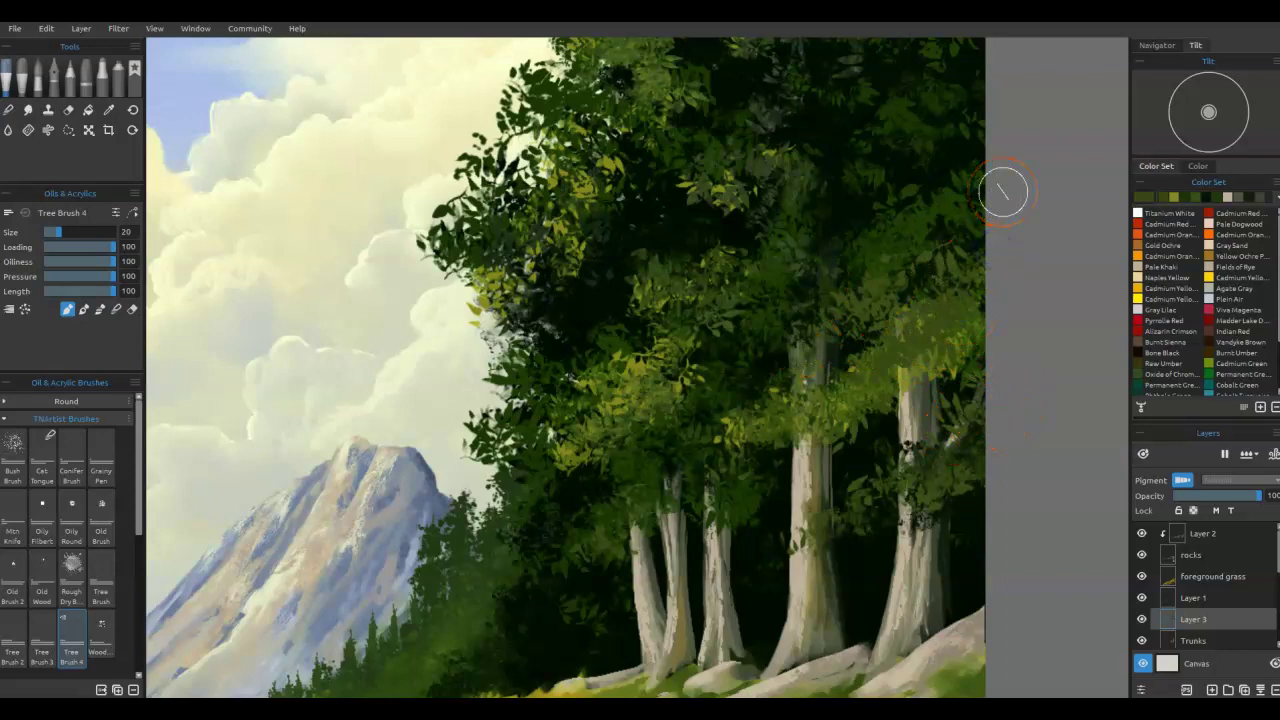
# Step: Paint small light beige glimpses of trunks in the dark gaps of the canopy with the Oily Round brush
pyautogui.click(72, 505)
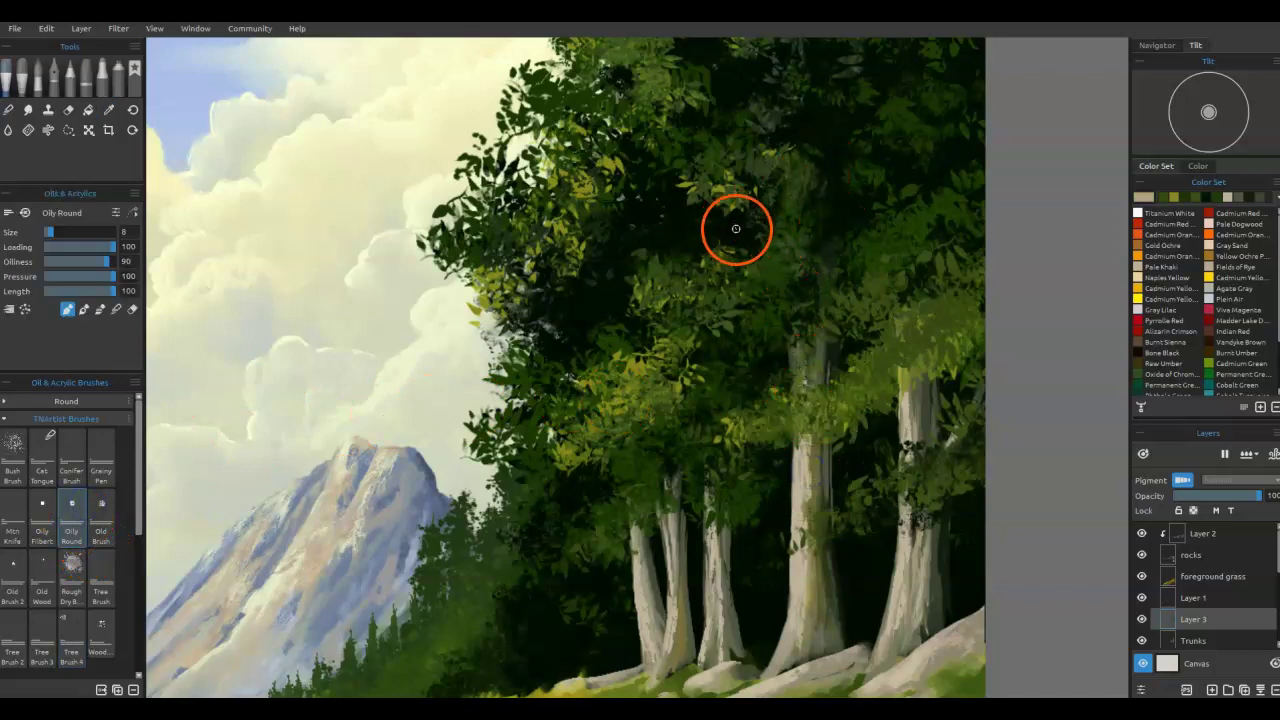
pyautogui.click(674, 231)
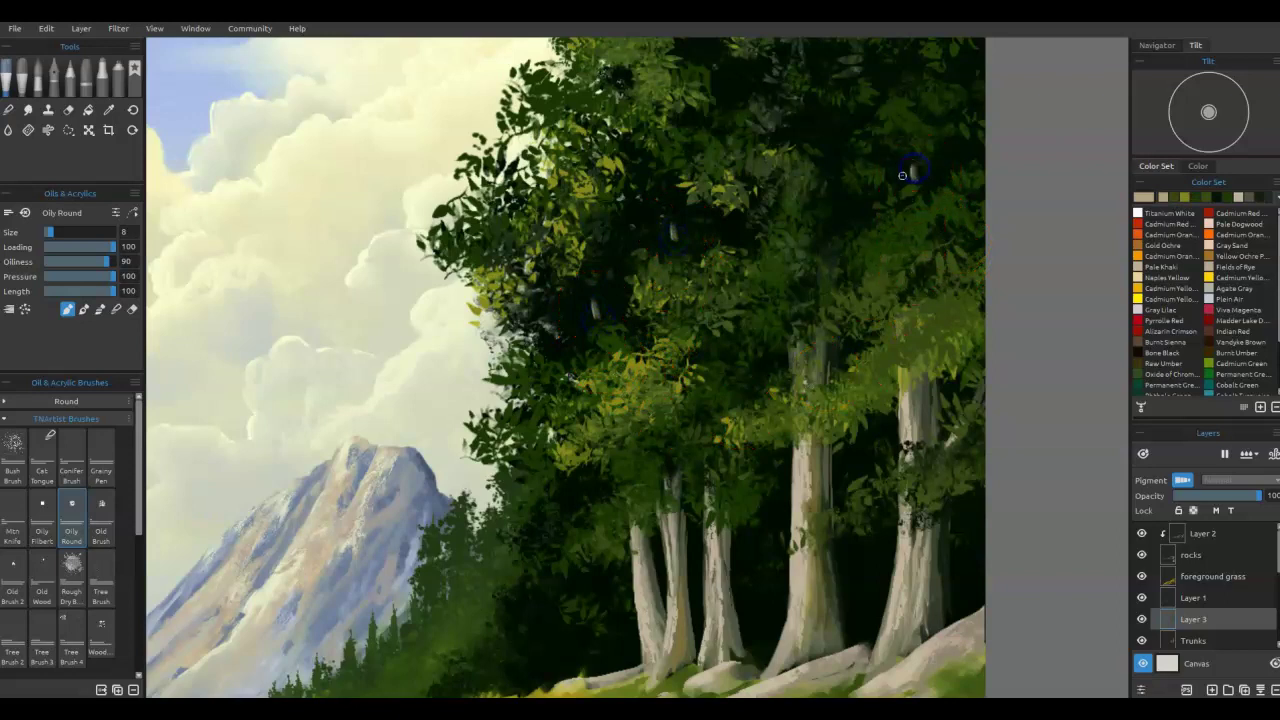
pyautogui.moveTo(904, 176); pyautogui.dragTo(902, 186)
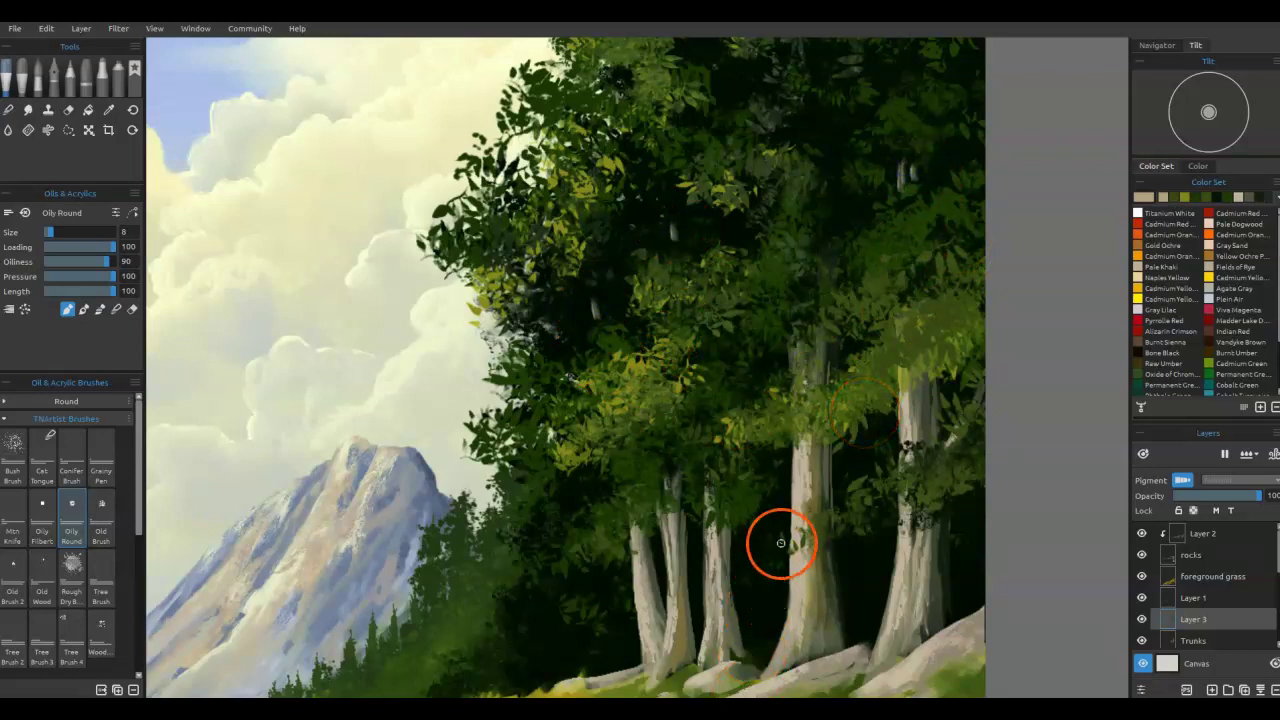
# Step: Make the foreground grass layer active and save the painting
pyautogui.hotkey('ctrl', '0')
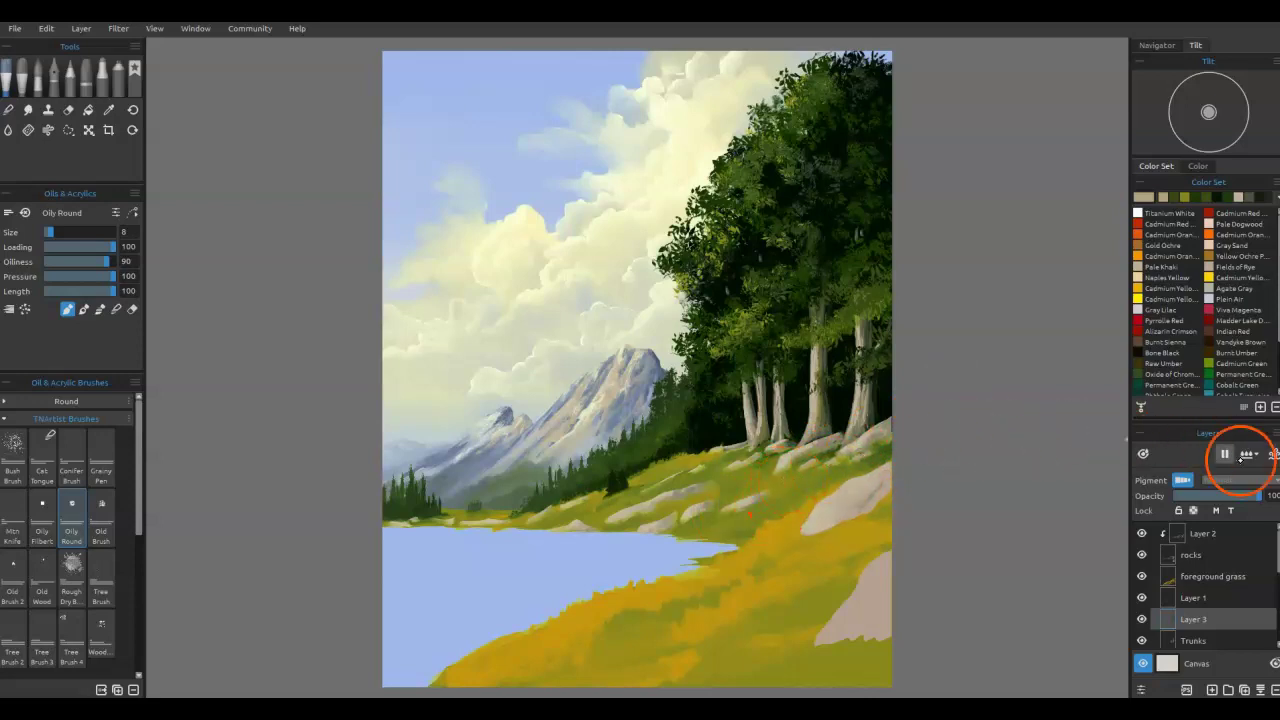
pyautogui.click(1210, 577)
pyautogui.hotkey('ctrl', 's')
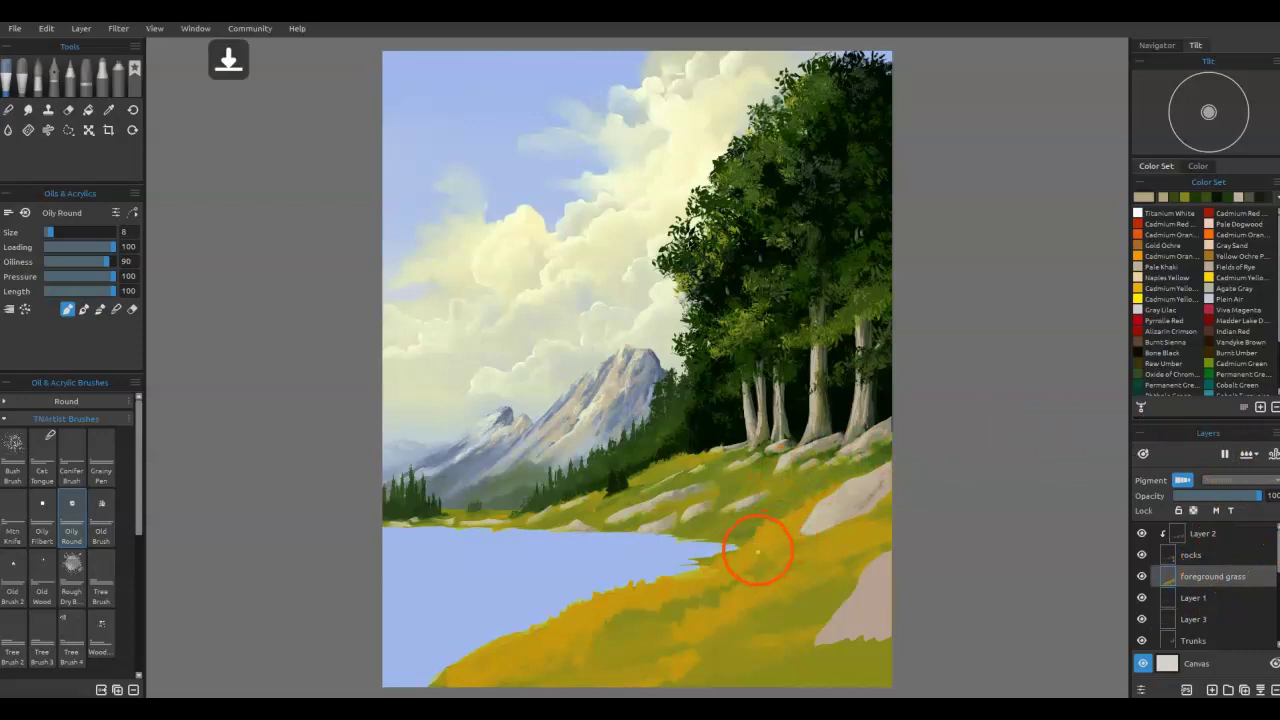